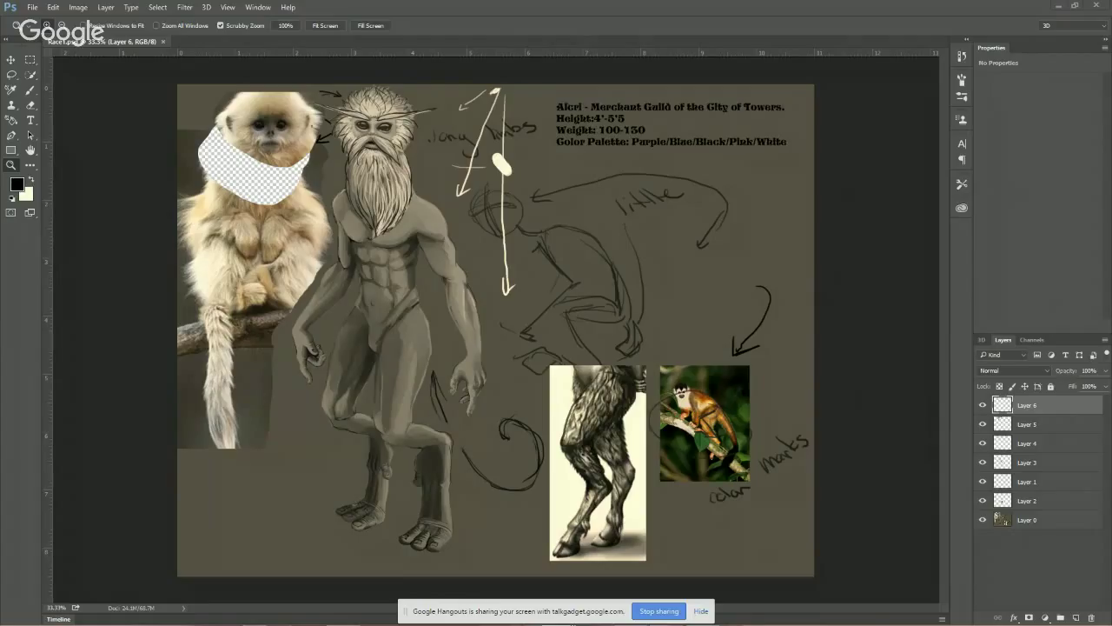
# Examine what Layer 6, Layer 5 and Layer 4 each contribute to the bearded character by toggling their visibility
pyautogui.click(154, 213)
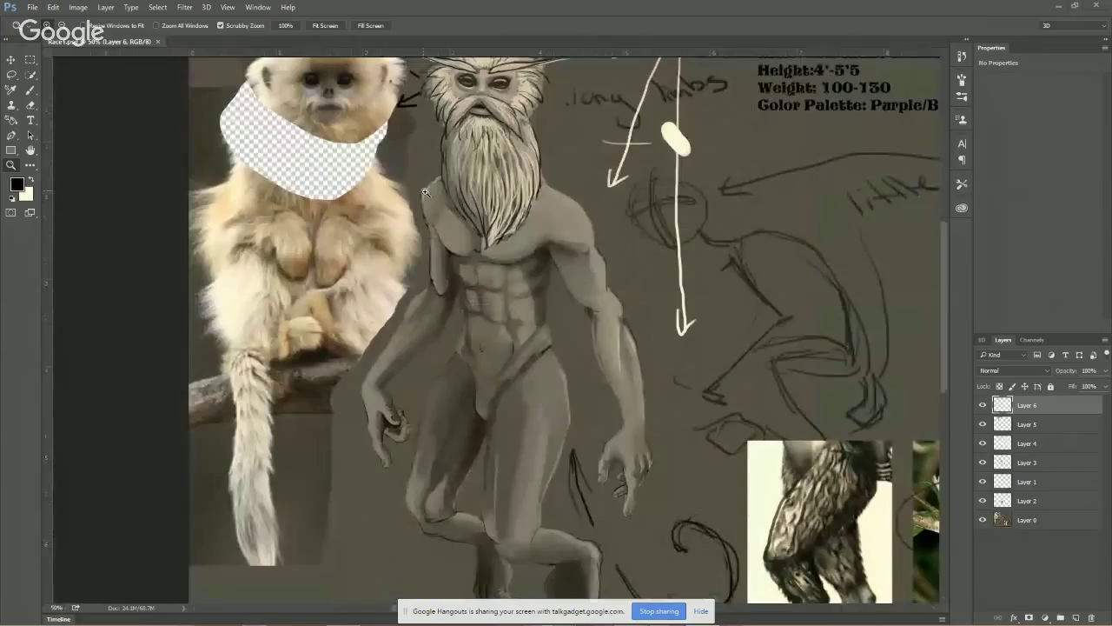
pyautogui.click(508, 291)
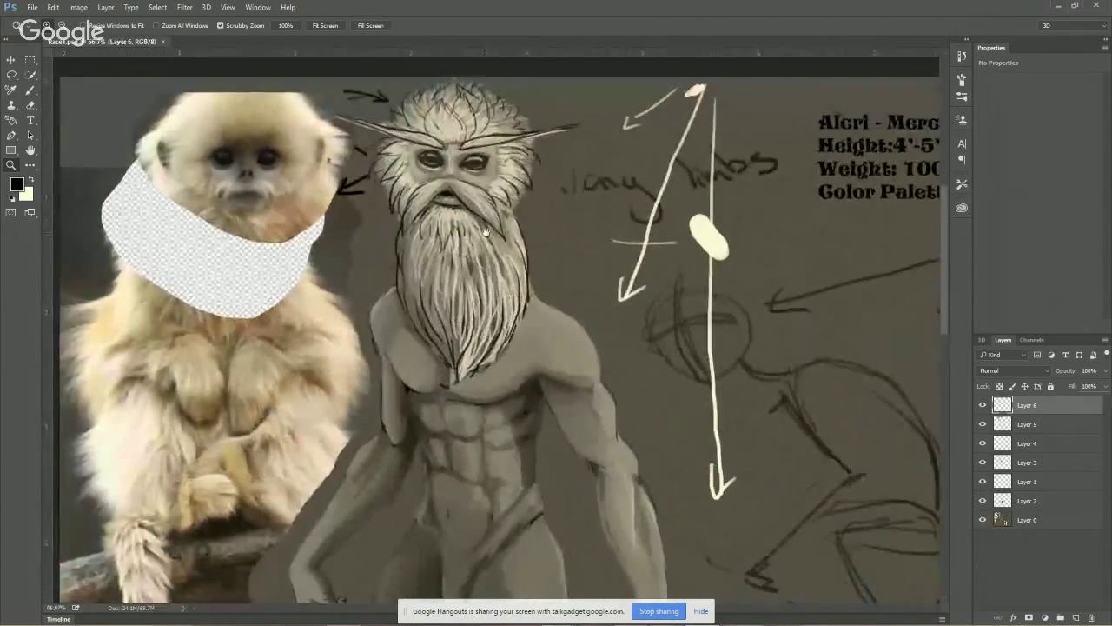
pyautogui.click(511, 294)
pyautogui.click(487, 261)
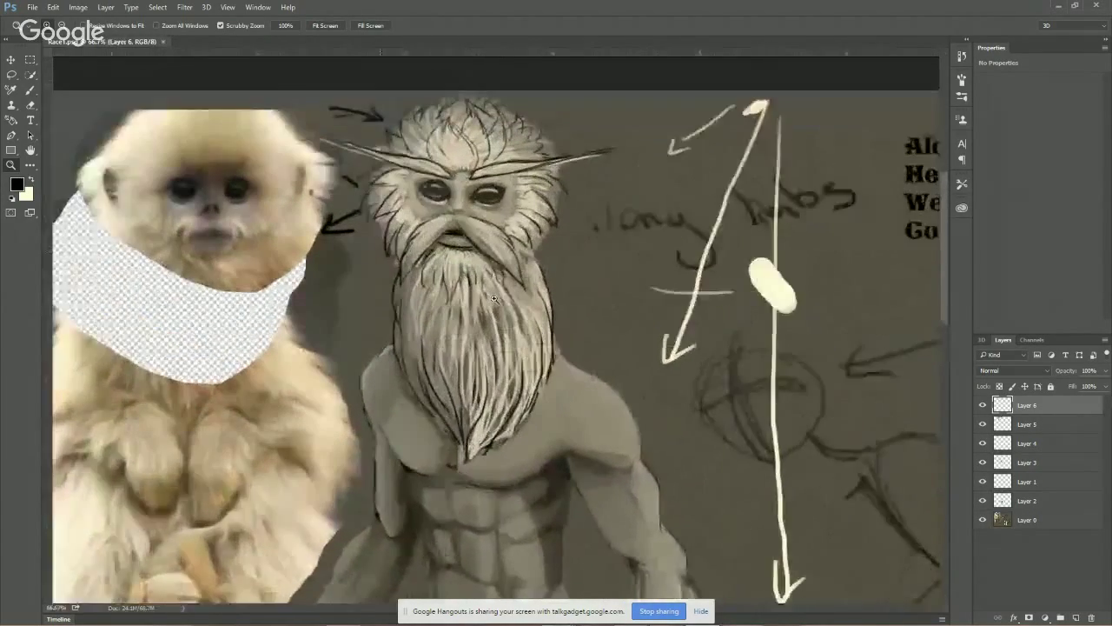
pyautogui.moveTo(481, 251); pyautogui.dragTo(545, 343)
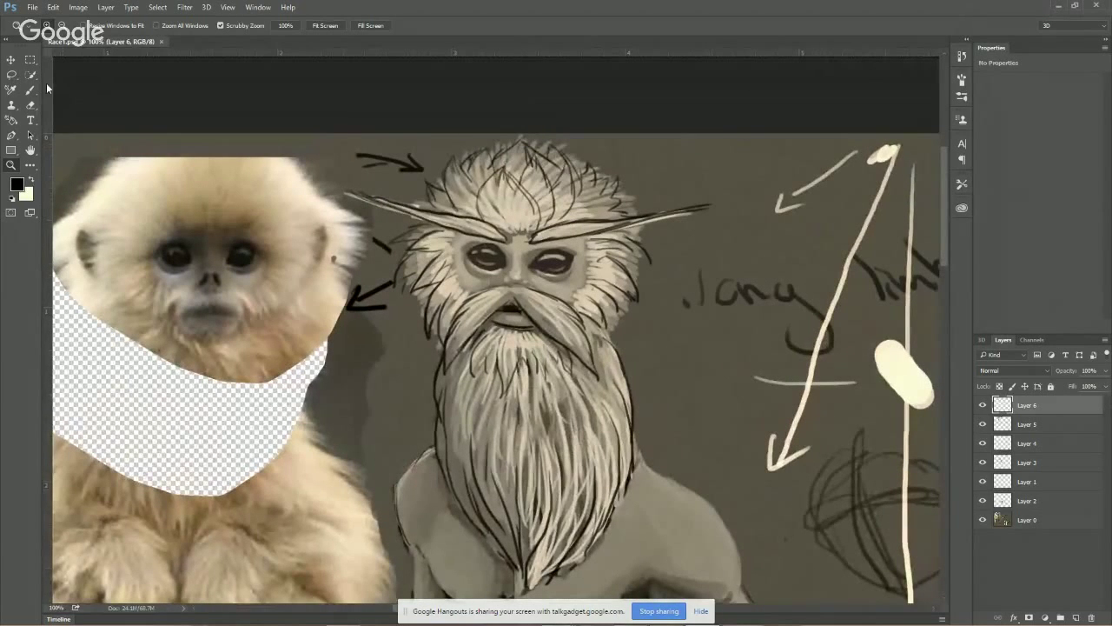
pyautogui.click(30, 89)
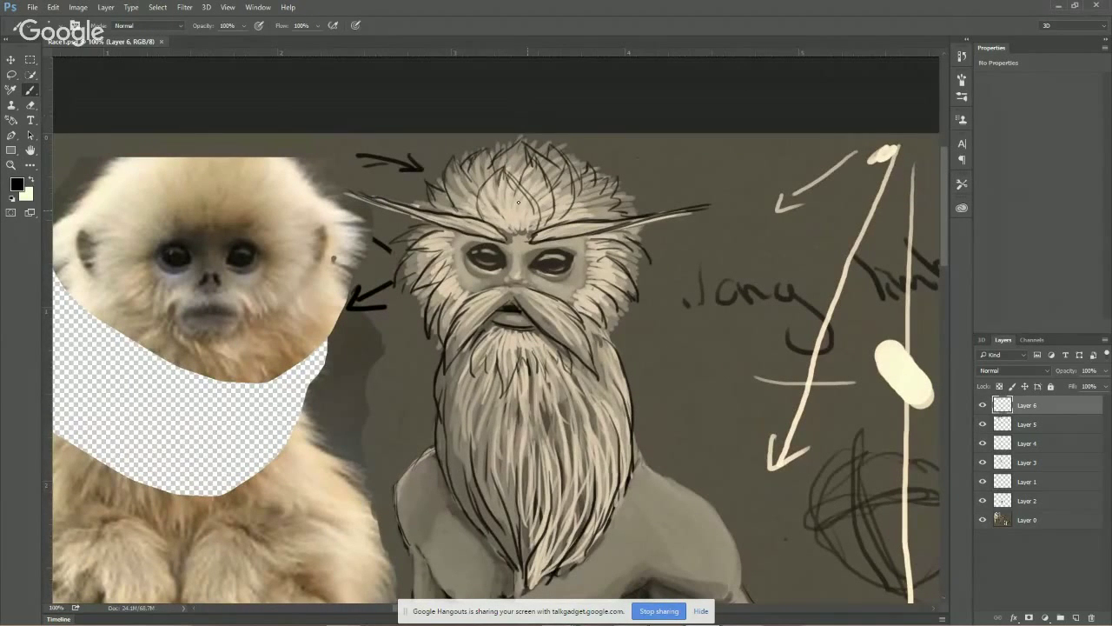
pyautogui.click(12, 74)
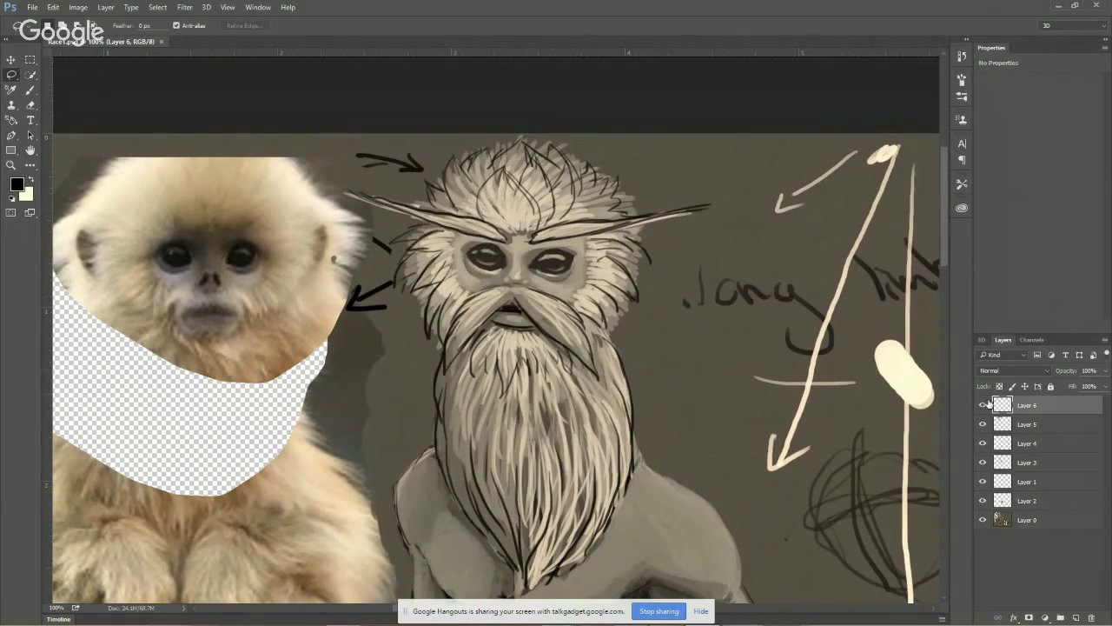
pyautogui.click(983, 405)
pyautogui.click(983, 405)
pyautogui.click(983, 405)
pyautogui.click(983, 405)
pyautogui.click(982, 424)
pyautogui.click(983, 424)
pyautogui.click(983, 424)
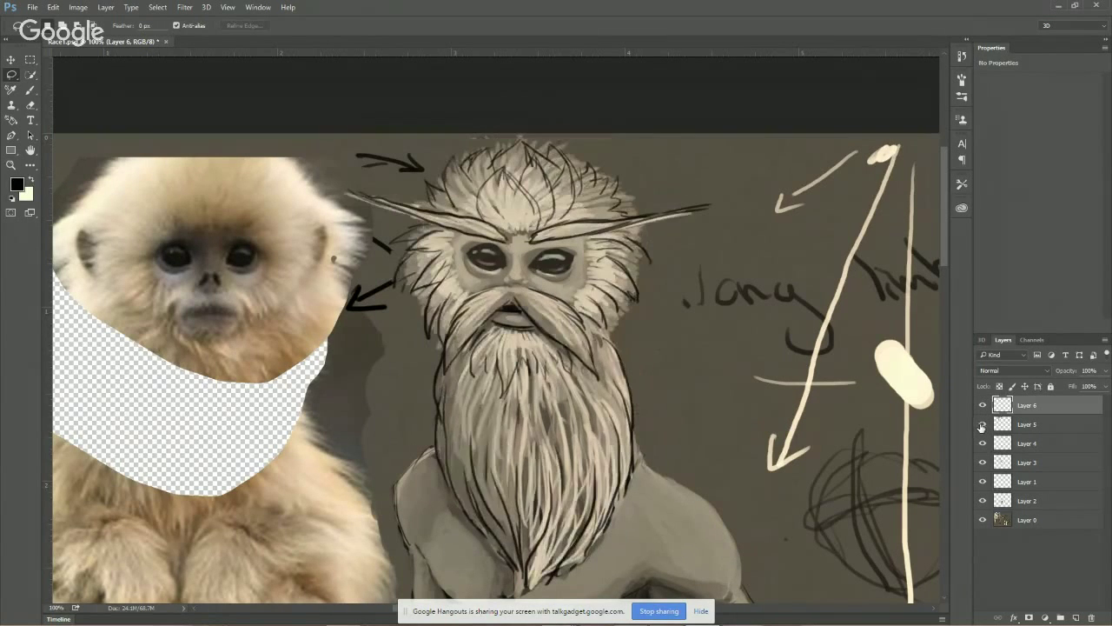
pyautogui.click(982, 425)
pyautogui.click(982, 425)
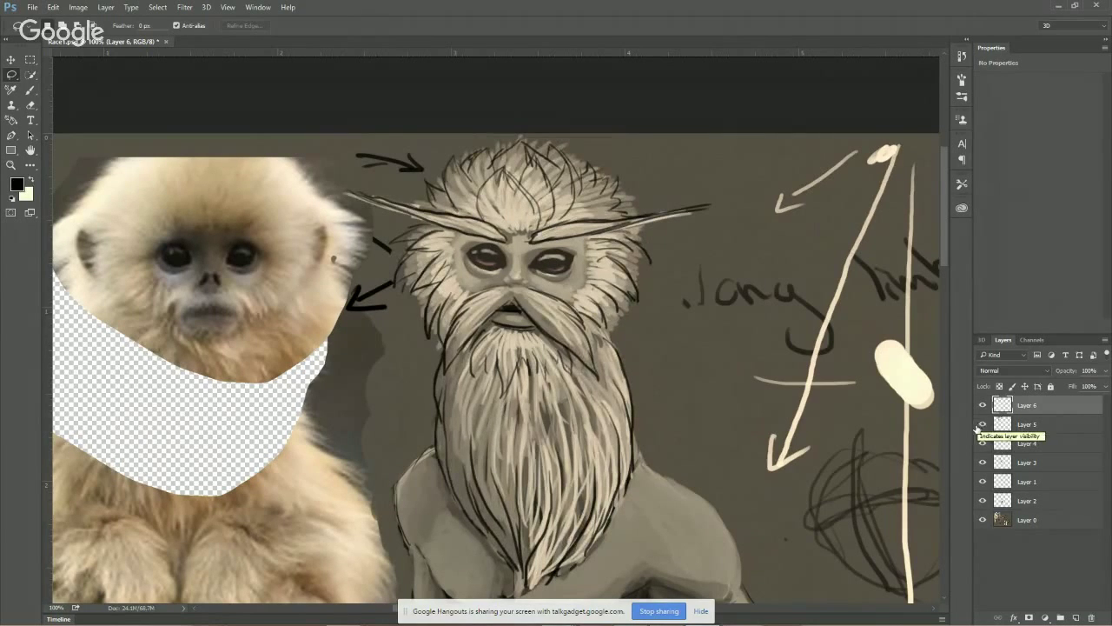
pyautogui.click(983, 443)
pyautogui.click(983, 443)
pyautogui.click(983, 443)
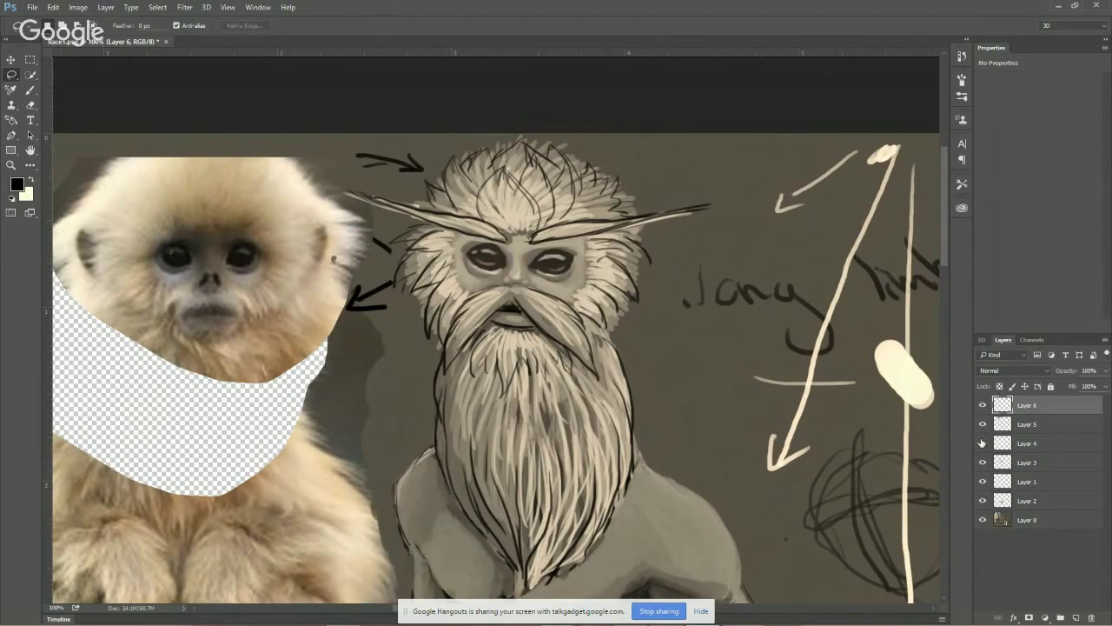
pyautogui.click(983, 443)
# Merge Layer 4, Layer 5 and Layer 6 into a single layer and check its content
pyautogui.keyDown('shift'); pyautogui.click(1049, 446); pyautogui.keyUp('shift')
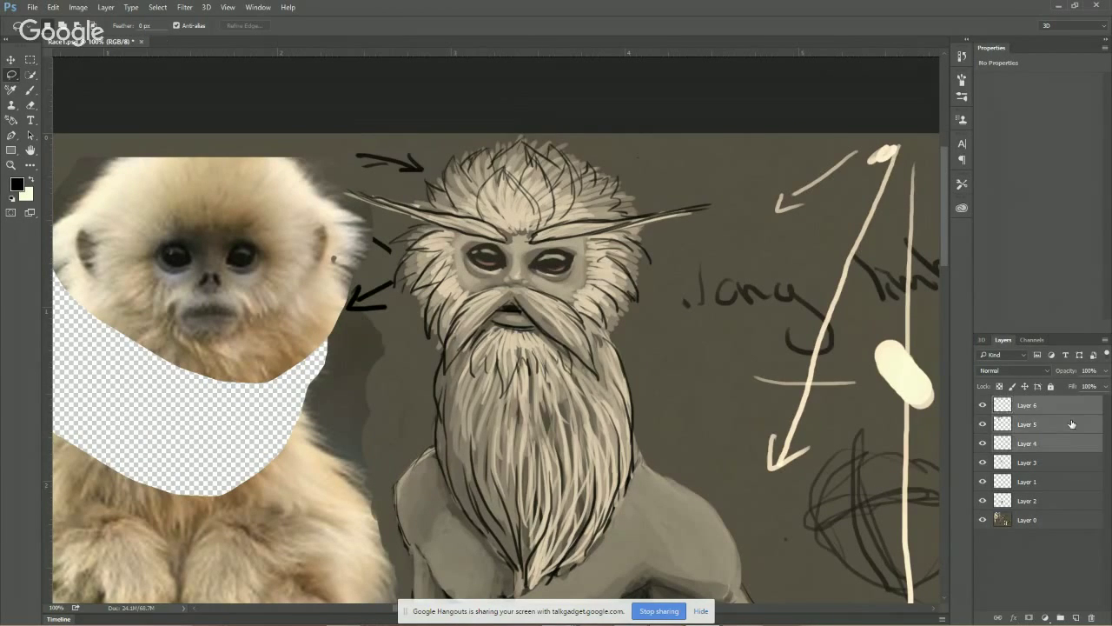
pyautogui.click(983, 463)
pyautogui.click(983, 463)
pyautogui.rightClick(1037, 439)
pyautogui.click(964, 443)
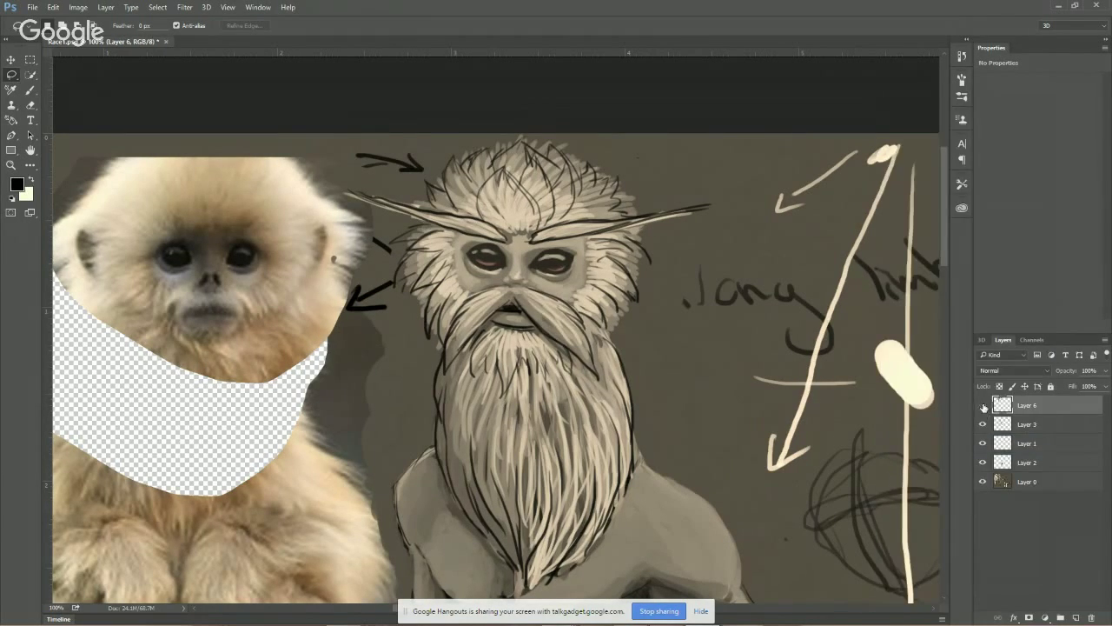
pyautogui.click(983, 405)
pyautogui.click(983, 406)
# Add a new layer above the merged Layer 6 and check the brush tip settings for painting
pyautogui.click(31, 91)
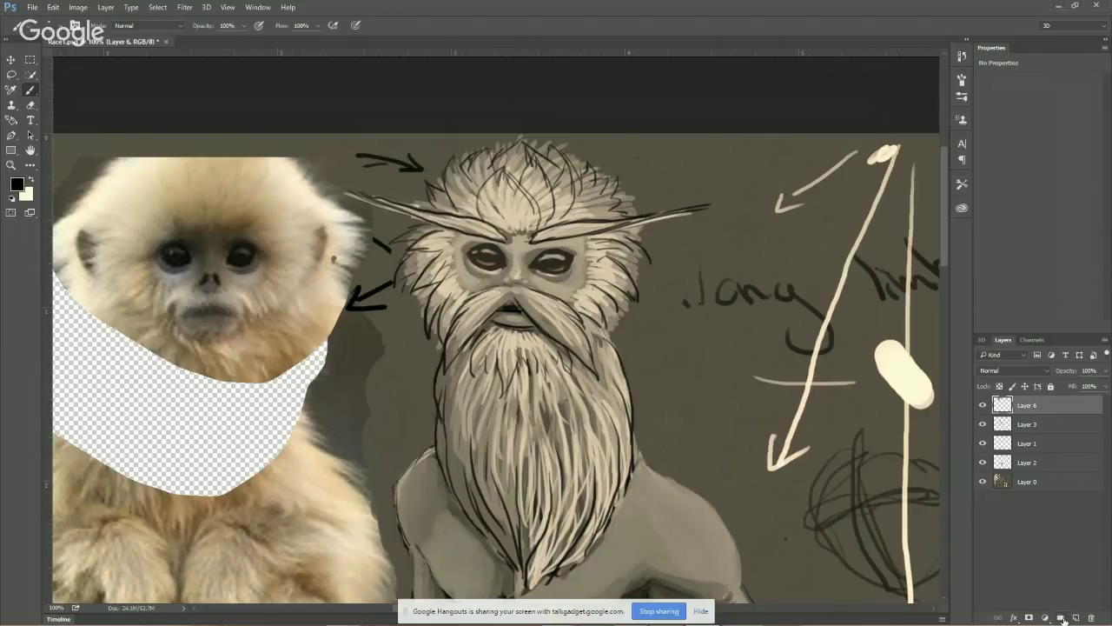
pyautogui.click(1078, 617)
pyautogui.click(79, 31)
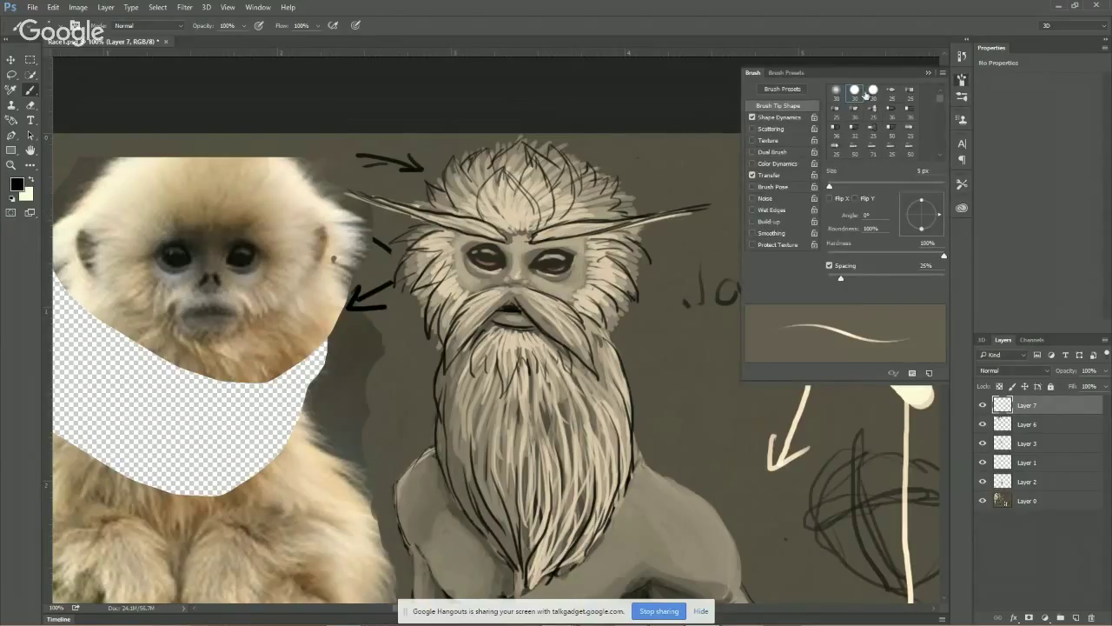
pyautogui.click(928, 72)
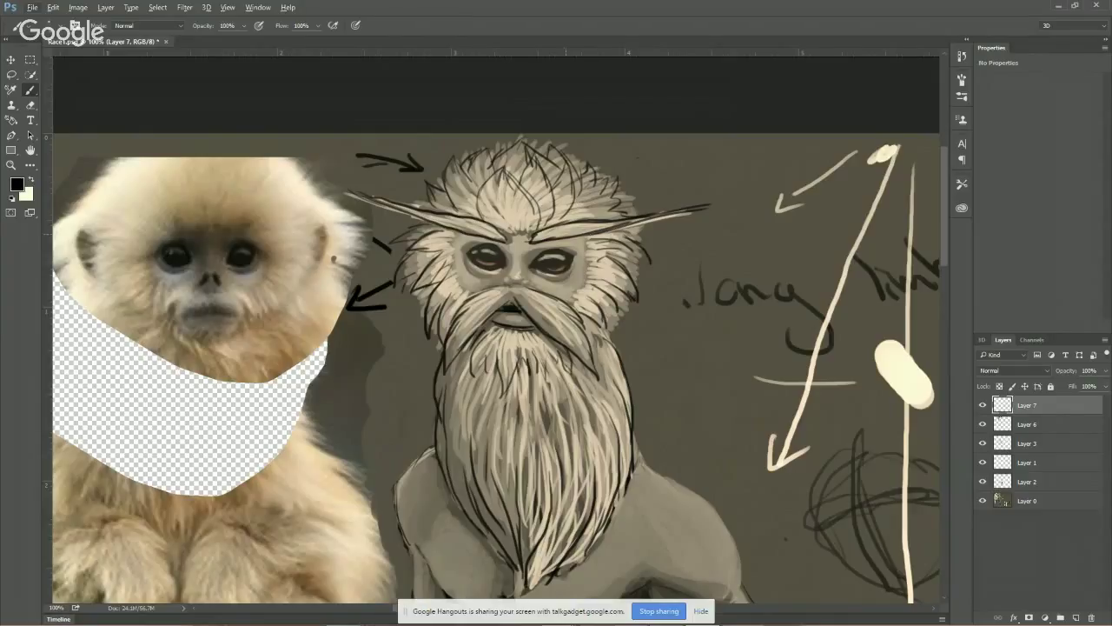
# Sample a grey-beige from the hair and paint over the line art of the central forehead tuft and inner brows
pyautogui.keyDown('alt'); pyautogui.click(598, 188); pyautogui.keyUp('alt')
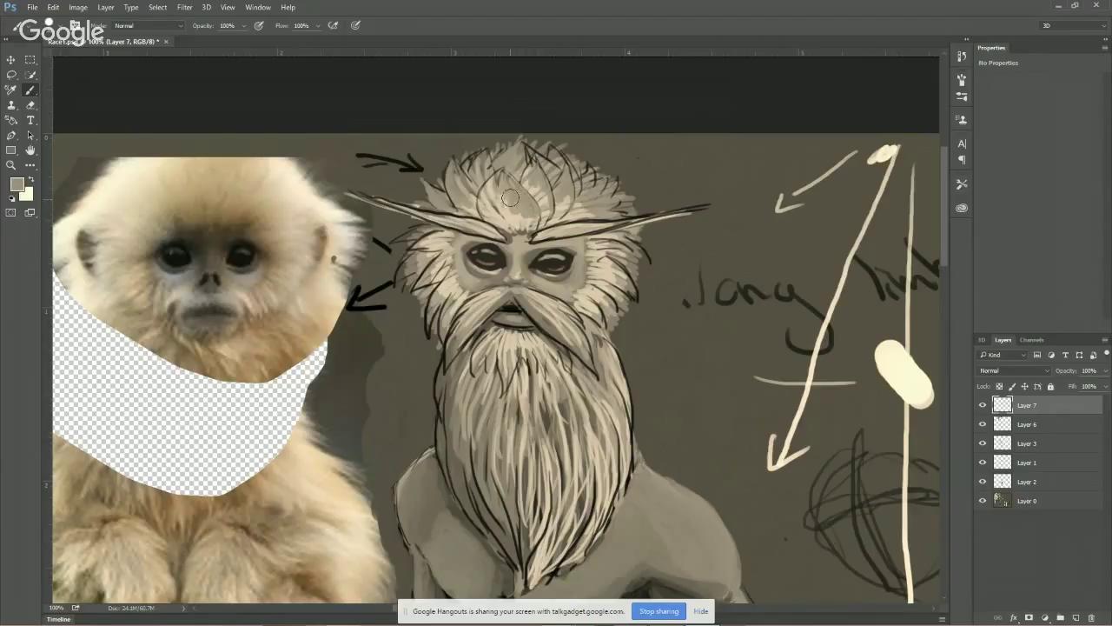
pyautogui.moveTo(510, 198)
pyautogui.mouseDown()
pyautogui.moveTo(499, 181)
pyautogui.moveTo(530, 212)
pyautogui.mouseUp()
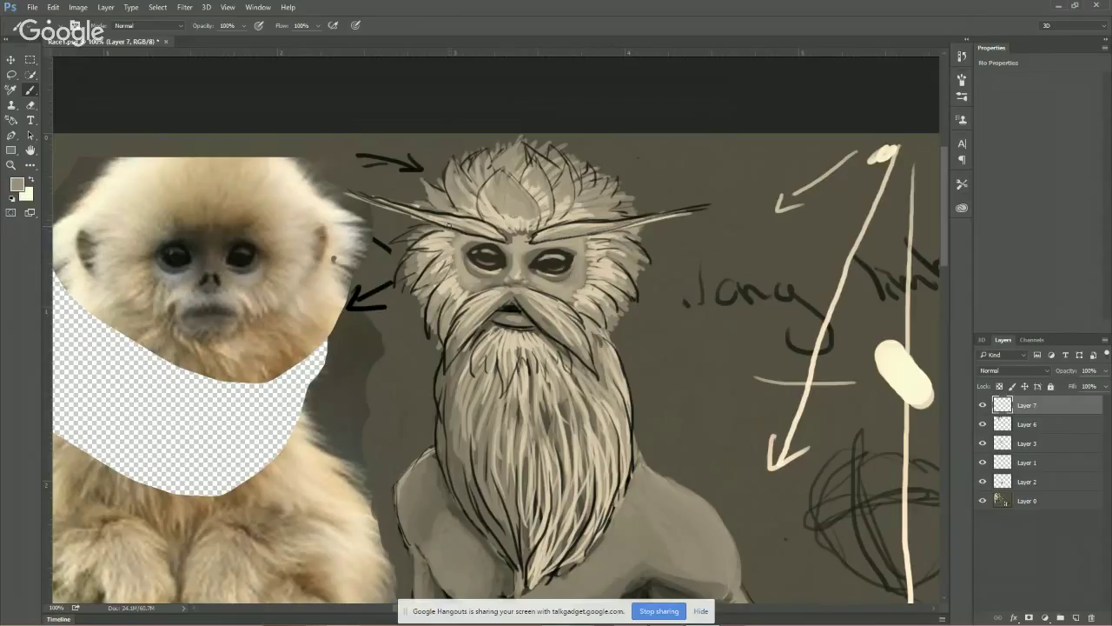
pyautogui.moveTo(366, 199)
pyautogui.mouseDown()
pyautogui.moveTo(449, 226)
pyautogui.moveTo(538, 232)
pyautogui.mouseUp()
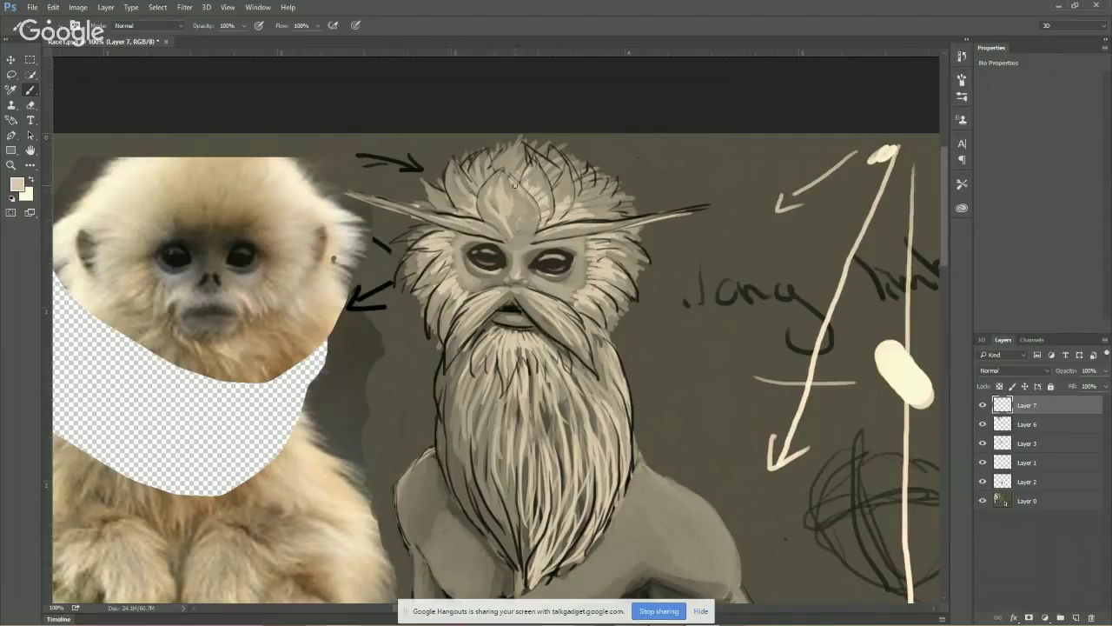
# Paint light beige strands over the forehead tuft, crown spikes and long brows, covering their black sketch lines
pyautogui.moveTo(510, 205)
pyautogui.mouseDown()
pyautogui.moveTo(521, 234)
pyautogui.moveTo(525, 201)
pyautogui.mouseUp()
pyautogui.moveTo(458, 217)
pyautogui.mouseDown()
pyautogui.moveTo(535, 238)
pyautogui.moveTo(548, 231)
pyautogui.moveTo(525, 236)
pyautogui.moveTo(709, 202)
pyautogui.mouseUp()
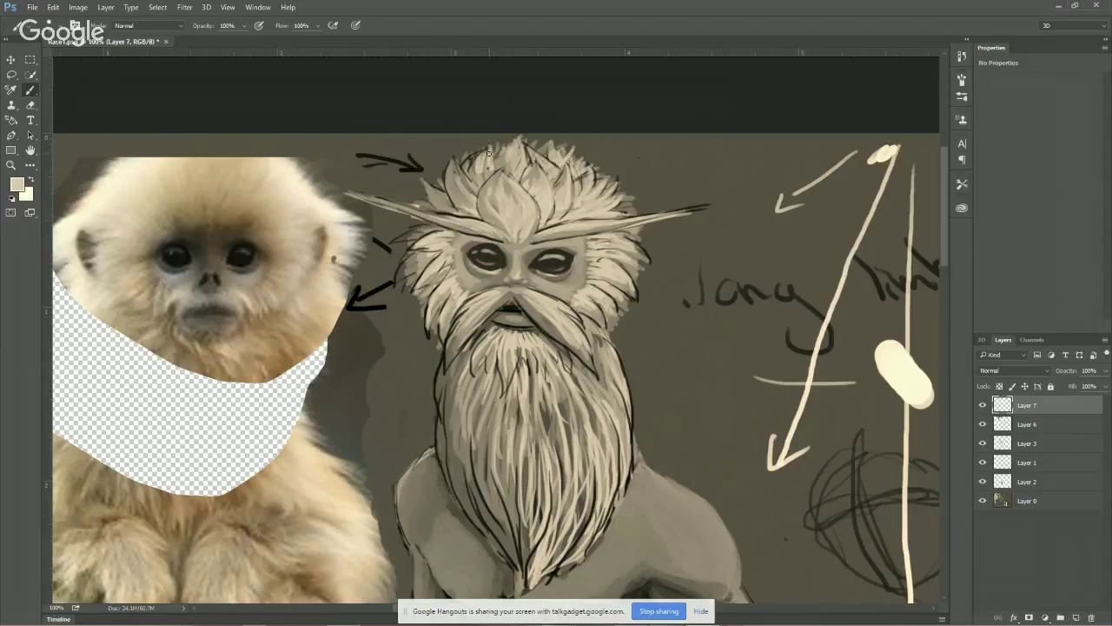
pyautogui.moveTo(488, 154)
pyautogui.mouseDown()
pyautogui.moveTo(482, 186)
pyautogui.moveTo(454, 159)
pyautogui.moveTo(460, 183)
pyautogui.moveTo(473, 185)
pyautogui.moveTo(457, 171)
pyautogui.moveTo(467, 201)
pyautogui.moveTo(454, 166)
pyautogui.moveTo(469, 207)
pyautogui.moveTo(470, 178)
pyautogui.moveTo(421, 181)
pyautogui.moveTo(439, 201)
pyautogui.moveTo(657, 216)
pyautogui.mouseUp()
pyautogui.moveTo(592, 233); pyautogui.dragTo(692, 209)
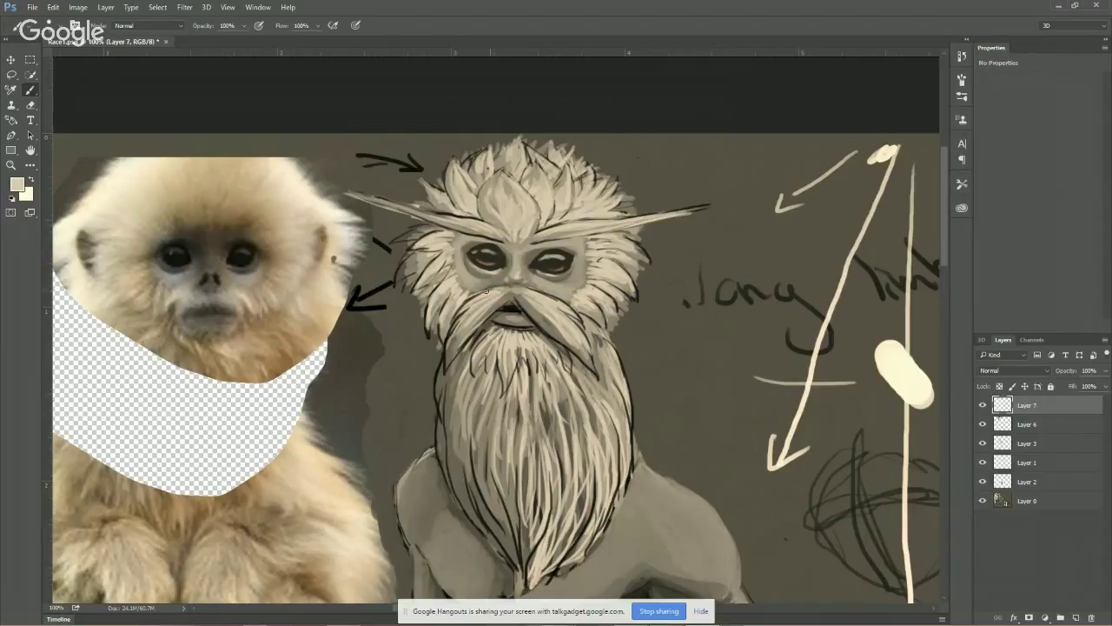
# Paint light strands over the moustache and upper beard, covering the lower lip and the black sketch lines
pyautogui.moveTo(539, 317)
pyautogui.mouseDown()
pyautogui.moveTo(608, 347)
pyautogui.moveTo(619, 381)
pyautogui.moveTo(594, 365)
pyautogui.moveTo(623, 419)
pyautogui.moveTo(569, 360)
pyautogui.moveTo(588, 372)
pyautogui.mouseUp()
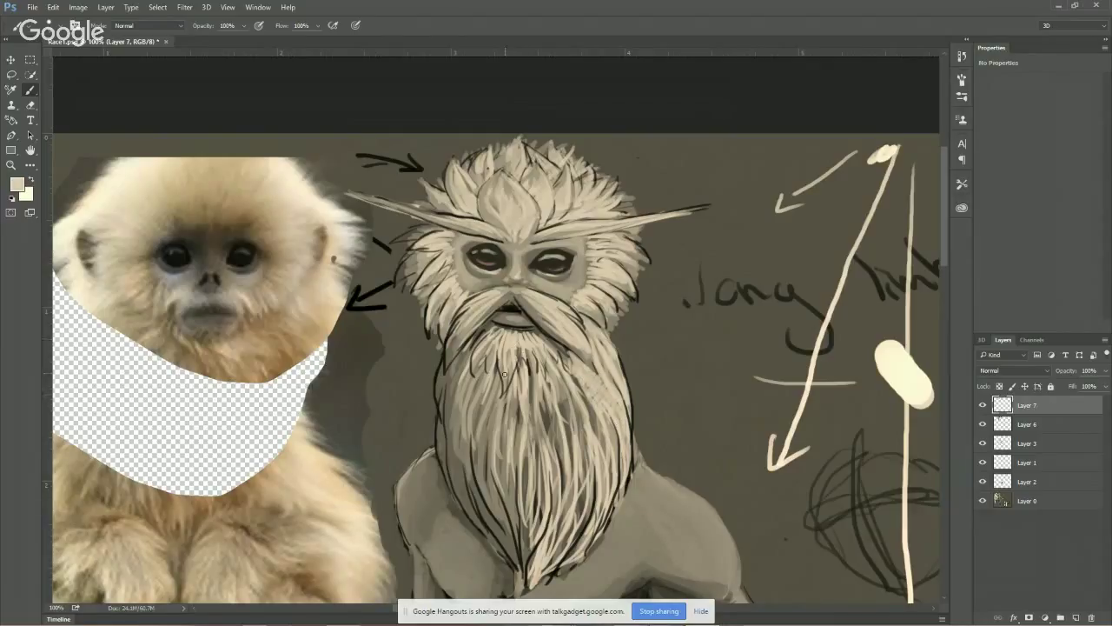
pyautogui.moveTo(509, 344); pyautogui.dragTo(512, 396)
pyautogui.moveTo(525, 347)
pyautogui.mouseDown()
pyautogui.moveTo(534, 374)
pyautogui.moveTo(528, 336)
pyautogui.moveTo(558, 363)
pyautogui.moveTo(541, 333)
pyautogui.moveTo(568, 355)
pyautogui.mouseUp()
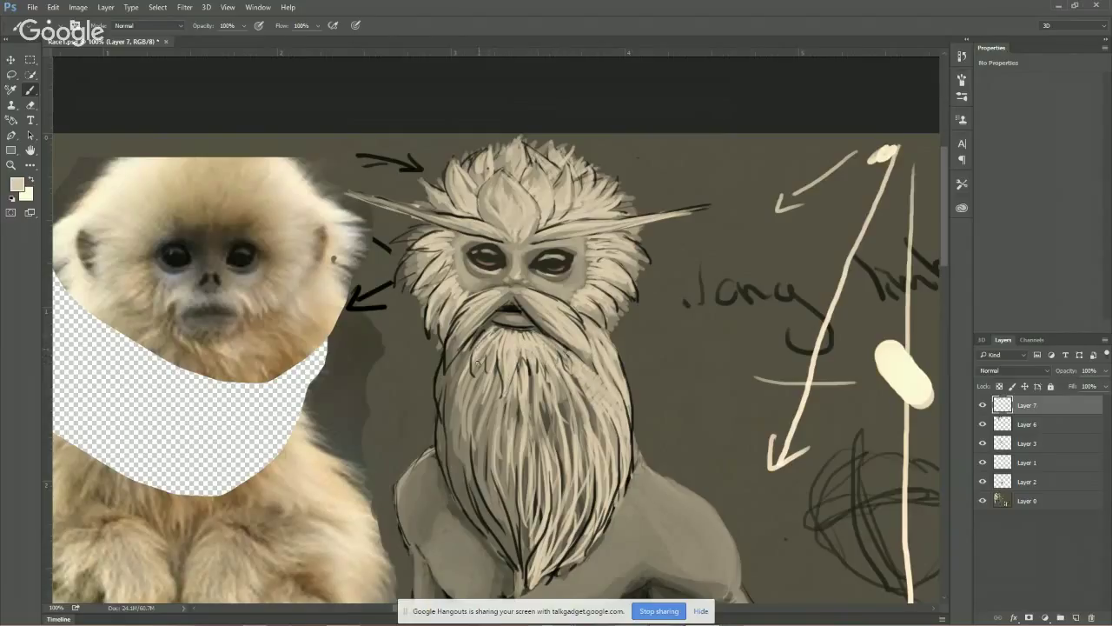
pyautogui.moveTo(492, 314)
pyautogui.mouseDown()
pyautogui.moveTo(531, 327)
pyautogui.moveTo(498, 319)
pyautogui.moveTo(489, 328)
pyautogui.moveTo(563, 353)
pyautogui.mouseUp()
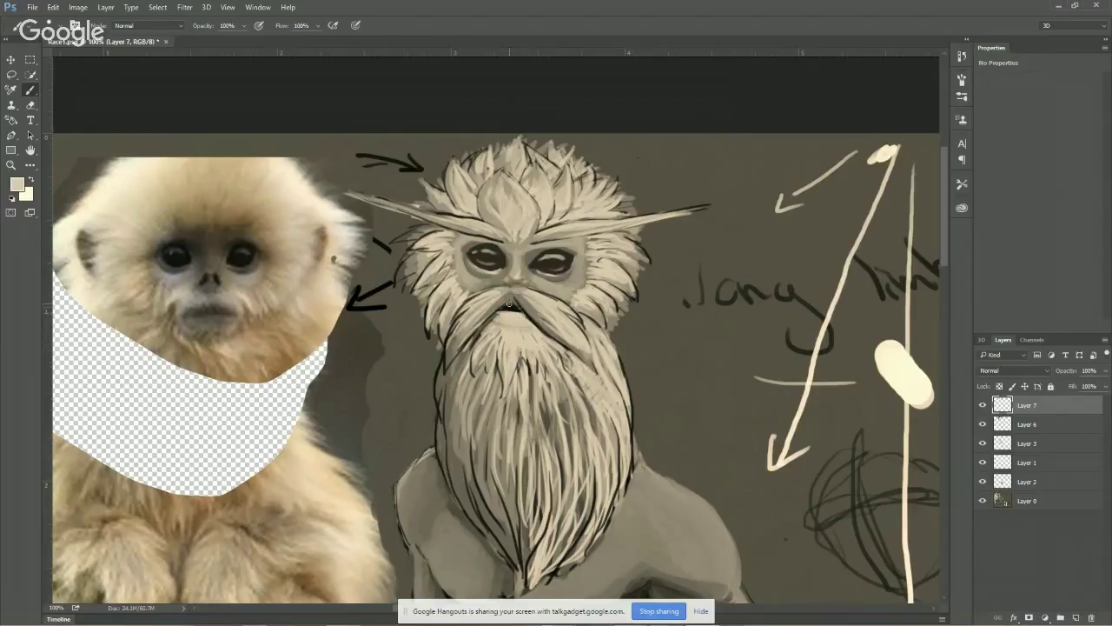
pyautogui.moveTo(485, 315); pyautogui.dragTo(445, 365)
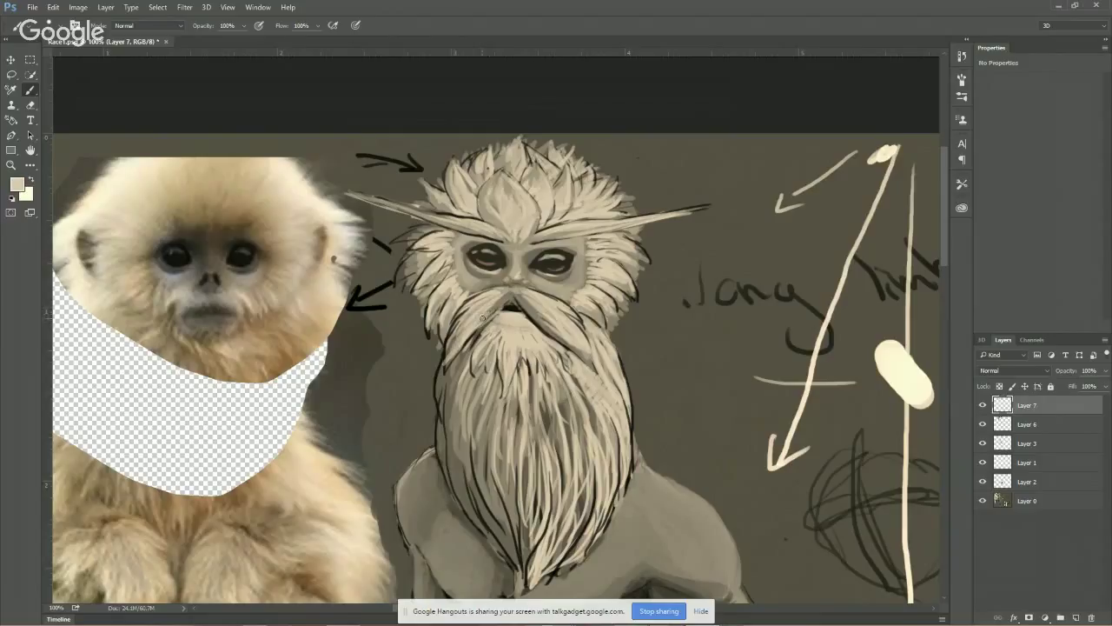
# Sample a darker grey-brown from the side fur and shade the moustache and fur around the face
pyautogui.press('alt')
pyautogui.keyDown('alt'); pyautogui.click(416, 266); pyautogui.keyUp('alt')
pyautogui.moveTo(478, 321)
pyautogui.mouseDown()
pyautogui.moveTo(466, 333)
pyautogui.moveTo(475, 324)
pyautogui.mouseUp()
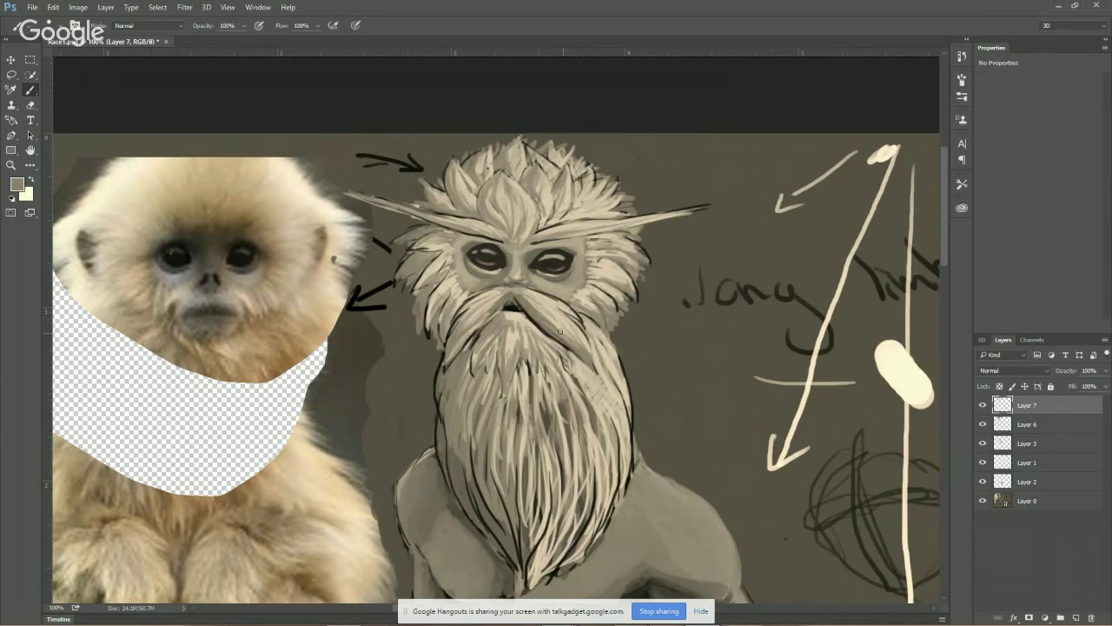
# Paint grey-brown strands along the beard's lower left edge and tip, breaking up the black outline
pyautogui.scroll(-3, 559, 331)
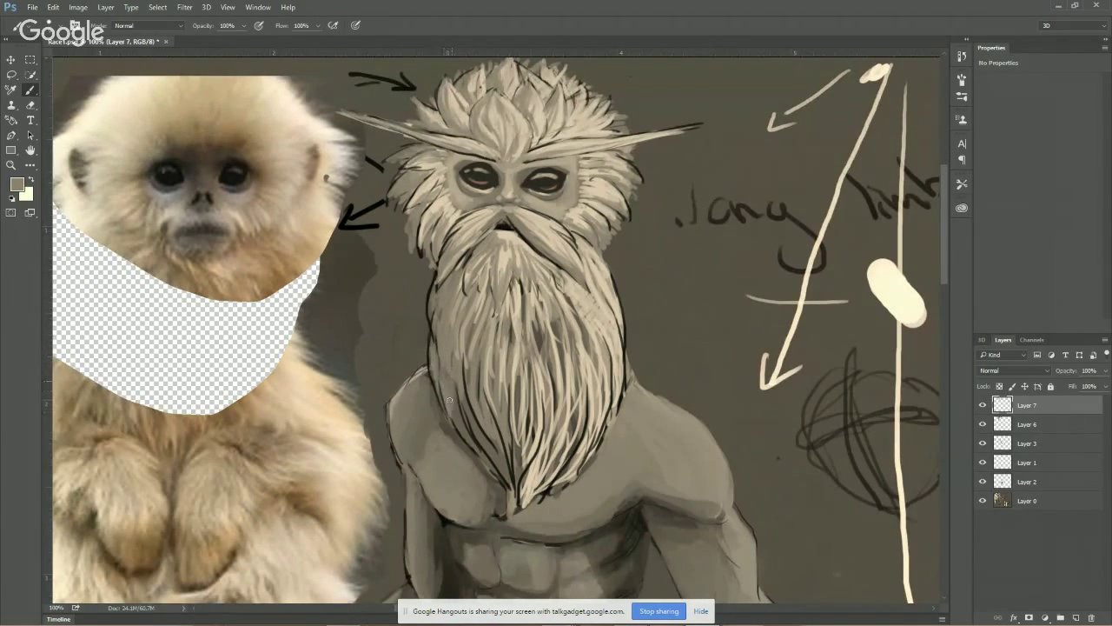
pyautogui.moveTo(456, 406)
pyautogui.mouseDown()
pyautogui.moveTo(462, 439)
pyautogui.moveTo(493, 455)
pyautogui.mouseUp()
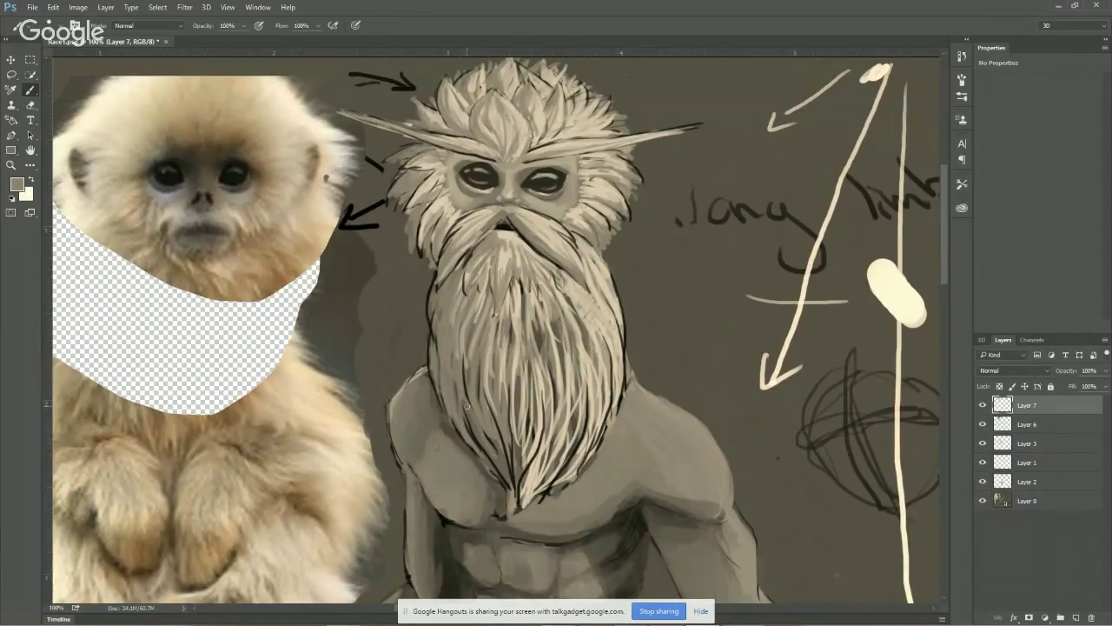
pyautogui.moveTo(467, 405)
pyautogui.mouseDown()
pyautogui.moveTo(503, 465)
pyautogui.moveTo(506, 422)
pyautogui.moveTo(512, 471)
pyautogui.moveTo(531, 405)
pyautogui.moveTo(525, 445)
pyautogui.mouseUp()
pyautogui.moveTo(532, 401); pyautogui.dragTo(504, 475)
pyautogui.moveTo(491, 413); pyautogui.dragTo(509, 486)
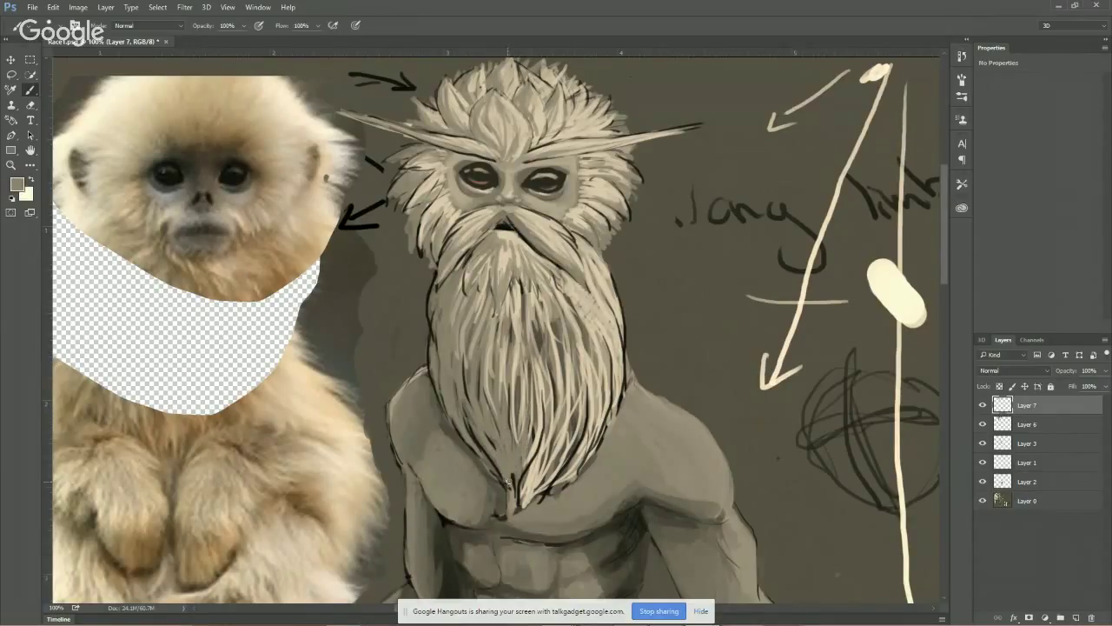
pyautogui.moveTo(469, 440); pyautogui.dragTo(511, 476)
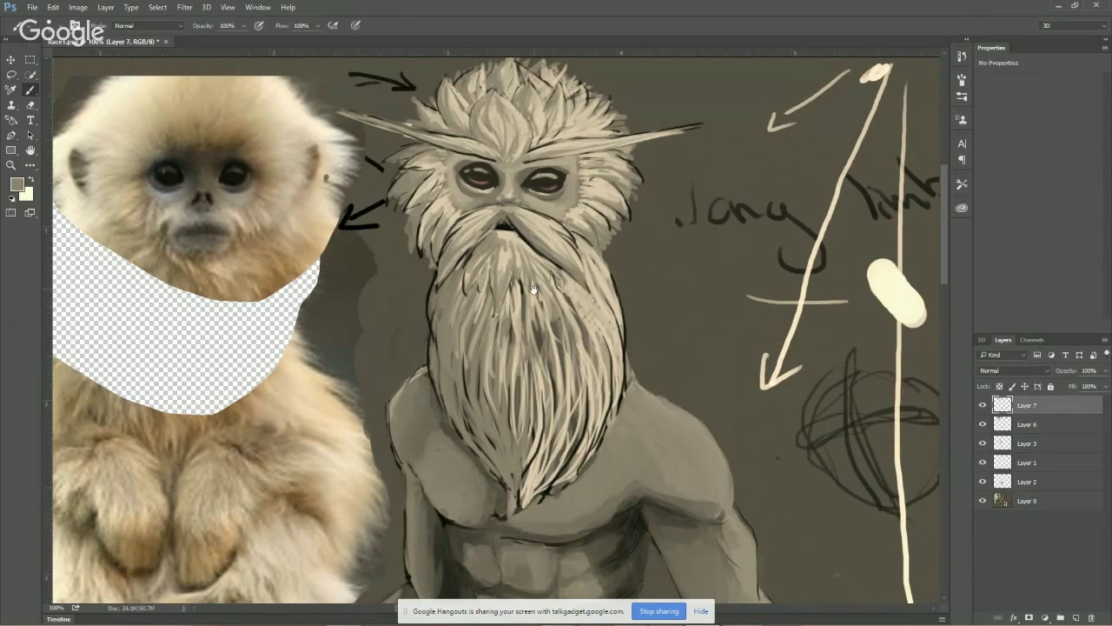
# Paint the dark background colour around the head, brows and upper beard to clean up the silhouette and remove stray outlines
pyautogui.scroll(3, 517, 261)
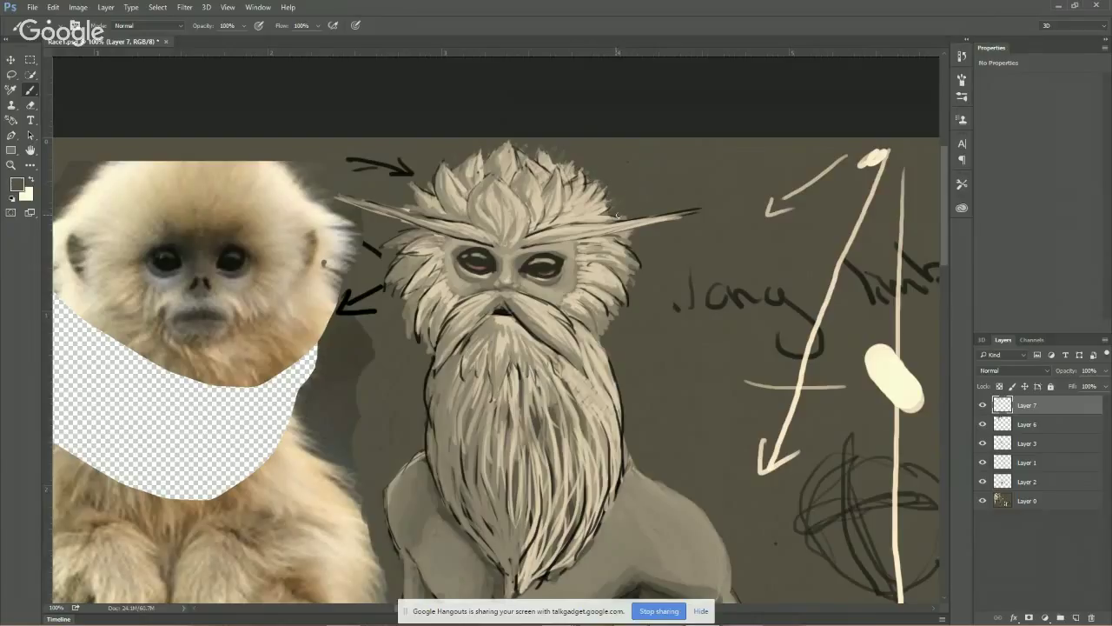
pyautogui.moveTo(617, 214)
pyautogui.mouseDown()
pyautogui.moveTo(688, 214)
pyautogui.moveTo(626, 236)
pyautogui.moveTo(627, 267)
pyautogui.mouseUp()
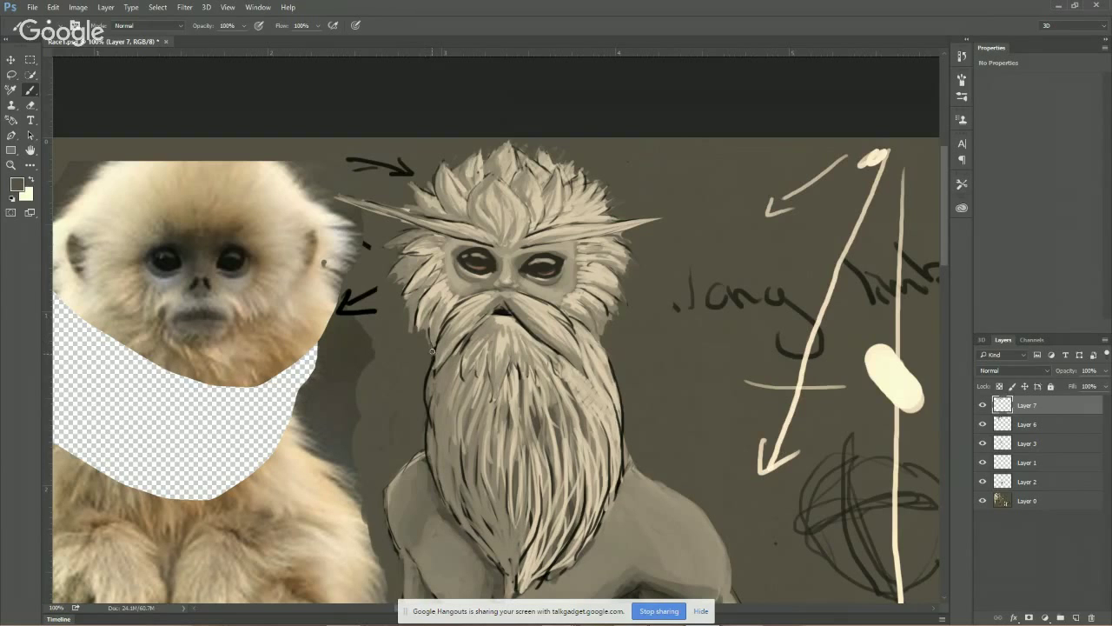
pyautogui.moveTo(415, 368); pyautogui.dragTo(403, 310)
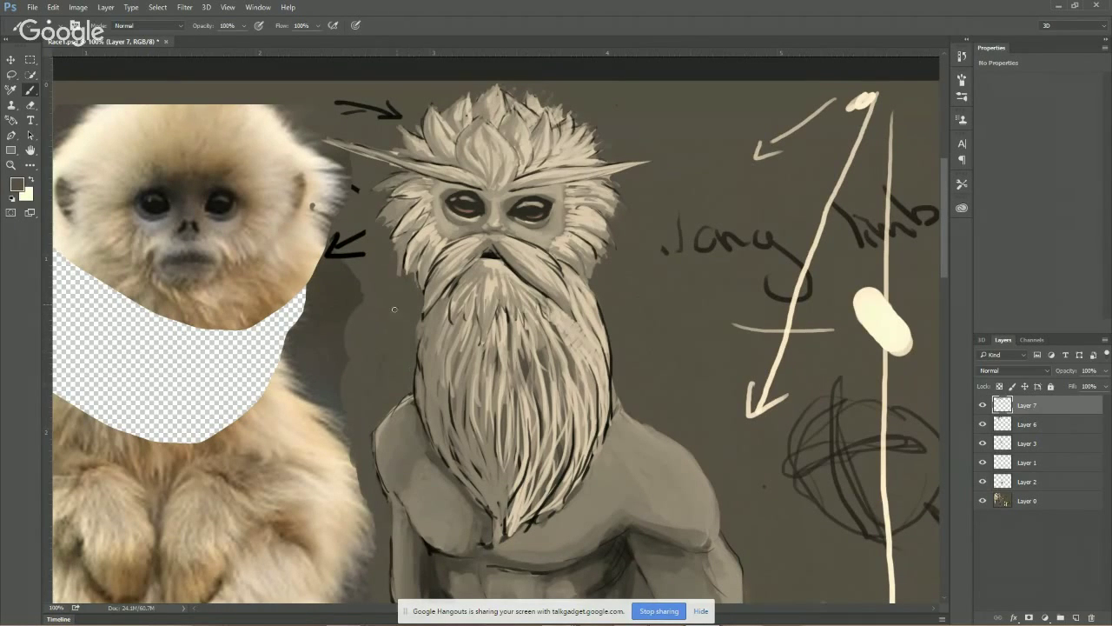
pyautogui.moveTo(435, 133); pyautogui.dragTo(424, 194)
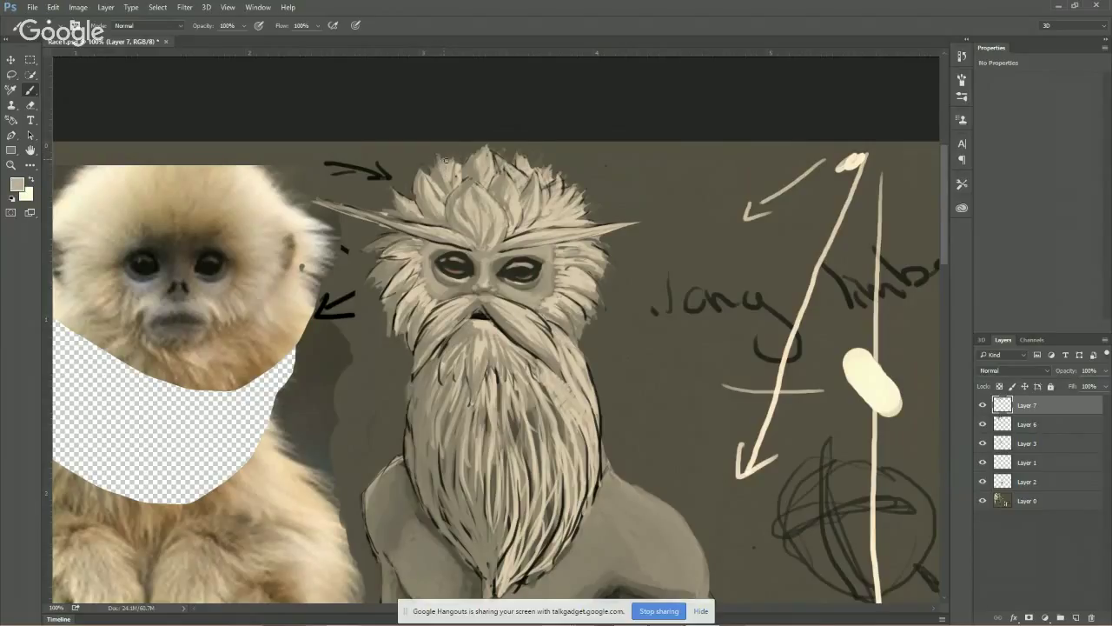
# Sample mid and light beige tones from the hair and refine the crown's tufts with shaded and highlighted strands
pyautogui.moveTo(451, 166); pyautogui.dragTo(454, 162)
pyautogui.keyDown('alt'); pyautogui.click(424, 205); pyautogui.keyUp('alt')
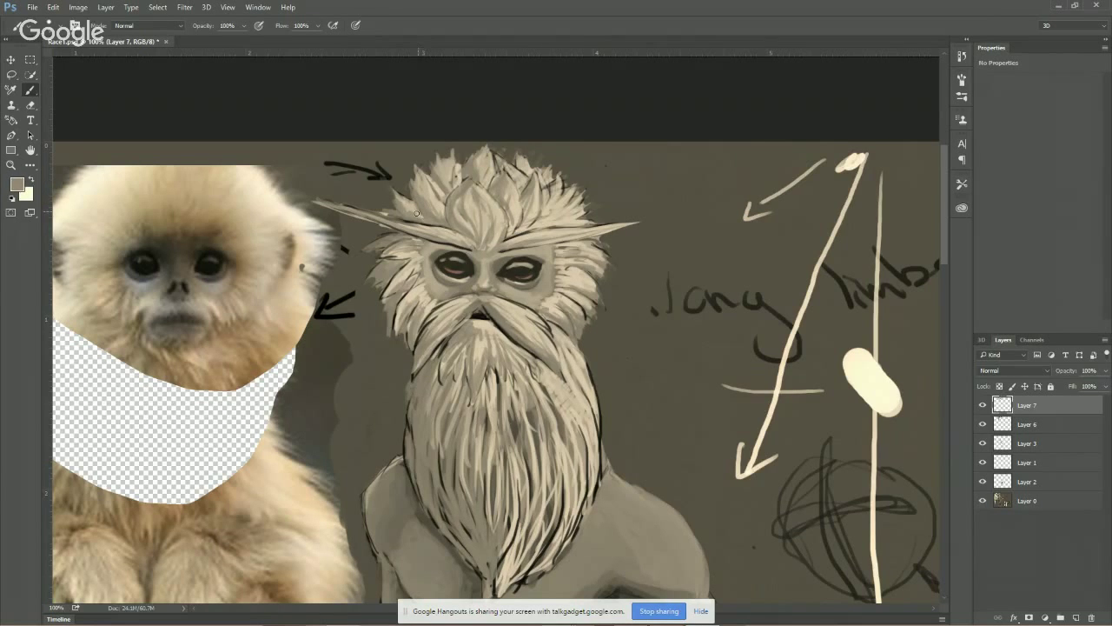
pyautogui.press('alt')
pyautogui.keyDown('alt'); pyautogui.click(406, 195); pyautogui.keyUp('alt')
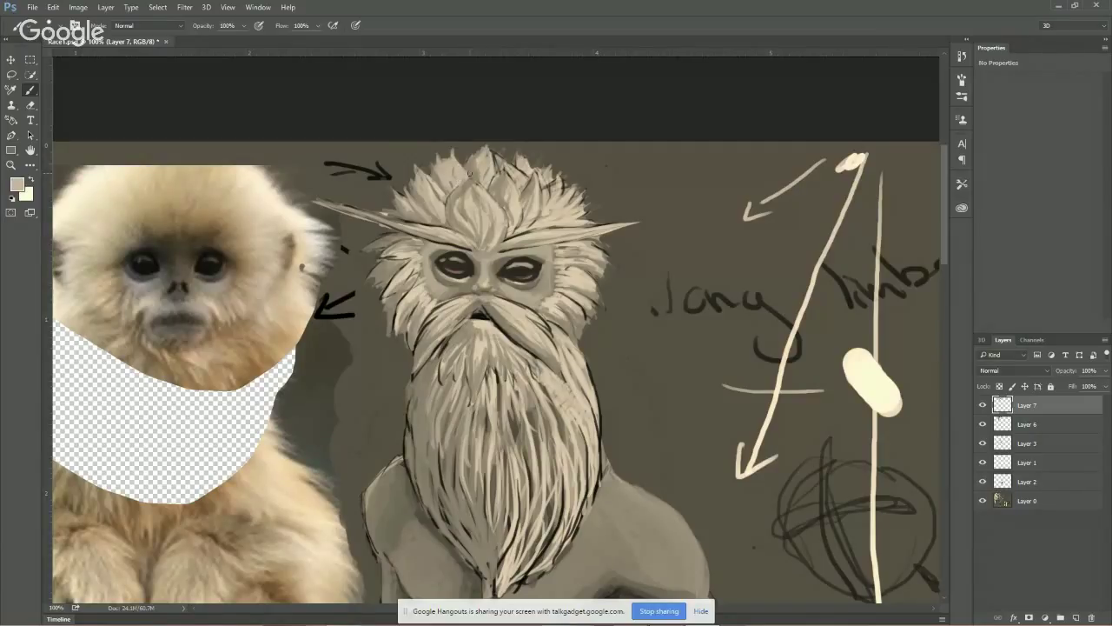
pyautogui.moveTo(484, 163)
pyautogui.mouseDown()
pyautogui.moveTo(509, 161)
pyautogui.moveTo(495, 168)
pyautogui.mouseUp()
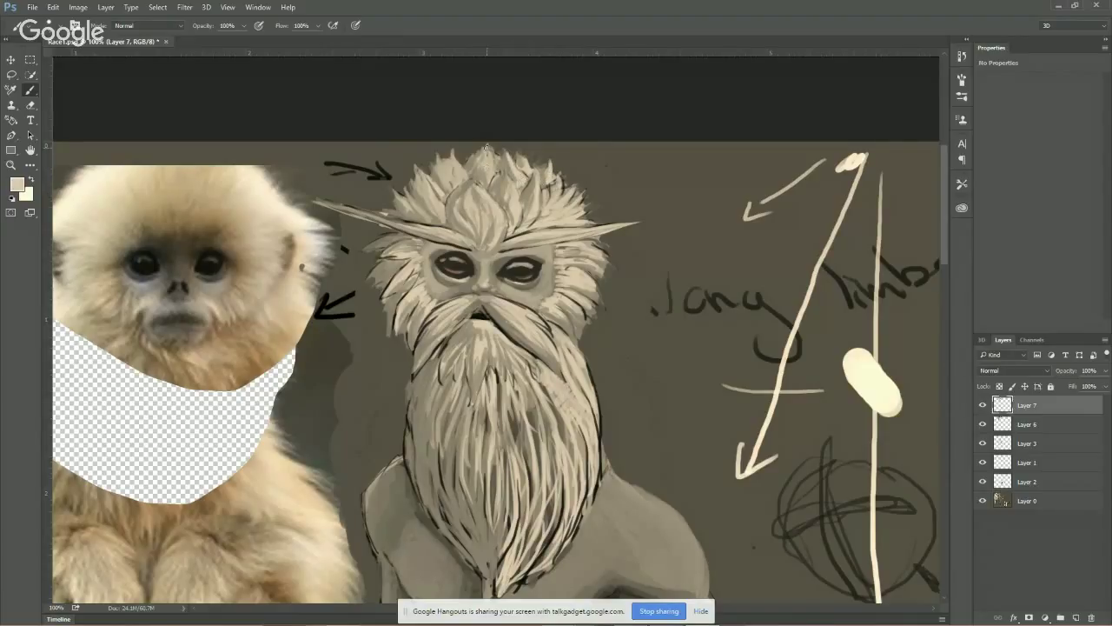
# Refine the central crown tuft and the fur beside the face with light and mid beige strands
pyautogui.moveTo(485, 171)
pyautogui.mouseDown()
pyautogui.moveTo(458, 172)
pyautogui.moveTo(450, 159)
pyautogui.moveTo(464, 177)
pyautogui.moveTo(453, 183)
pyautogui.moveTo(438, 161)
pyautogui.moveTo(457, 191)
pyautogui.moveTo(441, 195)
pyautogui.moveTo(431, 183)
pyautogui.moveTo(440, 203)
pyautogui.moveTo(424, 180)
pyautogui.moveTo(443, 217)
pyautogui.moveTo(426, 188)
pyautogui.moveTo(425, 211)
pyautogui.moveTo(412, 198)
pyautogui.moveTo(442, 227)
pyautogui.mouseUp()
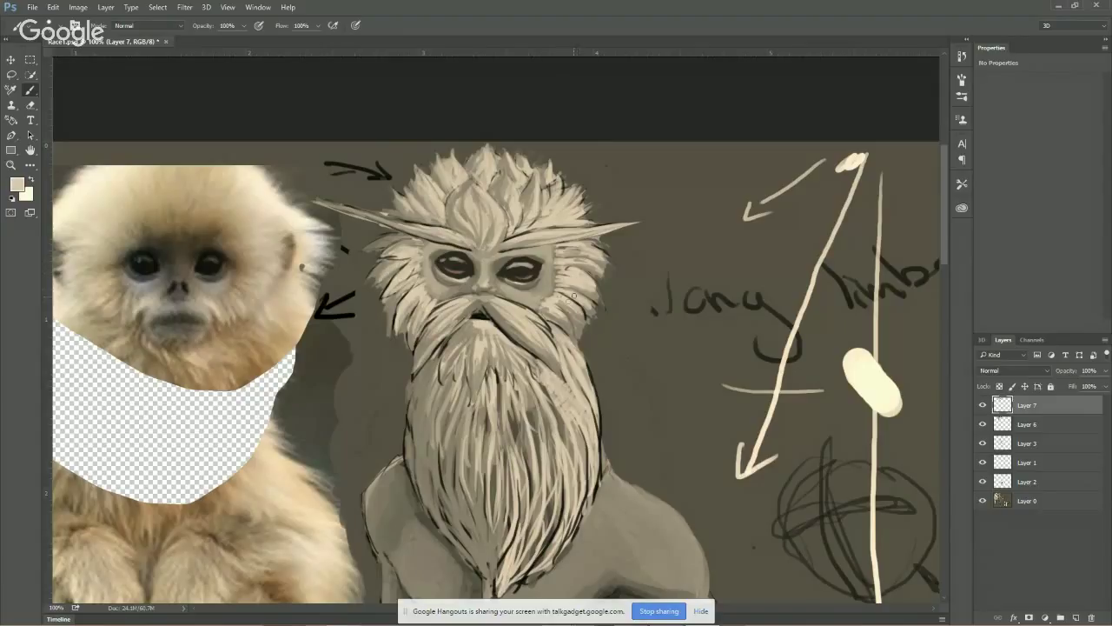
pyautogui.moveTo(549, 300); pyautogui.dragTo(569, 345)
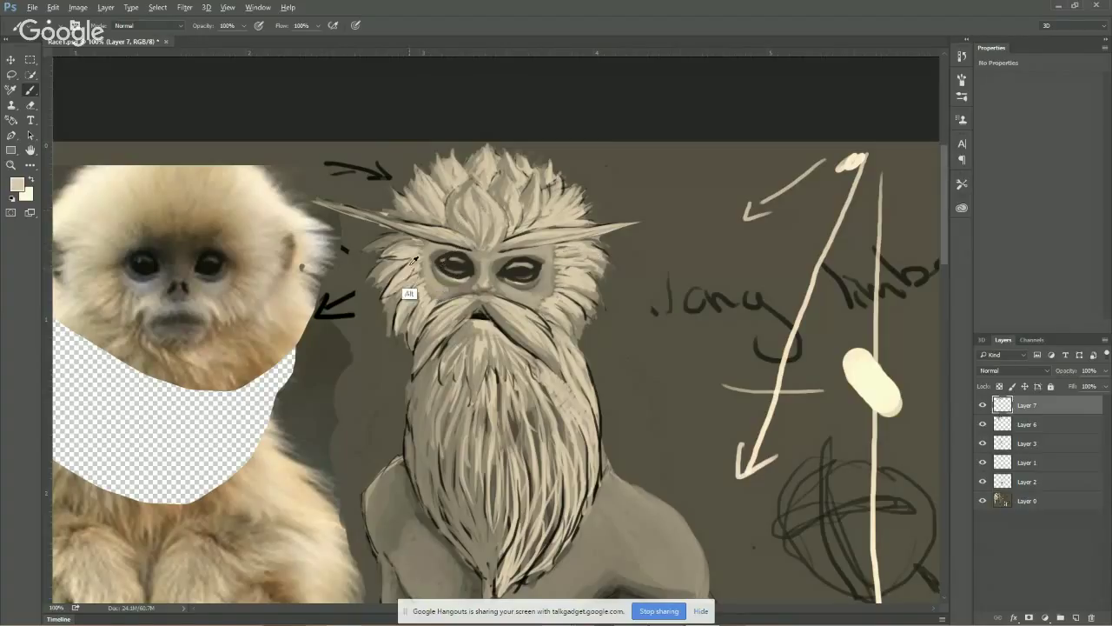
pyautogui.keyDown('alt'); pyautogui.click(410, 295); pyautogui.keyUp('alt')
pyautogui.moveTo(413, 235)
pyautogui.mouseDown()
pyautogui.moveTo(536, 239)
pyautogui.moveTo(473, 240)
pyautogui.moveTo(466, 219)
pyautogui.moveTo(482, 205)
pyautogui.moveTo(493, 242)
pyautogui.moveTo(520, 206)
pyautogui.moveTo(519, 232)
pyautogui.moveTo(529, 223)
pyautogui.moveTo(543, 252)
pyautogui.moveTo(511, 227)
pyautogui.moveTo(522, 226)
pyautogui.moveTo(513, 236)
pyautogui.moveTo(480, 188)
pyautogui.mouseUp()
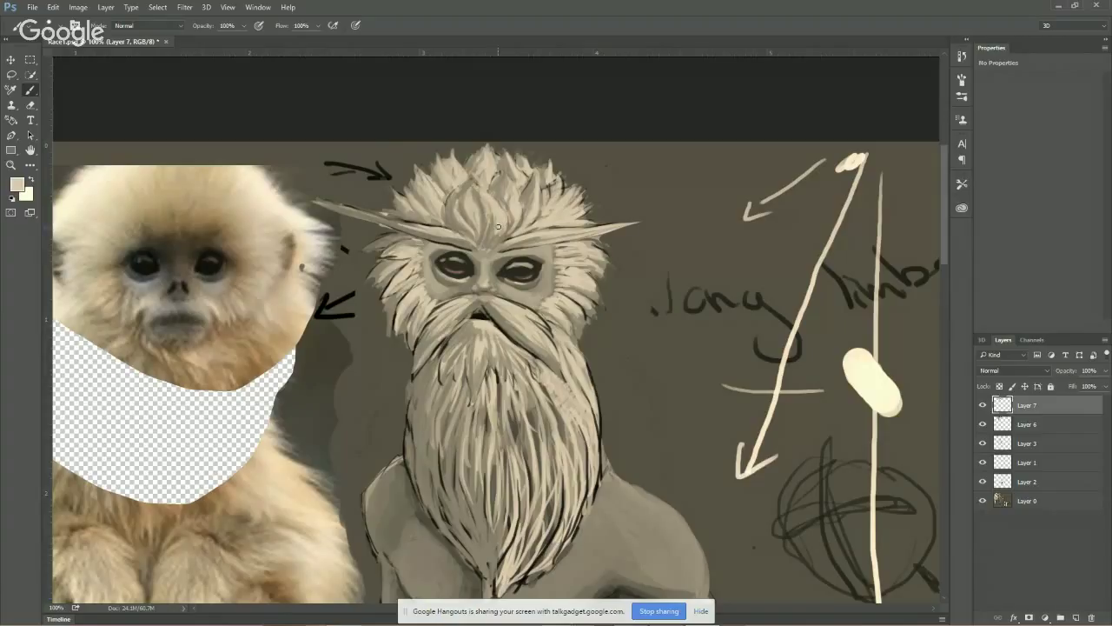
pyautogui.moveTo(498, 227)
pyautogui.mouseDown()
pyautogui.moveTo(478, 184)
pyautogui.moveTo(498, 206)
pyautogui.mouseUp()
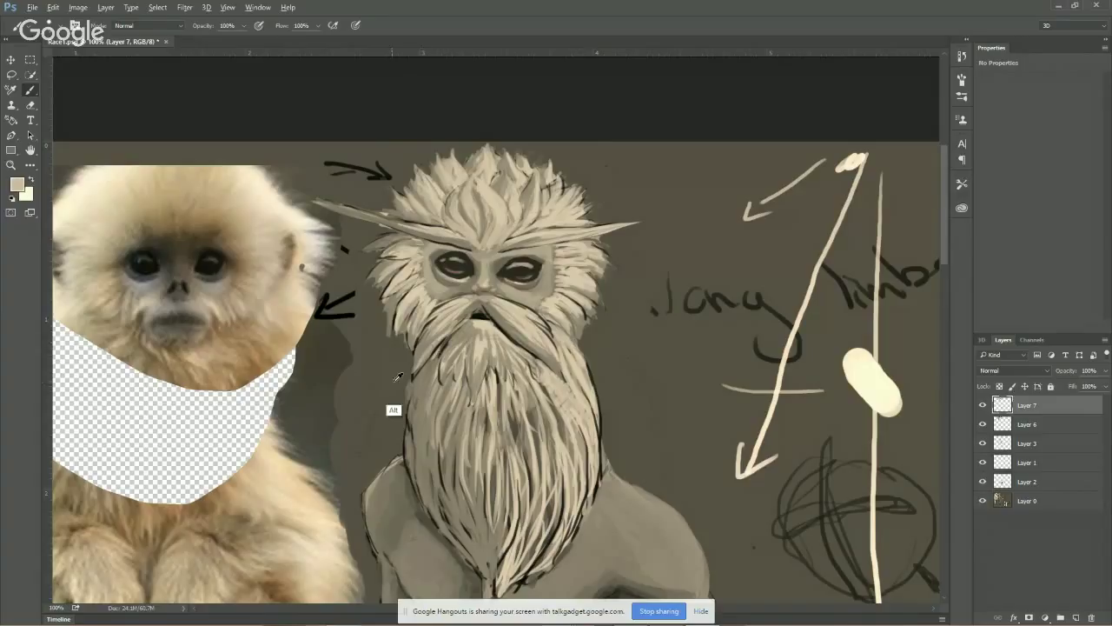
# Sample the dark background colour and paint over both brow tips to shorten them, cleaning the silhouette beside the beard
pyautogui.keyDown('alt'); pyautogui.click(391, 380); pyautogui.keyUp('alt')
pyautogui.moveTo(617, 449)
pyautogui.mouseDown()
pyautogui.moveTo(603, 445)
pyautogui.moveTo(616, 472)
pyautogui.mouseUp()
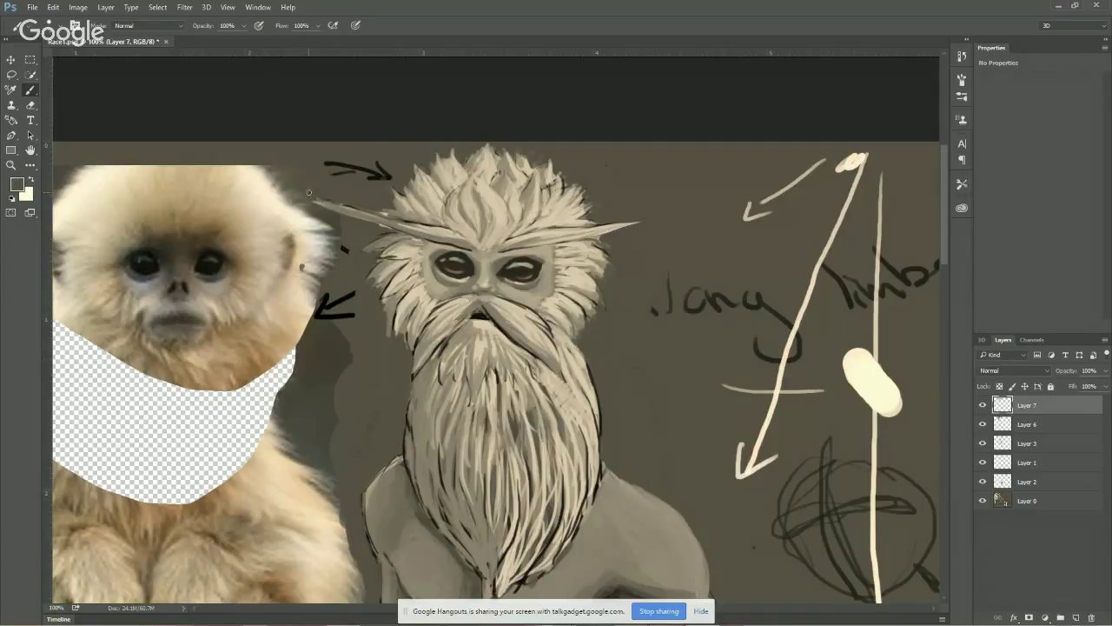
pyautogui.moveTo(309, 193); pyautogui.dragTo(343, 205)
pyautogui.moveTo(642, 223); pyautogui.dragTo(624, 228)
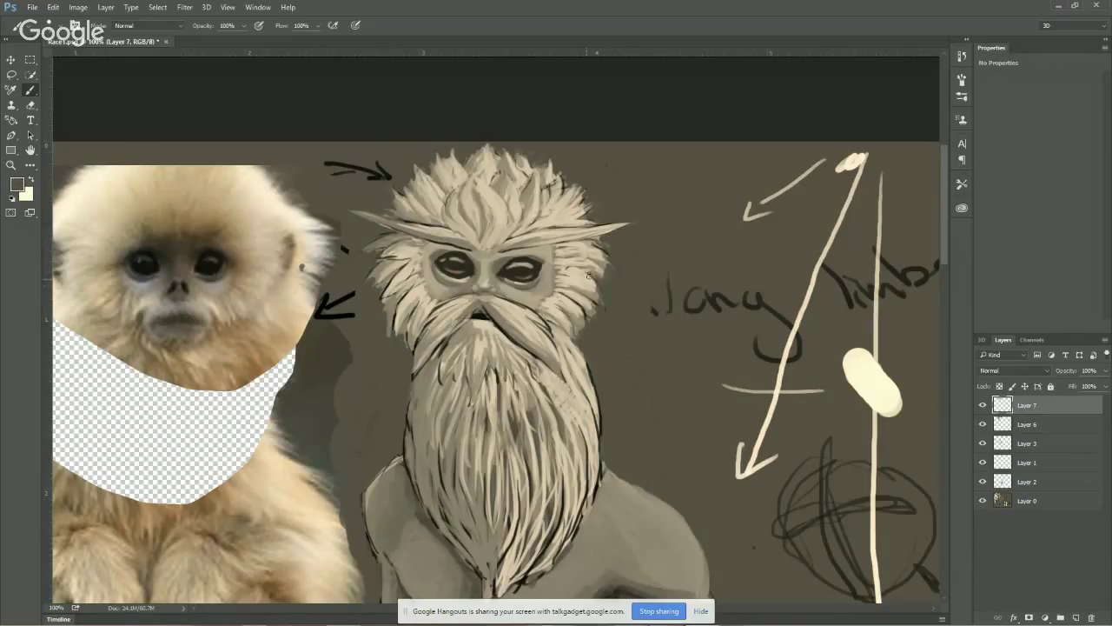
# Sample a grey-brown from the beard and paint over the black outline along its upper left edge
pyautogui.scroll(-2, 514, 327)
pyautogui.scroll(3, 487, 328)
pyautogui.scroll(-2, 461, 330)
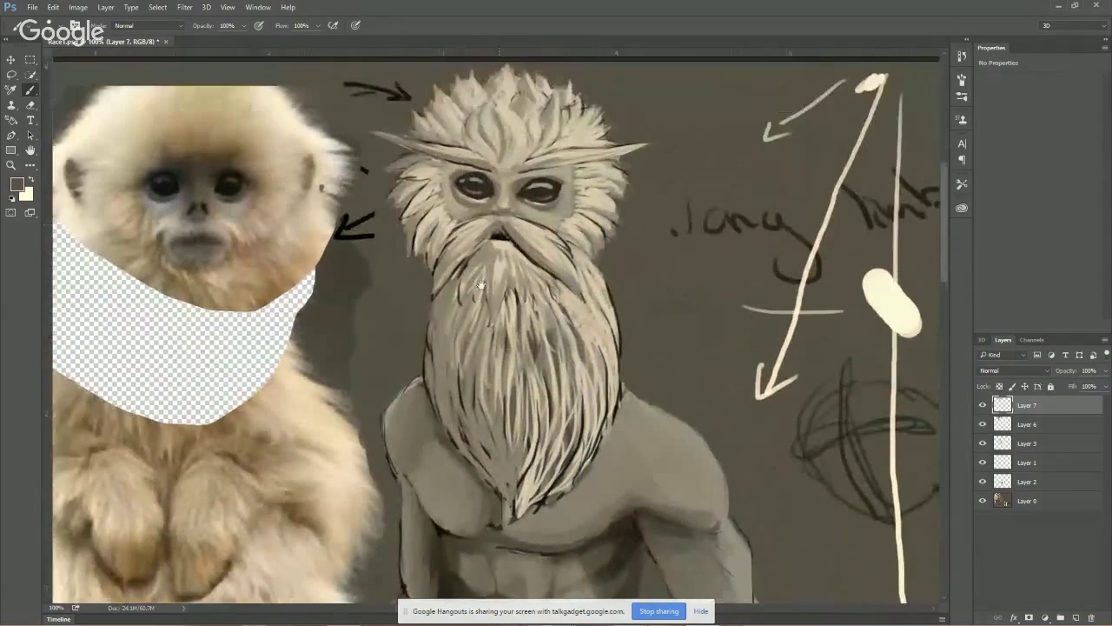
pyautogui.scroll(1, 433, 332)
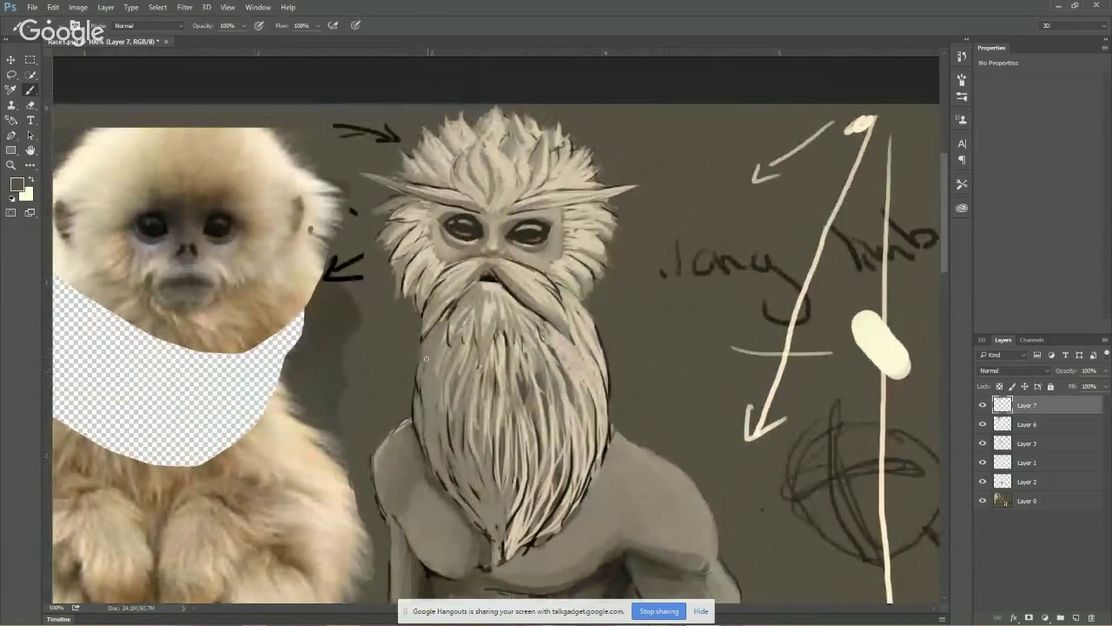
pyautogui.keyDown('alt'); pyautogui.click(422, 372); pyautogui.keyUp('alt')
pyautogui.moveTo(423, 389); pyautogui.dragTo(426, 430)
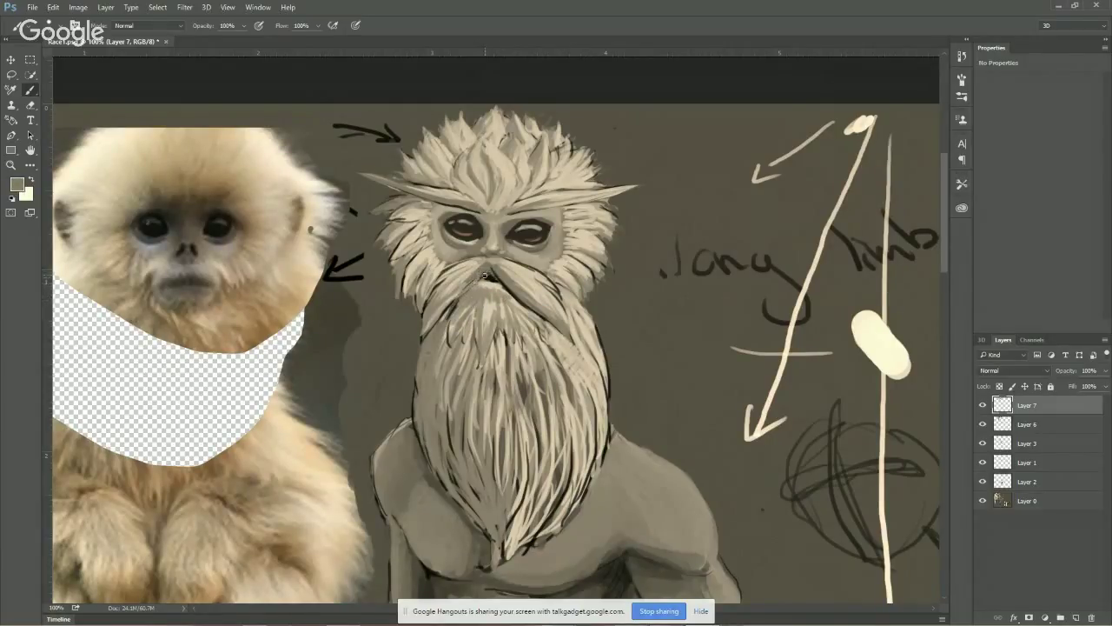
# Sample a light beige and paint highlighted strands below the mouth, across the upper beard and moustache
pyautogui.press('alt')
pyautogui.keyDown('alt'); pyautogui.click(488, 276); pyautogui.keyUp('alt')
pyautogui.moveTo(488, 285); pyautogui.dragTo(474, 289)
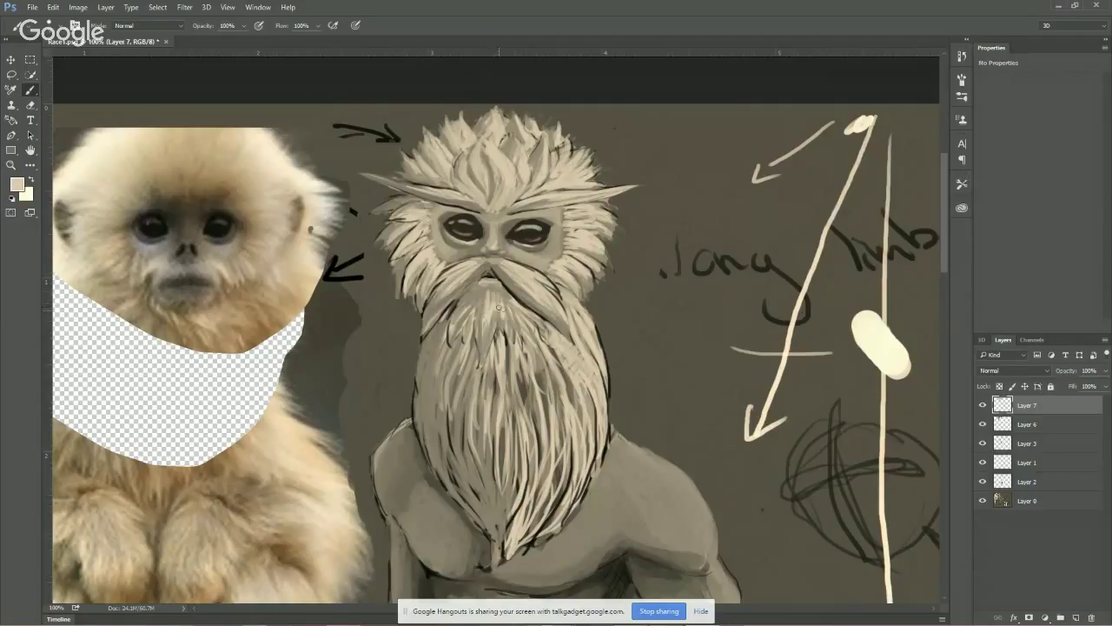
pyautogui.moveTo(495, 309); pyautogui.dragTo(508, 294)
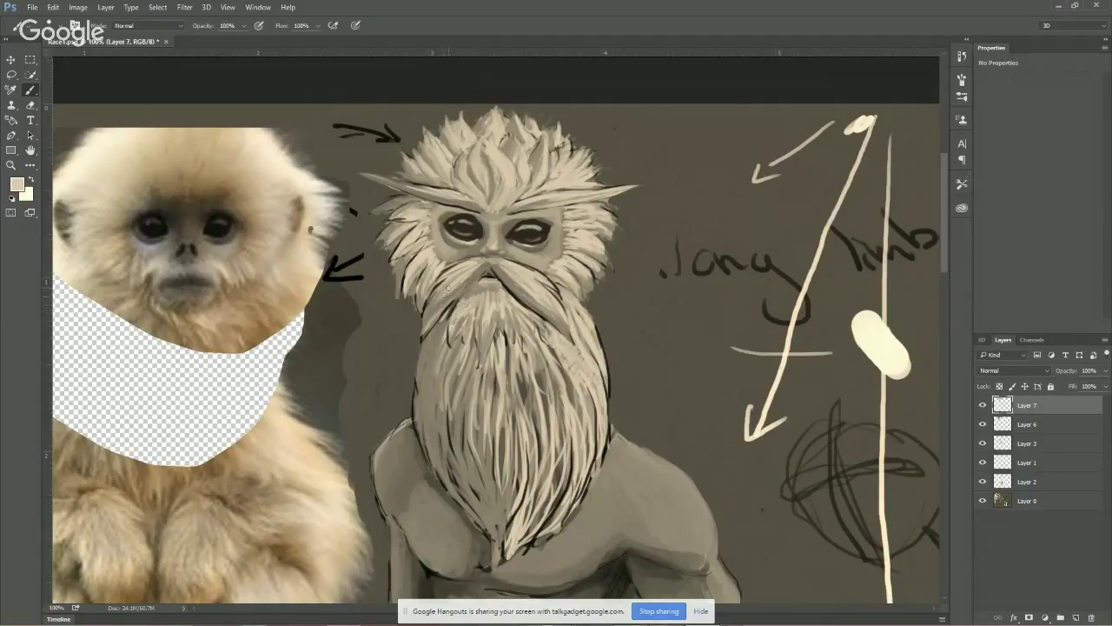
pyautogui.moveTo(449, 289)
pyautogui.mouseDown()
pyautogui.moveTo(478, 287)
pyautogui.moveTo(510, 275)
pyautogui.moveTo(496, 267)
pyautogui.moveTo(562, 322)
pyautogui.mouseUp()
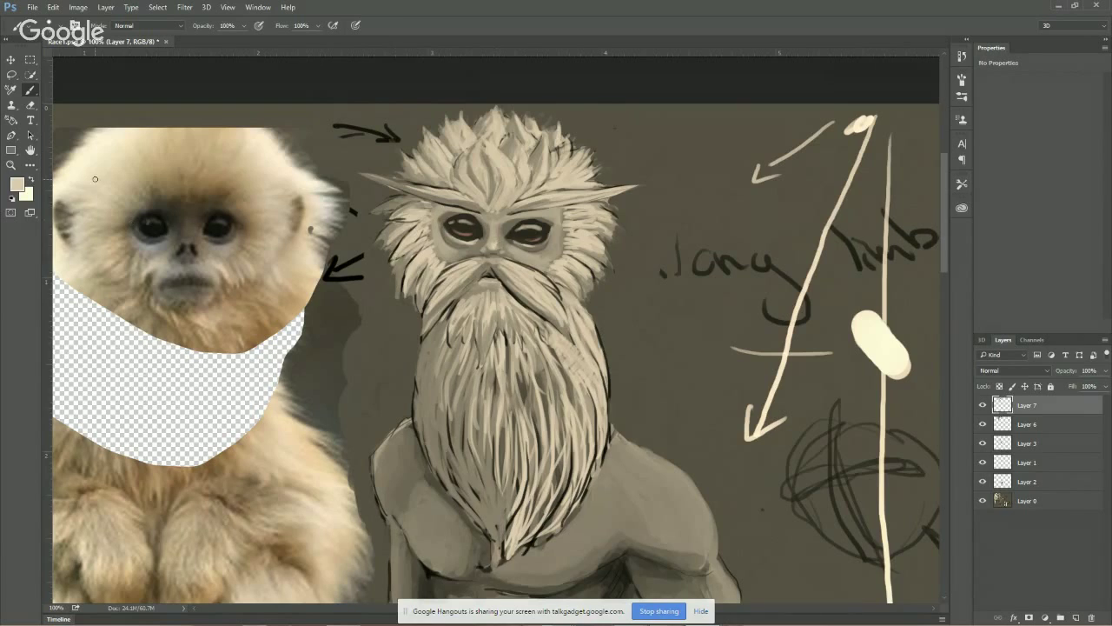
# Sample skin and shadow tones around the left eye and soften the shading of its socket
pyautogui.click(10, 164)
pyautogui.click(469, 240)
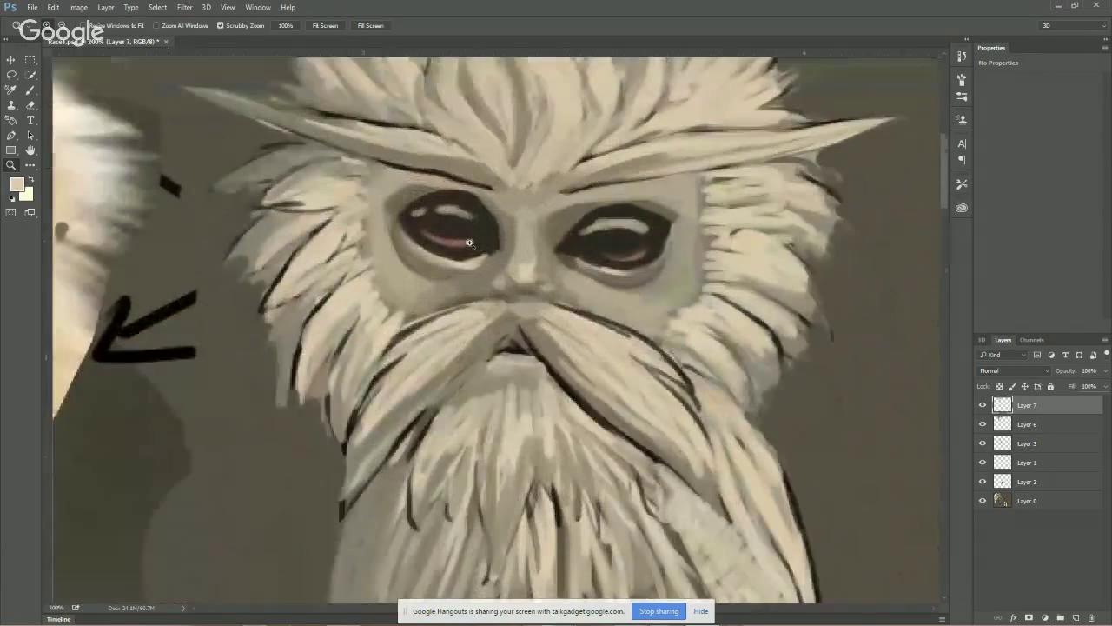
pyautogui.click(469, 244)
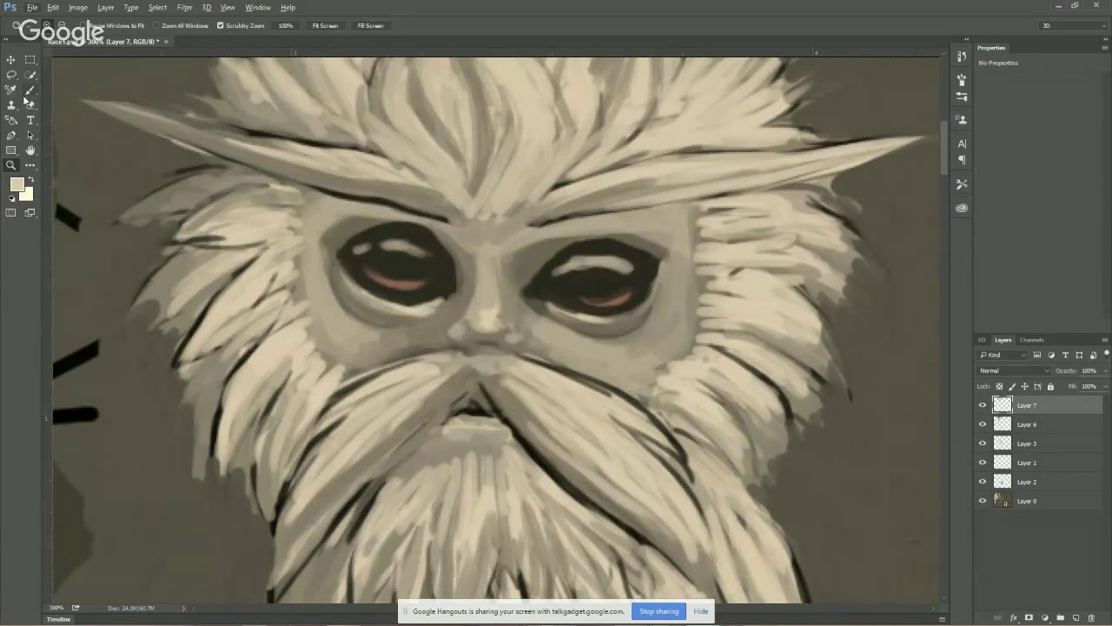
pyautogui.click(30, 91)
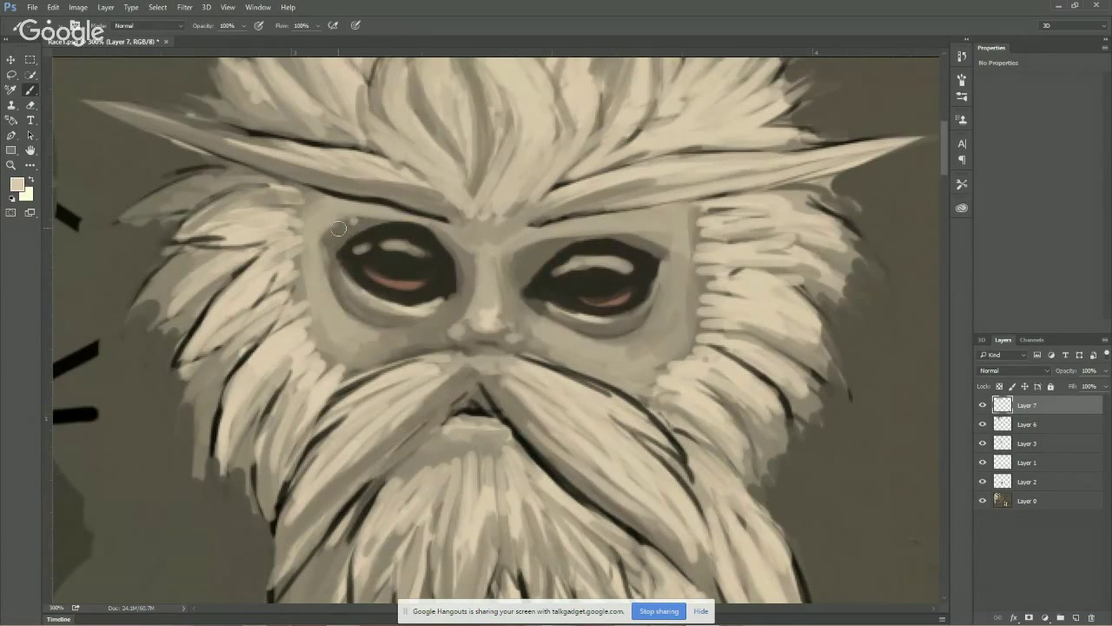
pyautogui.keyDown('alt'); pyautogui.click(340, 256); pyautogui.keyUp('alt')
pyautogui.keyDown('alt'); pyautogui.click(350, 295); pyautogui.keyUp('alt')
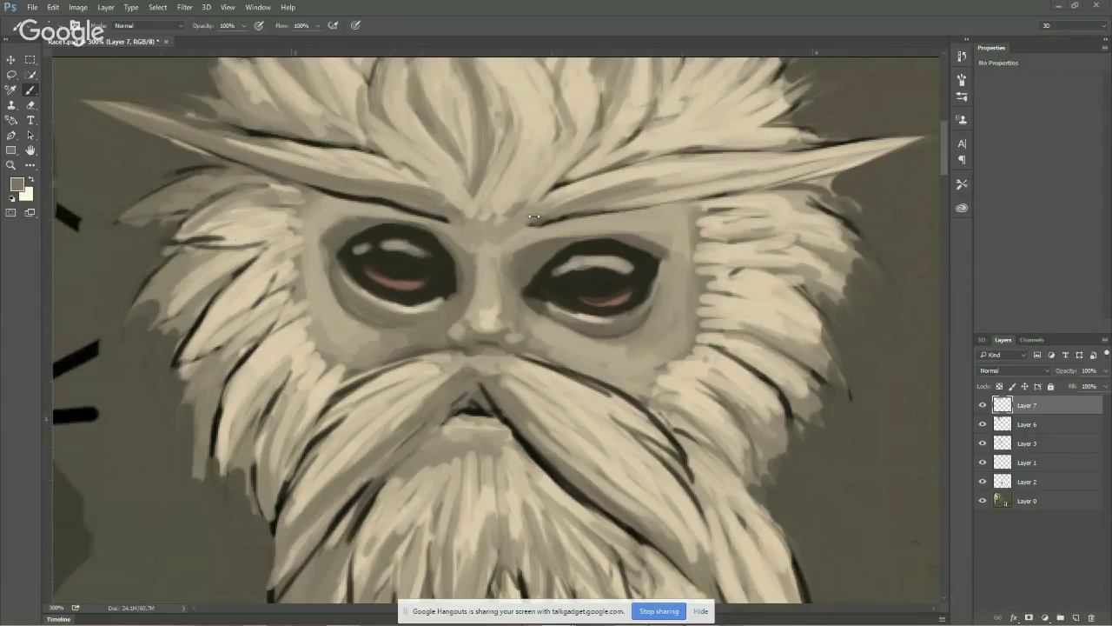
# Paint grey-brown shading along the left eye's outer edge and lower lid
pyautogui.scroll(-2, 211, 261)
pyautogui.moveTo(211, 261); pyautogui.dragTo(452, 263)
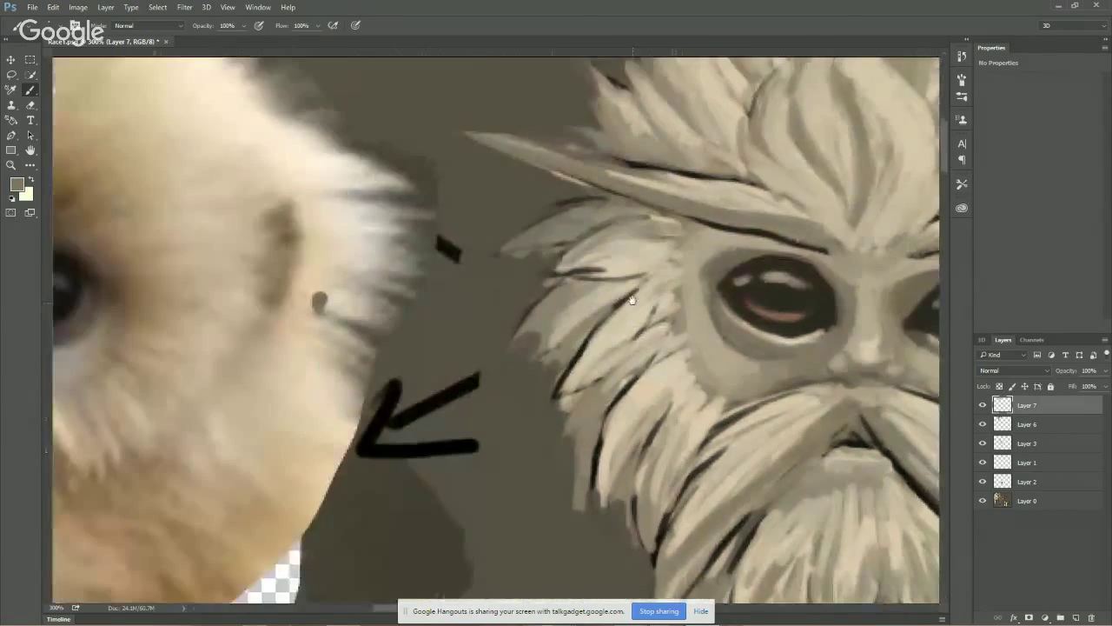
pyautogui.scroll(2, 295, 216)
pyautogui.hscroll(6, 294, 216)
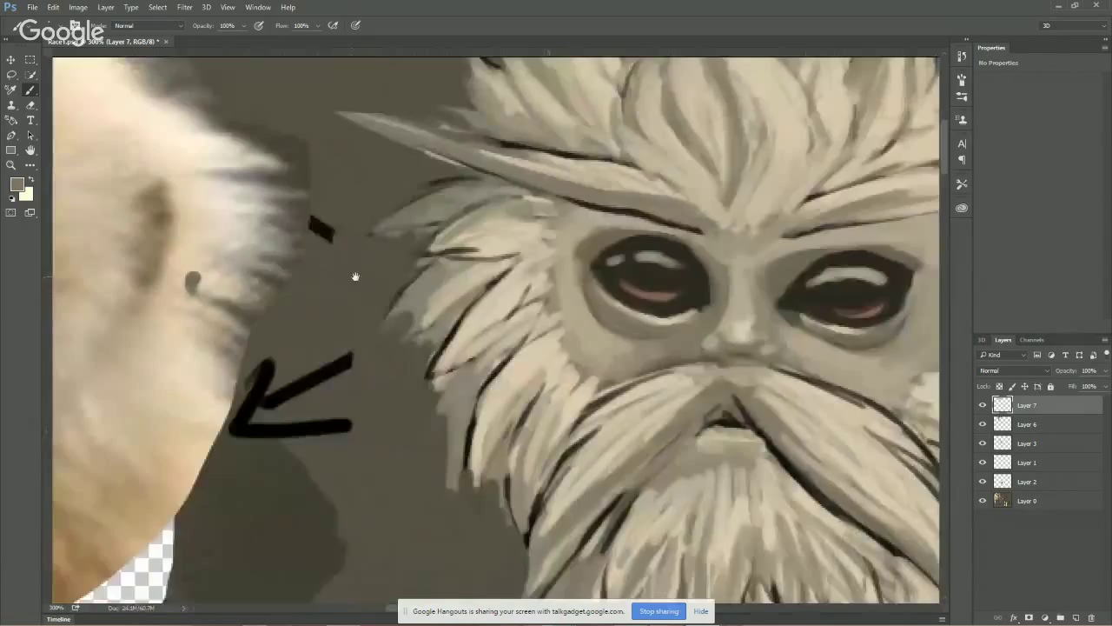
pyautogui.moveTo(355, 276)
pyautogui.mouseDown()
pyautogui.moveTo(777, 243)
pyautogui.moveTo(371, 219)
pyautogui.moveTo(192, 249)
pyautogui.mouseUp()
pyautogui.moveTo(460, 245); pyautogui.dragTo(448, 274)
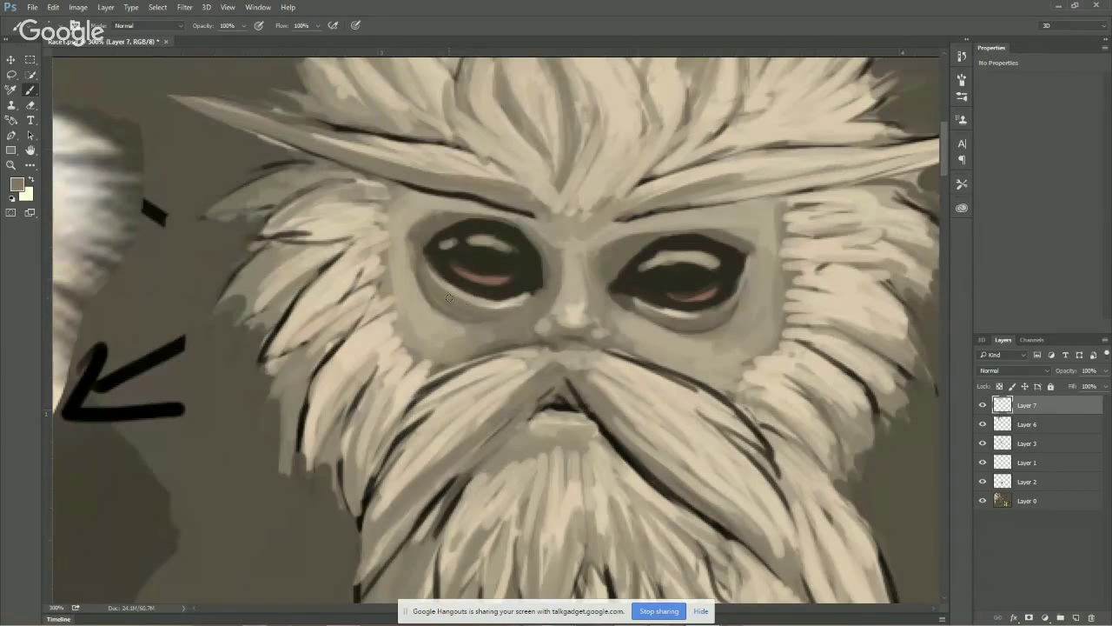
pyautogui.moveTo(486, 303); pyautogui.dragTo(520, 300)
pyautogui.keyDown('alt'); pyautogui.click(432, 297); pyautogui.keyUp('alt')
# Choose a darker grey-brown foreground colour and darken the crease above the left eye
pyautogui.moveTo(182, 298)
pyautogui.mouseDown()
pyautogui.moveTo(551, 285)
pyautogui.moveTo(618, 266)
pyautogui.moveTo(499, 261)
pyautogui.moveTo(516, 270)
pyautogui.mouseUp()
pyautogui.keyDown('alt'); pyautogui.click(347, 271); pyautogui.keyUp('alt')
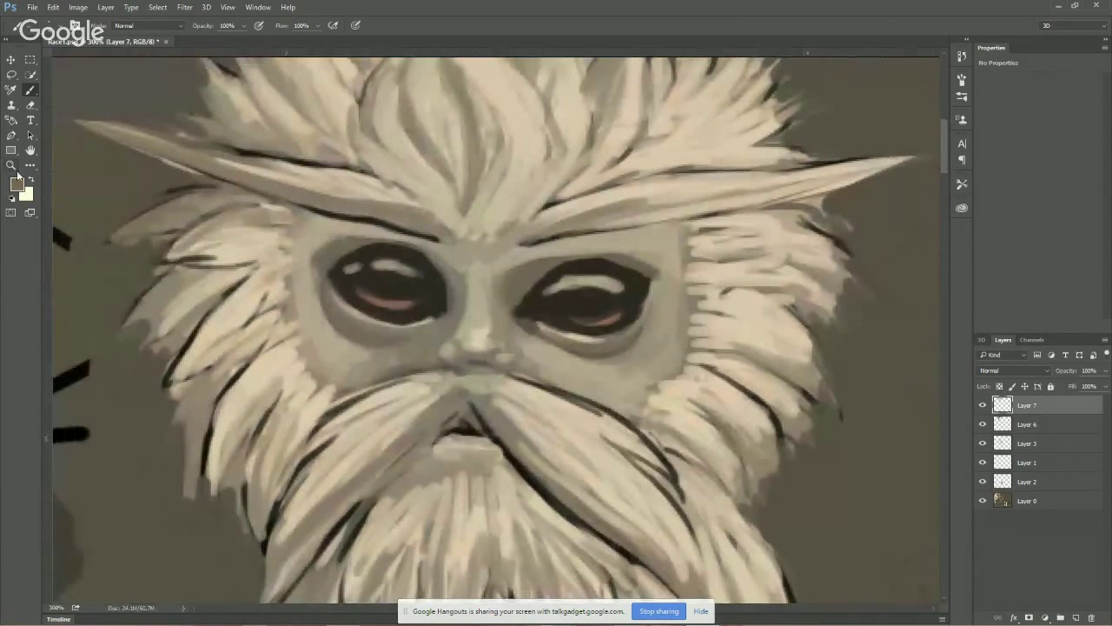
pyautogui.press('i')
pyautogui.click(17, 183)
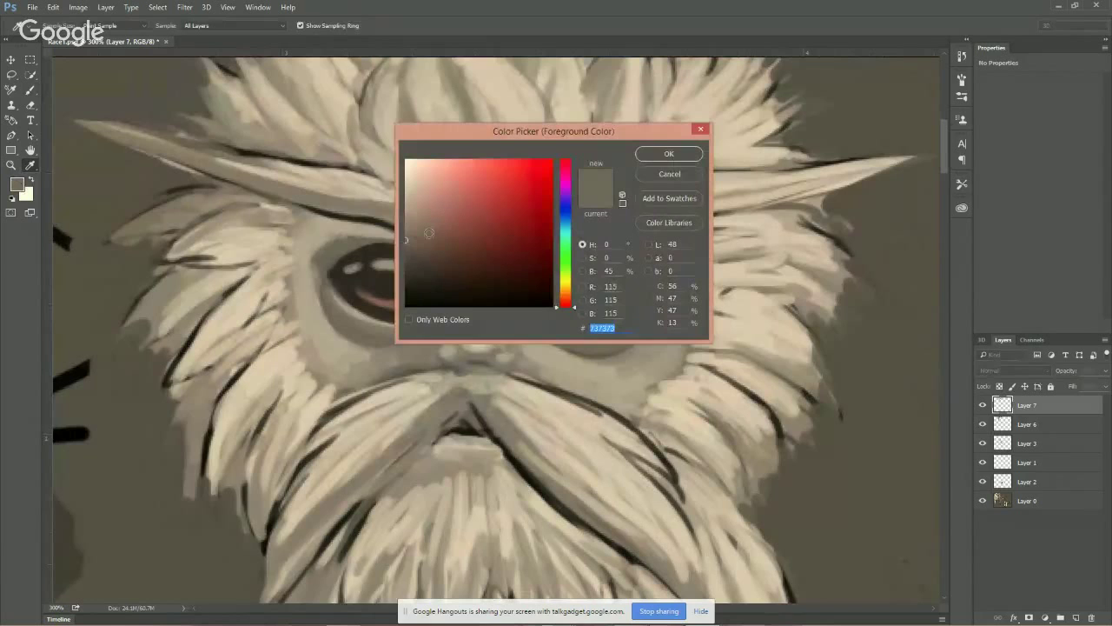
pyautogui.click(665, 155)
pyautogui.press('b')
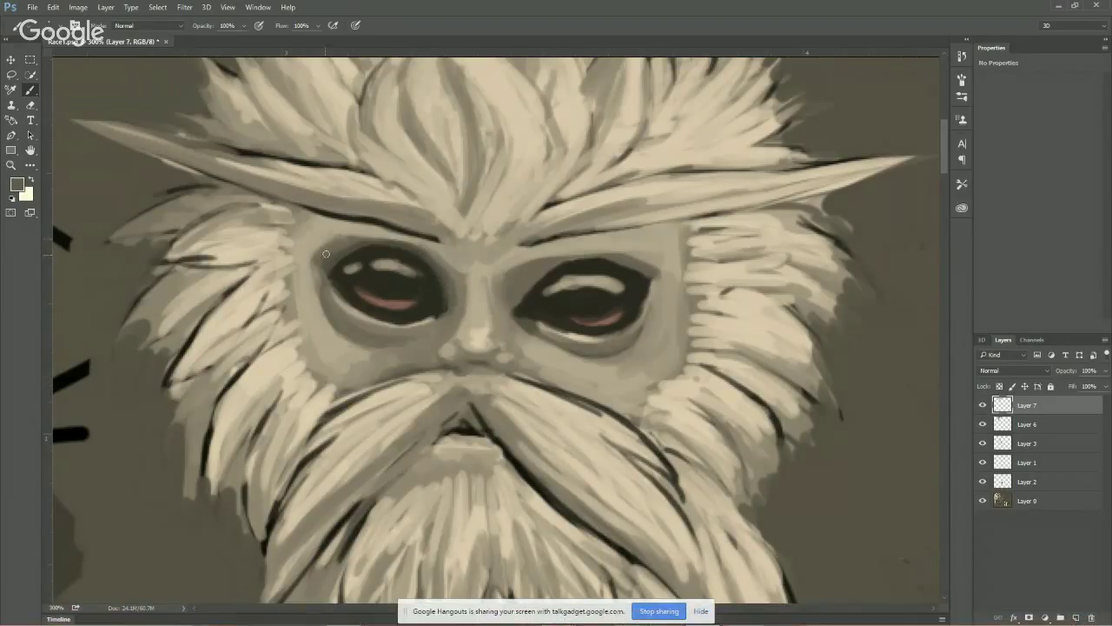
pyautogui.moveTo(322, 253)
pyautogui.mouseDown()
pyautogui.moveTo(347, 237)
pyautogui.moveTo(363, 233)
pyautogui.moveTo(336, 248)
pyautogui.moveTo(398, 239)
pyautogui.mouseUp()
# Sample lighter skin tones and smooth the skin around and below the left eye, then touch up the left side fur
pyautogui.keyDown('alt'); pyautogui.click(328, 235); pyautogui.keyUp('alt')
pyautogui.moveTo(308, 271); pyautogui.dragTo(317, 314)
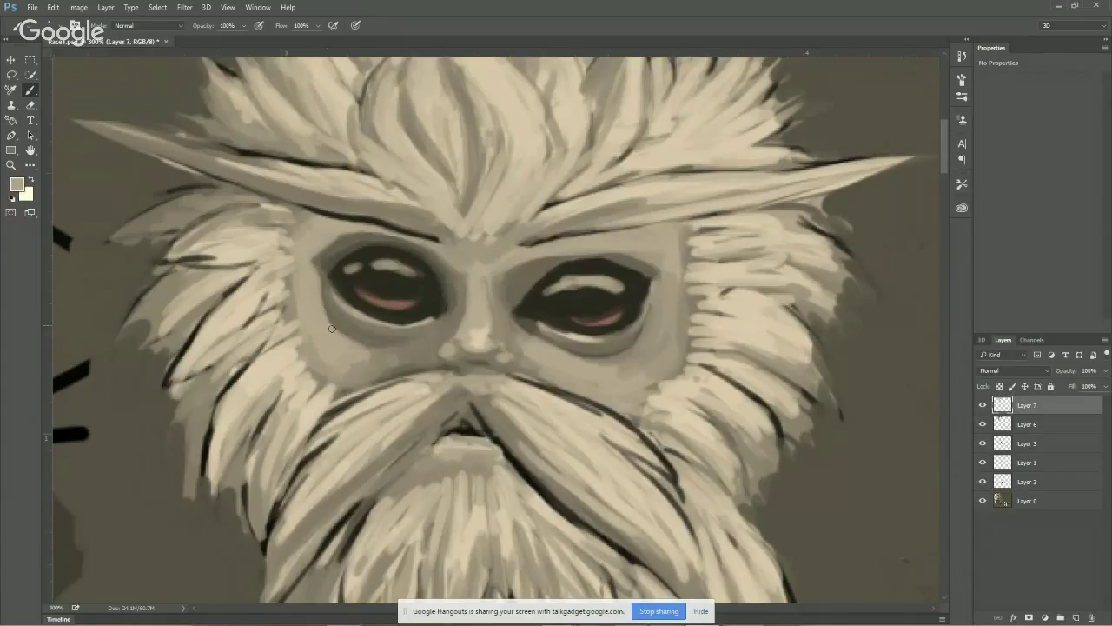
pyautogui.press('alt')
pyautogui.keyDown('alt'); pyautogui.click(321, 223); pyautogui.keyUp('alt')
pyautogui.press(']')
pyautogui.press(']')
pyautogui.press('[')
pyautogui.press('[')
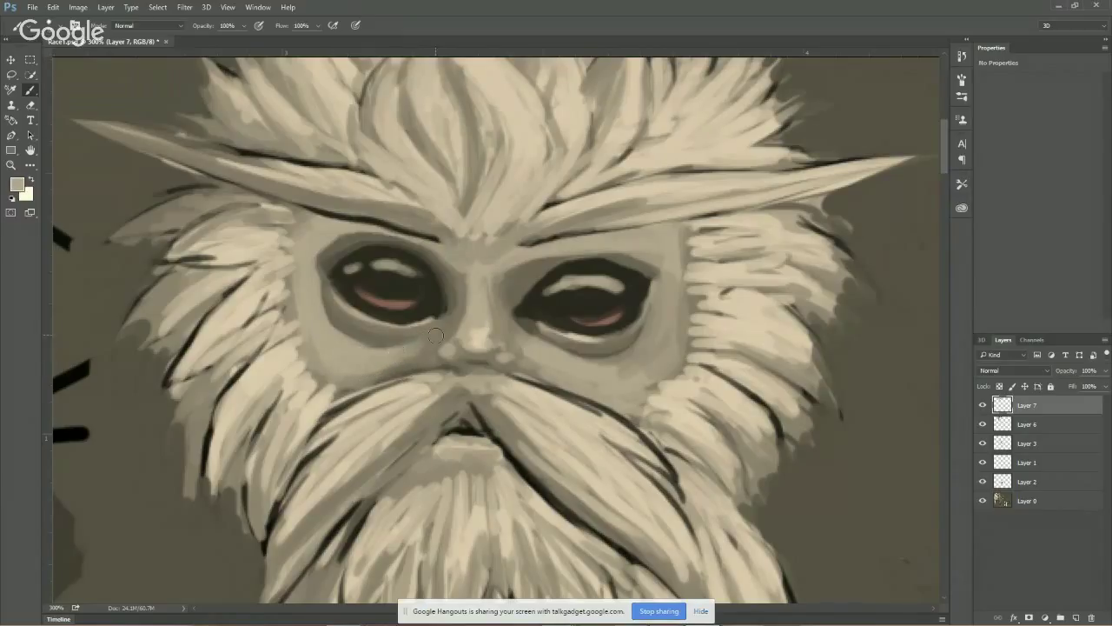
pyautogui.press('[')
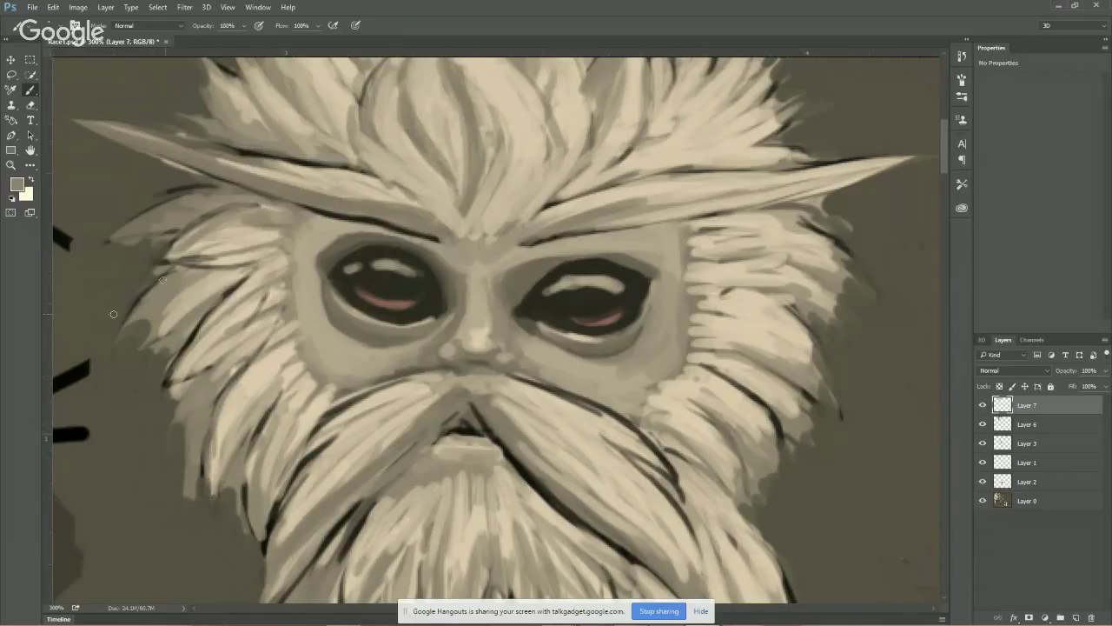
pyautogui.moveTo(176, 268); pyautogui.dragTo(178, 268)
# Sample dark tones around the left eye, deepen its rim and paint dark nostrils under the nose
pyautogui.scroll(-3, 247, 215)
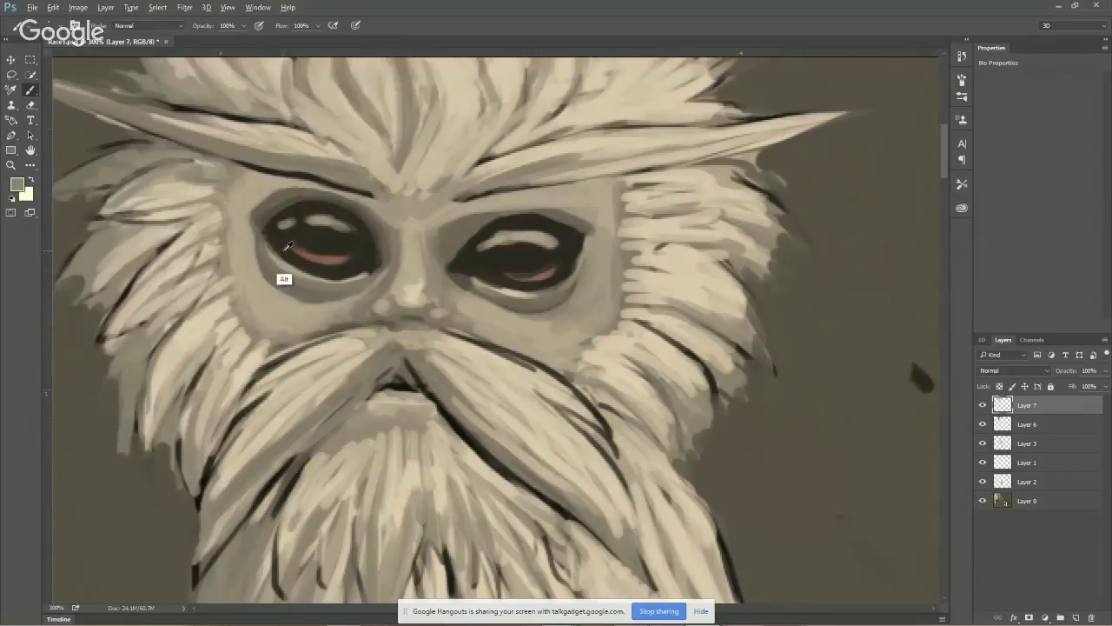
pyautogui.keyDown('alt'); pyautogui.click(291, 278); pyautogui.keyUp('alt')
pyautogui.keyDown('alt'); pyautogui.click(264, 248); pyautogui.keyUp('alt')
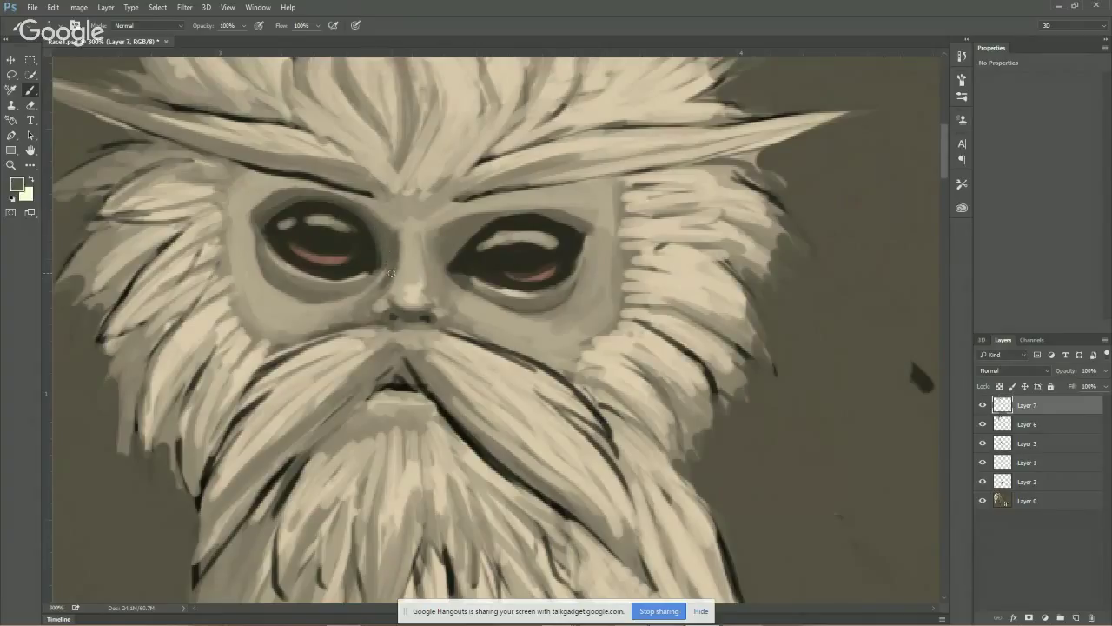
# Sample light and shadow tones from the nose and shape its left wing
pyautogui.keyDown('alt'); pyautogui.click(415, 318); pyautogui.keyUp('alt')
pyautogui.moveTo(382, 302)
pyautogui.mouseDown()
pyautogui.moveTo(387, 285)
pyautogui.moveTo(385, 296)
pyautogui.mouseUp()
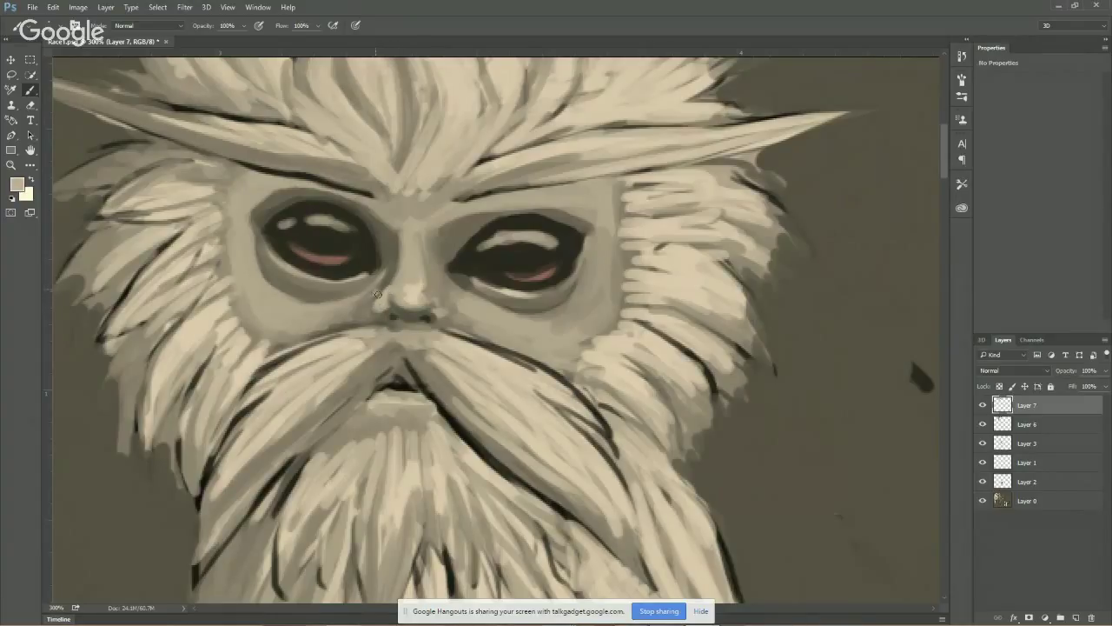
pyautogui.keyDown('alt'); pyautogui.click(378, 290); pyautogui.keyUp('alt')
pyautogui.moveTo(383, 332); pyautogui.dragTo(380, 301)
pyautogui.keyDown('alt'); pyautogui.click(385, 319); pyautogui.keyUp('alt')
# Sample light and dark tones near the nose and refine its right wing and nostril
pyautogui.keyDown('alt'); pyautogui.click(439, 327); pyautogui.keyUp('alt')
pyautogui.keyDown('alt'); pyautogui.click(443, 308); pyautogui.keyUp('alt')
pyautogui.keyDown('alt'); pyautogui.click(436, 348); pyautogui.keyUp('alt')
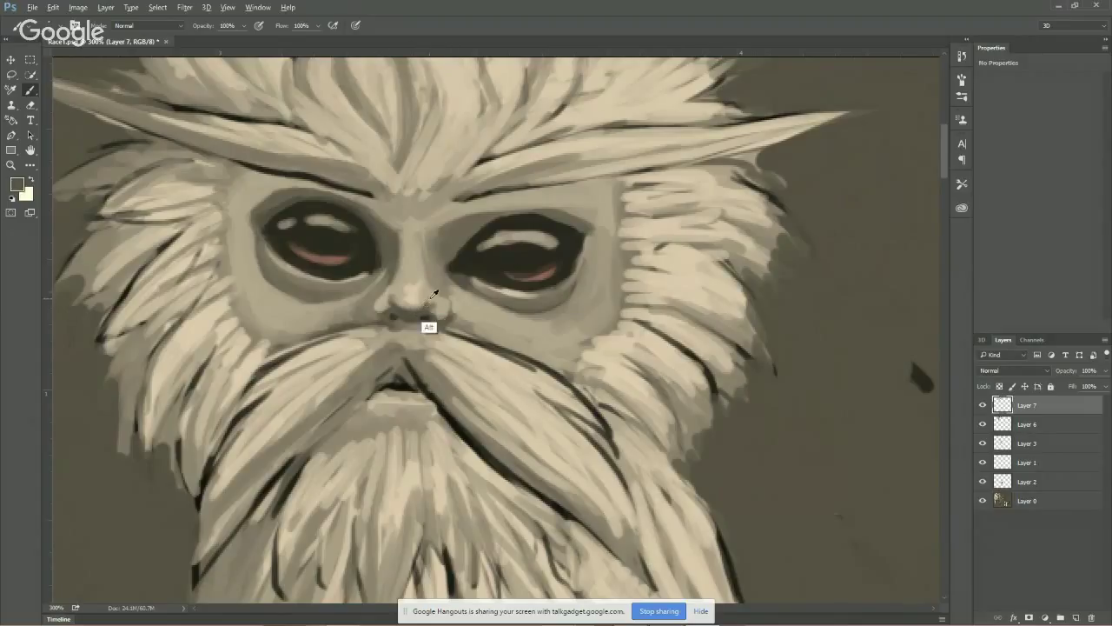
pyautogui.moveTo(432, 304)
pyautogui.mouseDown()
pyautogui.moveTo(426, 319)
pyautogui.moveTo(433, 302)
pyautogui.mouseUp()
pyautogui.keyDown('alt'); pyautogui.click(445, 330); pyautogui.keyUp('alt')
pyautogui.keyDown('alt'); pyautogui.click(445, 324); pyautogui.keyUp('alt')
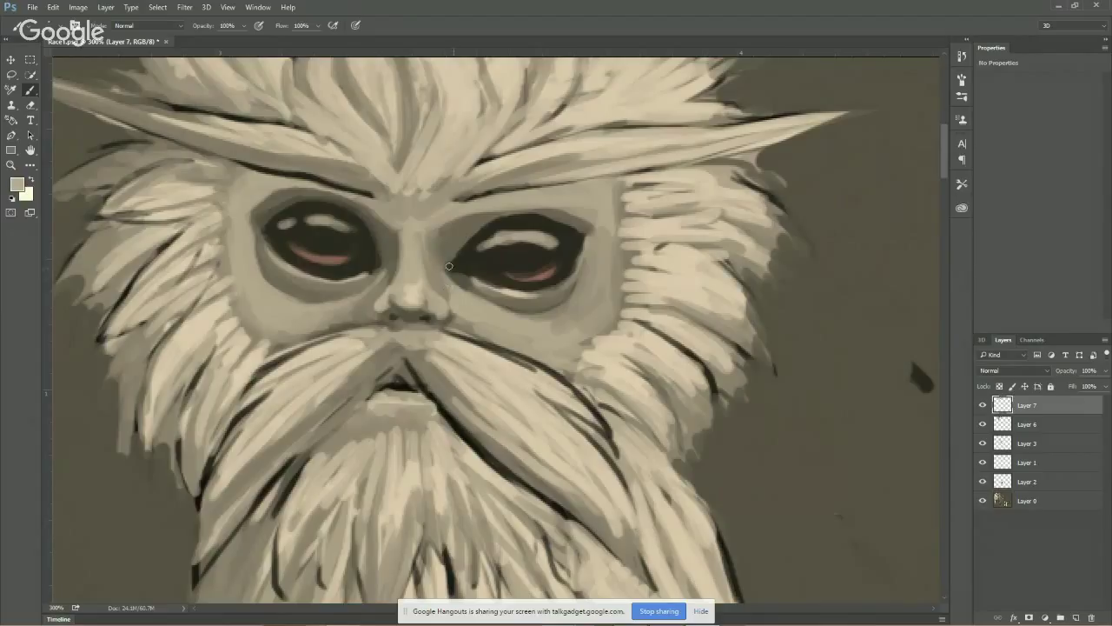
# Sample shadow and highlight tones and repaint the right eye's lower lid with a light rim and shading beneath
pyautogui.keyDown('alt'); pyautogui.click(487, 315); pyautogui.keyUp('alt')
pyautogui.keyDown('alt'); pyautogui.click(514, 287); pyautogui.keyUp('alt')
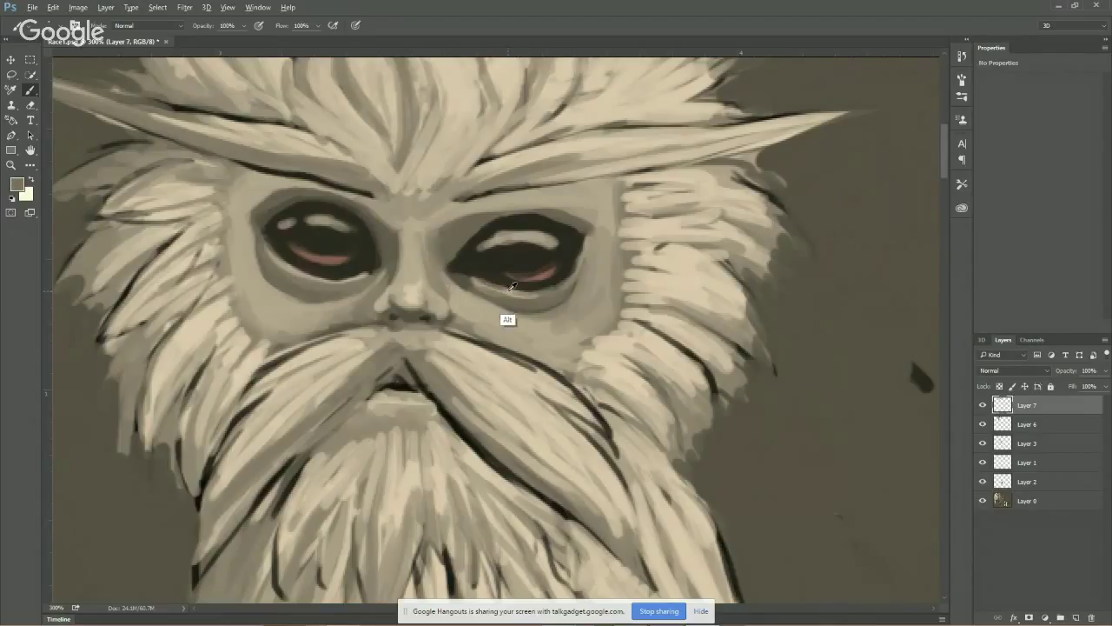
pyautogui.keyDown('alt'); pyautogui.click(512, 287); pyautogui.keyUp('alt')
pyautogui.moveTo(515, 293)
pyautogui.mouseDown()
pyautogui.moveTo(486, 287)
pyautogui.moveTo(535, 289)
pyautogui.mouseUp()
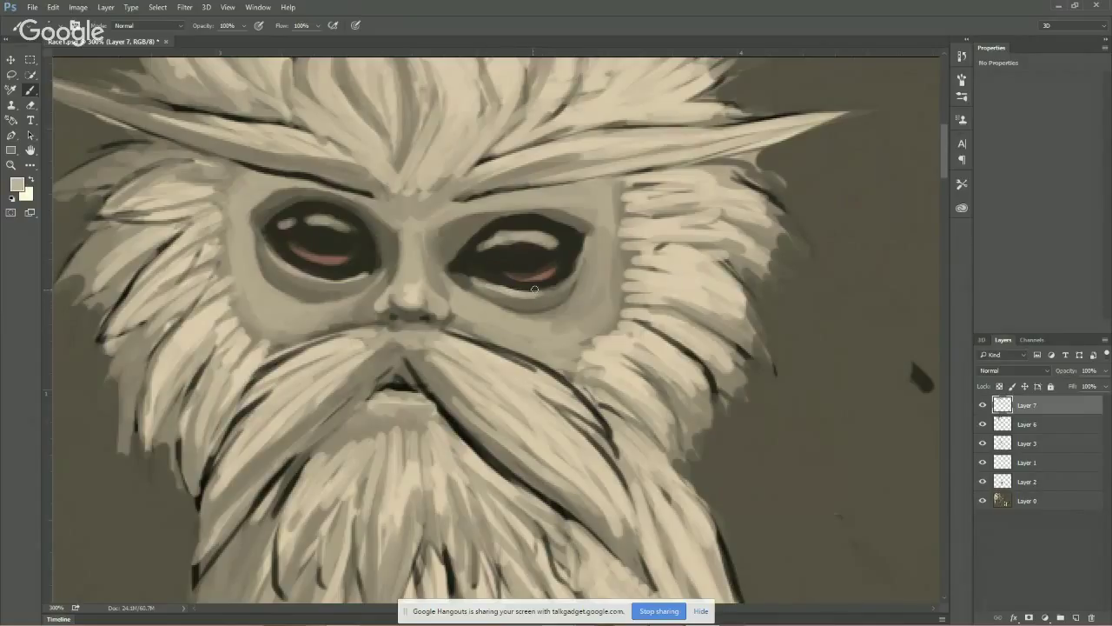
pyautogui.keyDown('alt'); pyautogui.click(480, 290); pyautogui.keyUp('alt')
pyautogui.keyDown('alt'); pyautogui.click(487, 311); pyautogui.keyUp('alt')
pyautogui.moveTo(565, 287); pyautogui.dragTo(543, 289)
# Shade the right eye's inner corner and upper lid crease, and smooth the skin above its outer corner
pyautogui.keyDown('alt'); pyautogui.click(467, 284); pyautogui.keyUp('alt')
pyautogui.moveTo(466, 261); pyautogui.dragTo(455, 273)
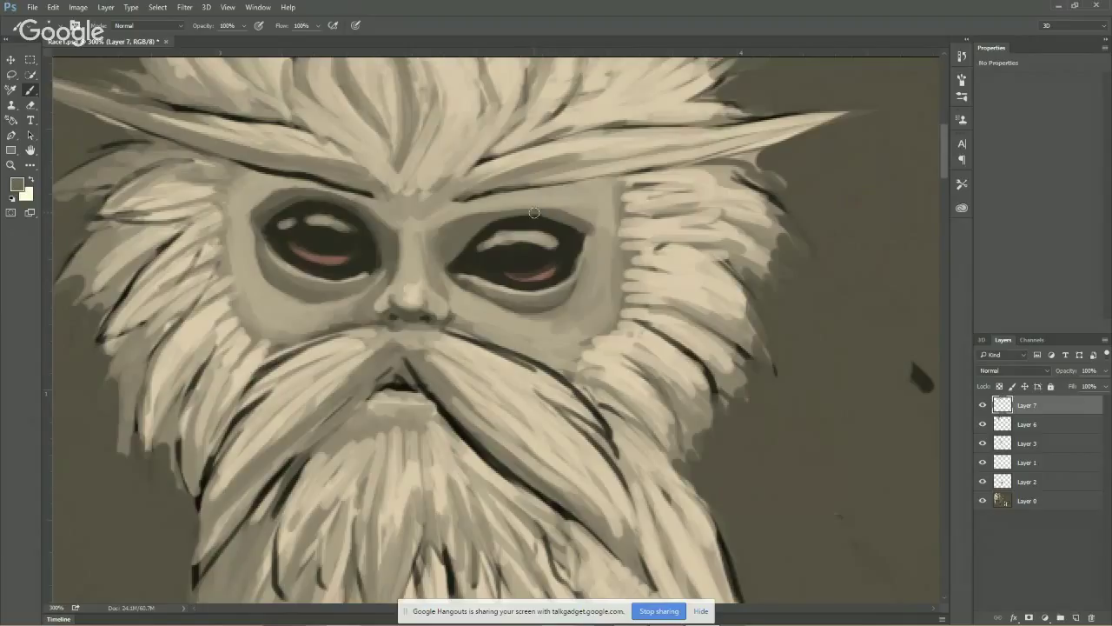
pyautogui.press('alt')
pyautogui.keyDown('alt'); pyautogui.click(582, 209); pyautogui.keyUp('alt')
pyautogui.moveTo(552, 205)
pyautogui.mouseDown()
pyautogui.moveTo(591, 212)
pyautogui.moveTo(565, 203)
pyautogui.moveTo(591, 213)
pyautogui.moveTo(535, 199)
pyautogui.moveTo(593, 209)
pyautogui.moveTo(559, 217)
pyautogui.mouseUp()
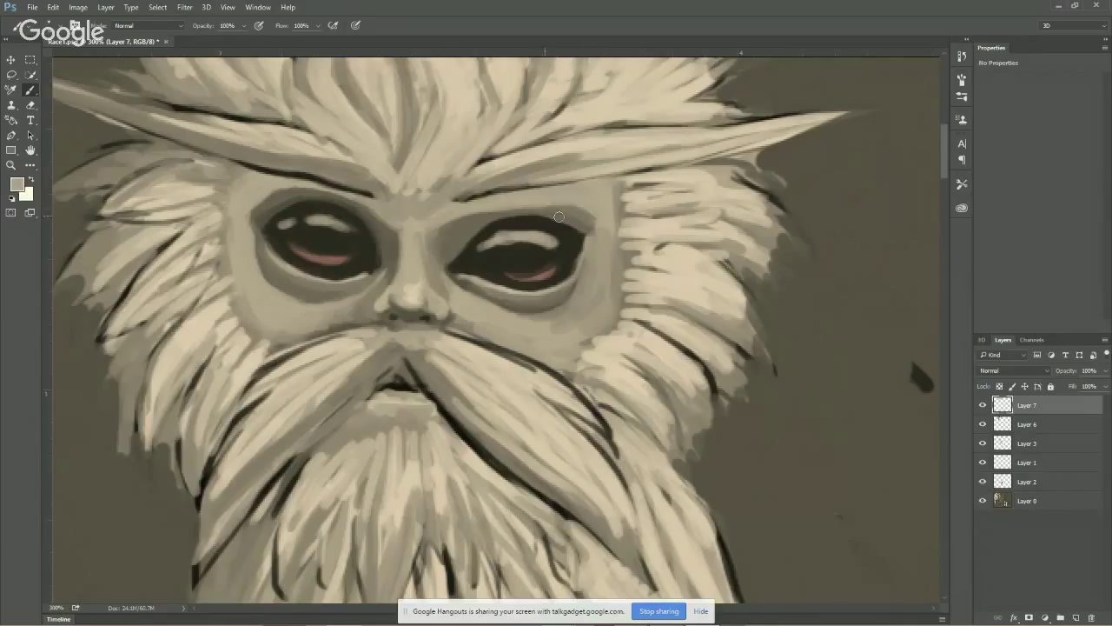
# Sample the near-black eye colour and fill the whole right eye, covering its highlights and red reflection
pyautogui.press('alt')
pyautogui.keyDown('alt'); pyautogui.click(463, 254); pyautogui.keyUp('alt')
pyautogui.moveTo(497, 227)
pyautogui.mouseDown()
pyautogui.moveTo(472, 252)
pyautogui.moveTo(504, 236)
pyautogui.moveTo(496, 246)
pyautogui.moveTo(551, 245)
pyautogui.moveTo(496, 266)
pyautogui.moveTo(533, 268)
pyautogui.mouseUp()
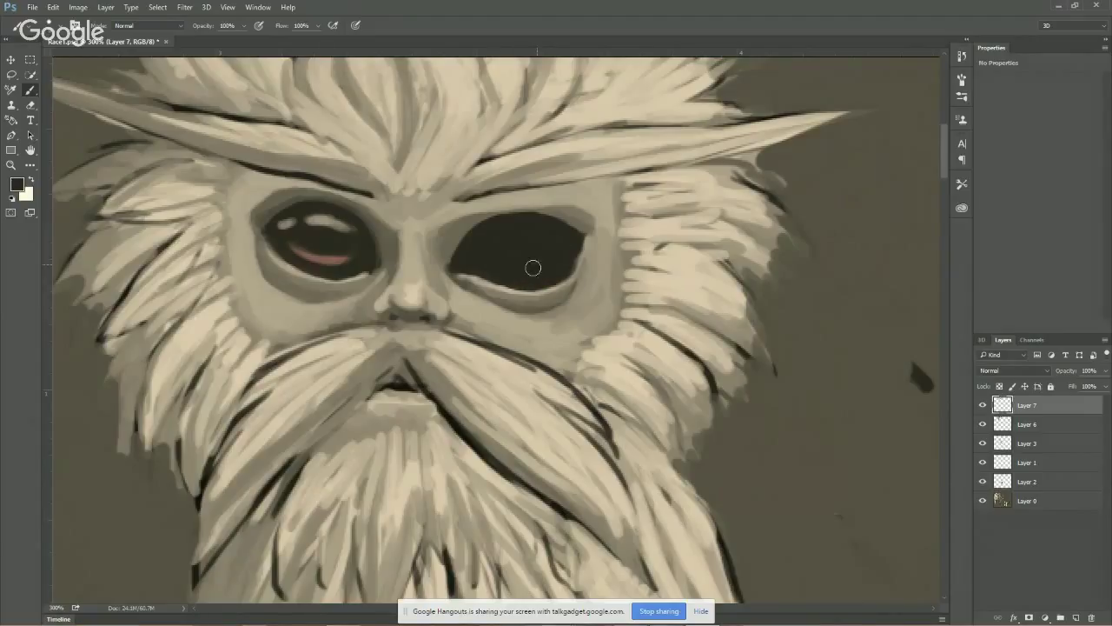
# Fill the whole left eye with the near-black colour, covering its highlights and red reflection
pyautogui.moveTo(301, 239)
pyautogui.mouseDown()
pyautogui.moveTo(329, 260)
pyautogui.moveTo(342, 255)
pyautogui.moveTo(283, 234)
pyautogui.moveTo(296, 223)
pyautogui.moveTo(279, 229)
pyautogui.moveTo(366, 232)
pyautogui.moveTo(338, 228)
pyautogui.moveTo(334, 247)
pyautogui.moveTo(313, 237)
pyautogui.moveTo(327, 228)
pyautogui.moveTo(293, 228)
pyautogui.moveTo(318, 219)
pyautogui.moveTo(360, 234)
pyautogui.moveTo(286, 227)
pyautogui.moveTo(295, 245)
pyautogui.moveTo(340, 260)
pyautogui.mouseUp()
pyautogui.hotkey('ctrl', 'alt', 'z')
pyautogui.hotkey('ctrl', 'alt', 'z')
pyautogui.hotkey('ctrl', 'alt', 'z')
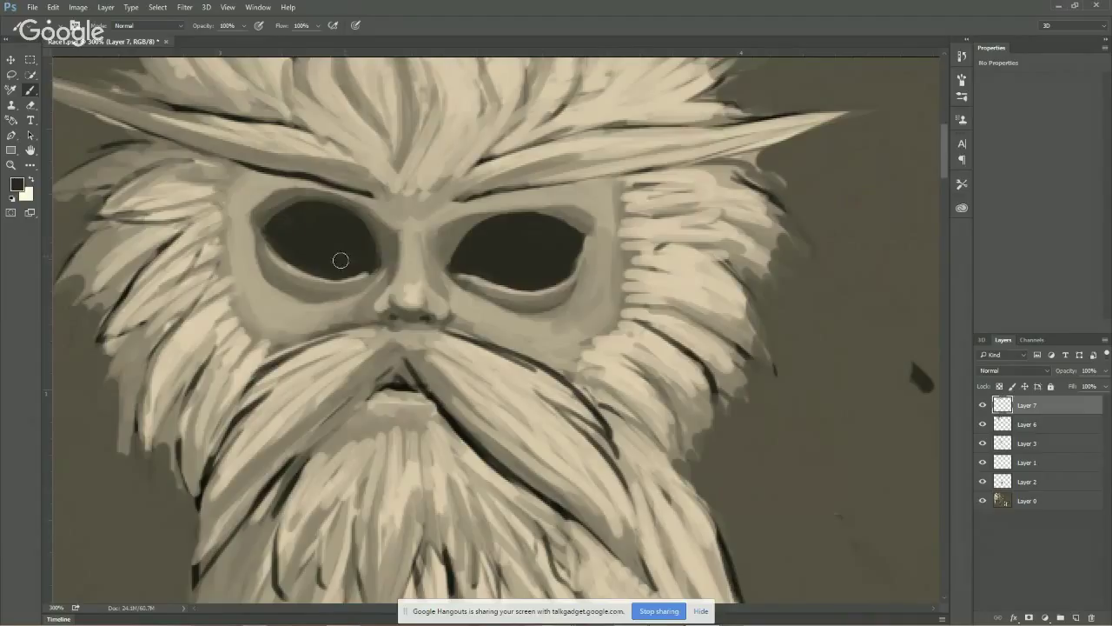
# Sample light and shadow tones around the right eye and repaint its lower lid's rim and the shading beneath it
pyautogui.keyDown('alt'); pyautogui.click(492, 279); pyautogui.keyUp('alt')
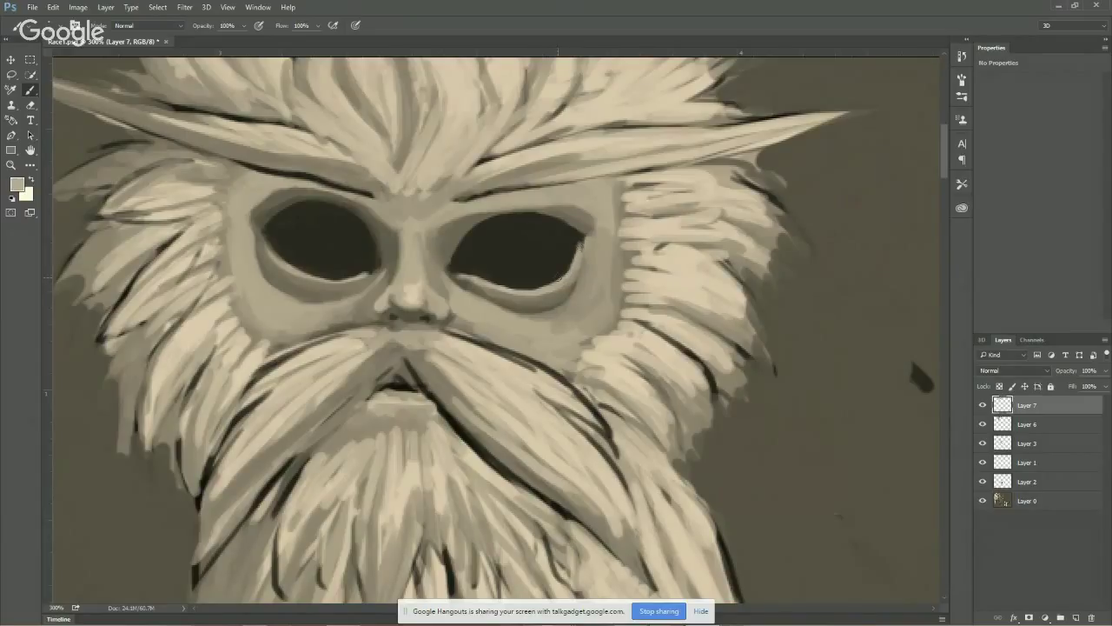
pyautogui.moveTo(518, 291)
pyautogui.mouseDown()
pyautogui.moveTo(453, 270)
pyautogui.moveTo(551, 287)
pyautogui.mouseUp()
pyautogui.keyDown('alt'); pyautogui.click(497, 294); pyautogui.keyUp('alt')
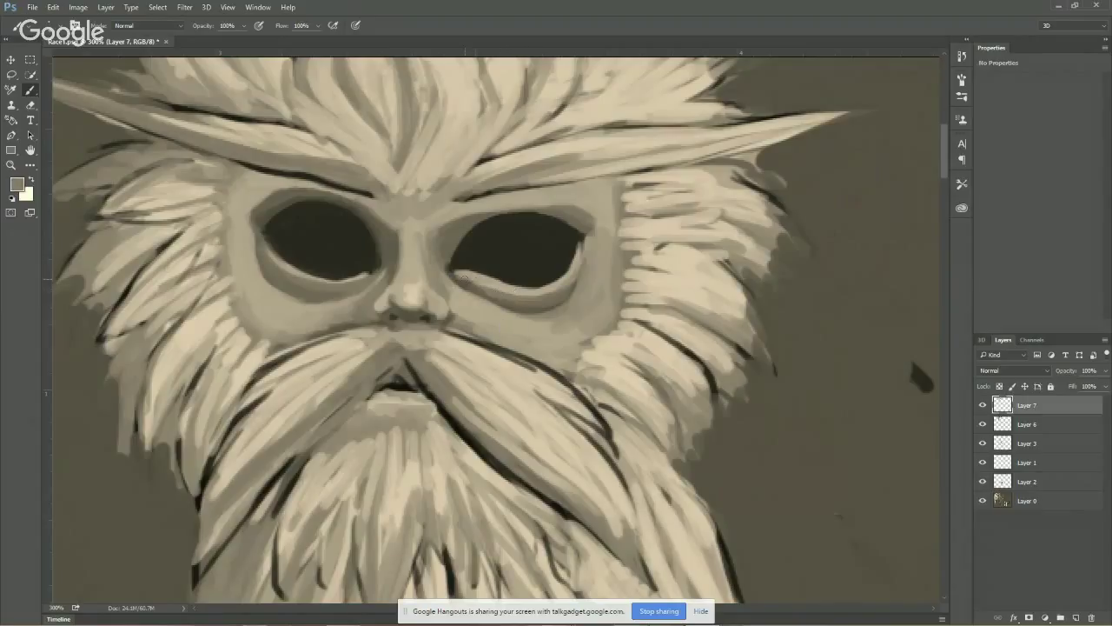
pyautogui.moveTo(466, 279)
pyautogui.mouseDown()
pyautogui.moveTo(497, 290)
pyautogui.moveTo(482, 285)
pyautogui.mouseUp()
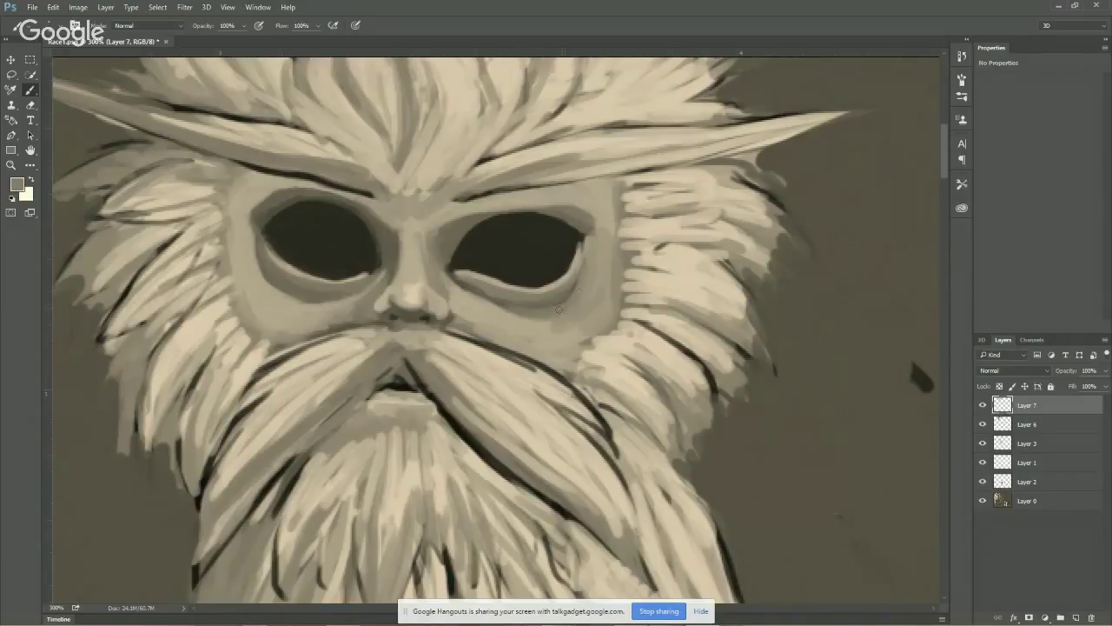
# Sample the skin tone under the right eye and smooth the cheek down to the moustache
pyautogui.keyDown('alt'); pyautogui.click(525, 318); pyautogui.keyUp('alt')
pyautogui.moveTo(514, 320)
pyautogui.mouseDown()
pyautogui.moveTo(544, 328)
pyautogui.moveTo(585, 318)
pyautogui.moveTo(552, 325)
pyautogui.moveTo(582, 304)
pyautogui.moveTo(552, 317)
pyautogui.moveTo(564, 309)
pyautogui.moveTo(493, 312)
pyautogui.moveTo(559, 316)
pyautogui.moveTo(592, 295)
pyautogui.moveTo(561, 317)
pyautogui.moveTo(604, 264)
pyautogui.moveTo(582, 330)
pyautogui.moveTo(521, 334)
pyautogui.moveTo(467, 323)
pyautogui.moveTo(474, 309)
pyautogui.moveTo(465, 328)
pyautogui.moveTo(488, 338)
pyautogui.moveTo(449, 324)
pyautogui.moveTo(476, 334)
pyautogui.mouseUp()
pyautogui.keyDown('alt'); pyautogui.click(462, 353); pyautogui.keyUp('alt')
pyautogui.press('[')
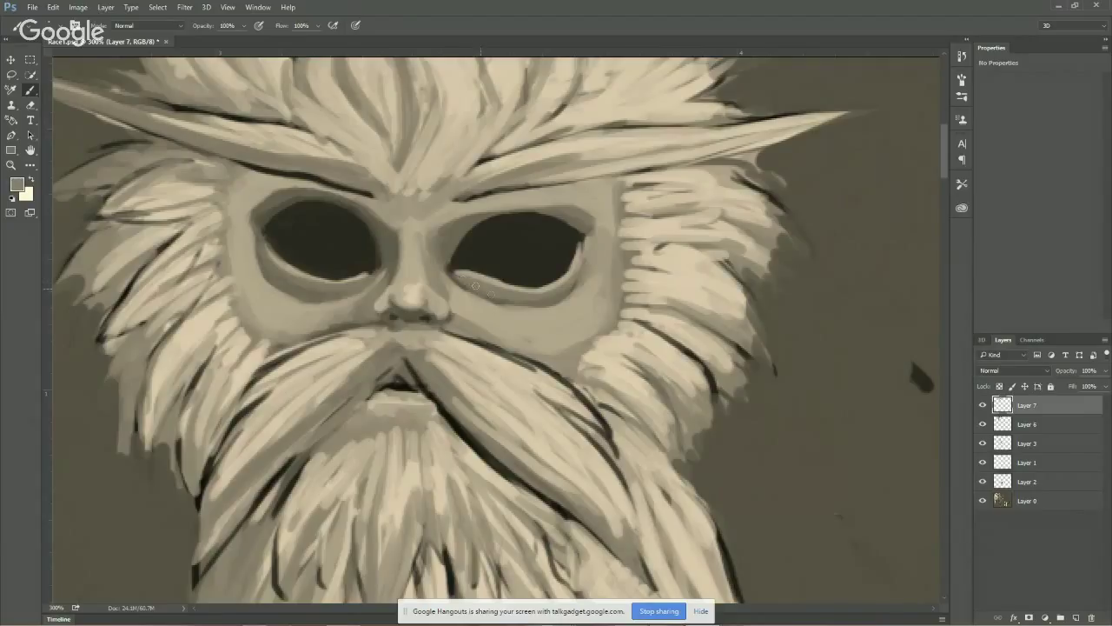
# Sample tones around the right eye and darken its upper lid edge from the inner corner across the top
pyautogui.keyDown('alt'); pyautogui.click(459, 286); pyautogui.keyUp('alt')
pyautogui.keyDown('alt'); pyautogui.click(477, 280); pyautogui.keyUp('alt')
pyautogui.keyDown('alt'); pyautogui.click(473, 219); pyautogui.keyUp('alt')
pyautogui.moveTo(469, 217); pyautogui.dragTo(542, 209)
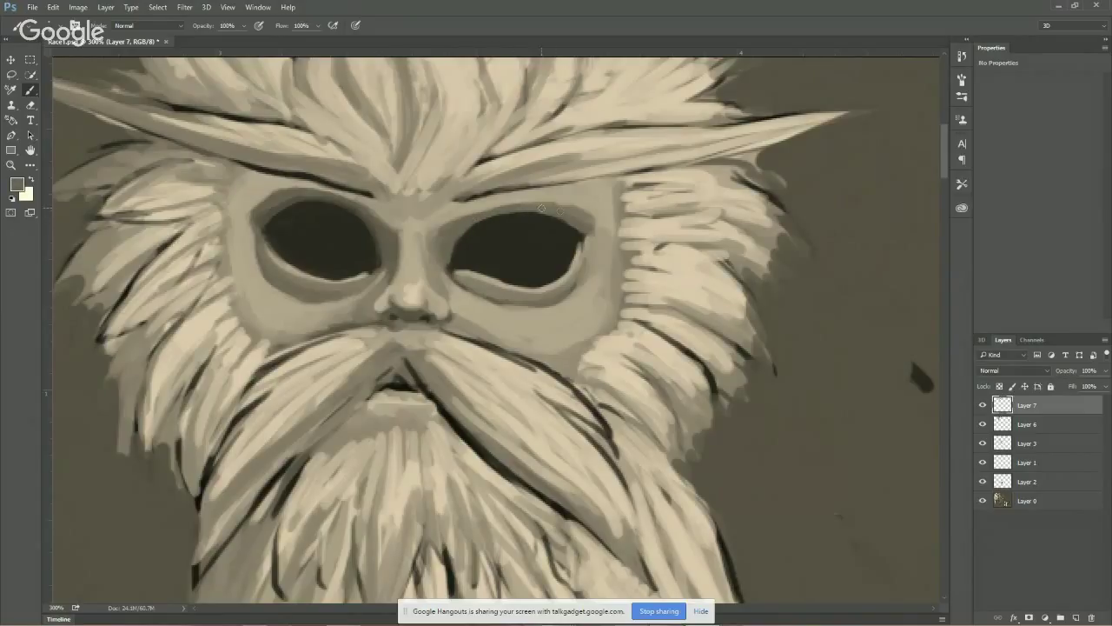
pyautogui.keyDown('alt'); pyautogui.click(464, 207); pyautogui.keyUp('alt')
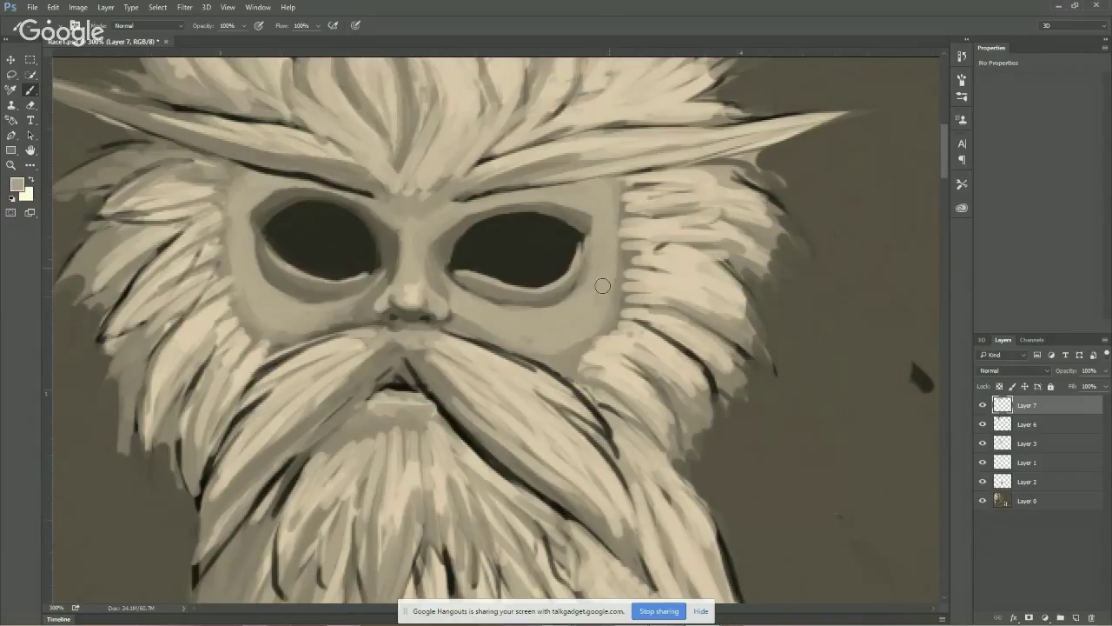
# Sample lid, skin and eye tones and clean up the right eye's lower rim towards its outer corner
pyautogui.keyDown('alt'); pyautogui.click(561, 244); pyautogui.keyUp('alt')
pyautogui.keyDown('alt'); pyautogui.click(492, 290); pyautogui.keyUp('alt')
pyautogui.keyDown('alt'); pyautogui.click(325, 321); pyautogui.keyUp('alt')
pyautogui.keyDown('alt'); pyautogui.click(462, 294); pyautogui.keyUp('alt')
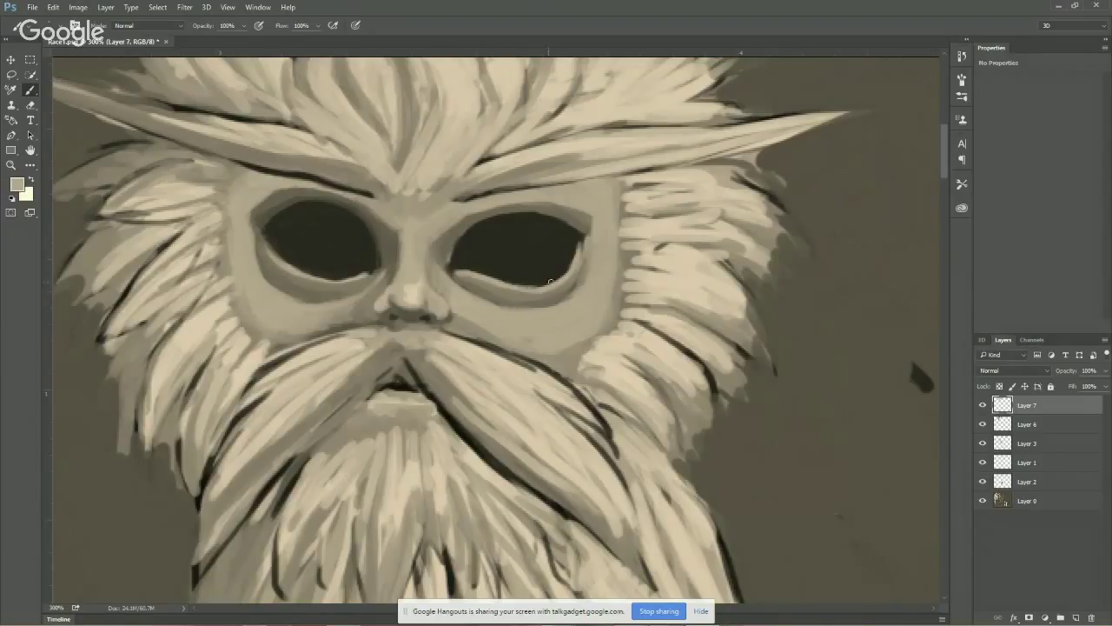
pyautogui.moveTo(522, 288); pyautogui.dragTo(558, 279)
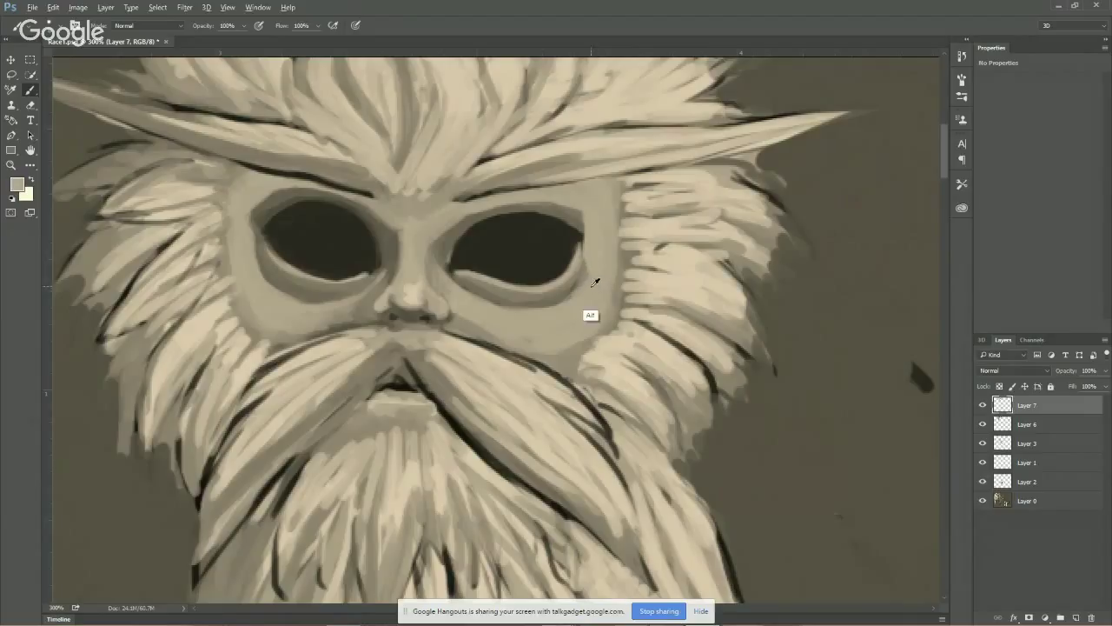
# Sample tones at the right eye's outer corner and reshape the upper lid crease and the lower lid's edge
pyautogui.keyDown('alt'); pyautogui.click(570, 245); pyautogui.keyUp('alt')
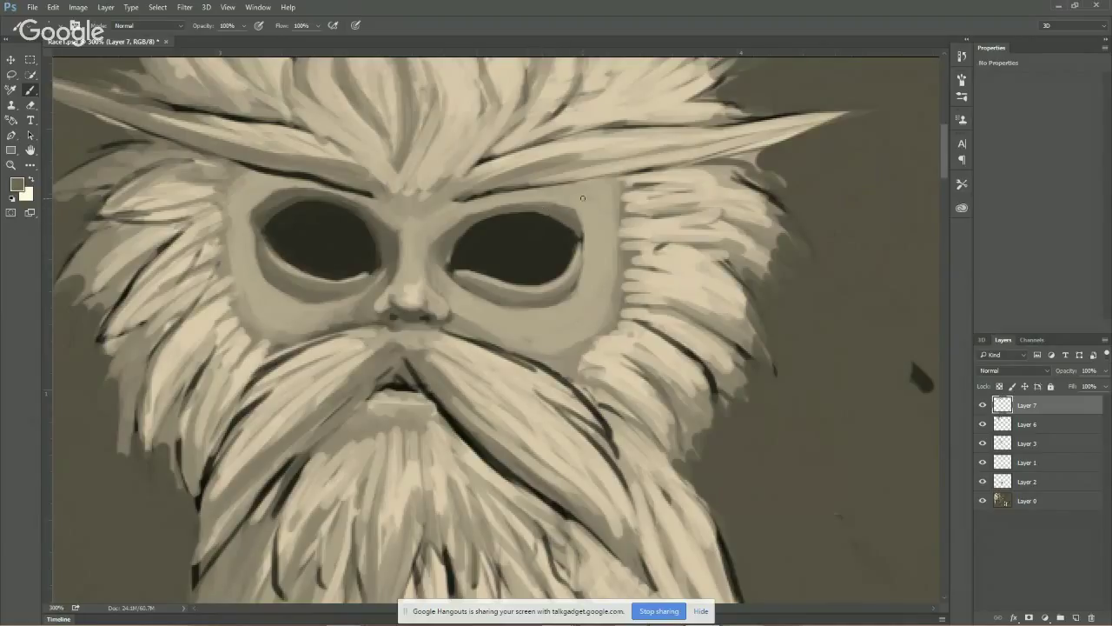
pyautogui.keyDown('alt'); pyautogui.click(581, 216); pyautogui.keyUp('alt')
pyautogui.moveTo(536, 202); pyautogui.dragTo(586, 210)
pyautogui.moveTo(457, 288); pyautogui.dragTo(571, 295)
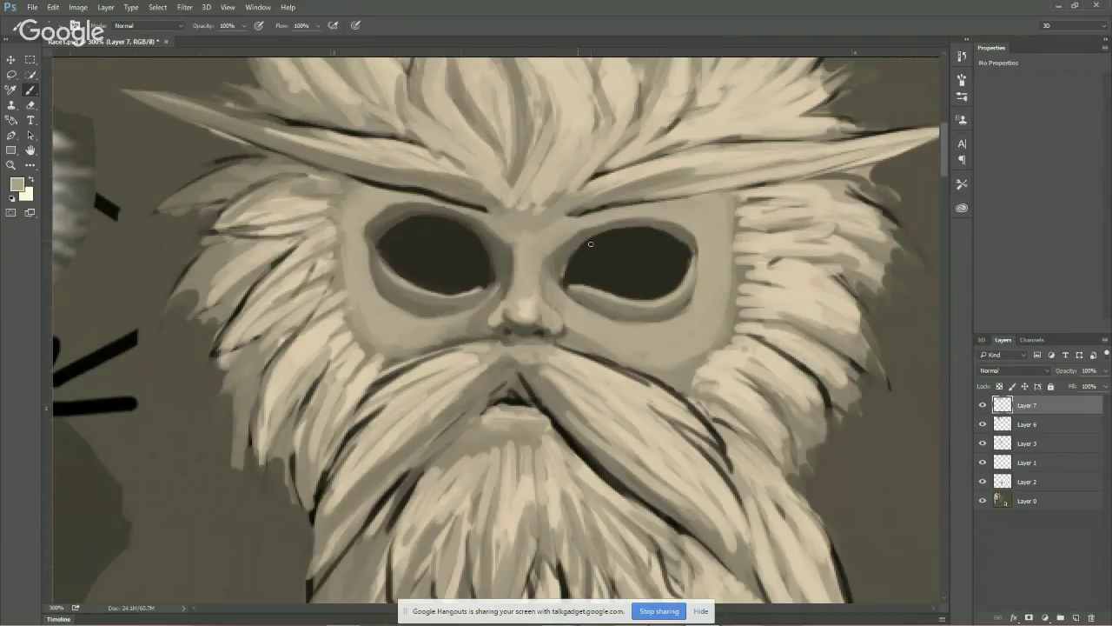
# Sample the left eye's socket shadow and shade around the right eye's lower and upper lids with it
pyautogui.keyDown('alt'); pyautogui.click(385, 250); pyautogui.keyUp('alt')
pyautogui.moveTo(576, 293); pyautogui.dragTo(655, 319)
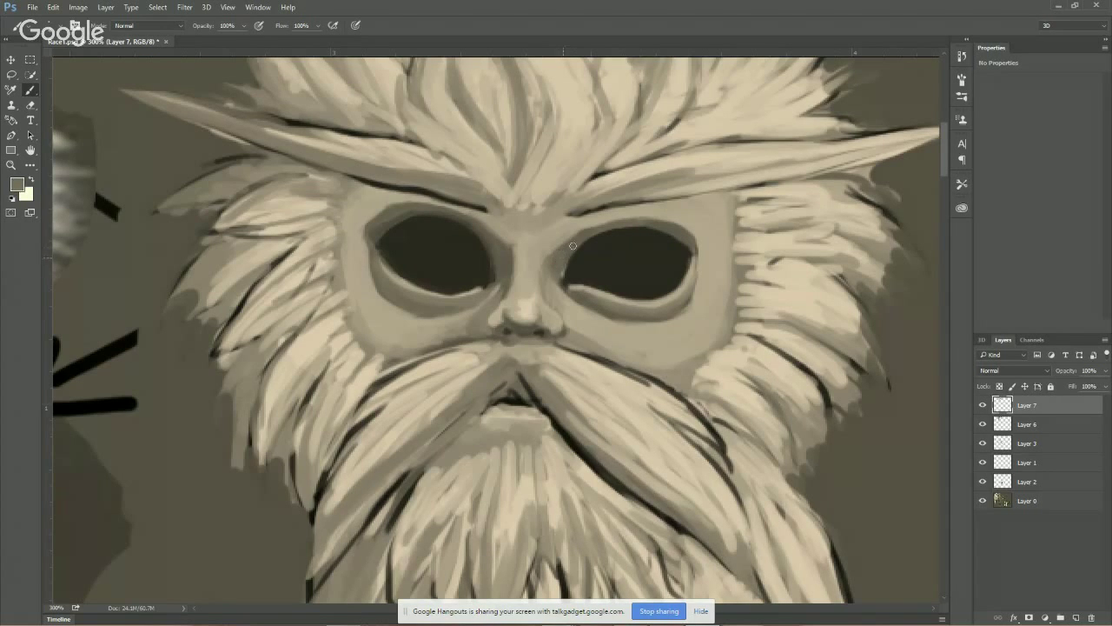
pyautogui.moveTo(597, 229)
pyautogui.mouseDown()
pyautogui.moveTo(732, 280)
pyautogui.moveTo(847, 240)
pyautogui.moveTo(707, 233)
pyautogui.mouseUp()
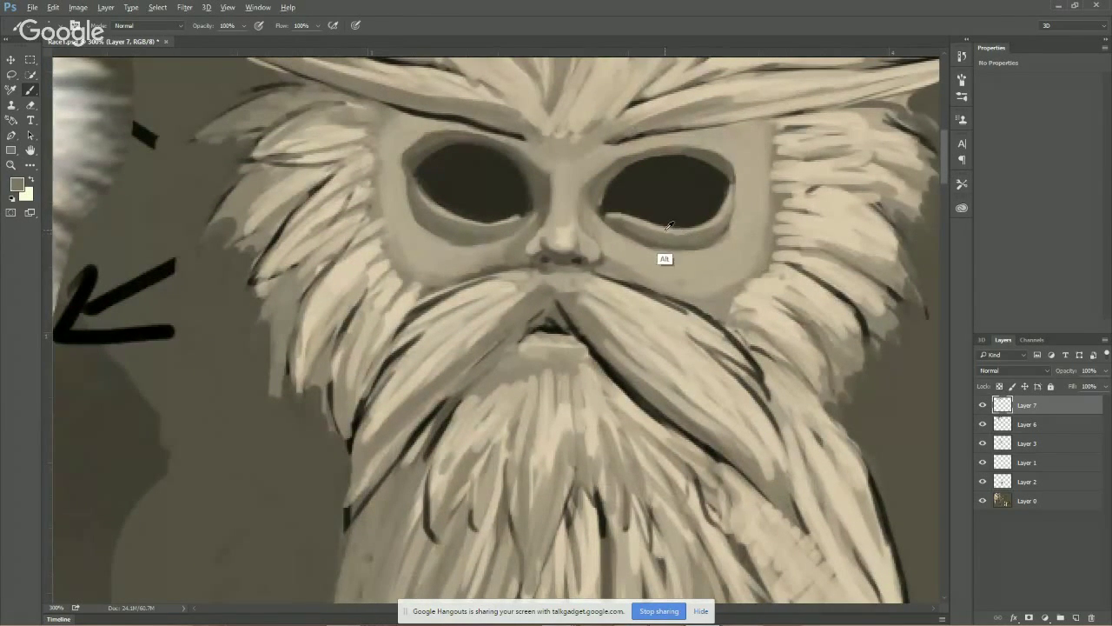
# Sample the shadow tone below the right eye and deepen the shading under the middle of its lower lid
pyautogui.moveTo(474, 259); pyautogui.dragTo(717, 266)
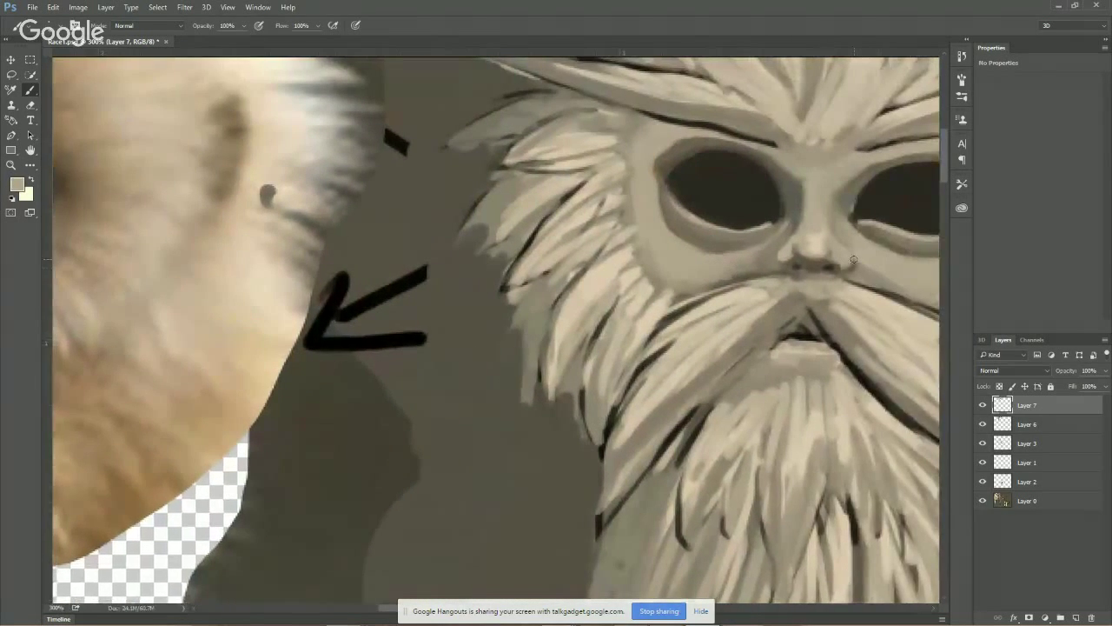
pyautogui.moveTo(856, 261); pyautogui.dragTo(730, 261)
pyautogui.press('alt')
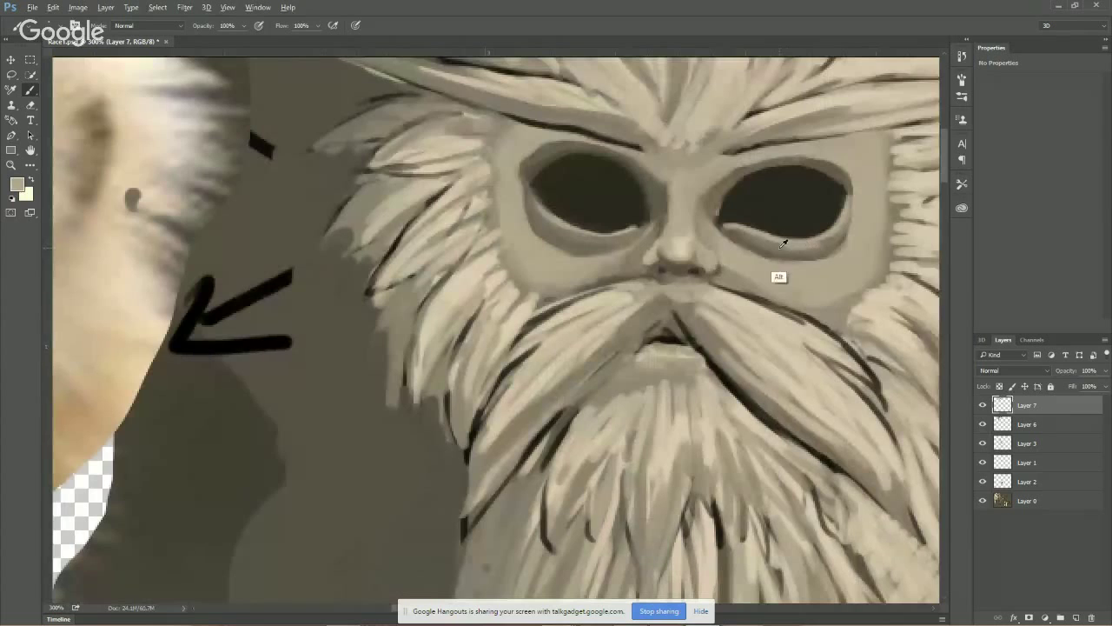
pyautogui.keyDown('alt'); pyautogui.click(771, 274); pyautogui.keyUp('alt')
pyautogui.moveTo(774, 248)
pyautogui.mouseDown()
pyautogui.moveTo(817, 244)
pyautogui.moveTo(806, 243)
pyautogui.mouseUp()
pyautogui.moveTo(666, 211); pyautogui.dragTo(582, 249)
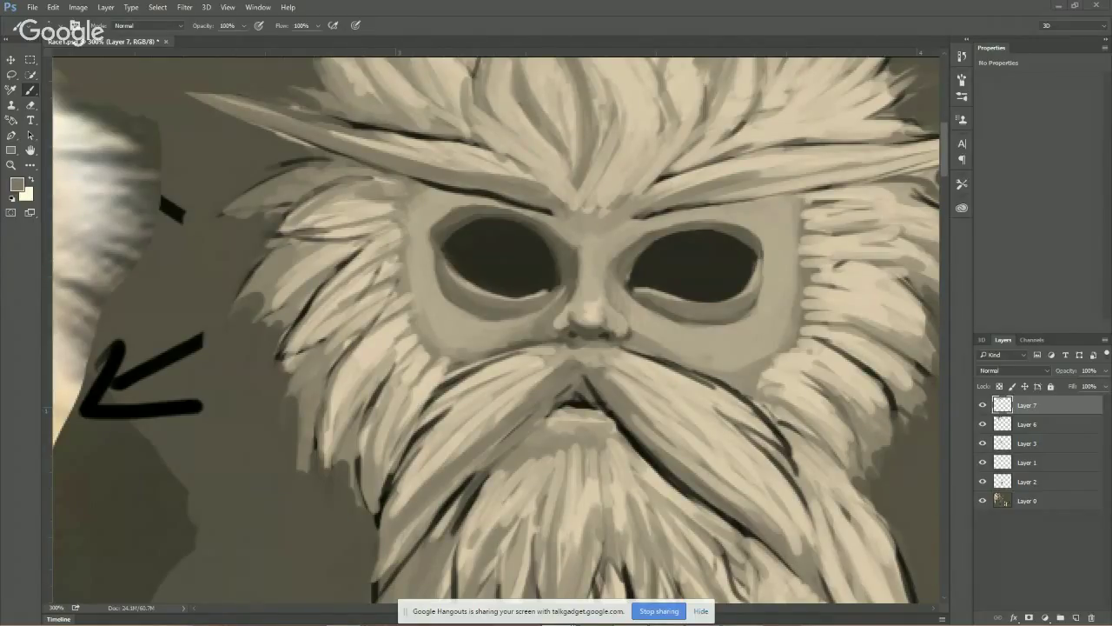
# Sample the background colour and trim the left cheek fur into clean pointed tufts, covering stray dark lines along its edge
pyautogui.keyDown('alt'); pyautogui.click(203, 285); pyautogui.keyUp('alt')
pyautogui.moveTo(247, 264)
pyautogui.mouseDown()
pyautogui.moveTo(270, 246)
pyautogui.moveTo(239, 290)
pyautogui.moveTo(239, 316)
pyautogui.moveTo(236, 289)
pyautogui.moveTo(265, 298)
pyautogui.moveTo(269, 327)
pyautogui.moveTo(281, 322)
pyautogui.moveTo(272, 355)
pyautogui.moveTo(252, 325)
pyautogui.mouseUp()
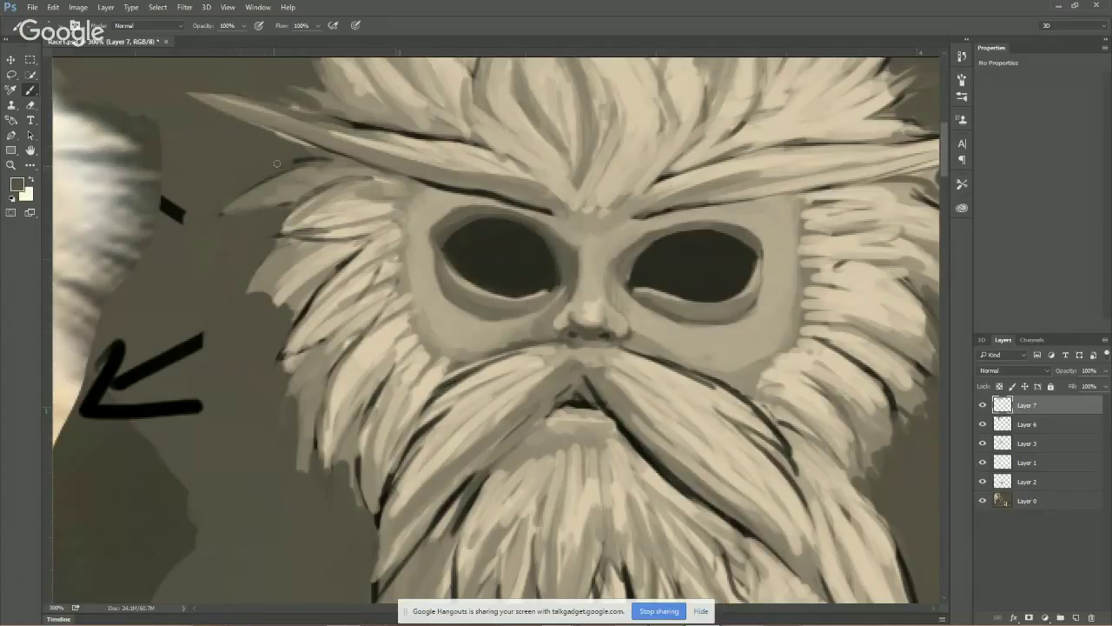
pyautogui.moveTo(295, 356); pyautogui.dragTo(287, 389)
pyautogui.moveTo(291, 452)
pyautogui.mouseDown()
pyautogui.moveTo(297, 439)
pyautogui.moveTo(303, 469)
pyautogui.moveTo(309, 456)
pyautogui.moveTo(285, 451)
pyautogui.moveTo(262, 372)
pyautogui.moveTo(306, 383)
pyautogui.moveTo(326, 420)
pyautogui.mouseUp()
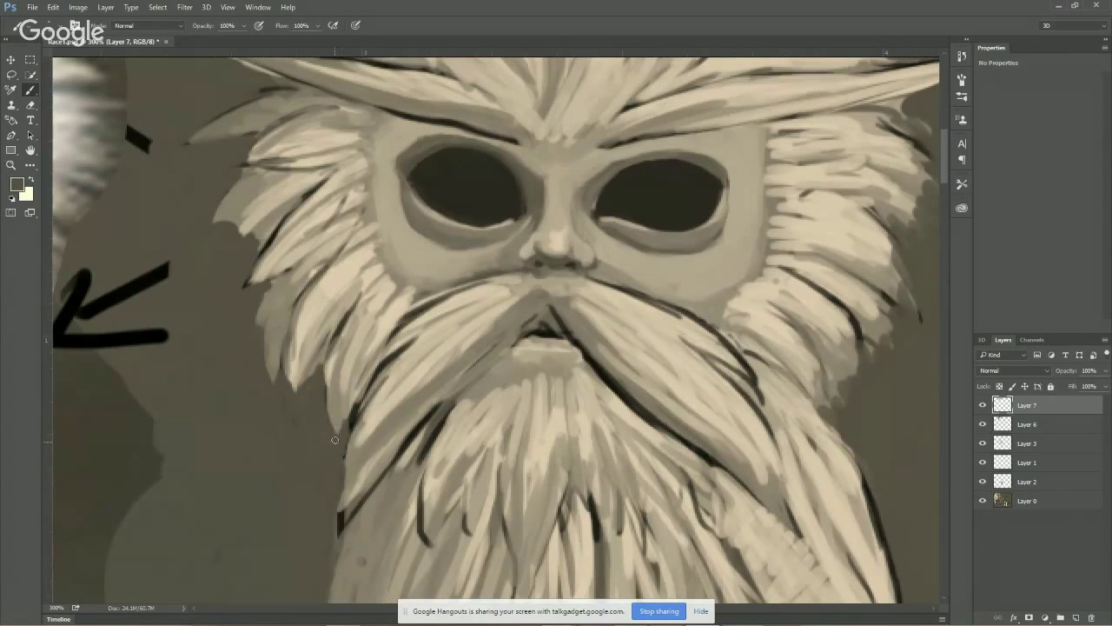
pyautogui.moveTo(328, 460); pyautogui.dragTo(276, 370)
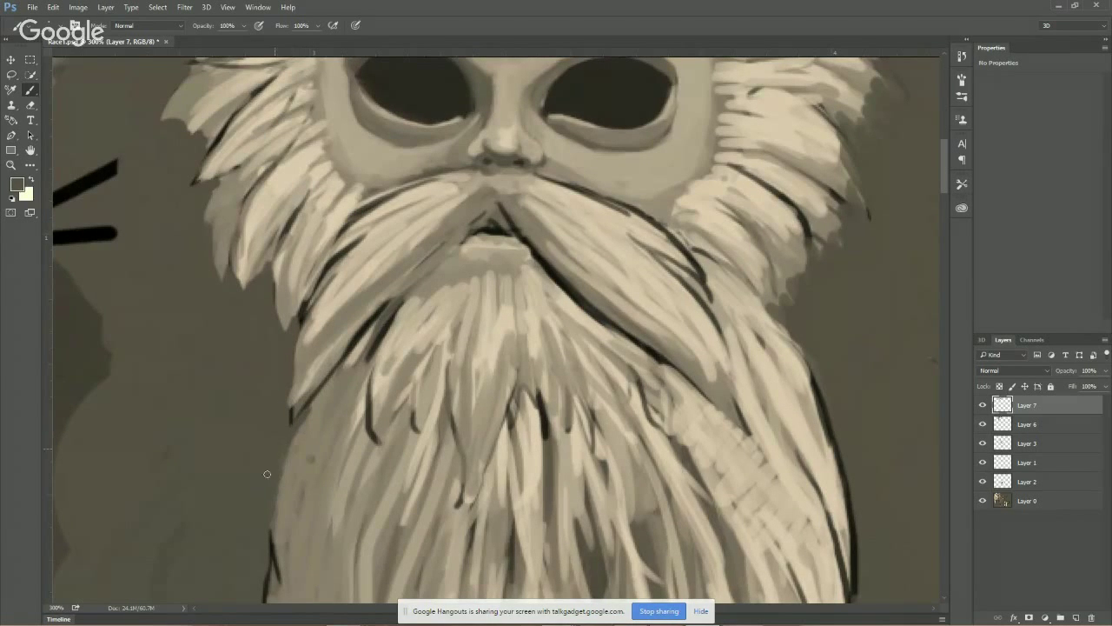
# Sample the brow's fur tone and paint over the left brow from its tip to the nose bridge
pyautogui.moveTo(560, 258); pyautogui.dragTo(688, 243)
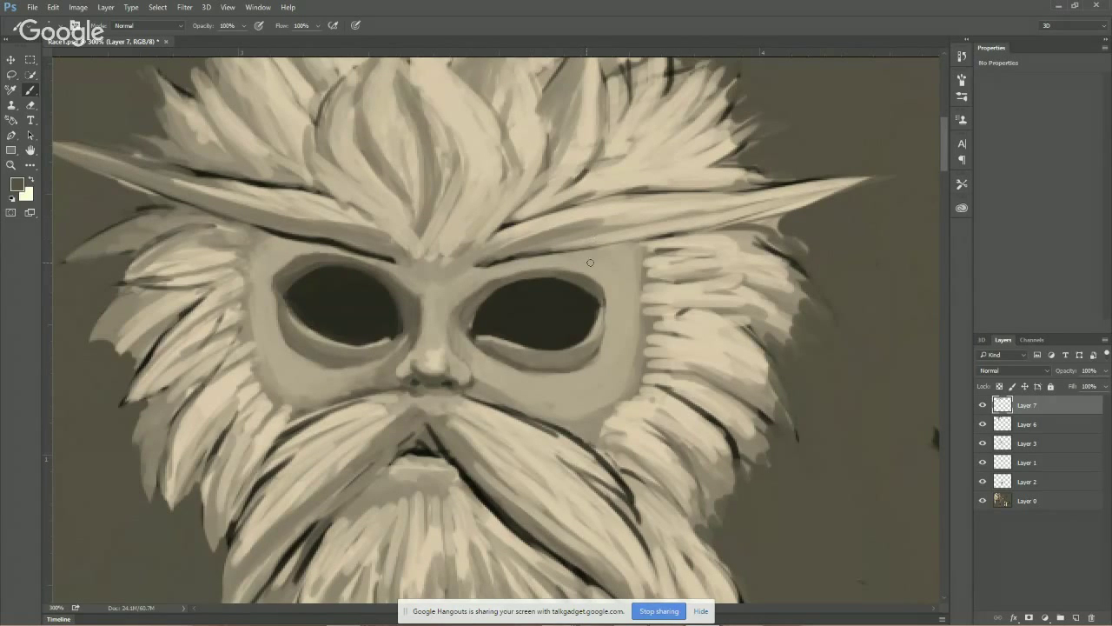
pyautogui.hscroll(-5, 443, 237)
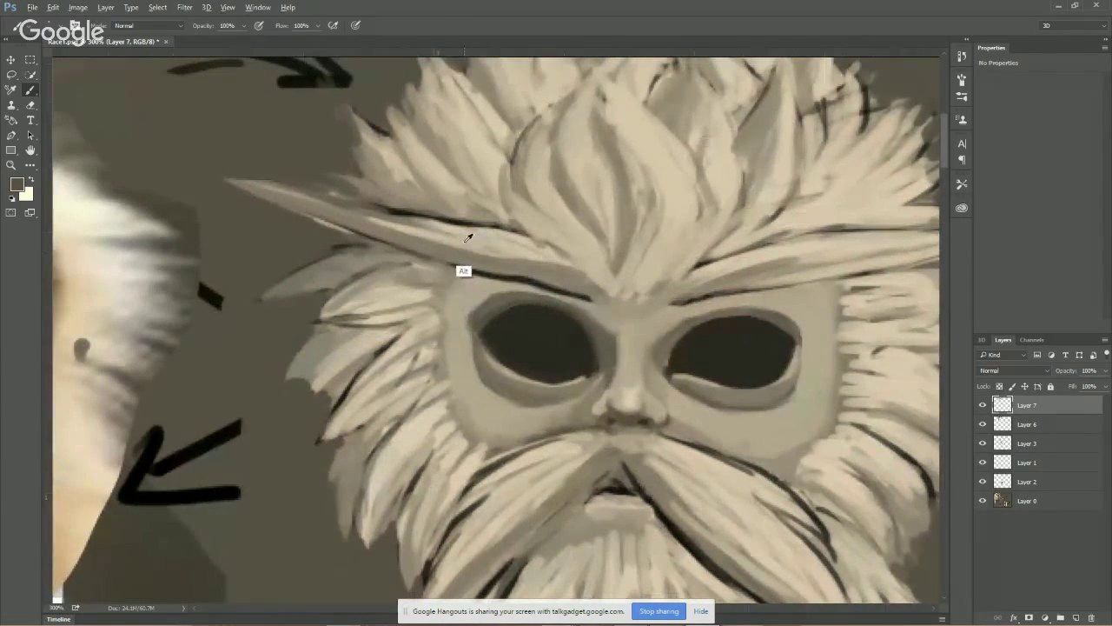
pyautogui.keyDown('alt'); pyautogui.click(468, 237); pyautogui.keyUp('alt')
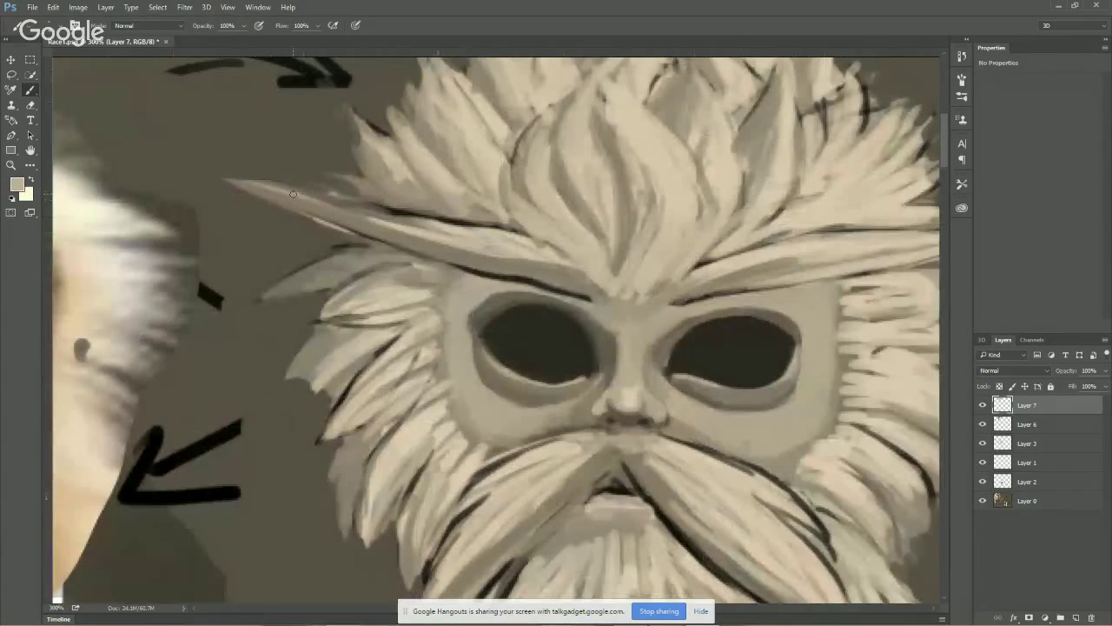
pyautogui.moveTo(293, 196)
pyautogui.mouseDown()
pyautogui.moveTo(438, 236)
pyautogui.moveTo(409, 238)
pyautogui.moveTo(437, 250)
pyautogui.moveTo(391, 234)
pyautogui.moveTo(478, 259)
pyautogui.moveTo(395, 240)
pyautogui.moveTo(571, 272)
pyautogui.moveTo(498, 251)
pyautogui.moveTo(595, 291)
pyautogui.mouseUp()
pyautogui.moveTo(685, 258)
pyautogui.mouseDown()
pyautogui.moveTo(525, 194)
pyautogui.moveTo(529, 224)
pyautogui.moveTo(784, 179)
pyautogui.moveTo(717, 185)
pyautogui.mouseUp()
pyautogui.moveTo(324, 312); pyautogui.dragTo(380, 227)
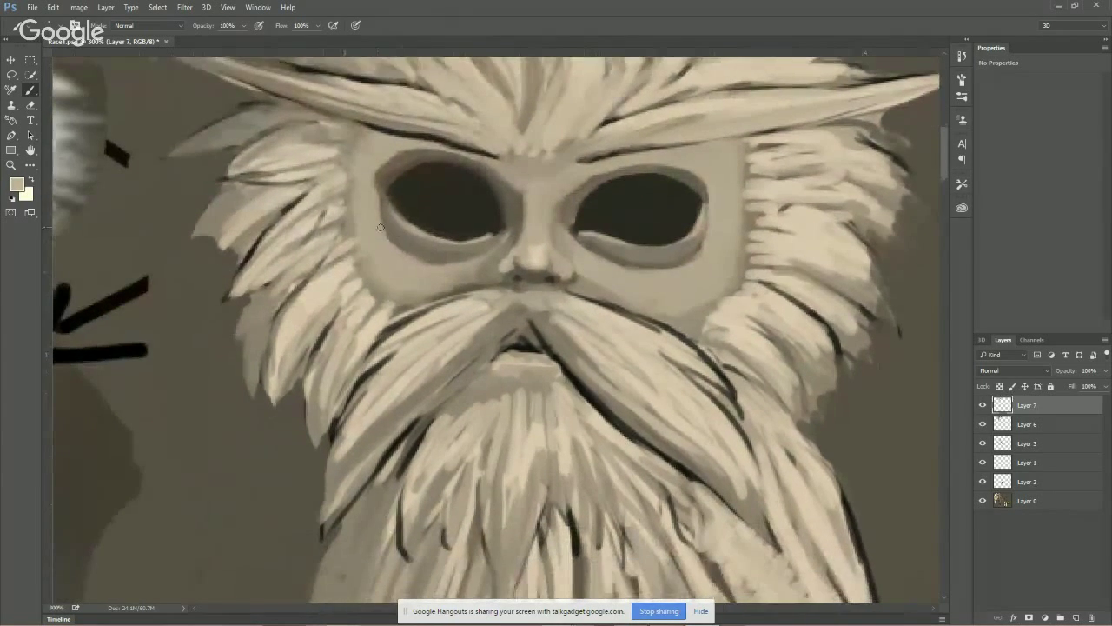
# Sample the background colour, touch up the left cheek's fur edge and carve the right cheek's outline into sharp tufts
pyautogui.keyDown('alt'); pyautogui.click(195, 280); pyautogui.keyUp('alt')
pyautogui.moveTo(205, 243)
pyautogui.mouseDown()
pyautogui.moveTo(248, 224)
pyautogui.moveTo(218, 254)
pyautogui.mouseUp()
pyautogui.moveTo(291, 339)
pyautogui.mouseDown()
pyautogui.moveTo(179, 261)
pyautogui.moveTo(139, 196)
pyautogui.moveTo(125, 436)
pyautogui.moveTo(54, 494)
pyautogui.mouseUp()
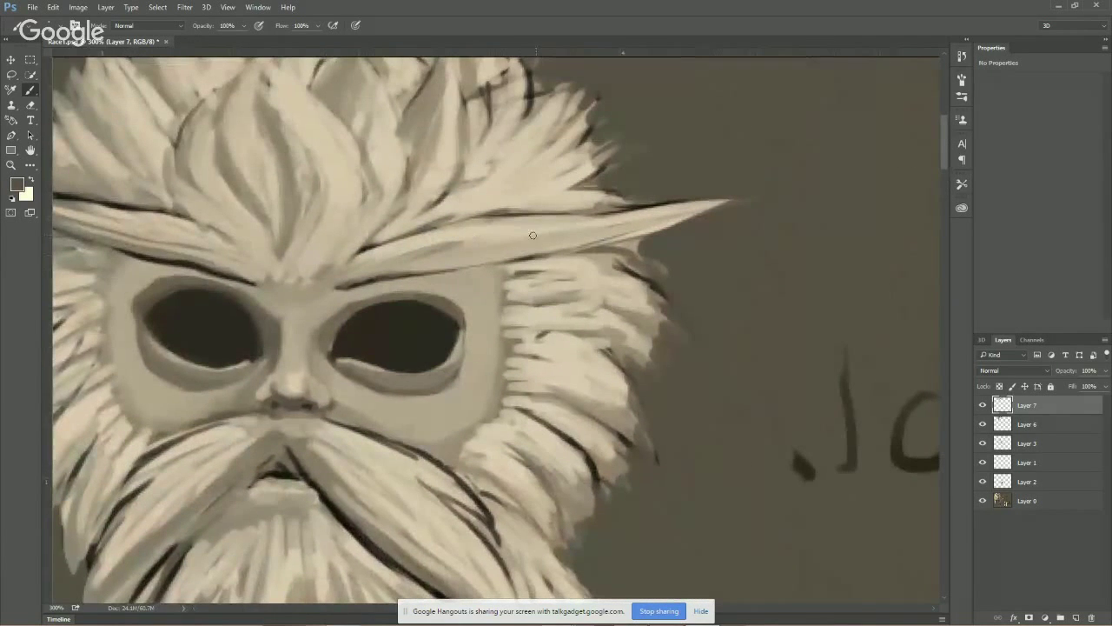
pyautogui.moveTo(646, 254)
pyautogui.mouseDown()
pyautogui.moveTo(685, 267)
pyautogui.moveTo(687, 317)
pyautogui.moveTo(672, 308)
pyautogui.moveTo(679, 325)
pyautogui.moveTo(630, 316)
pyautogui.moveTo(653, 330)
pyautogui.mouseUp()
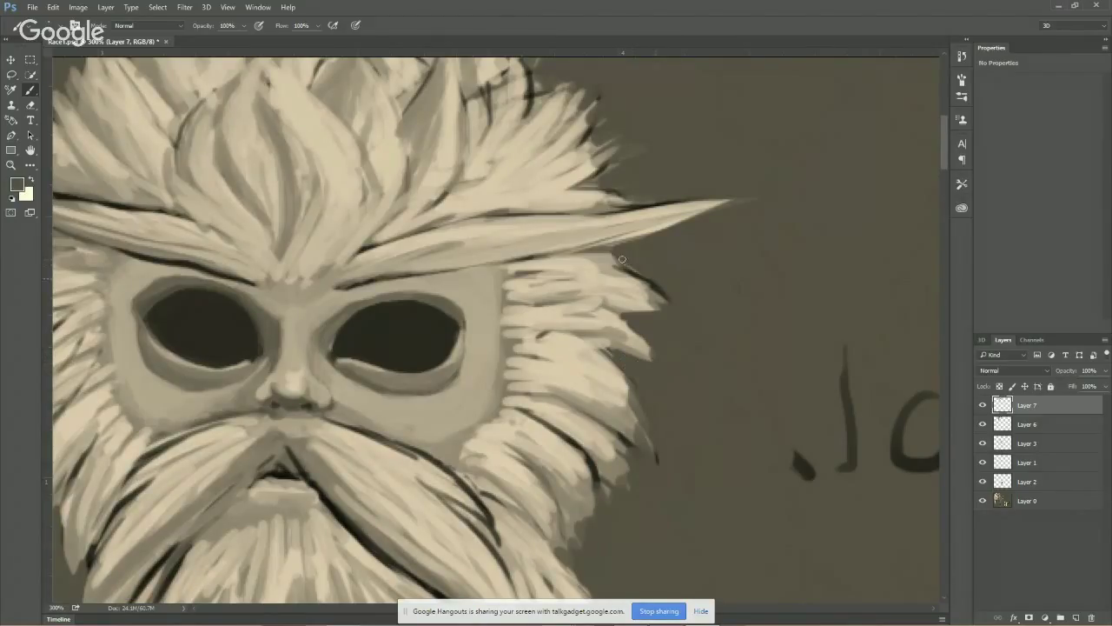
pyautogui.moveTo(671, 371); pyautogui.dragTo(635, 295)
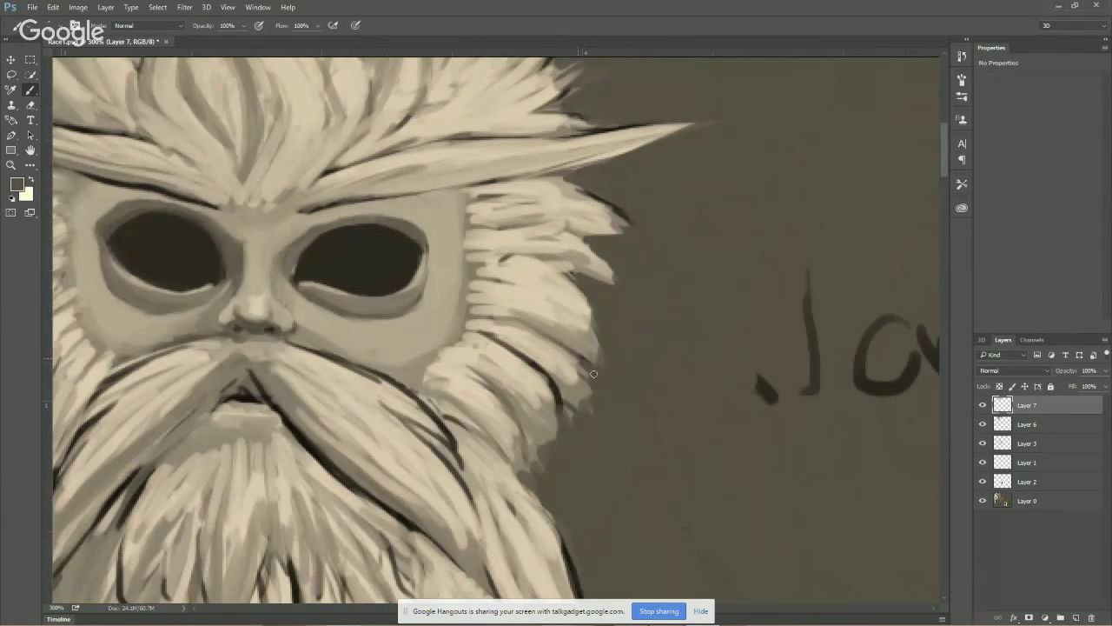
pyautogui.moveTo(587, 379)
pyautogui.mouseDown()
pyautogui.moveTo(595, 408)
pyautogui.moveTo(576, 366)
pyautogui.moveTo(586, 407)
pyautogui.moveTo(565, 401)
pyautogui.moveTo(561, 451)
pyautogui.moveTo(528, 455)
pyautogui.moveTo(547, 476)
pyautogui.mouseUp()
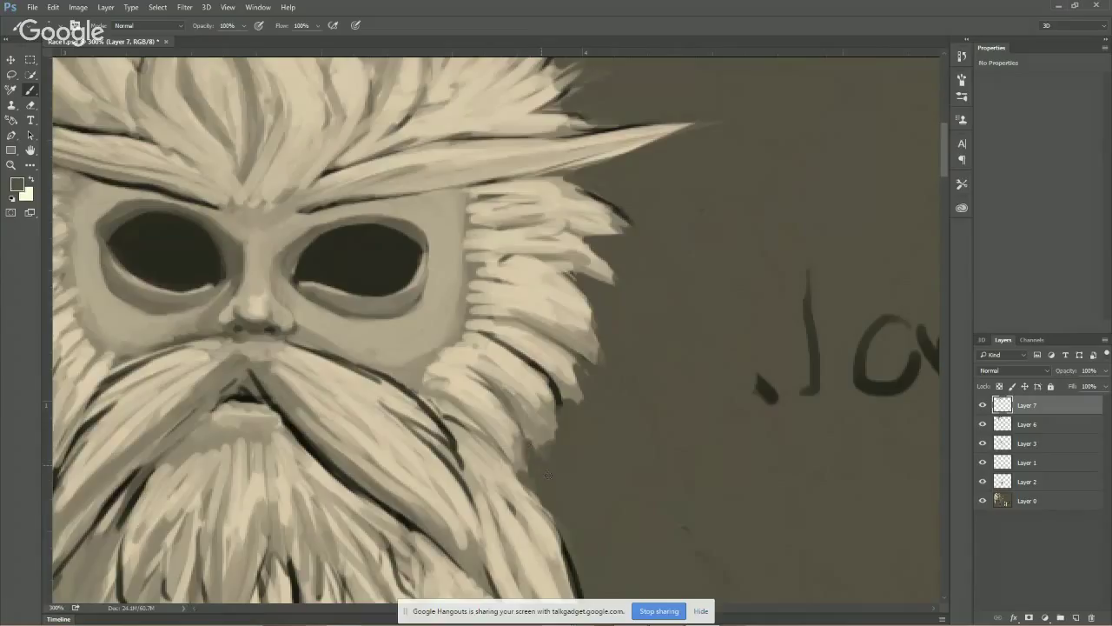
pyautogui.moveTo(524, 429)
pyautogui.mouseDown()
pyautogui.moveTo(561, 459)
pyautogui.moveTo(537, 483)
pyautogui.moveTo(555, 520)
pyautogui.mouseUp()
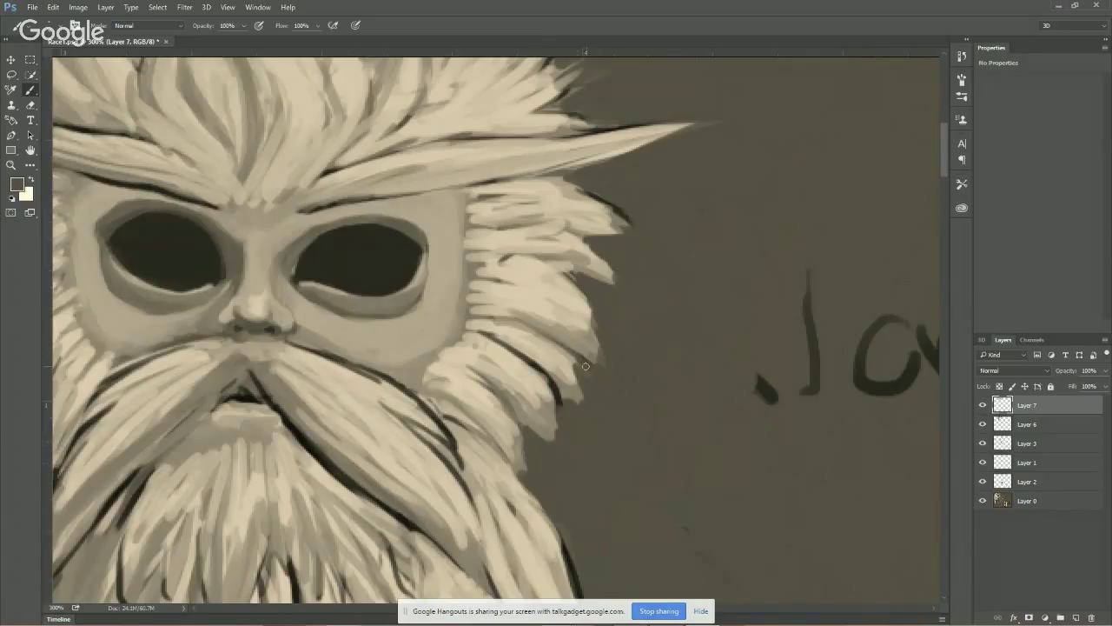
pyautogui.moveTo(572, 350); pyautogui.dragTo(560, 368)
# Sample grey fur shadow tones and paint shadow strokes between the right cheek's tufts from the eye down to the moustache
pyautogui.moveTo(459, 318); pyautogui.dragTo(542, 348)
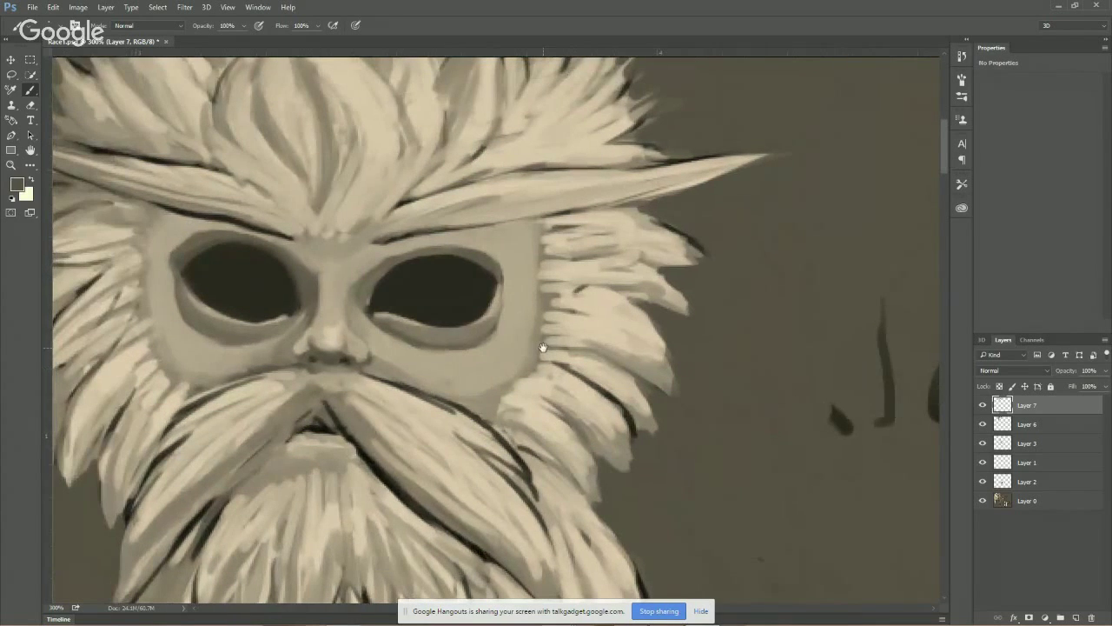
pyautogui.keyDown('alt'); pyautogui.click(542, 299); pyautogui.keyUp('alt')
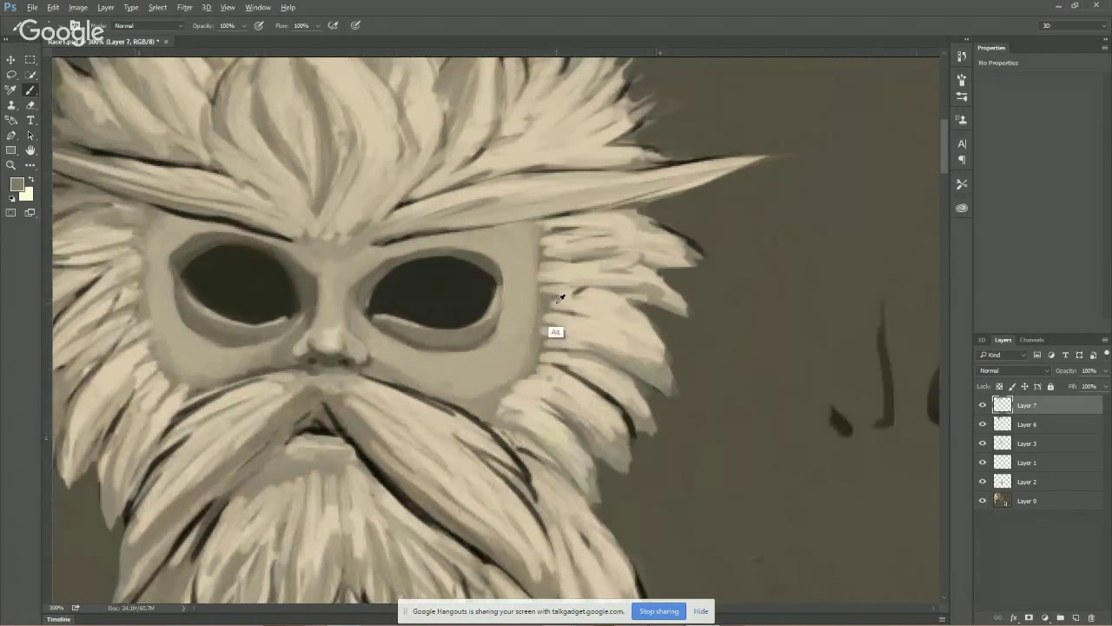
pyautogui.keyDown('alt'); pyautogui.click(559, 299); pyautogui.keyUp('alt')
pyautogui.keyDown('alt'); pyautogui.click(545, 344); pyautogui.keyUp('alt')
pyautogui.moveTo(556, 350)
pyautogui.mouseDown()
pyautogui.moveTo(590, 351)
pyautogui.moveTo(535, 331)
pyautogui.moveTo(547, 340)
pyautogui.moveTo(547, 297)
pyautogui.moveTo(543, 310)
pyautogui.moveTo(588, 315)
pyautogui.moveTo(552, 305)
pyautogui.moveTo(538, 286)
pyautogui.moveTo(564, 284)
pyautogui.moveTo(542, 281)
pyautogui.moveTo(550, 264)
pyautogui.moveTo(536, 272)
pyautogui.moveTo(566, 260)
pyautogui.moveTo(571, 232)
pyautogui.moveTo(548, 230)
pyautogui.moveTo(646, 247)
pyautogui.moveTo(556, 240)
pyautogui.moveTo(553, 258)
pyautogui.moveTo(591, 260)
pyautogui.moveTo(562, 261)
pyautogui.moveTo(675, 257)
pyautogui.moveTo(591, 257)
pyautogui.moveTo(537, 282)
pyautogui.moveTo(625, 314)
pyautogui.moveTo(535, 291)
pyautogui.moveTo(601, 304)
pyautogui.moveTo(533, 296)
pyautogui.moveTo(573, 350)
pyautogui.mouseUp()
pyautogui.moveTo(629, 373); pyautogui.dragTo(568, 321)
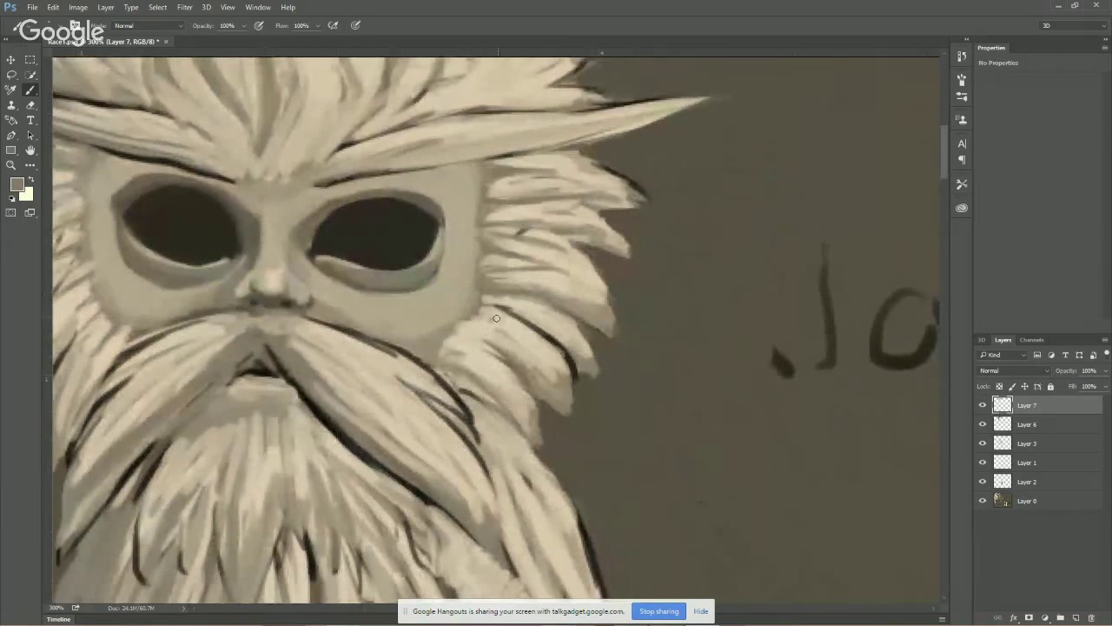
pyautogui.moveTo(453, 327)
pyautogui.mouseDown()
pyautogui.moveTo(500, 350)
pyautogui.moveTo(443, 337)
pyautogui.moveTo(455, 365)
pyautogui.moveTo(445, 375)
pyautogui.moveTo(487, 323)
pyautogui.moveTo(541, 353)
pyautogui.moveTo(478, 329)
pyautogui.moveTo(461, 344)
pyautogui.moveTo(526, 382)
pyautogui.mouseUp()
pyautogui.moveTo(469, 357); pyautogui.dragTo(461, 369)
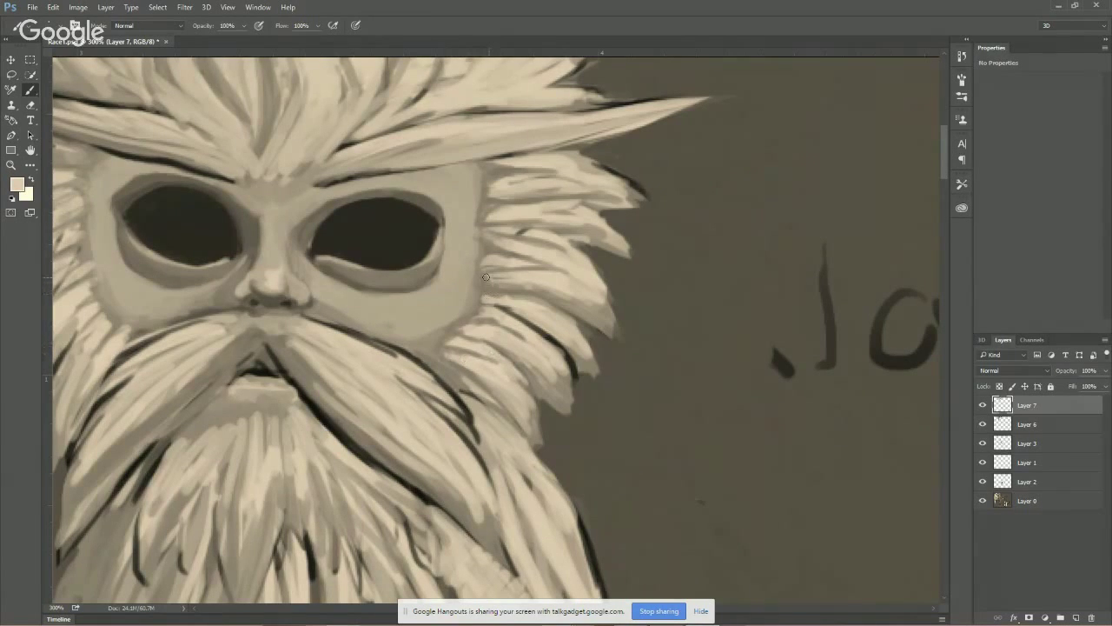
# Paint light fur strokes over the right cheek's tufts and extend thin pointed tips at their lower outer edge
pyautogui.moveTo(486, 277); pyautogui.dragTo(535, 287)
pyautogui.moveTo(487, 236)
pyautogui.mouseDown()
pyautogui.moveTo(512, 248)
pyautogui.moveTo(491, 210)
pyautogui.moveTo(562, 191)
pyautogui.mouseUp()
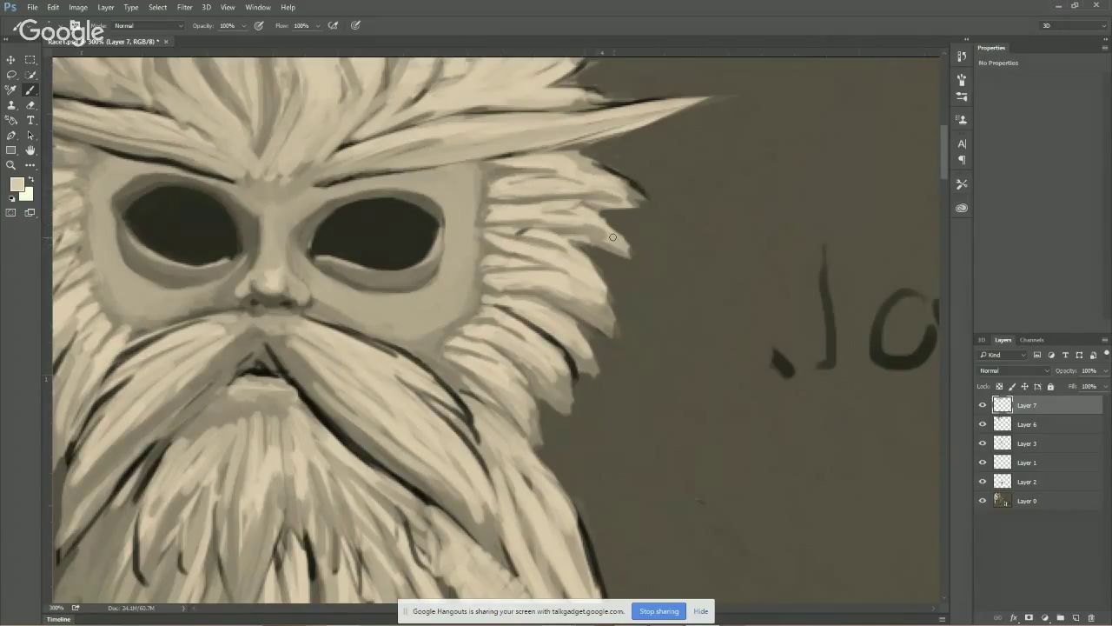
pyautogui.moveTo(421, 335); pyautogui.dragTo(579, 286)
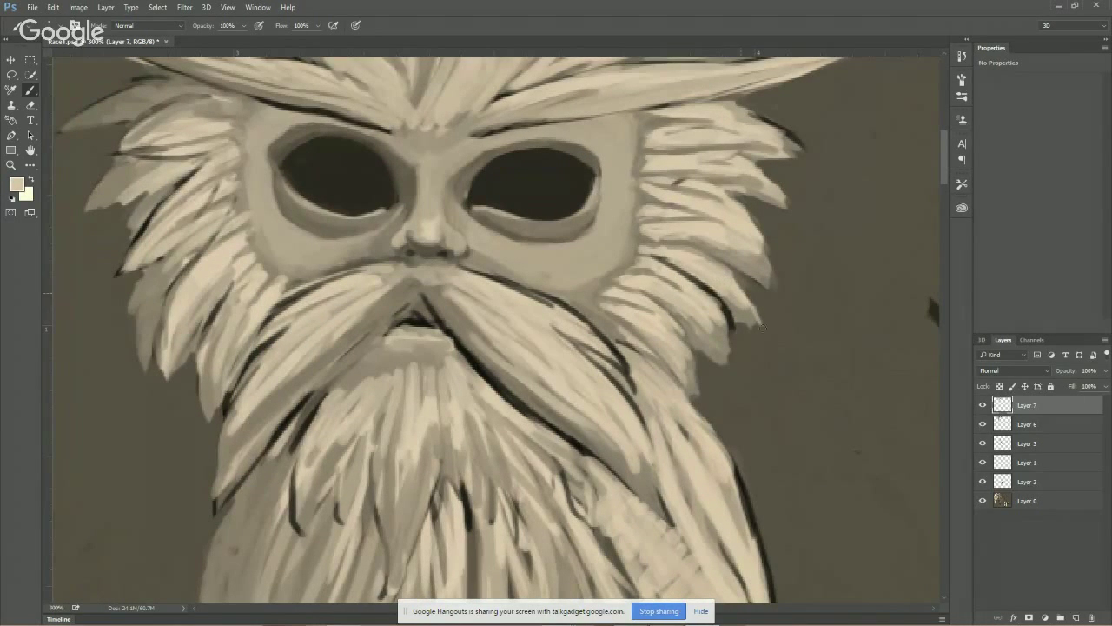
pyautogui.moveTo(711, 320); pyautogui.dragTo(746, 360)
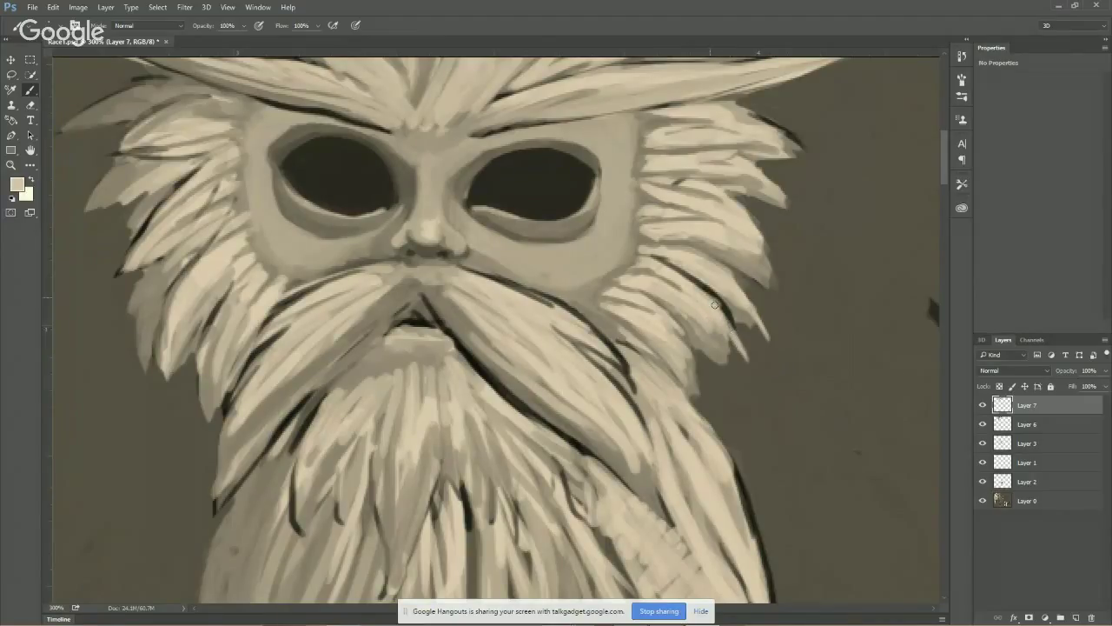
# Paint light fur strokes along the right cheek's outer edge, drawing its lower, middle and upper tufts out into pointed tips
pyautogui.moveTo(714, 305); pyautogui.dragTo(734, 370)
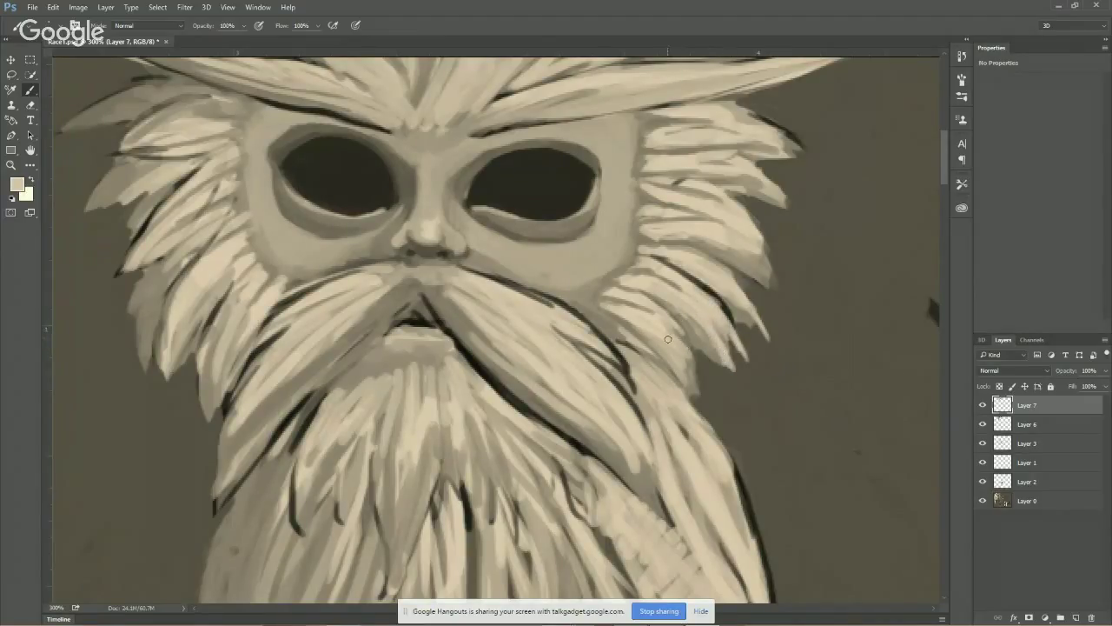
pyautogui.moveTo(668, 339)
pyautogui.mouseDown()
pyautogui.moveTo(690, 361)
pyautogui.moveTo(651, 327)
pyautogui.moveTo(702, 402)
pyautogui.mouseUp()
pyautogui.moveTo(651, 312); pyautogui.dragTo(718, 414)
pyautogui.moveTo(734, 233)
pyautogui.mouseDown()
pyautogui.moveTo(757, 251)
pyautogui.moveTo(737, 202)
pyautogui.moveTo(768, 248)
pyautogui.mouseUp()
pyautogui.moveTo(735, 202); pyautogui.dragTo(778, 265)
pyautogui.moveTo(739, 230); pyautogui.dragTo(774, 298)
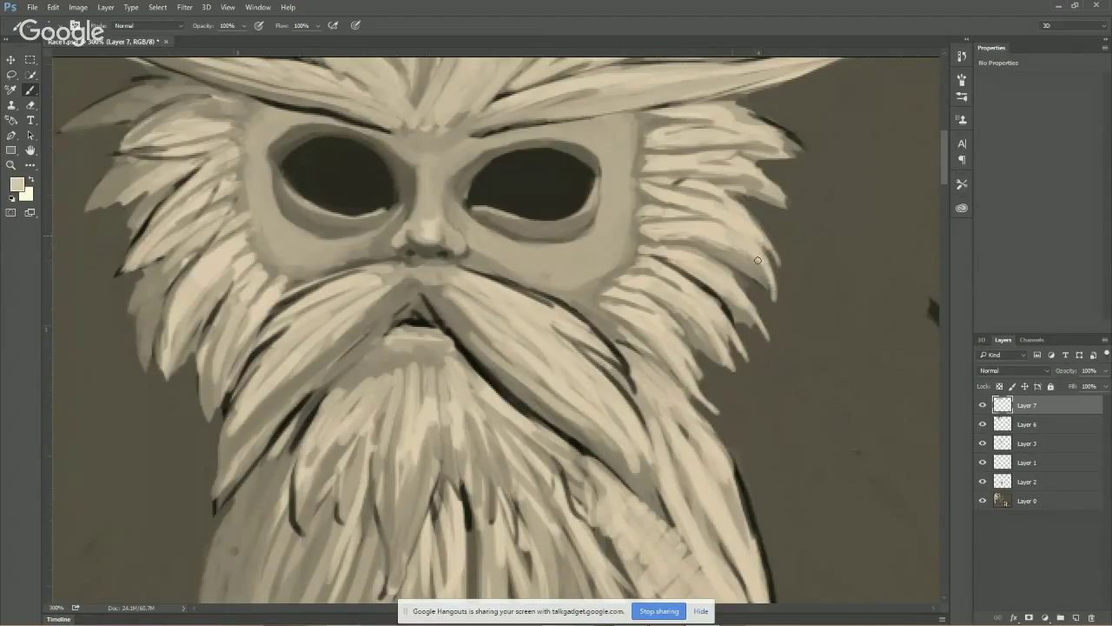
pyautogui.moveTo(740, 248); pyautogui.dragTo(773, 296)
pyautogui.moveTo(746, 170); pyautogui.dragTo(805, 219)
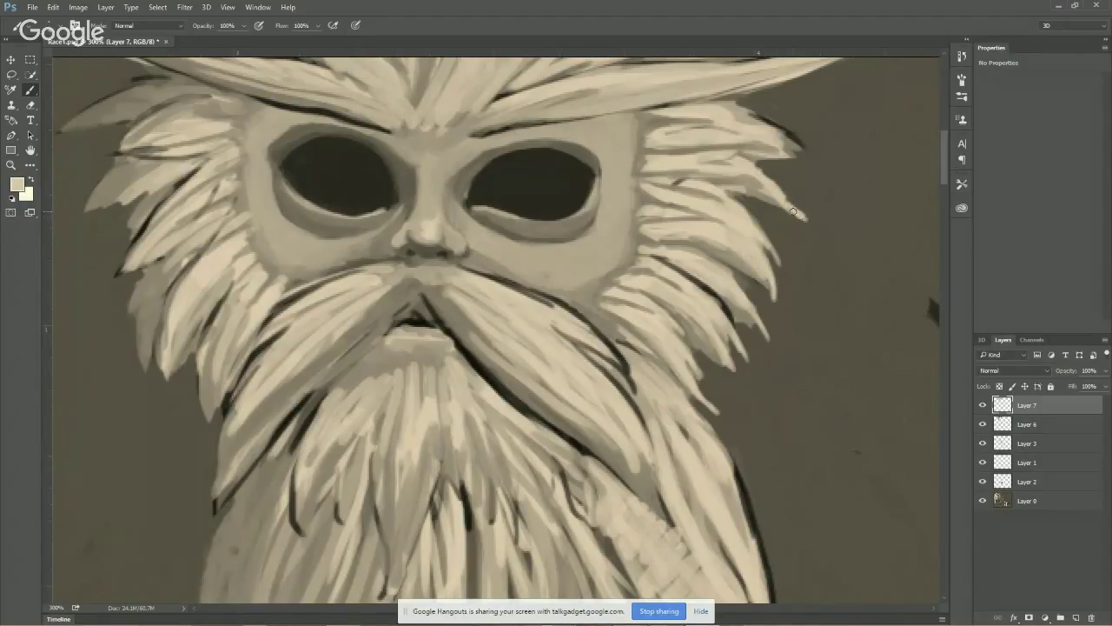
pyautogui.moveTo(759, 132); pyautogui.dragTo(792, 149)
# Paint light fur strokes over the left cheek's tufts and the moustache's outer left edge, covering the dark sketch lines
pyautogui.moveTo(310, 332)
pyautogui.mouseDown()
pyautogui.moveTo(280, 254)
pyautogui.moveTo(227, 245)
pyautogui.mouseUp()
pyautogui.moveTo(280, 220)
pyautogui.mouseDown()
pyautogui.moveTo(246, 244)
pyautogui.moveTo(293, 211)
pyautogui.moveTo(231, 245)
pyautogui.moveTo(242, 226)
pyautogui.moveTo(224, 246)
pyautogui.moveTo(294, 215)
pyautogui.moveTo(269, 273)
pyautogui.moveTo(281, 294)
pyautogui.moveTo(269, 308)
pyautogui.moveTo(281, 307)
pyautogui.moveTo(274, 346)
pyautogui.moveTo(287, 320)
pyautogui.moveTo(273, 347)
pyautogui.moveTo(339, 281)
pyautogui.moveTo(280, 355)
pyautogui.moveTo(289, 414)
pyautogui.moveTo(296, 353)
pyautogui.mouseUp()
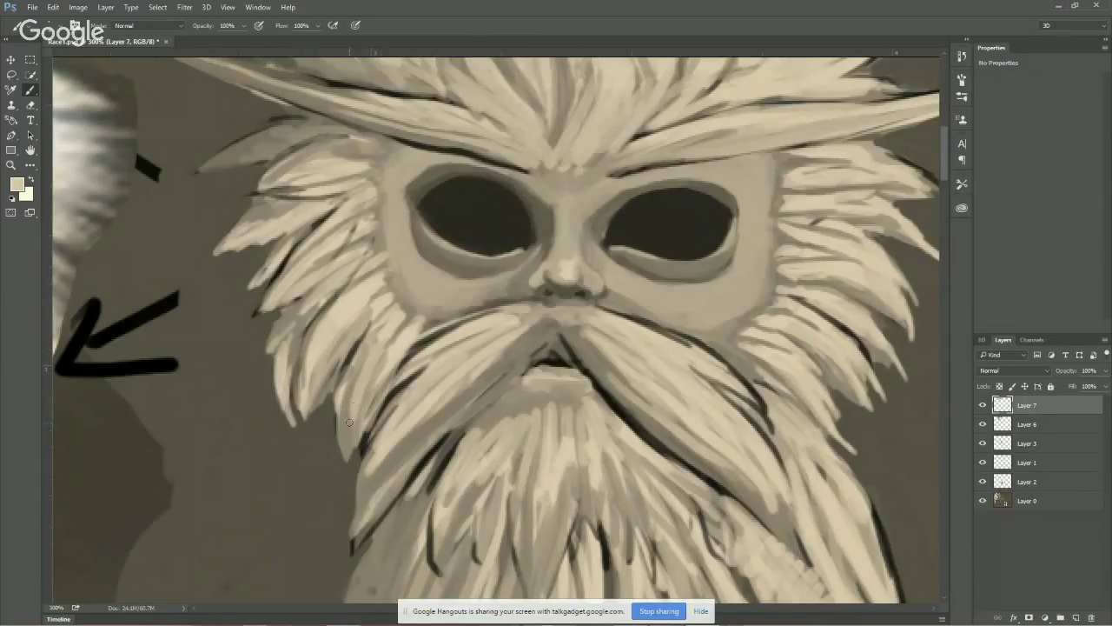
pyautogui.moveTo(348, 423)
pyautogui.mouseDown()
pyautogui.moveTo(346, 449)
pyautogui.moveTo(363, 371)
pyautogui.moveTo(343, 444)
pyautogui.moveTo(335, 403)
pyautogui.moveTo(341, 448)
pyautogui.mouseUp()
pyautogui.moveTo(367, 397); pyautogui.dragTo(432, 321)
pyautogui.moveTo(380, 469)
pyautogui.mouseDown()
pyautogui.moveTo(345, 524)
pyautogui.moveTo(420, 451)
pyautogui.moveTo(353, 535)
pyautogui.moveTo(454, 424)
pyautogui.moveTo(380, 496)
pyautogui.moveTo(420, 486)
pyautogui.moveTo(476, 419)
pyautogui.moveTo(418, 482)
pyautogui.moveTo(438, 456)
pyautogui.mouseUp()
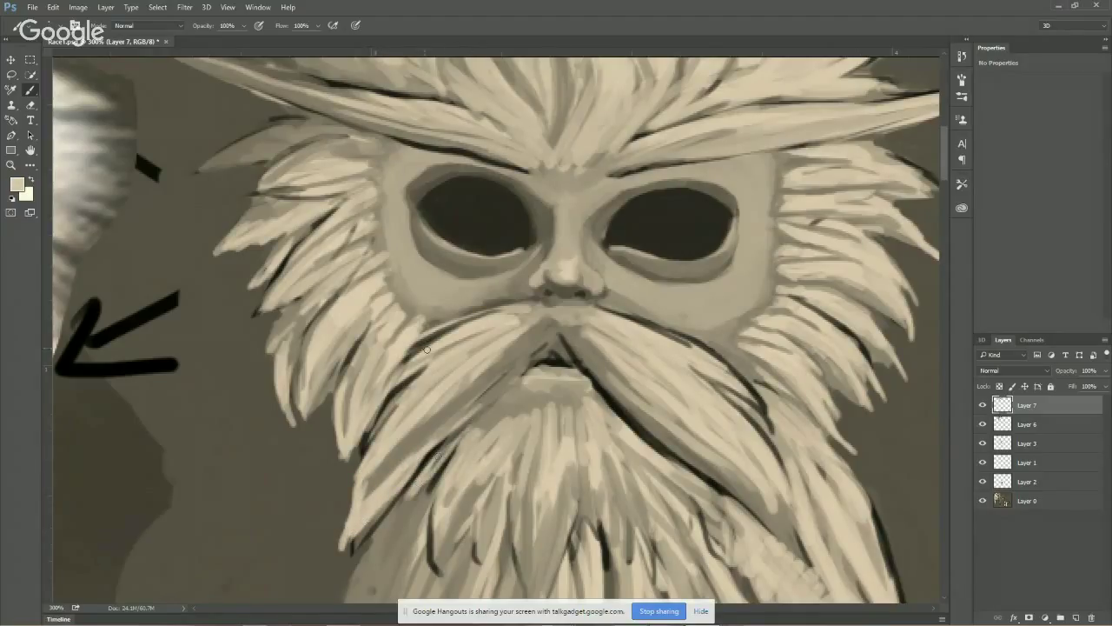
pyautogui.moveTo(382, 271); pyautogui.dragTo(448, 374)
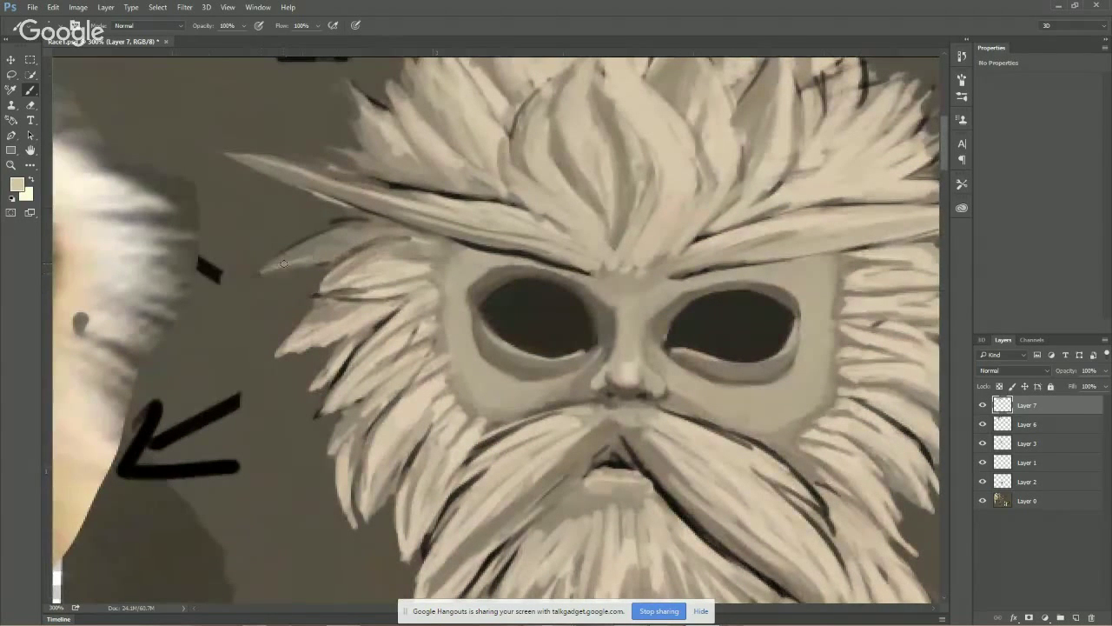
pyautogui.moveTo(283, 263)
pyautogui.mouseDown()
pyautogui.moveTo(313, 260)
pyautogui.moveTo(262, 270)
pyautogui.moveTo(377, 229)
pyautogui.moveTo(328, 256)
pyautogui.moveTo(334, 270)
pyautogui.moveTo(315, 293)
pyautogui.moveTo(354, 258)
pyautogui.moveTo(318, 278)
pyautogui.mouseUp()
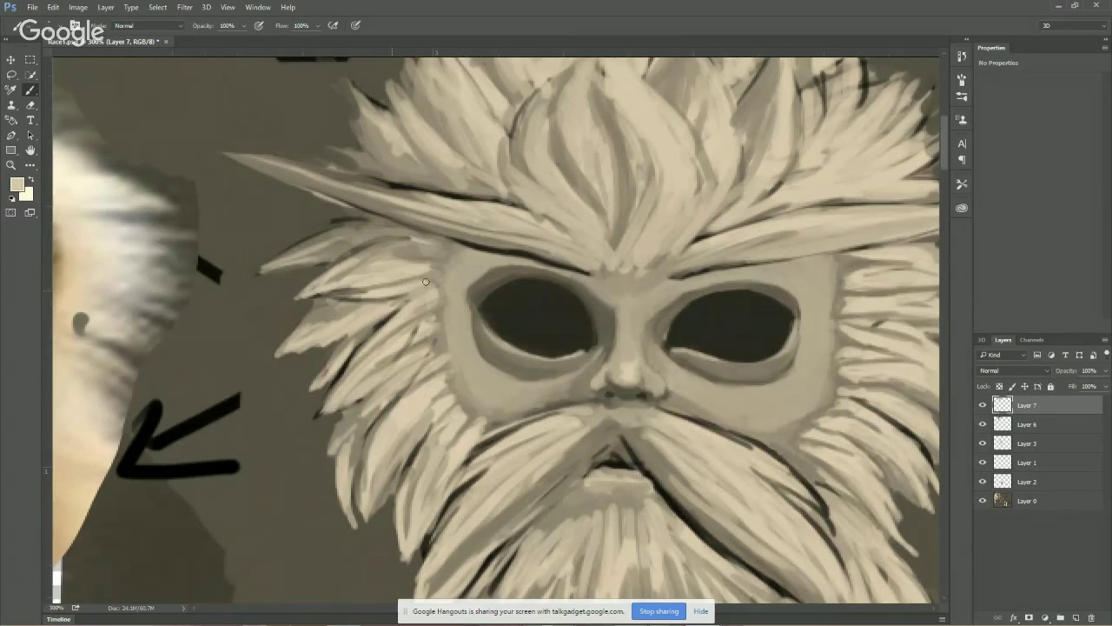
# Touch up the tip of the central hair lock and paint light, pointed strokes over the hair spikes on the left
pyautogui.hscroll(3, 425, 259)
pyautogui.scroll(3, 506, 270)
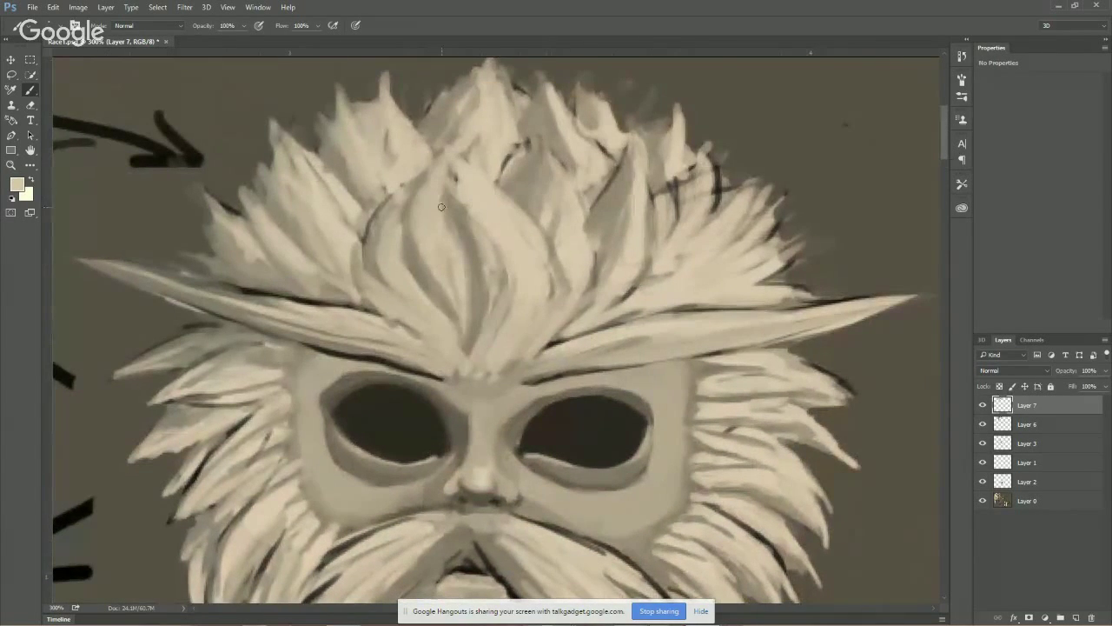
pyautogui.moveTo(450, 166); pyautogui.dragTo(467, 171)
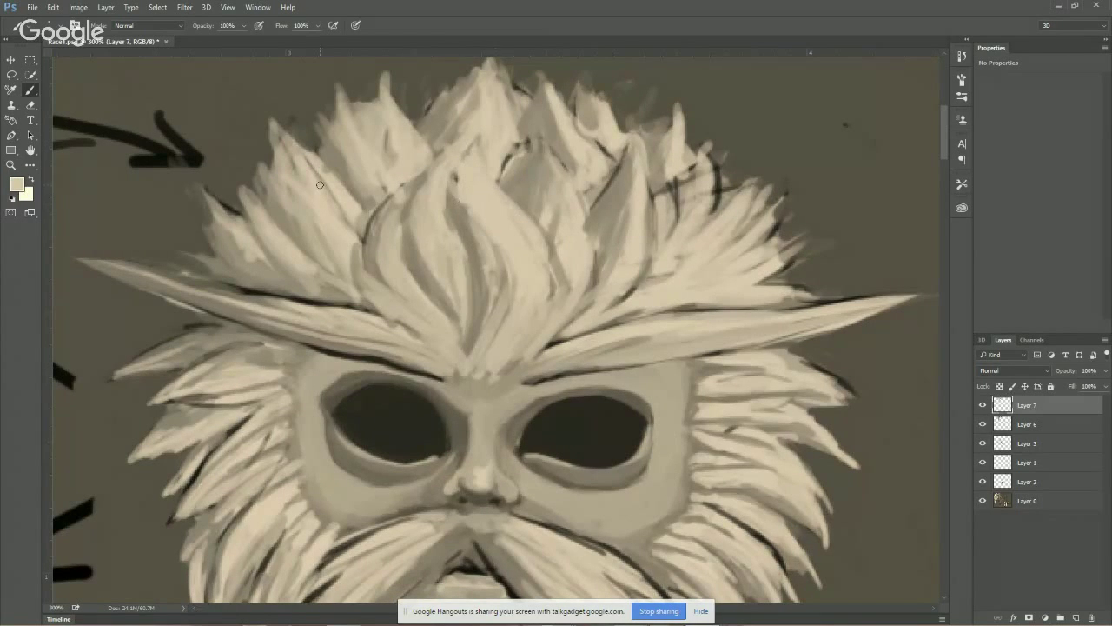
pyautogui.moveTo(262, 109)
pyautogui.mouseDown()
pyautogui.moveTo(291, 140)
pyautogui.moveTo(255, 103)
pyautogui.moveTo(314, 154)
pyautogui.mouseUp()
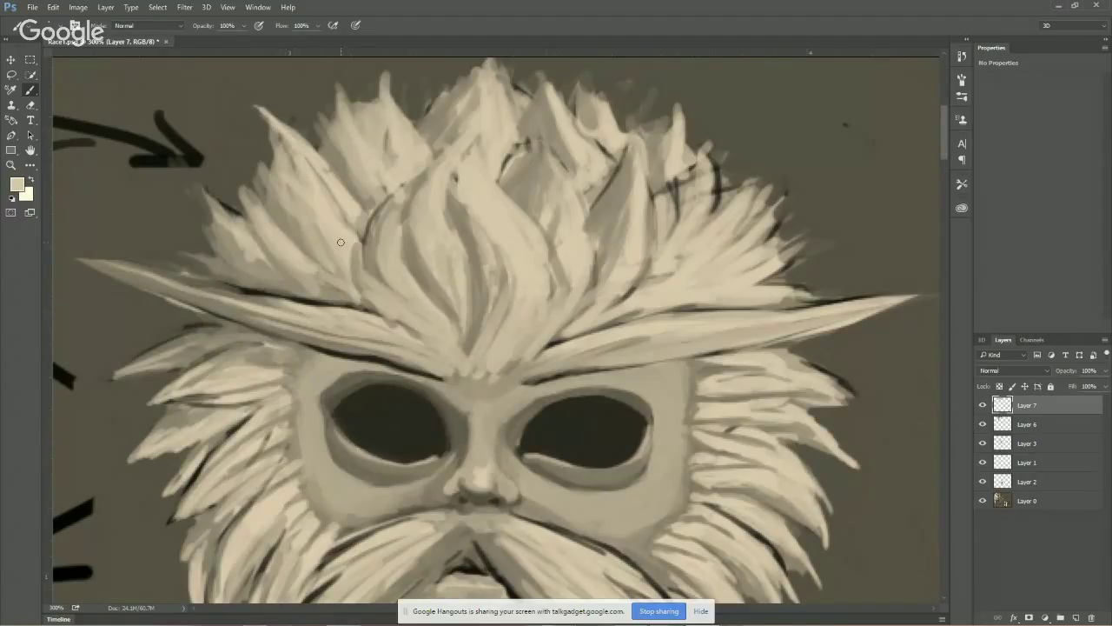
pyautogui.moveTo(259, 213)
pyautogui.mouseDown()
pyautogui.moveTo(246, 178)
pyautogui.moveTo(256, 222)
pyautogui.moveTo(185, 178)
pyautogui.moveTo(302, 294)
pyautogui.mouseUp()
pyautogui.moveTo(294, 187)
pyautogui.mouseDown()
pyautogui.moveTo(260, 165)
pyautogui.moveTo(322, 252)
pyautogui.mouseUp()
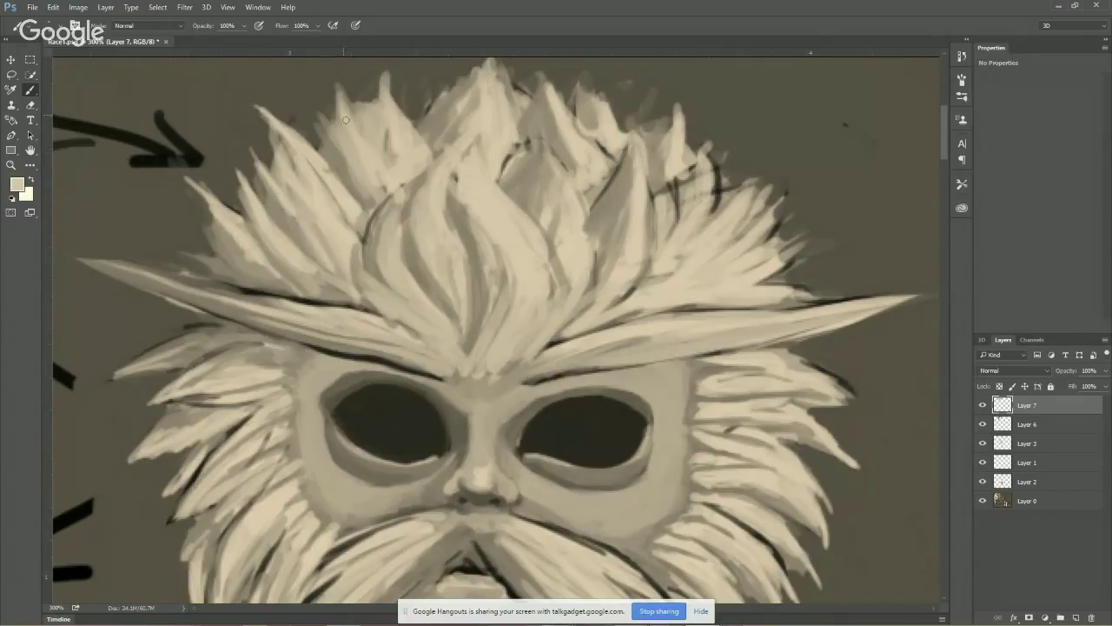
# Paint light strokes over the crown's hair spikes, sharpening their tips from the upper left across to the centre
pyautogui.moveTo(338, 80); pyautogui.dragTo(367, 137)
pyautogui.moveTo(377, 97)
pyautogui.mouseDown()
pyautogui.moveTo(387, 67)
pyautogui.moveTo(411, 148)
pyautogui.mouseUp()
pyautogui.moveTo(329, 134)
pyautogui.mouseDown()
pyautogui.moveTo(352, 153)
pyautogui.moveTo(362, 181)
pyautogui.mouseUp()
pyautogui.moveTo(492, 113)
pyautogui.mouseDown()
pyautogui.moveTo(457, 166)
pyautogui.moveTo(431, 150)
pyautogui.moveTo(422, 167)
pyautogui.mouseUp()
pyautogui.moveTo(449, 130); pyautogui.dragTo(480, 176)
pyautogui.moveTo(509, 126)
pyautogui.mouseDown()
pyautogui.moveTo(555, 210)
pyautogui.moveTo(508, 203)
pyautogui.moveTo(542, 247)
pyautogui.moveTo(544, 272)
pyautogui.moveTo(515, 251)
pyautogui.moveTo(515, 216)
pyautogui.moveTo(507, 282)
pyautogui.moveTo(527, 229)
pyautogui.moveTo(555, 290)
pyautogui.mouseUp()
pyautogui.moveTo(570, 161)
pyautogui.mouseDown()
pyautogui.moveTo(545, 129)
pyautogui.moveTo(567, 148)
pyautogui.mouseUp()
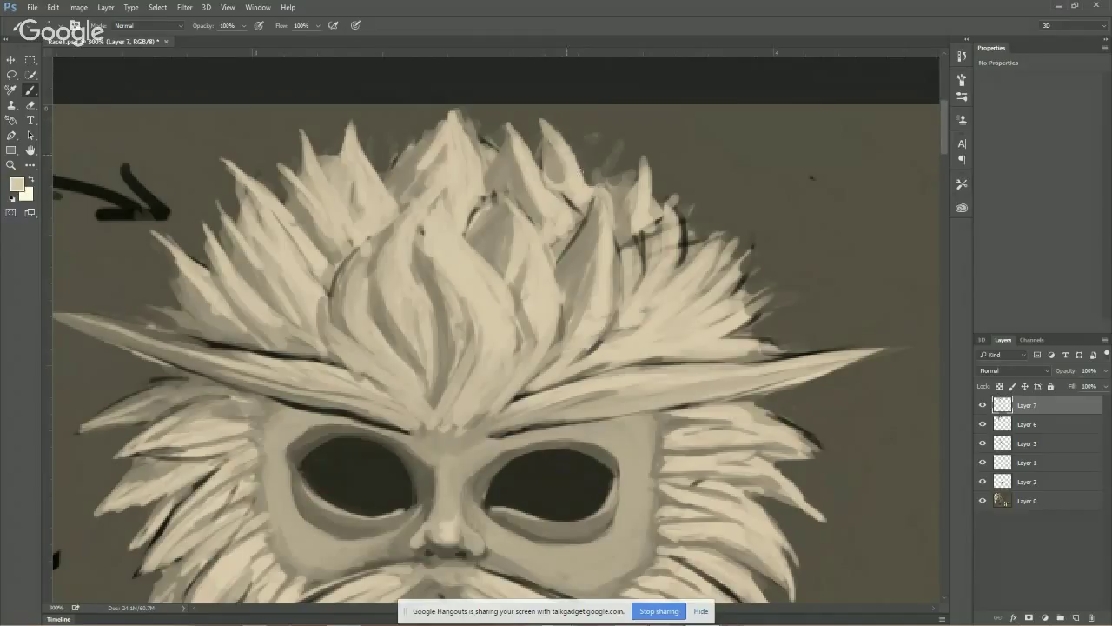
# Paint light pointed strands on the hair's right side, extending the spikes outward above the right brow
pyautogui.moveTo(620, 172)
pyautogui.mouseDown()
pyautogui.moveTo(642, 165)
pyautogui.moveTo(621, 204)
pyautogui.moveTo(643, 157)
pyautogui.moveTo(648, 210)
pyautogui.moveTo(676, 182)
pyautogui.moveTo(685, 228)
pyautogui.moveTo(584, 165)
pyautogui.mouseUp()
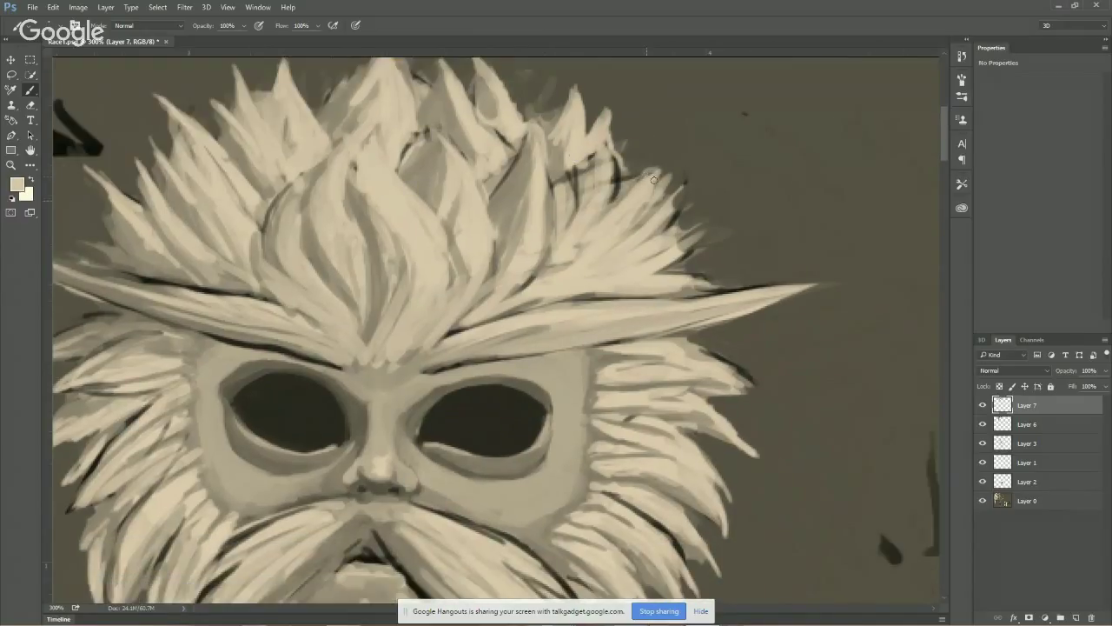
pyautogui.moveTo(647, 195)
pyautogui.mouseDown()
pyautogui.moveTo(661, 165)
pyautogui.moveTo(642, 231)
pyautogui.moveTo(688, 228)
pyautogui.moveTo(661, 255)
pyautogui.moveTo(702, 245)
pyautogui.moveTo(712, 223)
pyautogui.mouseUp()
pyautogui.moveTo(661, 269); pyautogui.dragTo(735, 257)
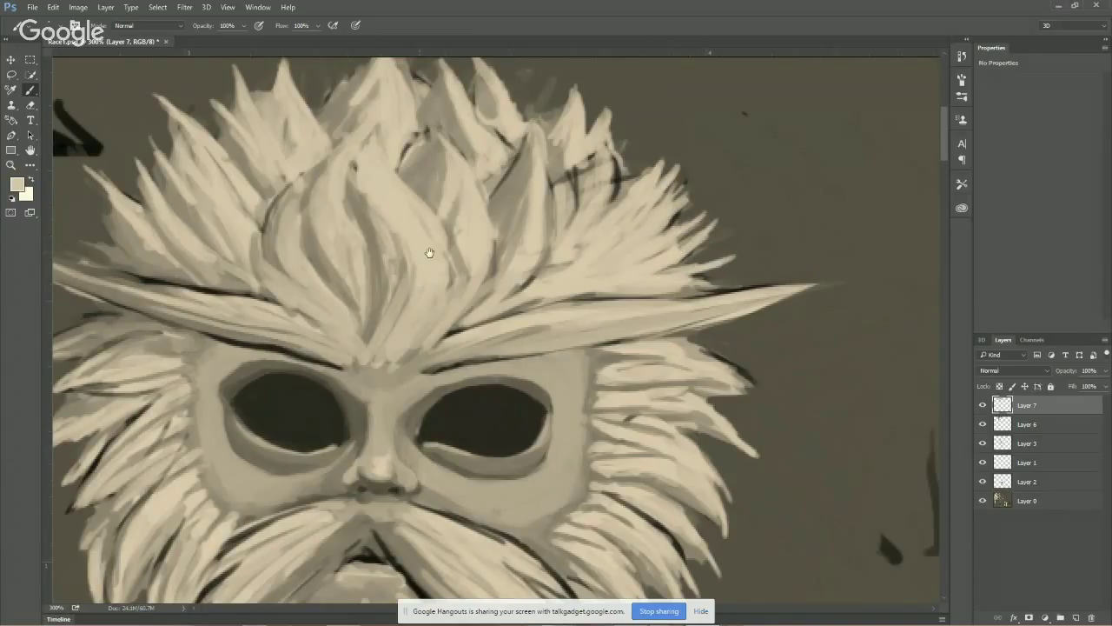
# Paint light strands over the central hair locks down to where the brows meet
pyautogui.moveTo(258, 244)
pyautogui.mouseDown()
pyautogui.moveTo(263, 262)
pyautogui.moveTo(330, 313)
pyautogui.mouseUp()
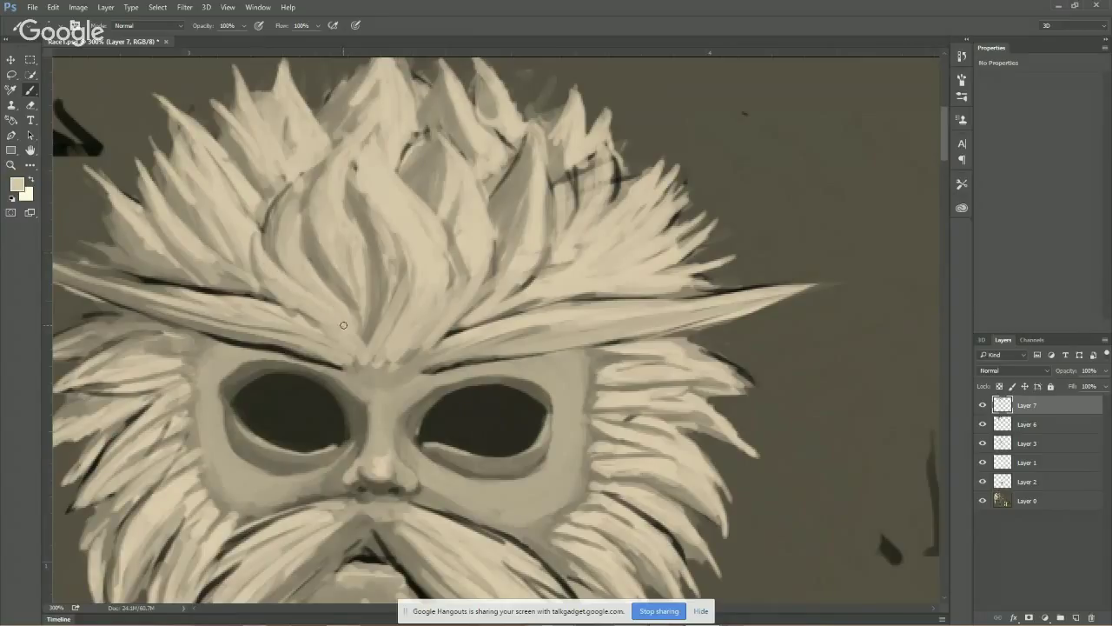
pyautogui.moveTo(282, 230)
pyautogui.mouseDown()
pyautogui.moveTo(365, 325)
pyautogui.moveTo(321, 244)
pyautogui.moveTo(364, 339)
pyautogui.moveTo(357, 248)
pyautogui.moveTo(376, 364)
pyautogui.moveTo(343, 297)
pyautogui.moveTo(358, 367)
pyautogui.moveTo(365, 311)
pyautogui.moveTo(378, 369)
pyautogui.moveTo(418, 260)
pyautogui.mouseUp()
pyautogui.moveTo(403, 332)
pyautogui.mouseDown()
pyautogui.moveTo(450, 274)
pyautogui.moveTo(402, 363)
pyautogui.moveTo(496, 266)
pyautogui.moveTo(489, 293)
pyautogui.mouseUp()
# Sample a grey fur shadow tone and shade the lower edge of the moustache's left half down to its tip
pyautogui.moveTo(373, 404); pyautogui.dragTo(387, 304)
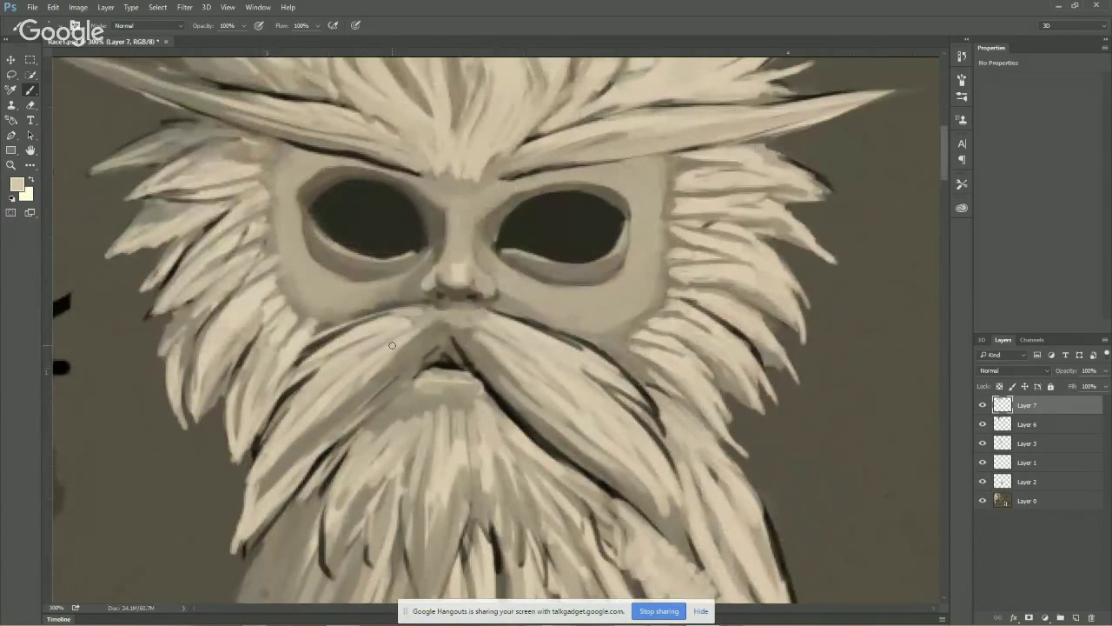
pyautogui.keyDown('alt'); pyautogui.click(411, 382); pyautogui.keyUp('alt')
pyautogui.moveTo(306, 411)
pyautogui.mouseDown()
pyautogui.moveTo(265, 465)
pyautogui.moveTo(247, 532)
pyautogui.mouseUp()
pyautogui.moveTo(309, 452); pyautogui.dragTo(247, 534)
pyautogui.moveTo(343, 426); pyautogui.dragTo(251, 520)
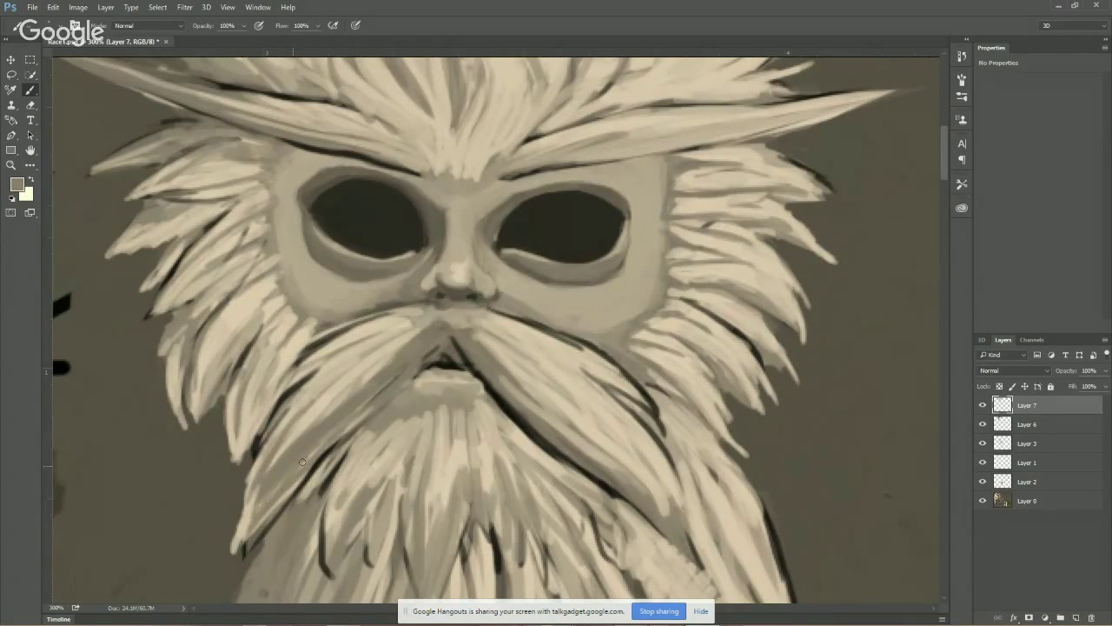
pyautogui.moveTo(303, 462); pyautogui.dragTo(241, 532)
pyautogui.moveTo(280, 491); pyautogui.dragTo(236, 549)
pyautogui.moveTo(272, 456)
pyautogui.mouseDown()
pyautogui.moveTo(326, 401)
pyautogui.moveTo(282, 451)
pyautogui.mouseUp()
# Sample a lighter fur tone and paint strands over the moustache's left half and across its centre under the nose
pyautogui.keyDown('alt'); pyautogui.click(335, 376); pyautogui.keyUp('alt')
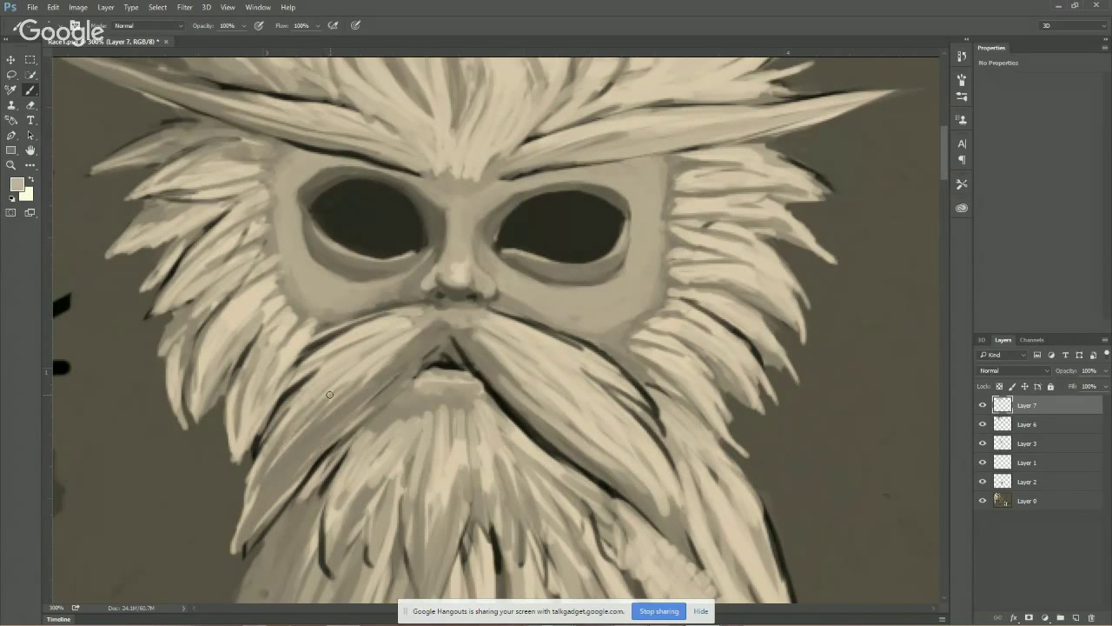
pyautogui.moveTo(358, 382)
pyautogui.mouseDown()
pyautogui.moveTo(291, 454)
pyautogui.moveTo(384, 374)
pyautogui.mouseUp()
pyautogui.moveTo(330, 418); pyautogui.dragTo(407, 351)
pyautogui.moveTo(362, 382)
pyautogui.mouseDown()
pyautogui.moveTo(440, 321)
pyautogui.moveTo(276, 492)
pyautogui.mouseUp()
pyautogui.moveTo(295, 448)
pyautogui.mouseDown()
pyautogui.moveTo(240, 544)
pyautogui.moveTo(281, 428)
pyautogui.mouseUp()
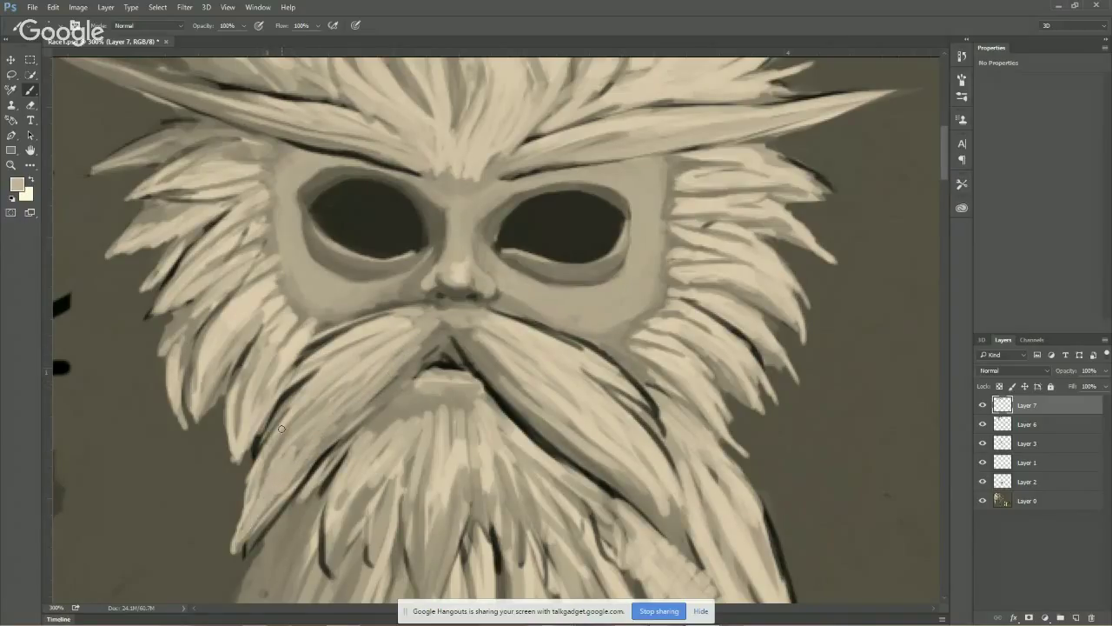
pyautogui.moveTo(260, 485); pyautogui.dragTo(304, 416)
pyautogui.moveTo(422, 344)
pyautogui.mouseDown()
pyautogui.moveTo(398, 387)
pyautogui.moveTo(448, 321)
pyautogui.moveTo(403, 315)
pyautogui.moveTo(440, 301)
pyautogui.moveTo(450, 328)
pyautogui.moveTo(468, 334)
pyautogui.moveTo(485, 318)
pyautogui.moveTo(458, 333)
pyautogui.moveTo(504, 374)
pyautogui.mouseUp()
# Sample dark tones and fill the mouth opening as a clean dark triangle beneath the moustache
pyautogui.keyDown('alt'); pyautogui.click(352, 306); pyautogui.keyUp('alt')
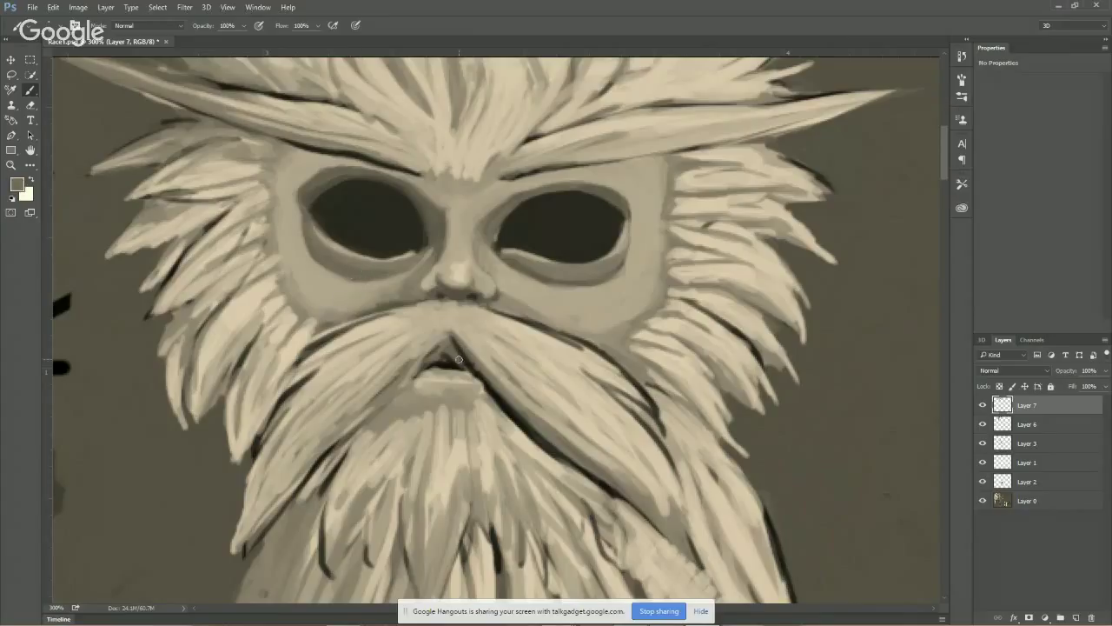
pyautogui.moveTo(440, 356); pyautogui.dragTo(454, 373)
pyautogui.keyDown('alt'); pyautogui.click(469, 366); pyautogui.keyUp('alt')
pyautogui.moveTo(465, 361)
pyautogui.mouseDown()
pyautogui.moveTo(441, 351)
pyautogui.moveTo(462, 352)
pyautogui.moveTo(427, 369)
pyautogui.moveTo(475, 373)
pyautogui.mouseUp()
# Sample grey fur tones and paint thin shadow strands along the moustache's left half
pyautogui.keyDown('alt'); pyautogui.click(444, 341); pyautogui.keyUp('alt')
pyautogui.moveTo(444, 341)
pyautogui.mouseDown()
pyautogui.moveTo(415, 372)
pyautogui.moveTo(387, 378)
pyautogui.mouseUp()
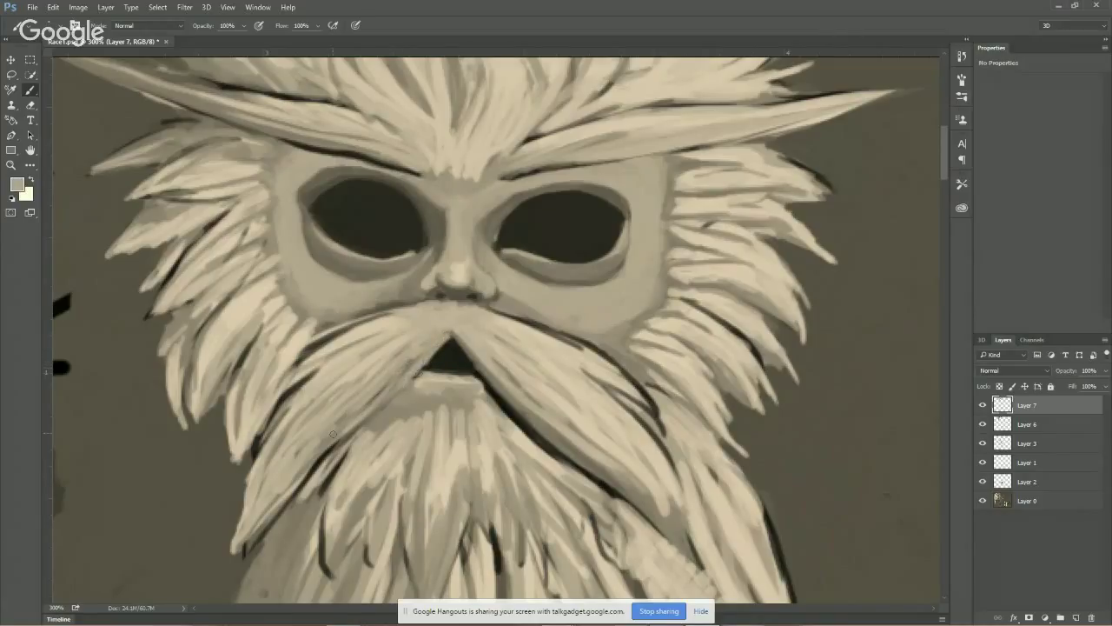
pyautogui.keyDown('alt'); pyautogui.click(292, 400); pyautogui.keyUp('alt')
pyautogui.moveTo(267, 504)
pyautogui.mouseDown()
pyautogui.moveTo(249, 531)
pyautogui.moveTo(301, 463)
pyautogui.mouseUp()
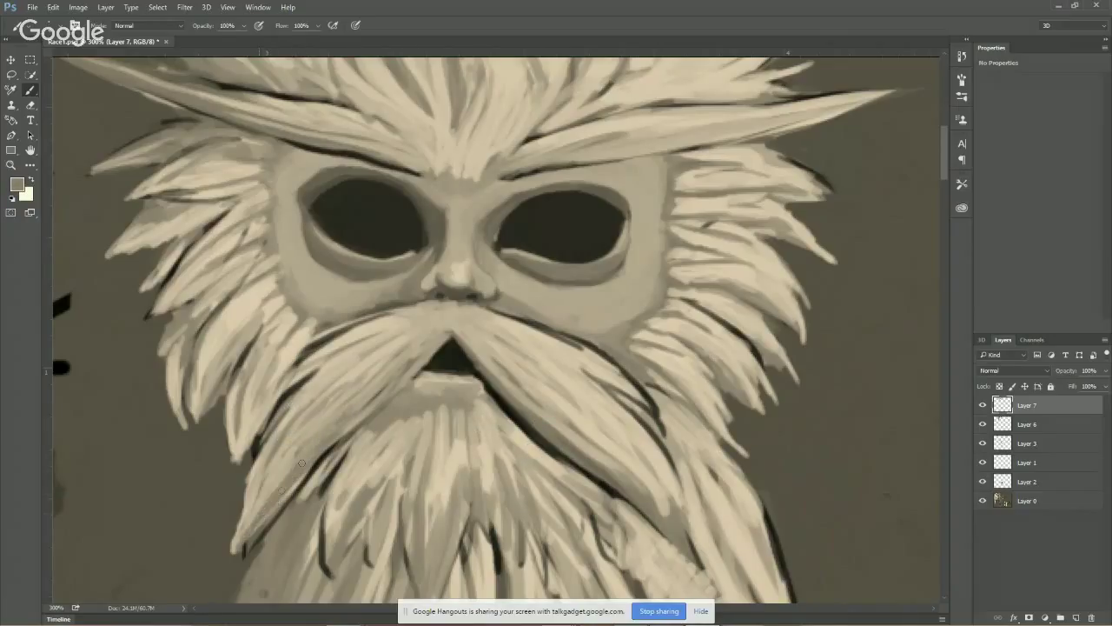
pyautogui.moveTo(337, 416)
pyautogui.mouseDown()
pyautogui.moveTo(261, 505)
pyautogui.moveTo(287, 447)
pyautogui.moveTo(247, 513)
pyautogui.moveTo(298, 446)
pyautogui.moveTo(244, 521)
pyautogui.moveTo(365, 374)
pyautogui.moveTo(263, 459)
pyautogui.moveTo(283, 413)
pyautogui.moveTo(349, 363)
pyautogui.mouseUp()
# Paint grey shadow strokes over the left cheek's upper tufts and at the roots of the right cheek's fur beside the eye
pyautogui.moveTo(349, 363)
pyautogui.mouseDown()
pyautogui.moveTo(233, 436)
pyautogui.moveTo(259, 376)
pyautogui.moveTo(276, 386)
pyautogui.moveTo(246, 444)
pyautogui.moveTo(270, 369)
pyautogui.moveTo(239, 387)
pyautogui.moveTo(237, 419)
pyautogui.moveTo(222, 365)
pyautogui.moveTo(206, 396)
pyautogui.moveTo(217, 330)
pyautogui.moveTo(209, 395)
pyautogui.moveTo(177, 348)
pyautogui.moveTo(179, 299)
pyautogui.moveTo(165, 304)
pyautogui.moveTo(256, 255)
pyautogui.mouseUp()
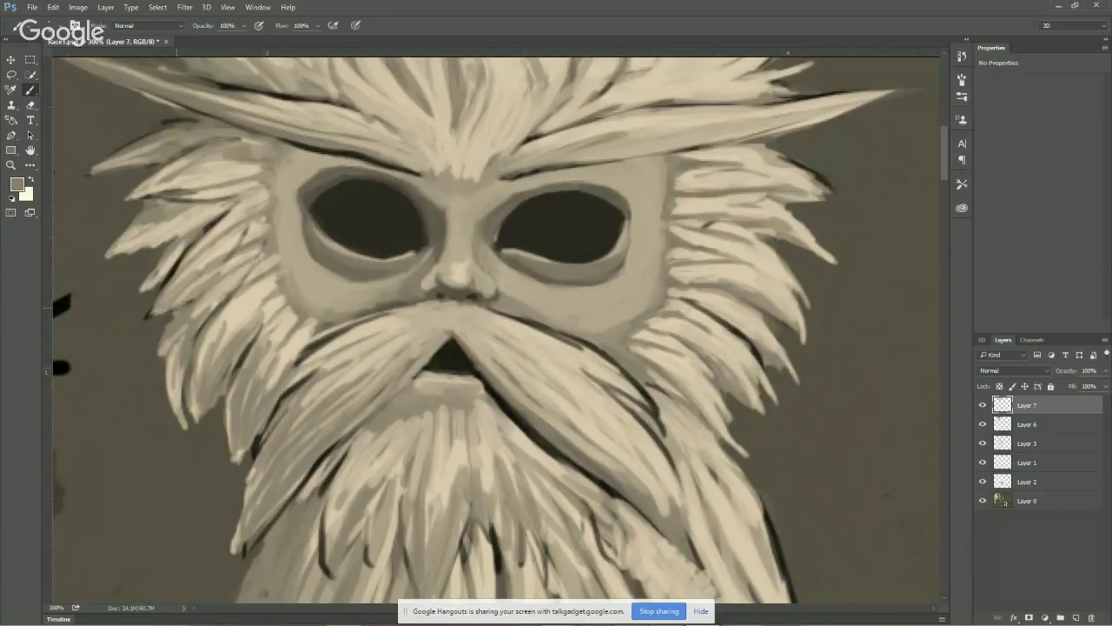
pyautogui.moveTo(122, 240); pyautogui.dragTo(229, 210)
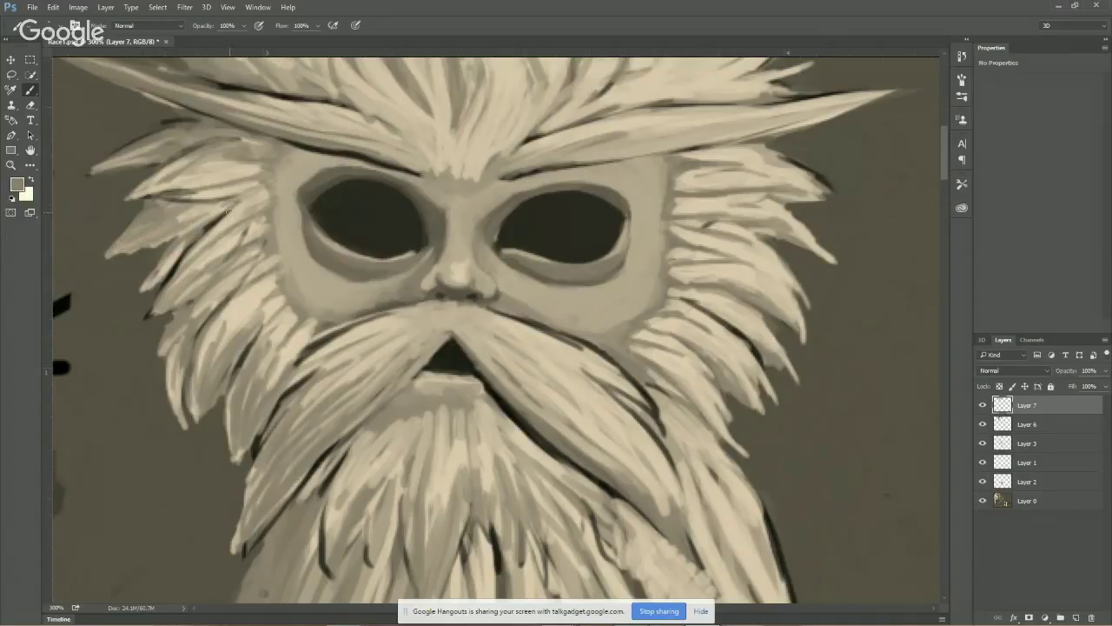
pyautogui.moveTo(157, 180)
pyautogui.mouseDown()
pyautogui.moveTo(178, 165)
pyautogui.moveTo(141, 193)
pyautogui.moveTo(222, 158)
pyautogui.moveTo(188, 187)
pyautogui.mouseUp()
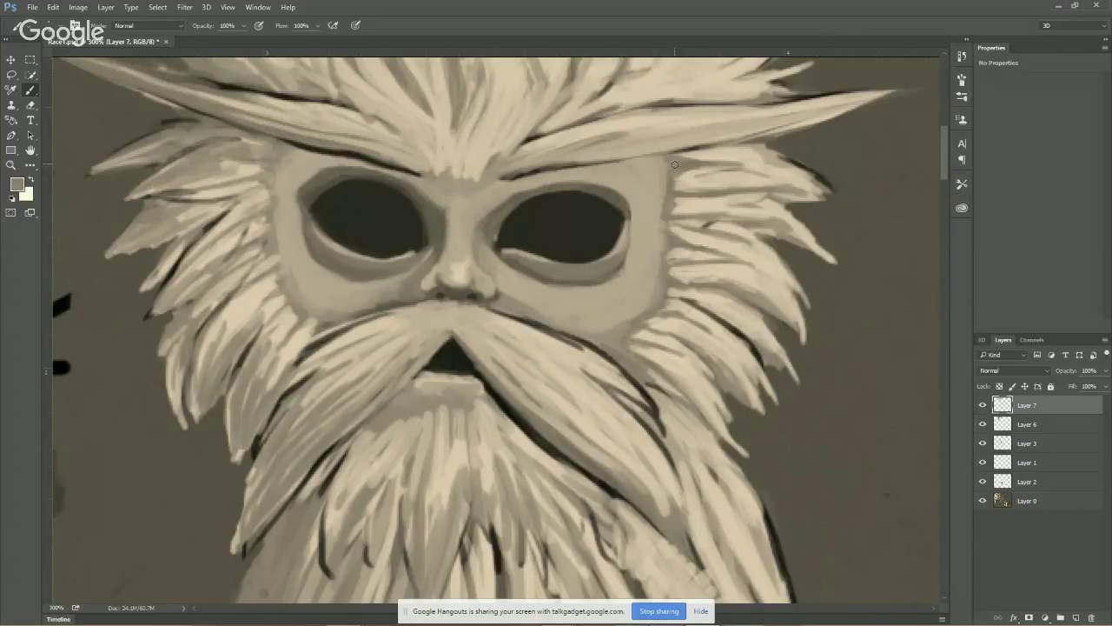
pyautogui.moveTo(681, 161); pyautogui.dragTo(680, 166)
pyautogui.moveTo(685, 184)
pyautogui.mouseDown()
pyautogui.moveTo(665, 204)
pyautogui.moveTo(797, 223)
pyautogui.moveTo(715, 251)
pyautogui.moveTo(672, 230)
pyautogui.moveTo(687, 228)
pyautogui.moveTo(700, 255)
pyautogui.moveTo(683, 252)
pyautogui.moveTo(675, 281)
pyautogui.moveTo(733, 300)
pyautogui.mouseUp()
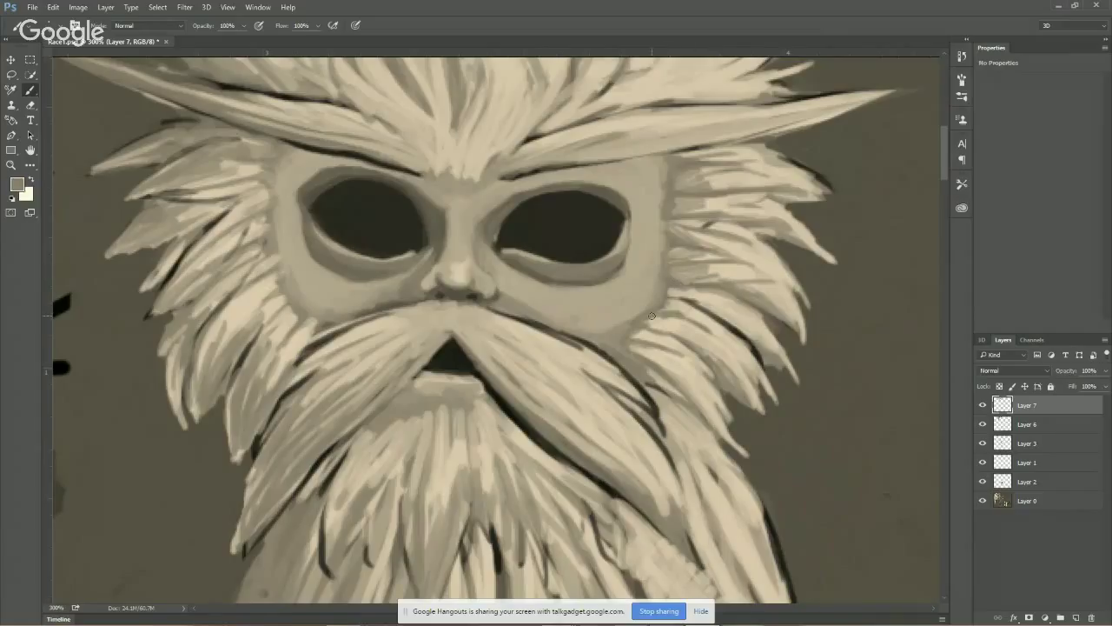
# Sample a dark brown-grey tone and paint thin shadow strands down the beard's right side below the moustache tip
pyautogui.click(11, 164)
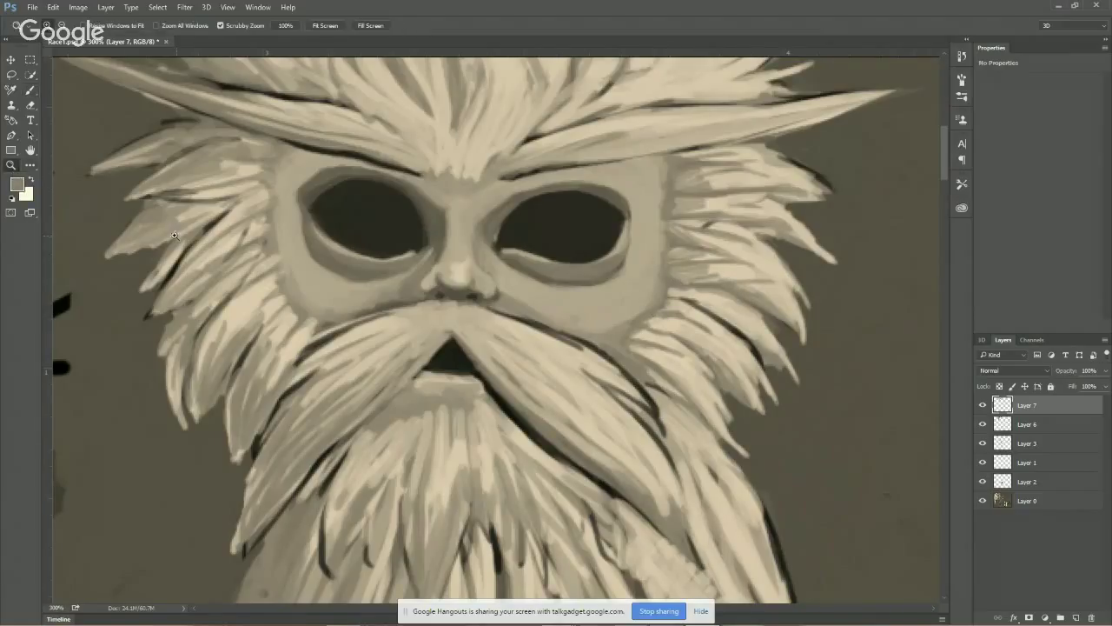
pyautogui.keyDown('alt'); pyautogui.click(206, 232); pyautogui.keyUp('alt')
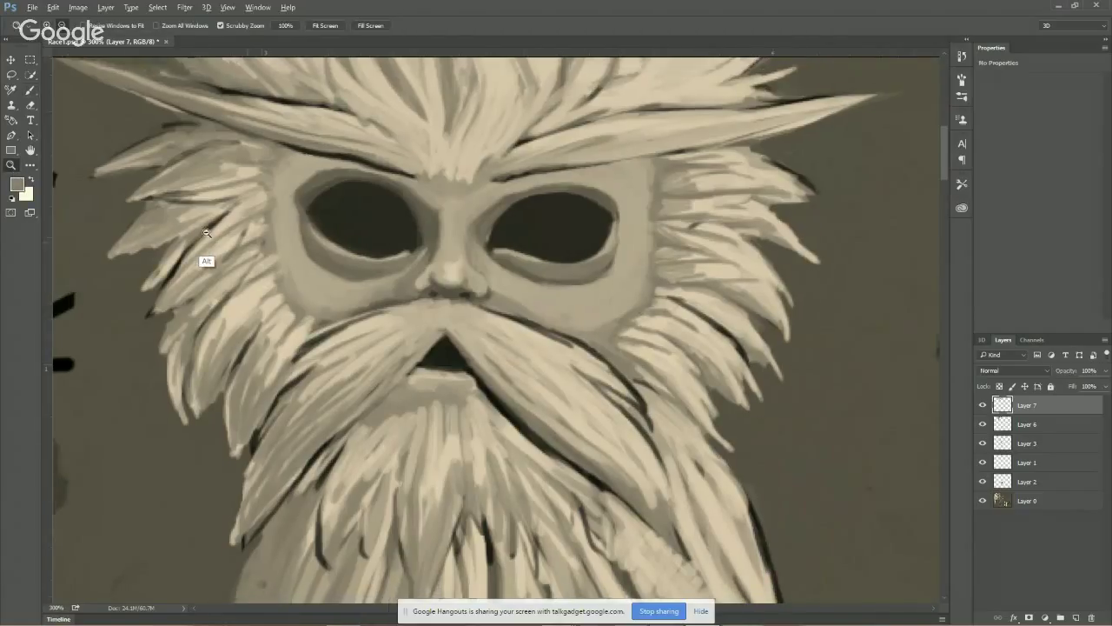
pyautogui.scroll(-5, 368, 363)
pyautogui.scroll(4, 334, 315)
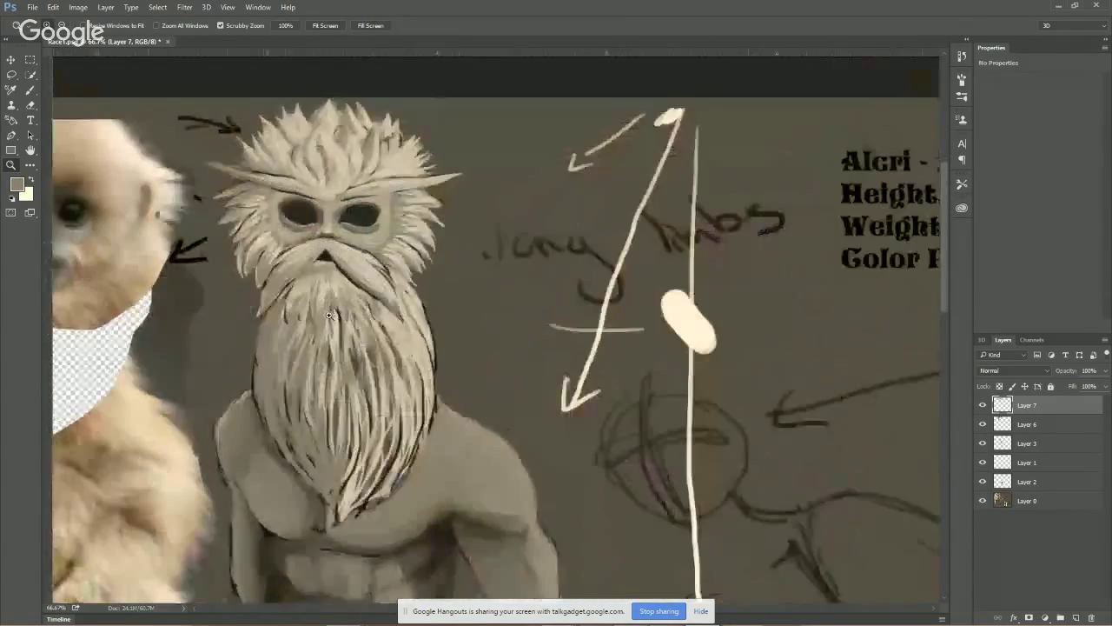
pyautogui.scroll(2, 319, 278)
pyautogui.scroll(-2, 506, 351)
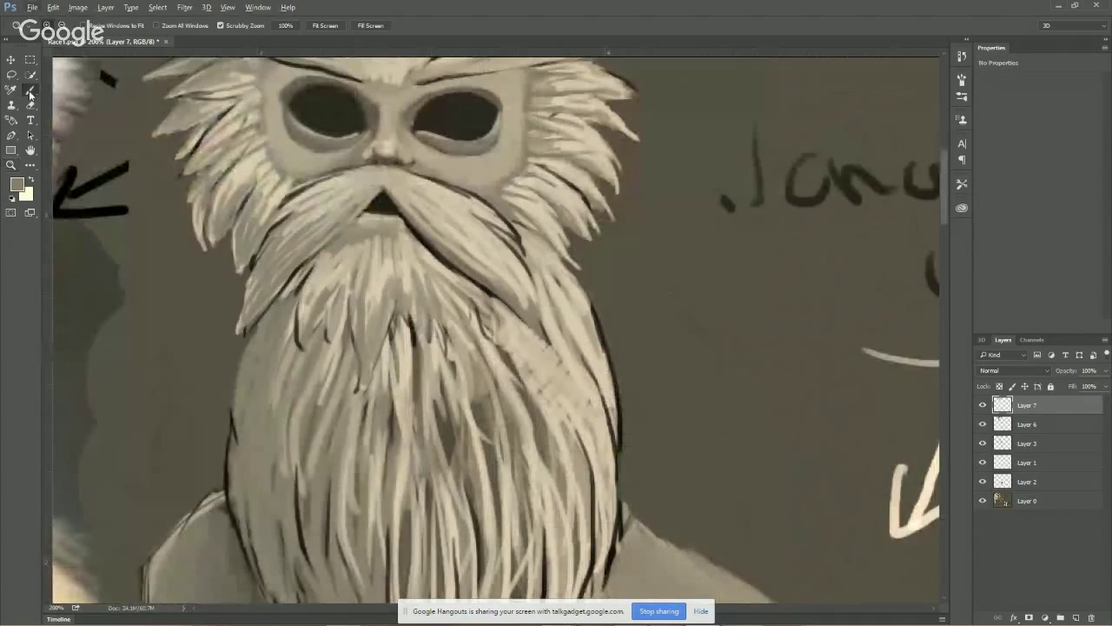
pyautogui.press('b')
pyautogui.keyDown('alt'); pyautogui.click(513, 354); pyautogui.keyUp('alt')
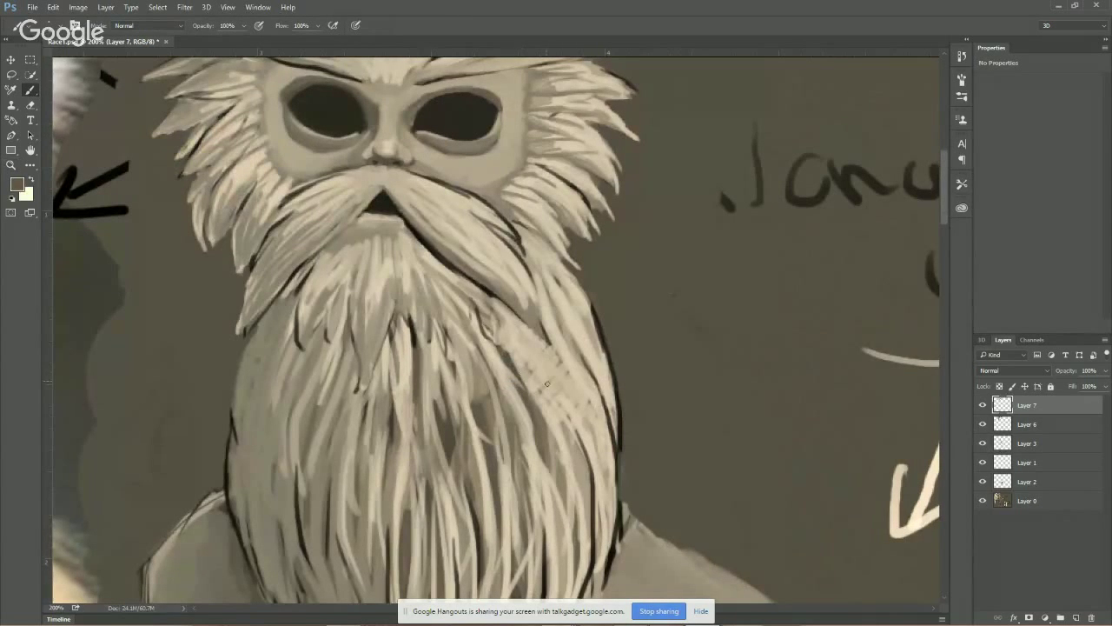
pyautogui.moveTo(515, 341); pyautogui.dragTo(575, 433)
pyautogui.moveTo(551, 397); pyautogui.dragTo(587, 445)
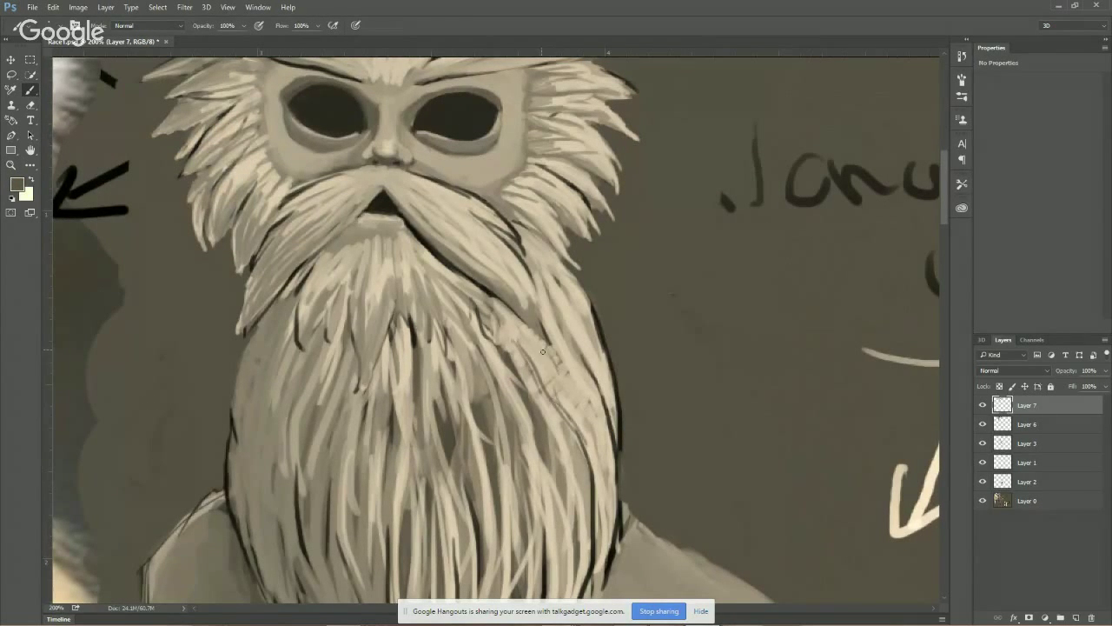
pyautogui.moveTo(535, 341)
pyautogui.mouseDown()
pyautogui.moveTo(561, 398)
pyautogui.moveTo(606, 445)
pyautogui.mouseUp()
pyautogui.moveTo(579, 402)
pyautogui.mouseDown()
pyautogui.moveTo(607, 490)
pyautogui.moveTo(607, 480)
pyautogui.mouseUp()
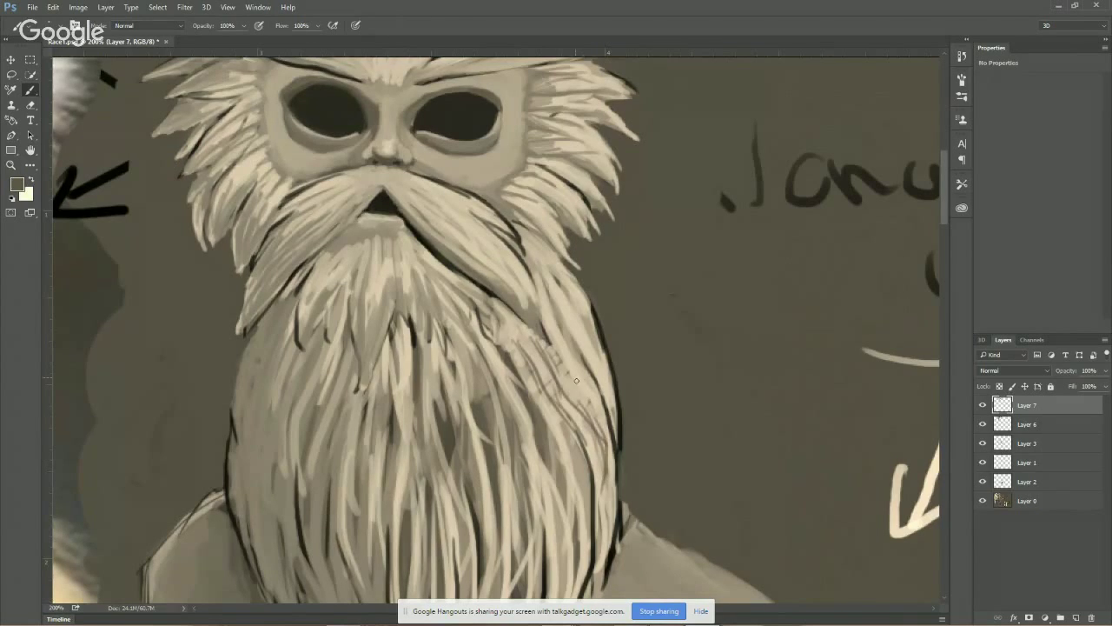
pyautogui.moveTo(564, 339)
pyautogui.mouseDown()
pyautogui.moveTo(605, 508)
pyautogui.moveTo(612, 477)
pyautogui.moveTo(594, 573)
pyautogui.mouseUp()
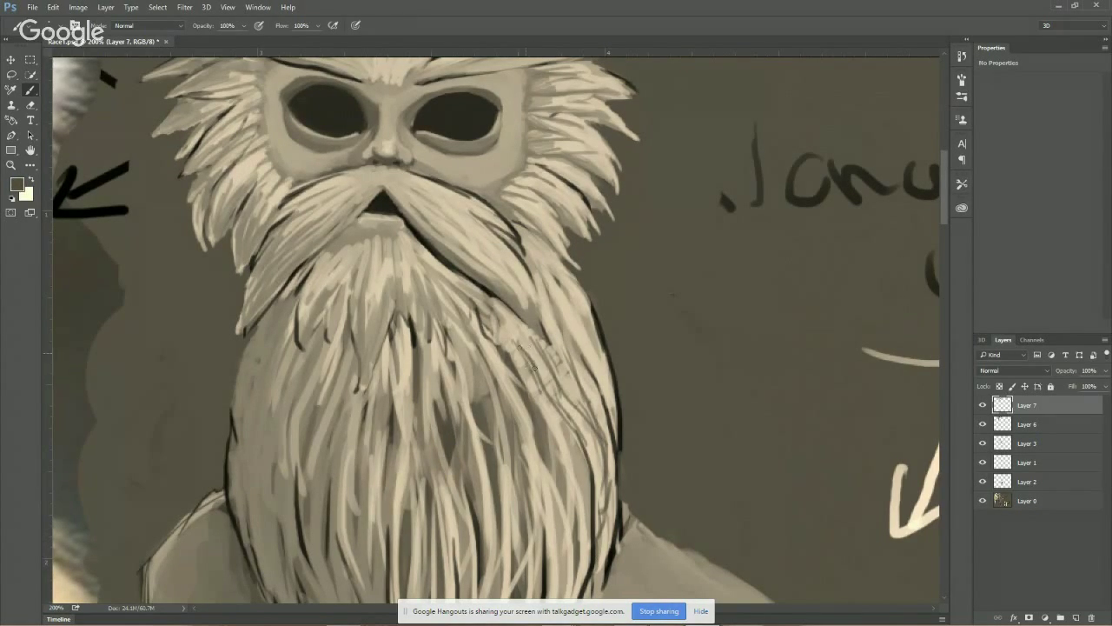
pyautogui.moveTo(518, 344); pyautogui.dragTo(561, 415)
pyautogui.moveTo(532, 376); pyautogui.dragTo(586, 466)
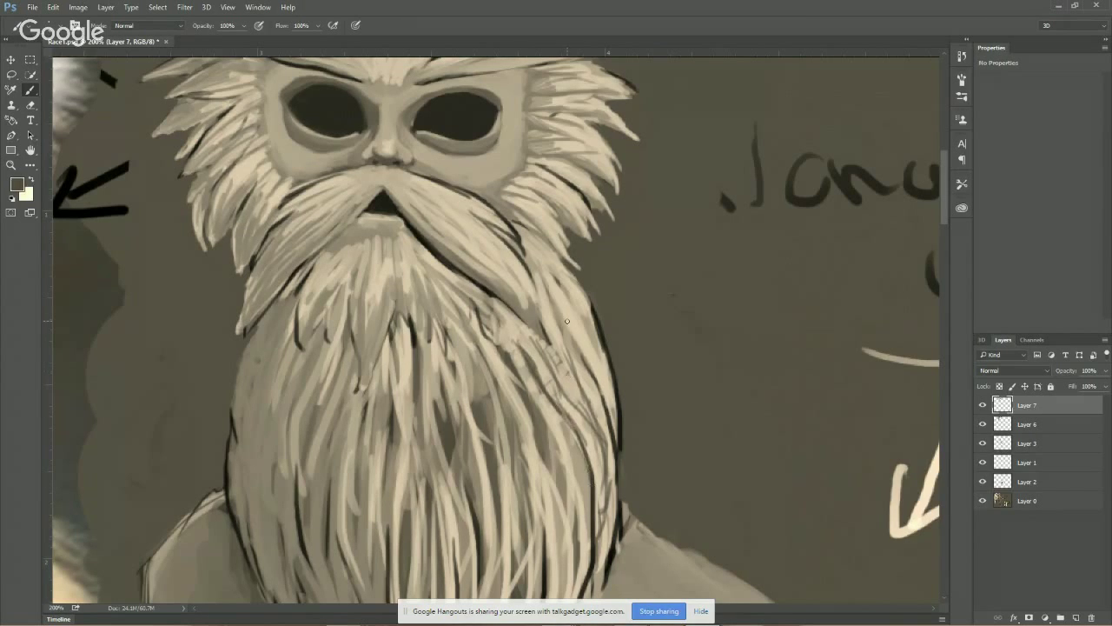
pyautogui.moveTo(561, 330); pyautogui.dragTo(584, 441)
# Paint a thin dark strand down the beard's upper left side beneath the moustache
pyautogui.moveTo(341, 331); pyautogui.dragTo(397, 377)
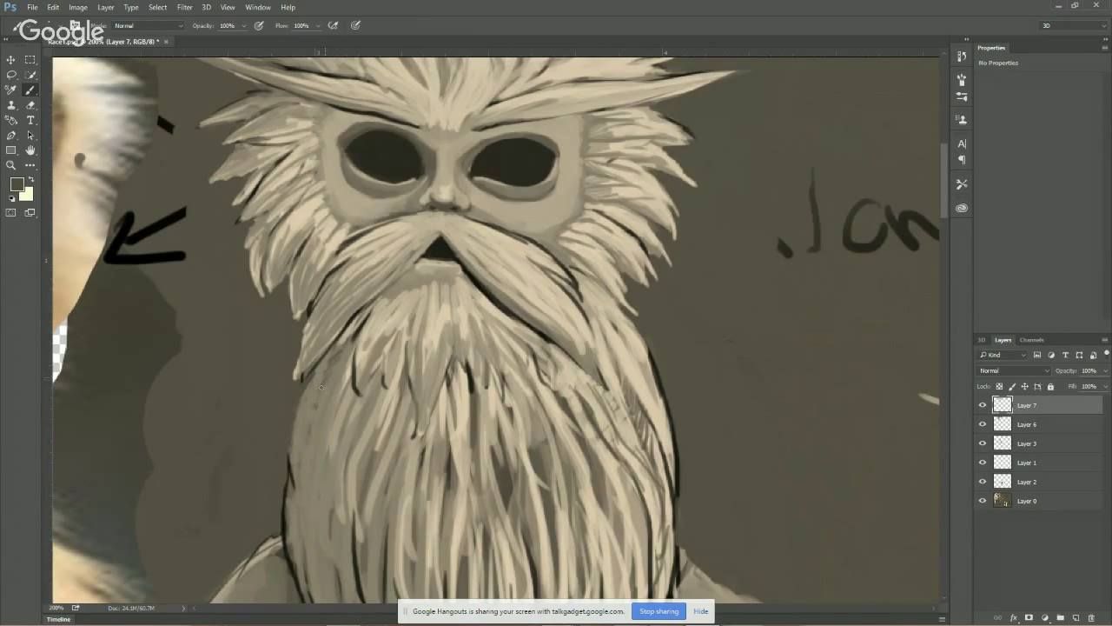
pyautogui.moveTo(320, 386)
pyautogui.mouseDown()
pyautogui.moveTo(304, 448)
pyautogui.moveTo(306, 515)
pyautogui.mouseUp()
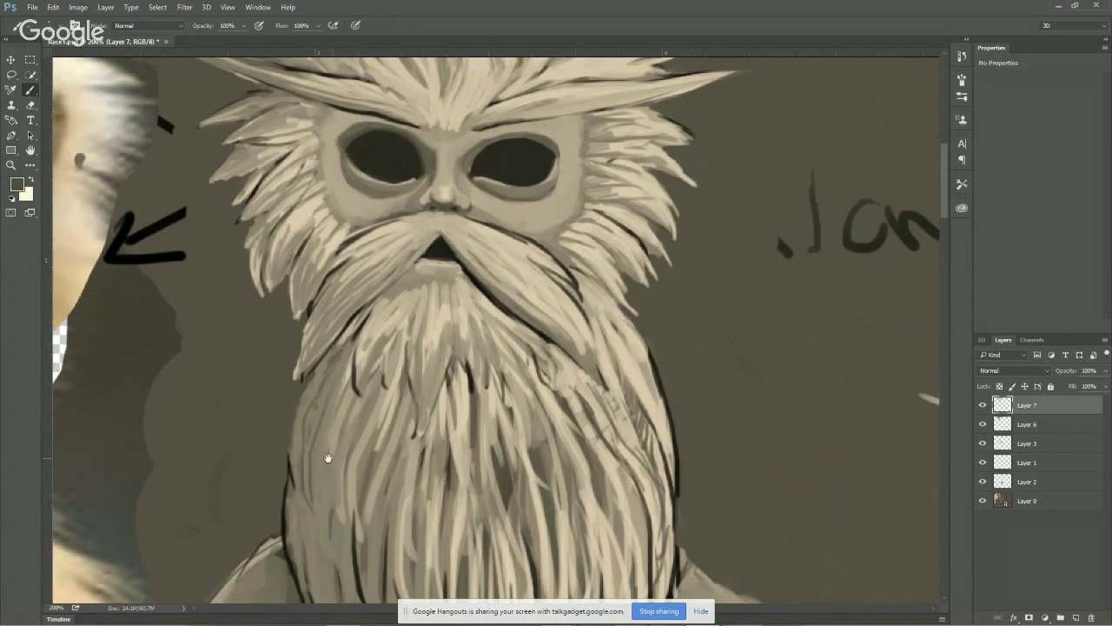
pyautogui.moveTo(323, 457); pyautogui.dragTo(309, 422)
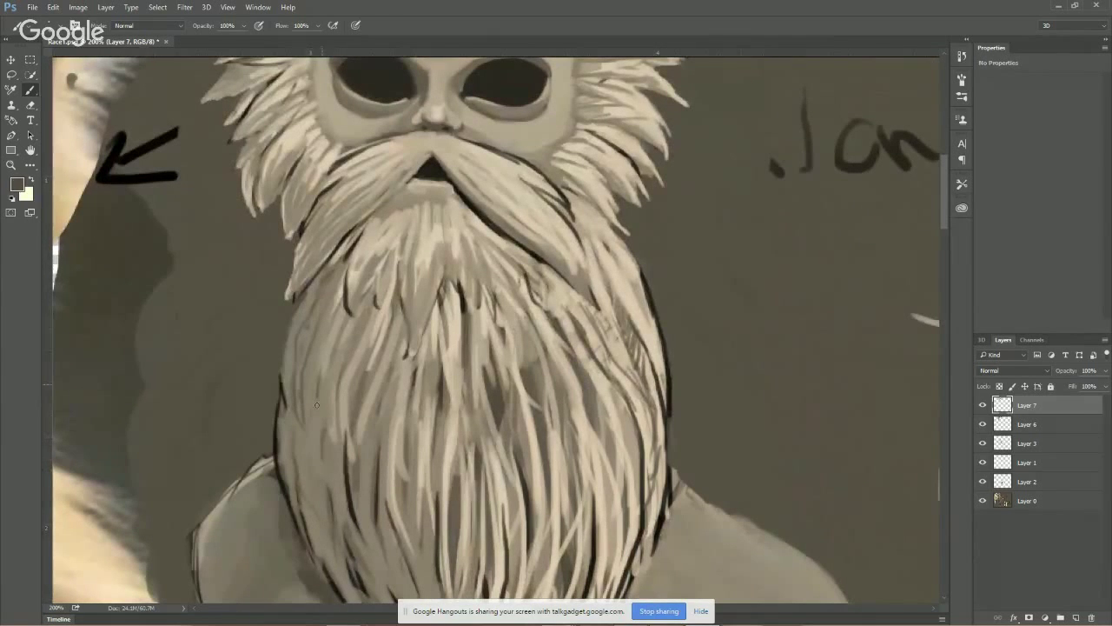
# Add a new layer, set the foreground colour to light grey b0b0b0 and paint a curved highlight across the upper part of each eye
pyautogui.moveTo(361, 252)
pyautogui.mouseDown()
pyautogui.moveTo(337, 235)
pyautogui.moveTo(387, 262)
pyautogui.moveTo(704, 283)
pyautogui.moveTo(685, 302)
pyautogui.mouseUp()
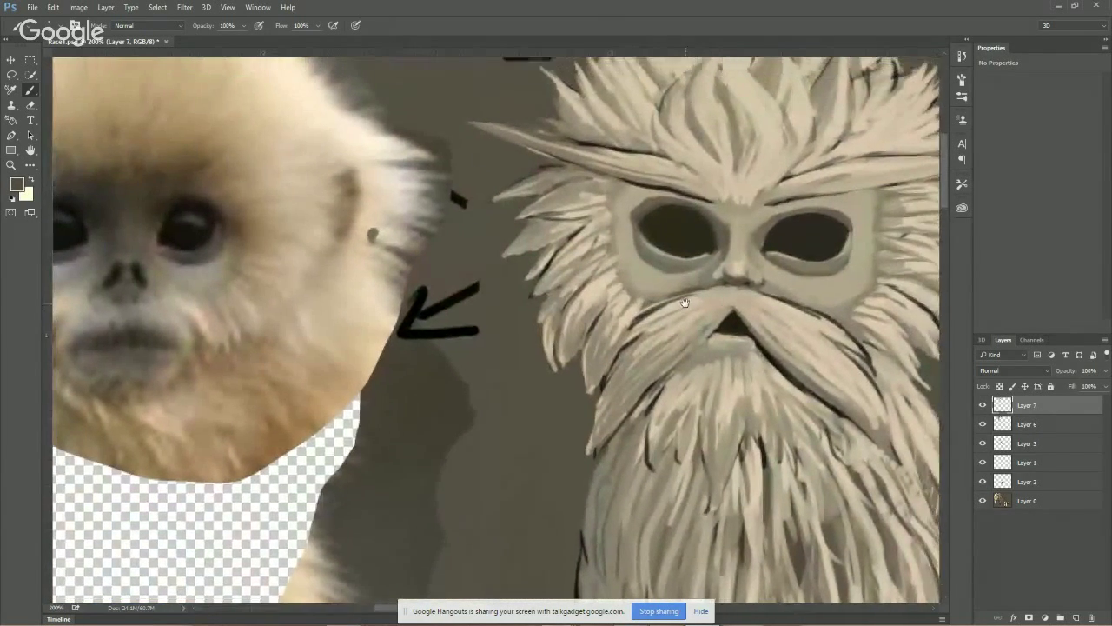
pyautogui.click(1078, 617)
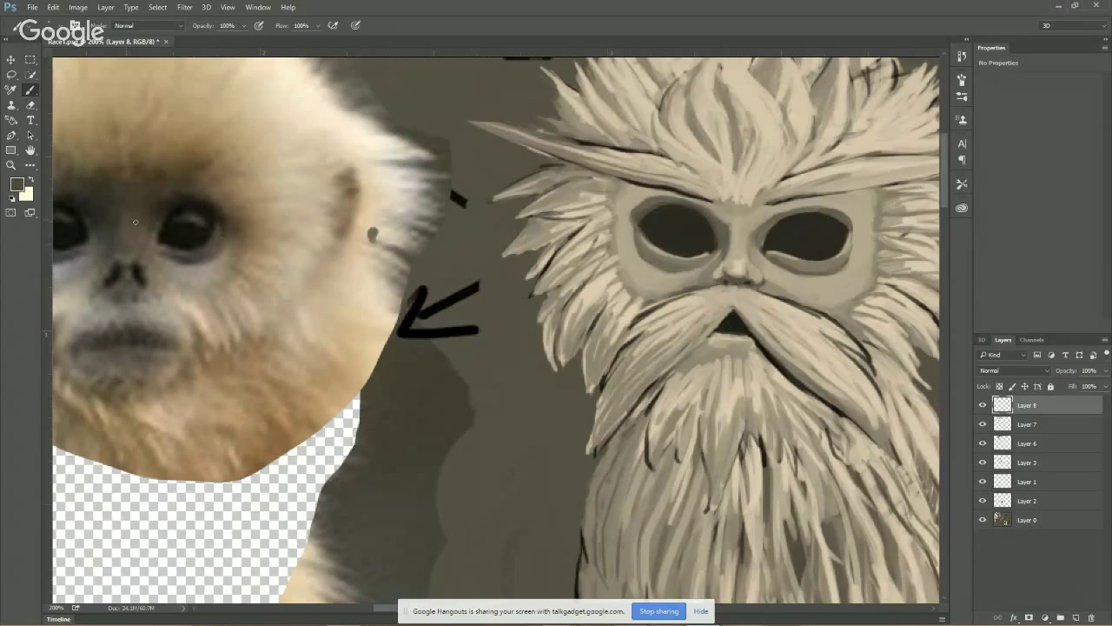
pyautogui.click(17, 183)
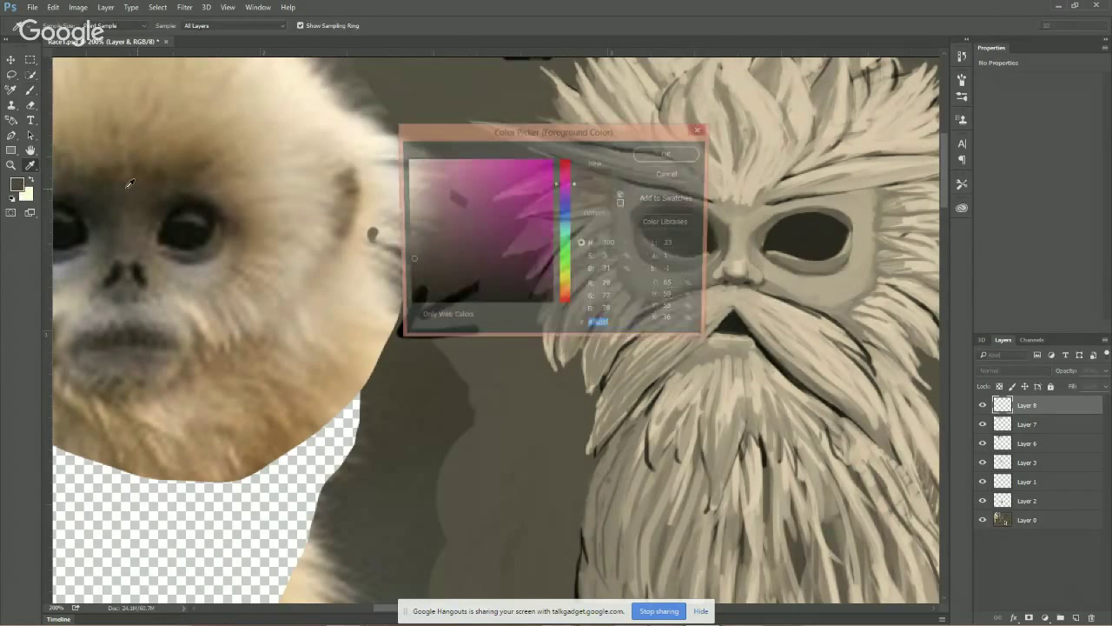
pyautogui.click(665, 154)
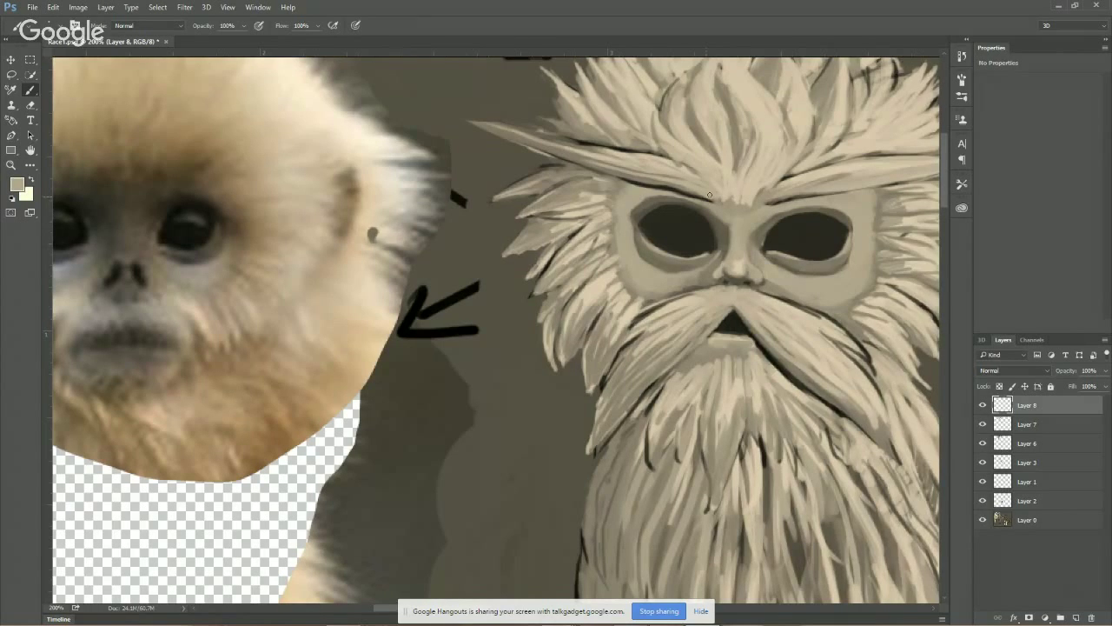
pyautogui.moveTo(650, 214); pyautogui.dragTo(703, 222)
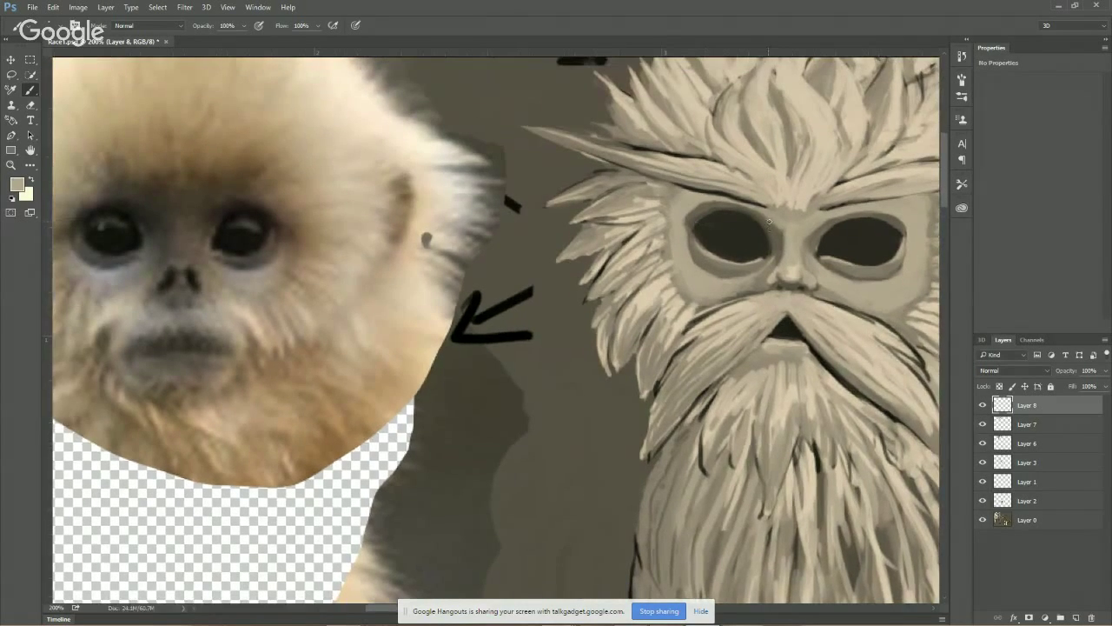
pyautogui.press('p')
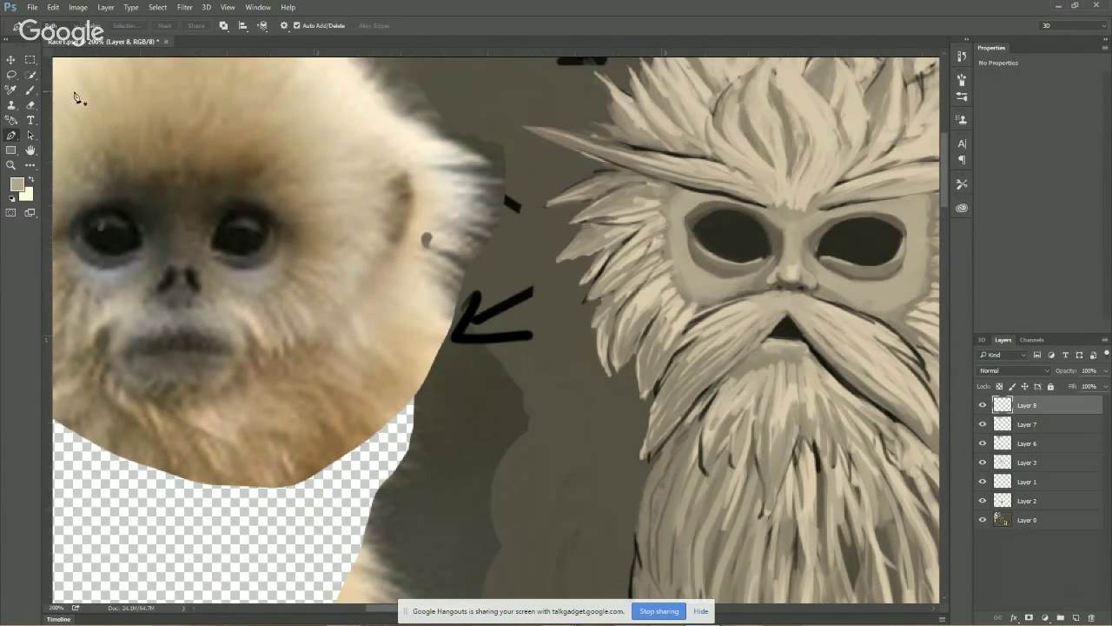
pyautogui.click(30, 90)
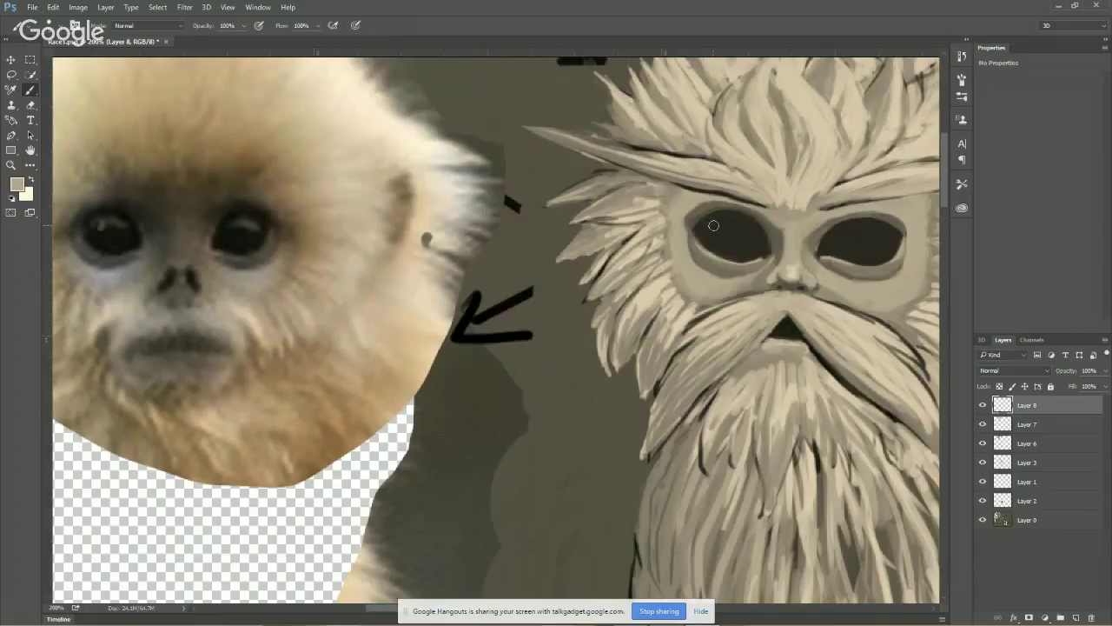
pyautogui.moveTo(706, 227); pyautogui.dragTo(752, 232)
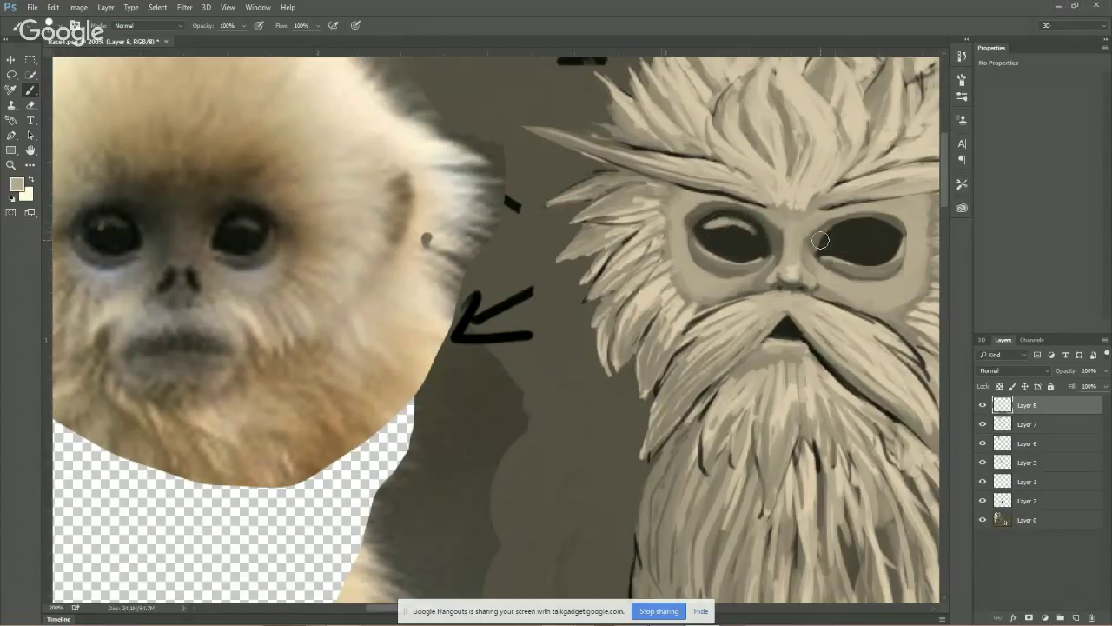
pyautogui.moveTo(832, 236); pyautogui.dragTo(886, 231)
# Set the foreground colour to dark red 663a3a and paint a reddish reflection in the lower part of both eyes
pyautogui.click(17, 185)
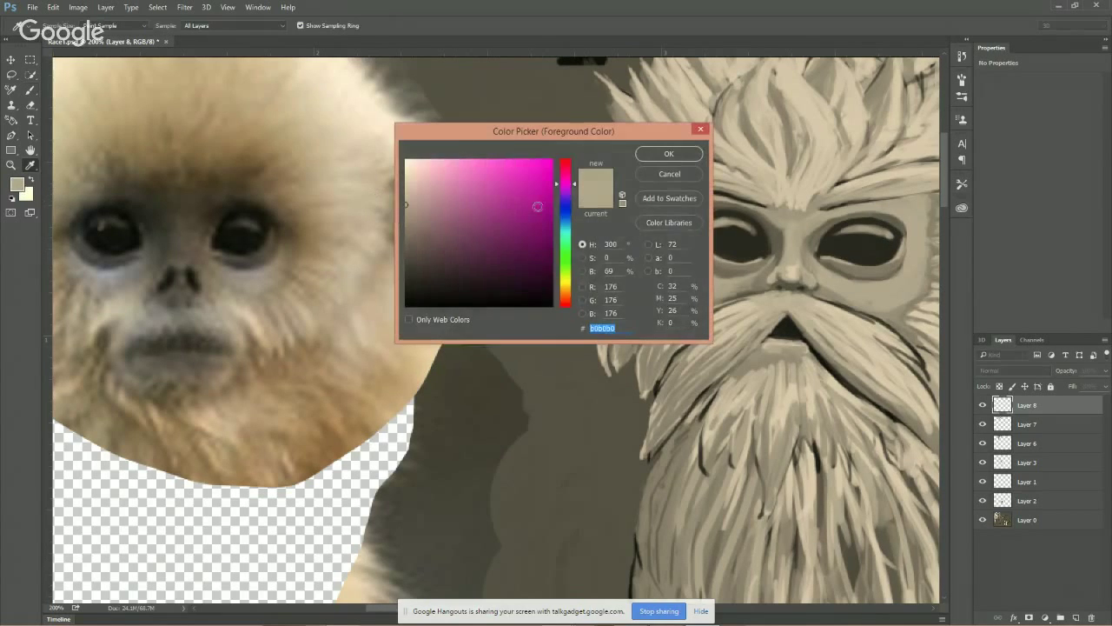
pyautogui.moveTo(481, 169)
pyautogui.mouseDown()
pyautogui.moveTo(435, 213)
pyautogui.moveTo(469, 248)
pyautogui.mouseUp()
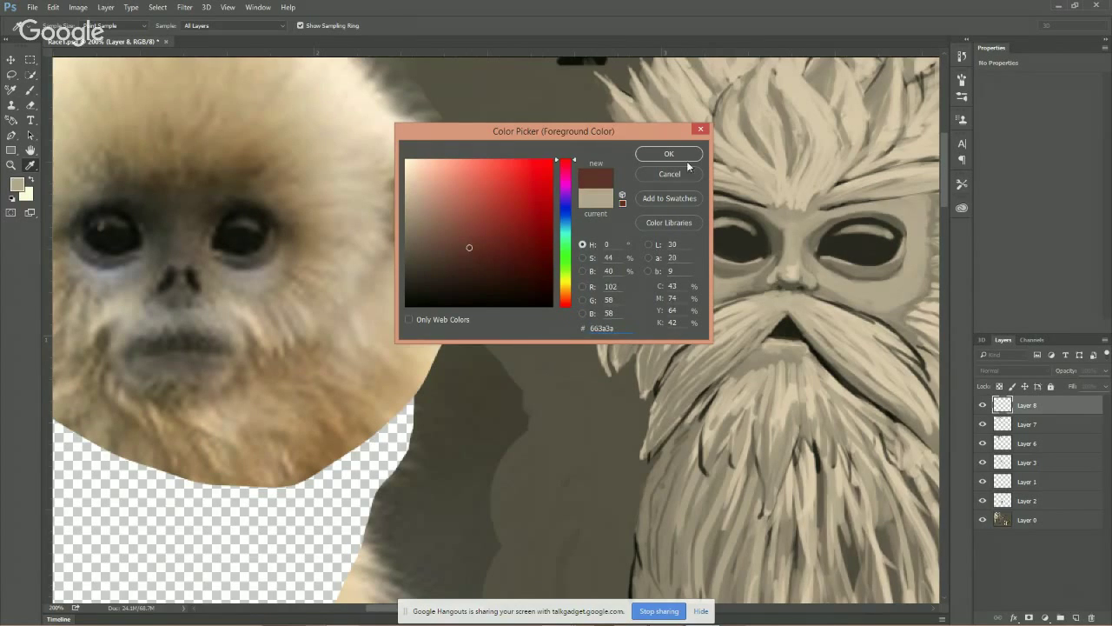
pyautogui.click(669, 154)
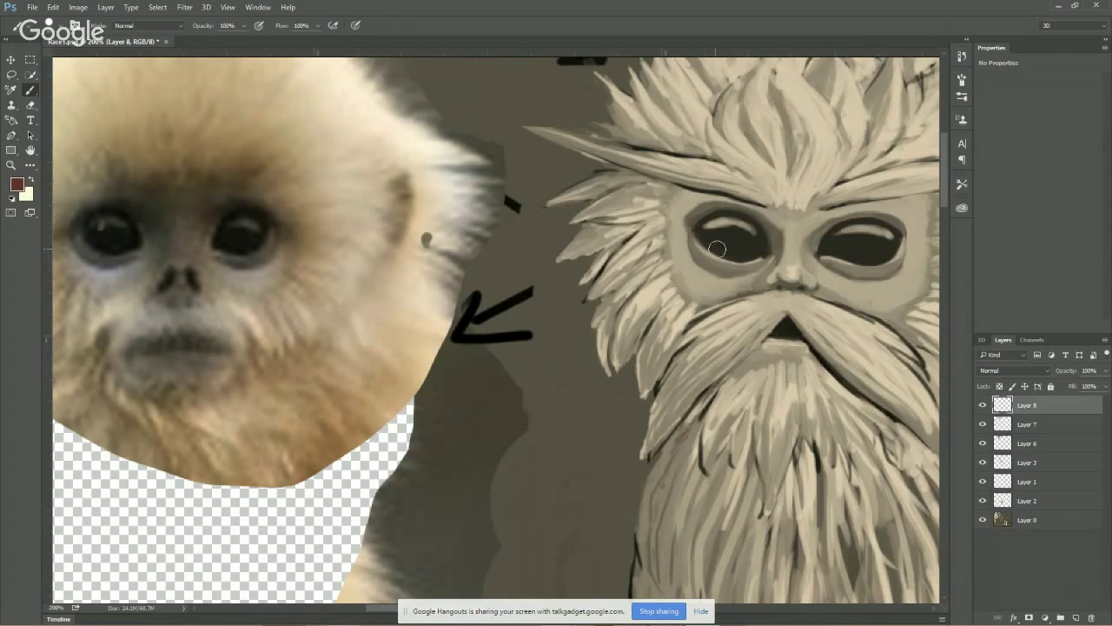
pyautogui.moveTo(728, 252)
pyautogui.mouseDown()
pyautogui.moveTo(711, 247)
pyautogui.moveTo(754, 244)
pyautogui.moveTo(735, 254)
pyautogui.mouseUp()
pyautogui.moveTo(858, 254)
pyautogui.mouseDown()
pyautogui.moveTo(889, 246)
pyautogui.moveTo(844, 248)
pyautogui.moveTo(884, 252)
pyautogui.moveTo(895, 236)
pyautogui.mouseUp()
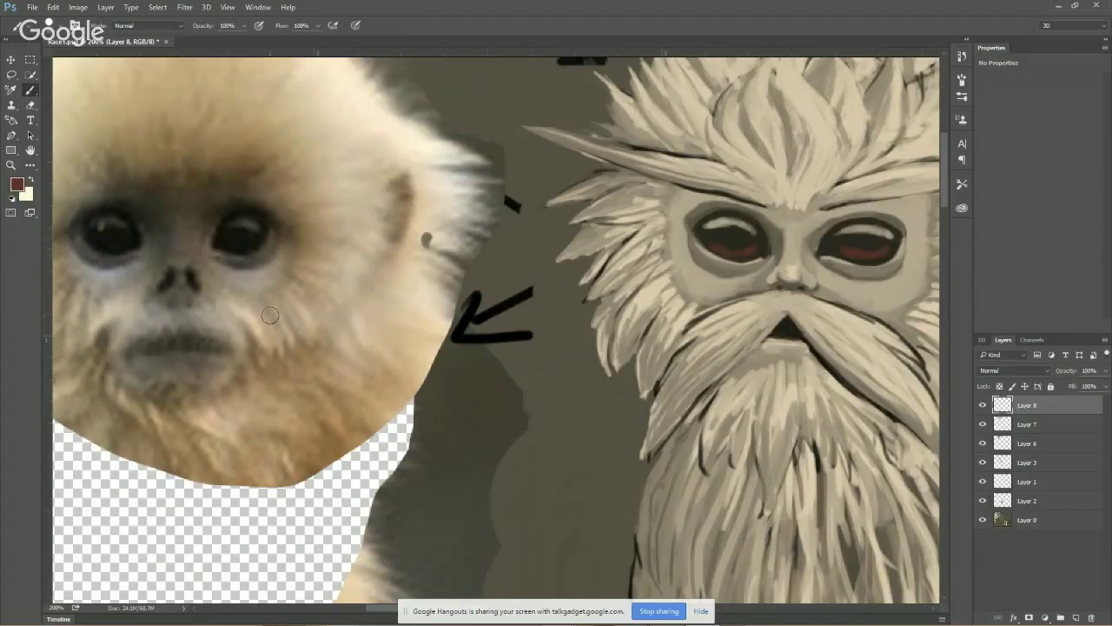
# Outline the character's right-hand eye with a freehand Lasso selection and flatten the image into one layer
pyautogui.press('z')
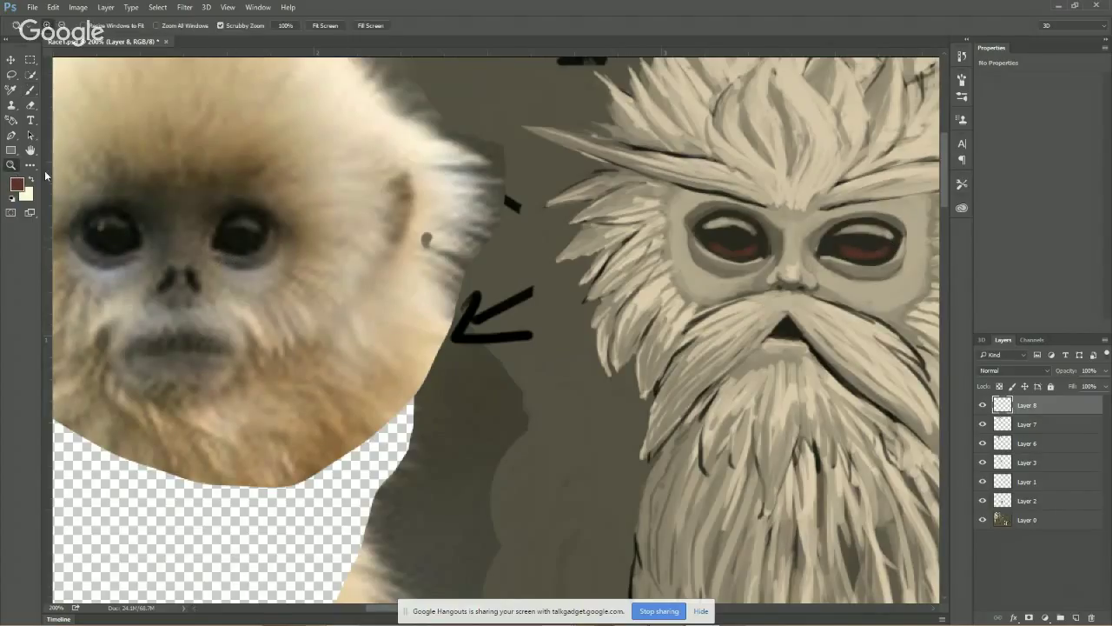
pyautogui.keyDown('alt'); pyautogui.click(250, 243); pyautogui.keyUp('alt')
pyautogui.keyDown('alt'); pyautogui.click(287, 258); pyautogui.keyUp('alt')
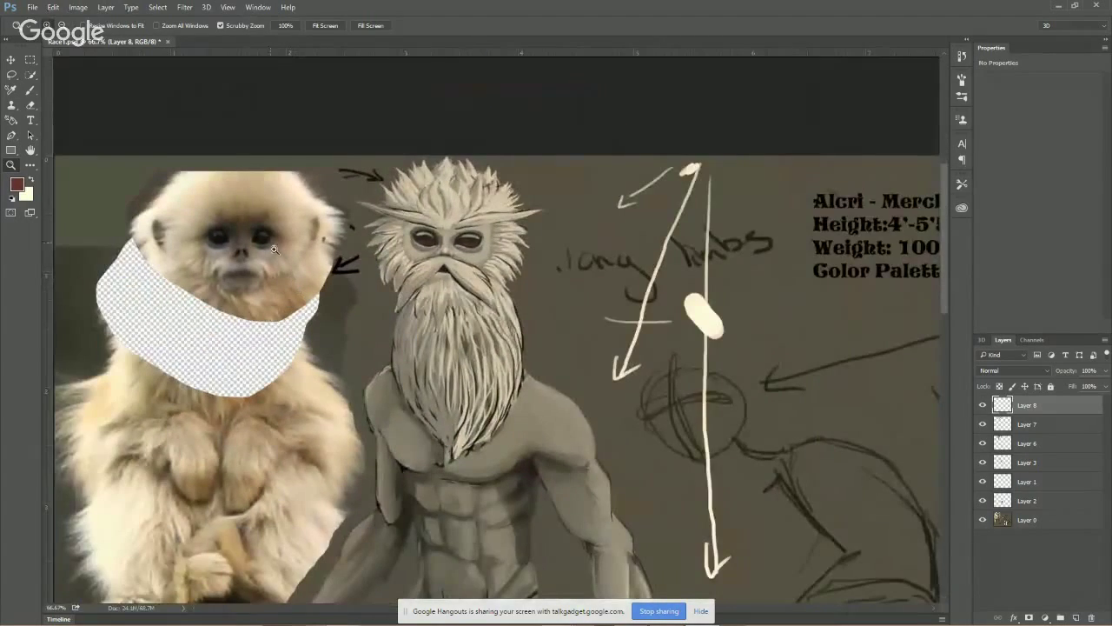
pyautogui.moveTo(362, 271); pyautogui.dragTo(276, 286)
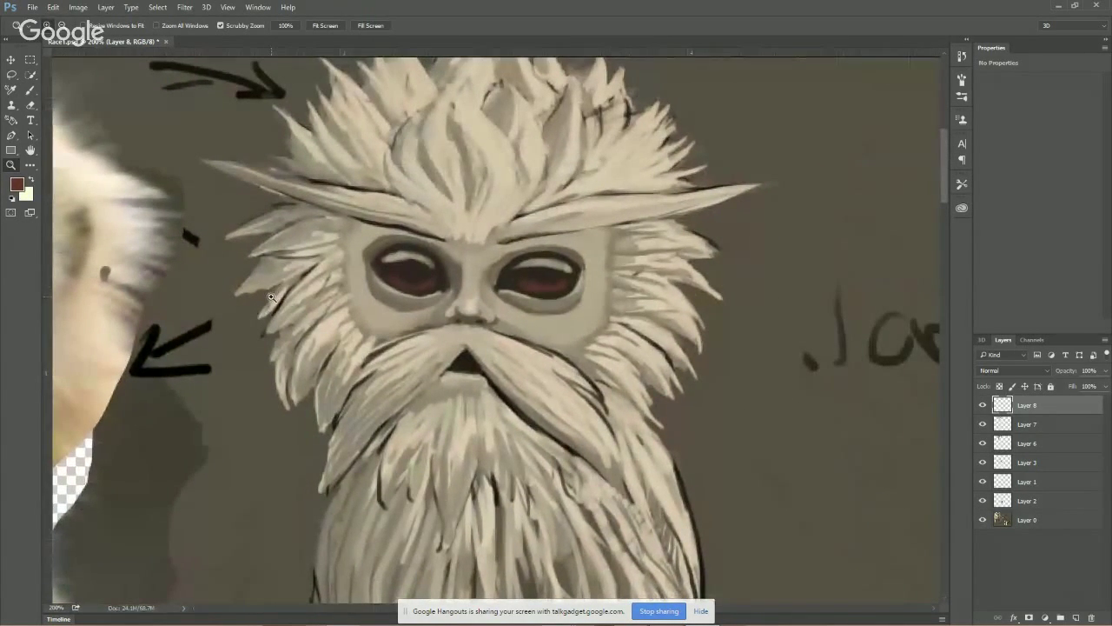
pyautogui.click(11, 75)
pyautogui.moveTo(572, 246)
pyautogui.mouseDown()
pyautogui.moveTo(485, 257)
pyautogui.moveTo(486, 283)
pyautogui.moveTo(513, 313)
pyautogui.moveTo(559, 330)
pyautogui.mouseUp()
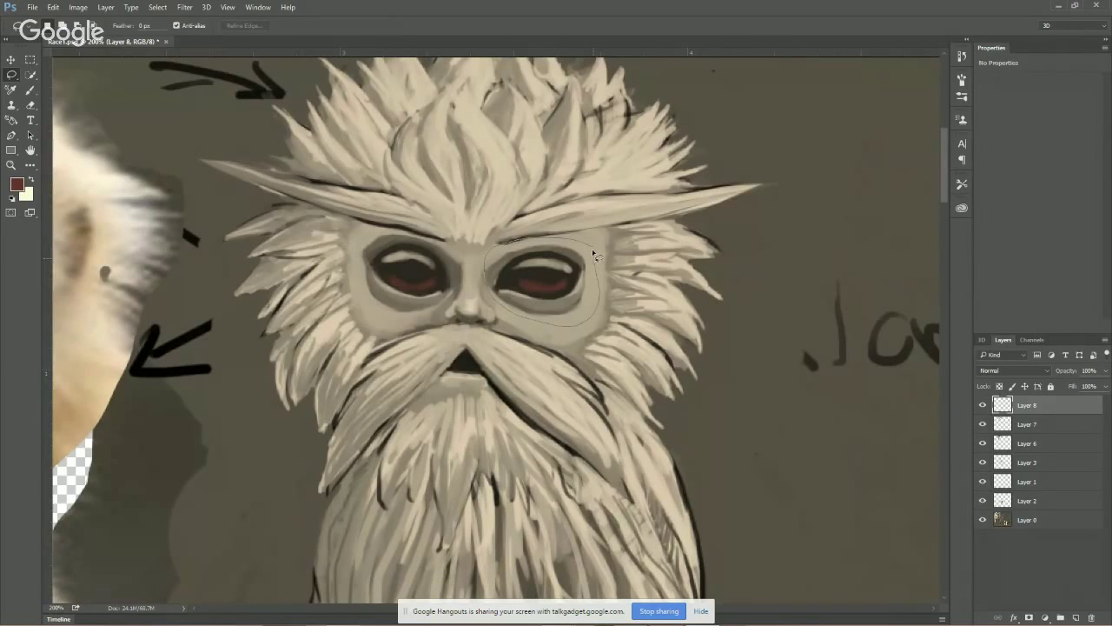
pyautogui.moveTo(594, 254); pyautogui.dragTo(591, 247)
pyautogui.click(105, 7)
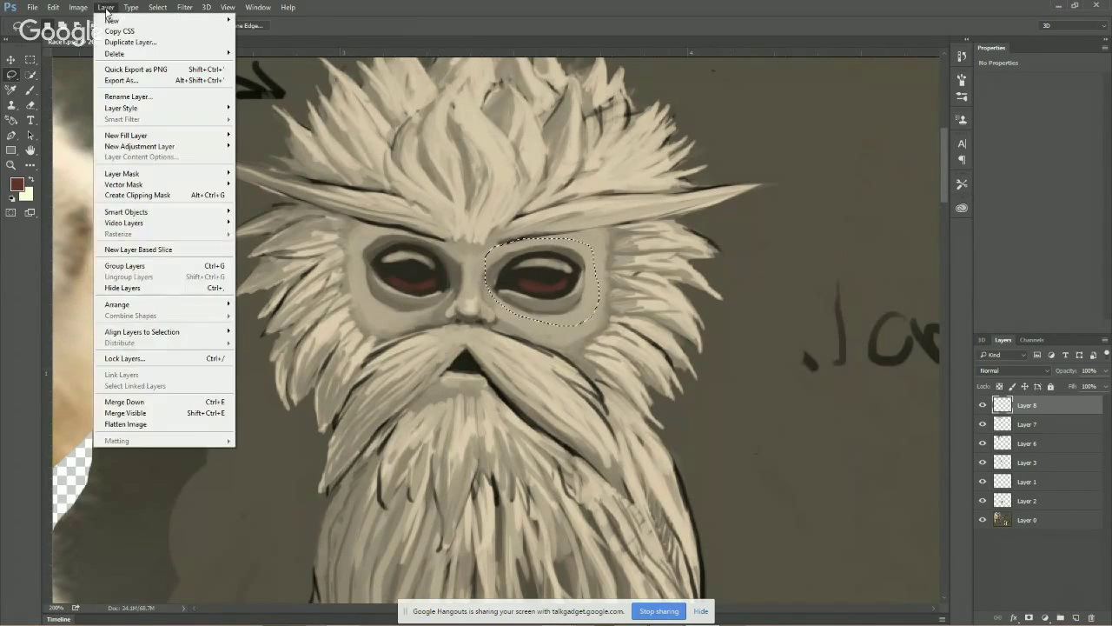
pyautogui.click(182, 423)
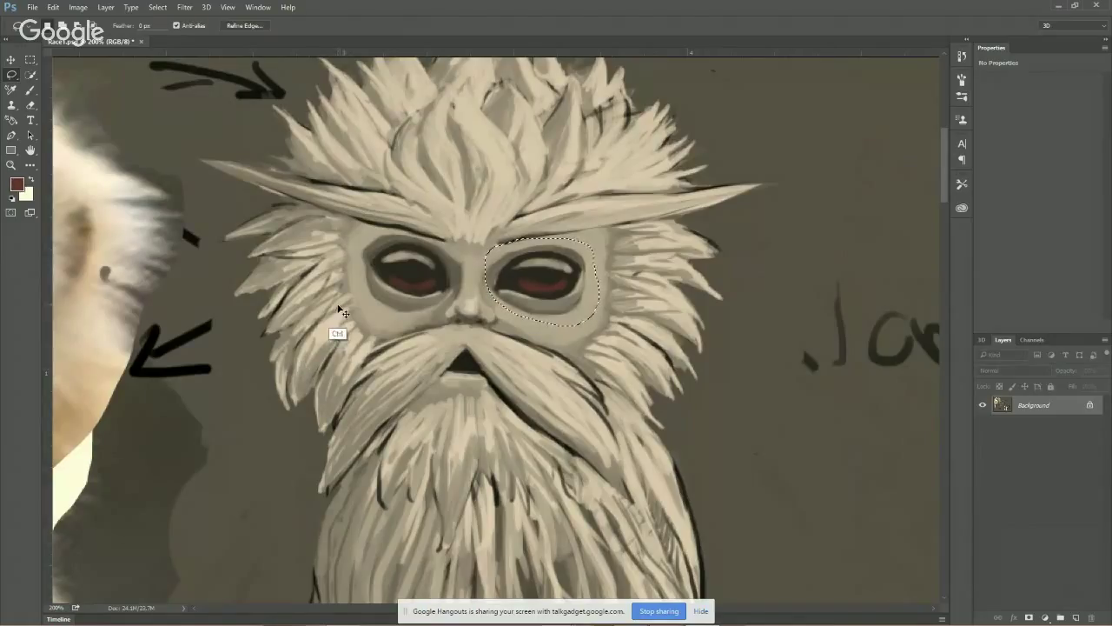
# Try to copy the selected eye to its own layer and place it over the left-hand eye
pyautogui.hotkey('ctrl', 'j')
pyautogui.click(30, 60)
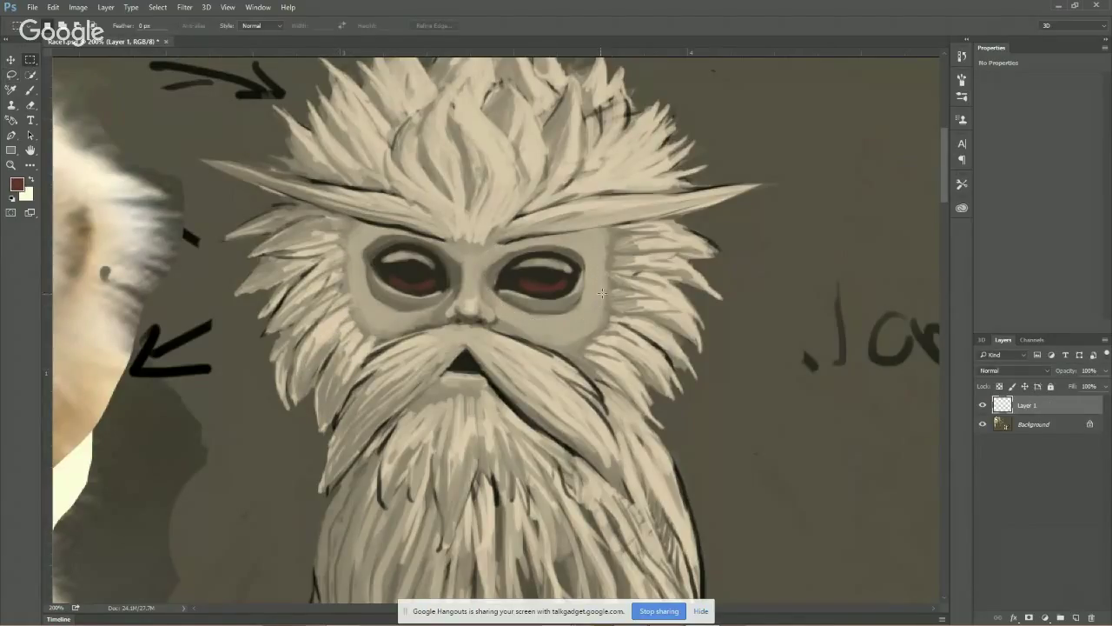
pyautogui.moveTo(553, 284); pyautogui.dragTo(500, 293)
pyautogui.hotkey('ctrl', 'd')
pyautogui.click(12, 59)
pyautogui.moveTo(428, 242)
pyautogui.mouseDown()
pyautogui.moveTo(397, 237)
pyautogui.moveTo(416, 251)
pyautogui.mouseUp()
# Lower the copied eye layer's opacity to compare it with the eye beneath, and delete the copied layer
pyautogui.click(1105, 370)
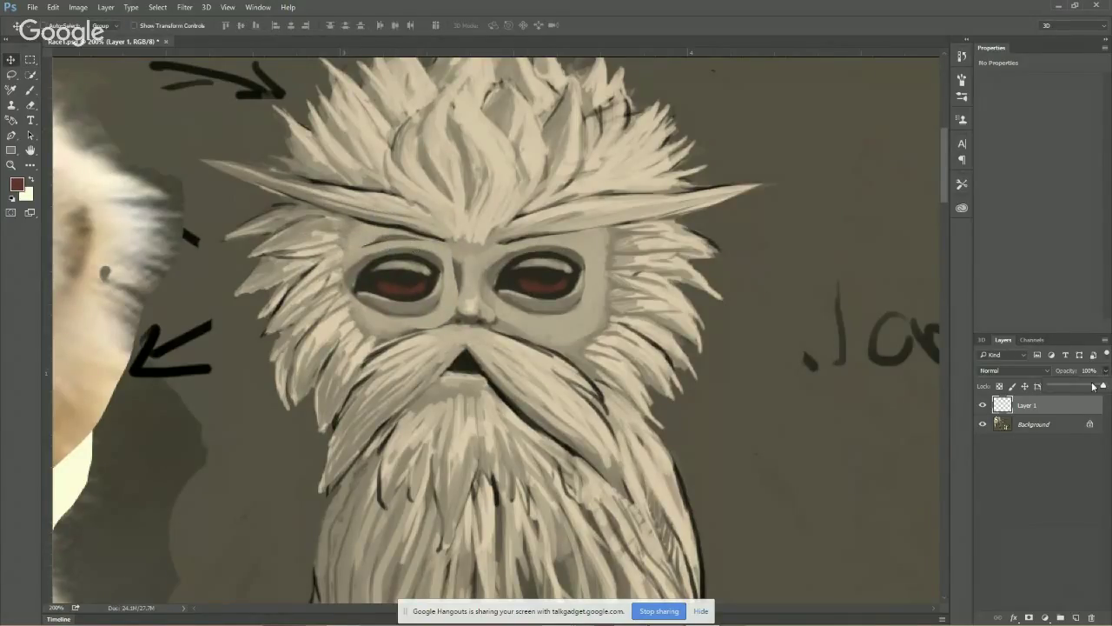
pyautogui.moveTo(1083, 391); pyautogui.dragTo(1061, 394)
pyautogui.moveTo(422, 285); pyautogui.dragTo(546, 289)
pyautogui.hotkey('ctrl', 'z')
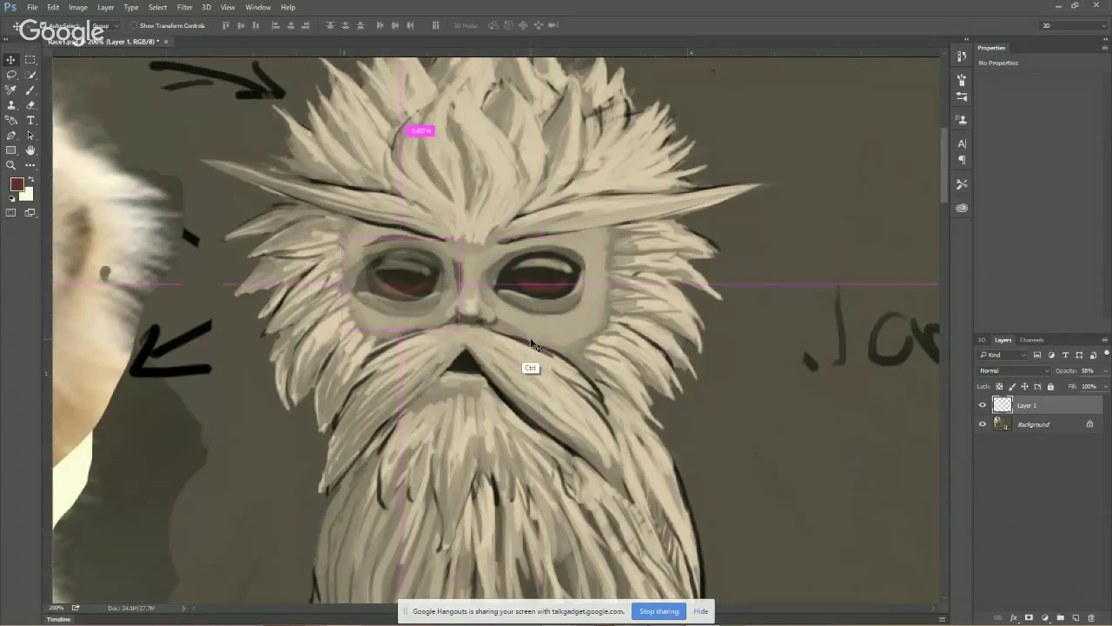
pyautogui.press('Delete')
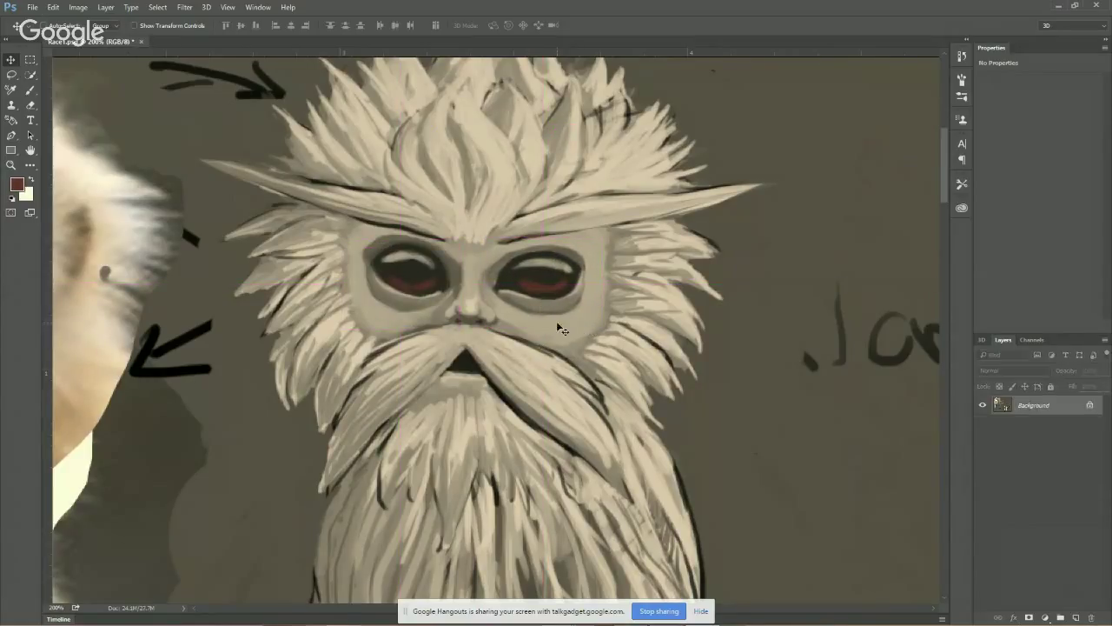
pyautogui.click(10, 164)
pyautogui.keyDown('alt'); pyautogui.click(339, 295); pyautogui.keyUp('alt')
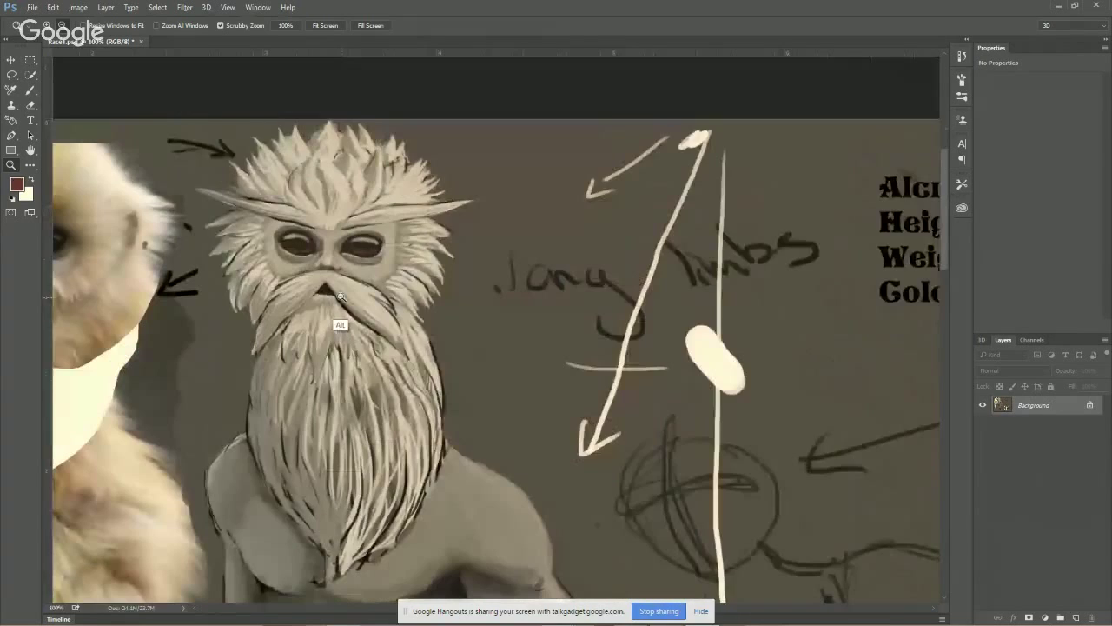
# Convert the locked background into a regular editable layer
pyautogui.keyDown('alt'); pyautogui.click(324, 306); pyautogui.keyUp('alt')
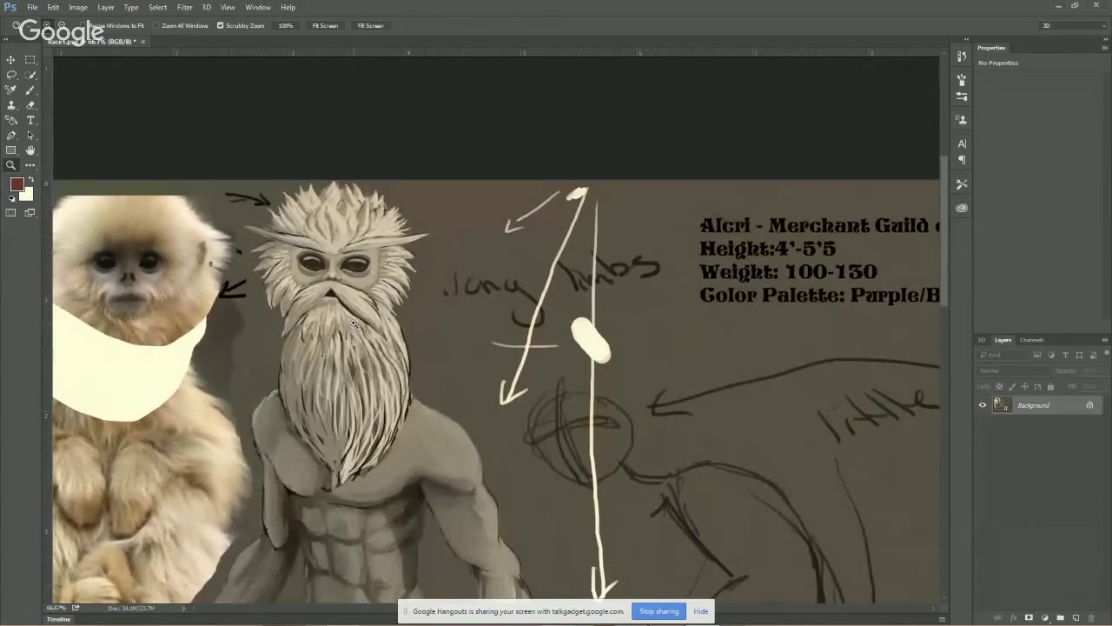
pyautogui.keyDown('alt'); pyautogui.click(333, 293); pyautogui.keyUp('alt')
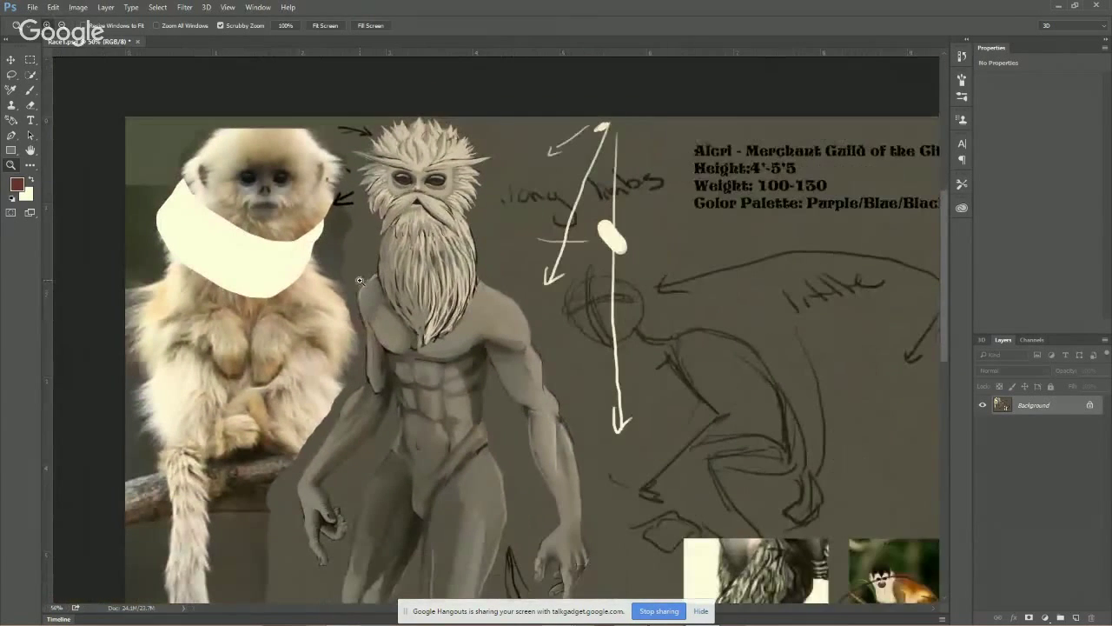
pyautogui.moveTo(429, 337); pyautogui.dragTo(416, 308)
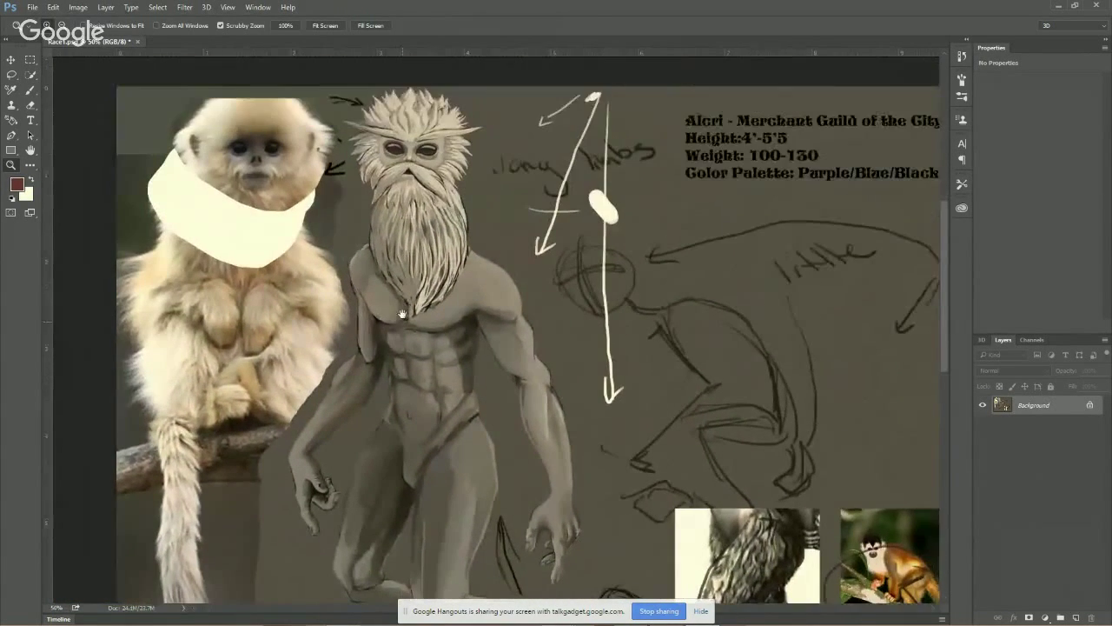
pyautogui.doubleClick(1059, 414)
pyautogui.click(656, 198)
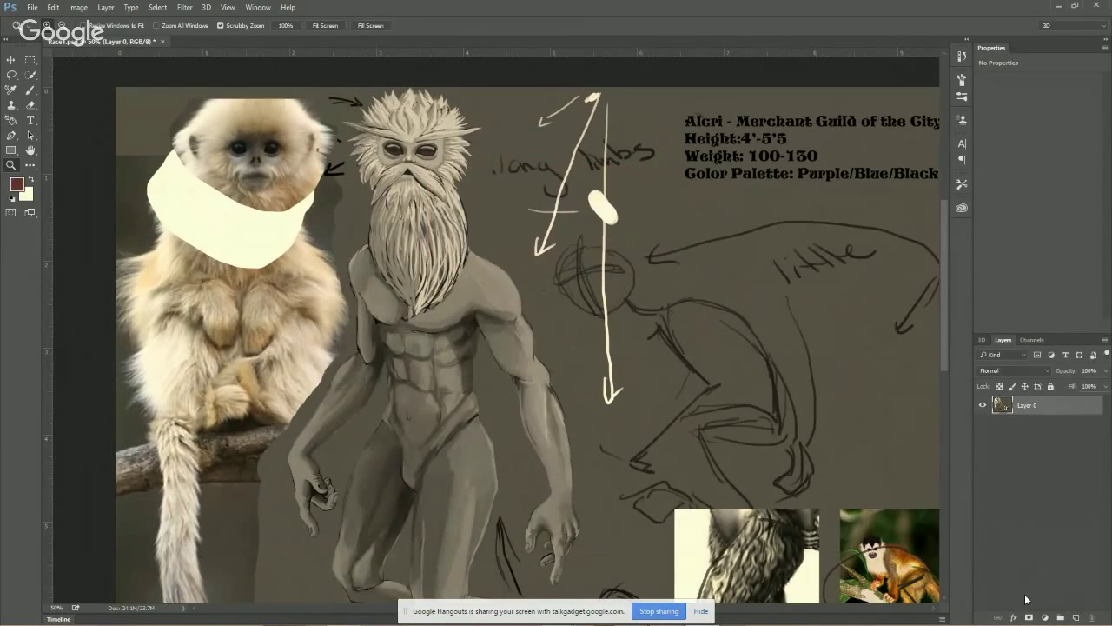
# Add a new layer above the artwork and set its blending mode to Multiply
pyautogui.click(1077, 619)
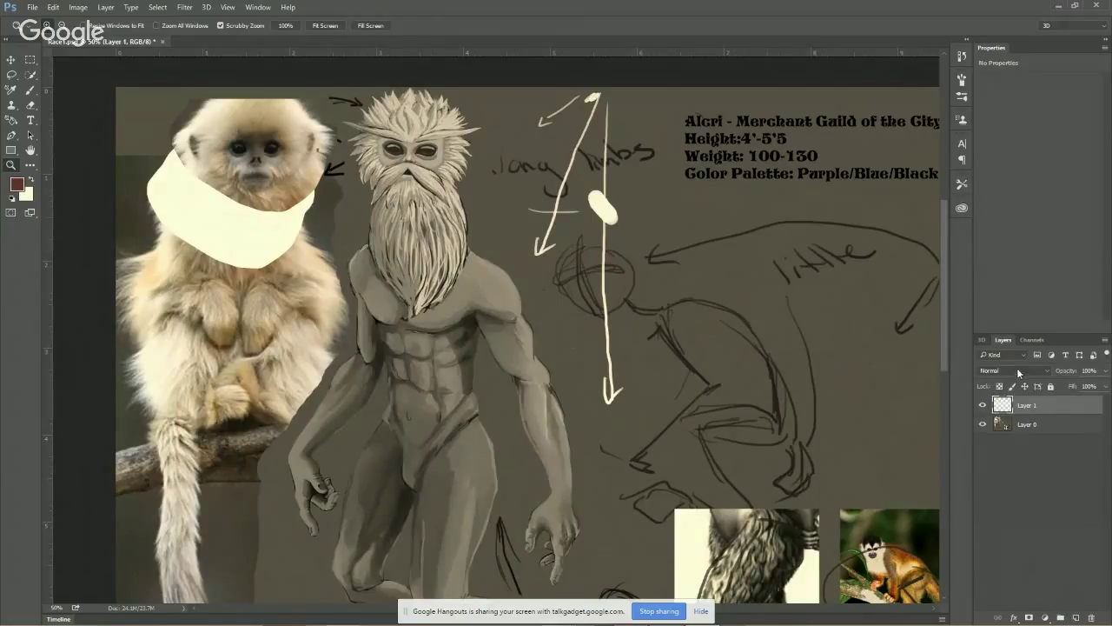
pyautogui.click(1018, 372)
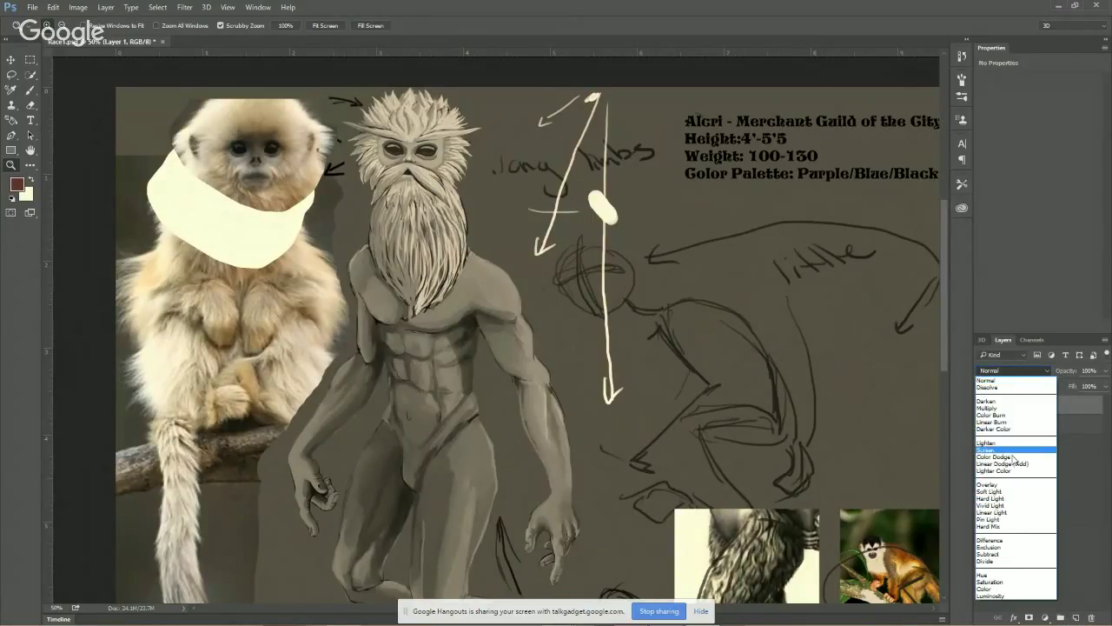
pyautogui.click(1010, 408)
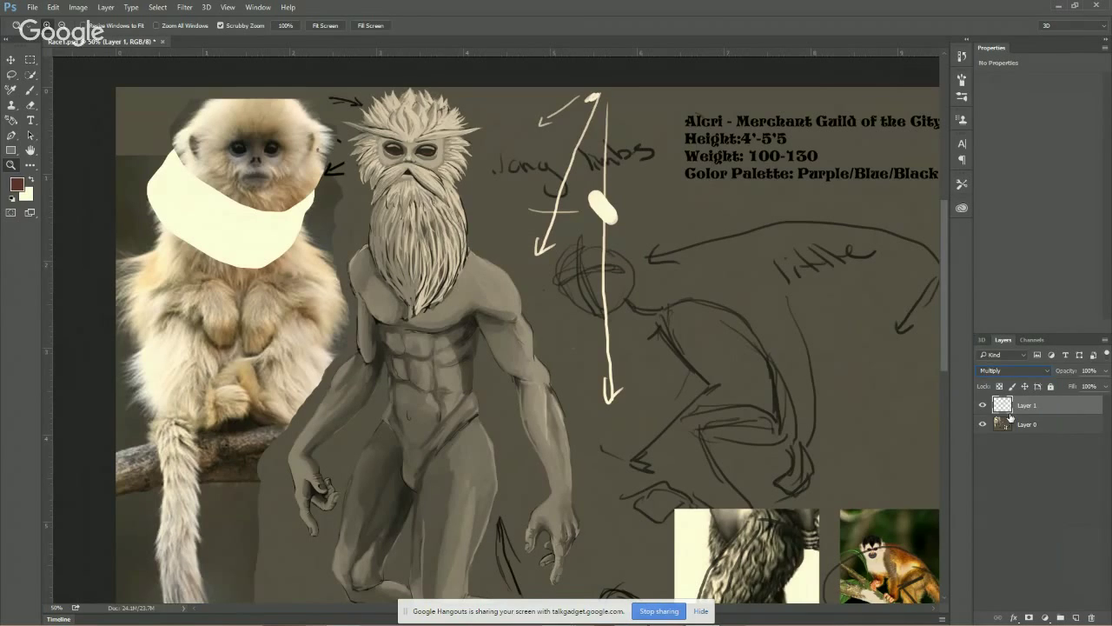
# Paint a brown swatch sampled from the squirrel monkey photo's fur beside the white arrow, and set the swatch layer to Normal blending
pyautogui.moveTo(857, 480); pyautogui.dragTo(727, 380)
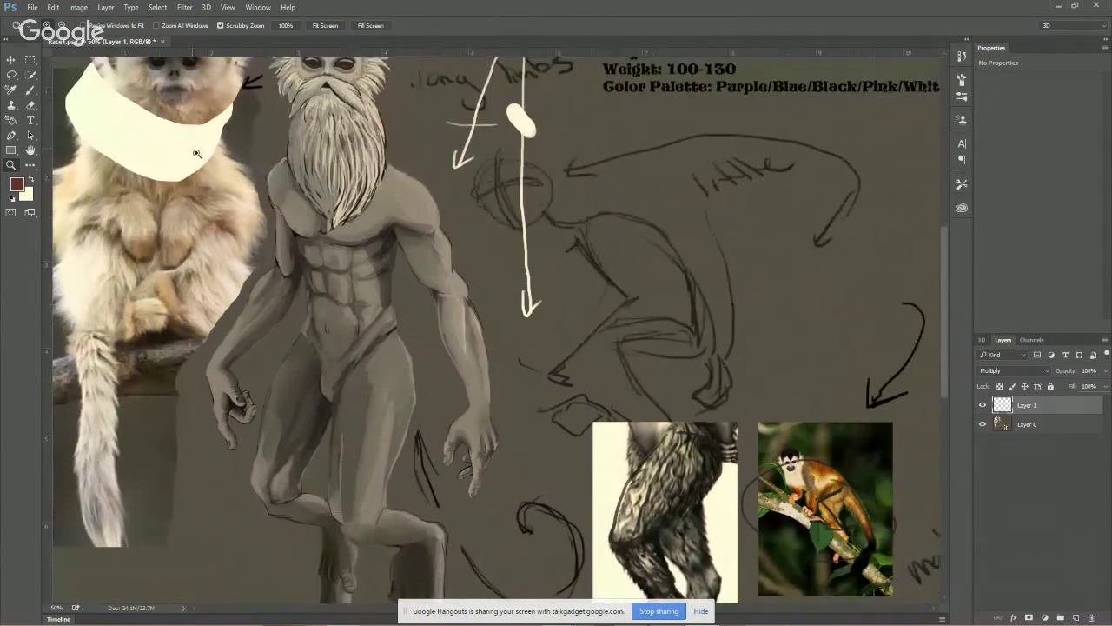
pyautogui.click(29, 90)
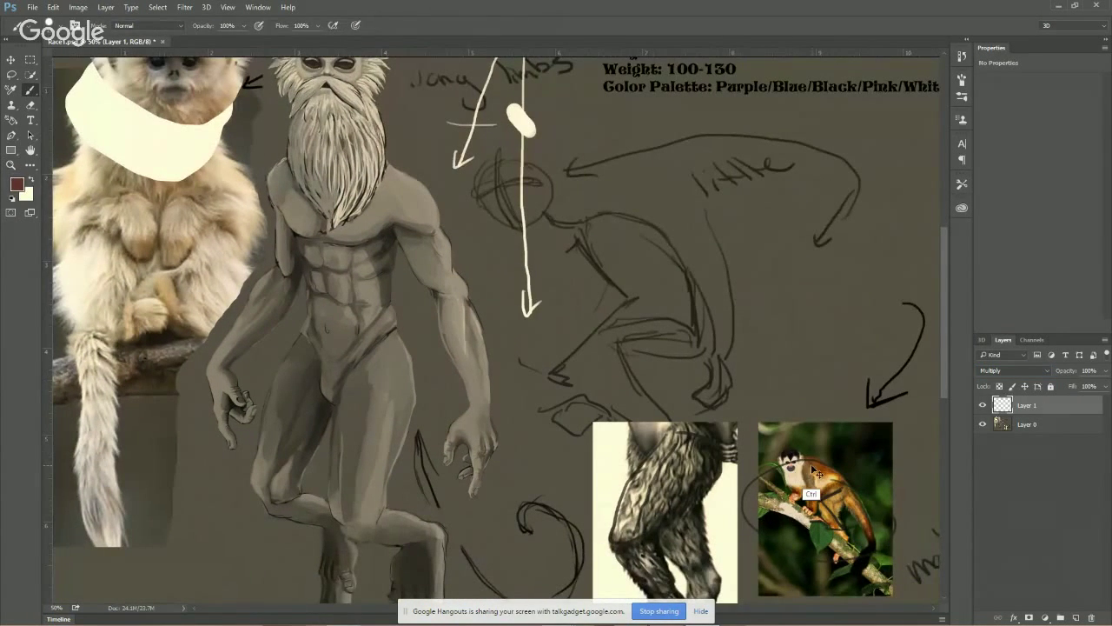
pyautogui.keyDown('alt'); pyautogui.click(822, 501); pyautogui.keyUp('alt')
pyautogui.moveTo(562, 124); pyautogui.dragTo(574, 134)
pyautogui.click(989, 371)
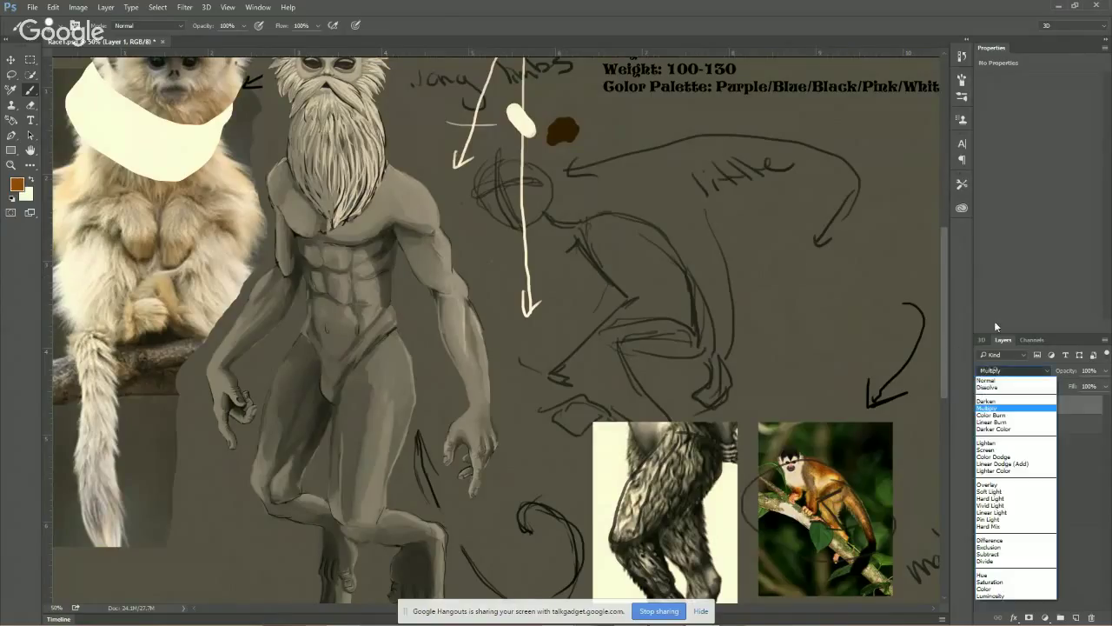
pyautogui.click(1005, 374)
# Extend the swatch group with cream, black, olive-brown and light orange colours sampled from the squirrel monkey photo
pyautogui.moveTo(826, 491); pyautogui.dragTo(795, 504)
pyautogui.moveTo(566, 113)
pyautogui.mouseDown()
pyautogui.moveTo(546, 110)
pyautogui.moveTo(608, 122)
pyautogui.mouseUp()
pyautogui.keyDown('alt'); pyautogui.click(790, 460); pyautogui.keyUp('alt')
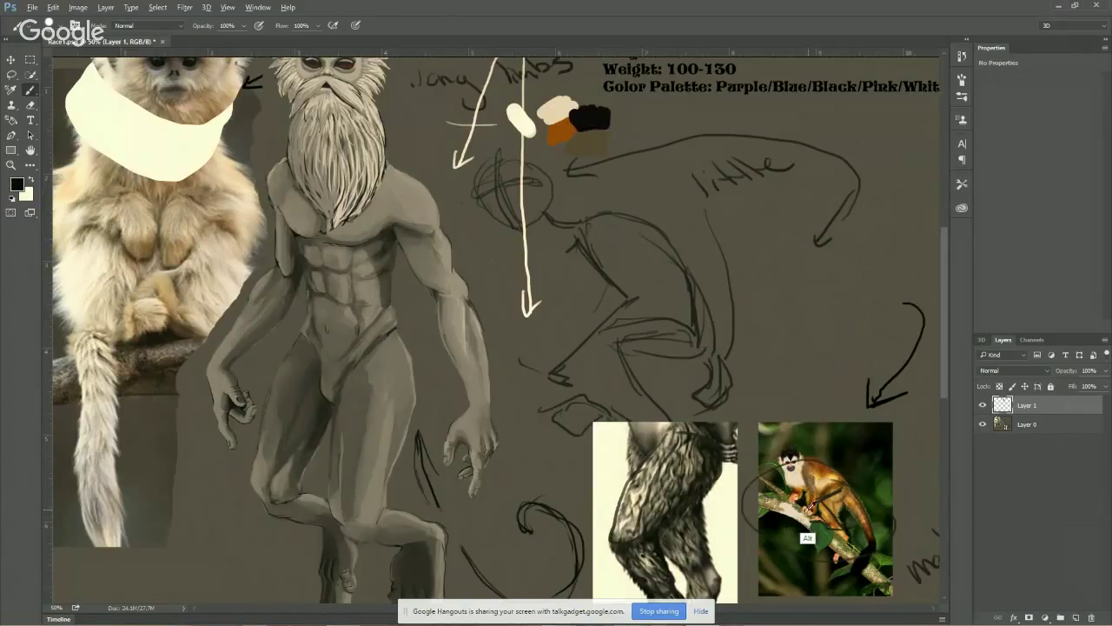
pyautogui.keyDown('alt'); pyautogui.click(811, 504); pyautogui.keyUp('alt')
pyautogui.moveTo(551, 144)
pyautogui.mouseDown()
pyautogui.moveTo(553, 161)
pyautogui.moveTo(552, 149)
pyautogui.mouseUp()
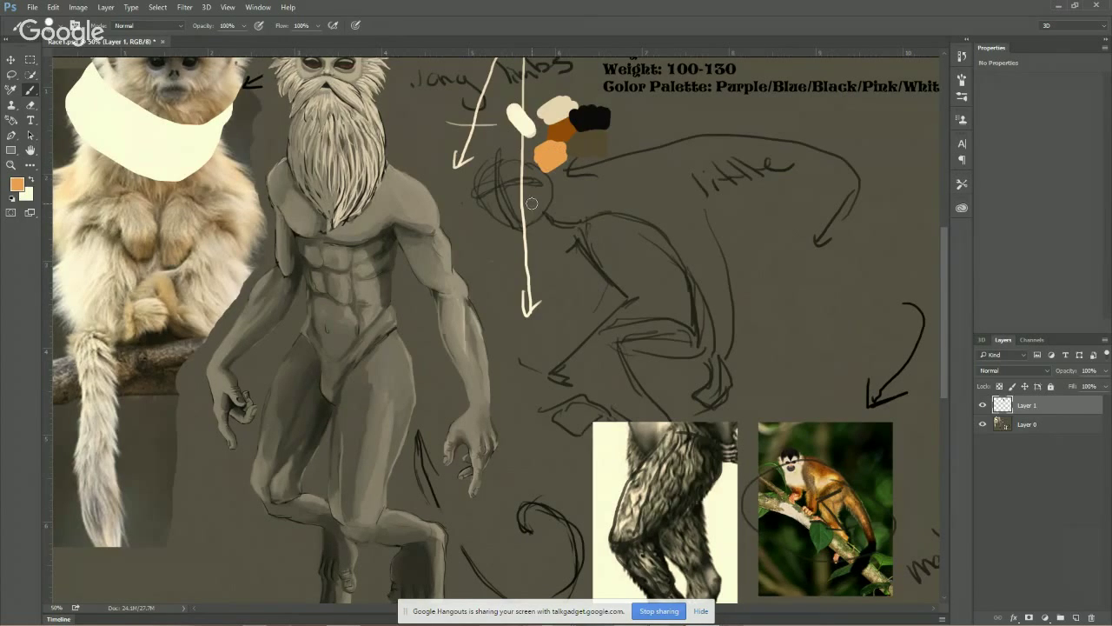
# Sample the face colours of the pale monkey photo and paint grey, dark brown and blue-grey swatches beside the character's head
pyautogui.moveTo(411, 175); pyautogui.dragTo(607, 252)
pyautogui.keyDown('alt'); pyautogui.click(356, 163); pyautogui.keyUp('alt')
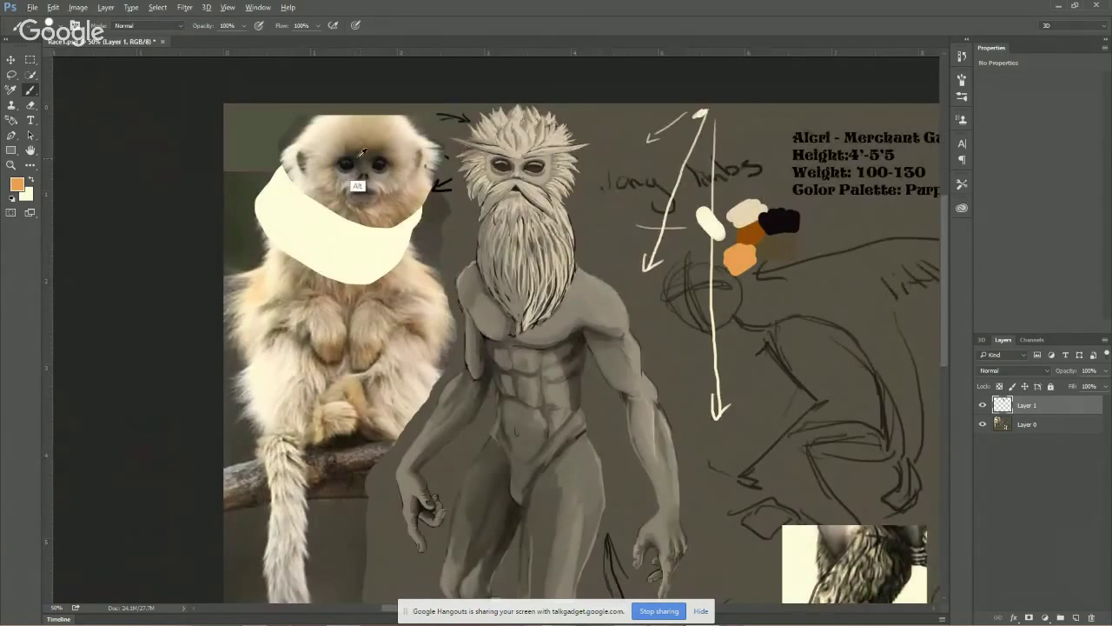
pyautogui.moveTo(643, 132)
pyautogui.mouseDown()
pyautogui.moveTo(612, 122)
pyautogui.moveTo(622, 137)
pyautogui.mouseUp()
pyautogui.keyDown('alt'); pyautogui.click(344, 151); pyautogui.keyUp('alt')
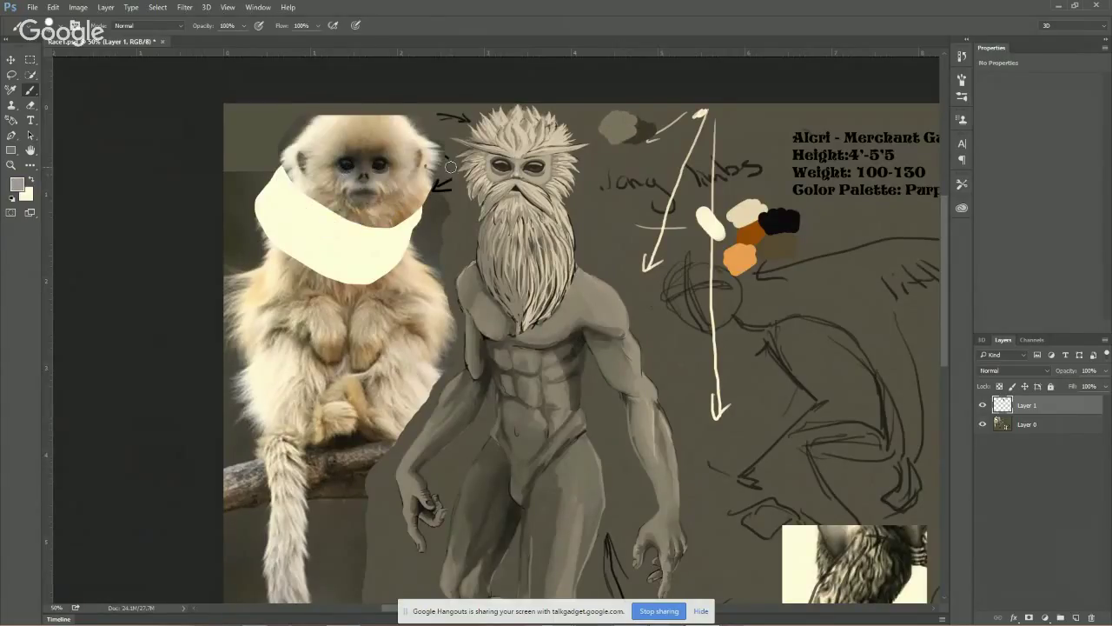
pyautogui.moveTo(628, 142)
pyautogui.mouseDown()
pyautogui.moveTo(606, 148)
pyautogui.moveTo(667, 132)
pyautogui.moveTo(657, 157)
pyautogui.moveTo(687, 132)
pyautogui.moveTo(708, 145)
pyautogui.moveTo(679, 157)
pyautogui.moveTo(720, 137)
pyautogui.mouseUp()
# Sample the pale monkey's fur and add tan and golden-tan swatches to the palette near the character's head
pyautogui.keyDown('alt'); pyautogui.click(372, 163); pyautogui.keyUp('alt')
pyautogui.keyDown('alt'); pyautogui.click(374, 148); pyautogui.keyUp('alt')
pyautogui.keyDown('alt'); pyautogui.click(357, 424); pyautogui.keyUp('alt')
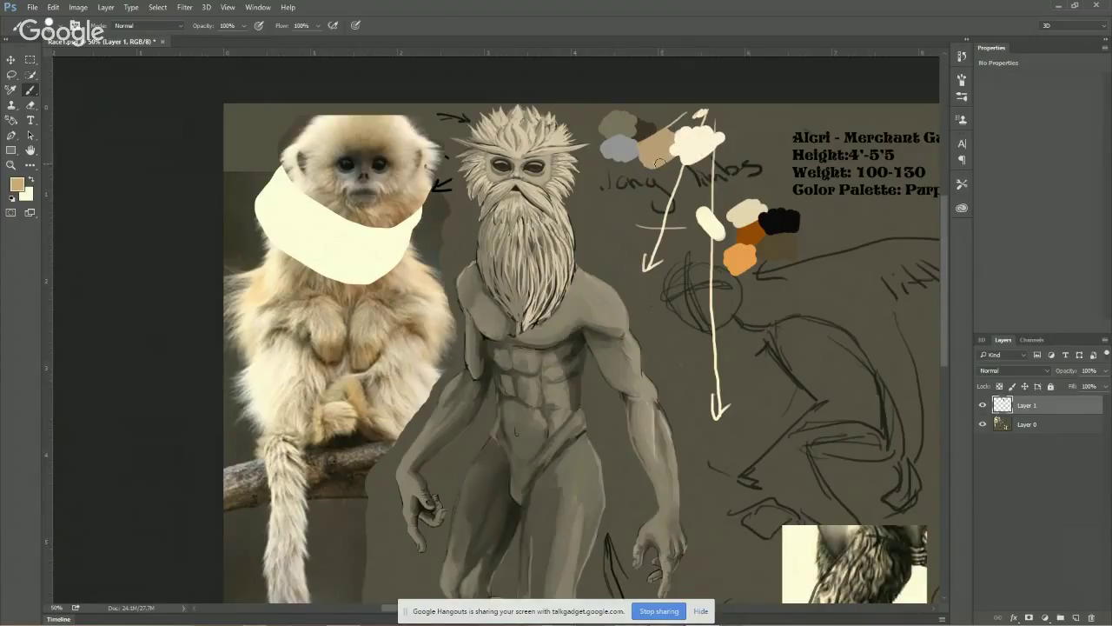
pyautogui.moveTo(659, 163)
pyautogui.mouseDown()
pyautogui.moveTo(676, 184)
pyautogui.moveTo(669, 200)
pyautogui.mouseUp()
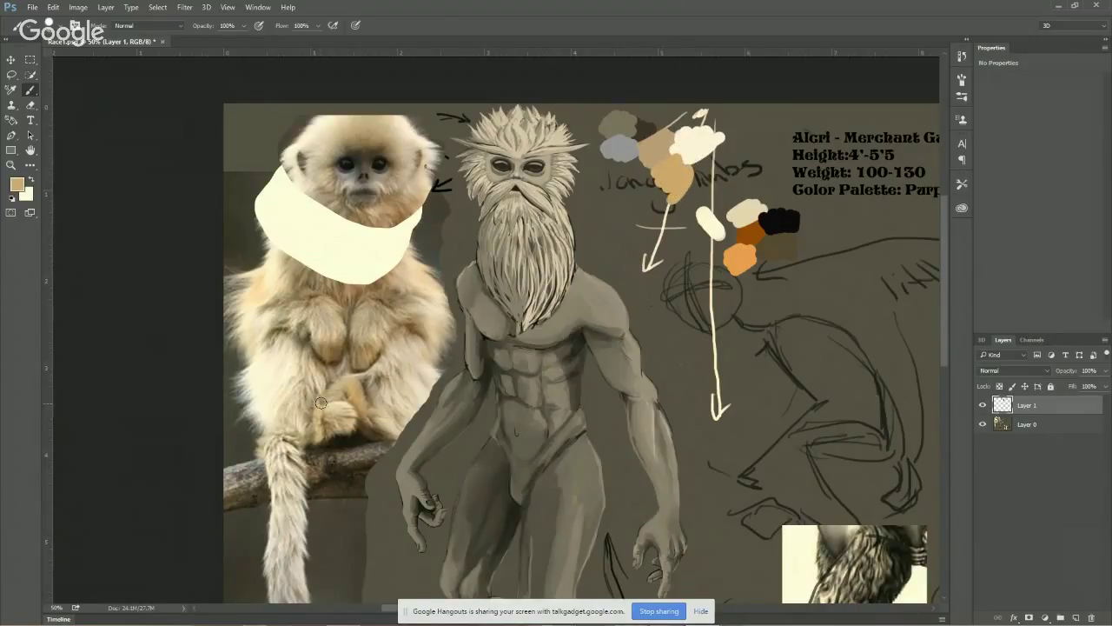
# Add a cream swatch from the pale monkey's chest fur and a light greyish-beige swatch from its tail
pyautogui.keyDown('alt'); pyautogui.click(326, 330); pyautogui.keyUp('alt')
pyautogui.moveTo(680, 129); pyautogui.dragTo(666, 123)
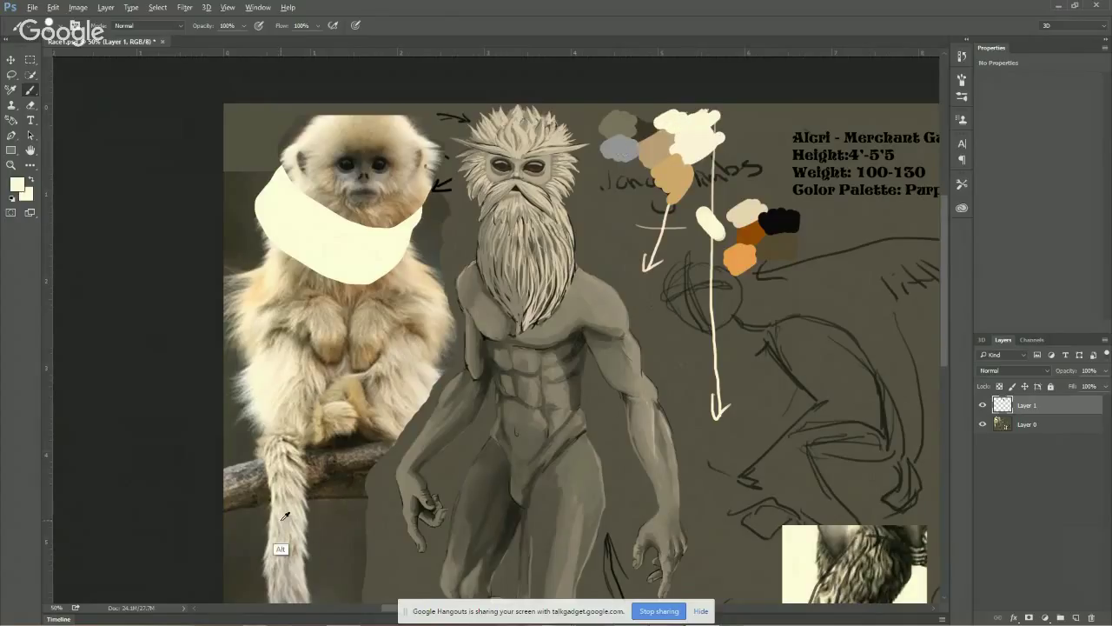
pyautogui.keyDown('alt'); pyautogui.click(280, 549); pyautogui.keyUp('alt')
pyautogui.moveTo(708, 117)
pyautogui.mouseDown()
pyautogui.moveTo(716, 130)
pyautogui.moveTo(752, 129)
pyautogui.moveTo(740, 150)
pyautogui.mouseUp()
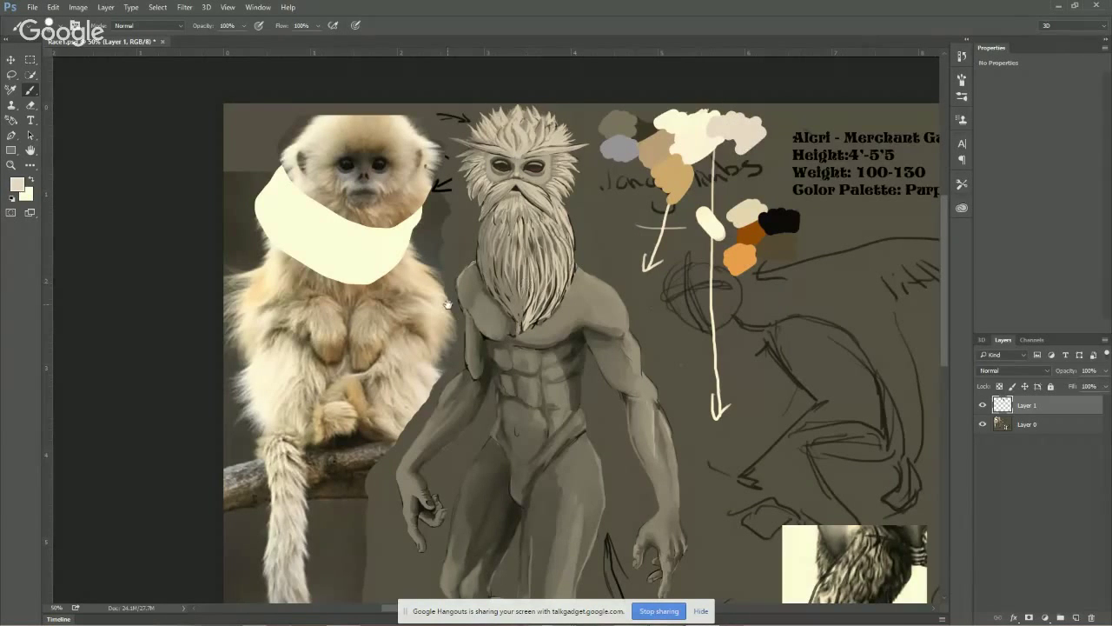
pyautogui.moveTo(448, 304)
pyautogui.mouseDown()
pyautogui.moveTo(370, 270)
pyautogui.moveTo(399, 280)
pyautogui.mouseUp()
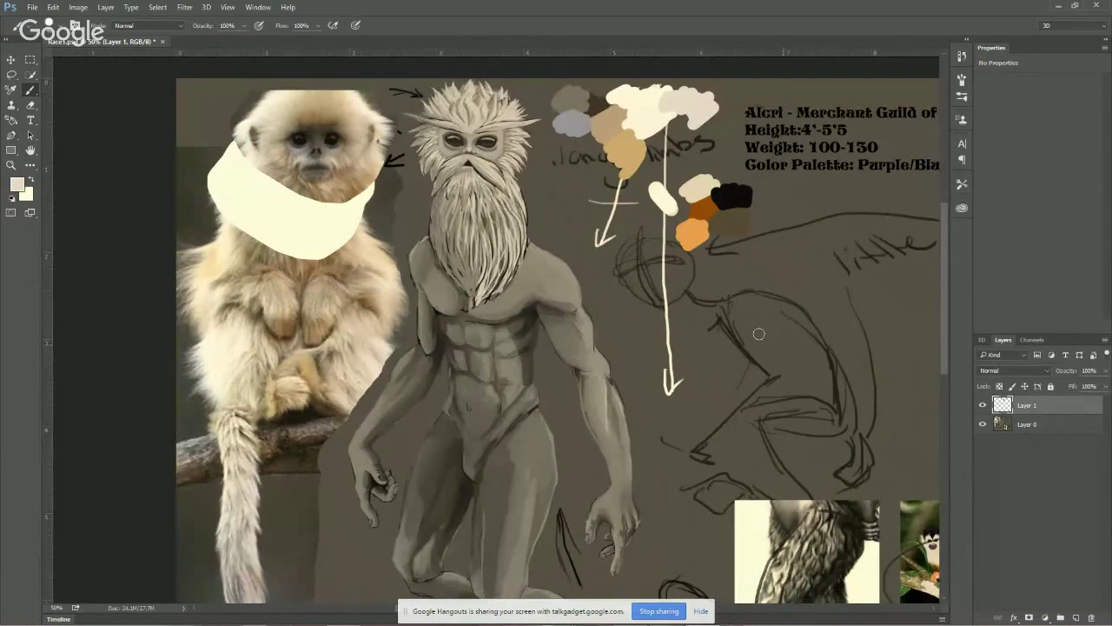
# Create another layer on top of the swatch layer for body colour and set its blending mode to Multiply
pyautogui.click(1077, 617)
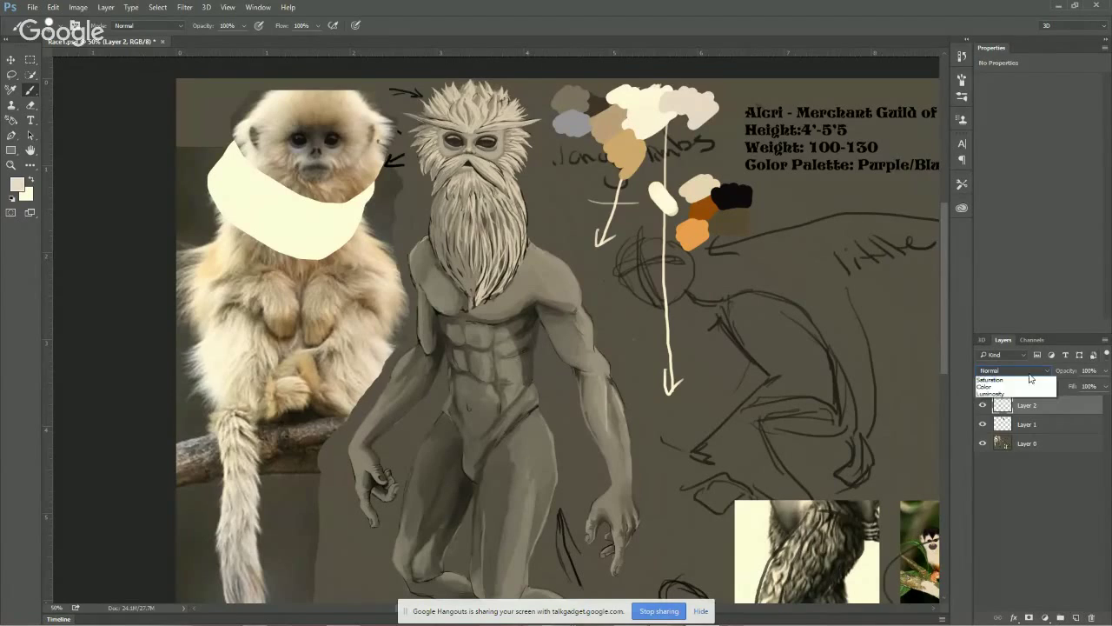
pyautogui.click(1012, 371)
pyautogui.click(1011, 408)
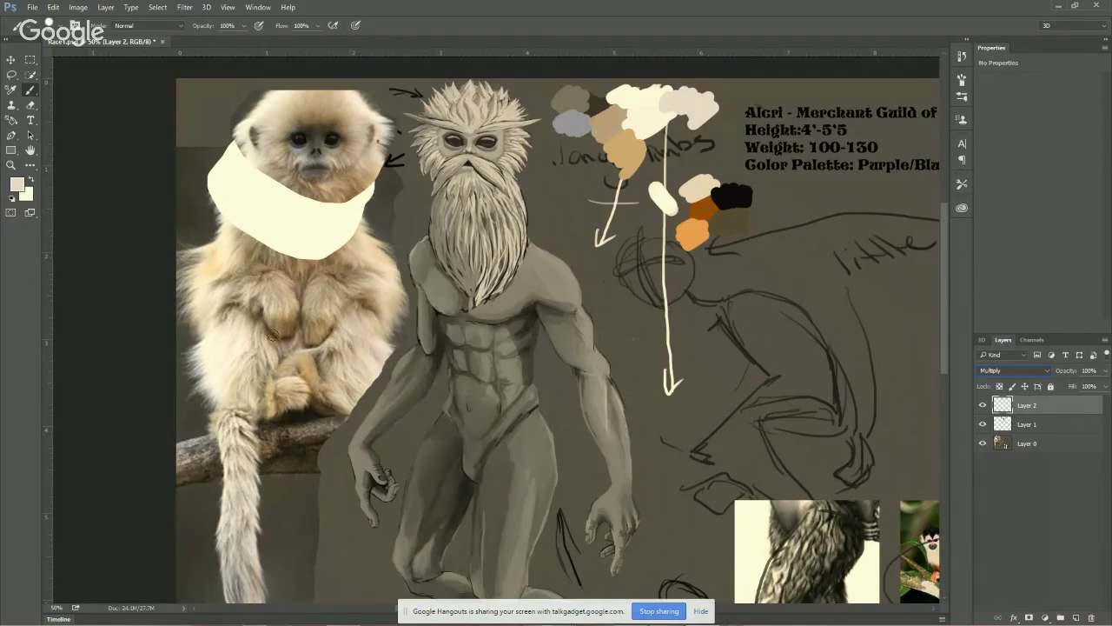
# Pick the blue-grey swatch and paint it over the character's face around the eyes, the chest, the shoulders and the right-hand upper arm
pyautogui.click(10, 198)
pyautogui.keyDown('alt'); pyautogui.click(583, 119); pyautogui.keyUp('alt')
pyautogui.moveTo(470, 140)
pyautogui.mouseDown()
pyautogui.moveTo(451, 150)
pyautogui.moveTo(448, 132)
pyautogui.mouseUp()
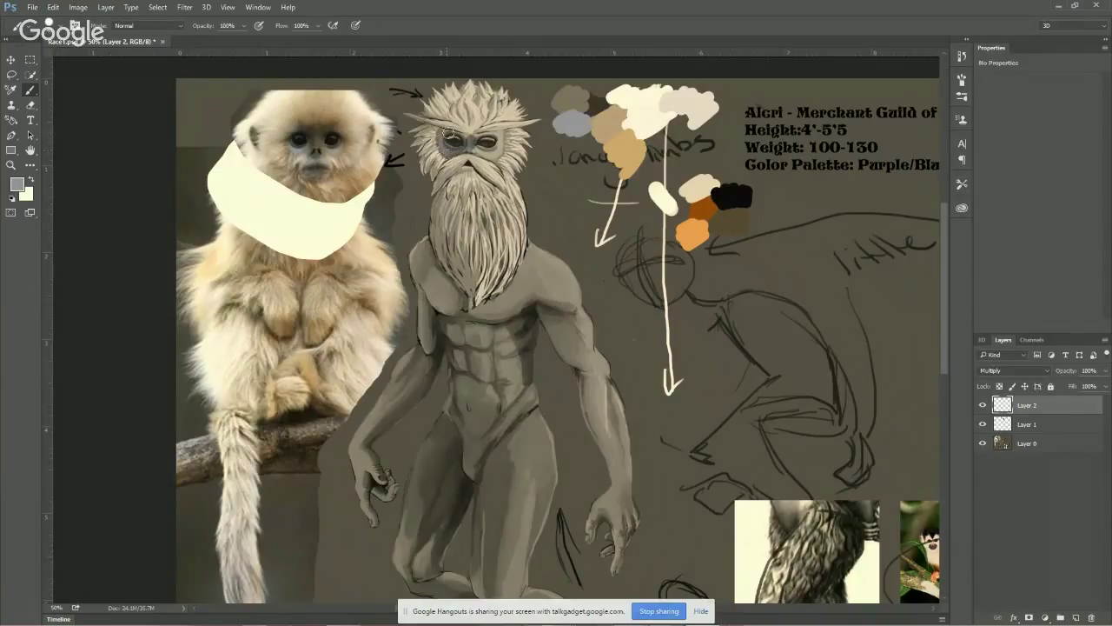
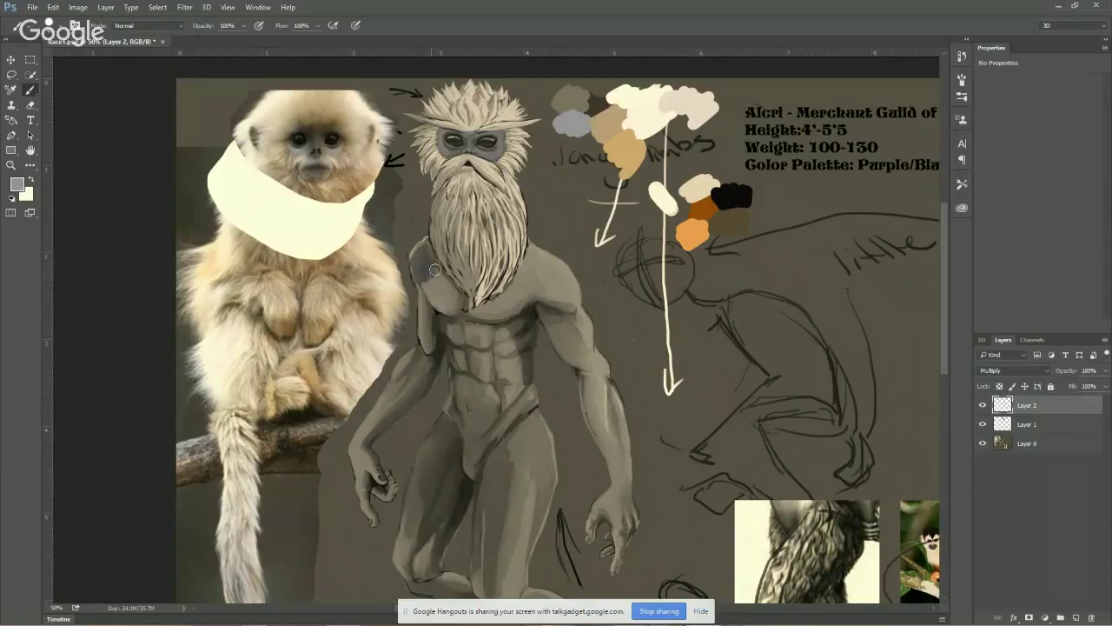
pyautogui.moveTo(420, 285)
pyautogui.mouseDown()
pyautogui.moveTo(449, 304)
pyautogui.moveTo(431, 274)
pyautogui.moveTo(454, 295)
pyautogui.moveTo(442, 317)
pyautogui.moveTo(458, 315)
pyautogui.moveTo(459, 295)
pyautogui.moveTo(466, 326)
pyautogui.moveTo(502, 301)
pyautogui.moveTo(478, 320)
pyautogui.moveTo(488, 333)
pyautogui.moveTo(527, 302)
pyautogui.moveTo(531, 344)
pyautogui.moveTo(526, 271)
pyautogui.moveTo(509, 294)
pyautogui.moveTo(531, 249)
pyautogui.moveTo(596, 313)
pyautogui.moveTo(516, 256)
pyautogui.moveTo(526, 246)
pyautogui.moveTo(551, 298)
pyautogui.moveTo(520, 277)
pyautogui.moveTo(540, 331)
pyautogui.moveTo(535, 321)
pyautogui.moveTo(552, 302)
pyautogui.moveTo(563, 322)
pyautogui.moveTo(561, 288)
pyautogui.mouseUp()
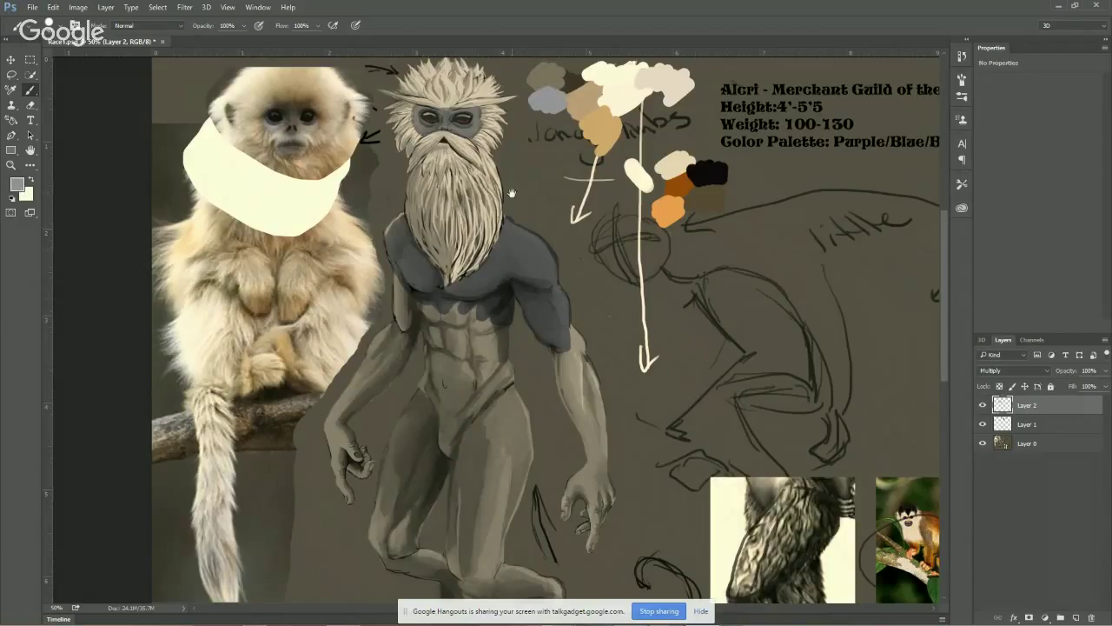
pyautogui.moveTo(523, 196); pyautogui.dragTo(512, 245)
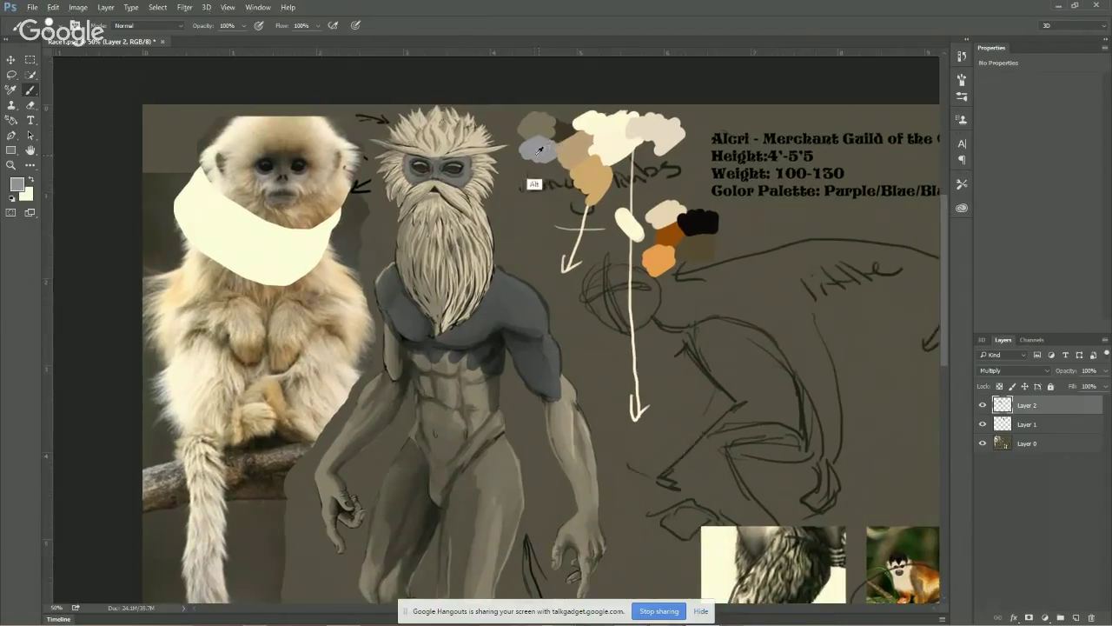
# Sample the dark olive-grey swatch and tint the area around the eyes, the abdomen and the left-hand side of the chest
pyautogui.keyDown('alt'); pyautogui.click(544, 123); pyautogui.keyUp('alt')
pyautogui.moveTo(414, 156); pyautogui.dragTo(433, 162)
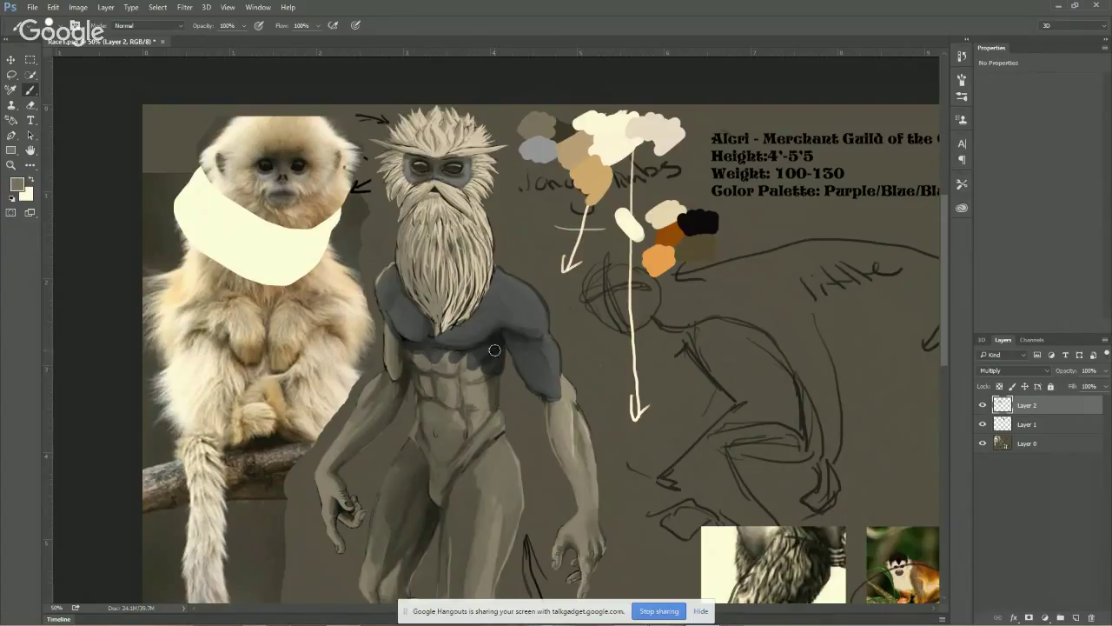
pyautogui.moveTo(502, 339)
pyautogui.mouseDown()
pyautogui.moveTo(463, 375)
pyautogui.moveTo(476, 404)
pyautogui.moveTo(497, 382)
pyautogui.moveTo(465, 415)
pyautogui.moveTo(463, 436)
pyautogui.moveTo(455, 360)
pyautogui.moveTo(446, 355)
pyautogui.moveTo(442, 410)
pyautogui.moveTo(415, 353)
pyautogui.moveTo(417, 371)
pyautogui.moveTo(444, 354)
pyautogui.moveTo(415, 318)
pyautogui.mouseUp()
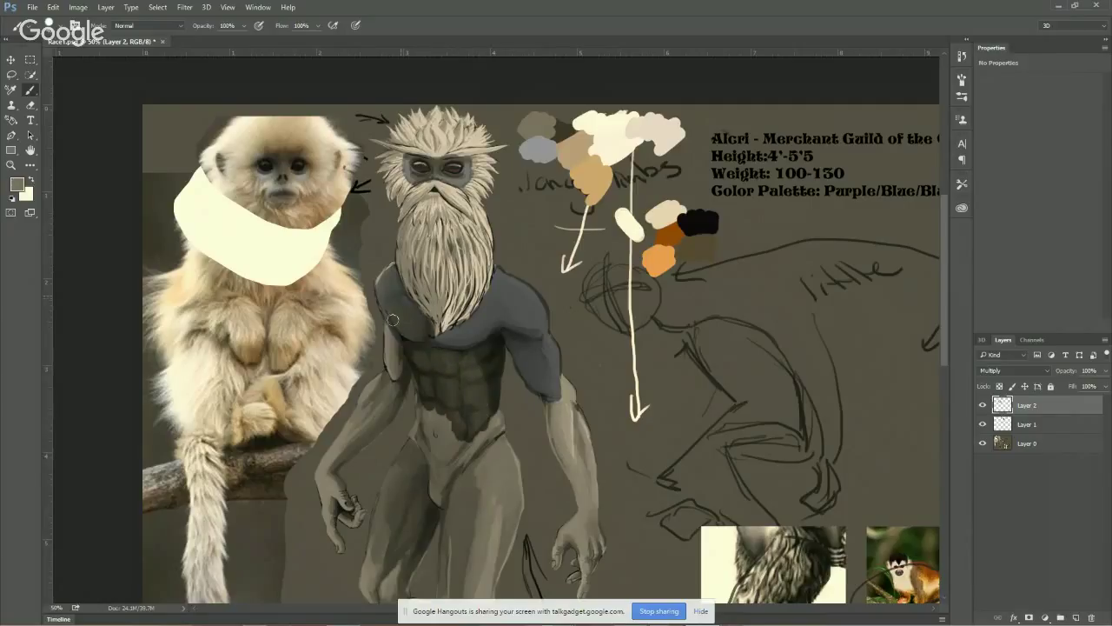
pyautogui.moveTo(385, 315)
pyautogui.mouseDown()
pyautogui.moveTo(389, 301)
pyautogui.moveTo(389, 326)
pyautogui.moveTo(384, 295)
pyautogui.moveTo(398, 270)
pyautogui.mouseUp()
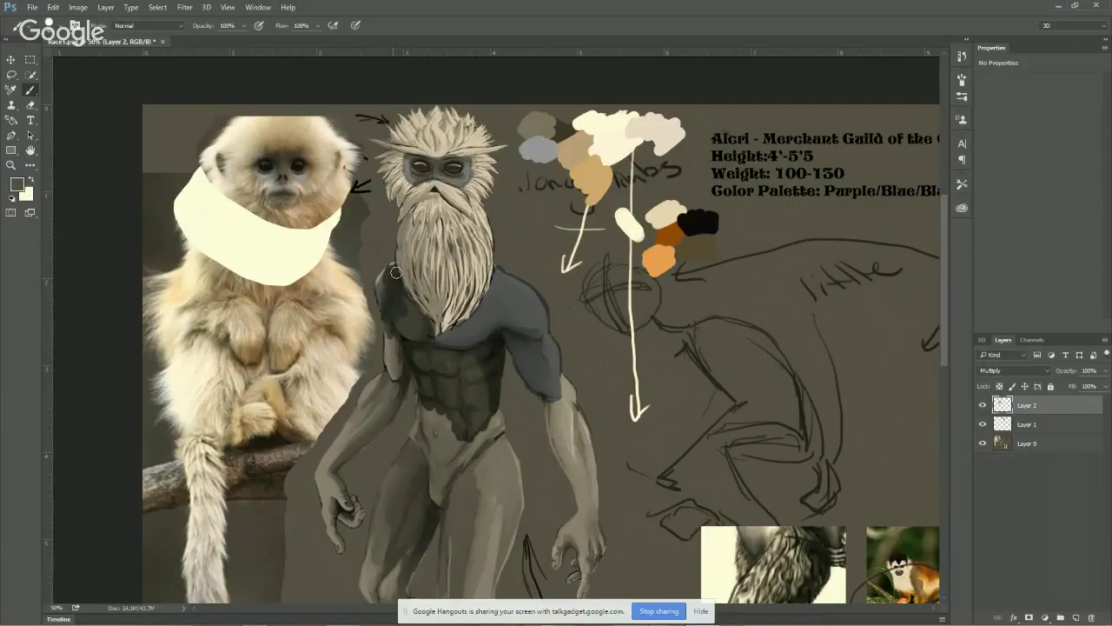
# Resample the blue-grey from the face and paint it over the left-hand chest, shoulder and arm down to the wrist
pyautogui.press('alt')
pyautogui.keyDown('alt'); pyautogui.click(441, 166); pyautogui.keyUp('alt')
pyautogui.moveTo(389, 300)
pyautogui.mouseDown()
pyautogui.moveTo(393, 289)
pyautogui.moveTo(394, 361)
pyautogui.moveTo(369, 320)
pyautogui.mouseUp()
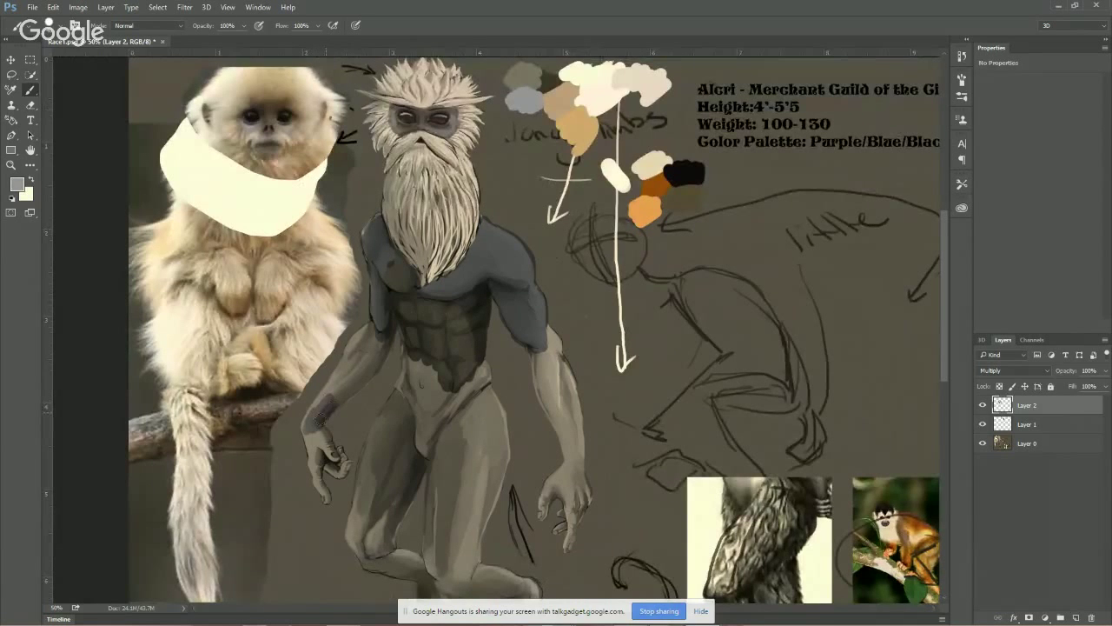
pyautogui.moveTo(317, 404)
pyautogui.mouseDown()
pyautogui.moveTo(373, 327)
pyautogui.moveTo(342, 368)
pyautogui.moveTo(386, 333)
pyautogui.moveTo(379, 356)
pyautogui.moveTo(324, 408)
pyautogui.moveTo(368, 375)
pyautogui.moveTo(332, 404)
pyautogui.moveTo(382, 340)
pyautogui.moveTo(359, 314)
pyautogui.mouseUp()
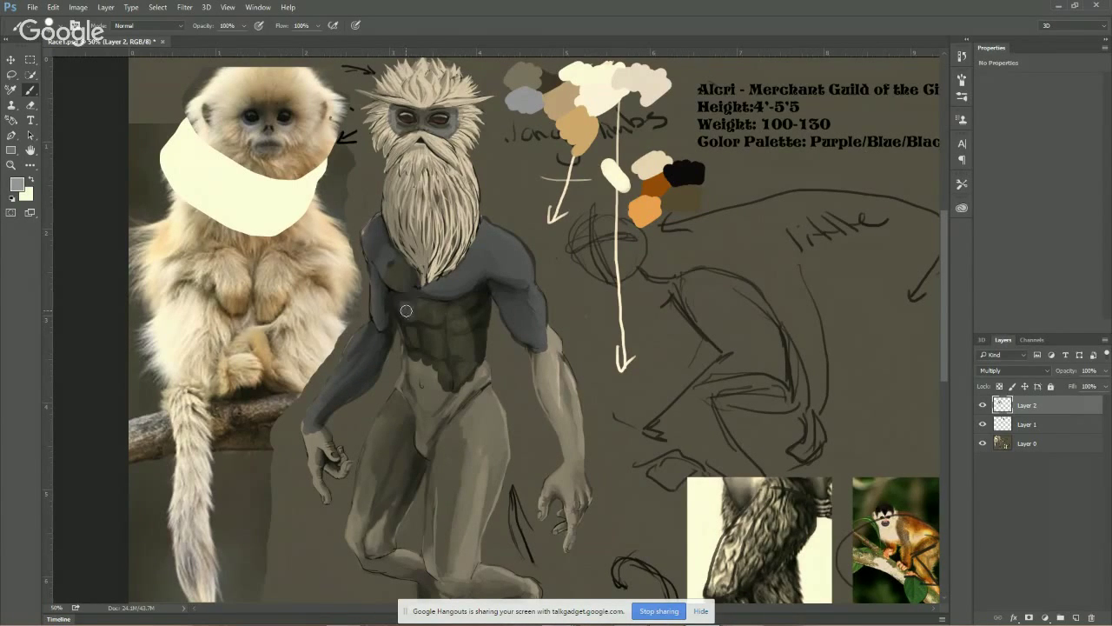
# Cover the abdomen, pelvis and both thighs down to the knees with the blue-grey colour
pyautogui.moveTo(411, 320)
pyautogui.mouseDown()
pyautogui.moveTo(457, 303)
pyautogui.moveTo(436, 328)
pyautogui.moveTo(457, 340)
pyautogui.moveTo(442, 333)
pyautogui.moveTo(417, 363)
pyautogui.moveTo(413, 343)
pyautogui.moveTo(405, 360)
pyautogui.moveTo(404, 394)
pyautogui.moveTo(429, 358)
pyautogui.moveTo(446, 396)
pyautogui.moveTo(458, 351)
pyautogui.moveTo(452, 384)
pyautogui.moveTo(437, 402)
pyautogui.moveTo(424, 397)
pyautogui.moveTo(426, 451)
pyautogui.moveTo(438, 410)
pyautogui.moveTo(450, 405)
pyautogui.moveTo(452, 421)
pyautogui.moveTo(504, 331)
pyautogui.mouseUp()
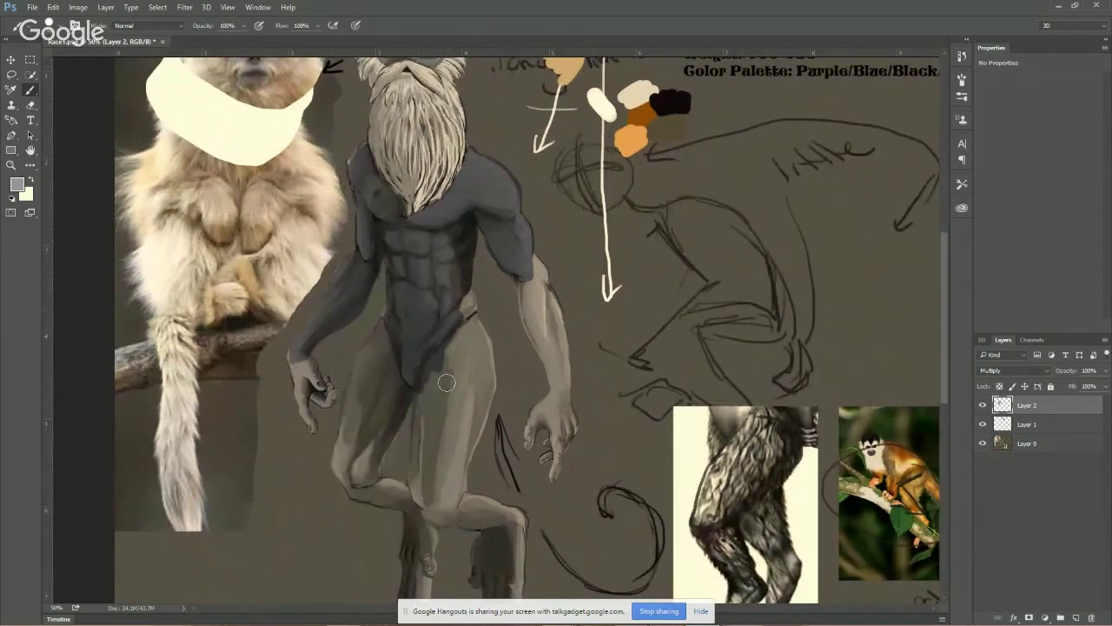
pyautogui.moveTo(447, 382)
pyautogui.mouseDown()
pyautogui.moveTo(458, 345)
pyautogui.moveTo(445, 401)
pyautogui.moveTo(436, 376)
pyautogui.moveTo(425, 386)
pyautogui.moveTo(424, 505)
pyautogui.moveTo(437, 509)
pyautogui.moveTo(435, 416)
pyautogui.moveTo(459, 386)
pyautogui.moveTo(438, 504)
pyautogui.mouseUp()
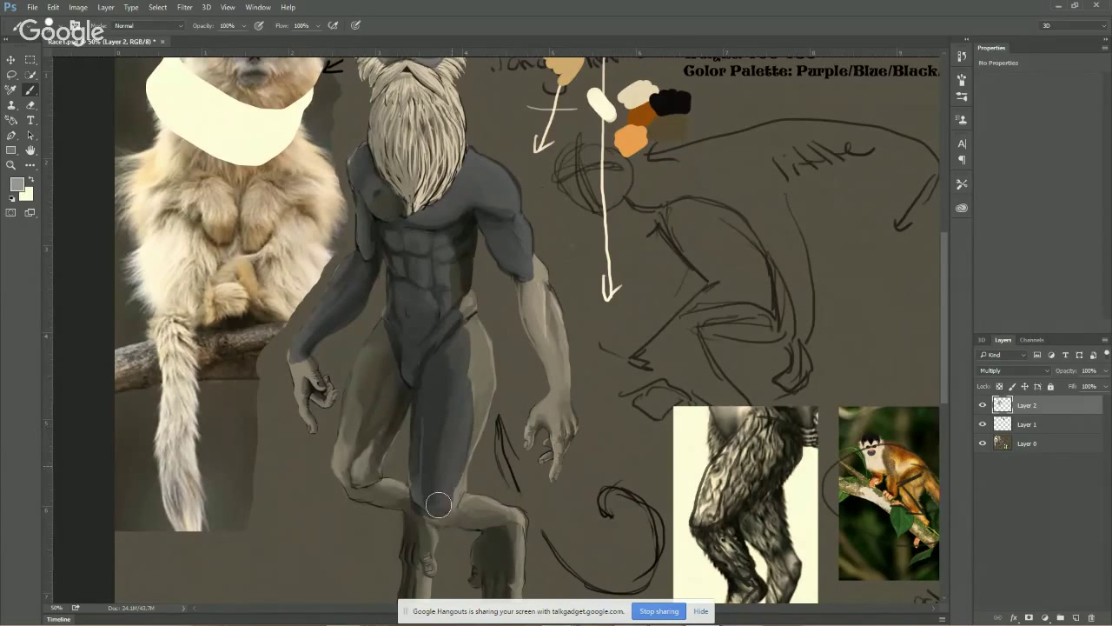
pyautogui.moveTo(356, 418)
pyautogui.mouseDown()
pyautogui.moveTo(360, 464)
pyautogui.moveTo(344, 475)
pyautogui.moveTo(352, 483)
pyautogui.moveTo(349, 456)
pyautogui.moveTo(368, 419)
pyautogui.moveTo(370, 441)
pyautogui.moveTo(369, 395)
pyautogui.moveTo(338, 445)
pyautogui.moveTo(388, 342)
pyautogui.moveTo(399, 366)
pyautogui.moveTo(365, 429)
pyautogui.mouseUp()
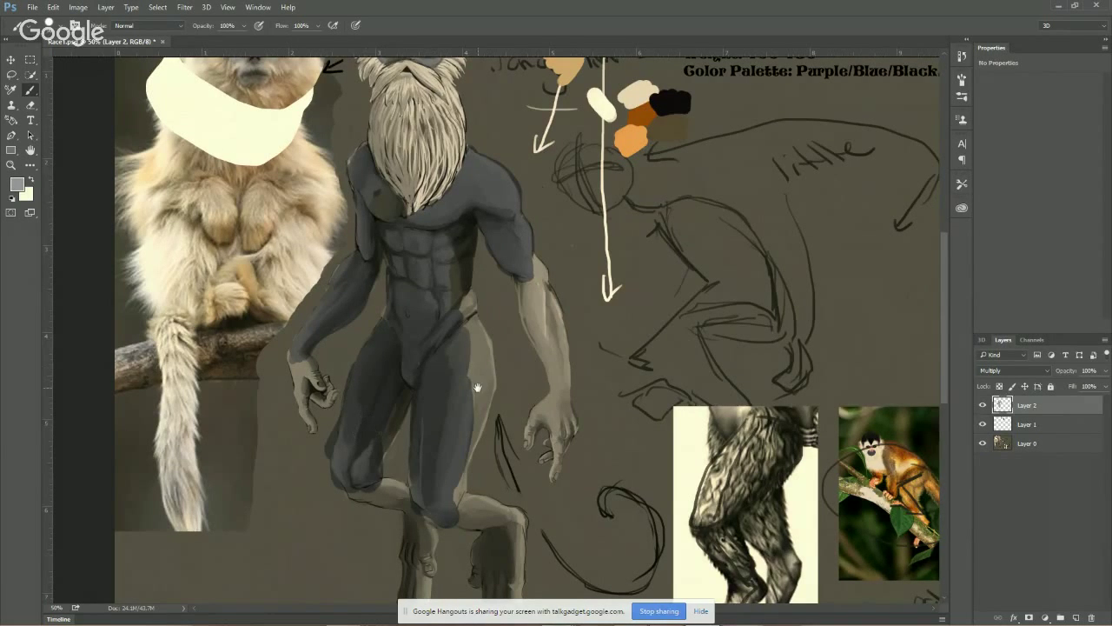
# Paint blue-grey over the remaining lower legs, feet, right-hand forearm and both hands
pyautogui.moveTo(477, 387); pyautogui.dragTo(465, 295)
pyautogui.moveTo(470, 435)
pyautogui.mouseDown()
pyautogui.moveTo(436, 408)
pyautogui.moveTo(498, 427)
pyautogui.moveTo(476, 487)
pyautogui.moveTo(489, 467)
pyautogui.moveTo(475, 482)
pyautogui.moveTo(481, 416)
pyautogui.moveTo(468, 407)
pyautogui.moveTo(449, 460)
pyautogui.moveTo(465, 442)
pyautogui.moveTo(477, 460)
pyautogui.moveTo(470, 484)
pyautogui.moveTo(421, 487)
pyautogui.mouseUp()
pyautogui.moveTo(382, 425)
pyautogui.mouseDown()
pyautogui.moveTo(341, 443)
pyautogui.moveTo(371, 454)
pyautogui.moveTo(377, 404)
pyautogui.moveTo(380, 442)
pyautogui.moveTo(391, 351)
pyautogui.moveTo(381, 325)
pyautogui.moveTo(323, 306)
pyautogui.moveTo(372, 316)
pyautogui.mouseUp()
pyautogui.moveTo(405, 145)
pyautogui.mouseDown()
pyautogui.moveTo(425, 119)
pyautogui.moveTo(441, 150)
pyautogui.moveTo(443, 214)
pyautogui.moveTo(435, 157)
pyautogui.moveTo(420, 296)
pyautogui.moveTo(450, 209)
pyautogui.moveTo(418, 302)
pyautogui.moveTo(483, 333)
pyautogui.moveTo(445, 351)
pyautogui.mouseUp()
pyautogui.moveTo(538, 199); pyautogui.dragTo(501, 296)
pyautogui.moveTo(470, 169)
pyautogui.mouseDown()
pyautogui.moveTo(461, 218)
pyautogui.moveTo(486, 294)
pyautogui.moveTo(493, 286)
pyautogui.moveTo(477, 346)
pyautogui.moveTo(457, 356)
pyautogui.moveTo(489, 380)
pyautogui.moveTo(469, 370)
pyautogui.moveTo(512, 344)
pyautogui.moveTo(513, 314)
pyautogui.mouseUp()
pyautogui.moveTo(231, 270)
pyautogui.mouseDown()
pyautogui.moveTo(237, 339)
pyautogui.moveTo(259, 287)
pyautogui.mouseUp()
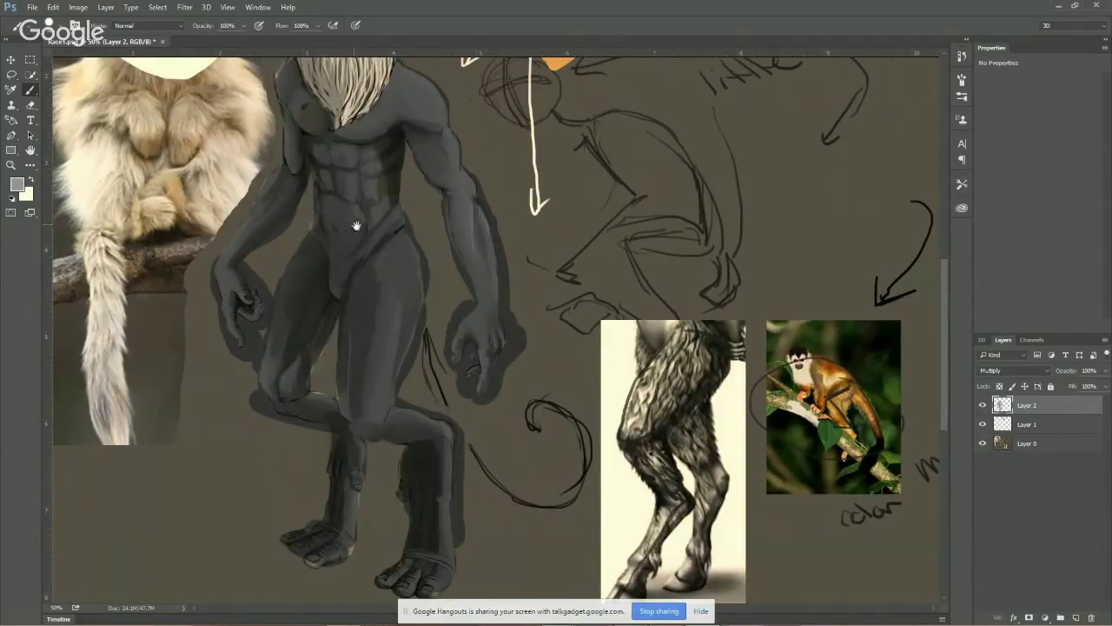
pyautogui.moveTo(326, 200)
pyautogui.mouseDown()
pyautogui.moveTo(343, 333)
pyautogui.moveTo(368, 395)
pyautogui.mouseUp()
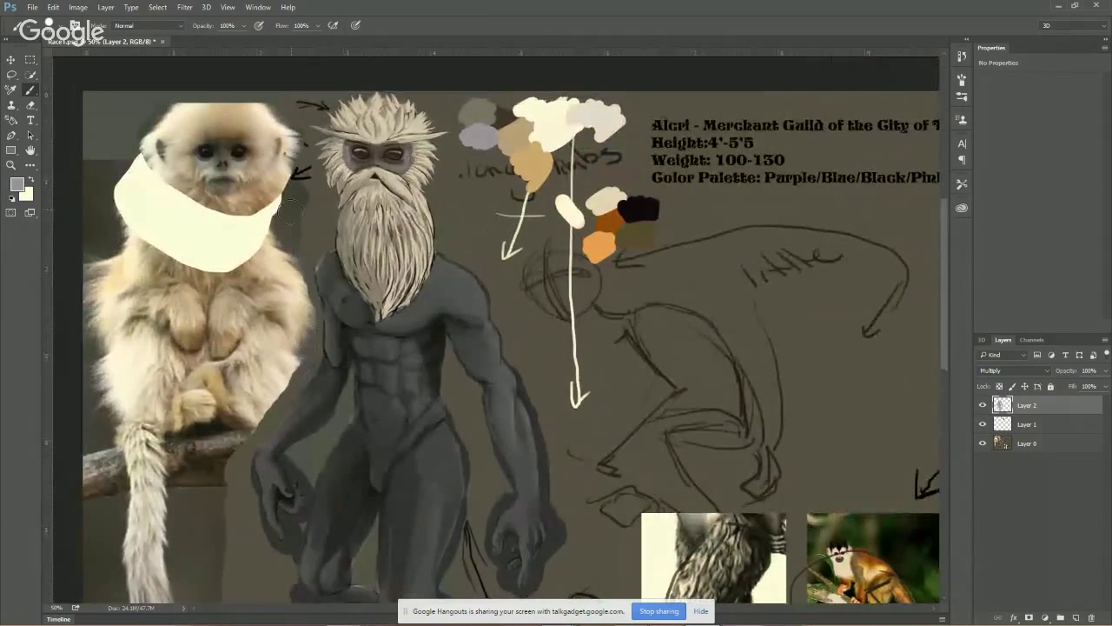
# Finish the blue-grey tint around the eyes and shade the beard with the sampled tan and cream swatches
pyautogui.moveTo(357, 151); pyautogui.dragTo(388, 174)
pyautogui.moveTo(479, 139); pyautogui.dragTo(495, 153)
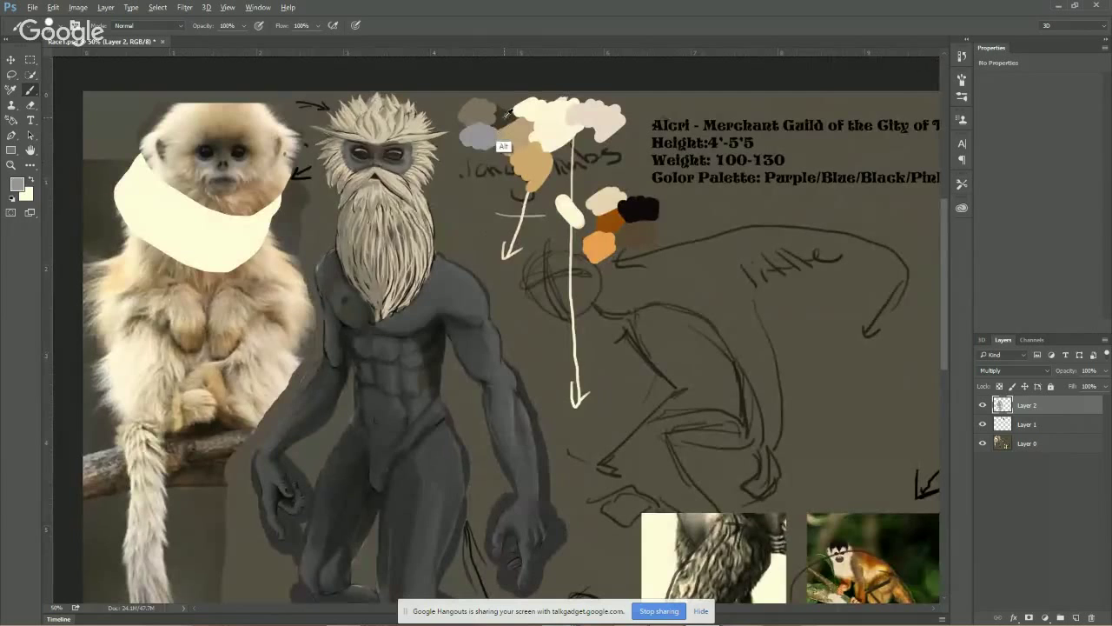
pyautogui.keyDown('alt'); pyautogui.click(532, 165); pyautogui.keyUp('alt')
pyautogui.moveTo(372, 211)
pyautogui.mouseDown()
pyautogui.moveTo(358, 199)
pyautogui.moveTo(361, 213)
pyautogui.moveTo(391, 204)
pyautogui.moveTo(346, 247)
pyautogui.moveTo(383, 300)
pyautogui.moveTo(398, 250)
pyautogui.moveTo(386, 296)
pyautogui.mouseUp()
pyautogui.keyDown('alt'); pyautogui.click(556, 131); pyautogui.keyUp('alt')
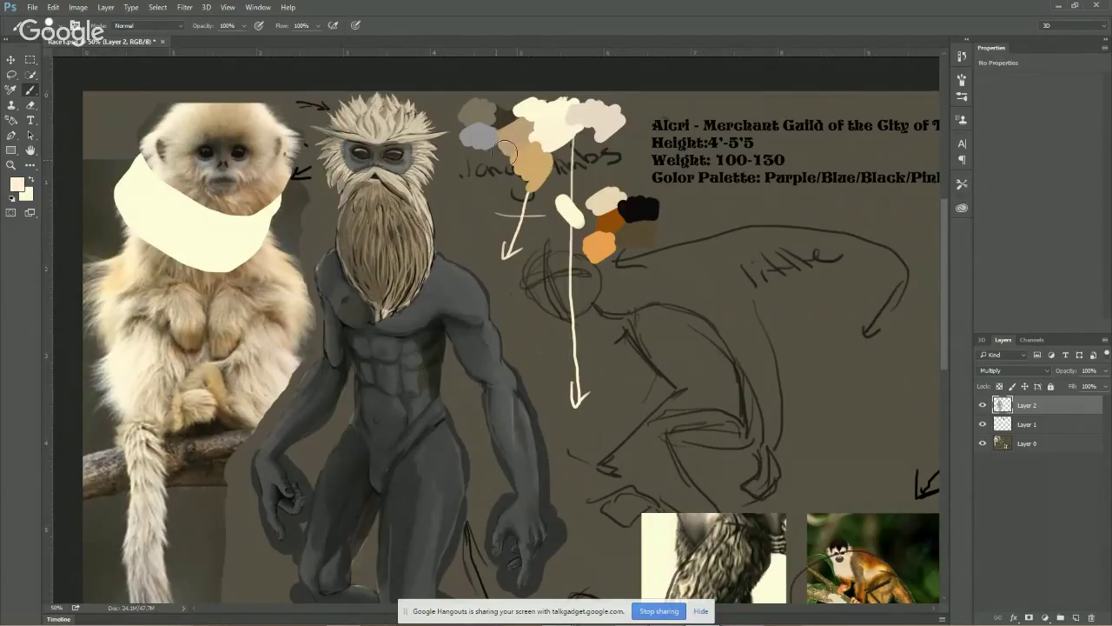
pyautogui.moveTo(386, 255)
pyautogui.mouseDown()
pyautogui.moveTo(365, 214)
pyautogui.moveTo(360, 271)
pyautogui.moveTo(385, 311)
pyautogui.moveTo(388, 259)
pyautogui.moveTo(386, 306)
pyautogui.moveTo(416, 268)
pyautogui.mouseUp()
# Sample the golden-tan swatch and cover the moustache, facial fur, head hair and full beard with it
pyautogui.keyDown('alt'); pyautogui.click(521, 192); pyautogui.keyUp('alt')
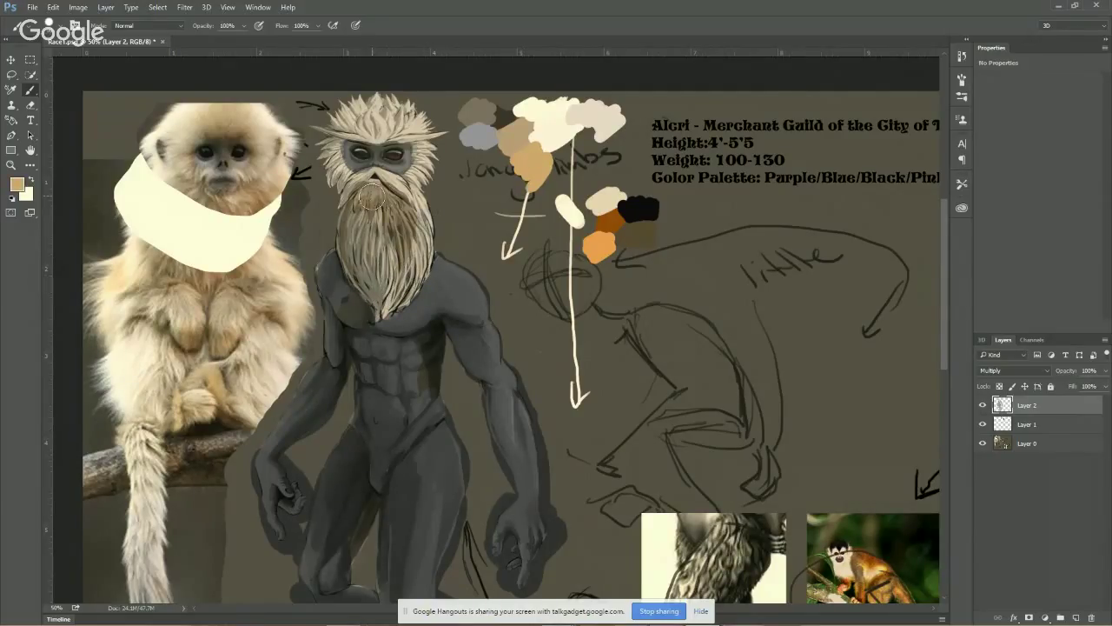
pyautogui.moveTo(364, 184)
pyautogui.mouseDown()
pyautogui.moveTo(400, 186)
pyautogui.moveTo(418, 207)
pyautogui.moveTo(406, 187)
pyautogui.moveTo(423, 130)
pyautogui.moveTo(374, 111)
pyautogui.moveTo(391, 130)
pyautogui.moveTo(415, 121)
pyautogui.moveTo(343, 130)
pyautogui.moveTo(332, 149)
pyautogui.moveTo(344, 178)
pyautogui.moveTo(334, 159)
pyautogui.mouseUp()
pyautogui.moveTo(348, 122)
pyautogui.mouseDown()
pyautogui.moveTo(392, 109)
pyautogui.moveTo(435, 126)
pyautogui.mouseUp()
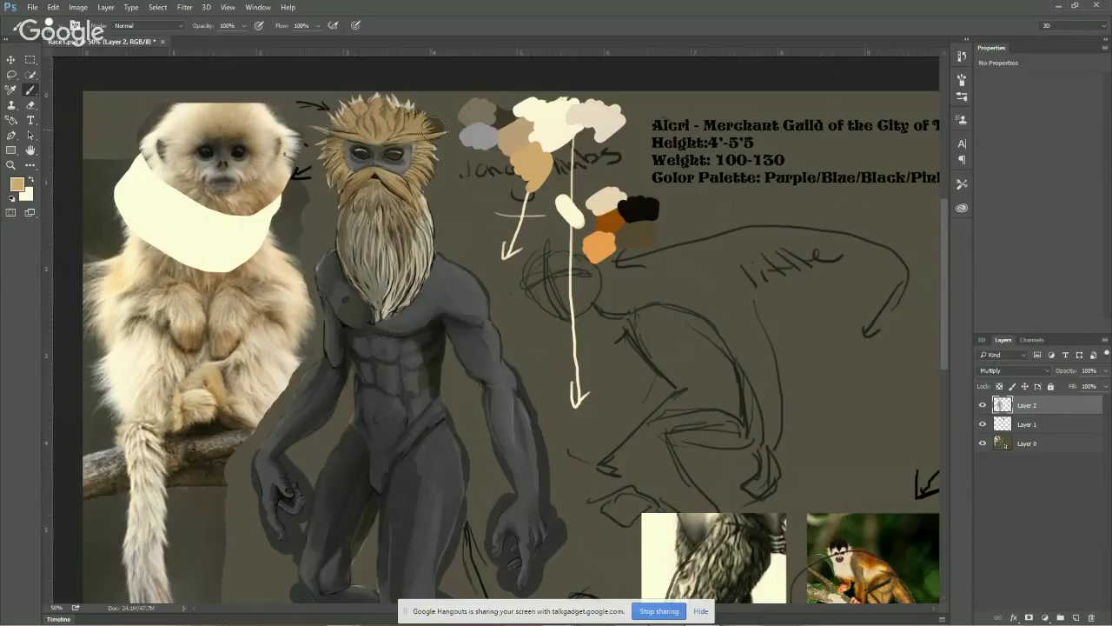
pyautogui.moveTo(359, 217)
pyautogui.mouseDown()
pyautogui.moveTo(352, 230)
pyautogui.moveTo(387, 270)
pyautogui.moveTo(426, 221)
pyautogui.moveTo(411, 272)
pyautogui.moveTo(369, 299)
pyautogui.moveTo(419, 271)
pyautogui.mouseUp()
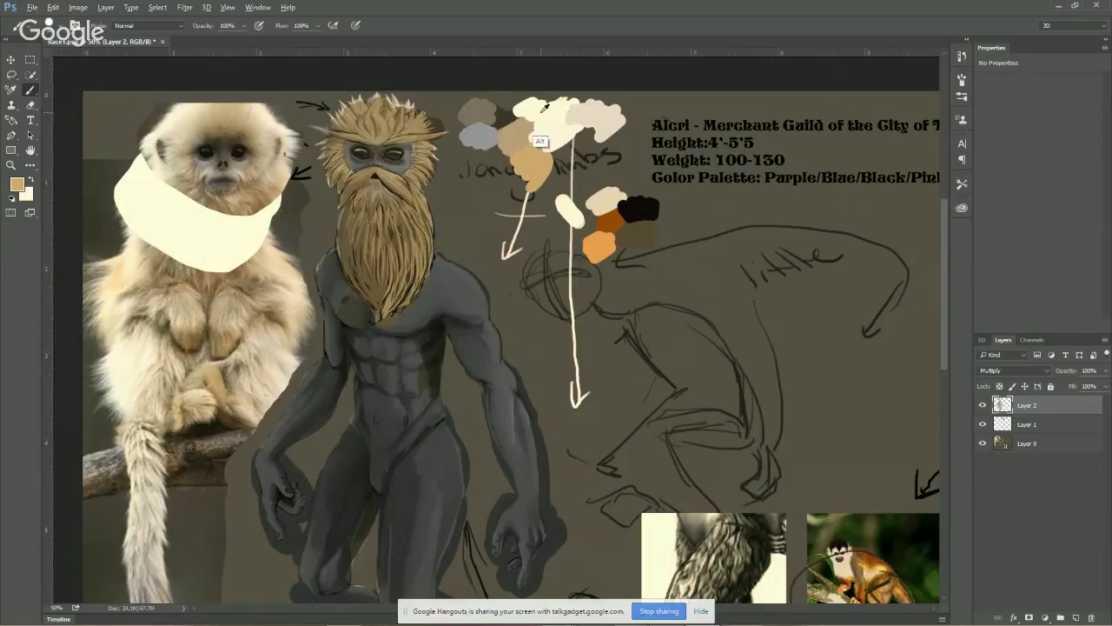
# Sample the cream swatch and paint light strands down the middle and right-hand side of the beard
pyautogui.keyDown('alt'); pyautogui.click(538, 144); pyautogui.keyUp('alt')
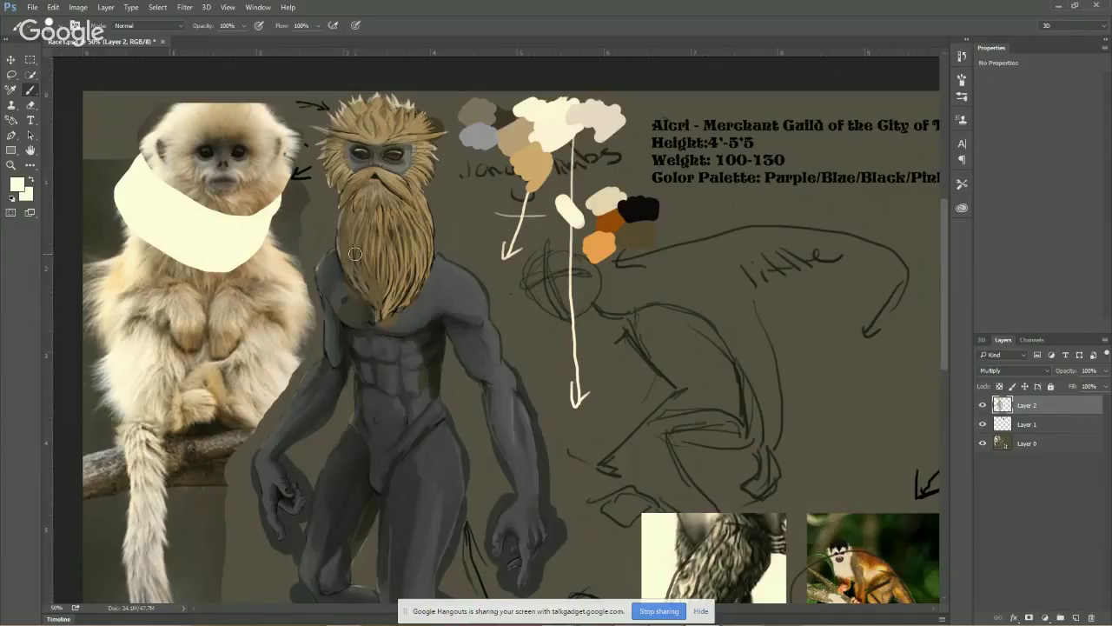
pyautogui.moveTo(366, 253)
pyautogui.mouseDown()
pyautogui.moveTo(383, 278)
pyautogui.moveTo(382, 232)
pyautogui.moveTo(382, 286)
pyautogui.mouseUp()
pyautogui.moveTo(391, 244); pyautogui.dragTo(395, 299)
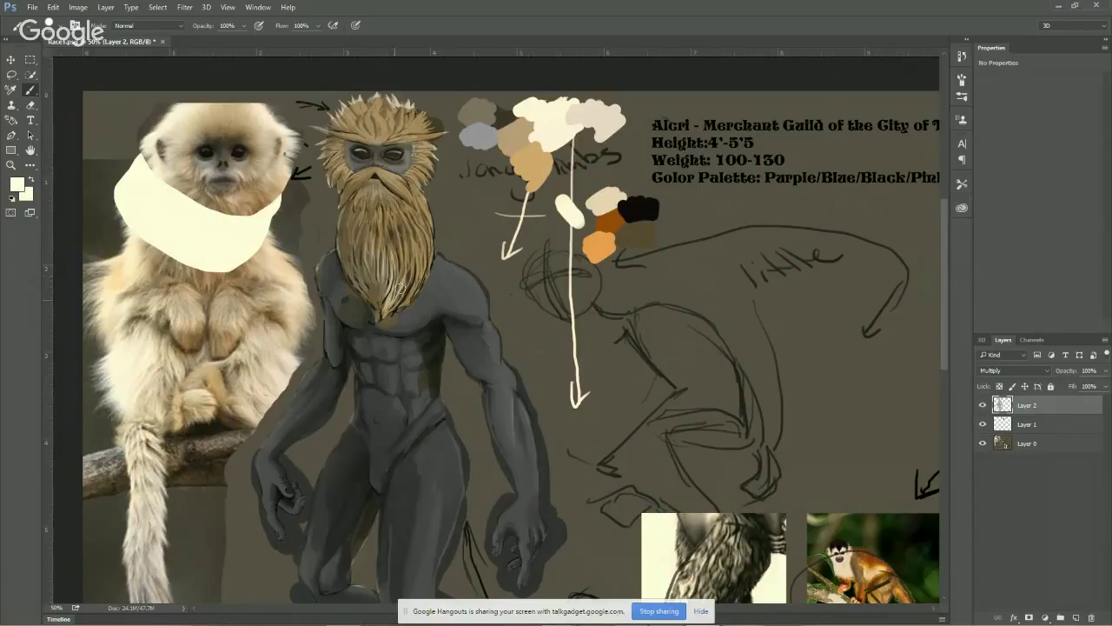
pyautogui.moveTo(414, 231); pyautogui.dragTo(410, 281)
pyautogui.moveTo(414, 220); pyautogui.dragTo(394, 310)
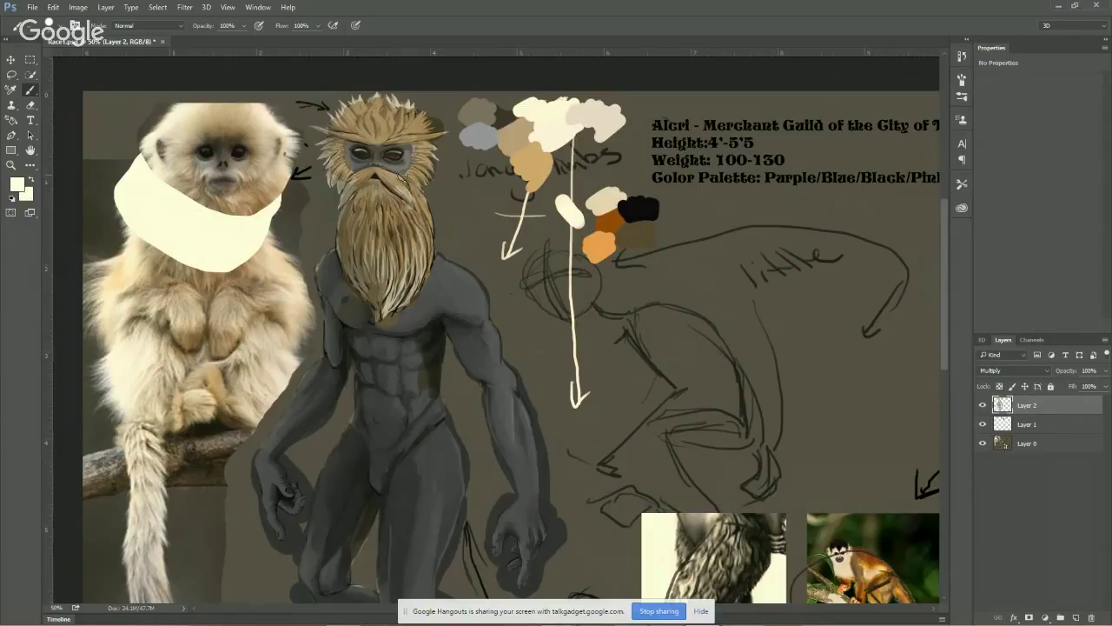
# Paint cream over the head hair, side fur, moustache and beard, leaving golden-tan accents at the brow and upper beard
pyautogui.moveTo(421, 185)
pyautogui.mouseDown()
pyautogui.moveTo(432, 153)
pyautogui.moveTo(421, 133)
pyautogui.mouseUp()
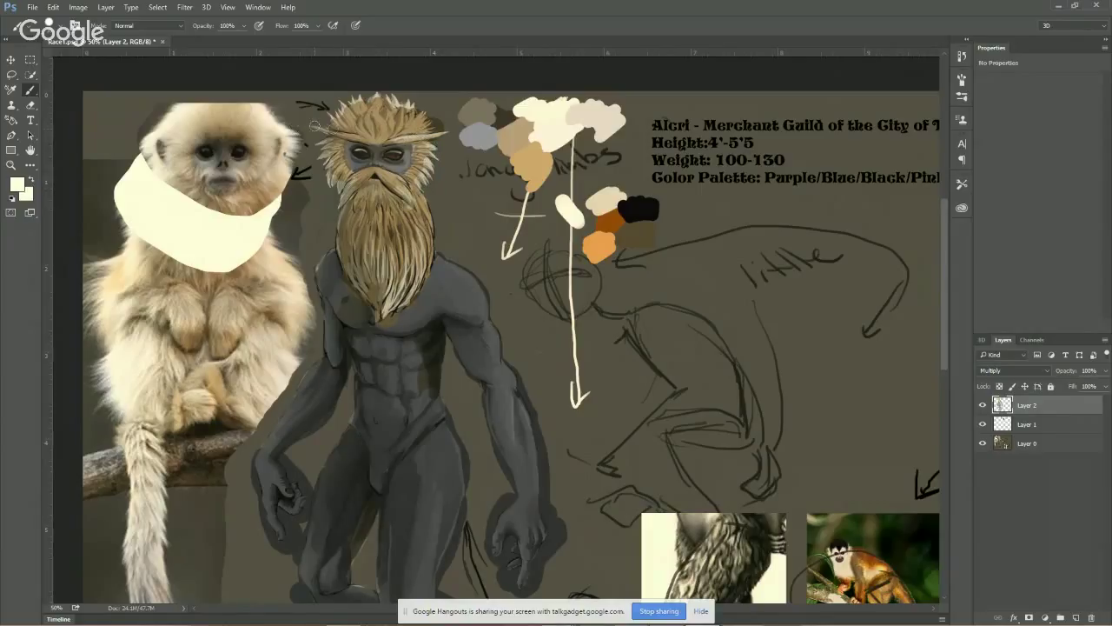
pyautogui.moveTo(315, 126)
pyautogui.mouseDown()
pyautogui.moveTo(299, 124)
pyautogui.moveTo(339, 128)
pyautogui.moveTo(339, 108)
pyautogui.moveTo(377, 92)
pyautogui.mouseUp()
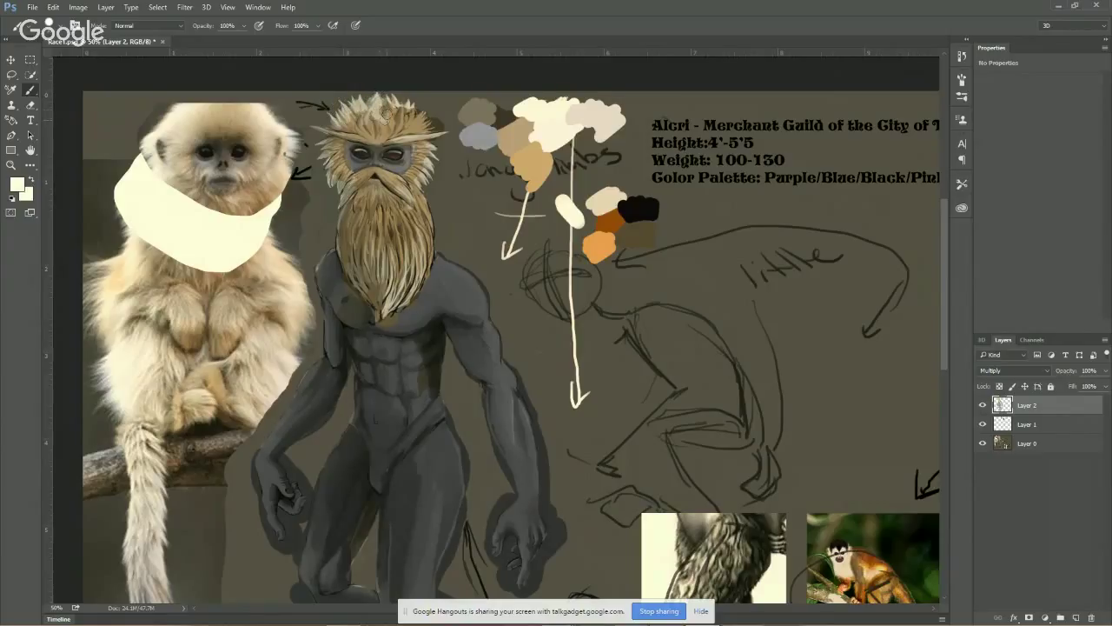
pyautogui.moveTo(419, 115); pyautogui.dragTo(439, 130)
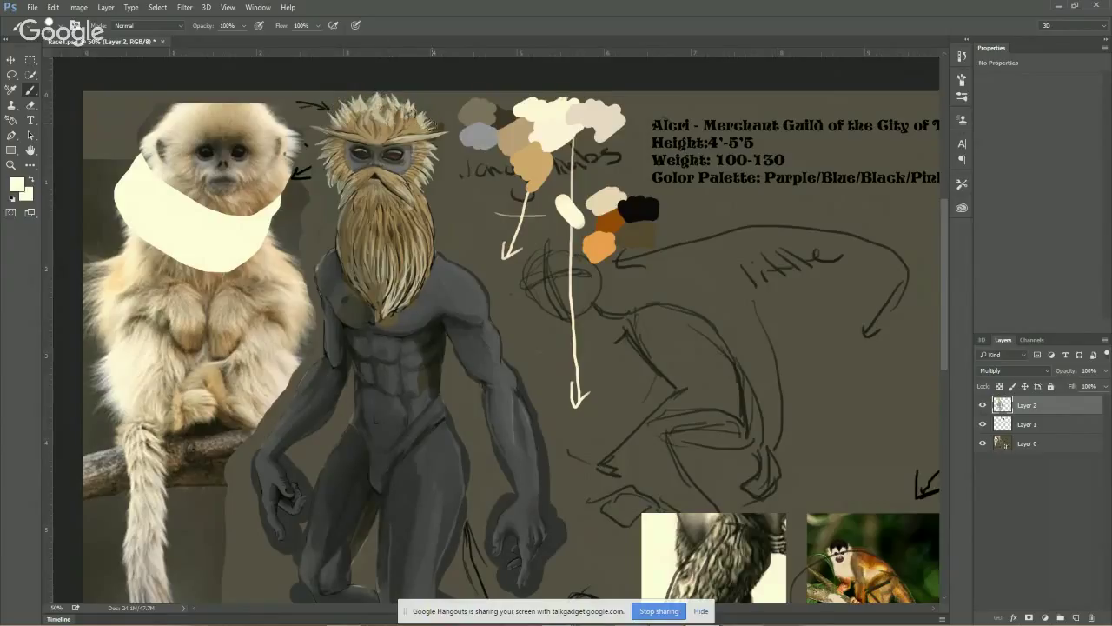
pyautogui.moveTo(549, 131); pyautogui.dragTo(561, 167)
pyautogui.moveTo(346, 122)
pyautogui.mouseDown()
pyautogui.moveTo(366, 114)
pyautogui.moveTo(416, 127)
pyautogui.mouseUp()
pyautogui.moveTo(343, 256)
pyautogui.mouseDown()
pyautogui.moveTo(346, 229)
pyautogui.moveTo(380, 314)
pyautogui.moveTo(370, 255)
pyautogui.moveTo(385, 277)
pyautogui.moveTo(403, 241)
pyautogui.moveTo(432, 242)
pyautogui.moveTo(433, 226)
pyautogui.moveTo(417, 200)
pyautogui.moveTo(403, 265)
pyautogui.moveTo(356, 196)
pyautogui.moveTo(355, 209)
pyautogui.moveTo(405, 207)
pyautogui.mouseUp()
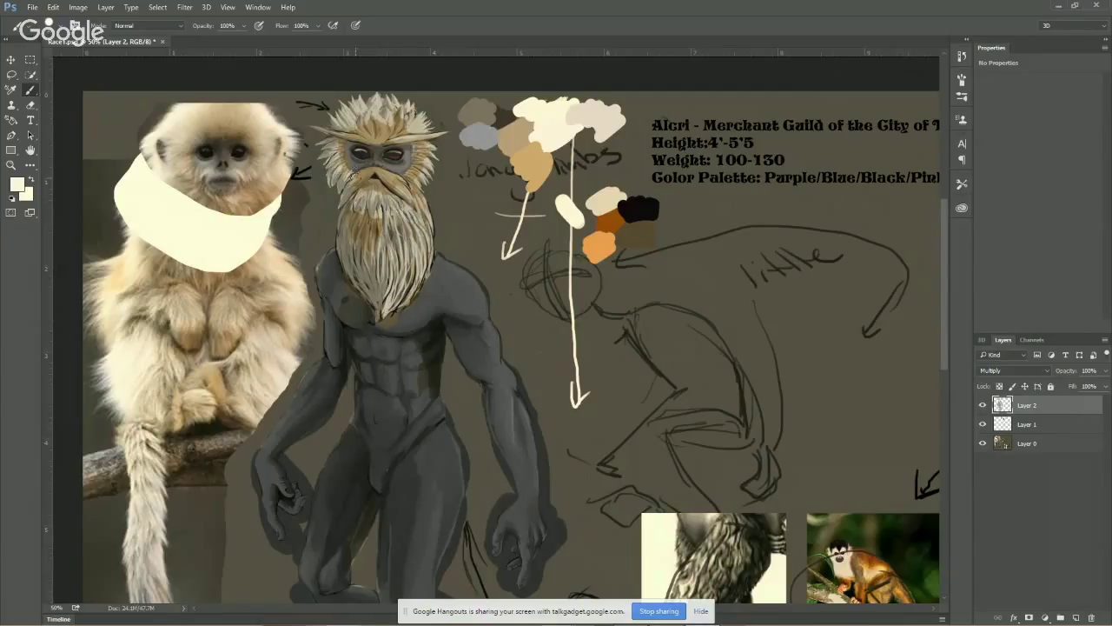
pyautogui.moveTo(362, 175); pyautogui.dragTo(419, 205)
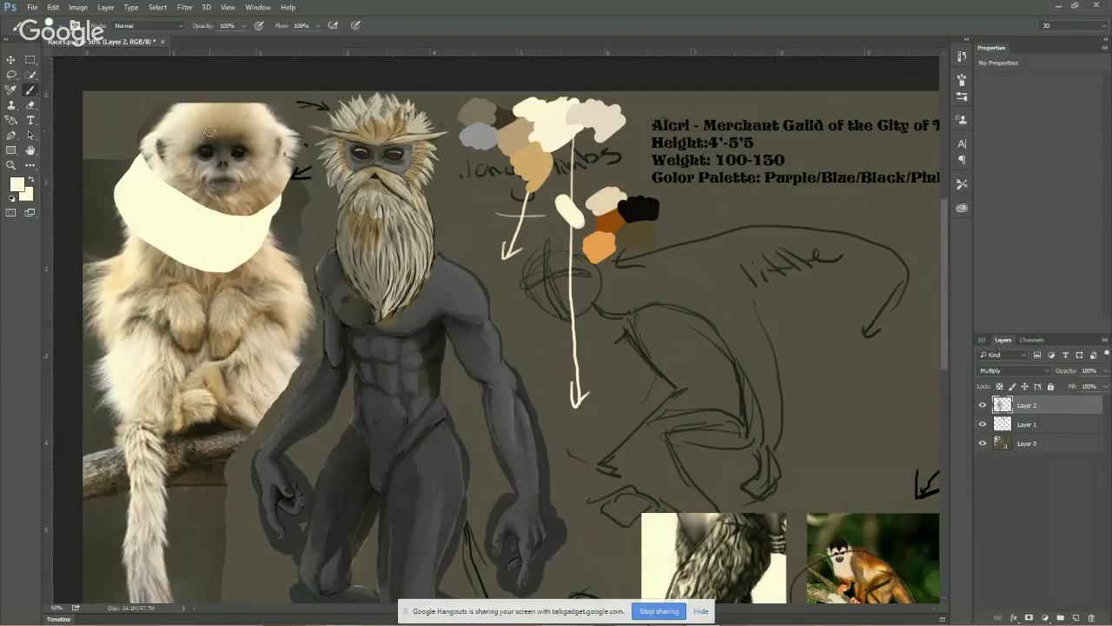
# Switch to a soft round brush, tint the left-hand side of the beard with golden tan, and set the brush size to 45 px
pyautogui.click(74, 25)
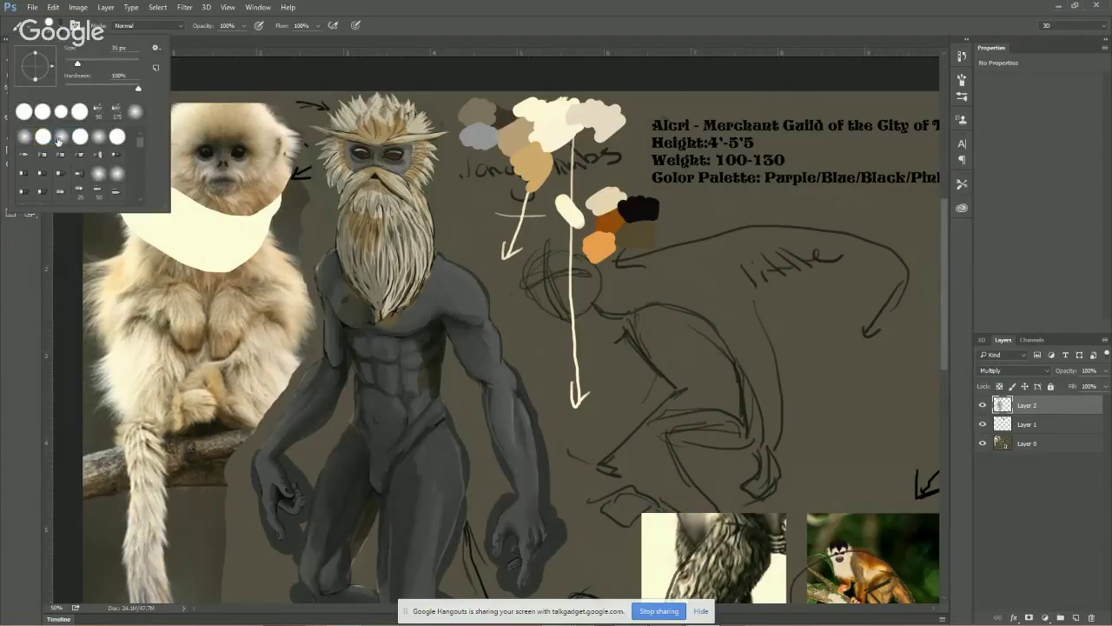
pyautogui.click(250, 81)
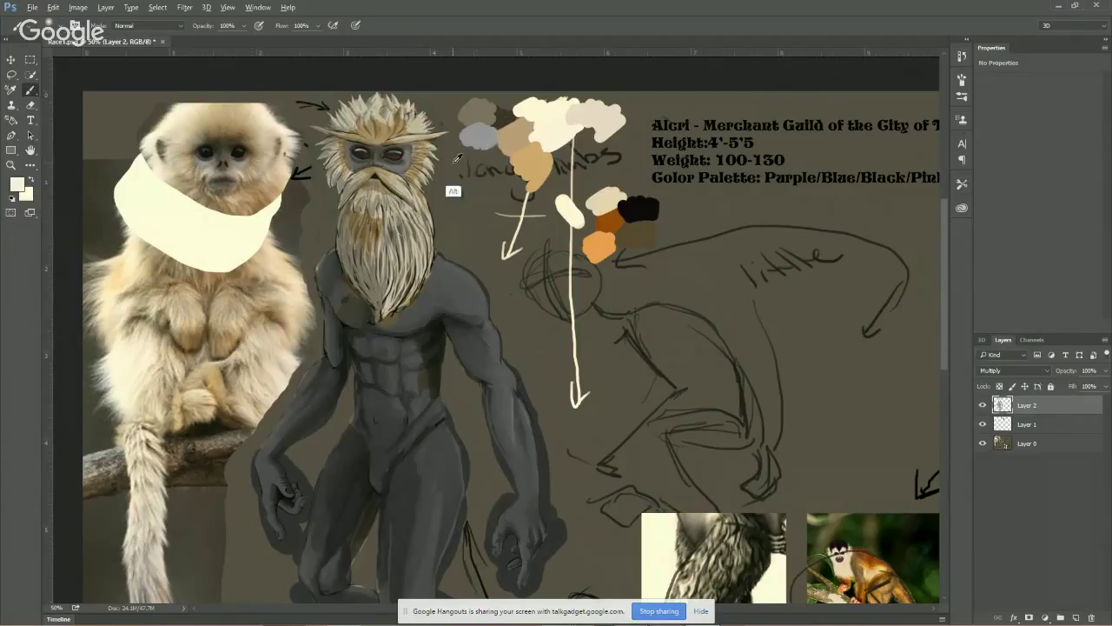
pyautogui.keyDown('alt'); pyautogui.click(525, 178); pyautogui.keyUp('alt')
pyautogui.click(75, 29)
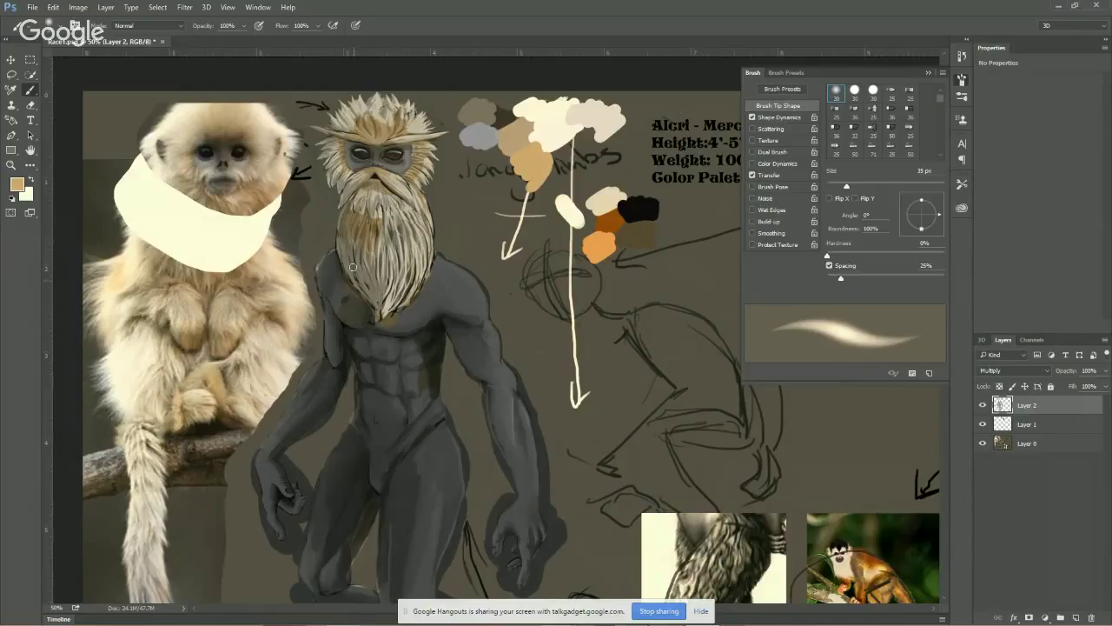
pyautogui.press(']')
pyautogui.press(']')
pyautogui.press(']')
pyautogui.press(']')
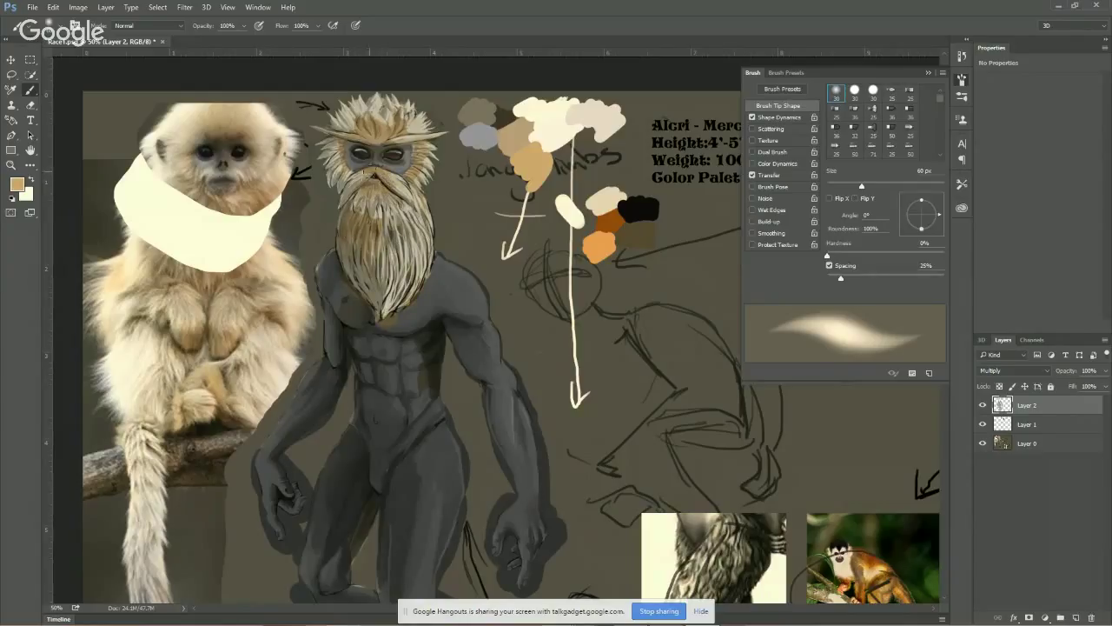
pyautogui.press('[')
pyautogui.press('[')
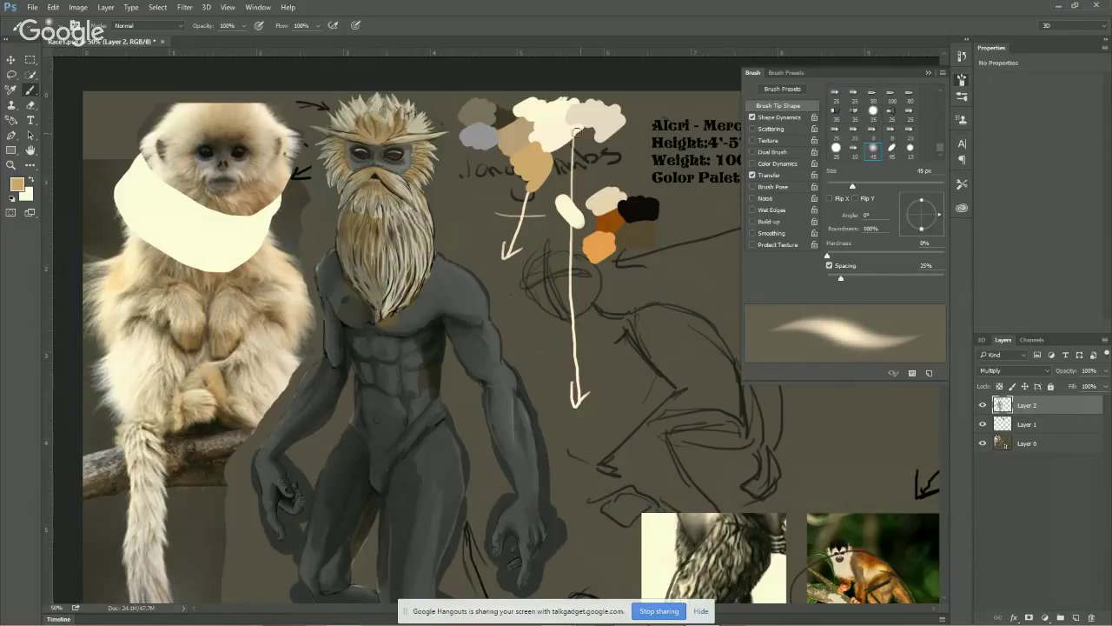
# Soften the brow and beard with the cream swatch and cover the olive patch on the left-hand chest with blue-grey
pyautogui.keyDown('alt'); pyautogui.click(546, 134); pyautogui.keyUp('alt')
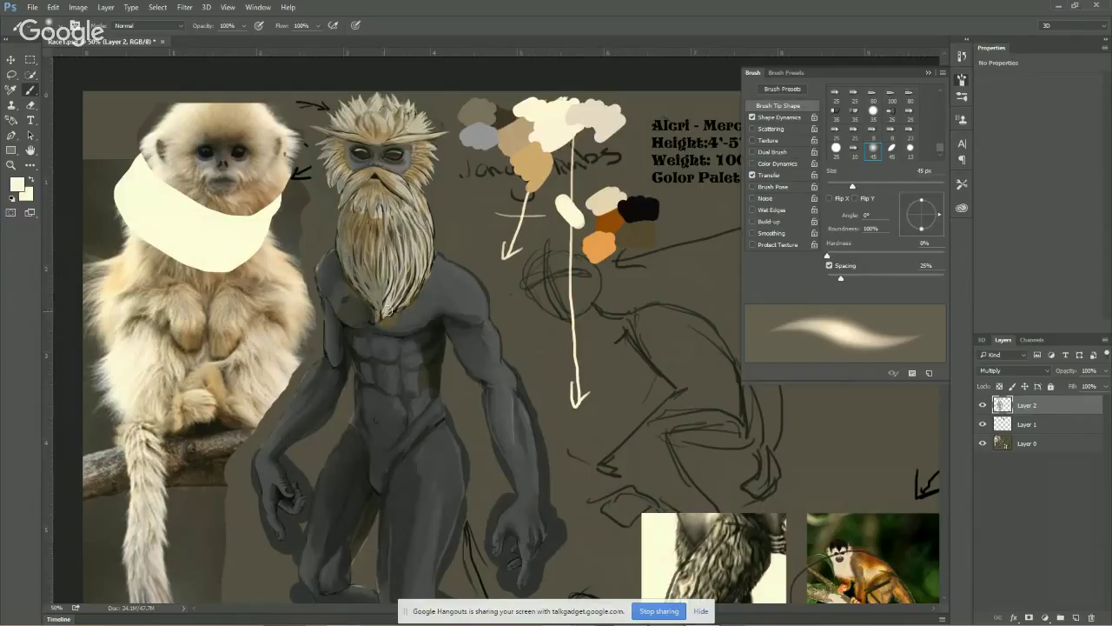
pyautogui.keyDown('alt'); pyautogui.click(384, 296); pyautogui.keyUp('alt')
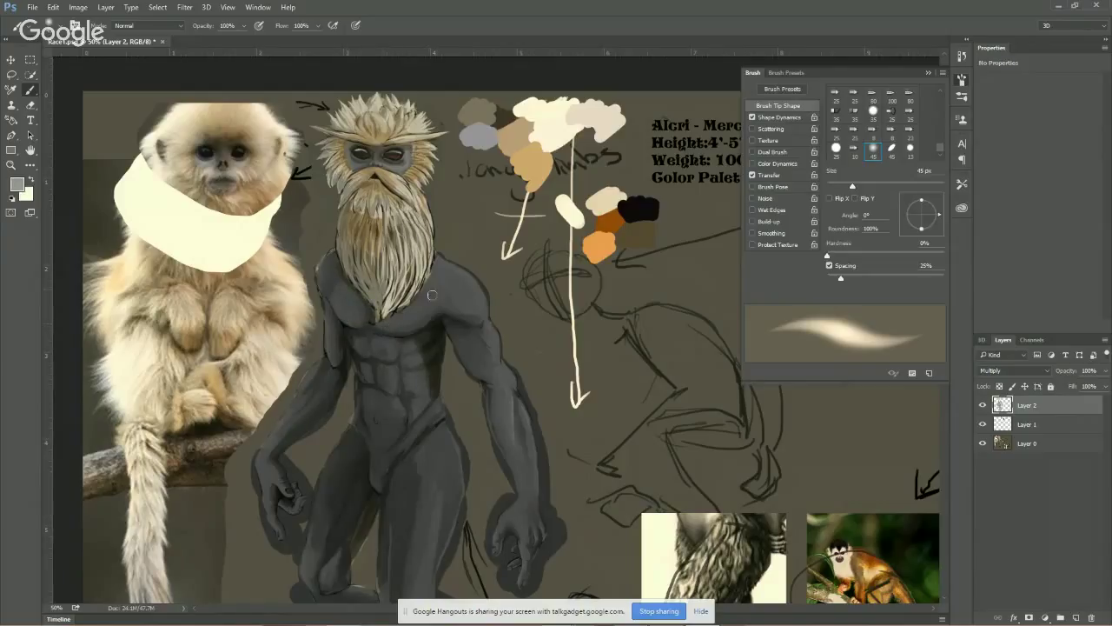
pyautogui.keyDown('alt'); pyautogui.click(485, 109); pyautogui.keyUp('alt')
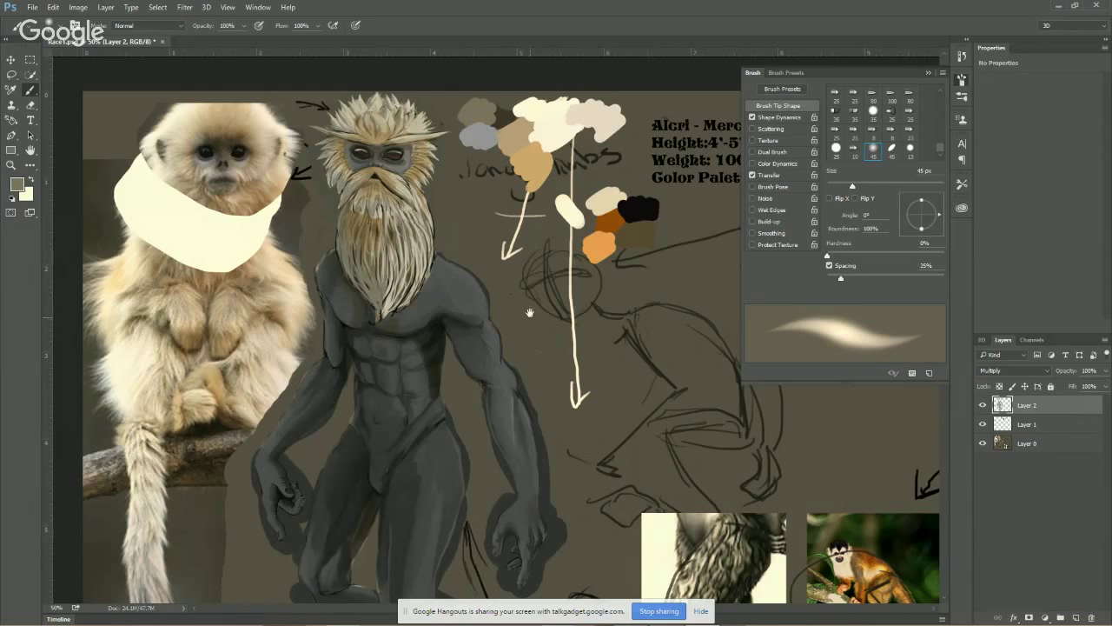
pyautogui.moveTo(529, 313)
pyautogui.mouseDown()
pyautogui.moveTo(551, 256)
pyautogui.moveTo(528, 194)
pyautogui.moveTo(509, 235)
pyautogui.moveTo(531, 346)
pyautogui.mouseUp()
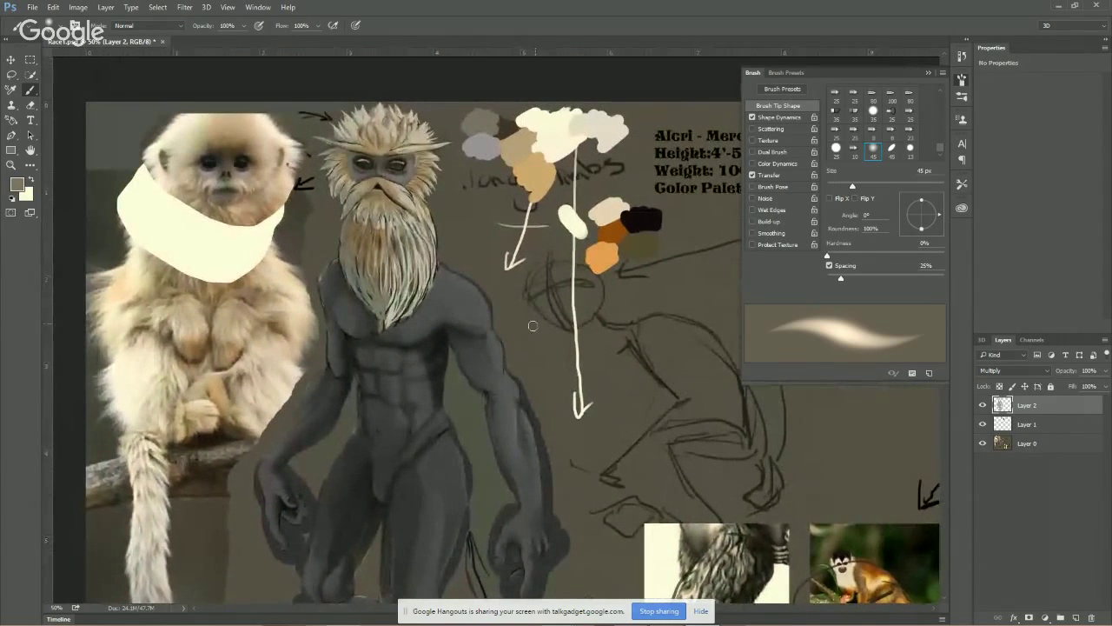
# Try the black and dark-orange swatches on the head hair and beard
pyautogui.keyDown('alt'); pyautogui.click(639, 235); pyautogui.keyUp('alt')
pyautogui.moveTo(365, 123)
pyautogui.mouseDown()
pyautogui.moveTo(369, 139)
pyautogui.moveTo(391, 137)
pyautogui.moveTo(365, 118)
pyautogui.moveTo(388, 150)
pyautogui.mouseUp()
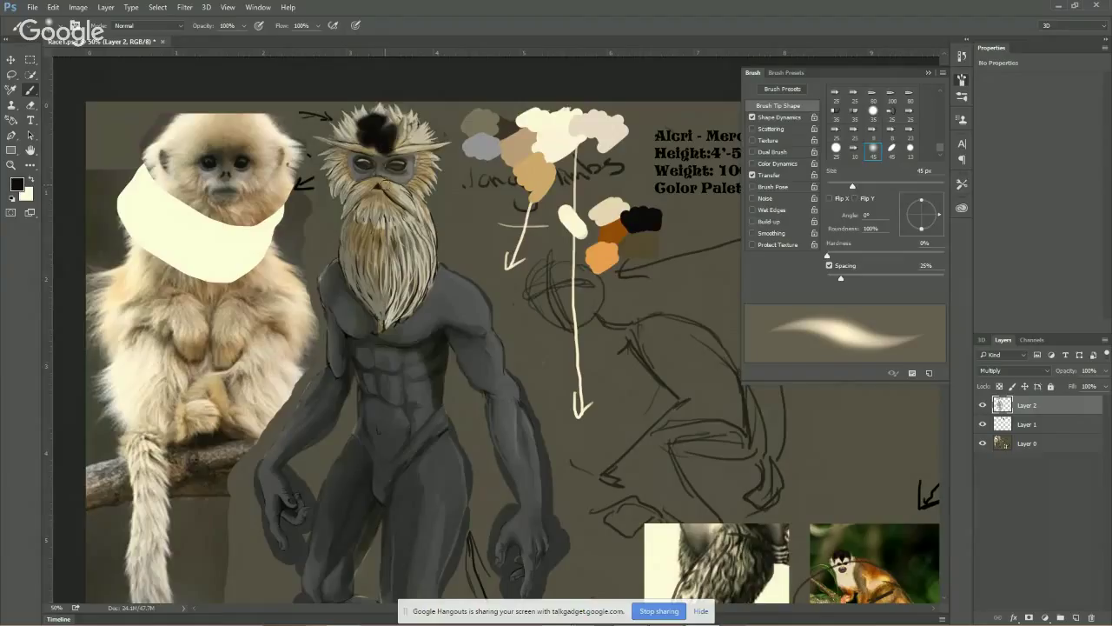
pyautogui.hotkey('ctrl', 'z')
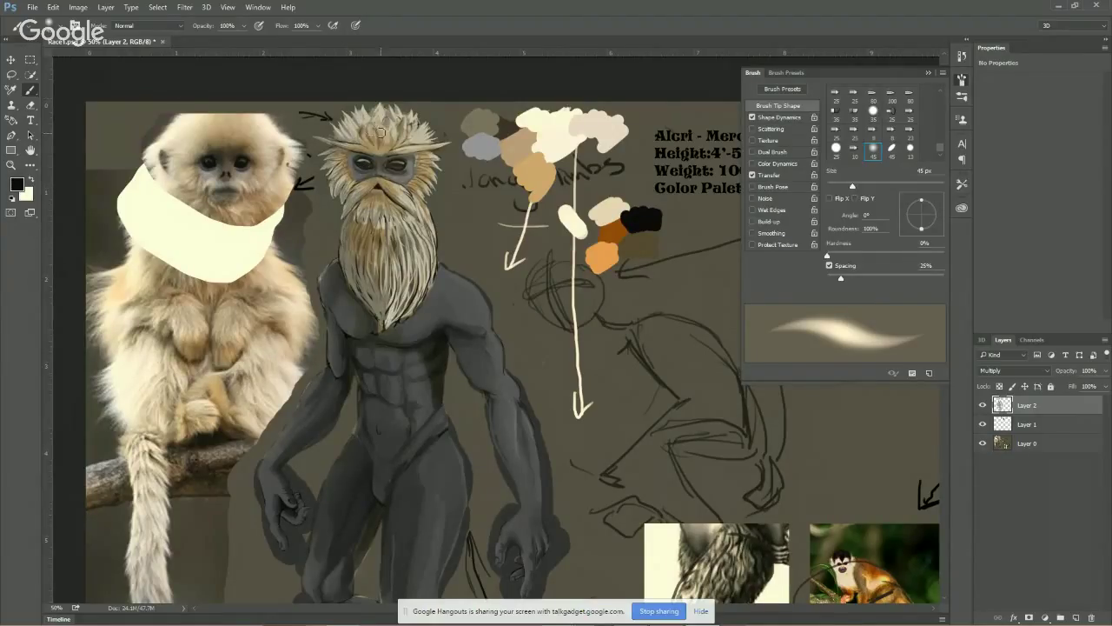
pyautogui.moveTo(381, 132)
pyautogui.mouseDown()
pyautogui.moveTo(393, 193)
pyautogui.moveTo(387, 295)
pyautogui.mouseUp()
pyautogui.hotkey('ctrl', 'z')
pyautogui.keyDown('alt'); pyautogui.click(612, 231); pyautogui.keyUp('alt')
pyautogui.moveTo(387, 162); pyautogui.dragTo(362, 123)
pyautogui.hotkey('ctrl', 'z')
# Sample the pale grey-beige swatch and paint it around the eyes and over the left-hand chest and shoulder
pyautogui.keyDown('alt'); pyautogui.click(574, 222); pyautogui.keyUp('alt')
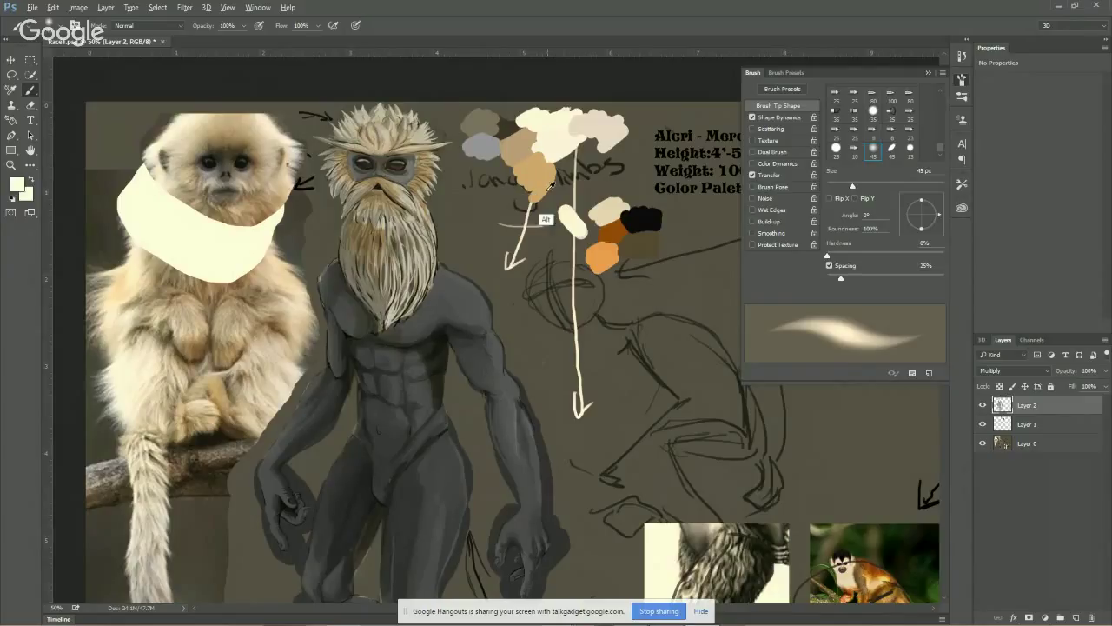
pyautogui.keyDown('alt'); pyautogui.click(613, 130); pyautogui.keyUp('alt')
pyautogui.moveTo(351, 161)
pyautogui.mouseDown()
pyautogui.moveTo(363, 177)
pyautogui.moveTo(383, 167)
pyautogui.moveTo(358, 157)
pyautogui.moveTo(402, 179)
pyautogui.moveTo(403, 158)
pyautogui.mouseUp()
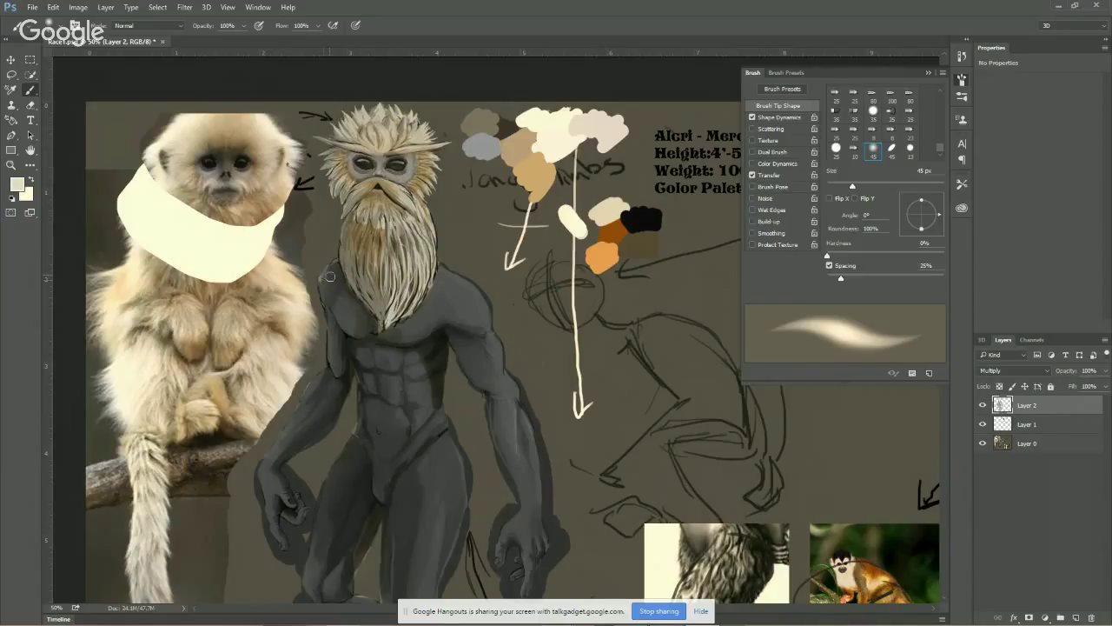
pyautogui.moveTo(330, 276)
pyautogui.mouseDown()
pyautogui.moveTo(323, 297)
pyautogui.moveTo(339, 276)
pyautogui.moveTo(356, 305)
pyautogui.moveTo(326, 299)
pyautogui.moveTo(357, 334)
pyautogui.moveTo(372, 304)
pyautogui.mouseUp()
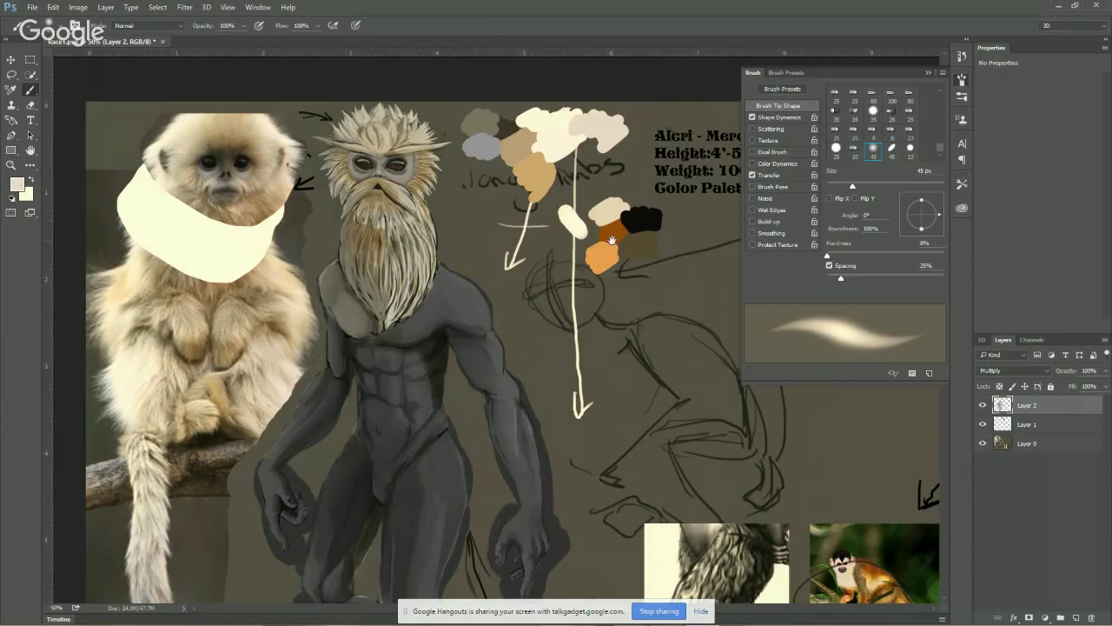
# Sample the orange fur from the squirrel monkey photo and paint it on the left-hand chest
pyautogui.moveTo(666, 339); pyautogui.dragTo(605, 252)
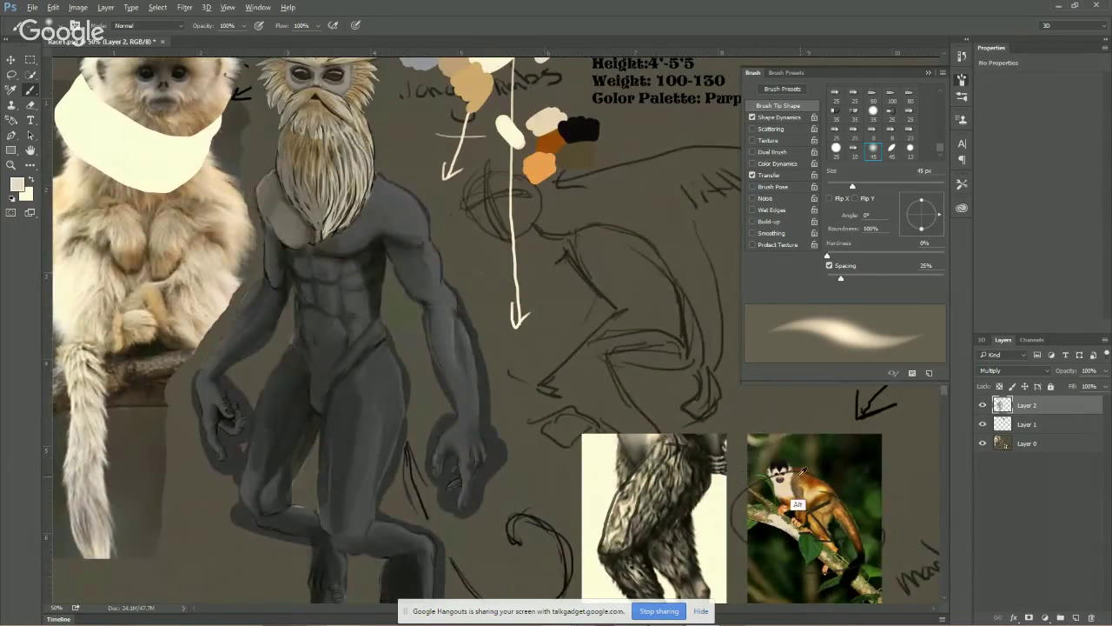
pyautogui.keyDown('alt'); pyautogui.click(786, 503); pyautogui.keyUp('alt')
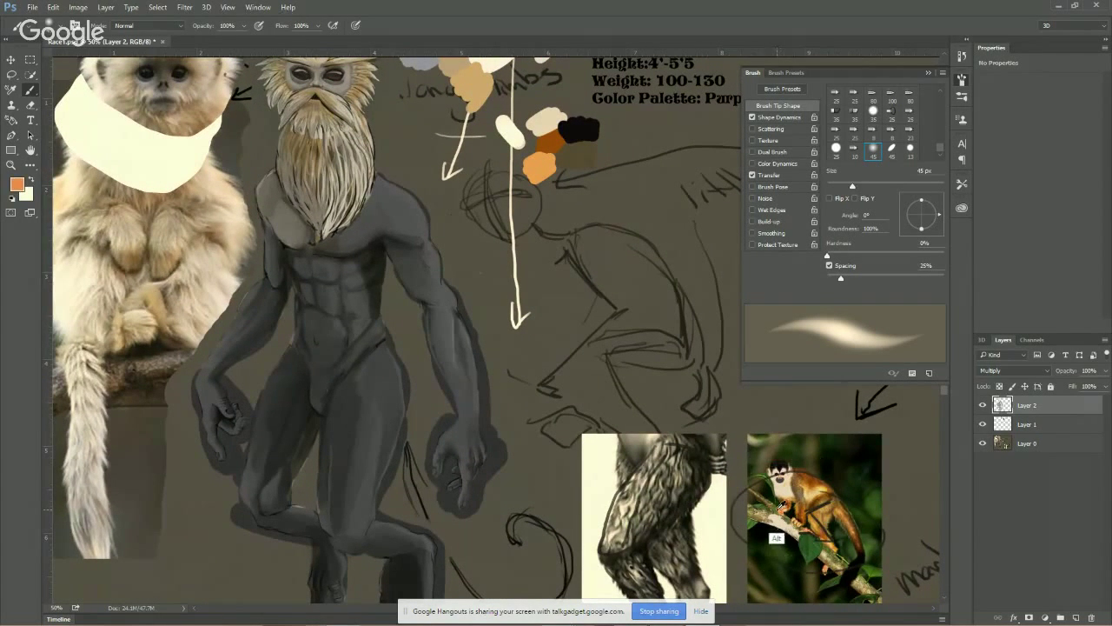
pyautogui.moveTo(290, 221)
pyautogui.mouseDown()
pyautogui.moveTo(278, 224)
pyautogui.moveTo(294, 236)
pyautogui.moveTo(297, 213)
pyautogui.moveTo(292, 247)
pyautogui.mouseUp()
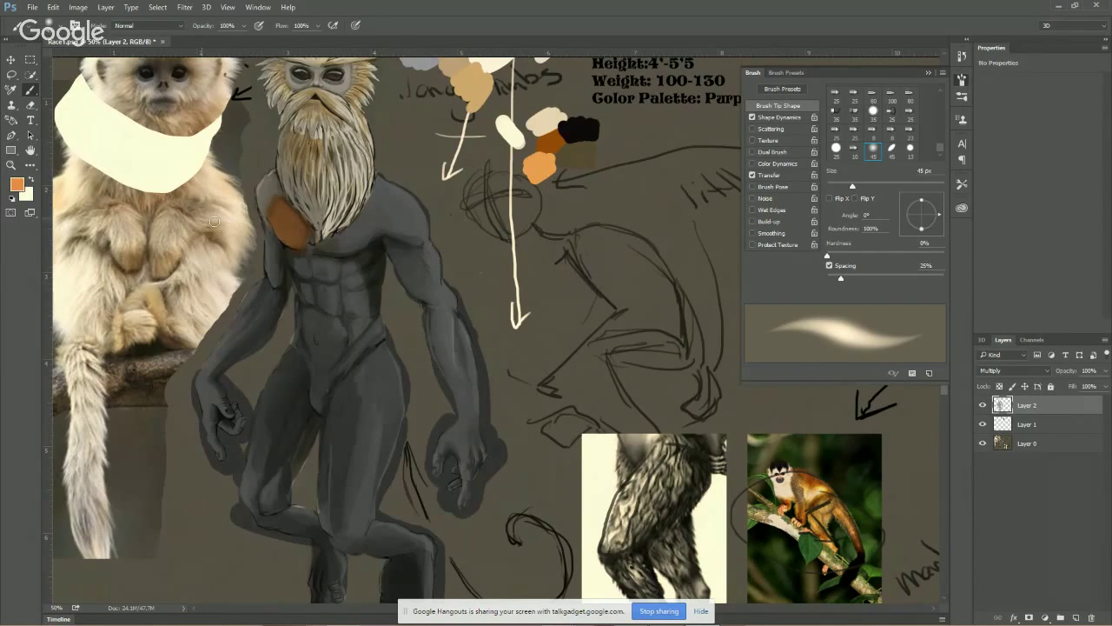
# Lighten the foreground orange to #f4b682 and paint it over the left-hand chest, upper abdomen and the face around the eyes
pyautogui.click(16, 184)
pyautogui.click(473, 166)
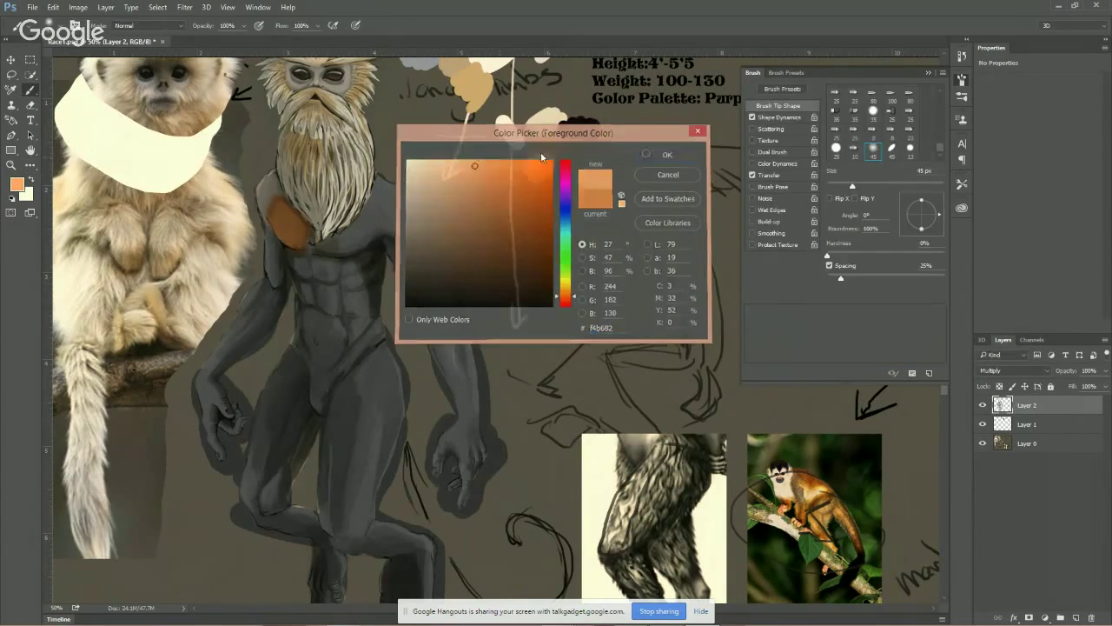
pyautogui.click(645, 154)
pyautogui.moveTo(270, 218)
pyautogui.mouseDown()
pyautogui.moveTo(298, 245)
pyautogui.moveTo(271, 200)
pyautogui.moveTo(309, 232)
pyautogui.moveTo(268, 201)
pyautogui.moveTo(269, 218)
pyautogui.moveTo(259, 189)
pyautogui.moveTo(274, 177)
pyautogui.moveTo(282, 203)
pyautogui.moveTo(274, 173)
pyautogui.moveTo(319, 246)
pyautogui.moveTo(290, 234)
pyautogui.moveTo(315, 302)
pyautogui.moveTo(319, 253)
pyautogui.moveTo(340, 281)
pyautogui.mouseUp()
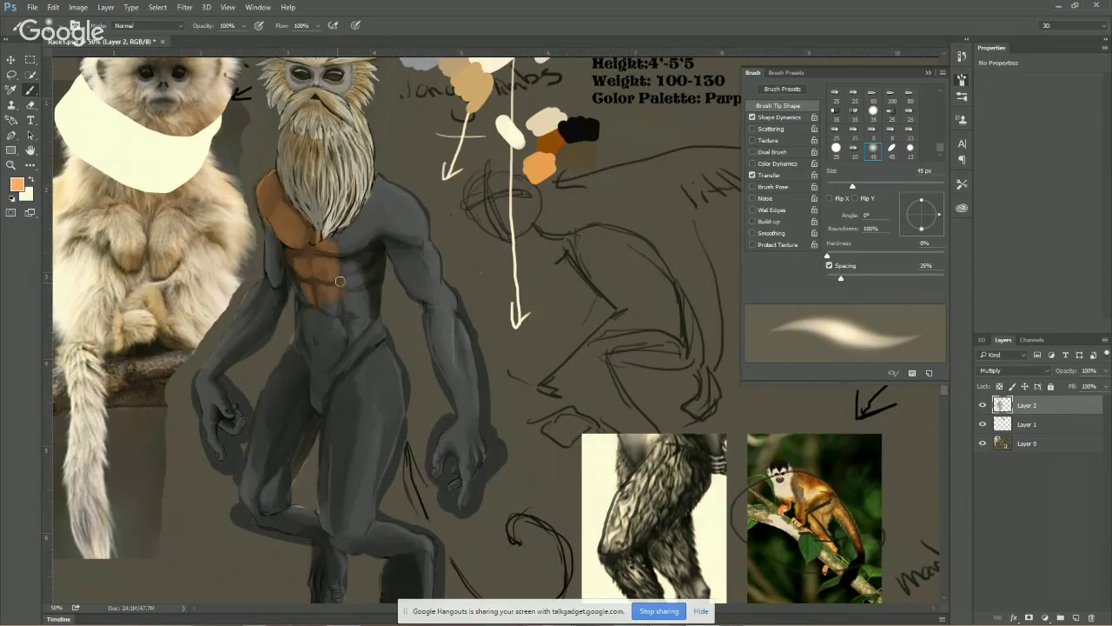
pyautogui.moveTo(406, 152); pyautogui.dragTo(423, 232)
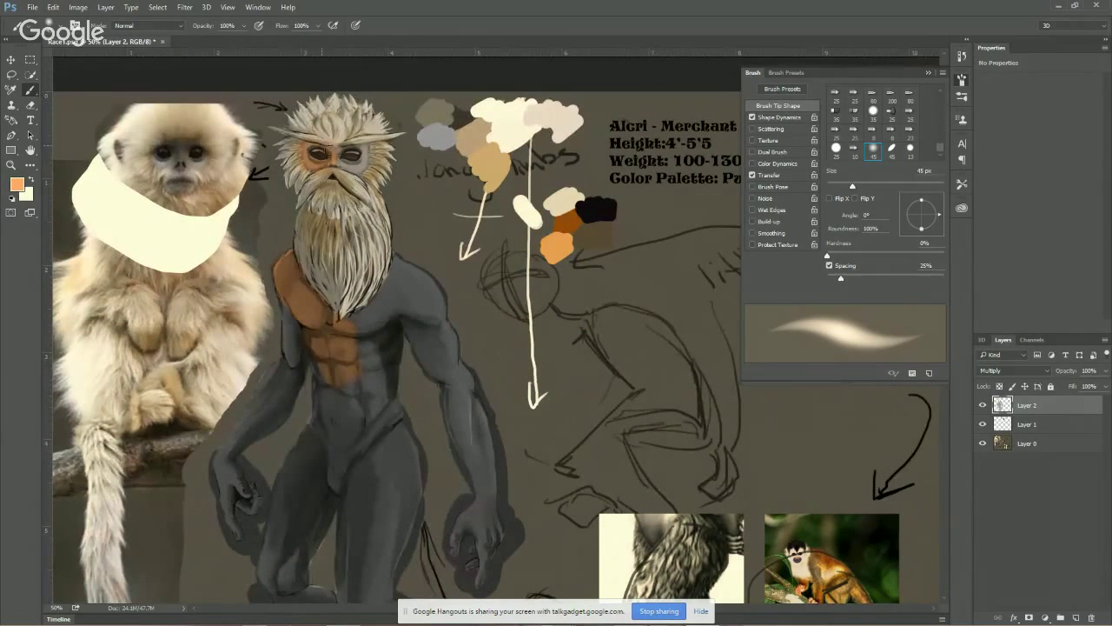
pyautogui.moveTo(334, 162)
pyautogui.mouseDown()
pyautogui.moveTo(364, 152)
pyautogui.moveTo(329, 145)
pyautogui.mouseUp()
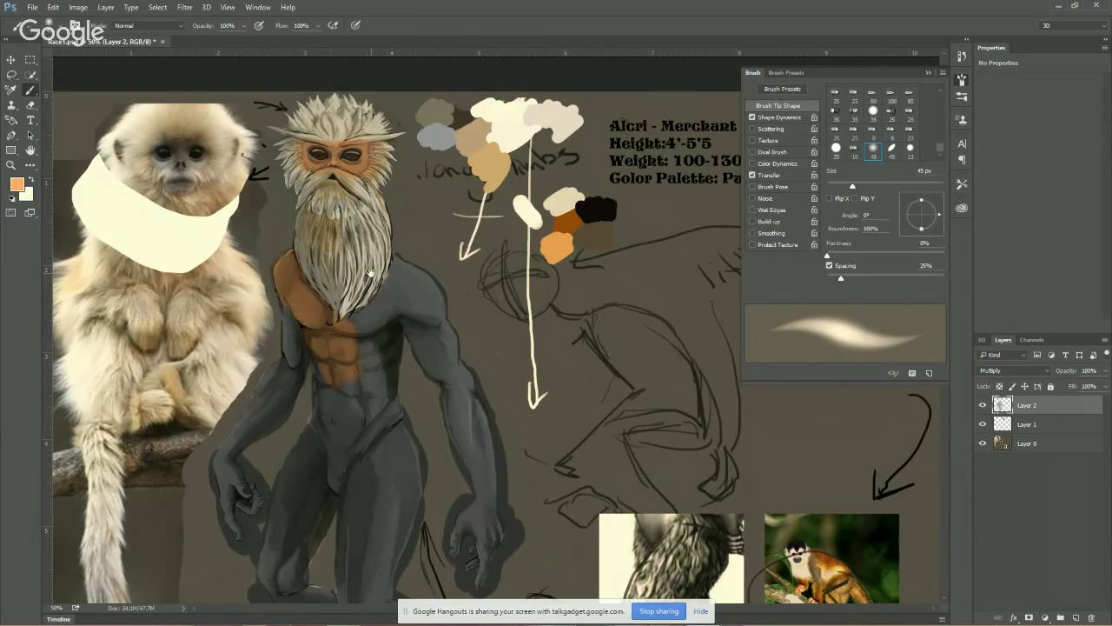
# Enlarge the brush to 175 px and paint the light orange across the chest and abdomen
pyautogui.moveTo(371, 273); pyautogui.dragTo(306, 185)
pyautogui.press(']')
pyautogui.press(']')
pyautogui.press(']')
pyautogui.press(']')
pyautogui.press(']')
pyautogui.press(']')
pyautogui.press(']')
pyautogui.press(']')
pyautogui.press(']')
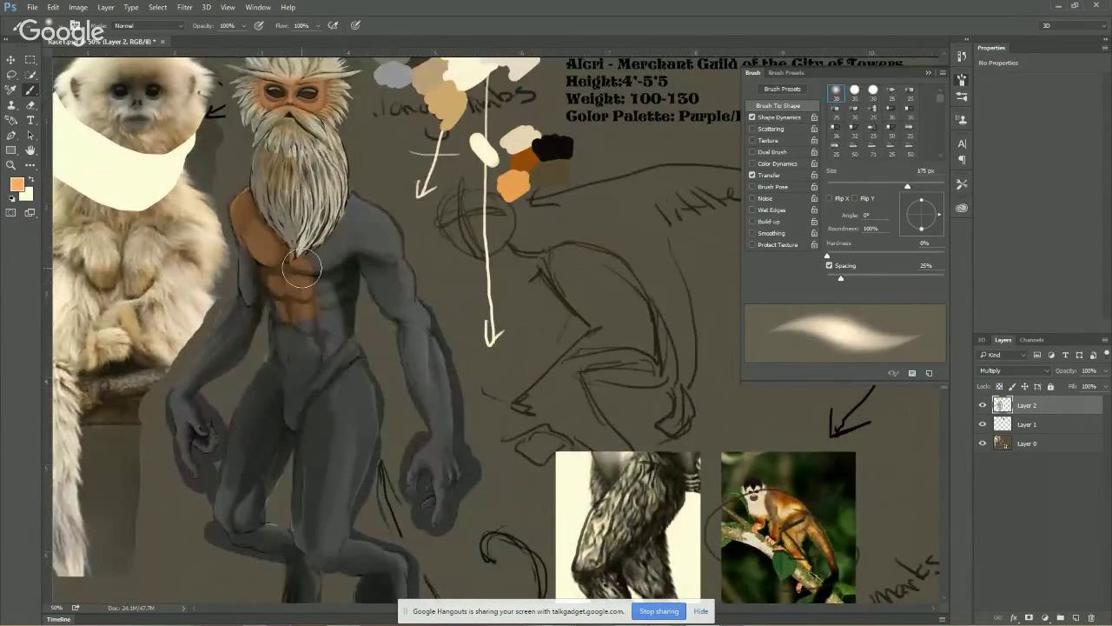
pyautogui.moveTo(347, 234)
pyautogui.mouseDown()
pyautogui.moveTo(305, 361)
pyautogui.moveTo(285, 317)
pyautogui.mouseUp()
pyautogui.moveTo(356, 368); pyautogui.dragTo(310, 303)
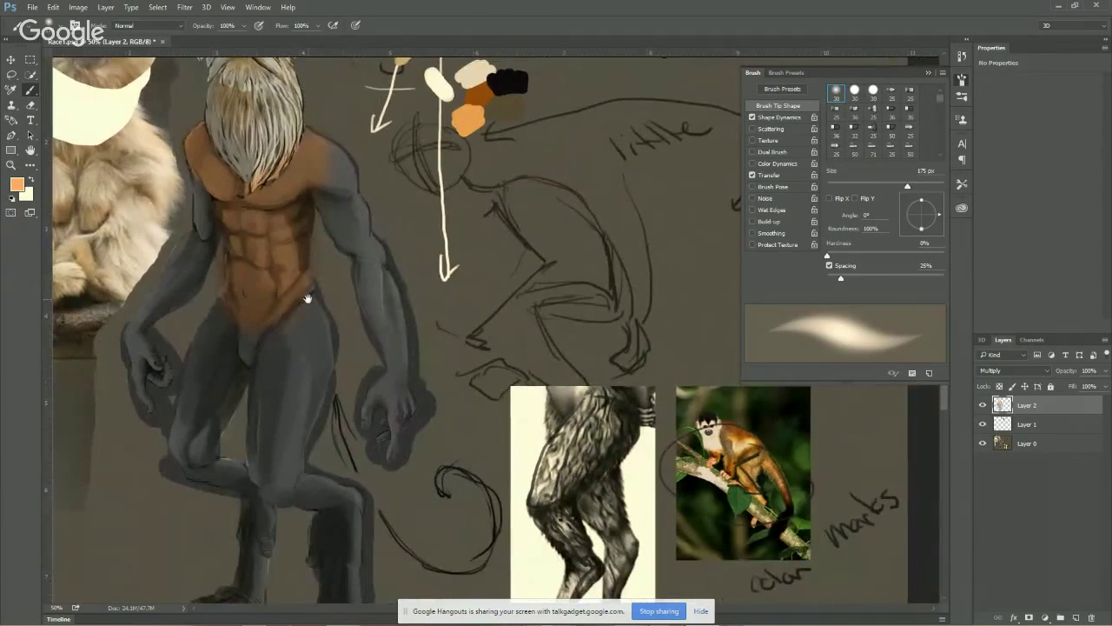
# Reduce the brush to 100 px and extend the orange over the lower abdomen and groin
pyautogui.press('[')
pyautogui.press('[')
pyautogui.press('[')
pyautogui.moveTo(248, 346)
pyautogui.mouseDown()
pyautogui.moveTo(271, 327)
pyautogui.moveTo(274, 342)
pyautogui.moveTo(292, 340)
pyautogui.moveTo(314, 300)
pyautogui.mouseUp()
pyautogui.moveTo(354, 236)
pyautogui.mouseDown()
pyautogui.moveTo(360, 331)
pyautogui.moveTo(386, 336)
pyautogui.mouseUp()
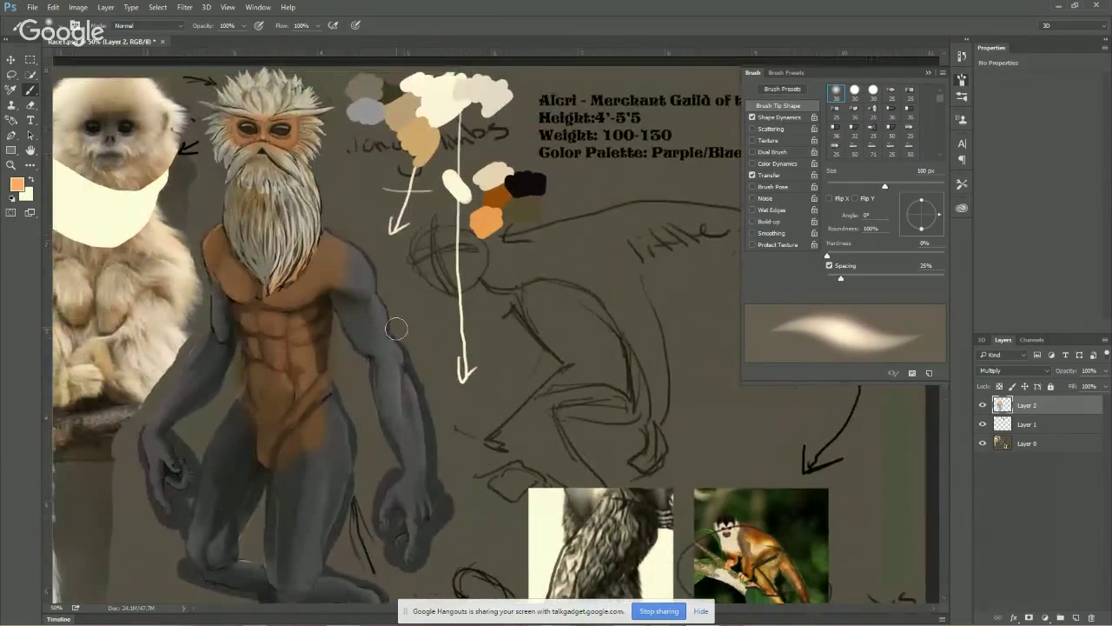
# Sample the dark reddish brown from the squirrel monkey photo and paint it over the moustache and upper beard
pyautogui.press('alt')
pyautogui.keyDown('alt'); pyautogui.click(758, 567); pyautogui.keyUp('alt')
pyautogui.moveTo(235, 209)
pyautogui.mouseDown()
pyautogui.moveTo(239, 196)
pyautogui.moveTo(235, 221)
pyautogui.moveTo(244, 200)
pyautogui.mouseUp()
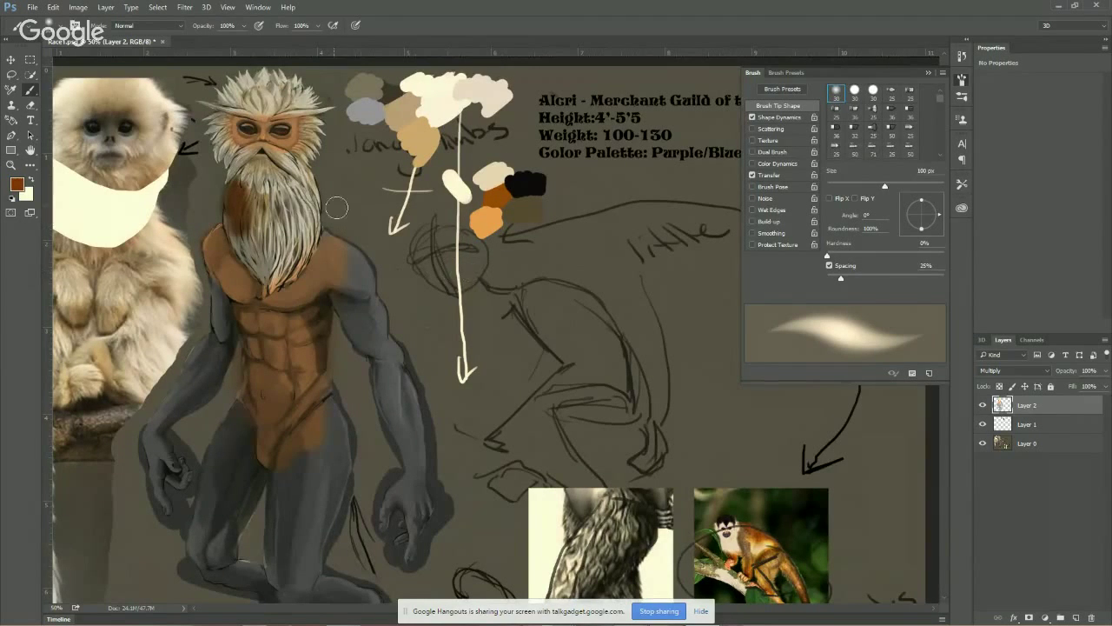
pyautogui.moveTo(314, 183)
pyautogui.mouseDown()
pyautogui.moveTo(313, 211)
pyautogui.moveTo(297, 190)
pyautogui.moveTo(279, 196)
pyautogui.moveTo(296, 210)
pyautogui.moveTo(298, 240)
pyautogui.moveTo(308, 216)
pyautogui.moveTo(294, 261)
pyautogui.moveTo(259, 179)
pyautogui.moveTo(294, 183)
pyautogui.moveTo(268, 157)
pyautogui.moveTo(292, 171)
pyautogui.moveTo(250, 159)
pyautogui.moveTo(283, 164)
pyautogui.moveTo(314, 201)
pyautogui.mouseUp()
# Sample the black swatch, reduce the brush to 60 px and darken the hair on top of the head
pyautogui.keyDown('alt'); pyautogui.click(521, 209); pyautogui.keyUp('alt')
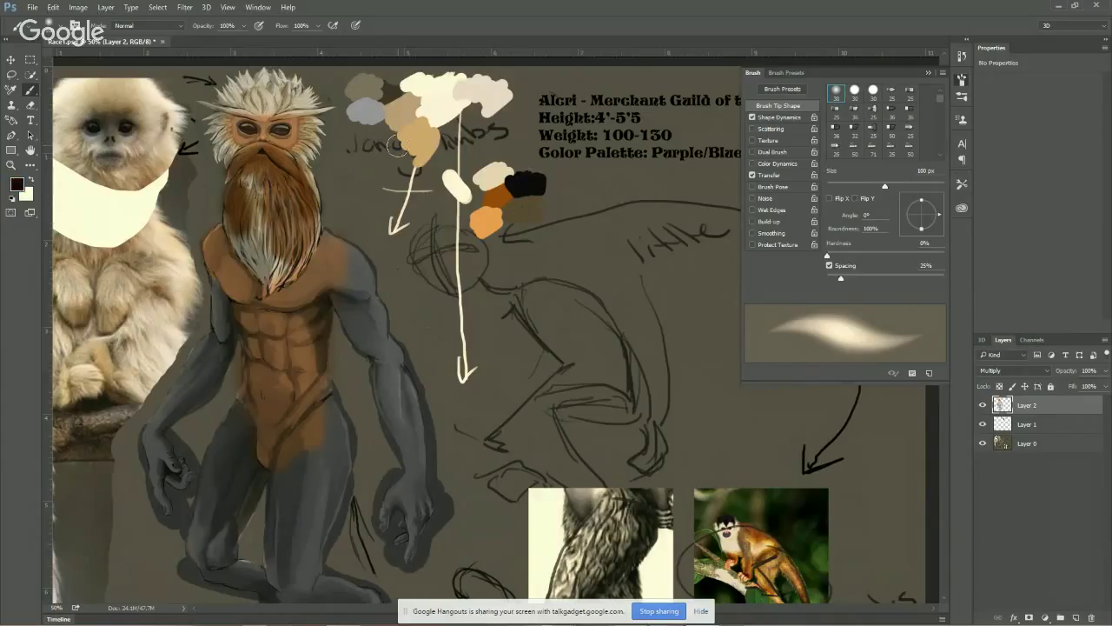
pyautogui.press('[')
pyautogui.press('[')
pyautogui.press('[')
pyautogui.press('[')
pyautogui.moveTo(236, 92)
pyautogui.mouseDown()
pyautogui.moveTo(227, 97)
pyautogui.moveTo(261, 74)
pyautogui.moveTo(310, 97)
pyautogui.moveTo(276, 115)
pyautogui.mouseUp()
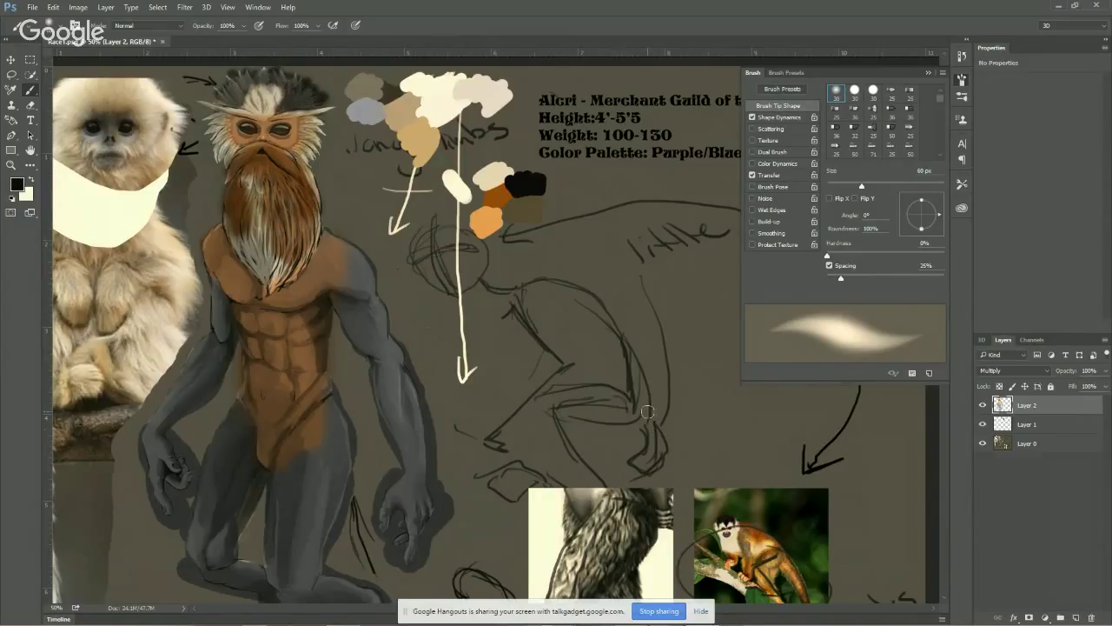
# Try the pale tone from the squirrel monkey photo, the beard's brown and the orange swatches as brush colours at 35 px
pyautogui.keyDown('alt'); pyautogui.click(734, 572); pyautogui.keyUp('alt')
pyautogui.press('[')
pyautogui.press('[')
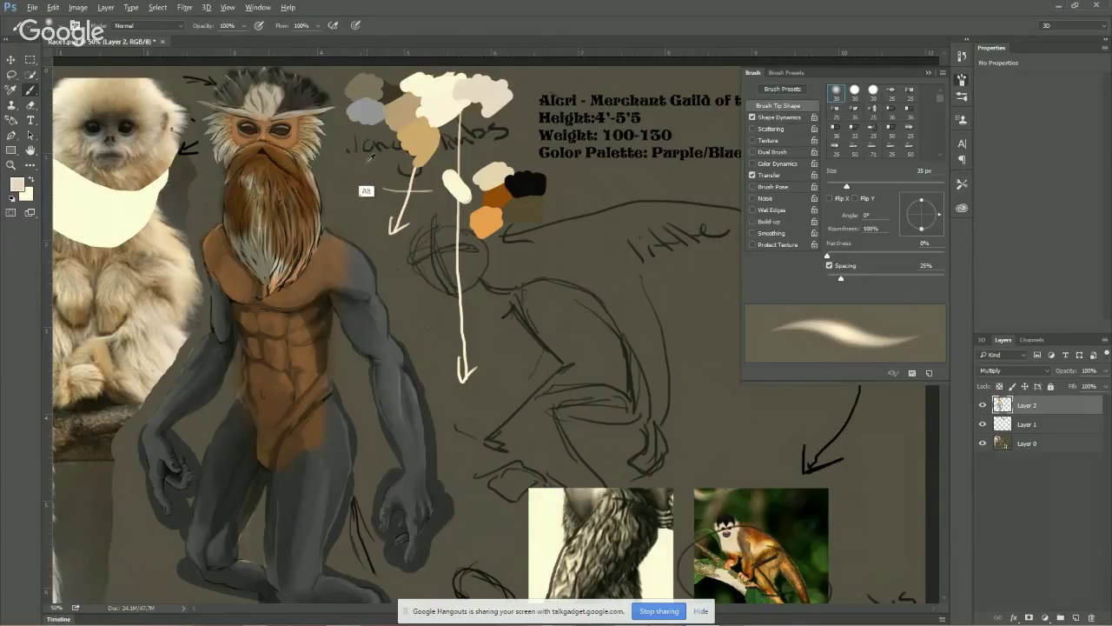
pyautogui.keyDown('alt'); pyautogui.click(245, 175); pyautogui.keyUp('alt')
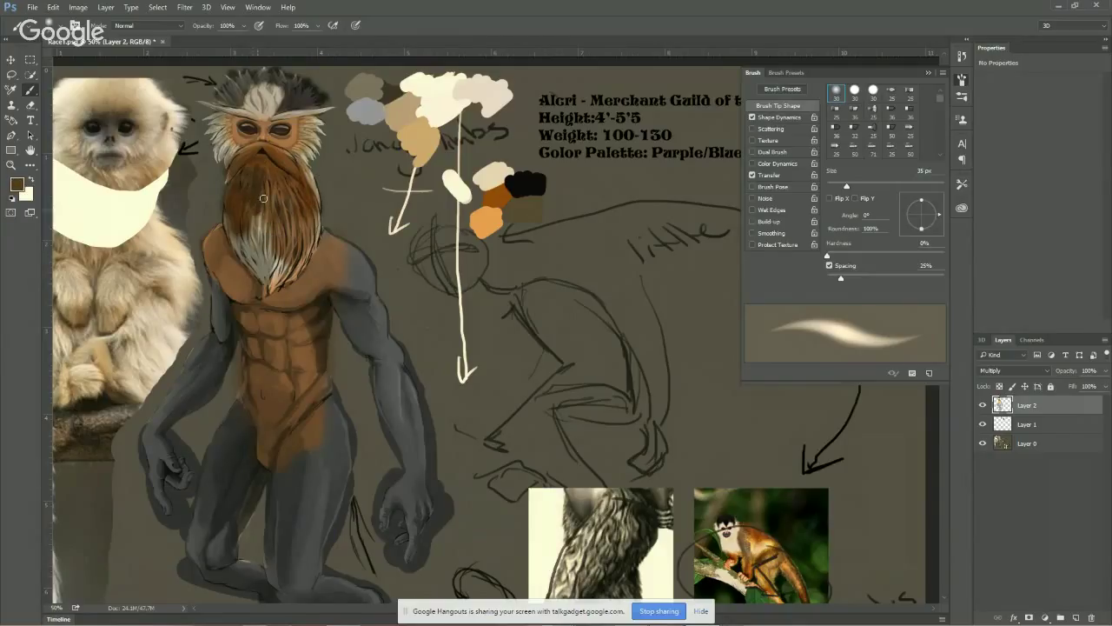
pyautogui.keyDown('alt'); pyautogui.click(487, 228); pyautogui.keyUp('alt')
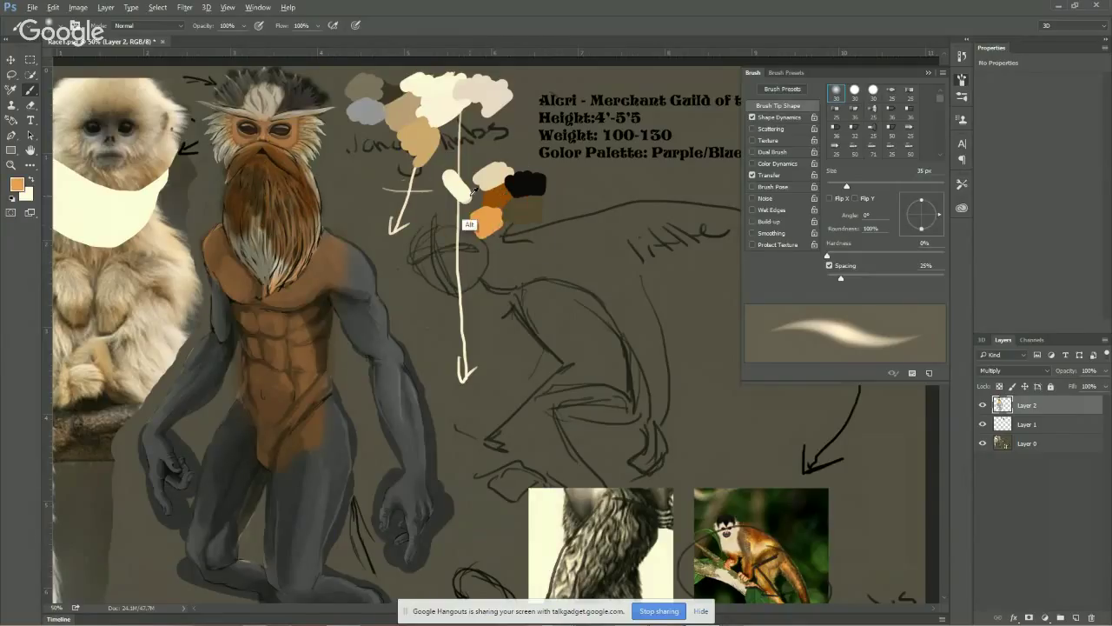
pyautogui.keyDown('alt'); pyautogui.click(492, 231); pyautogui.keyUp('alt')
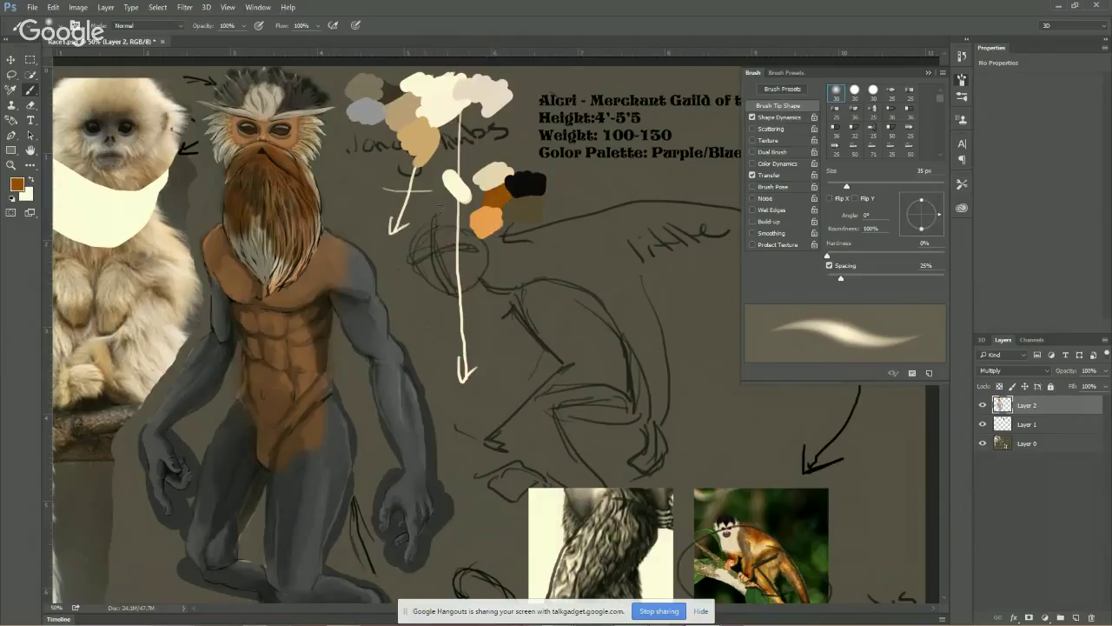
# Sample the golden orange from the squirrel monkey photo and paint it over the whole beard, enlarging the brush to 70 px
pyautogui.keyDown('alt'); pyautogui.click(768, 537); pyautogui.keyUp('alt')
pyautogui.moveTo(223, 215); pyautogui.dragTo(237, 179)
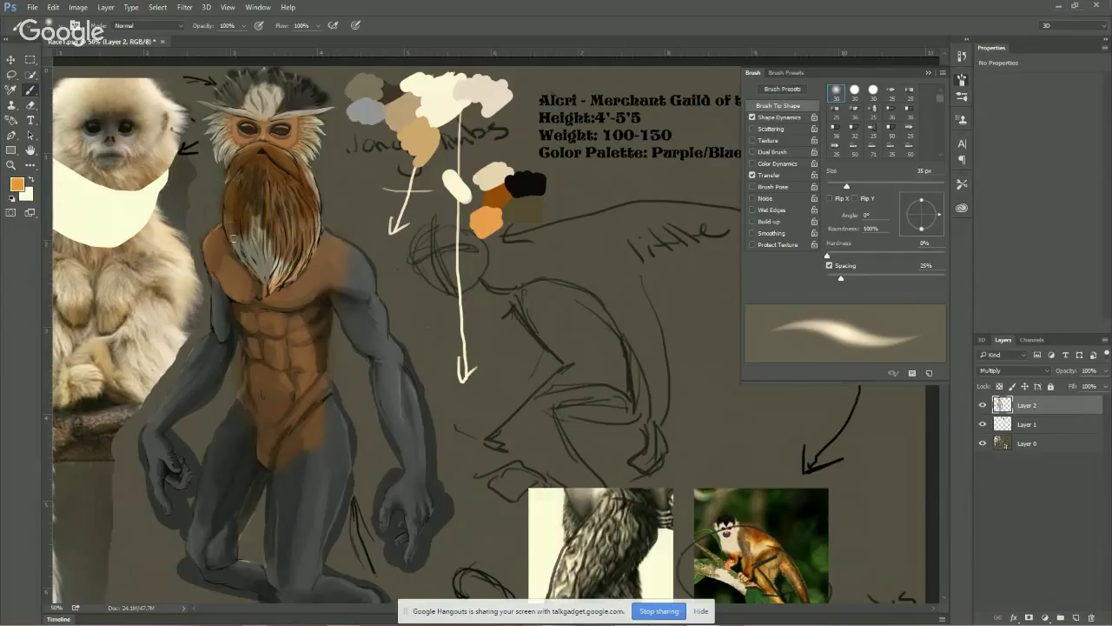
pyautogui.moveTo(233, 236)
pyautogui.mouseDown()
pyautogui.moveTo(236, 187)
pyautogui.moveTo(247, 220)
pyautogui.moveTo(258, 189)
pyautogui.moveTo(265, 236)
pyautogui.moveTo(273, 214)
pyautogui.moveTo(281, 236)
pyautogui.moveTo(281, 199)
pyautogui.moveTo(286, 216)
pyautogui.moveTo(272, 186)
pyautogui.moveTo(302, 205)
pyautogui.moveTo(304, 185)
pyautogui.moveTo(296, 222)
pyautogui.mouseUp()
pyautogui.press(']')
pyautogui.press(']')
pyautogui.press(']')
pyautogui.press(']')
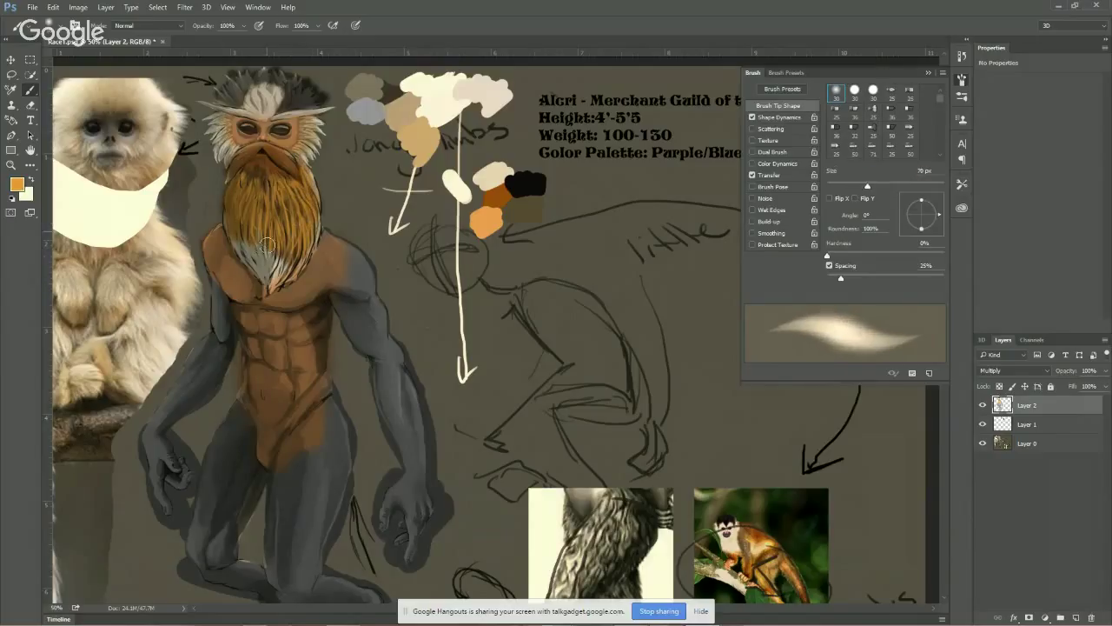
pyautogui.moveTo(261, 261)
pyautogui.mouseDown()
pyautogui.moveTo(247, 225)
pyautogui.moveTo(230, 216)
pyautogui.moveTo(260, 276)
pyautogui.moveTo(287, 256)
pyautogui.moveTo(263, 289)
pyautogui.moveTo(310, 214)
pyautogui.mouseUp()
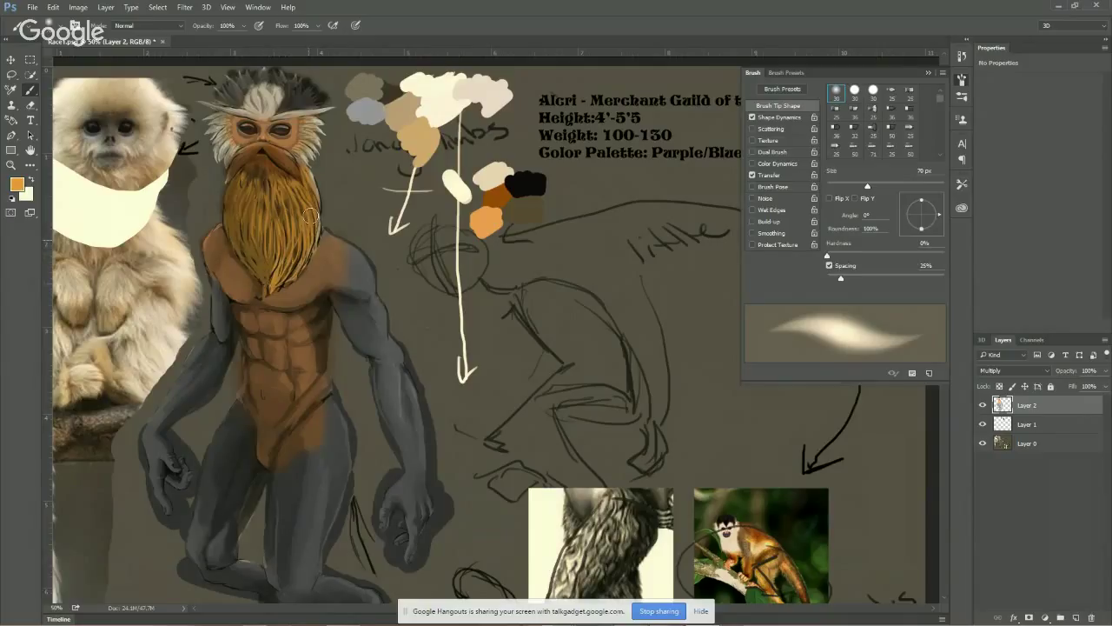
# Reduce the brush to 50 px and paint the golden orange on the fur along both sides of the face
pyautogui.press('[')
pyautogui.press('[')
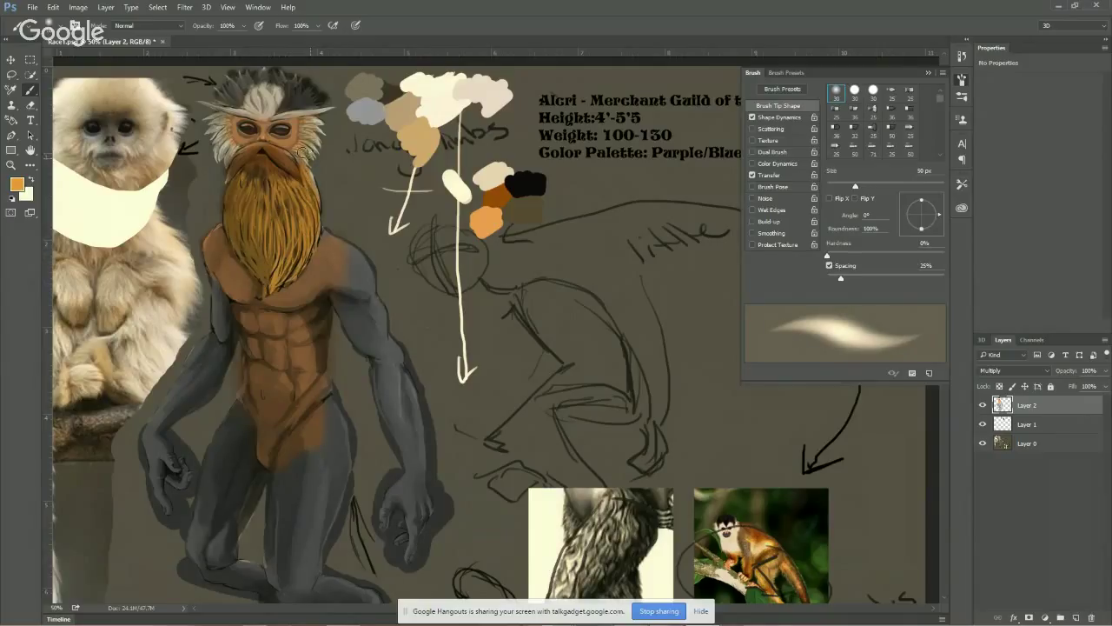
pyautogui.moveTo(302, 154); pyautogui.dragTo(309, 137)
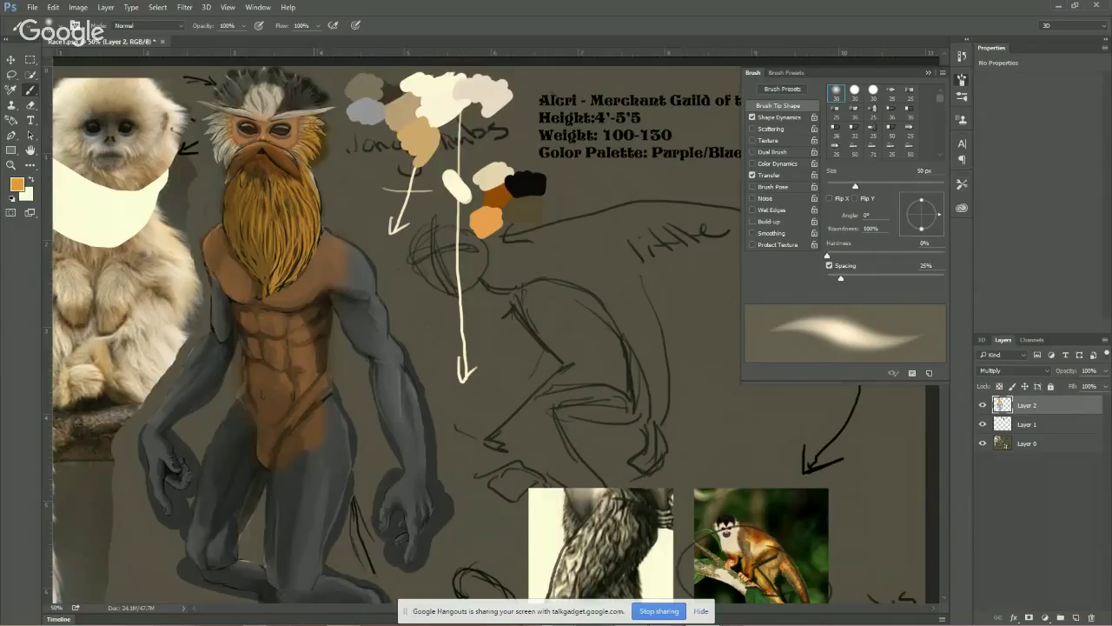
pyautogui.moveTo(205, 116)
pyautogui.mouseDown()
pyautogui.moveTo(214, 166)
pyautogui.moveTo(228, 157)
pyautogui.moveTo(223, 113)
pyautogui.moveTo(195, 108)
pyautogui.mouseUp()
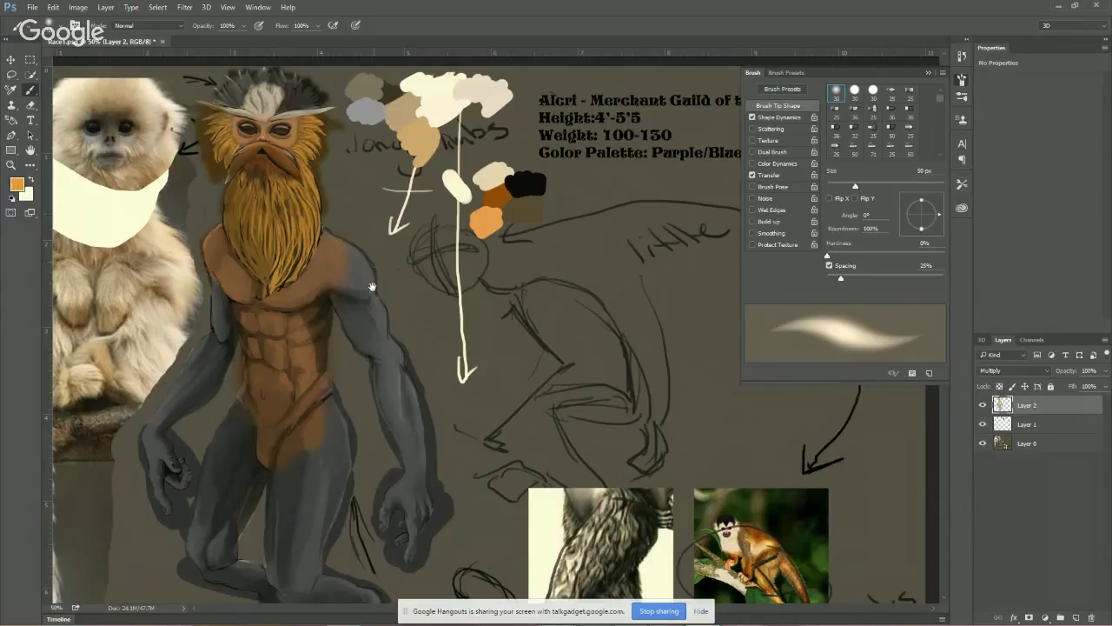
# Sample the brown from the body and try it on the right-hand shoulder and upper arm
pyautogui.scroll(-2, 385, 248)
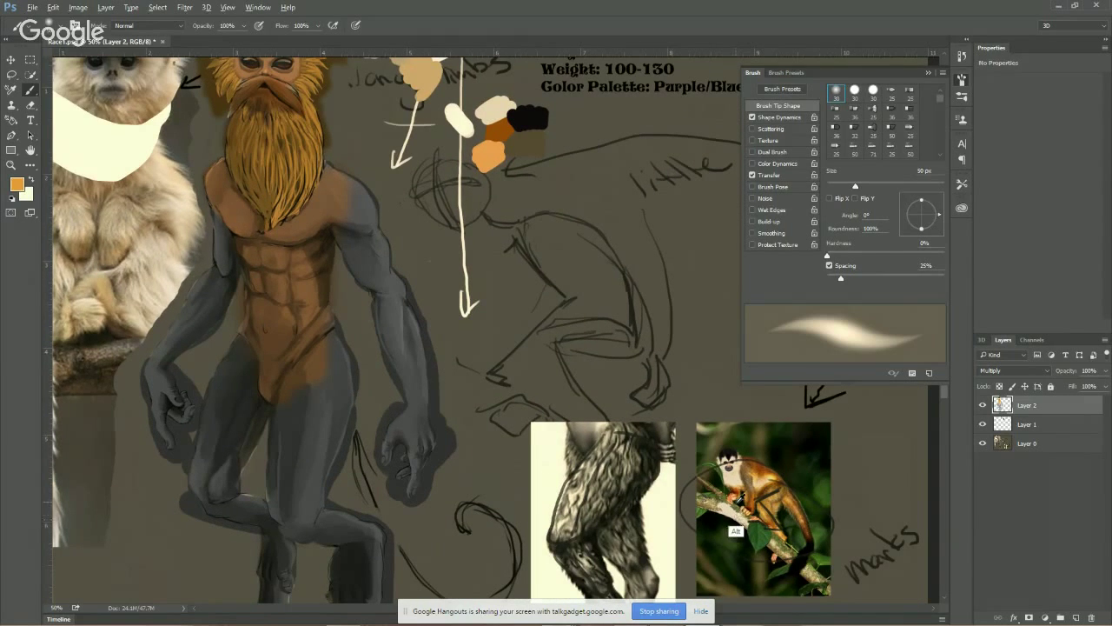
pyautogui.press('alt')
pyautogui.keyDown('alt'); pyautogui.click(259, 212); pyautogui.keyUp('alt')
pyautogui.moveTo(340, 214); pyautogui.dragTo(355, 240)
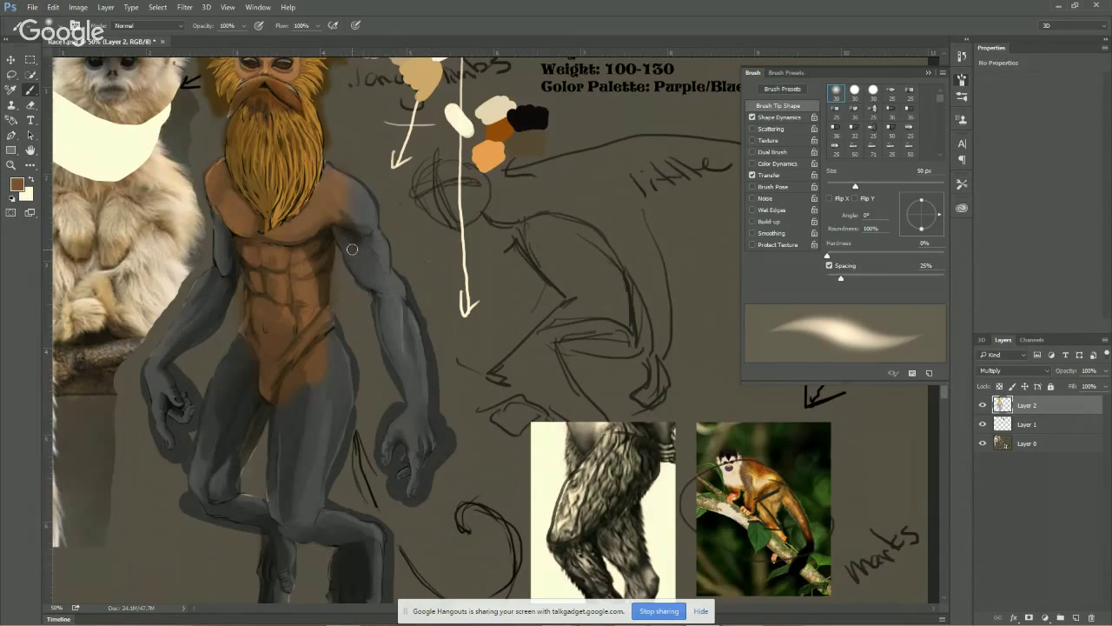
pyautogui.moveTo(437, 404)
pyautogui.mouseDown()
pyautogui.moveTo(415, 293)
pyautogui.moveTo(382, 311)
pyautogui.mouseUp()
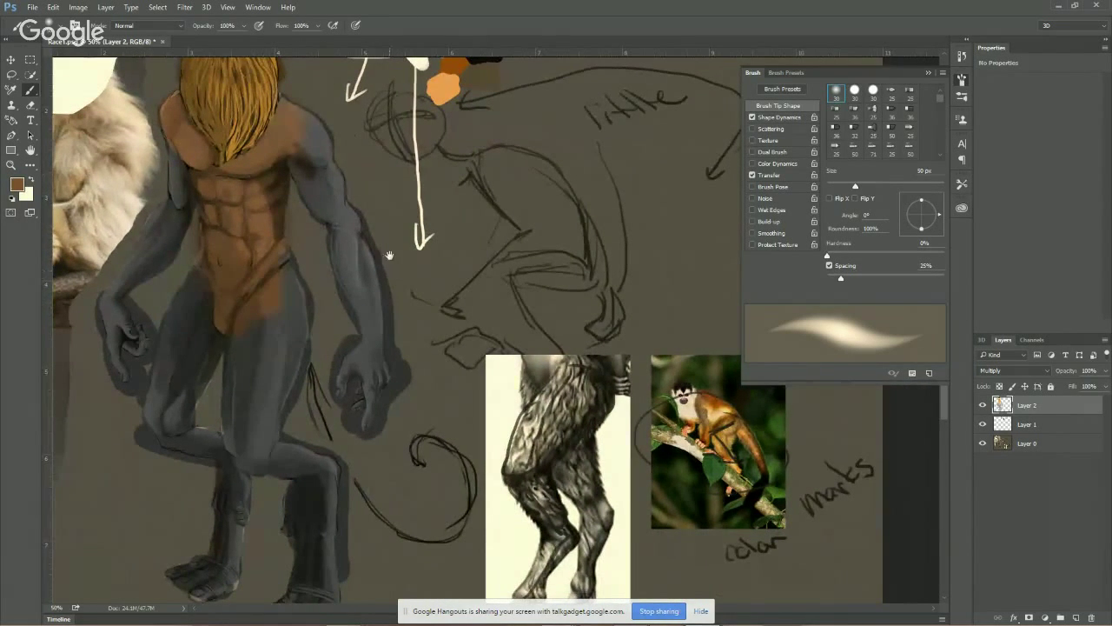
pyautogui.moveTo(390, 255); pyautogui.dragTo(394, 335)
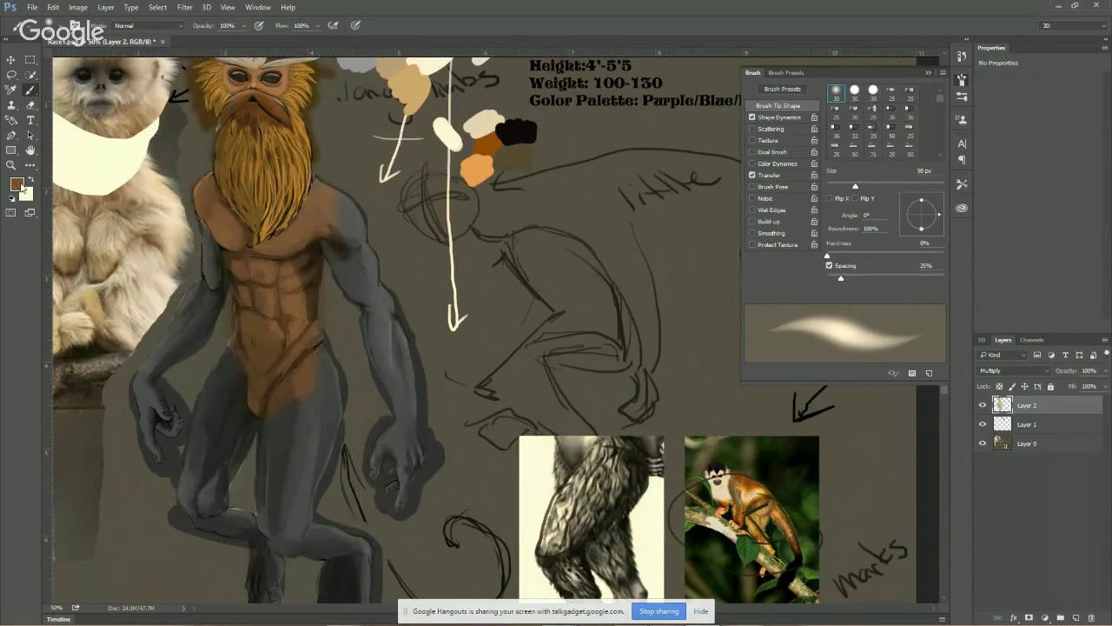
# Change the foreground brown to a paler, less saturated tan
pyautogui.click(17, 184)
pyautogui.click(670, 152)
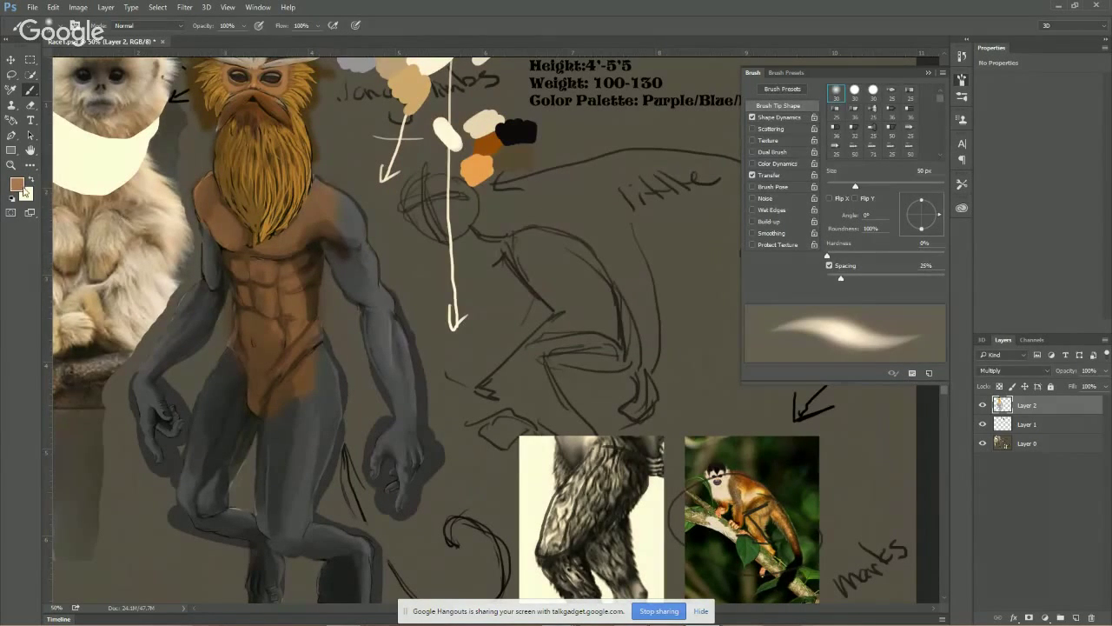
pyautogui.click(18, 185)
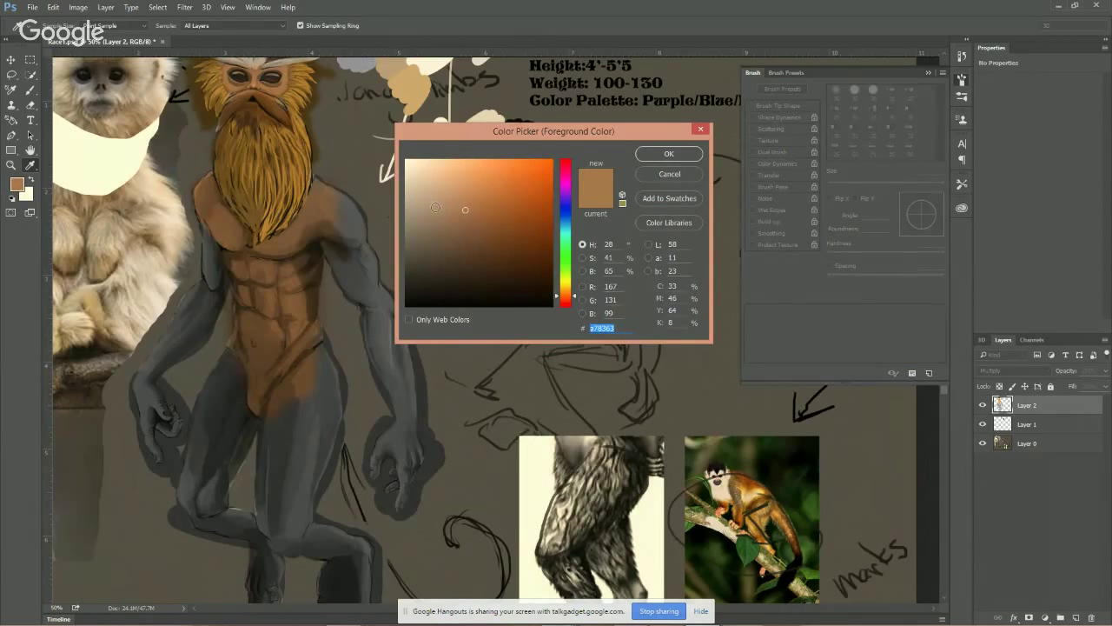
pyautogui.press('Return')
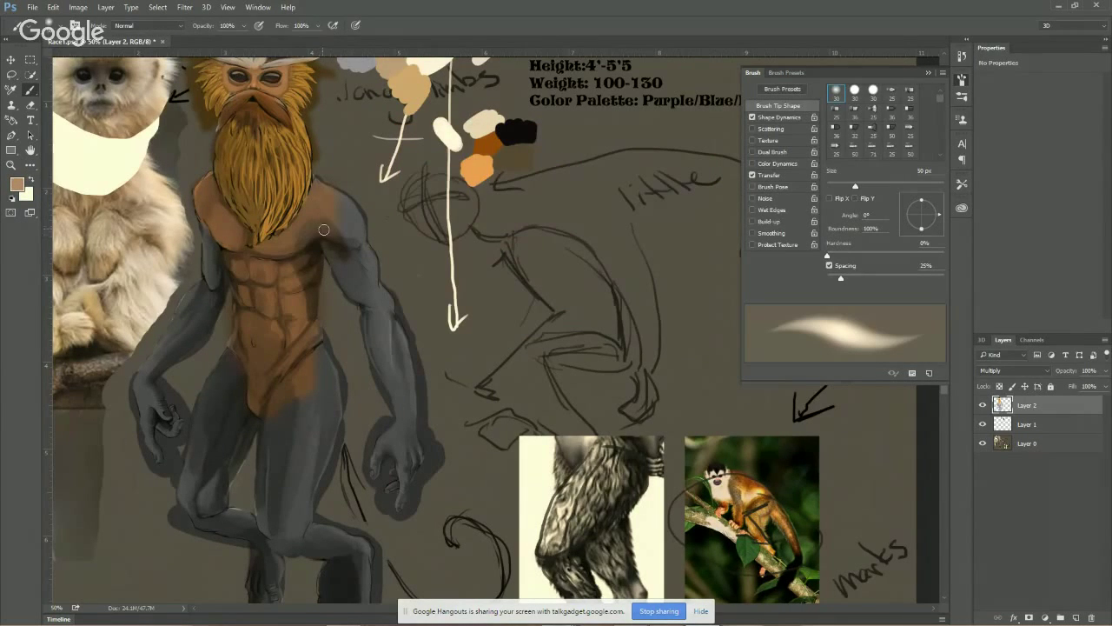
pyautogui.click(30, 181)
pyautogui.click(17, 185)
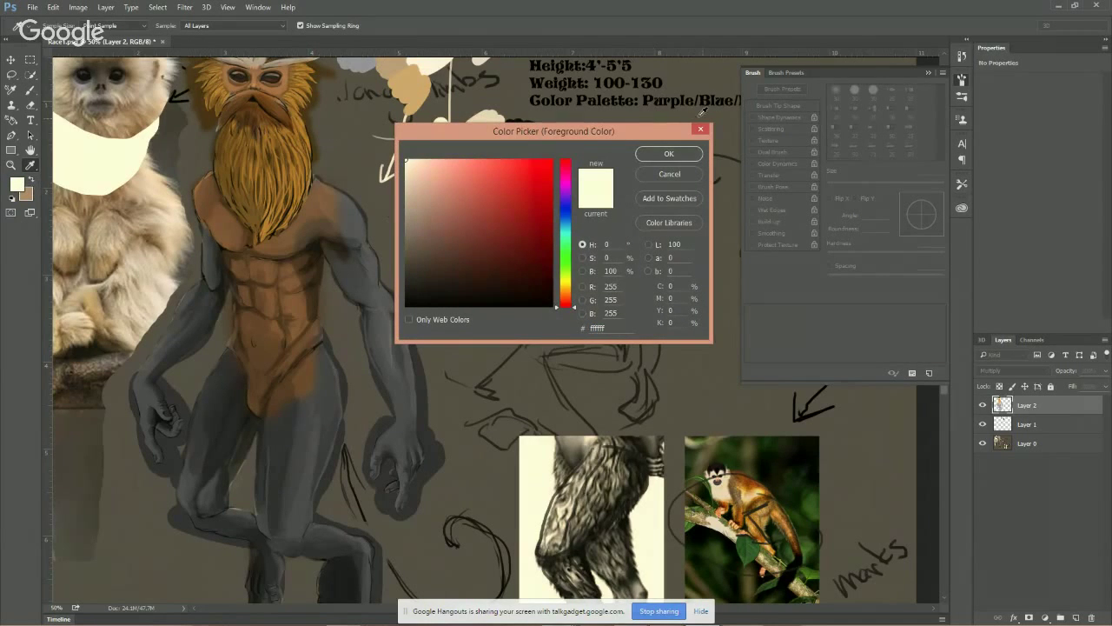
pyautogui.click(700, 128)
pyautogui.click(30, 180)
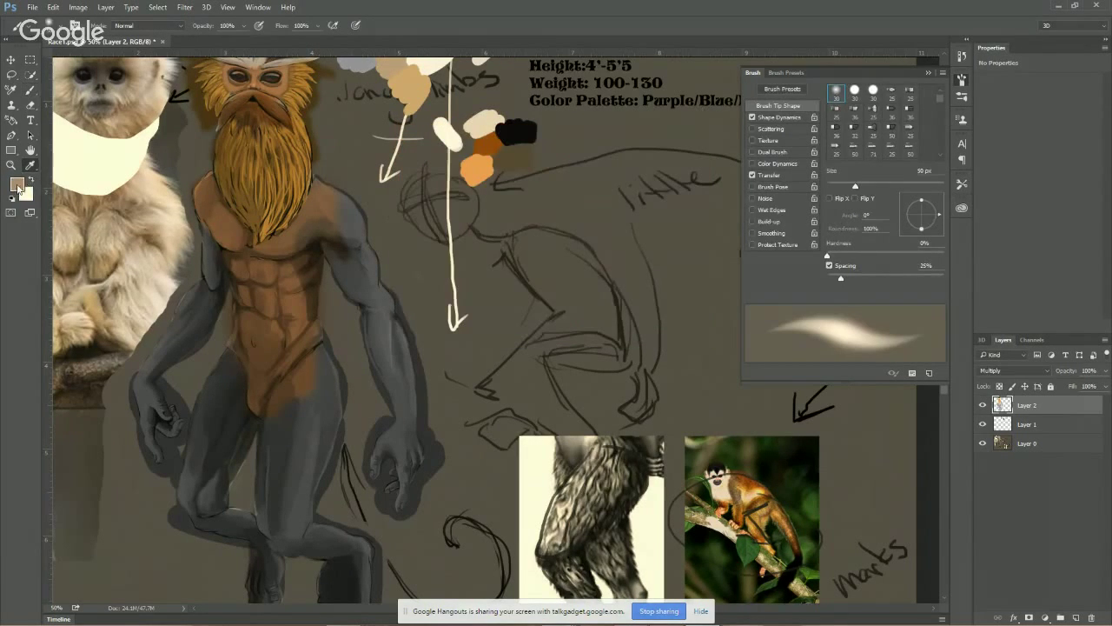
# Set the foreground colour to #a46d3e, try it on the right-hand chest and undo the stroke
pyautogui.click(17, 185)
pyautogui.click(497, 211)
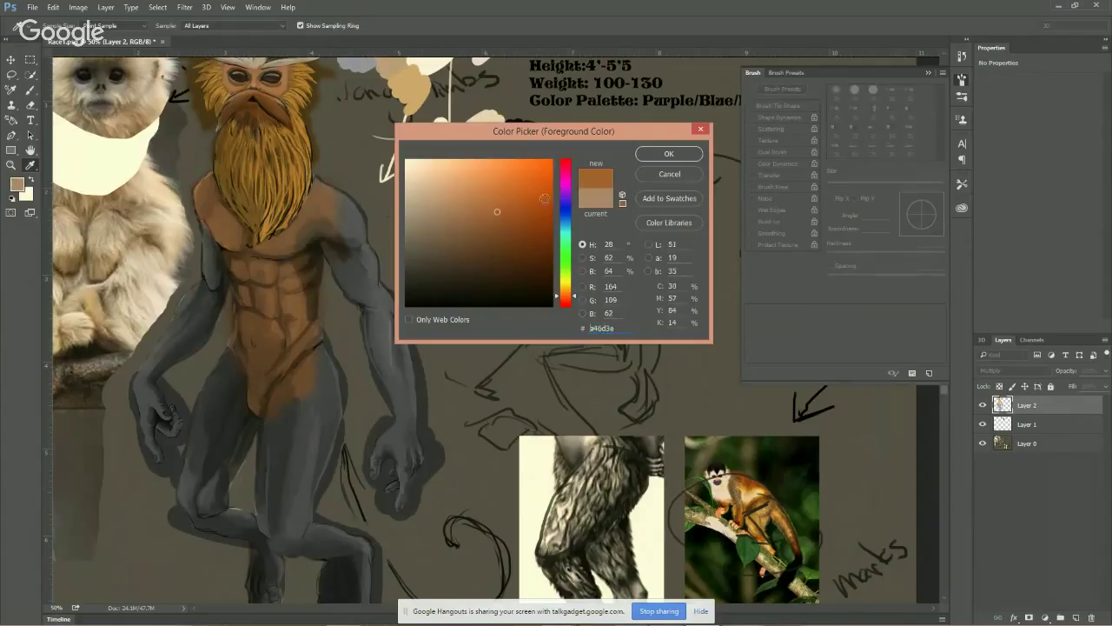
pyautogui.click(684, 153)
pyautogui.moveTo(318, 218); pyautogui.dragTo(299, 246)
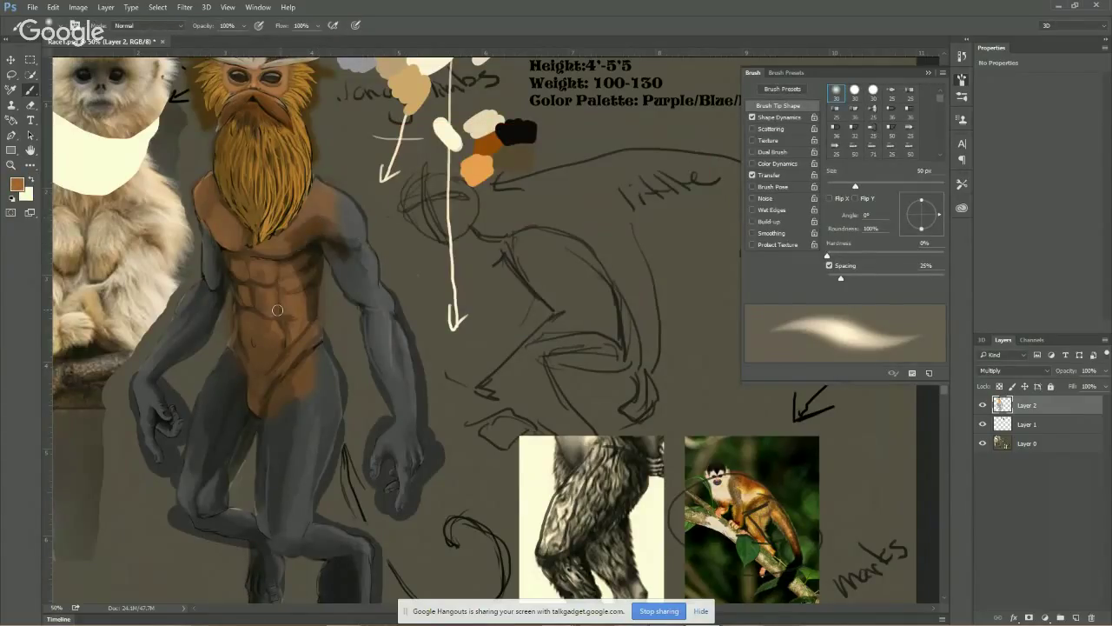
pyautogui.hotkey('ctrl', 'z')
# Try the golden and dark oranges from the squirrel monkey photo and the tan swatch on the right-hand chest
pyautogui.keyDown('alt'); pyautogui.click(746, 517); pyautogui.keyUp('alt')
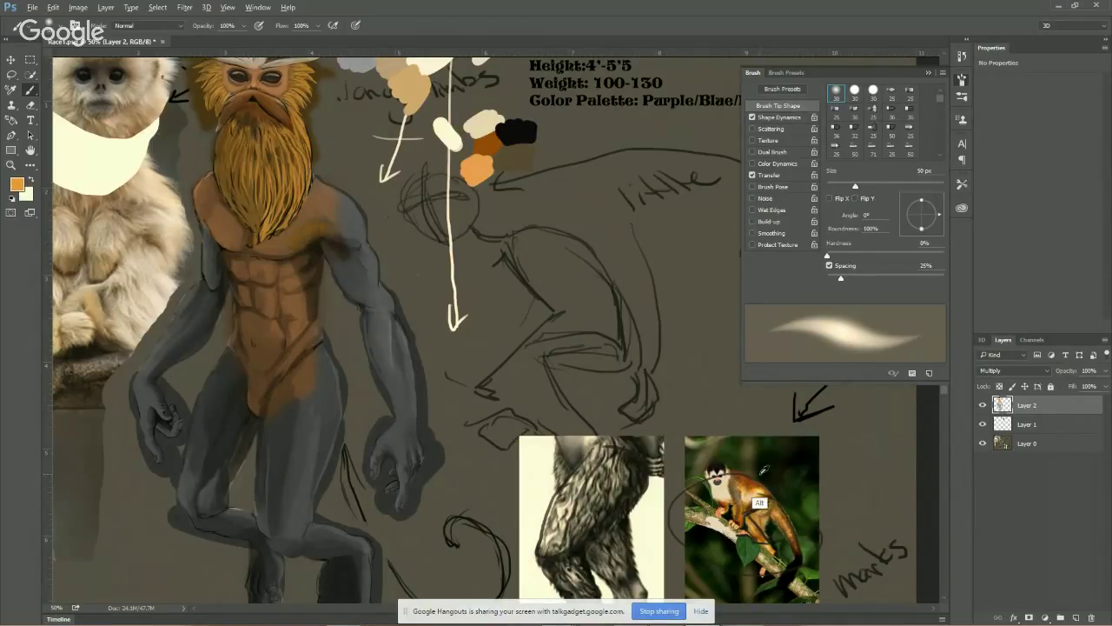
pyautogui.keyDown('alt'); pyautogui.click(746, 479); pyautogui.keyUp('alt')
pyautogui.moveTo(292, 238); pyautogui.dragTo(309, 240)
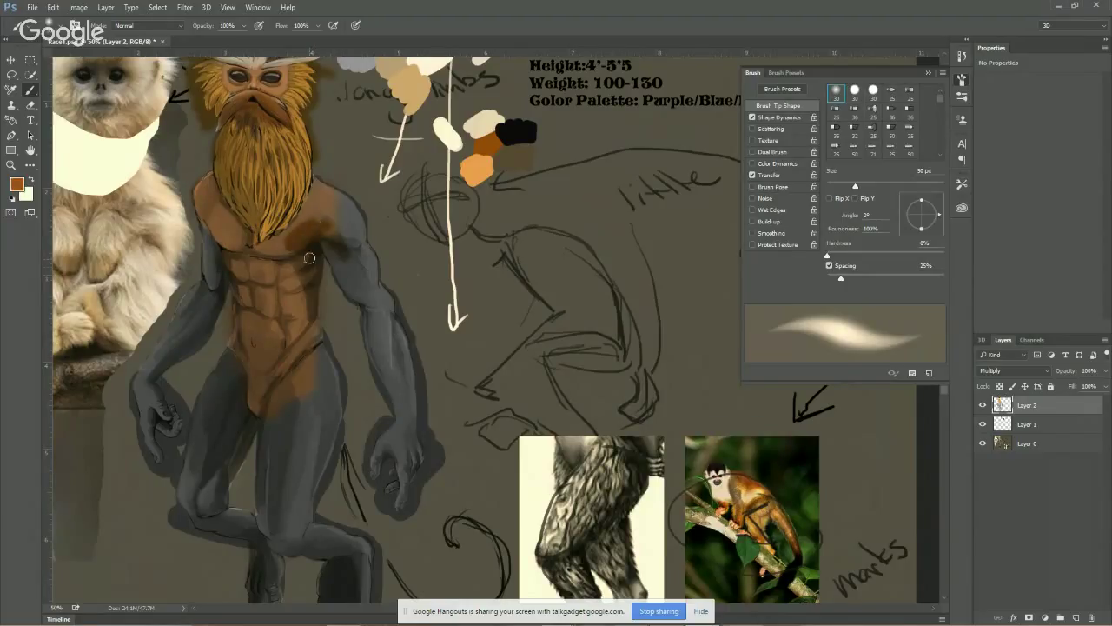
pyautogui.keyDown('alt'); pyautogui.click(404, 121); pyautogui.keyUp('alt')
pyautogui.moveTo(300, 249)
pyautogui.mouseDown()
pyautogui.moveTo(329, 228)
pyautogui.moveTo(280, 250)
pyautogui.moveTo(344, 227)
pyautogui.moveTo(332, 248)
pyautogui.mouseUp()
# Sample the light orange swatch and paint it over the right-hand arm from the shoulder to mid-forearm
pyautogui.keyDown('alt'); pyautogui.click(483, 174); pyautogui.keyUp('alt')
pyautogui.keyDown('alt'); pyautogui.click(480, 164); pyautogui.keyUp('alt')
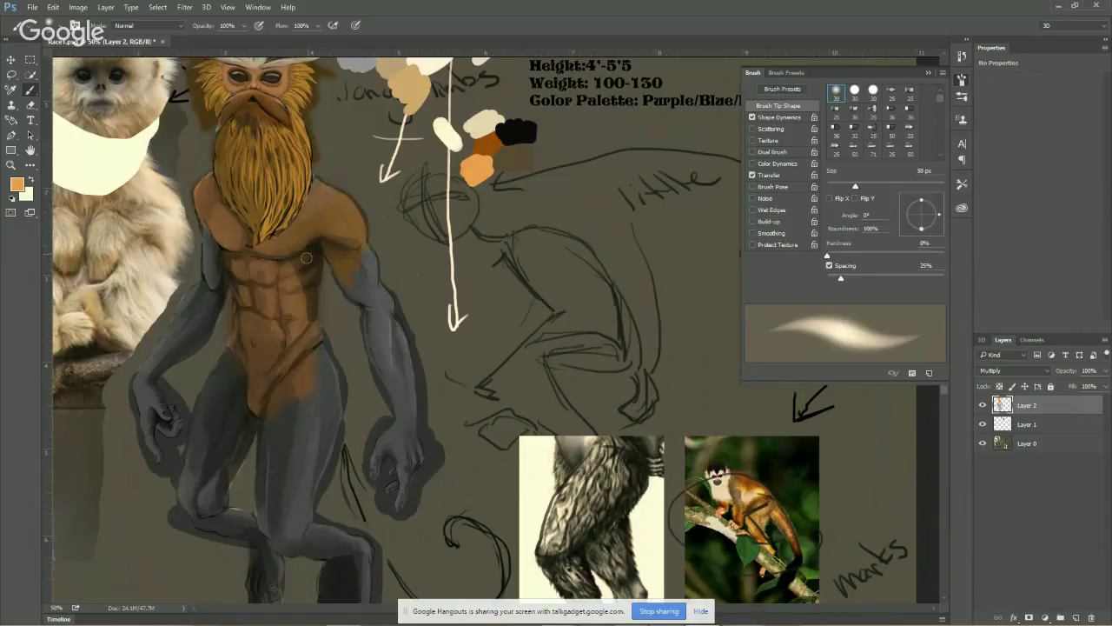
pyautogui.moveTo(347, 286); pyautogui.dragTo(356, 254)
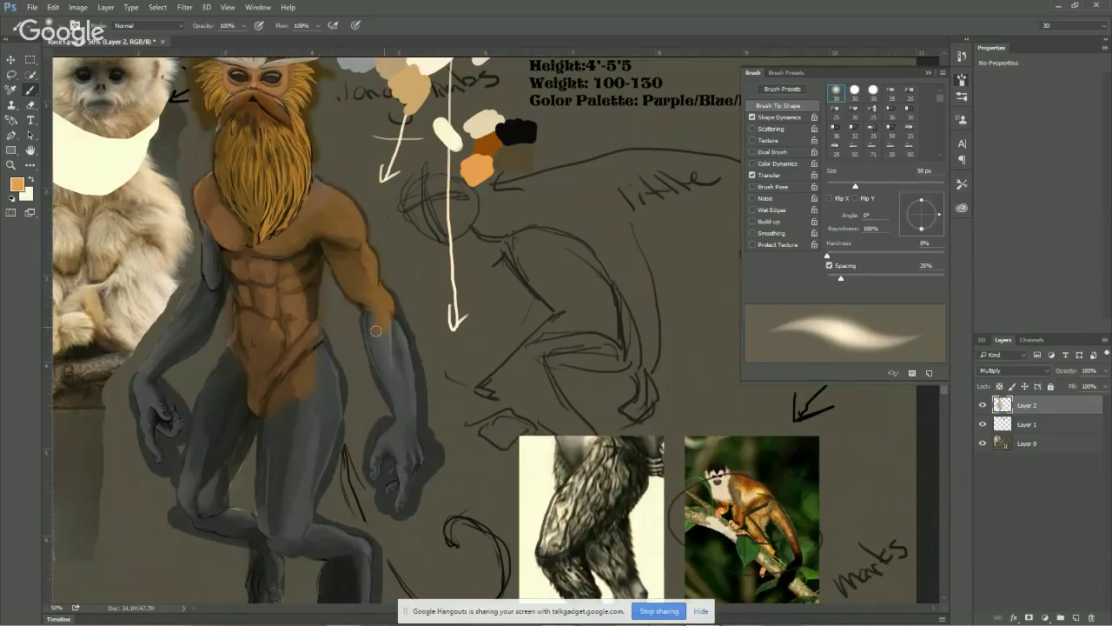
pyautogui.moveTo(376, 324); pyautogui.dragTo(382, 313)
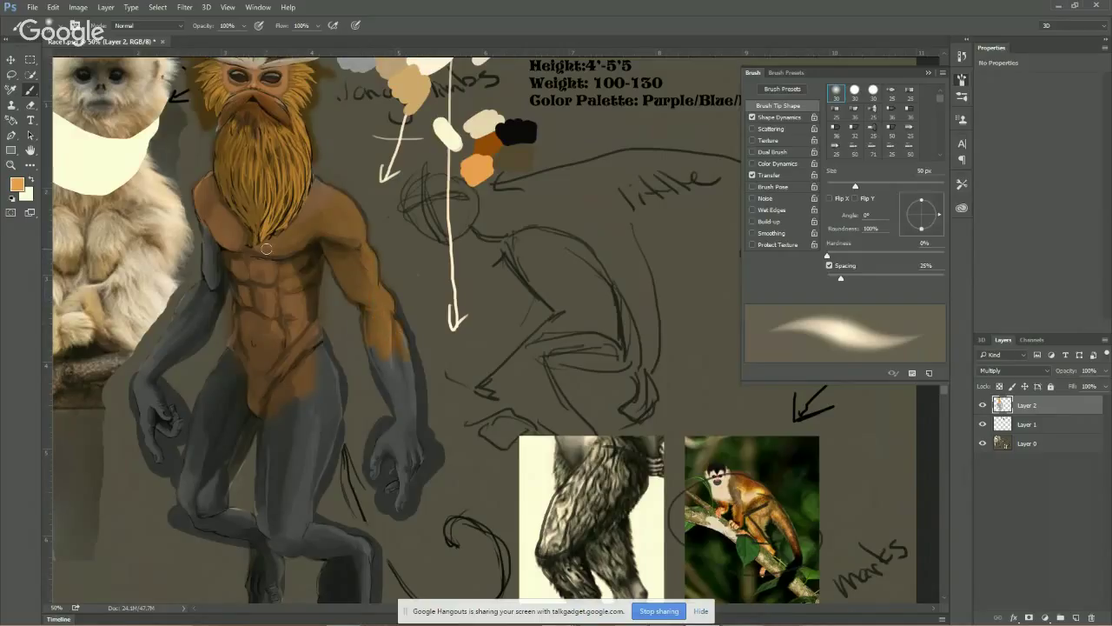
# Enlarge the brush to 80 px and paint the orange over the left-hand chest, upper arm, elbow and the abdomen
pyautogui.press(']')
pyautogui.press(']')
pyautogui.press(']')
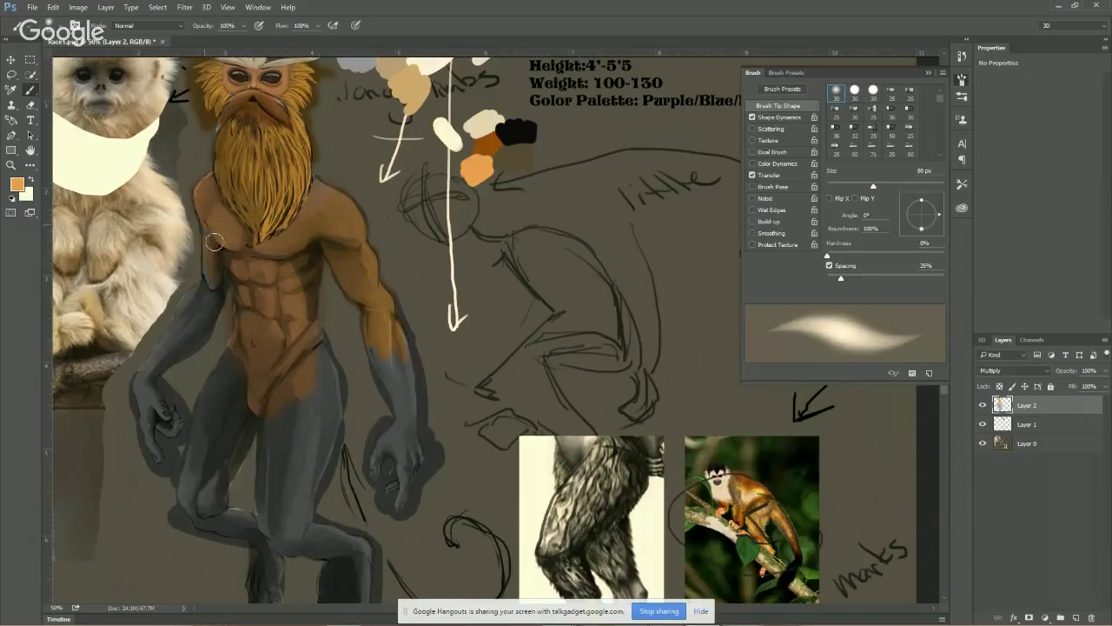
pyautogui.moveTo(212, 241)
pyautogui.mouseDown()
pyautogui.moveTo(213, 288)
pyautogui.moveTo(193, 303)
pyautogui.moveTo(192, 335)
pyautogui.moveTo(218, 293)
pyautogui.mouseUp()
pyautogui.moveTo(219, 235)
pyautogui.mouseDown()
pyautogui.moveTo(257, 248)
pyautogui.moveTo(258, 272)
pyautogui.moveTo(241, 272)
pyautogui.moveTo(236, 259)
pyautogui.moveTo(289, 305)
pyautogui.mouseUp()
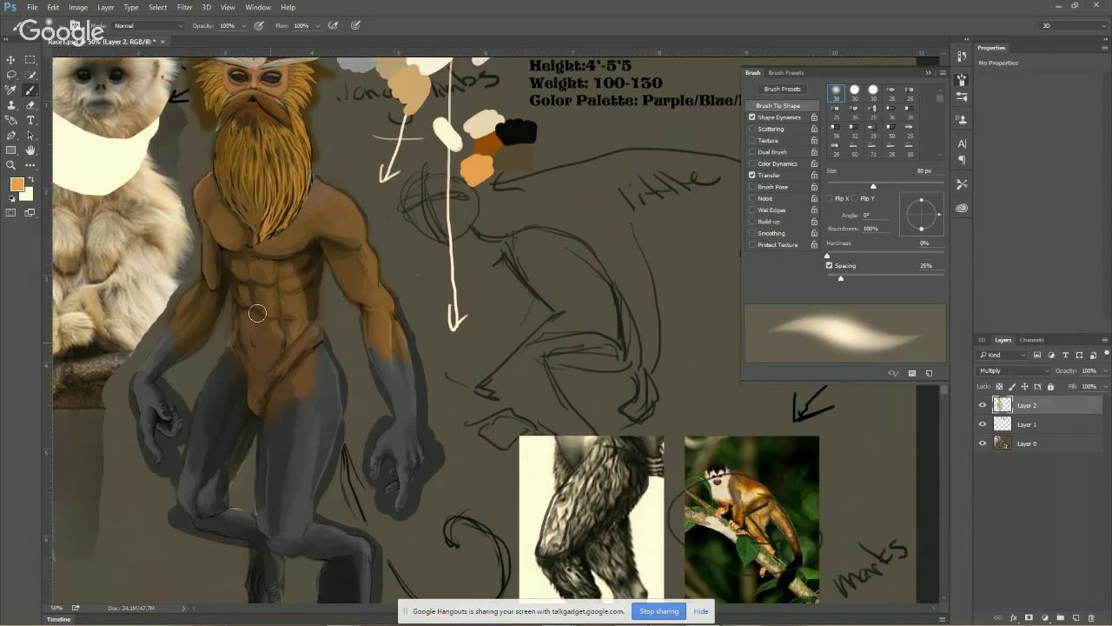
pyautogui.moveTo(330, 397); pyautogui.dragTo(273, 261)
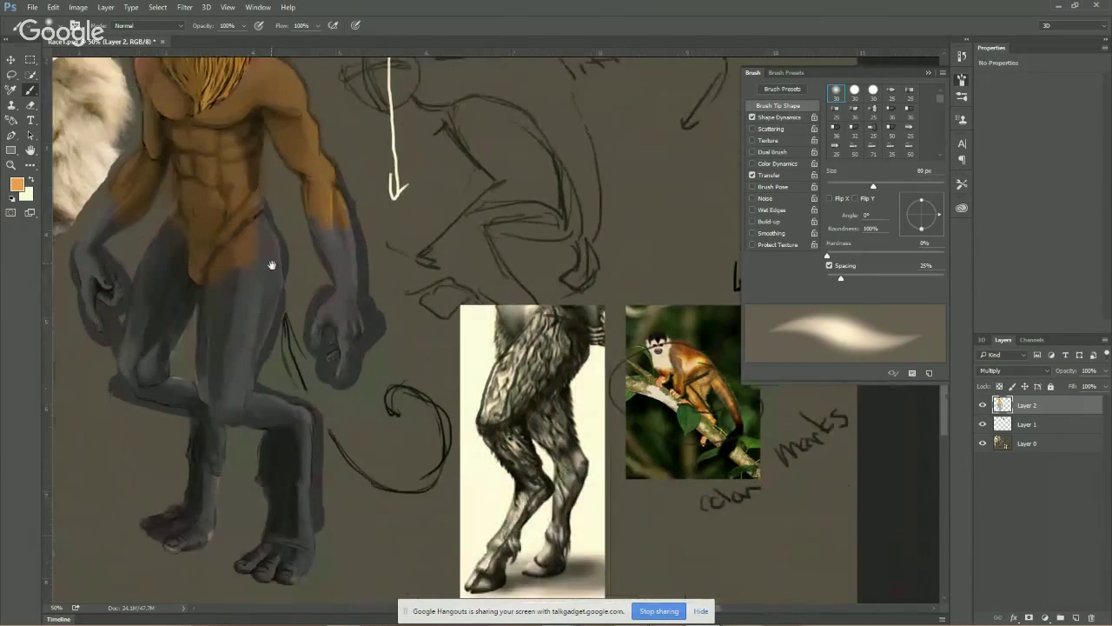
# Paint the light orange over both knees and lower thighs of the character
pyautogui.moveTo(290, 402); pyautogui.dragTo(273, 348)
pyautogui.moveTo(212, 331)
pyautogui.mouseDown()
pyautogui.moveTo(196, 336)
pyautogui.moveTo(209, 341)
pyautogui.moveTo(231, 310)
pyautogui.moveTo(235, 337)
pyautogui.moveTo(277, 347)
pyautogui.moveTo(199, 342)
pyautogui.moveTo(287, 360)
pyautogui.mouseUp()
pyautogui.moveTo(130, 320)
pyautogui.mouseDown()
pyautogui.moveTo(117, 261)
pyautogui.moveTo(140, 313)
pyautogui.moveTo(146, 264)
pyautogui.moveTo(122, 250)
pyautogui.moveTo(157, 327)
pyautogui.moveTo(134, 321)
pyautogui.moveTo(153, 318)
pyautogui.moveTo(132, 307)
pyautogui.moveTo(122, 232)
pyautogui.moveTo(142, 266)
pyautogui.moveTo(173, 252)
pyautogui.mouseUp()
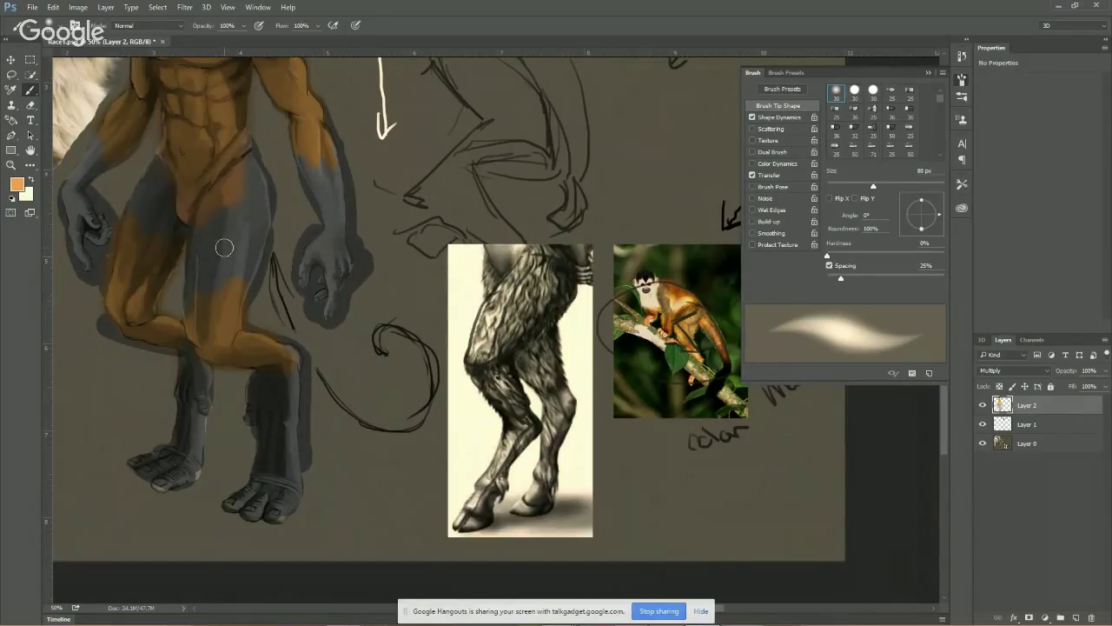
# Sample a reddish brown from the squirrel monkey's tail and paint it over both forearms, the hands, the groin and the upper thighs
pyautogui.keyDown('alt'); pyautogui.click(723, 382); pyautogui.keyUp('alt')
pyautogui.moveTo(314, 170)
pyautogui.mouseDown()
pyautogui.moveTo(326, 251)
pyautogui.moveTo(320, 244)
pyautogui.moveTo(303, 280)
pyautogui.moveTo(321, 249)
pyautogui.moveTo(326, 277)
pyautogui.moveTo(343, 263)
pyautogui.moveTo(339, 214)
pyautogui.moveTo(342, 272)
pyautogui.moveTo(326, 310)
pyautogui.moveTo(317, 284)
pyautogui.moveTo(325, 313)
pyautogui.moveTo(308, 272)
pyautogui.mouseUp()
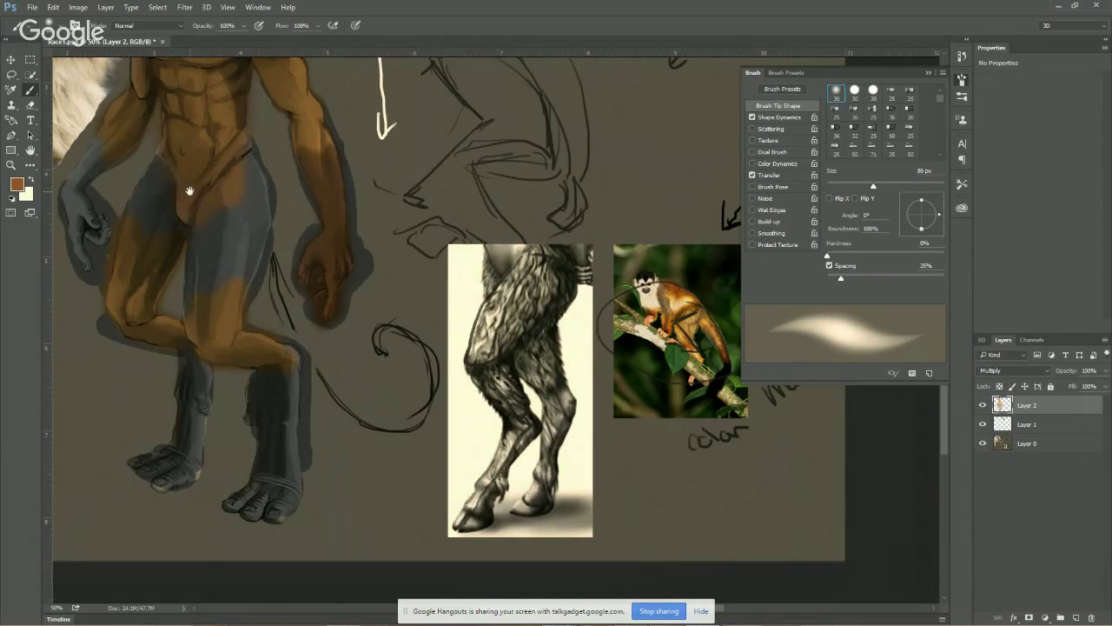
pyautogui.moveTo(189, 190); pyautogui.dragTo(330, 236)
pyautogui.moveTo(225, 196)
pyautogui.mouseDown()
pyautogui.moveTo(215, 222)
pyautogui.moveTo(242, 187)
pyautogui.moveTo(236, 225)
pyautogui.moveTo(202, 247)
pyautogui.moveTo(231, 272)
pyautogui.moveTo(217, 311)
pyautogui.moveTo(243, 277)
pyautogui.moveTo(216, 279)
pyautogui.mouseUp()
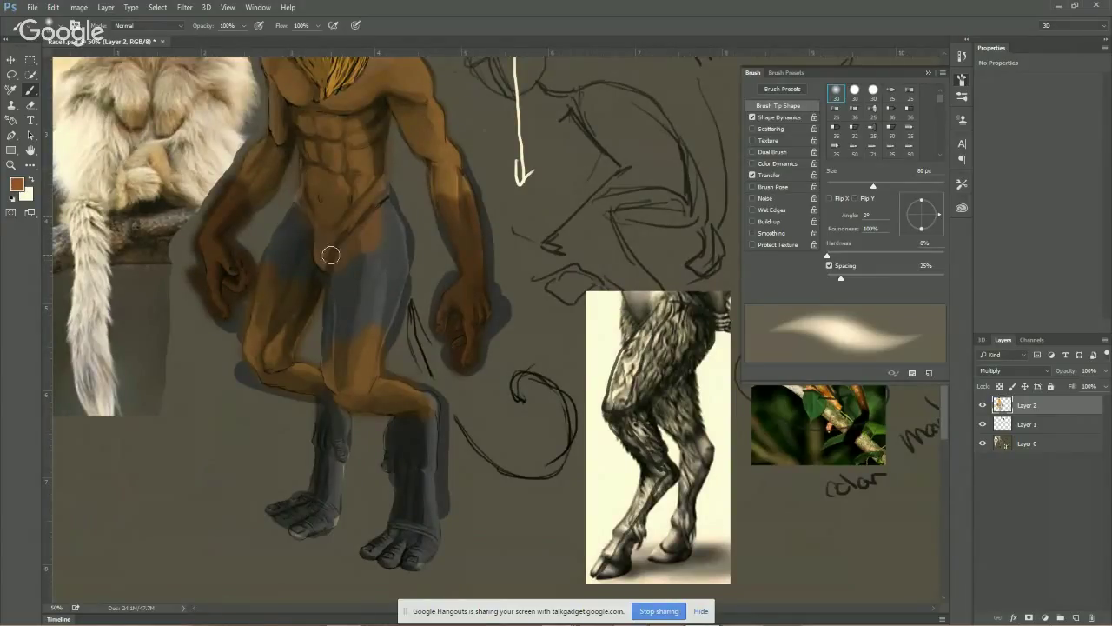
pyautogui.moveTo(330, 255)
pyautogui.mouseDown()
pyautogui.moveTo(310, 214)
pyautogui.moveTo(326, 237)
pyautogui.moveTo(355, 208)
pyautogui.moveTo(325, 249)
pyautogui.moveTo(308, 249)
pyautogui.moveTo(296, 215)
pyautogui.moveTo(314, 271)
pyautogui.moveTo(280, 240)
pyautogui.moveTo(320, 280)
pyautogui.moveTo(267, 258)
pyautogui.moveTo(343, 225)
pyautogui.moveTo(332, 292)
pyautogui.moveTo(362, 227)
pyautogui.moveTo(346, 247)
pyautogui.moveTo(384, 220)
pyautogui.moveTo(359, 273)
pyautogui.moveTo(337, 242)
pyautogui.mouseUp()
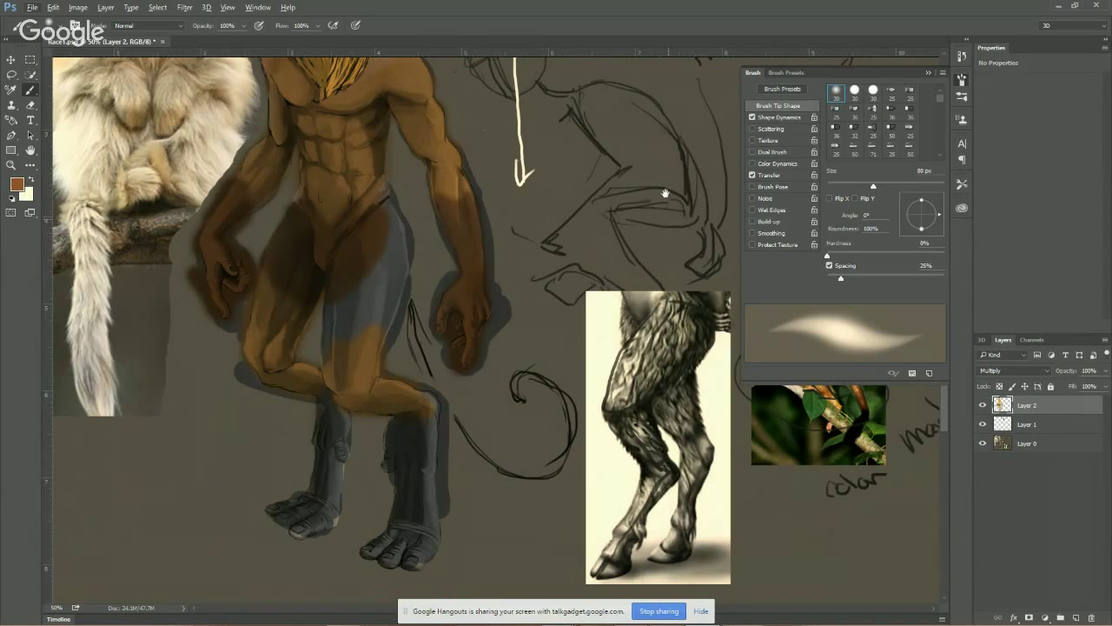
# Sample the light orange swatch and paint it over both thighs, covering the remaining grey
pyautogui.scroll(3, 670, 252)
pyautogui.keyDown('alt'); pyautogui.click(536, 122); pyautogui.keyUp('alt')
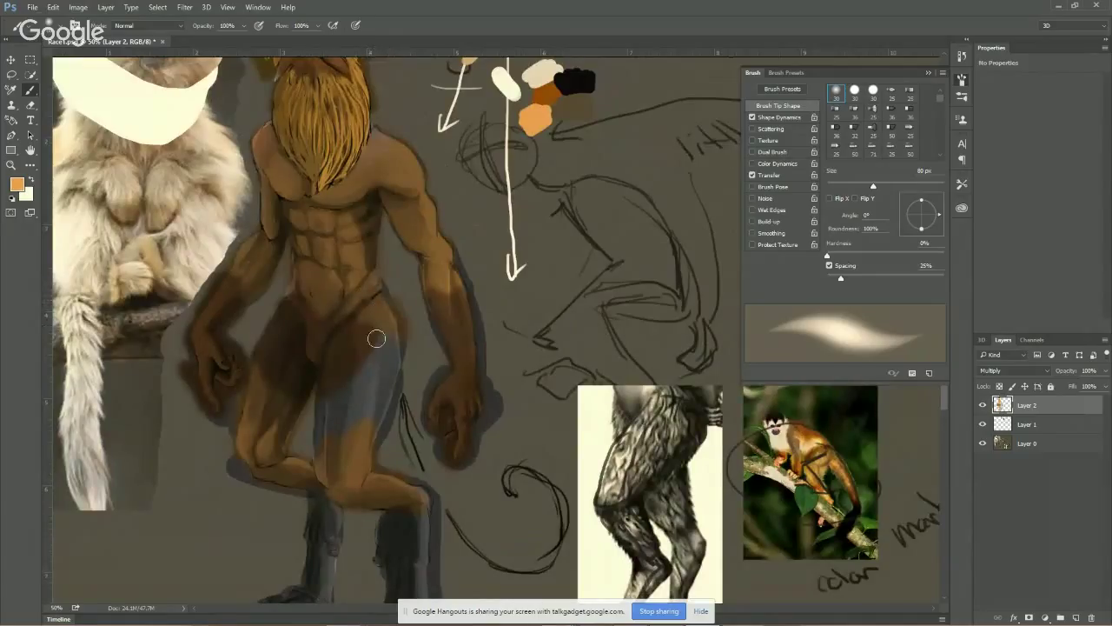
pyautogui.moveTo(286, 306)
pyautogui.mouseDown()
pyautogui.moveTo(253, 365)
pyautogui.moveTo(266, 393)
pyautogui.moveTo(297, 411)
pyautogui.moveTo(258, 340)
pyautogui.moveTo(287, 361)
pyautogui.moveTo(303, 397)
pyautogui.moveTo(246, 412)
pyautogui.moveTo(259, 425)
pyautogui.moveTo(333, 394)
pyautogui.moveTo(323, 453)
pyautogui.moveTo(356, 363)
pyautogui.moveTo(345, 359)
pyautogui.moveTo(339, 376)
pyautogui.moveTo(369, 315)
pyautogui.moveTo(370, 372)
pyautogui.moveTo(385, 398)
pyautogui.moveTo(394, 391)
pyautogui.moveTo(359, 411)
pyautogui.moveTo(371, 372)
pyautogui.moveTo(391, 378)
pyautogui.moveTo(381, 405)
pyautogui.moveTo(334, 312)
pyautogui.mouseUp()
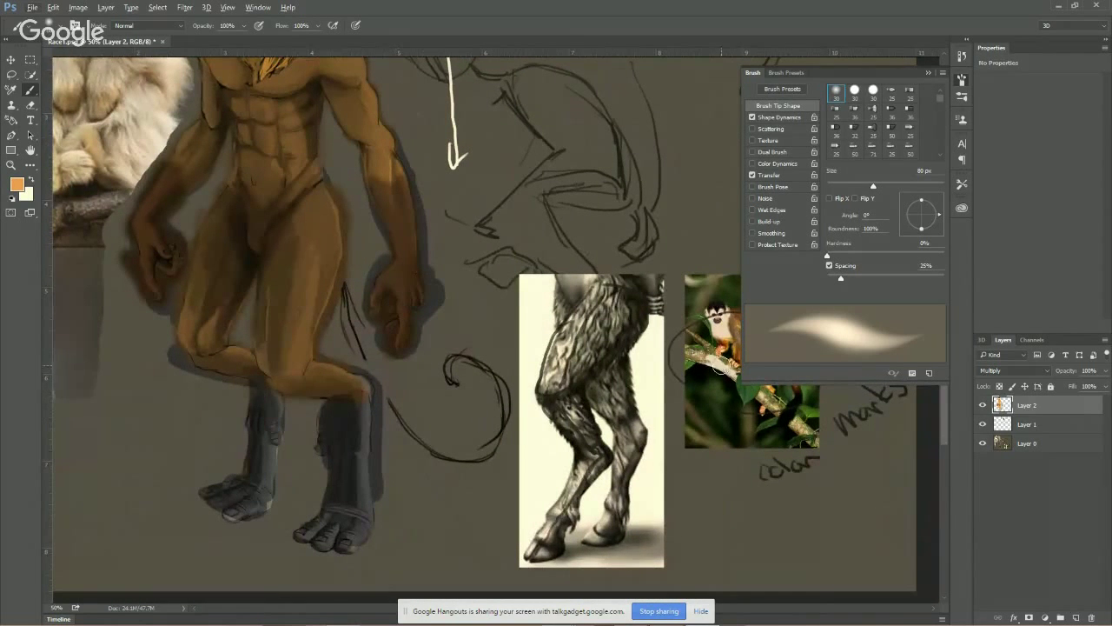
# Sample browns from the squirrel monkey's tail and paint a dark brown and a reddish-brown swatch beside the figure, using Layer 1 for the reddish one
pyautogui.moveTo(575, 237); pyautogui.dragTo(494, 308)
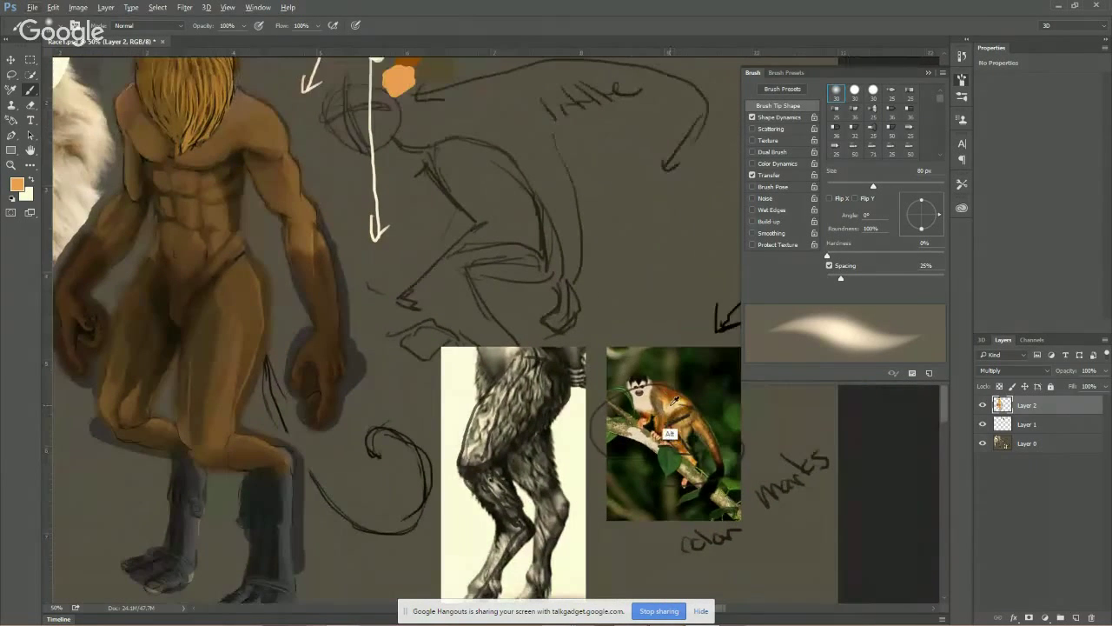
pyautogui.keyDown('alt'); pyautogui.click(727, 454); pyautogui.keyUp('alt')
pyautogui.hotkey('ctrl', 'z')
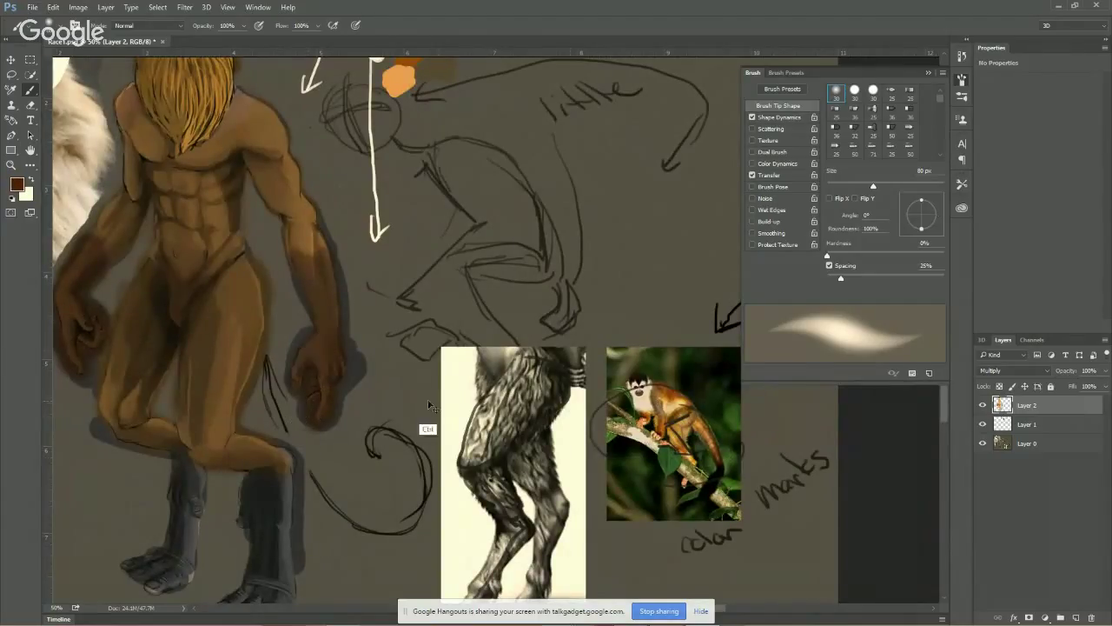
pyautogui.keyDown('alt'); pyautogui.click(718, 480); pyautogui.keyUp('alt')
pyautogui.moveTo(387, 365)
pyautogui.mouseDown()
pyautogui.moveTo(389, 395)
pyautogui.moveTo(403, 399)
pyautogui.moveTo(383, 380)
pyautogui.moveTo(386, 390)
pyautogui.moveTo(405, 398)
pyautogui.moveTo(379, 379)
pyautogui.mouseUp()
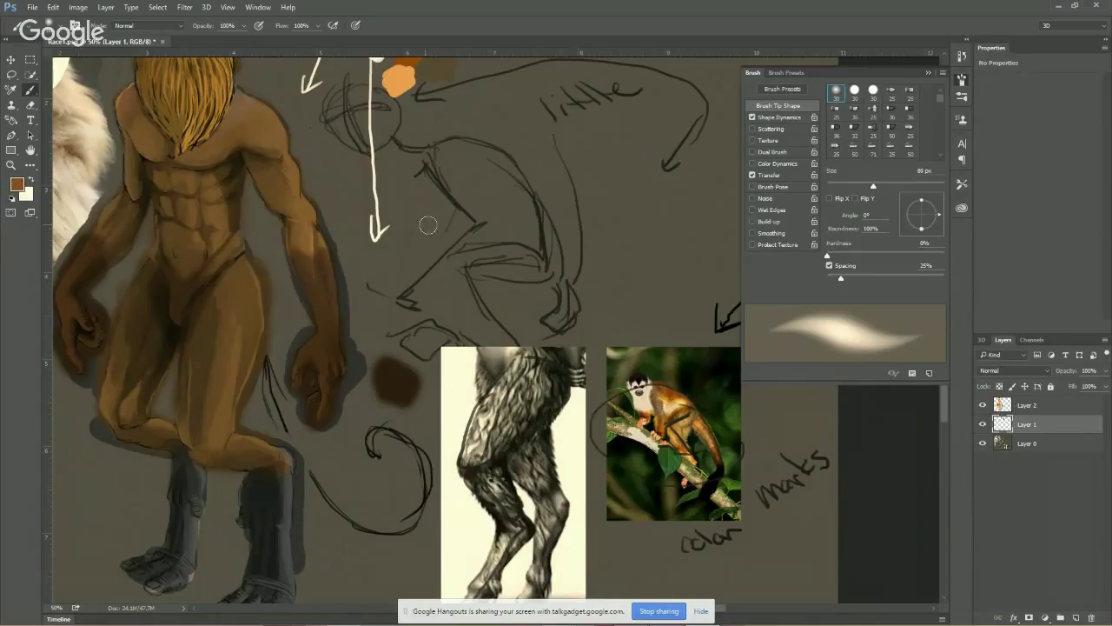
pyautogui.moveTo(415, 213); pyautogui.dragTo(403, 224)
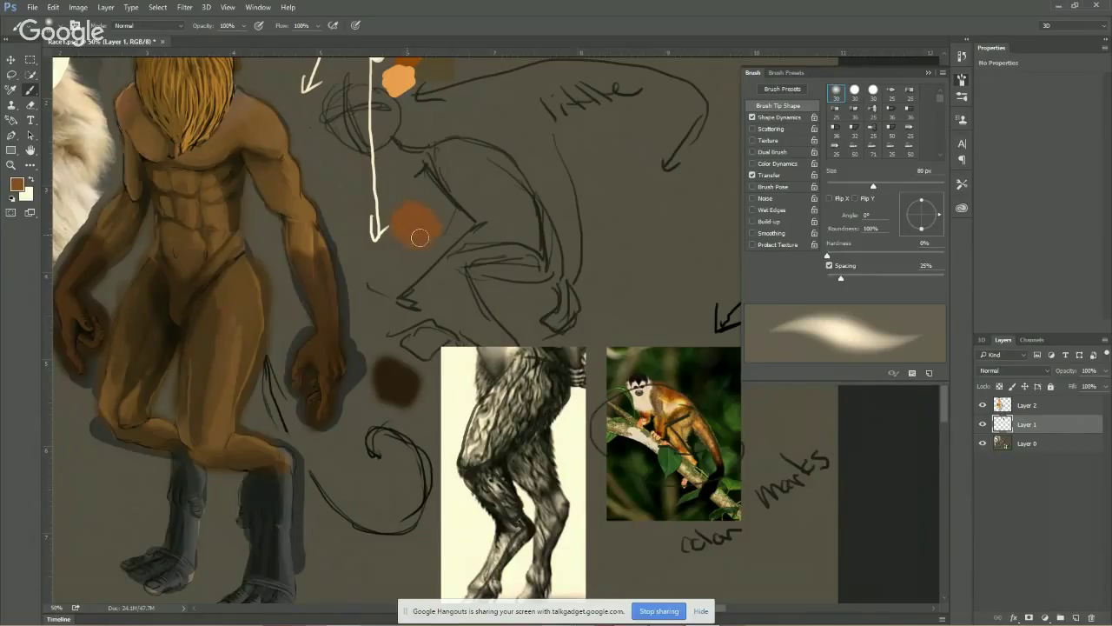
# Return to the Multiply layer, Layer 2, and paint the reddish brown over both lower legs and feet
pyautogui.click(1043, 407)
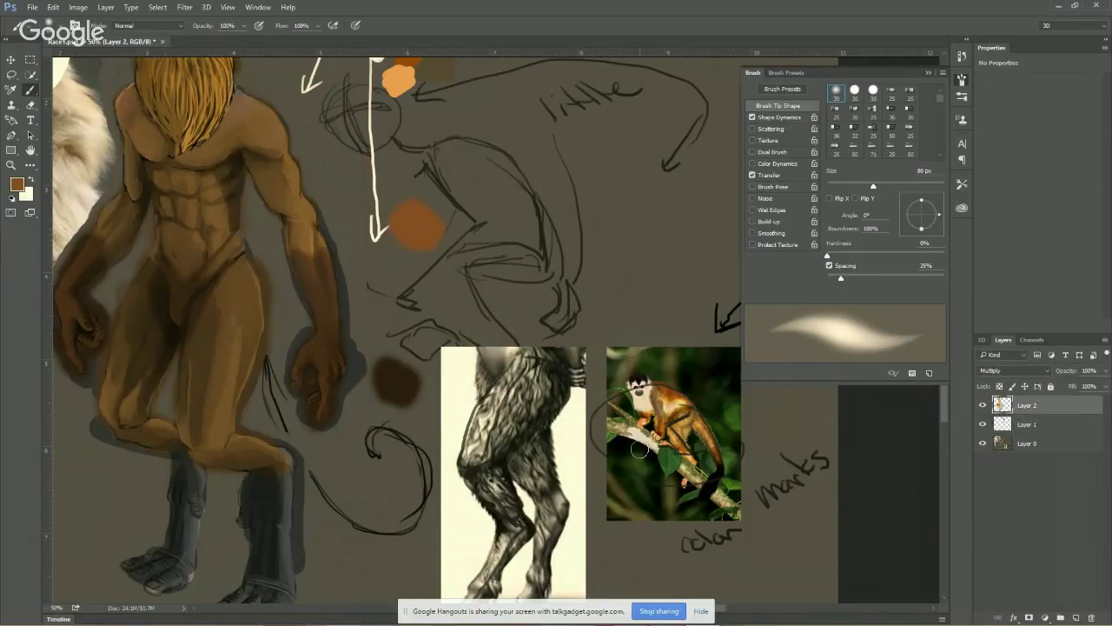
pyautogui.moveTo(270, 487)
pyautogui.mouseDown()
pyautogui.moveTo(278, 461)
pyautogui.moveTo(247, 482)
pyautogui.moveTo(269, 418)
pyautogui.mouseUp()
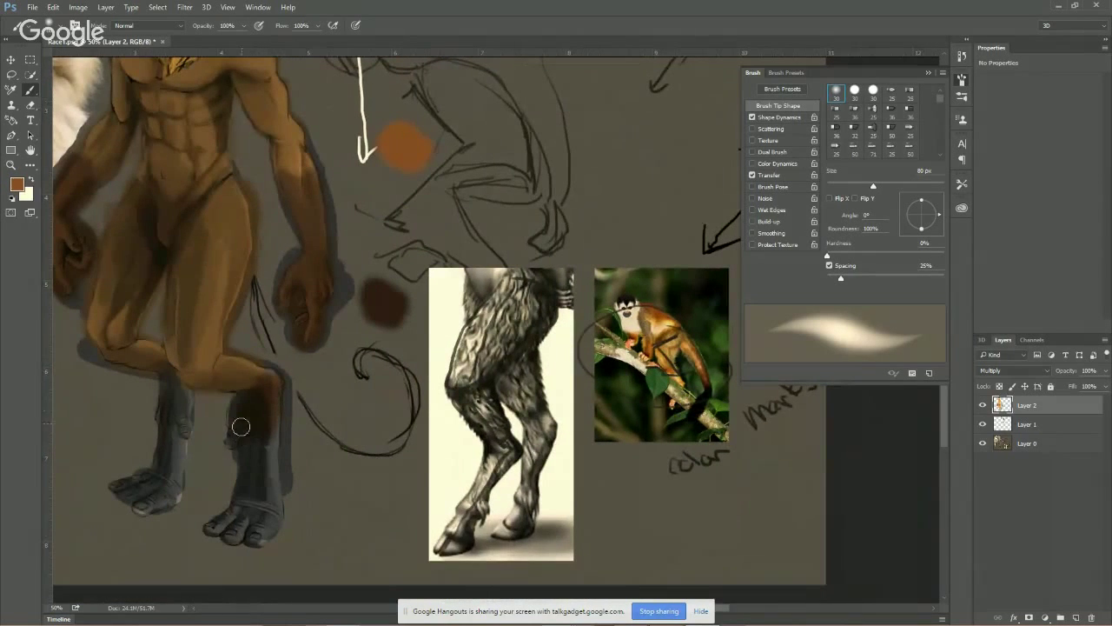
pyautogui.moveTo(263, 469)
pyautogui.mouseDown()
pyautogui.moveTo(276, 432)
pyautogui.moveTo(276, 493)
pyautogui.moveTo(238, 478)
pyautogui.moveTo(227, 518)
pyautogui.moveTo(209, 530)
pyautogui.moveTo(278, 540)
pyautogui.mouseUp()
pyautogui.moveTo(151, 467); pyautogui.dragTo(263, 460)
pyautogui.moveTo(370, 386); pyautogui.dragTo(346, 365)
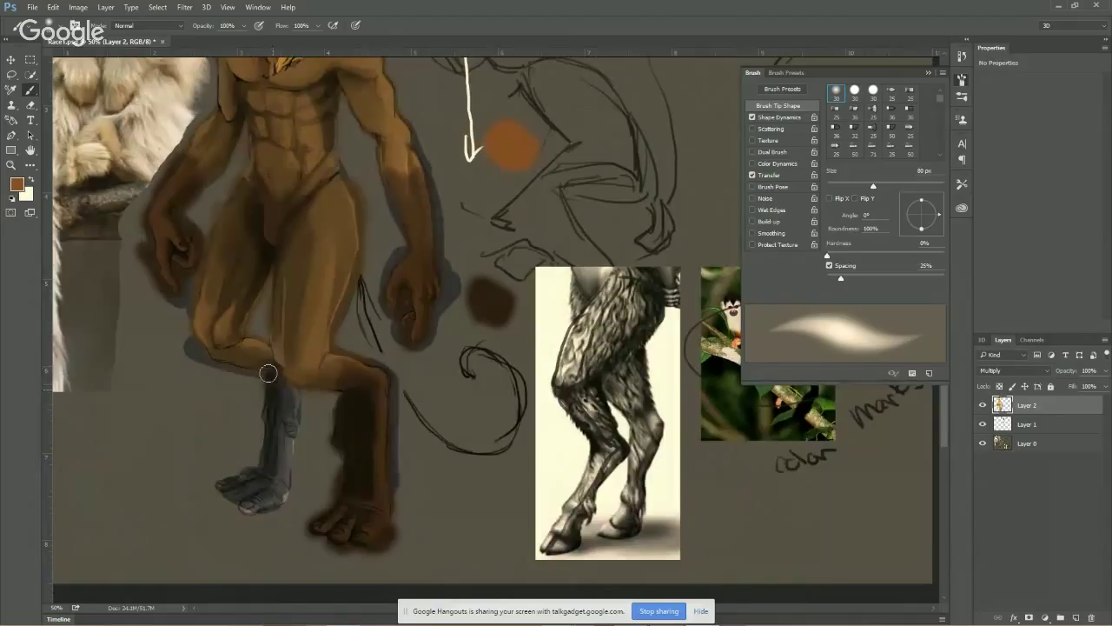
pyautogui.moveTo(267, 373)
pyautogui.mouseDown()
pyautogui.moveTo(294, 415)
pyautogui.moveTo(272, 420)
pyautogui.moveTo(271, 482)
pyautogui.moveTo(287, 449)
pyautogui.moveTo(272, 497)
pyautogui.moveTo(237, 513)
pyautogui.moveTo(264, 480)
pyautogui.moveTo(252, 481)
pyautogui.moveTo(232, 504)
pyautogui.moveTo(282, 505)
pyautogui.mouseUp()
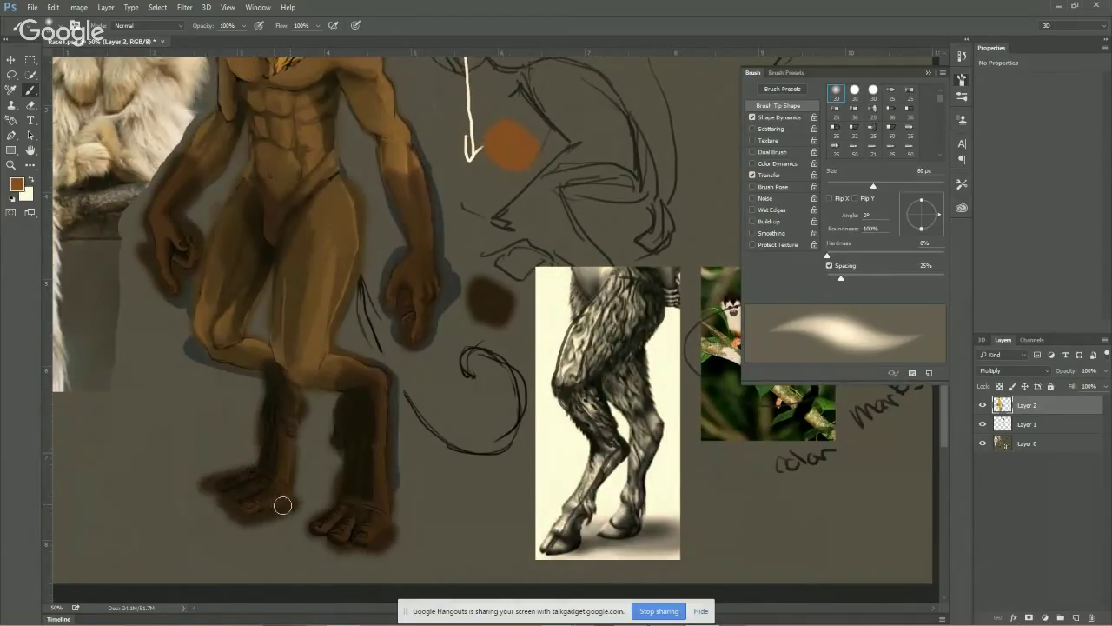
# Sample the light orange swatch and paint it over the character's head hair, moustache and beard
pyautogui.moveTo(238, 296); pyautogui.dragTo(301, 457)
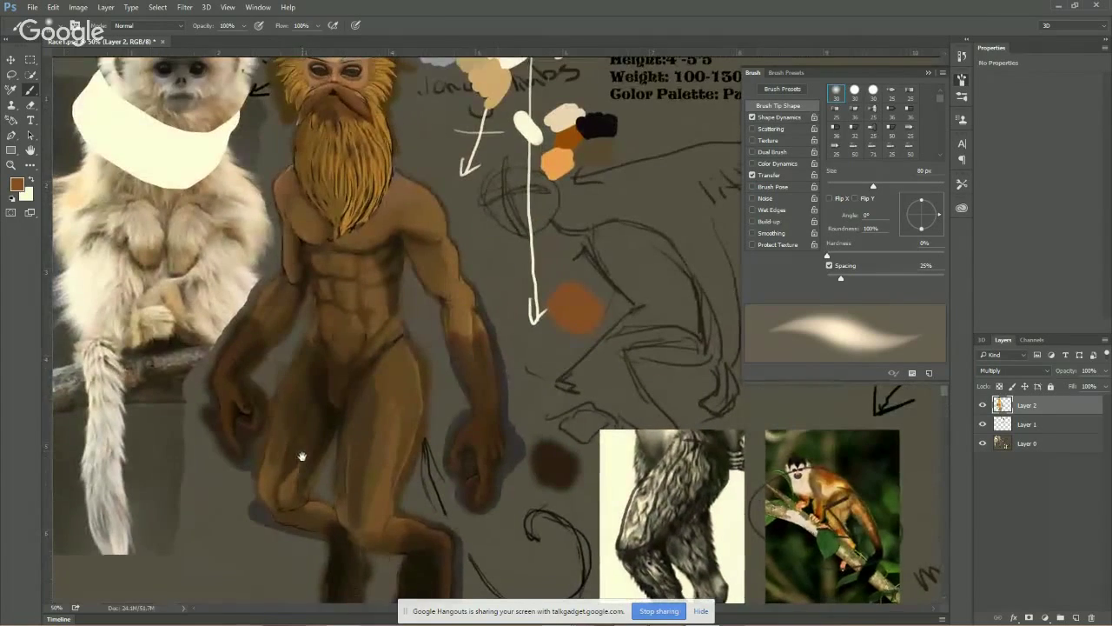
pyautogui.moveTo(241, 340)
pyautogui.mouseDown()
pyautogui.moveTo(224, 409)
pyautogui.moveTo(208, 383)
pyautogui.moveTo(228, 334)
pyautogui.mouseUp()
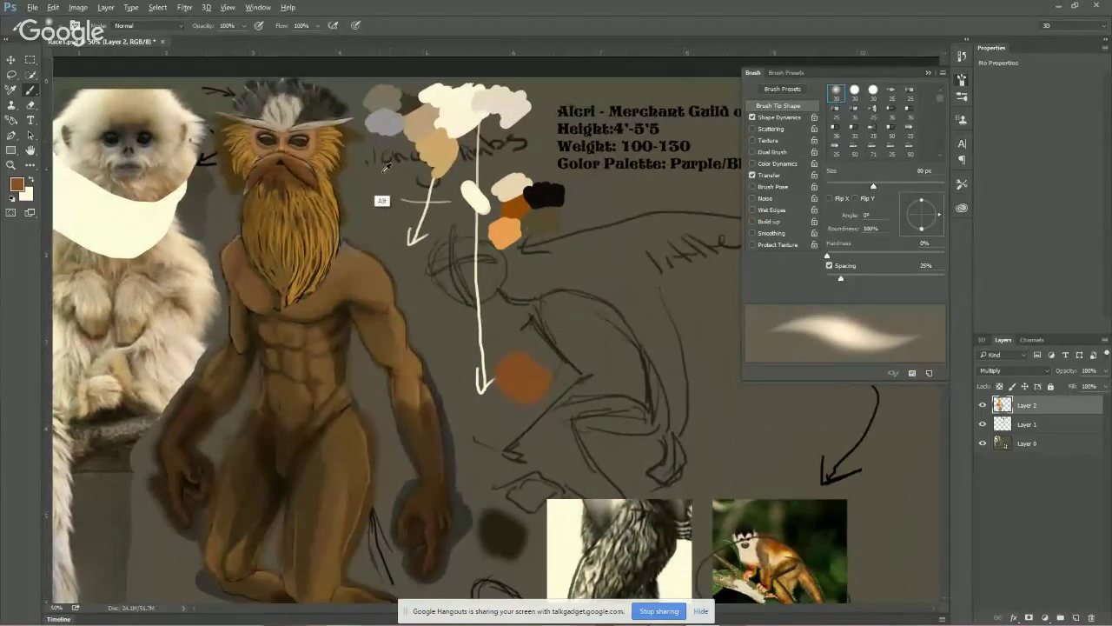
pyautogui.press('alt')
pyautogui.keyDown('alt'); pyautogui.click(507, 228); pyautogui.keyUp('alt')
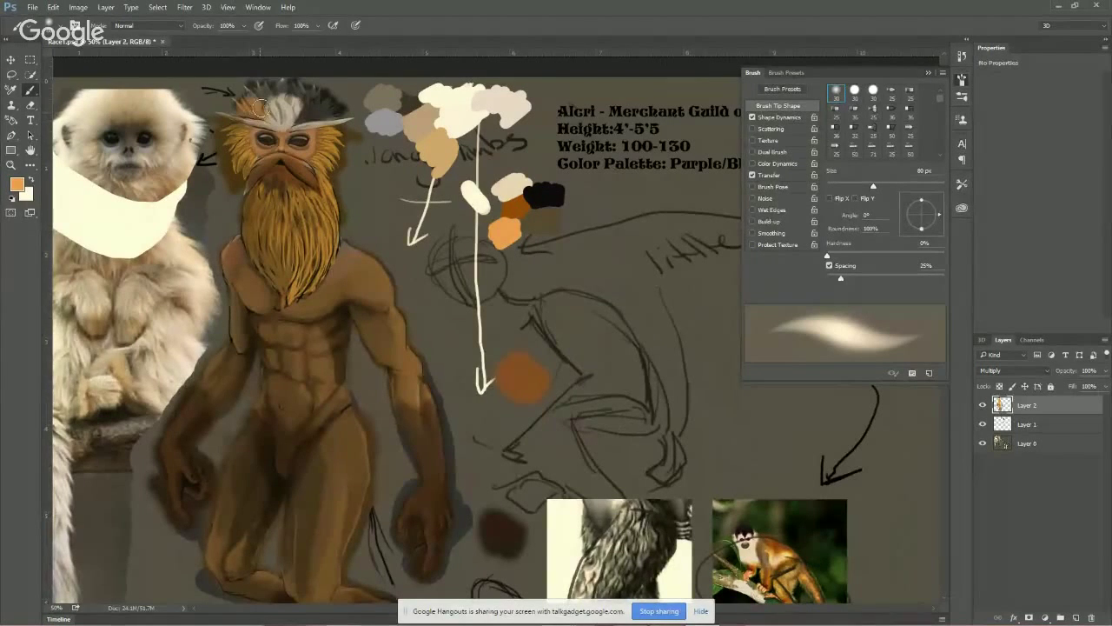
pyautogui.moveTo(261, 106)
pyautogui.mouseDown()
pyautogui.moveTo(296, 88)
pyautogui.moveTo(271, 113)
pyautogui.moveTo(299, 117)
pyautogui.moveTo(288, 109)
pyautogui.moveTo(300, 91)
pyautogui.moveTo(319, 88)
pyautogui.moveTo(327, 102)
pyautogui.moveTo(308, 111)
pyautogui.moveTo(344, 110)
pyautogui.mouseUp()
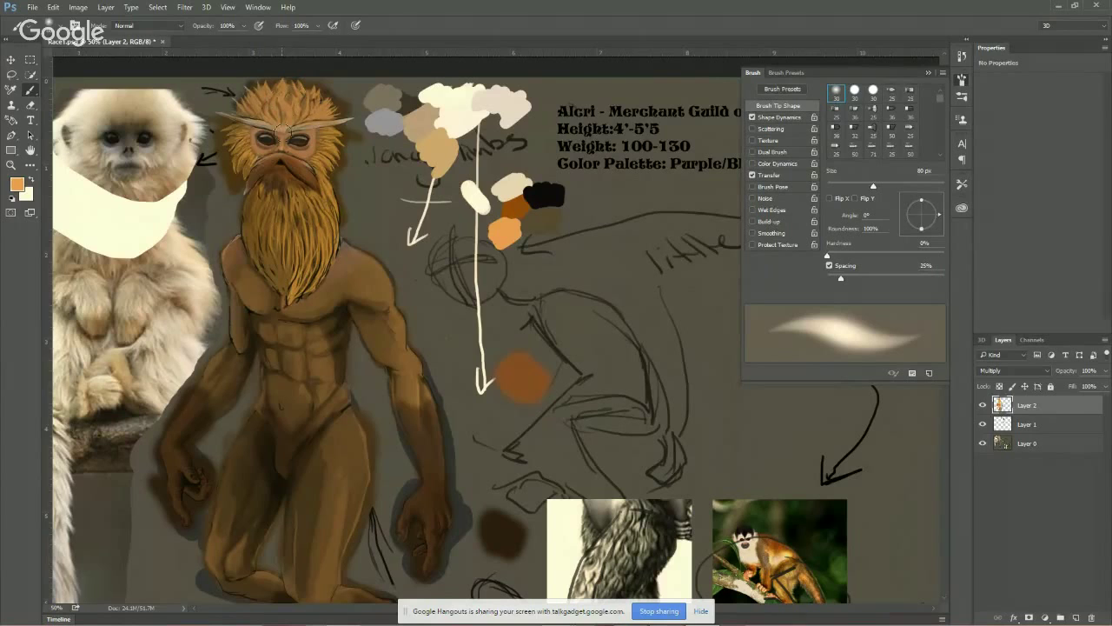
pyautogui.moveTo(259, 178)
pyautogui.mouseDown()
pyautogui.moveTo(264, 170)
pyautogui.moveTo(271, 185)
pyautogui.moveTo(284, 166)
pyautogui.moveTo(317, 185)
pyautogui.mouseUp()
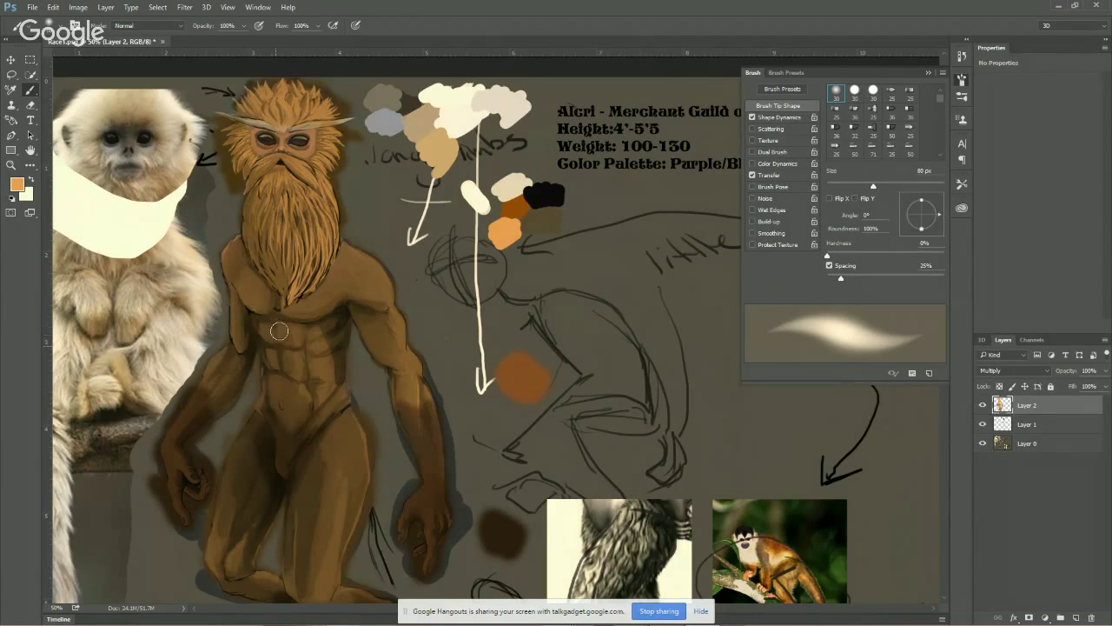
# Try a dark brown and a muted brown sampled from the canvas on the left-hand thigh, undoing each stroke
pyautogui.moveTo(313, 343); pyautogui.dragTo(327, 225)
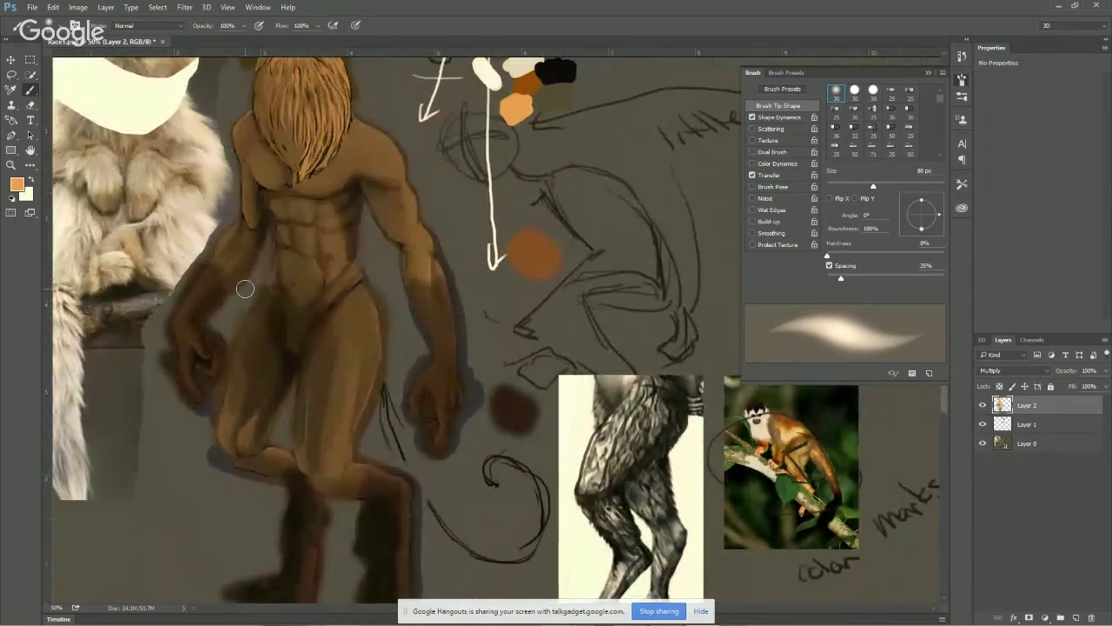
pyautogui.keyDown('alt'); pyautogui.click(261, 373); pyautogui.keyUp('alt')
pyautogui.moveTo(252, 313); pyautogui.dragTo(263, 345)
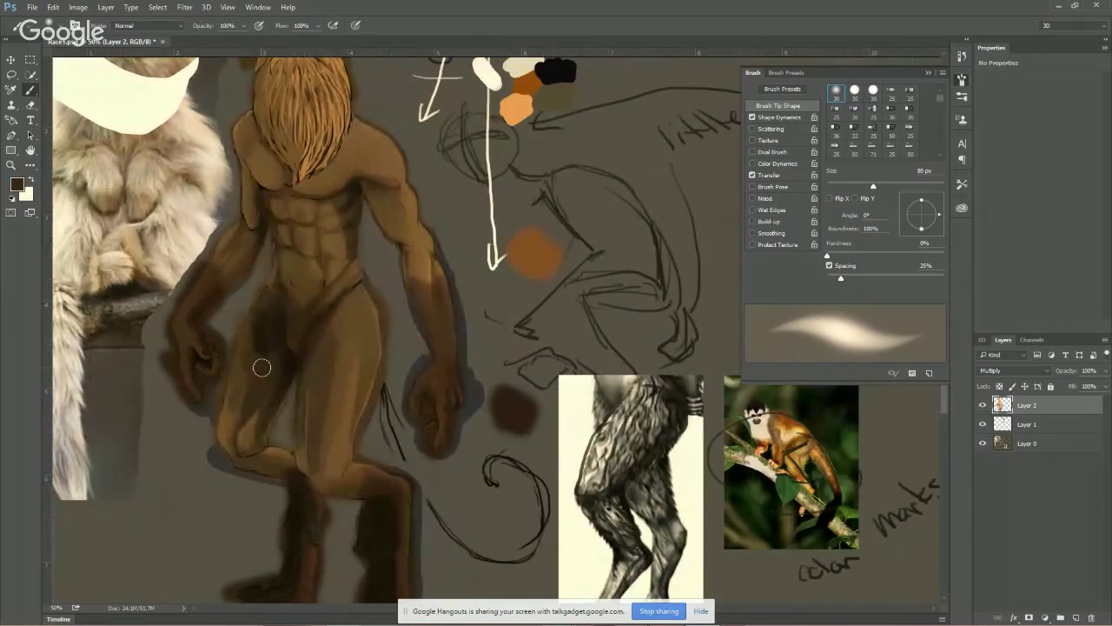
pyautogui.hotkey('ctrl', 'z')
pyautogui.keyDown('alt'); pyautogui.click(224, 453); pyautogui.keyUp('alt')
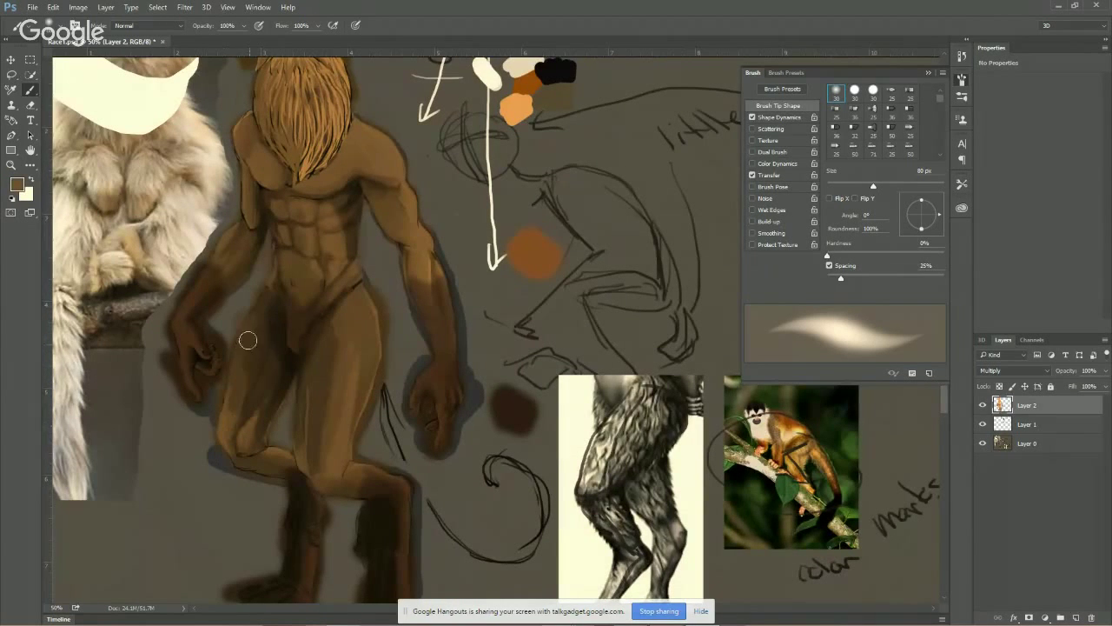
pyautogui.moveTo(249, 335); pyautogui.dragTo(258, 356)
pyautogui.hotkey('ctrl', 'z')
# Try the dark brown swatch and a dark orange on the left-hand thigh and undo the strokes
pyautogui.keyDown('alt'); pyautogui.click(515, 419); pyautogui.keyUp('alt')
pyautogui.moveTo(248, 318)
pyautogui.mouseDown()
pyautogui.moveTo(258, 343)
pyautogui.moveTo(263, 322)
pyautogui.mouseUp()
pyautogui.hotkey('ctrl', 'z')
pyautogui.keyDown('alt'); pyautogui.click(511, 253); pyautogui.keyUp('alt')
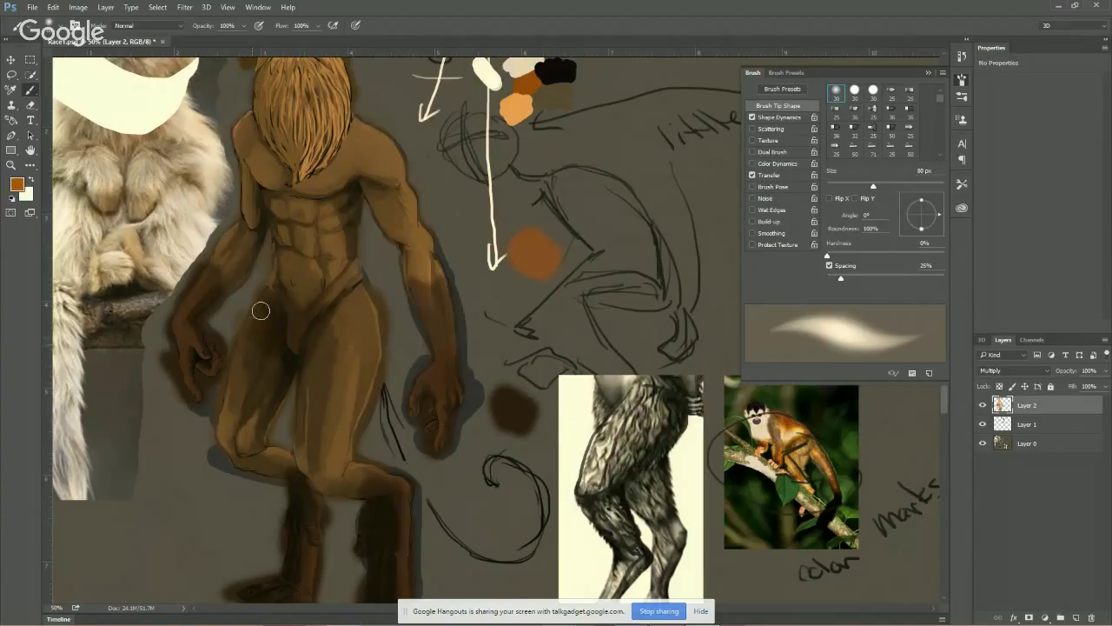
pyautogui.moveTo(260, 310)
pyautogui.mouseDown()
pyautogui.moveTo(251, 390)
pyautogui.moveTo(268, 400)
pyautogui.moveTo(258, 424)
pyautogui.moveTo(242, 358)
pyautogui.moveTo(233, 409)
pyautogui.mouseUp()
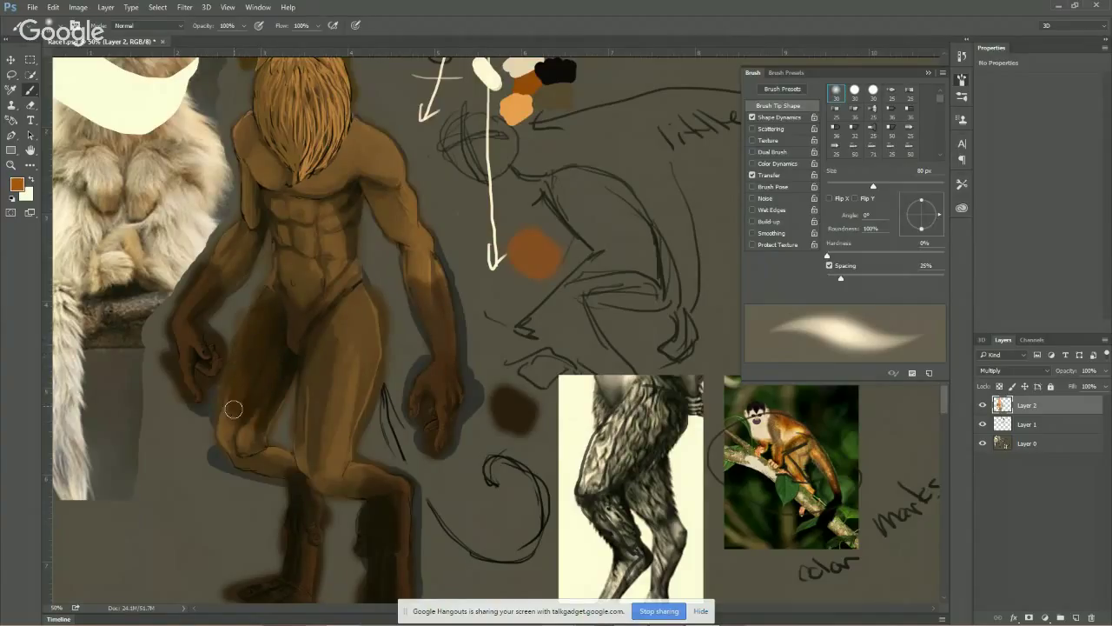
pyautogui.hotkey('ctrl', 'alt', 'z')
pyautogui.hotkey('ctrl', 'alt', 'z')
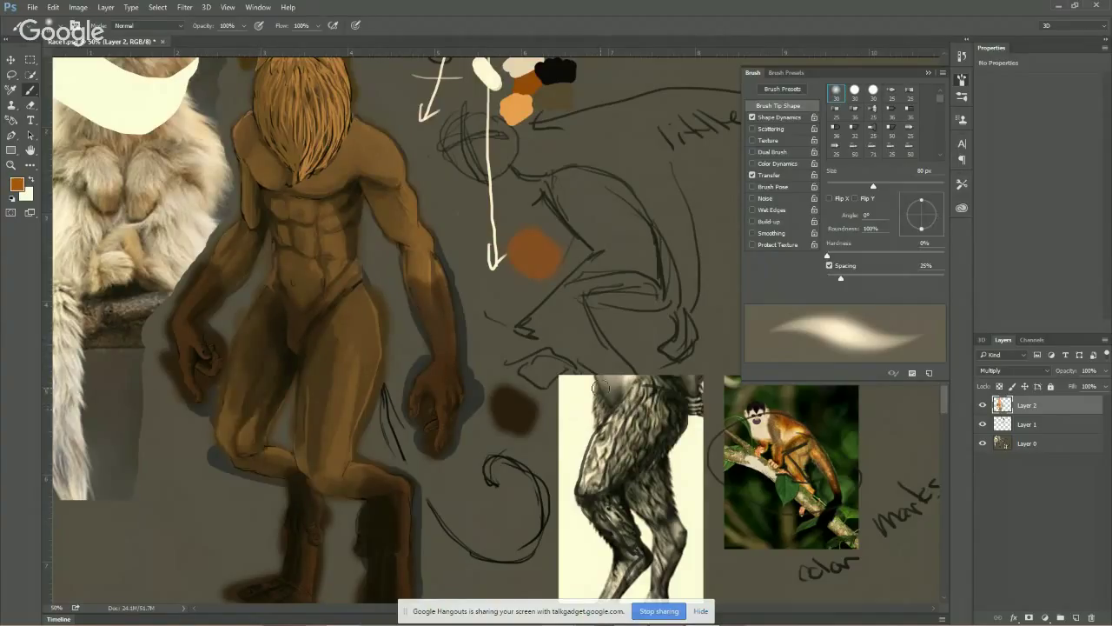
# Sample an orange from the squirrel monkey's fur and paint it over the character's thighs
pyautogui.keyDown('alt'); pyautogui.click(786, 428); pyautogui.keyUp('alt')
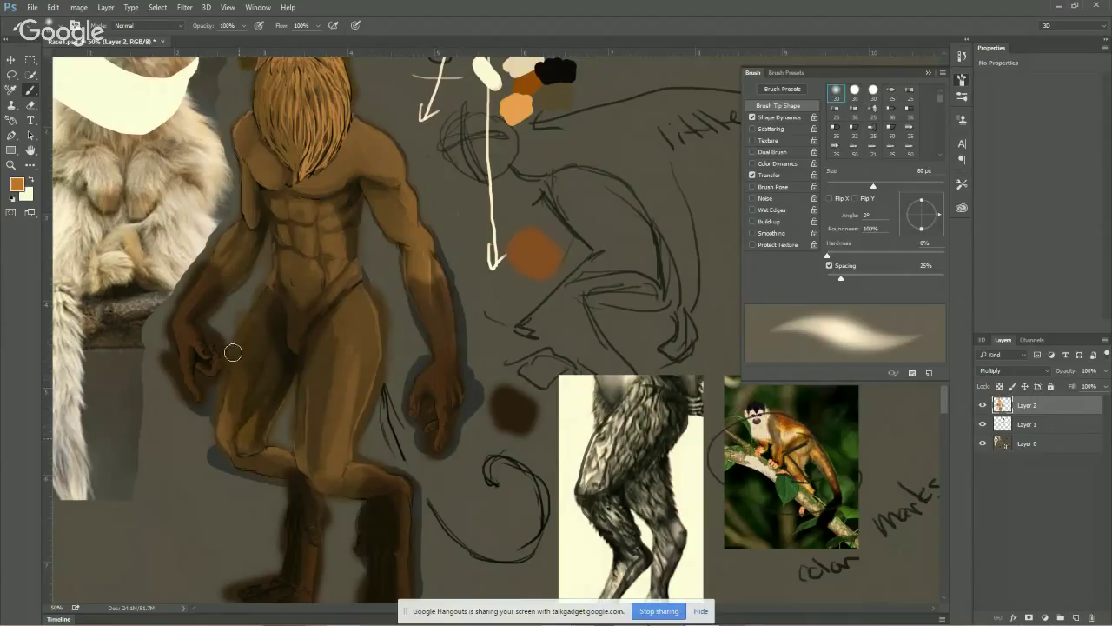
pyautogui.moveTo(324, 423); pyautogui.dragTo(304, 428)
pyautogui.moveTo(310, 378)
pyautogui.mouseDown()
pyautogui.moveTo(328, 430)
pyautogui.moveTo(338, 330)
pyautogui.moveTo(363, 300)
pyautogui.moveTo(336, 333)
pyautogui.moveTo(328, 449)
pyautogui.mouseUp()
# Sample a muted brown from the squirrel monkey photo, undo its trial on the right-hand upper arm and paint it over the shoulders and chest
pyautogui.keyDown('alt'); pyautogui.click(758, 416); pyautogui.keyUp('alt')
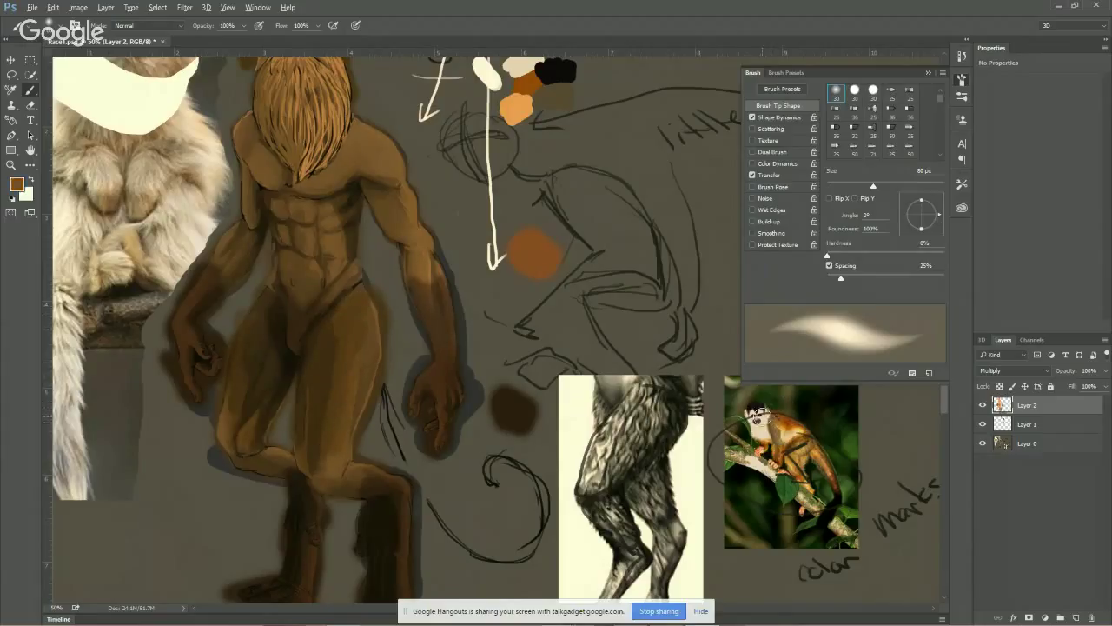
pyautogui.moveTo(381, 147)
pyautogui.mouseDown()
pyautogui.moveTo(384, 178)
pyautogui.moveTo(374, 149)
pyautogui.moveTo(365, 171)
pyautogui.moveTo(357, 131)
pyautogui.moveTo(383, 145)
pyautogui.moveTo(400, 179)
pyautogui.mouseUp()
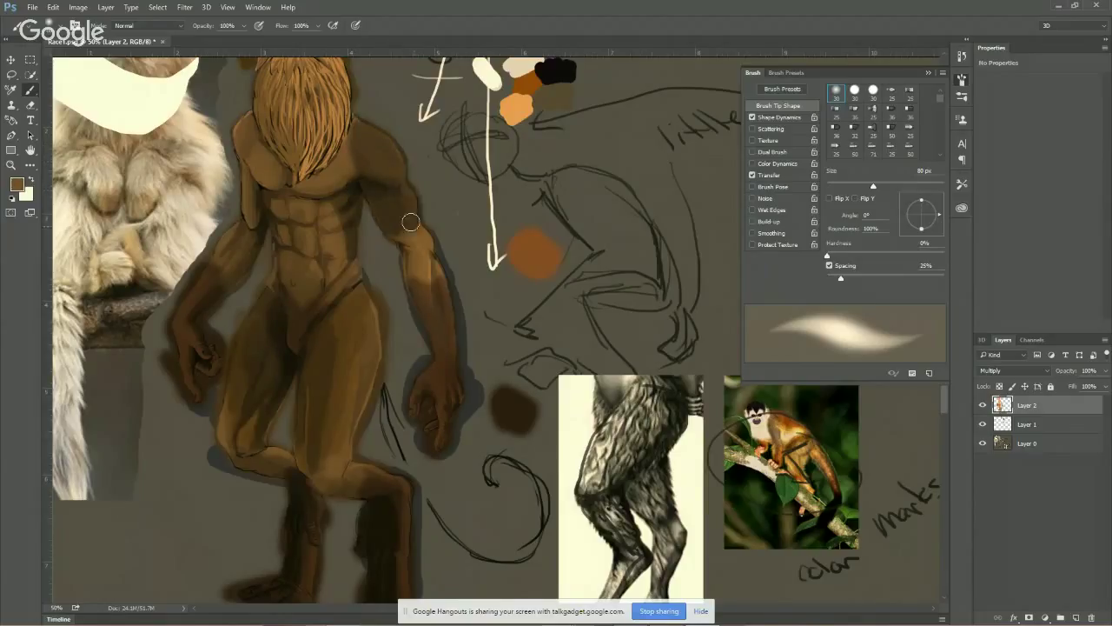
pyautogui.press('ctrl')
pyautogui.hotkey('ctrl', 'z')
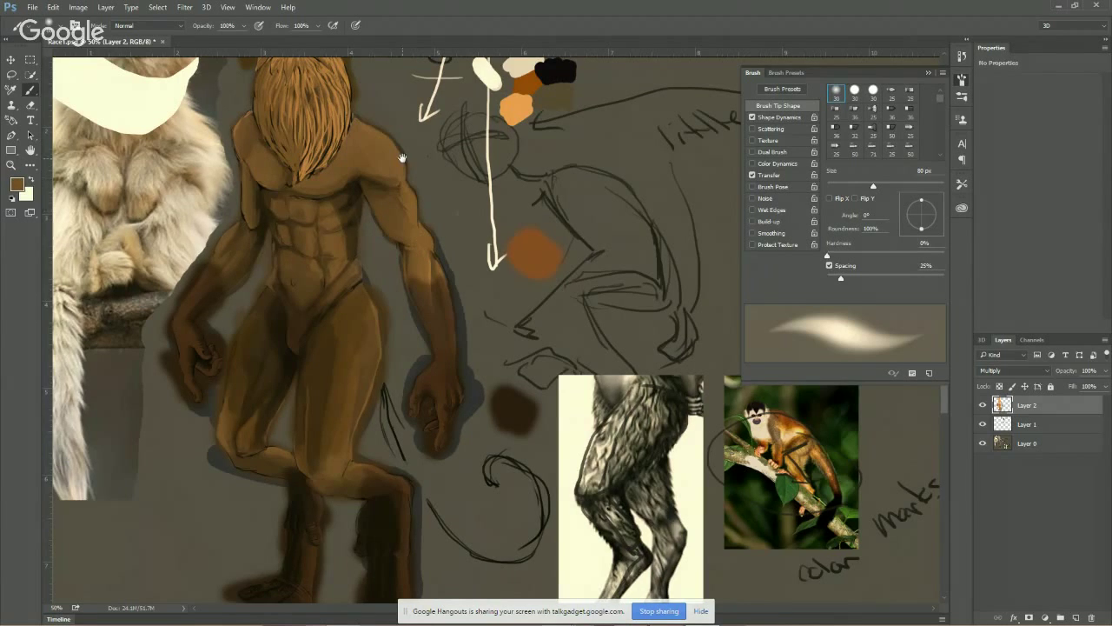
pyautogui.moveTo(402, 157)
pyautogui.mouseDown()
pyautogui.moveTo(435, 218)
pyautogui.moveTo(421, 206)
pyautogui.moveTo(458, 234)
pyautogui.moveTo(447, 244)
pyautogui.moveTo(459, 256)
pyautogui.moveTo(441, 224)
pyautogui.moveTo(415, 245)
pyautogui.moveTo(406, 220)
pyautogui.moveTo(389, 256)
pyautogui.moveTo(345, 264)
pyautogui.moveTo(410, 256)
pyautogui.moveTo(344, 263)
pyautogui.moveTo(322, 231)
pyautogui.moveTo(323, 249)
pyautogui.moveTo(306, 237)
pyautogui.moveTo(302, 200)
pyautogui.moveTo(324, 226)
pyautogui.moveTo(308, 194)
pyautogui.moveTo(324, 228)
pyautogui.moveTo(295, 204)
pyautogui.mouseUp()
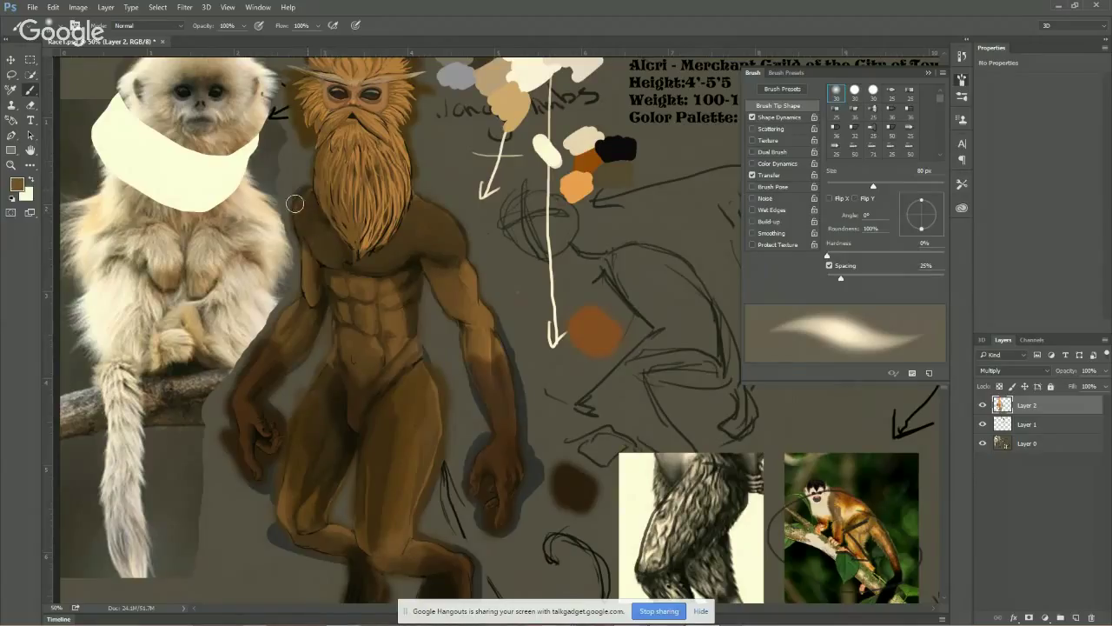
pyautogui.moveTo(391, 262)
pyautogui.mouseDown()
pyautogui.moveTo(358, 276)
pyautogui.moveTo(414, 270)
pyautogui.mouseUp()
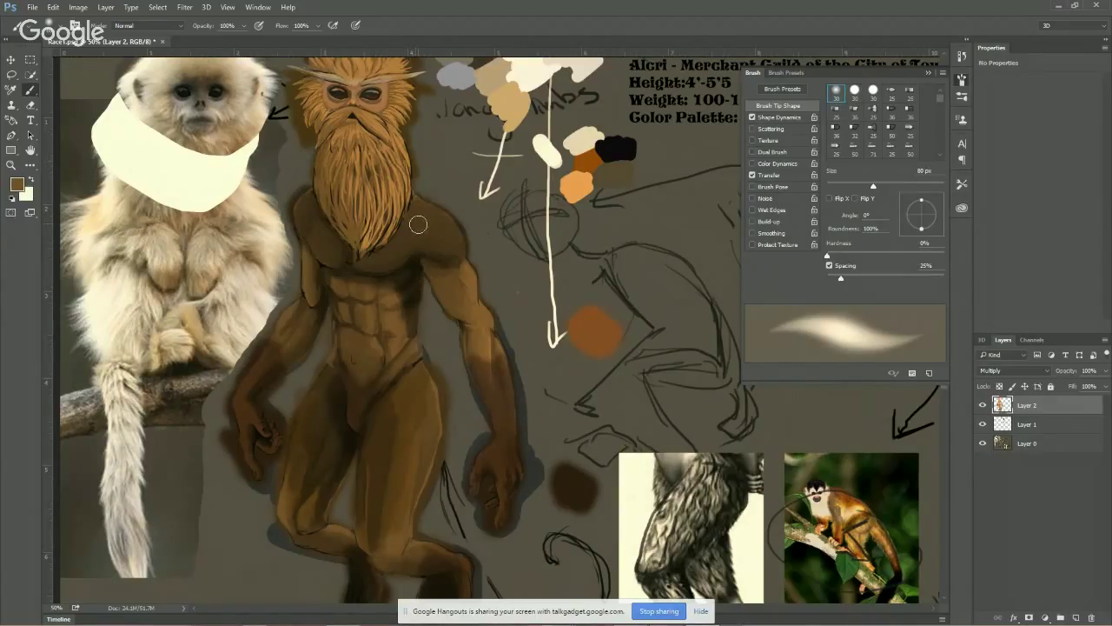
pyautogui.moveTo(455, 273); pyautogui.dragTo(380, 358)
# Tint the character's brow horns with the muted brown at 40 px and erase the stray stroke from the pale monkey's photo
pyautogui.scroll(1, 380, 358)
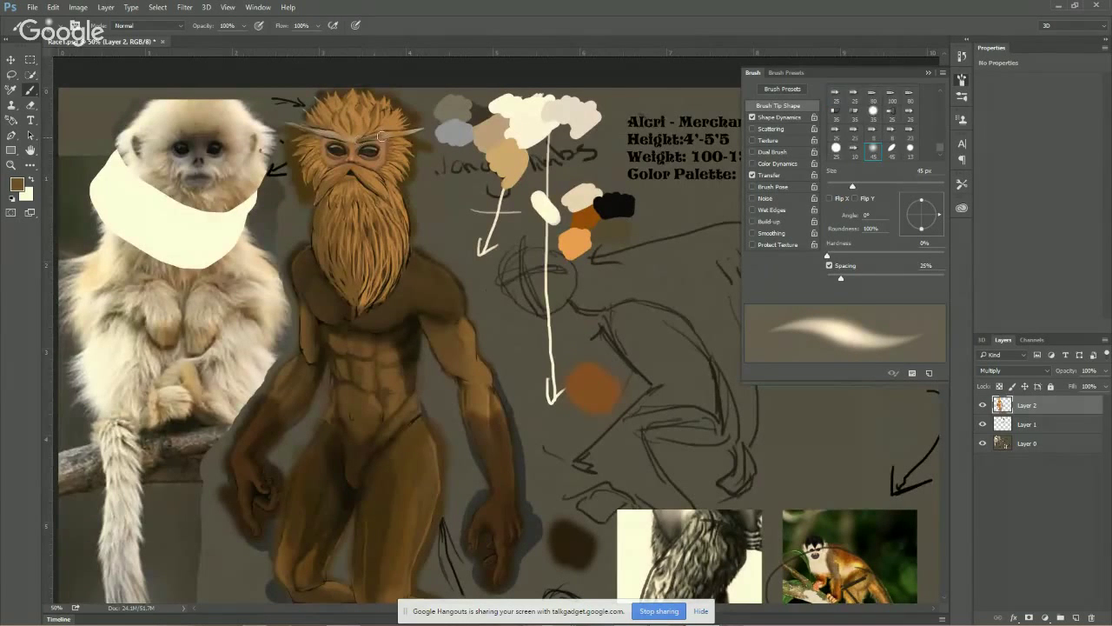
pyautogui.hotkey('shift', ',')
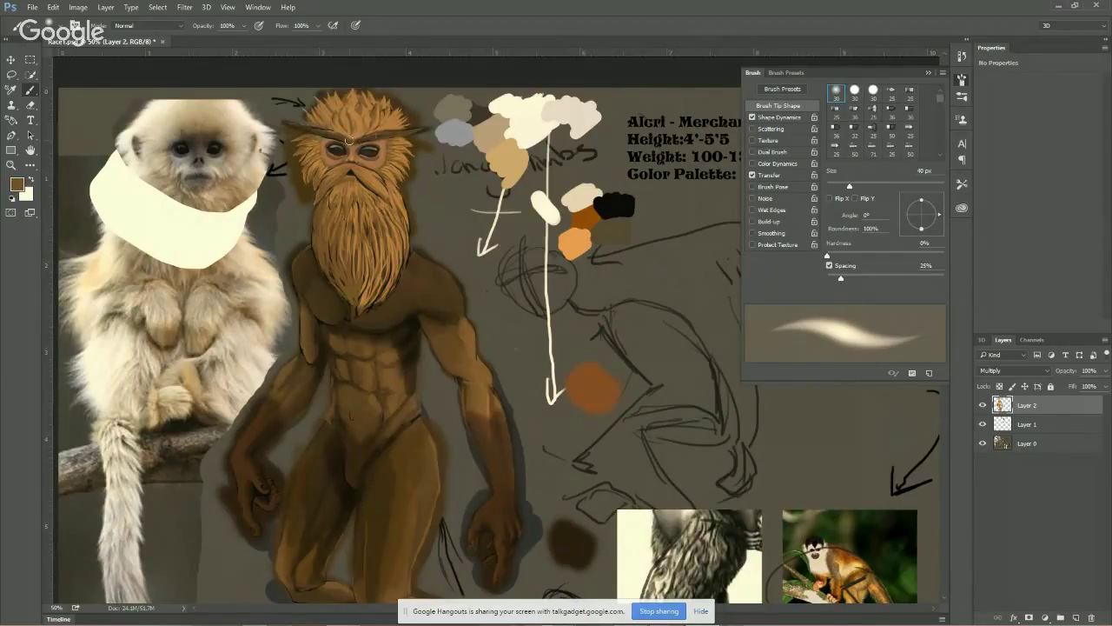
pyautogui.moveTo(299, 129); pyautogui.dragTo(232, 126)
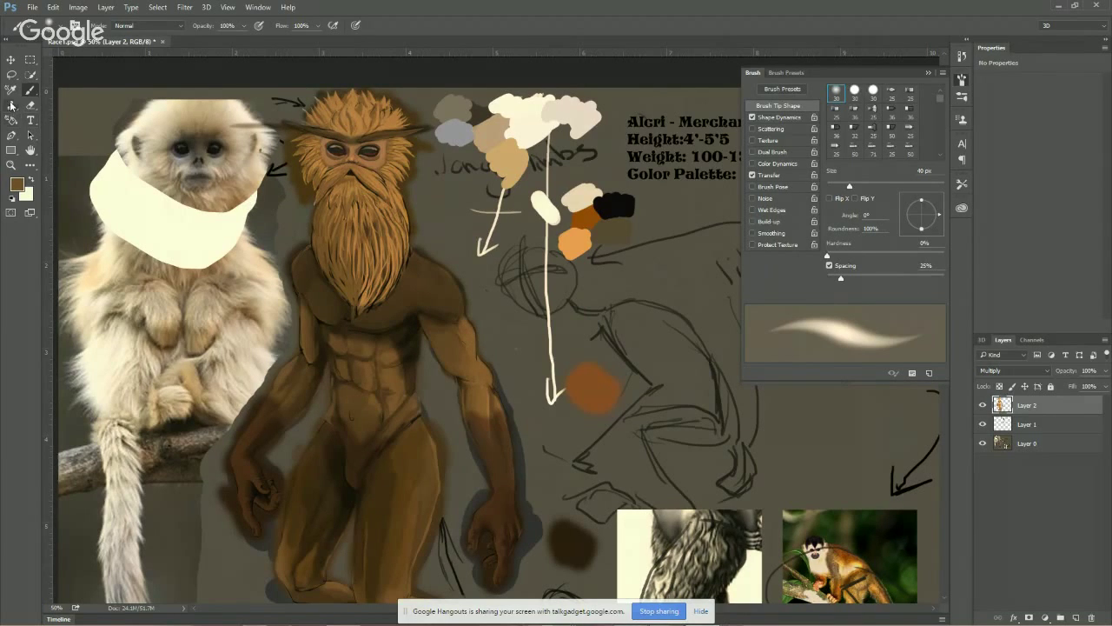
pyautogui.click(30, 105)
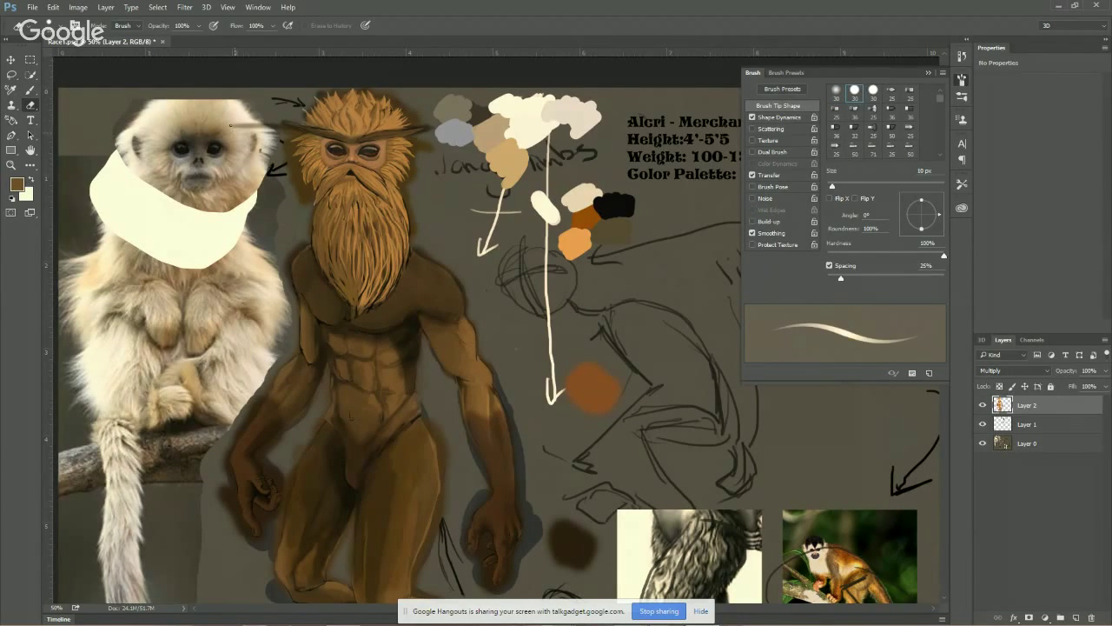
pyautogui.press(']')
pyautogui.press(']')
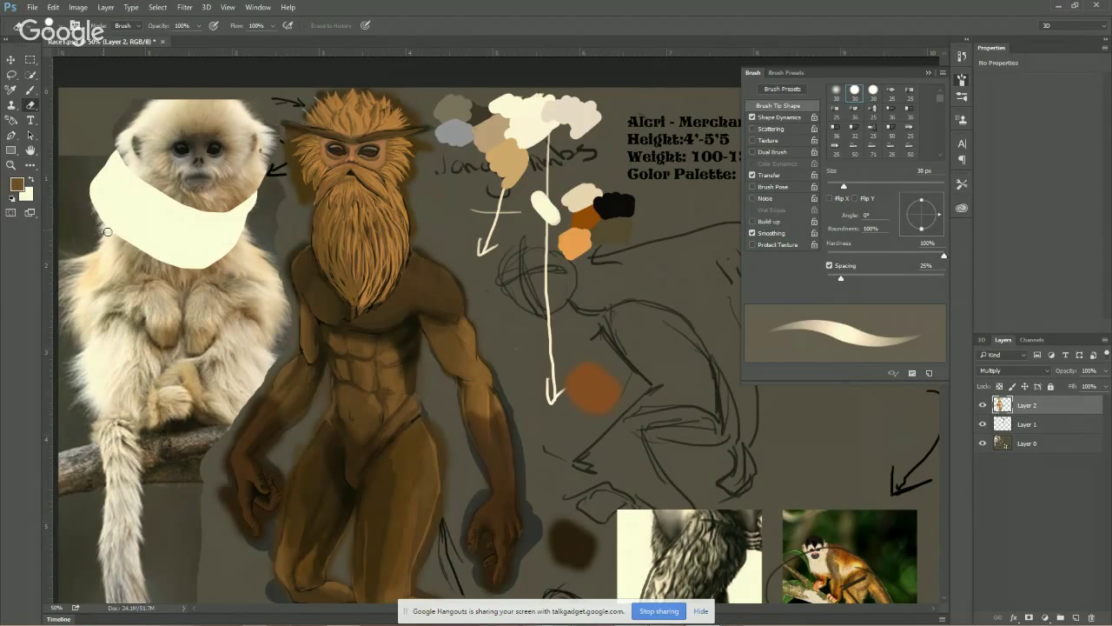
# Erase the colour spill around the top and outer edge of the left-hand shoulder, reducing the eraser to 15 px near the outline
pyautogui.click(11, 165)
pyautogui.moveTo(294, 228); pyautogui.dragTo(292, 208)
pyautogui.click(29, 103)
pyautogui.scroll(-3, 278, 189)
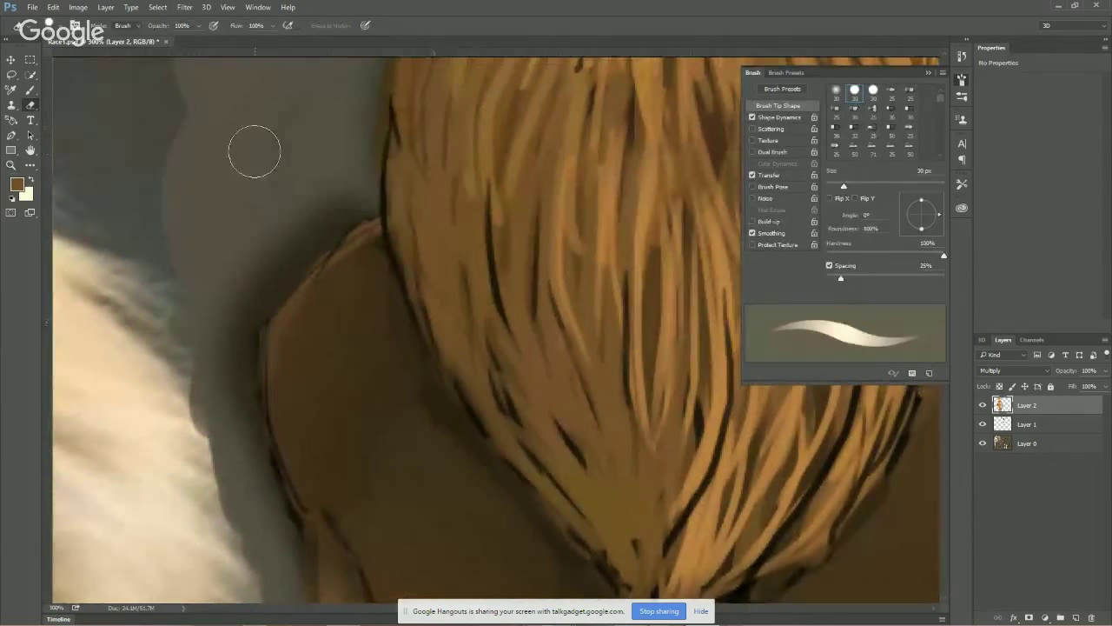
pyautogui.moveTo(309, 201)
pyautogui.mouseDown()
pyautogui.moveTo(311, 230)
pyautogui.moveTo(325, 225)
pyautogui.moveTo(325, 236)
pyautogui.moveTo(294, 264)
pyautogui.moveTo(355, 176)
pyautogui.moveTo(366, 206)
pyautogui.moveTo(302, 246)
pyautogui.moveTo(361, 213)
pyautogui.mouseUp()
pyautogui.scroll(-3, 268, 199)
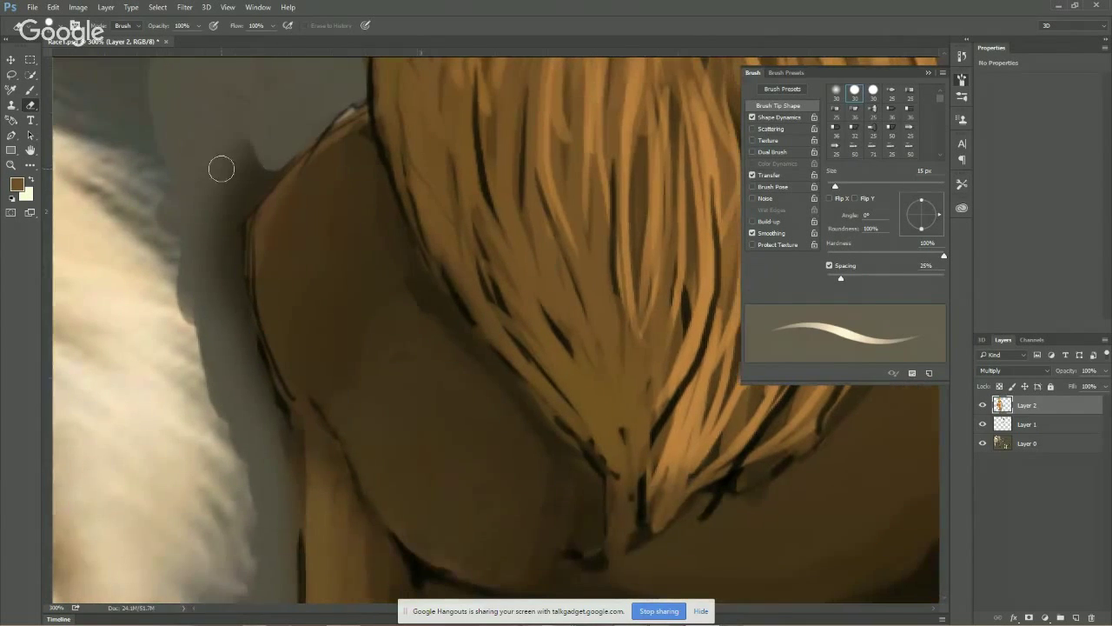
pyautogui.moveTo(214, 141)
pyautogui.mouseDown()
pyautogui.moveTo(241, 143)
pyautogui.moveTo(194, 219)
pyautogui.moveTo(290, 148)
pyautogui.moveTo(219, 220)
pyautogui.mouseUp()
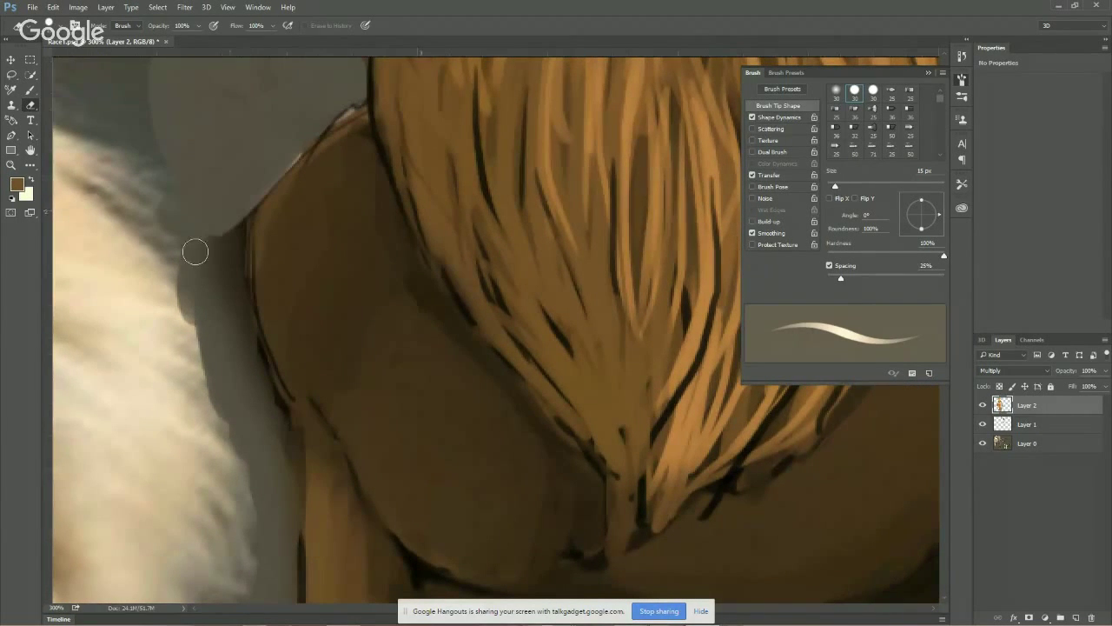
# Enlarge the eraser to 30 px and clear the colour spill outside the left-hand upper arm down to the elbow
pyautogui.press(']')
pyautogui.press(']')
pyautogui.press(']')
pyautogui.press(']')
pyautogui.press(']')
pyautogui.moveTo(231, 305)
pyautogui.mouseDown()
pyautogui.moveTo(166, 156)
pyautogui.moveTo(227, 314)
pyautogui.moveTo(179, 218)
pyautogui.mouseUp()
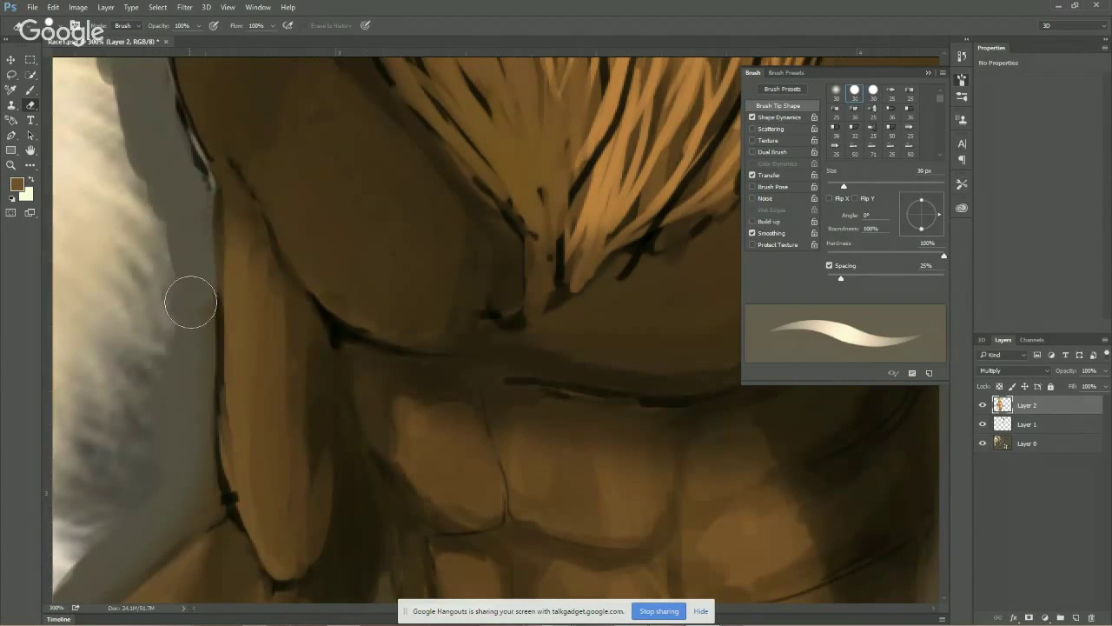
pyautogui.moveTo(194, 331)
pyautogui.mouseDown()
pyautogui.moveTo(293, 114)
pyautogui.moveTo(286, 281)
pyautogui.mouseUp()
pyautogui.moveTo(156, 303); pyautogui.dragTo(217, 178)
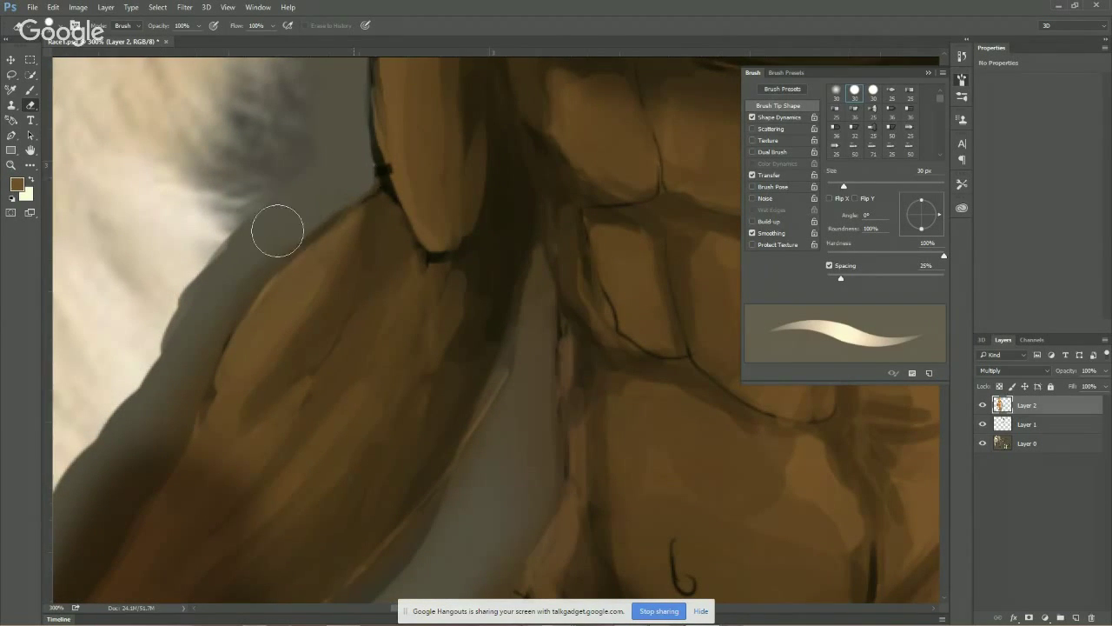
# Erase the colour spill along the outer edge of the left-hand forearm down to the wrist, undoing the stray stroke
pyautogui.moveTo(277, 231)
pyautogui.mouseDown()
pyautogui.moveTo(217, 289)
pyautogui.moveTo(261, 239)
pyautogui.moveTo(208, 315)
pyautogui.moveTo(182, 374)
pyautogui.mouseUp()
pyautogui.moveTo(182, 304); pyautogui.dragTo(303, 121)
pyautogui.moveTo(261, 194)
pyautogui.mouseDown()
pyautogui.moveTo(232, 249)
pyautogui.moveTo(236, 279)
pyautogui.moveTo(266, 276)
pyautogui.moveTo(198, 374)
pyautogui.mouseUp()
pyautogui.moveTo(186, 304)
pyautogui.mouseDown()
pyautogui.moveTo(294, 155)
pyautogui.moveTo(318, 153)
pyautogui.moveTo(323, 176)
pyautogui.moveTo(279, 257)
pyautogui.moveTo(316, 208)
pyautogui.moveTo(209, 351)
pyautogui.moveTo(165, 387)
pyautogui.mouseUp()
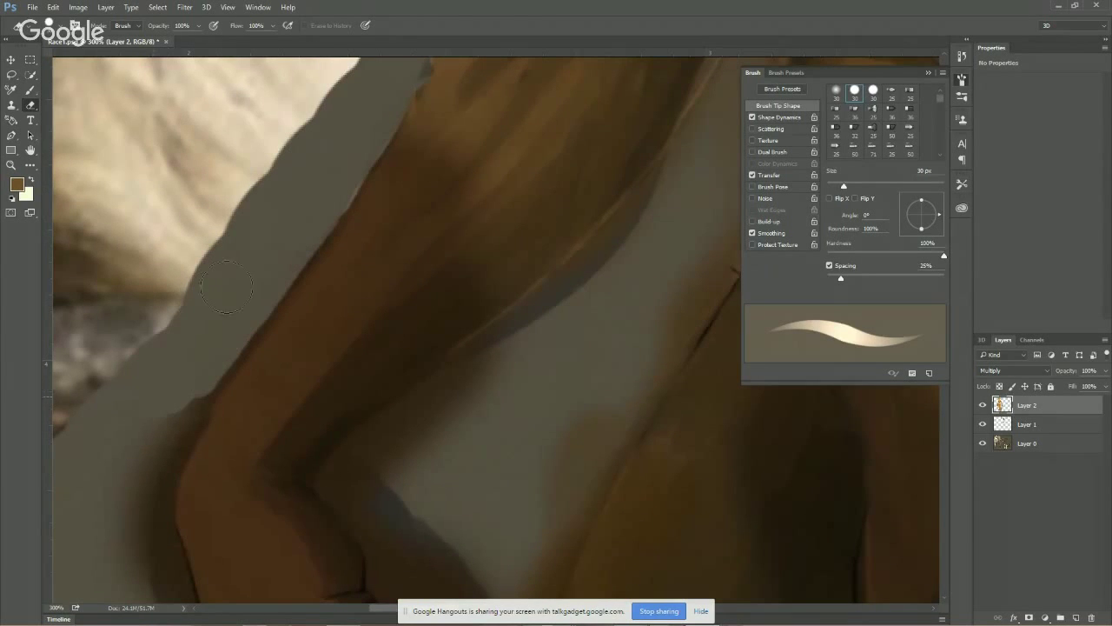
pyautogui.moveTo(216, 303); pyautogui.dragTo(218, 148)
pyautogui.moveTo(199, 241)
pyautogui.mouseDown()
pyautogui.moveTo(188, 308)
pyautogui.moveTo(258, 198)
pyautogui.moveTo(167, 363)
pyautogui.moveTo(149, 176)
pyautogui.moveTo(110, 180)
pyautogui.moveTo(138, 274)
pyautogui.moveTo(165, 275)
pyautogui.moveTo(165, 153)
pyautogui.moveTo(203, 270)
pyautogui.moveTo(211, 389)
pyautogui.mouseUp()
pyautogui.hotkey('ctrl', 'z')
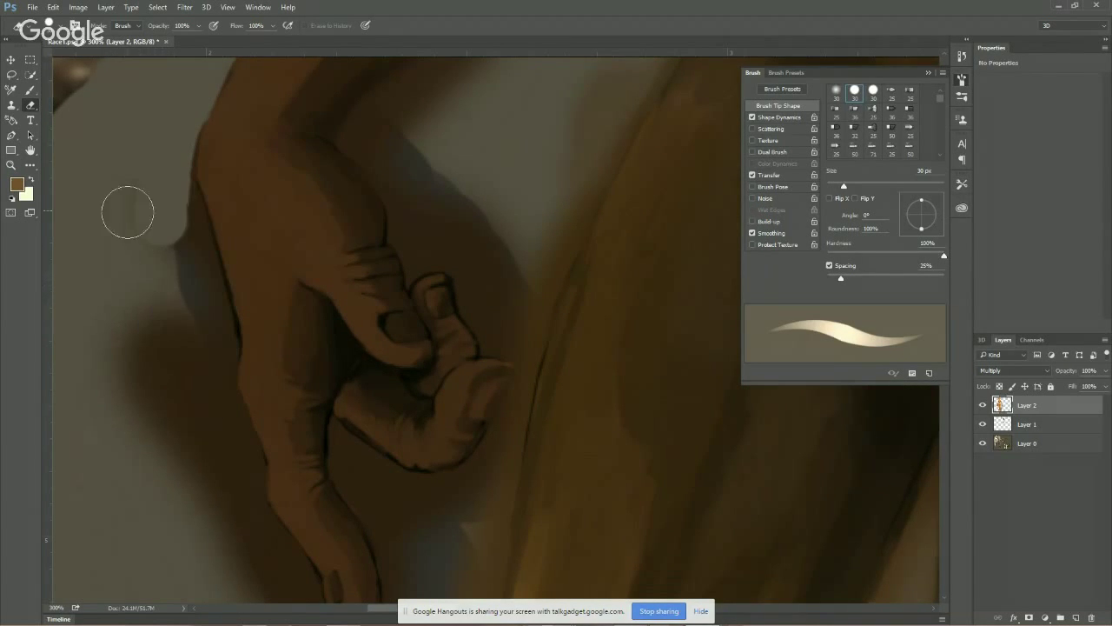
# Erase the colour spill outside the left-hand hand, around its extended fingertip and beside the lower thigh
pyautogui.moveTo(165, 198)
pyautogui.mouseDown()
pyautogui.moveTo(205, 348)
pyautogui.moveTo(156, 308)
pyautogui.moveTo(147, 369)
pyautogui.moveTo(84, 354)
pyautogui.moveTo(87, 363)
pyautogui.moveTo(166, 352)
pyautogui.moveTo(128, 172)
pyautogui.mouseUp()
pyautogui.moveTo(126, 338)
pyautogui.mouseDown()
pyautogui.moveTo(143, 260)
pyautogui.moveTo(162, 296)
pyautogui.moveTo(174, 175)
pyautogui.moveTo(172, 233)
pyautogui.moveTo(199, 293)
pyautogui.moveTo(205, 377)
pyautogui.moveTo(166, 382)
pyautogui.moveTo(204, 431)
pyautogui.mouseUp()
pyautogui.moveTo(212, 372); pyautogui.dragTo(130, 285)
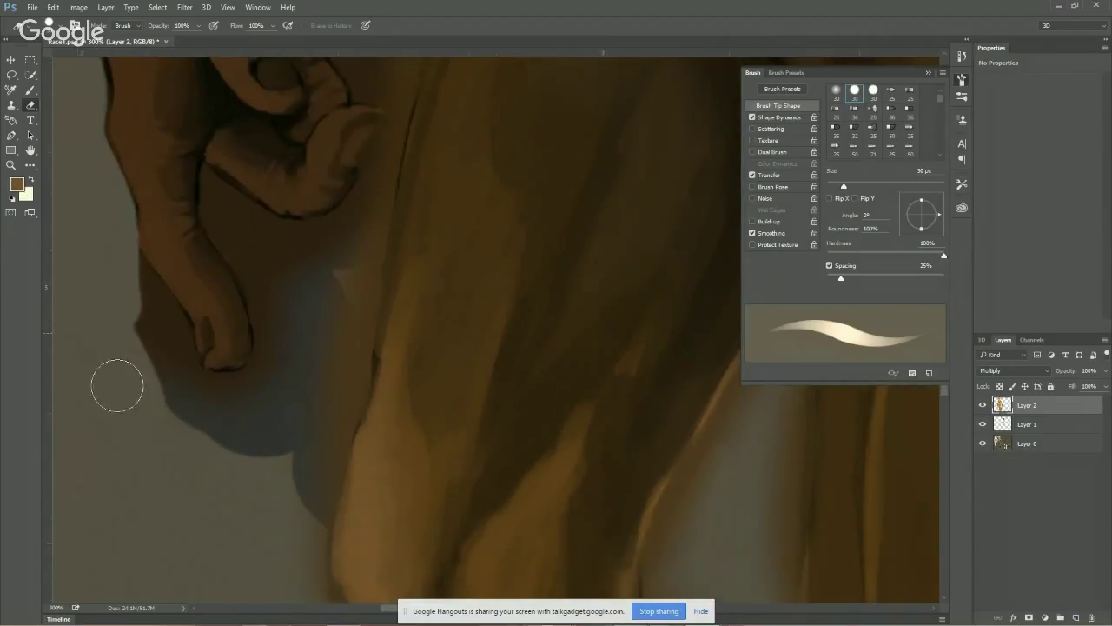
pyautogui.moveTo(128, 344)
pyautogui.mouseDown()
pyautogui.moveTo(116, 278)
pyautogui.moveTo(164, 335)
pyautogui.moveTo(159, 373)
pyautogui.moveTo(156, 347)
pyautogui.moveTo(179, 402)
pyautogui.moveTo(260, 403)
pyautogui.moveTo(238, 460)
pyautogui.moveTo(280, 447)
pyautogui.moveTo(304, 355)
pyautogui.moveTo(322, 418)
pyautogui.moveTo(288, 353)
pyautogui.moveTo(300, 382)
pyautogui.moveTo(304, 360)
pyautogui.moveTo(303, 415)
pyautogui.mouseUp()
pyautogui.scroll(-3, 287, 352)
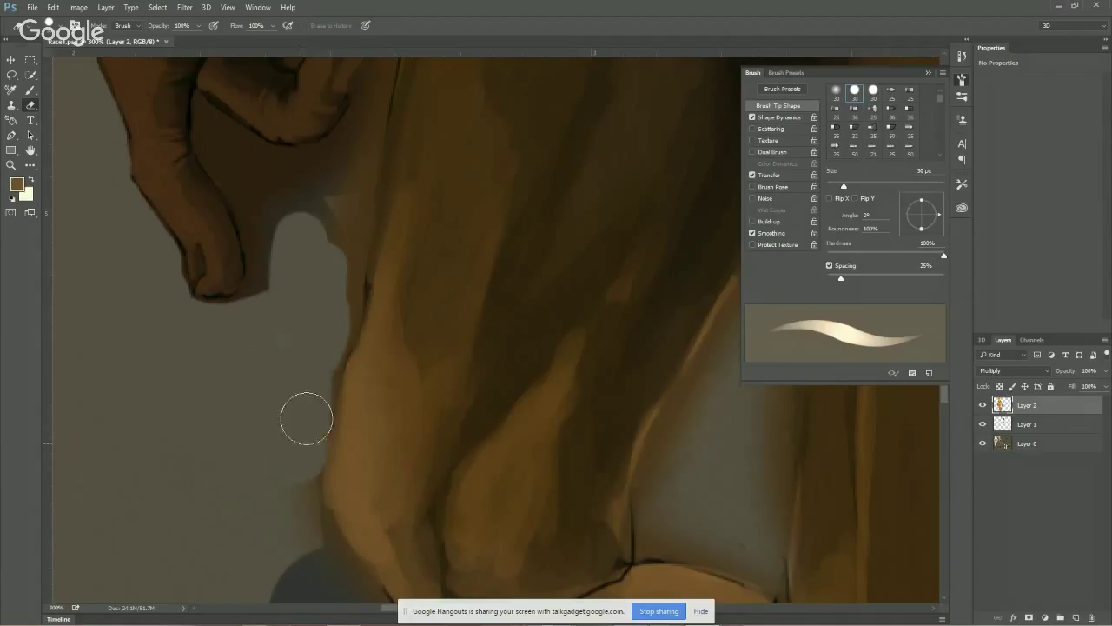
# Clear the colour spill between the extended finger, the curled fingers and the thigh with a 25 px, then 20 px eraser
pyautogui.scroll(3, 282, 217)
pyautogui.press('[')
pyautogui.press('[')
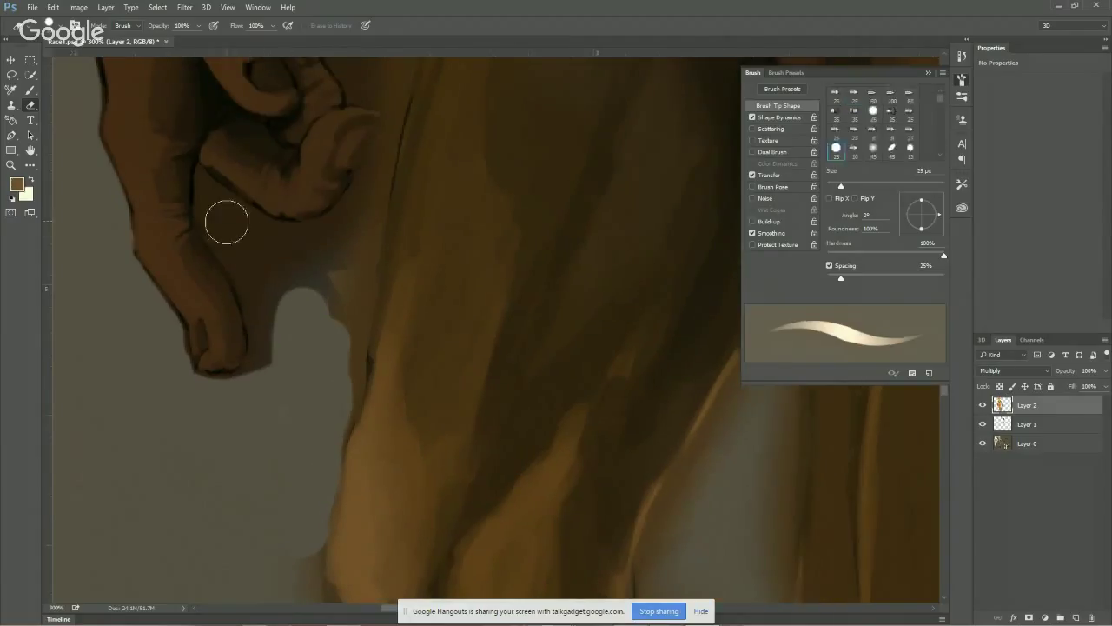
pyautogui.moveTo(214, 199)
pyautogui.mouseDown()
pyautogui.moveTo(201, 182)
pyautogui.moveTo(230, 255)
pyautogui.moveTo(219, 218)
pyautogui.moveTo(231, 218)
pyautogui.moveTo(268, 284)
pyautogui.mouseUp()
pyautogui.press(']')
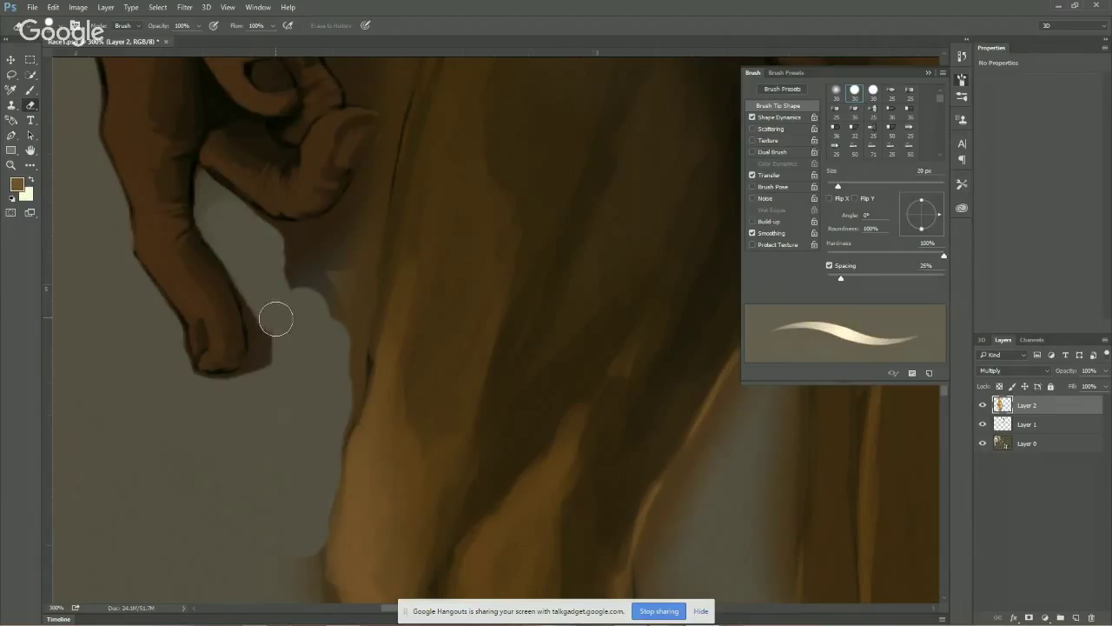
pyautogui.moveTo(275, 319); pyautogui.dragTo(264, 314)
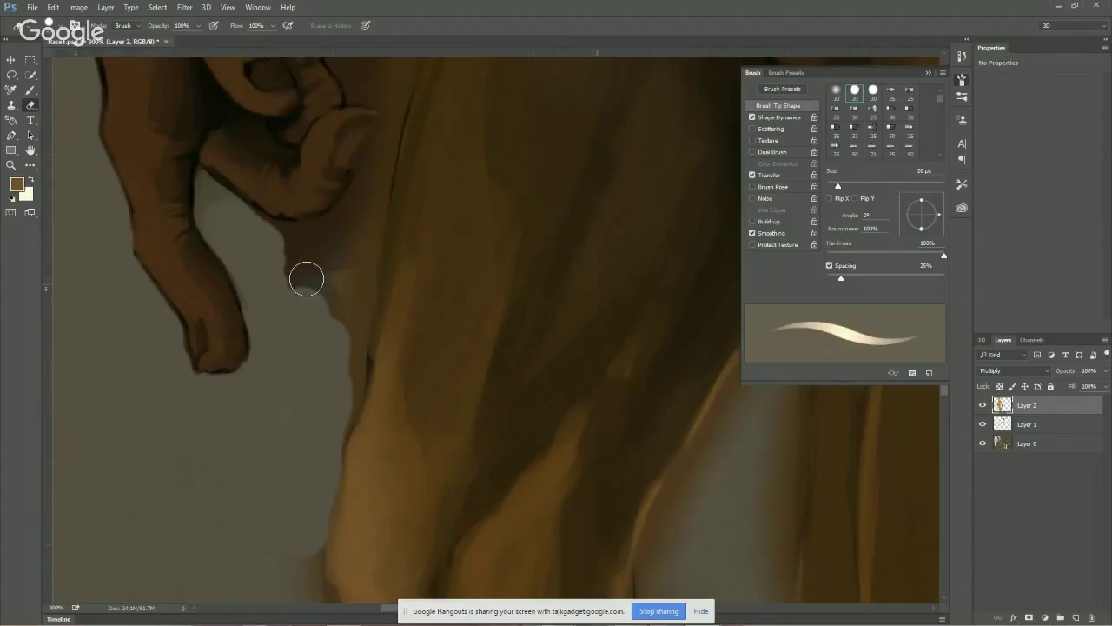
pyautogui.moveTo(306, 278)
pyautogui.mouseDown()
pyautogui.moveTo(243, 220)
pyautogui.moveTo(291, 245)
pyautogui.moveTo(337, 242)
pyautogui.moveTo(313, 245)
pyautogui.moveTo(315, 283)
pyautogui.moveTo(351, 245)
pyautogui.moveTo(350, 284)
pyautogui.moveTo(365, 245)
pyautogui.moveTo(344, 357)
pyautogui.mouseUp()
pyautogui.moveTo(339, 153); pyautogui.dragTo(311, 222)
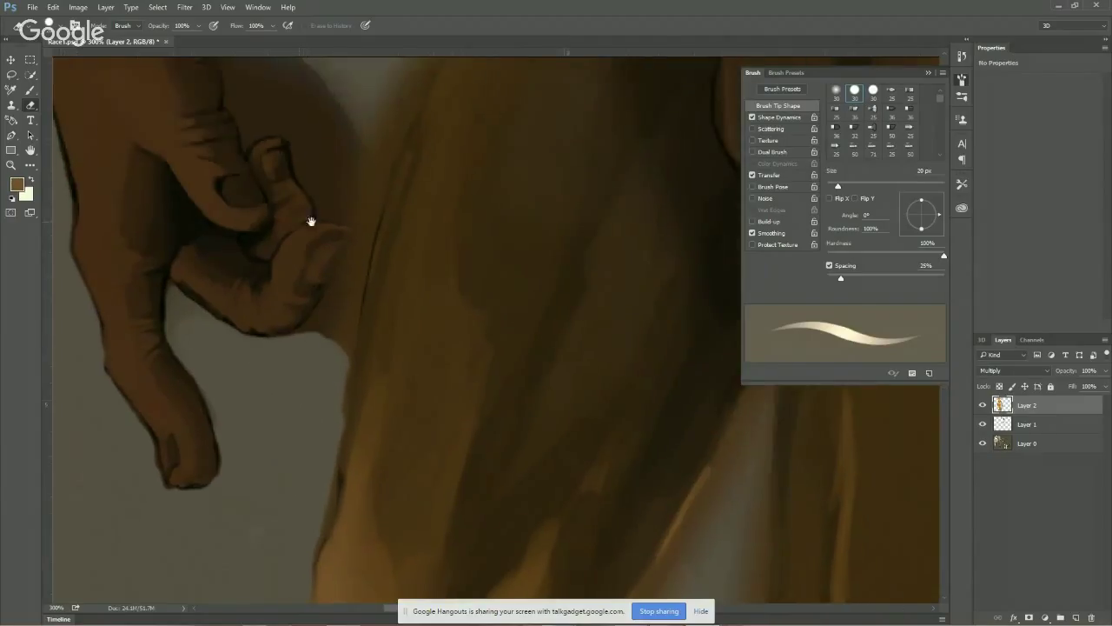
# Shrink the eraser to about 9 px and clean the spill around the curled fingers, thumb and inner wrist
pyautogui.moveTo(309, 143)
pyautogui.mouseDown()
pyautogui.moveTo(321, 99)
pyautogui.moveTo(340, 108)
pyautogui.moveTo(337, 183)
pyautogui.moveTo(306, 148)
pyautogui.moveTo(333, 193)
pyautogui.mouseUp()
pyautogui.press('[')
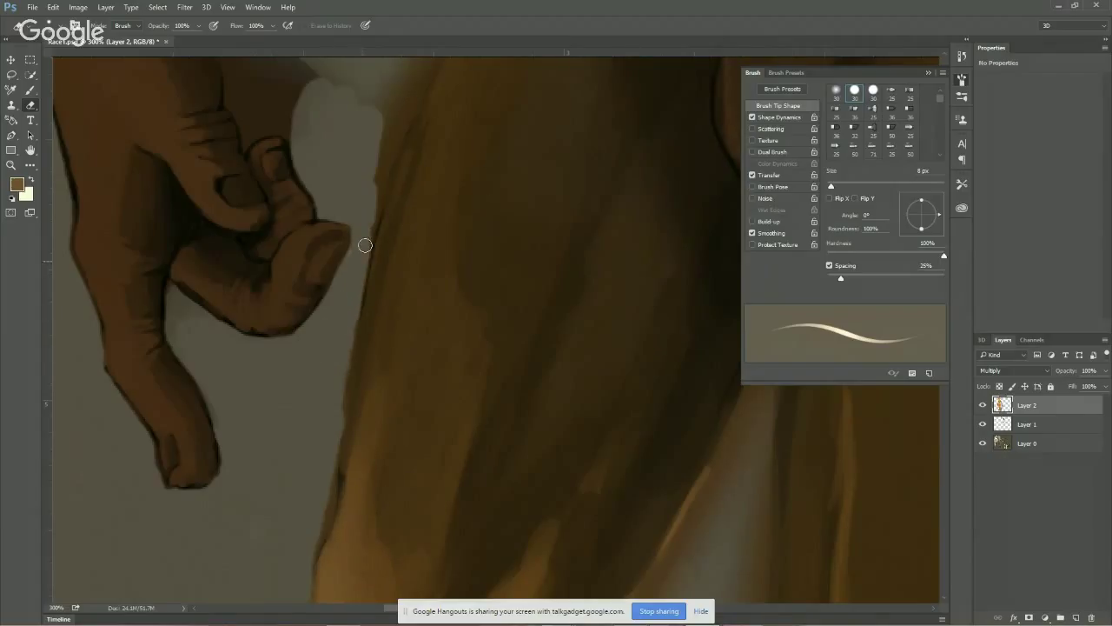
pyautogui.moveTo(323, 139); pyautogui.dragTo(392, 288)
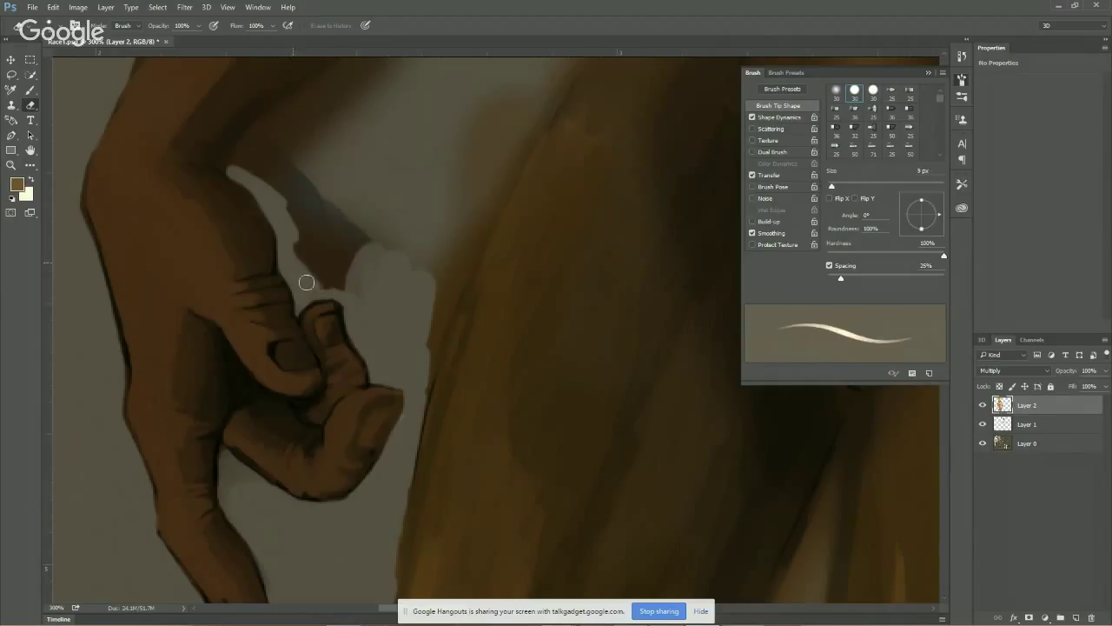
pyautogui.moveTo(342, 289)
pyautogui.mouseDown()
pyautogui.moveTo(302, 256)
pyautogui.moveTo(364, 291)
pyautogui.moveTo(288, 213)
pyautogui.moveTo(358, 258)
pyautogui.moveTo(316, 212)
pyautogui.moveTo(344, 240)
pyautogui.mouseUp()
pyautogui.scroll(3, 348, 218)
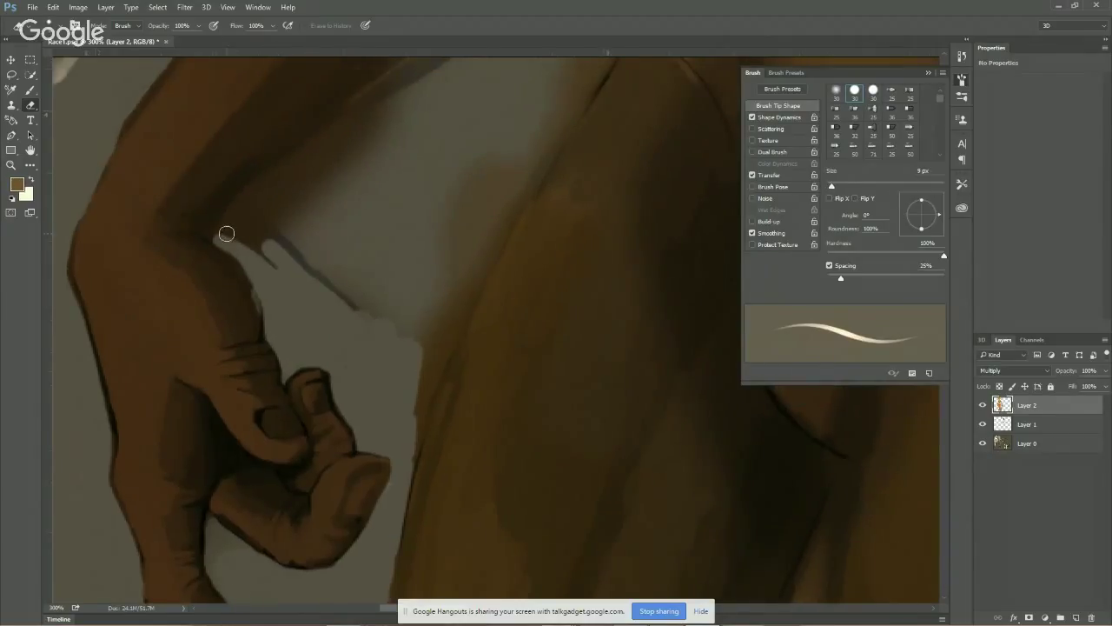
pyautogui.moveTo(251, 203)
pyautogui.mouseDown()
pyautogui.moveTo(264, 253)
pyautogui.moveTo(247, 227)
pyautogui.moveTo(262, 211)
pyautogui.moveTo(226, 220)
pyautogui.moveTo(263, 189)
pyautogui.moveTo(234, 203)
pyautogui.moveTo(267, 209)
pyautogui.mouseUp()
# Enlarge the eraser to 20 px and clear the spill between the left-hand wrist and the outer edge of the thigh
pyautogui.press(']')
pyautogui.press(']')
pyautogui.press(']')
pyautogui.press(']')
pyautogui.press(']')
pyautogui.press(']')
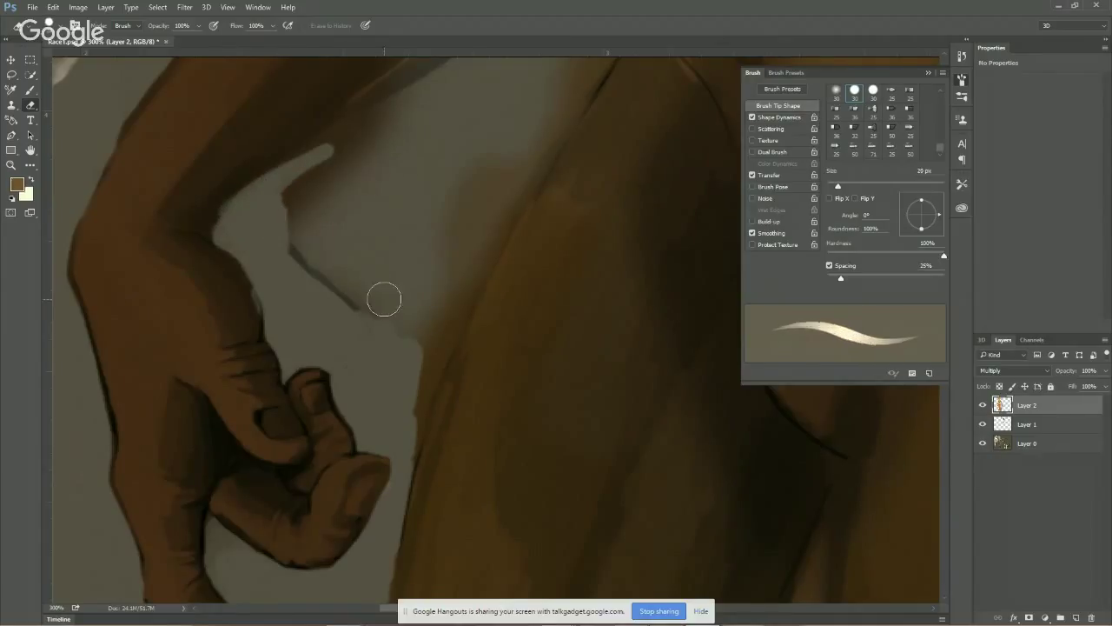
pyautogui.moveTo(316, 198)
pyautogui.mouseDown()
pyautogui.moveTo(353, 160)
pyautogui.moveTo(307, 181)
pyautogui.moveTo(374, 148)
pyautogui.moveTo(379, 313)
pyautogui.moveTo(433, 263)
pyautogui.moveTo(409, 348)
pyautogui.mouseUp()
pyautogui.press('[')
pyautogui.press('[')
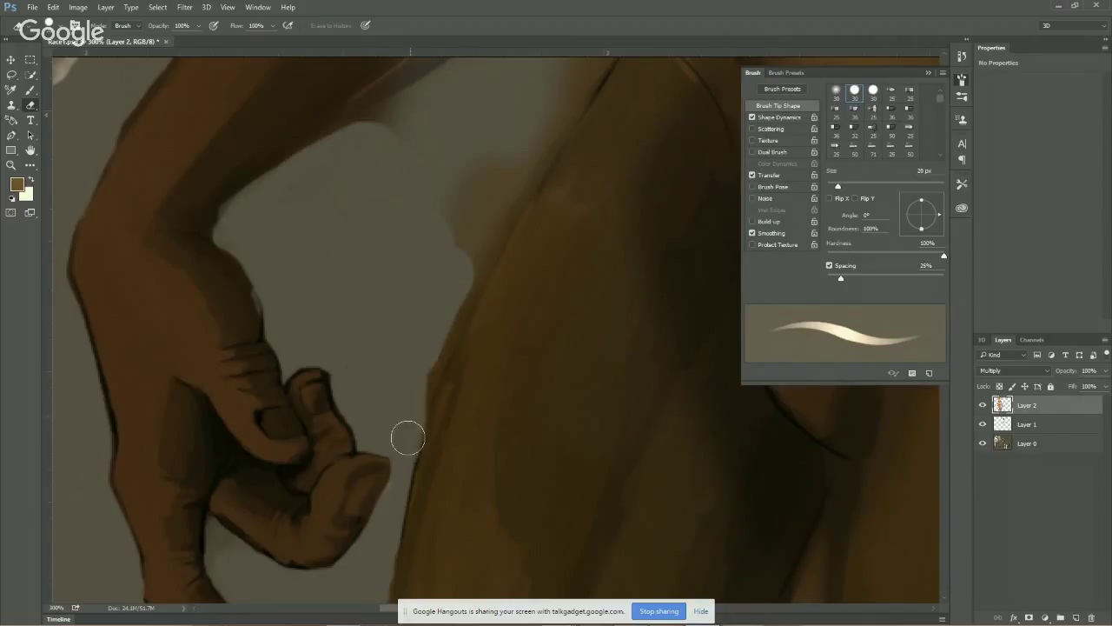
pyautogui.moveTo(407, 438)
pyautogui.mouseDown()
pyautogui.moveTo(429, 357)
pyautogui.moveTo(414, 388)
pyautogui.moveTo(464, 299)
pyautogui.moveTo(446, 271)
pyautogui.mouseUp()
# Set the eraser to 35 px and clear the spill in the gap between the left-hand forearm and the hip
pyautogui.moveTo(475, 162); pyautogui.dragTo(401, 323)
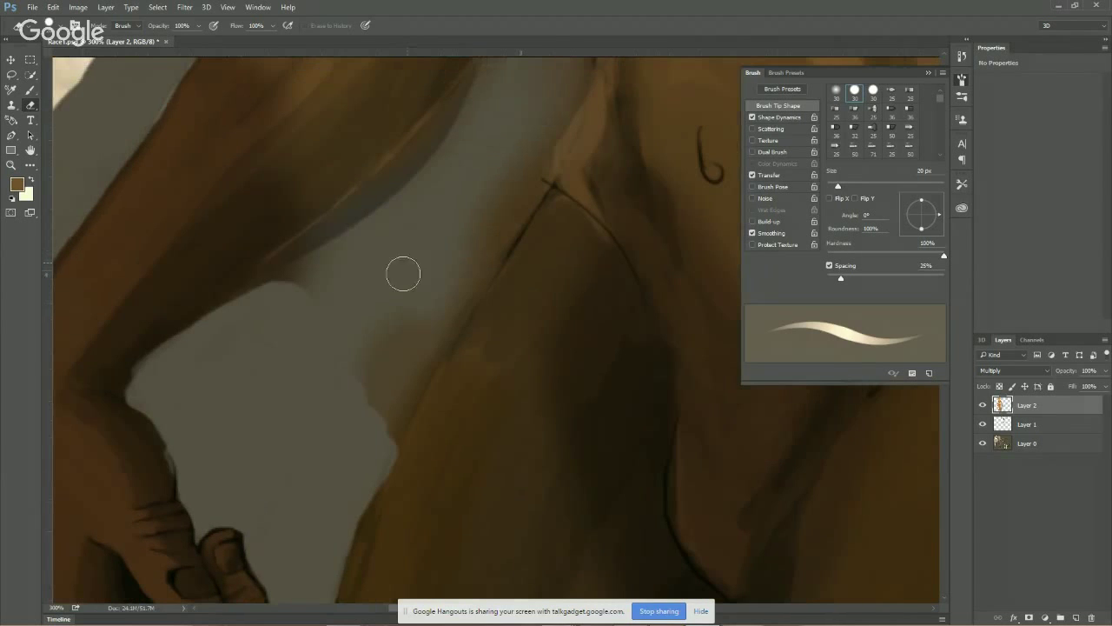
pyautogui.press(']')
pyautogui.press(']')
pyautogui.press(']')
pyautogui.moveTo(440, 213)
pyautogui.mouseDown()
pyautogui.moveTo(322, 323)
pyautogui.moveTo(273, 323)
pyautogui.moveTo(148, 426)
pyautogui.moveTo(186, 504)
pyautogui.moveTo(273, 444)
pyautogui.mouseUp()
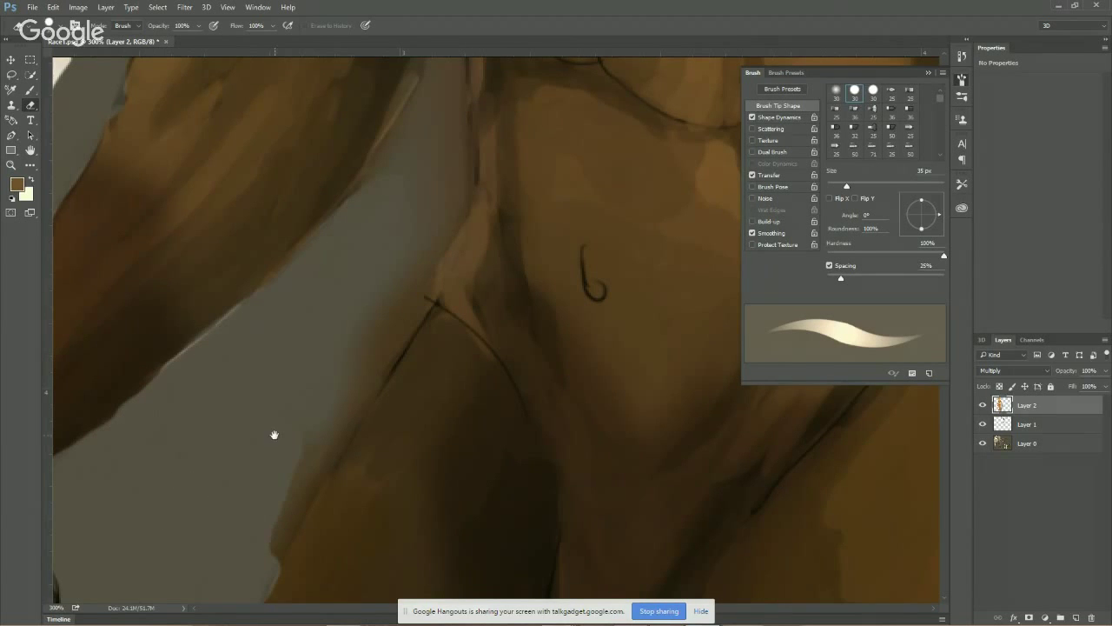
pyautogui.scroll(-2, 273, 438)
pyautogui.moveTo(357, 236)
pyautogui.mouseDown()
pyautogui.moveTo(374, 218)
pyautogui.moveTo(395, 219)
pyautogui.moveTo(241, 457)
pyautogui.mouseUp()
pyautogui.scroll(5, 282, 306)
pyautogui.hscroll(2, 283, 306)
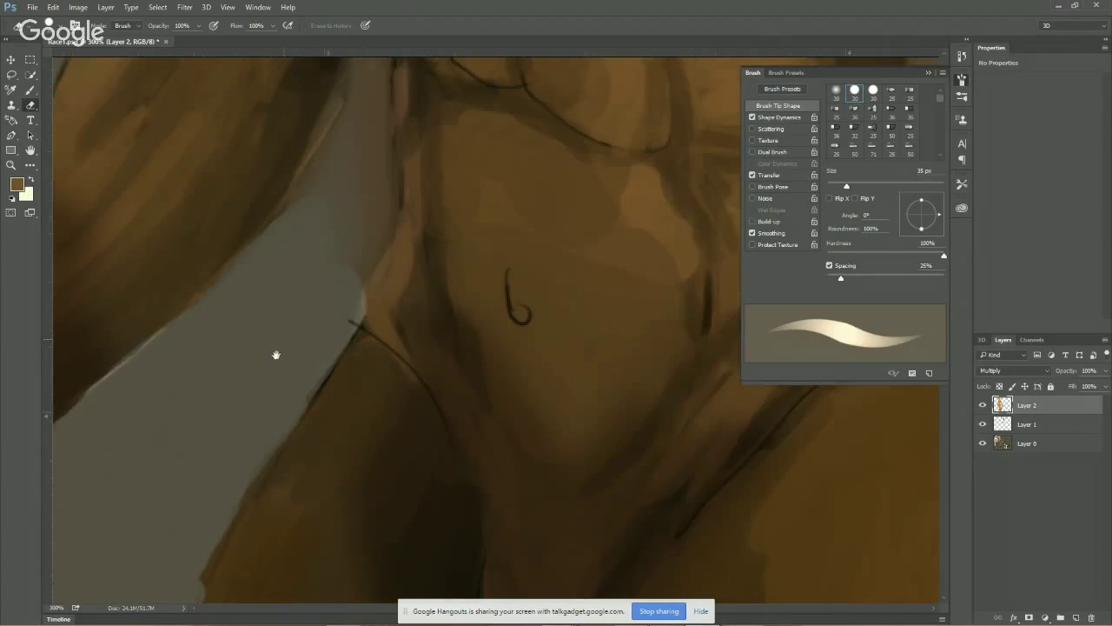
pyautogui.moveTo(301, 281)
pyautogui.mouseDown()
pyautogui.moveTo(330, 280)
pyautogui.moveTo(319, 329)
pyautogui.mouseUp()
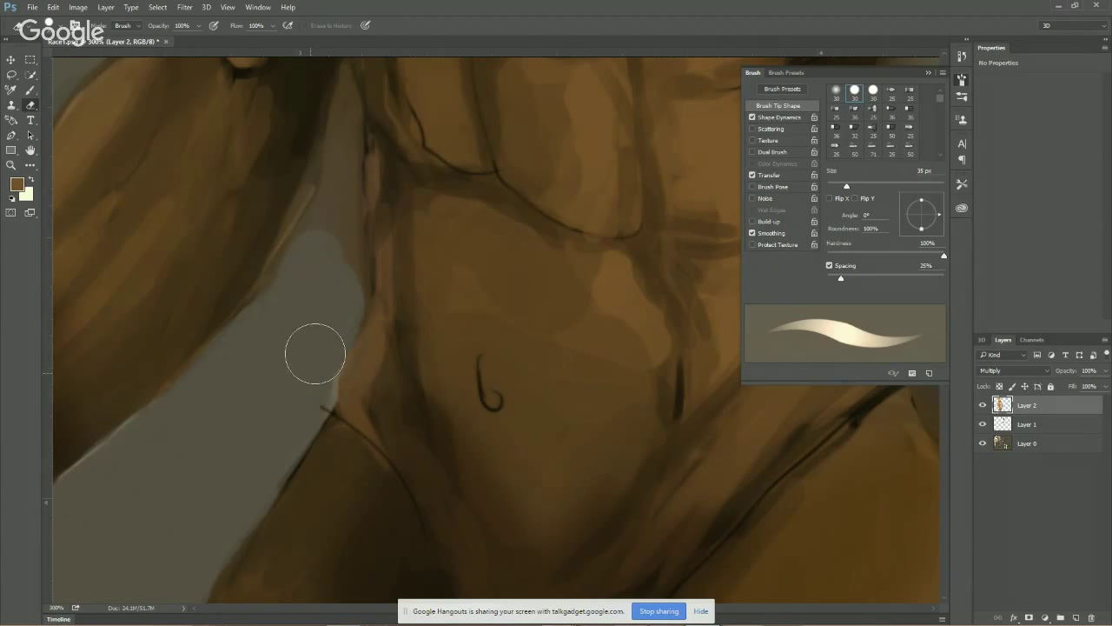
# Reduce the eraser to 10 px and clear the narrow gap between the left-hand arm and the torso up to the armpit
pyautogui.press('[')
pyautogui.press('[')
pyautogui.moveTo(328, 189); pyautogui.dragTo(334, 266)
pyautogui.press('[')
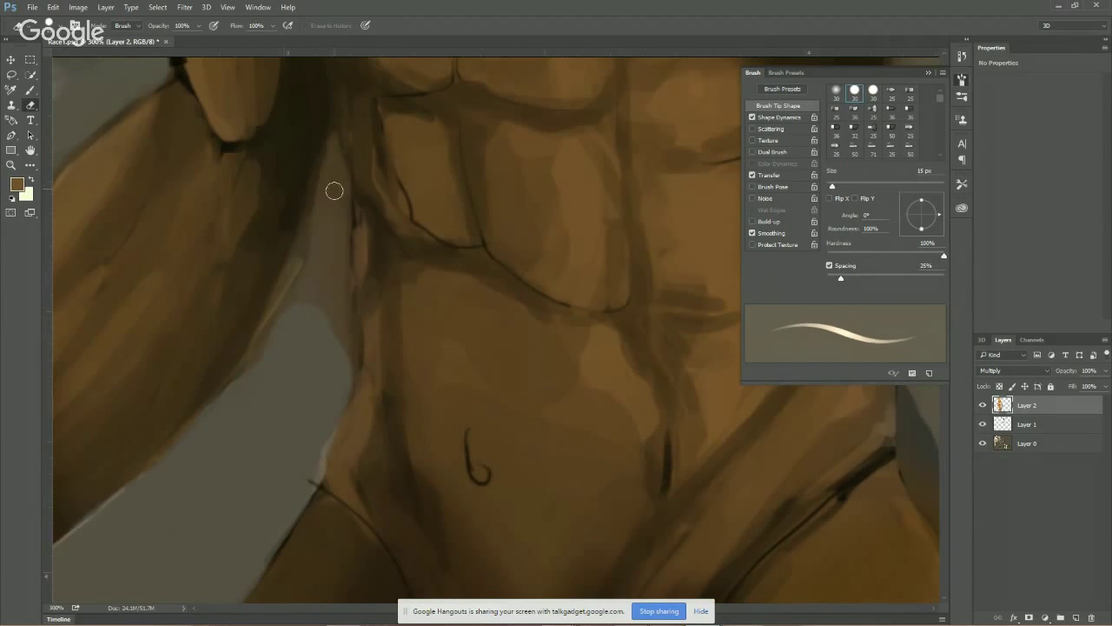
pyautogui.moveTo(335, 153); pyautogui.dragTo(318, 203)
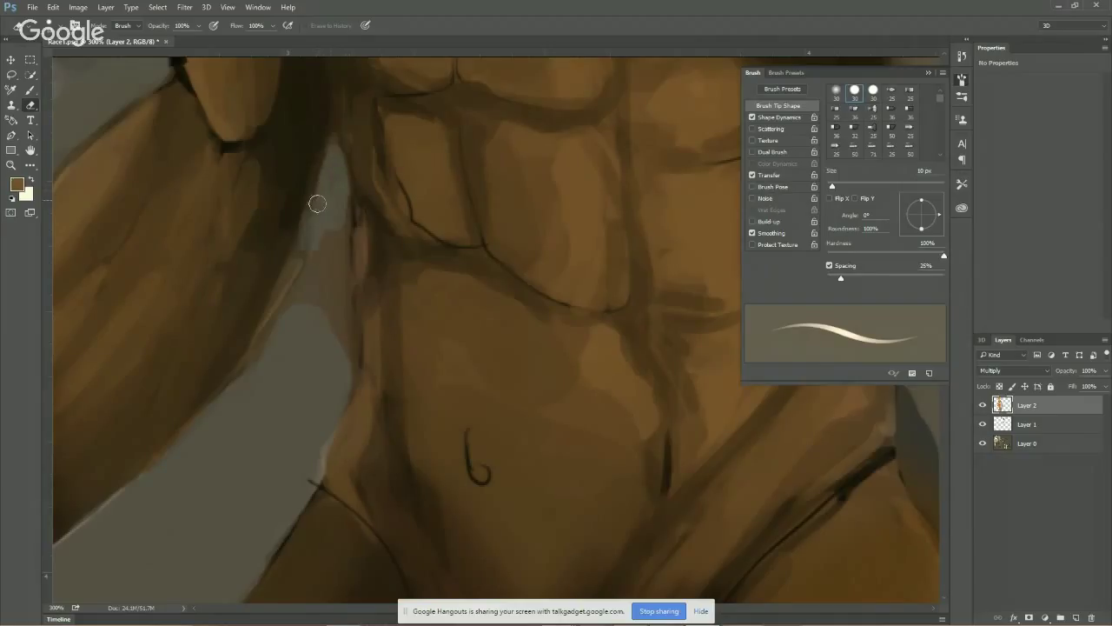
pyautogui.moveTo(317, 296); pyautogui.dragTo(333, 250)
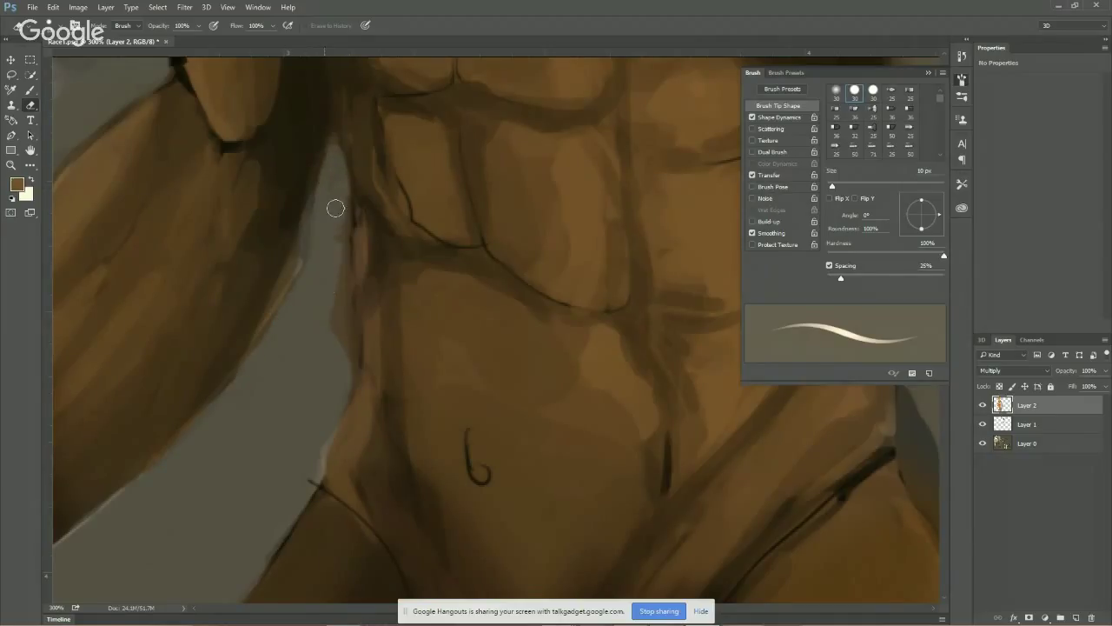
pyautogui.moveTo(339, 193); pyautogui.dragTo(342, 354)
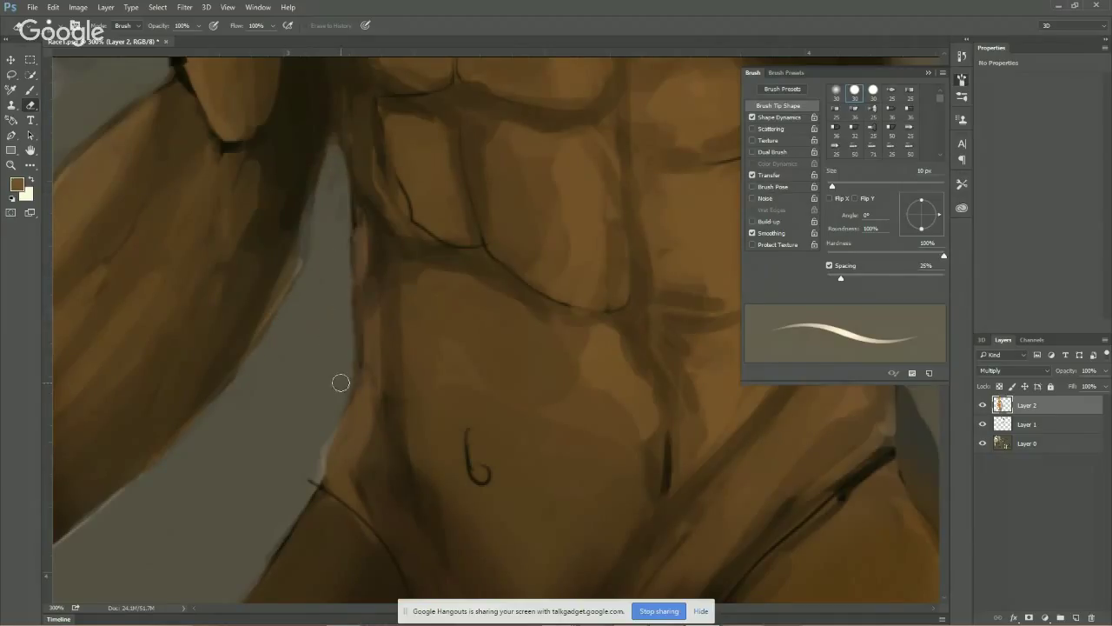
# Enlarge the eraser to 25 px and clear the colour spill along the beard's right-hand edge down to the shoulder
pyautogui.moveTo(368, 140)
pyautogui.mouseDown()
pyautogui.moveTo(293, 318)
pyautogui.moveTo(385, 301)
pyautogui.moveTo(355, 322)
pyautogui.moveTo(618, 392)
pyautogui.mouseUp()
pyautogui.press('.')
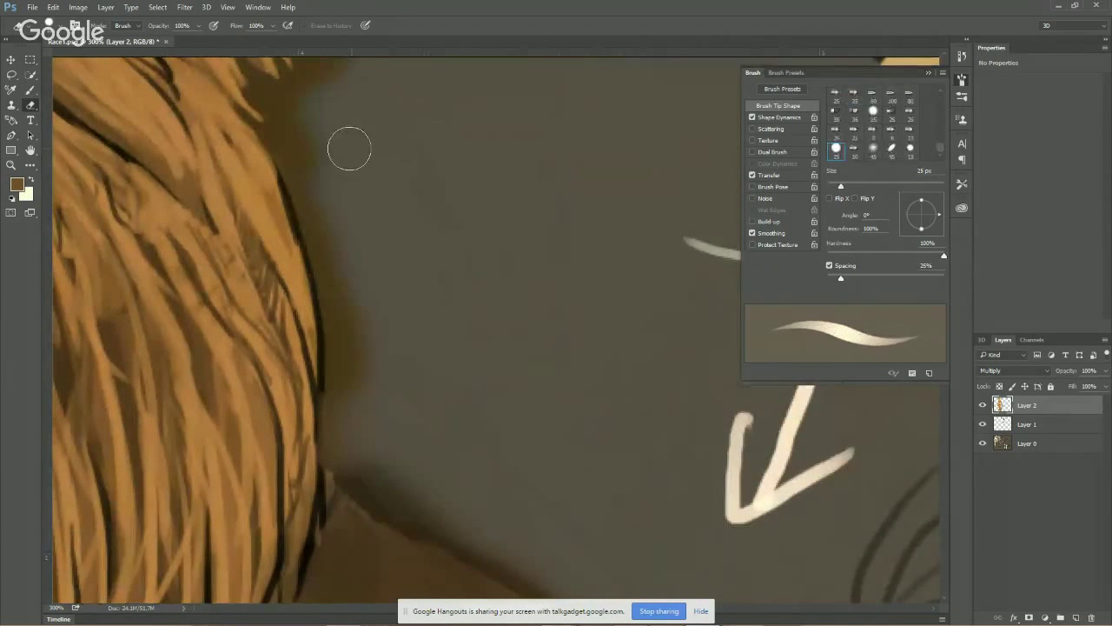
pyautogui.moveTo(349, 149); pyautogui.dragTo(446, 244)
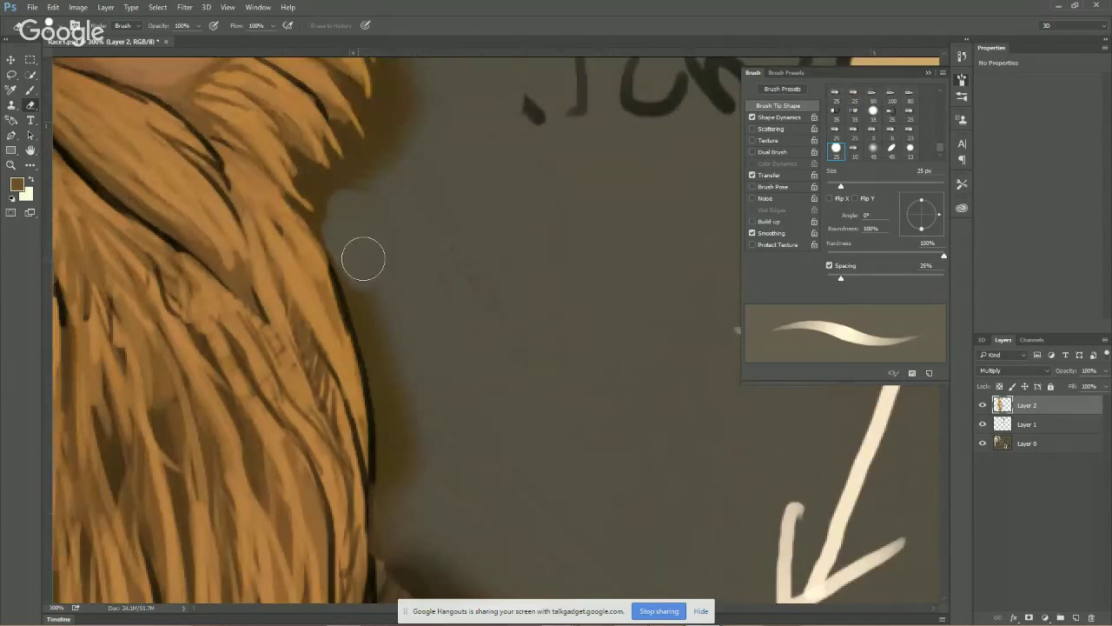
pyautogui.moveTo(422, 281); pyautogui.dragTo(374, 228)
pyautogui.moveTo(316, 200)
pyautogui.mouseDown()
pyautogui.moveTo(348, 258)
pyautogui.moveTo(359, 310)
pyautogui.moveTo(328, 245)
pyautogui.moveTo(370, 426)
pyautogui.moveTo(363, 369)
pyautogui.mouseUp()
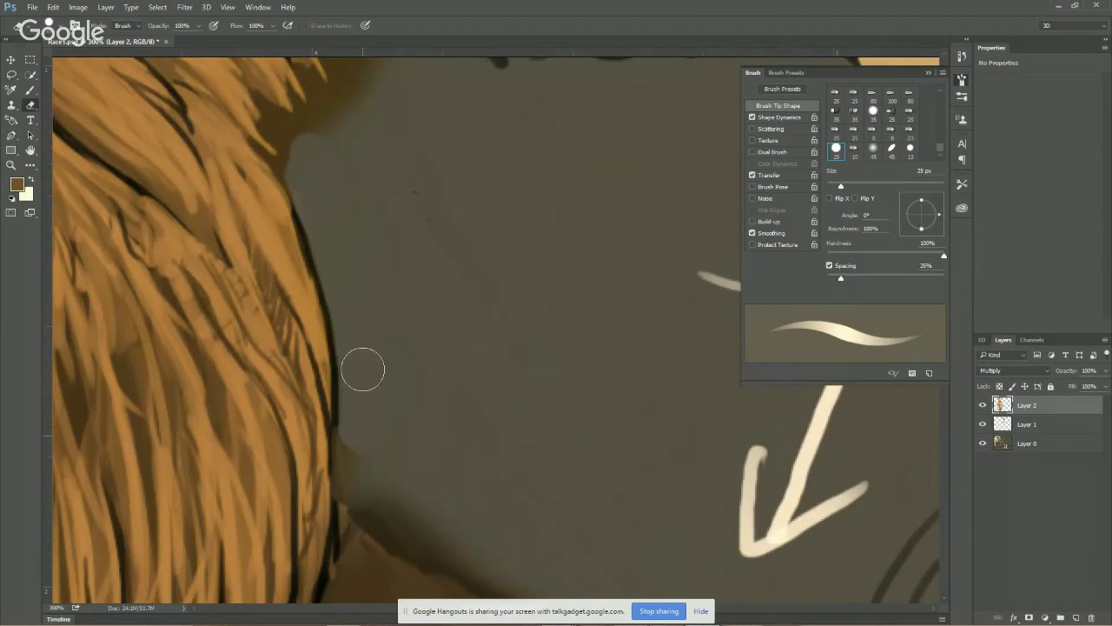
pyautogui.moveTo(461, 361)
pyautogui.mouseDown()
pyautogui.moveTo(405, 321)
pyautogui.moveTo(368, 350)
pyautogui.moveTo(375, 400)
pyautogui.moveTo(415, 407)
pyautogui.mouseUp()
pyautogui.moveTo(574, 397); pyautogui.dragTo(471, 290)
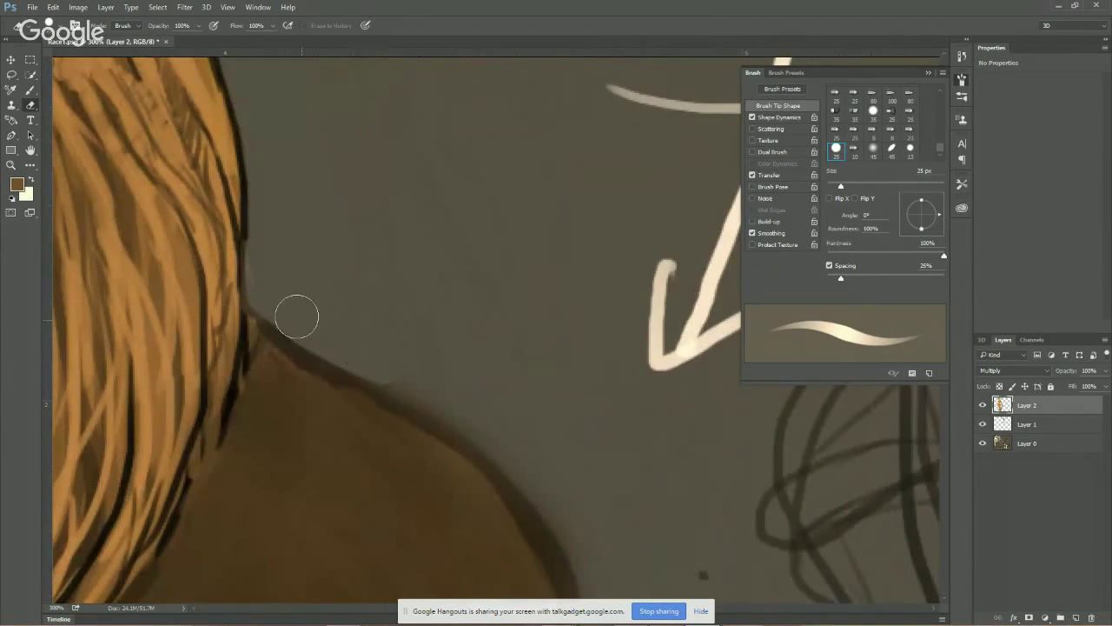
# Clear the colour spill along the outer edge of the right-hand shoulder, enlarging the eraser to 35 px for its lower curve
pyautogui.moveTo(296, 313); pyautogui.dragTo(476, 409)
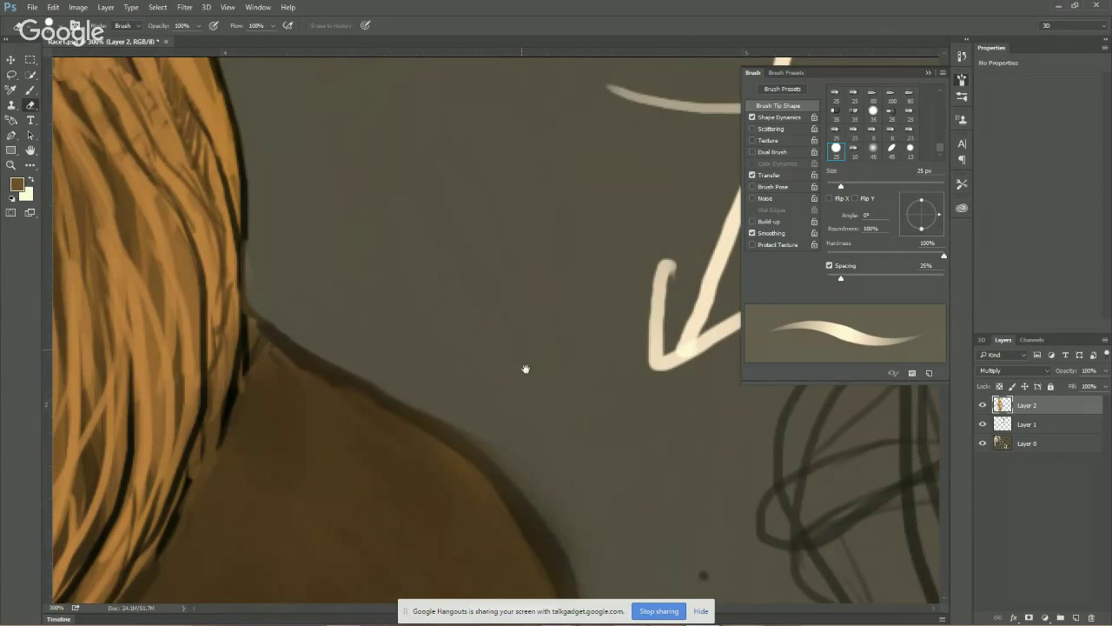
pyautogui.moveTo(525, 370)
pyautogui.mouseDown()
pyautogui.moveTo(524, 221)
pyautogui.moveTo(559, 246)
pyautogui.moveTo(509, 200)
pyautogui.moveTo(501, 173)
pyautogui.mouseUp()
pyautogui.moveTo(513, 278)
pyautogui.mouseDown()
pyautogui.moveTo(507, 235)
pyautogui.moveTo(512, 305)
pyautogui.moveTo(561, 375)
pyautogui.mouseUp()
pyautogui.moveTo(533, 185); pyautogui.dragTo(594, 344)
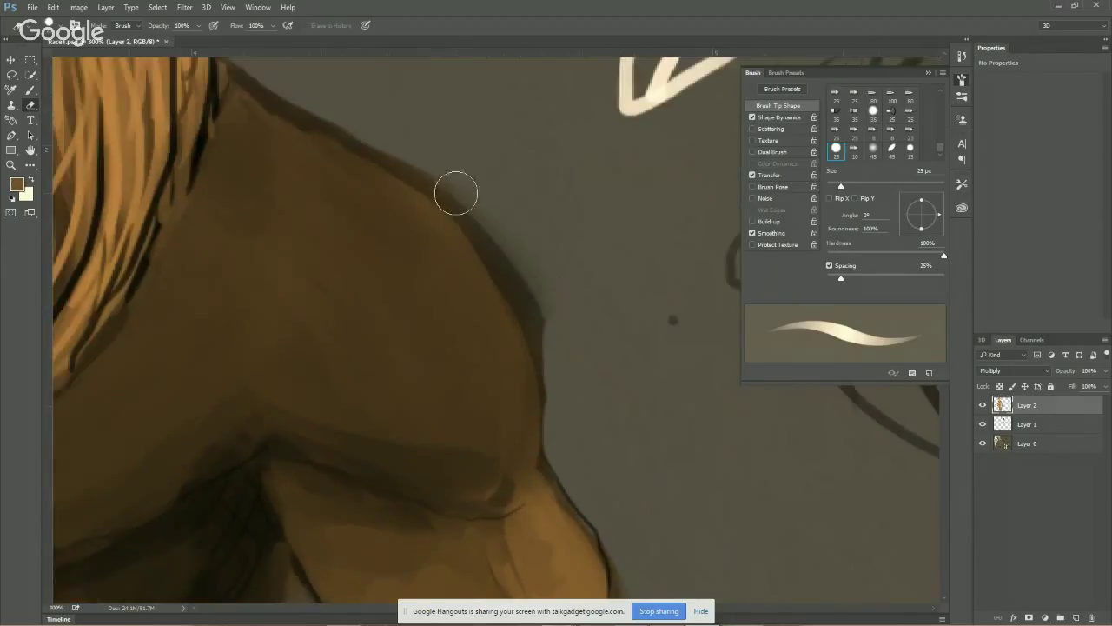
pyautogui.press(']')
pyautogui.moveTo(459, 169)
pyautogui.mouseDown()
pyautogui.moveTo(541, 269)
pyautogui.moveTo(515, 241)
pyautogui.moveTo(551, 295)
pyautogui.moveTo(570, 359)
pyautogui.mouseUp()
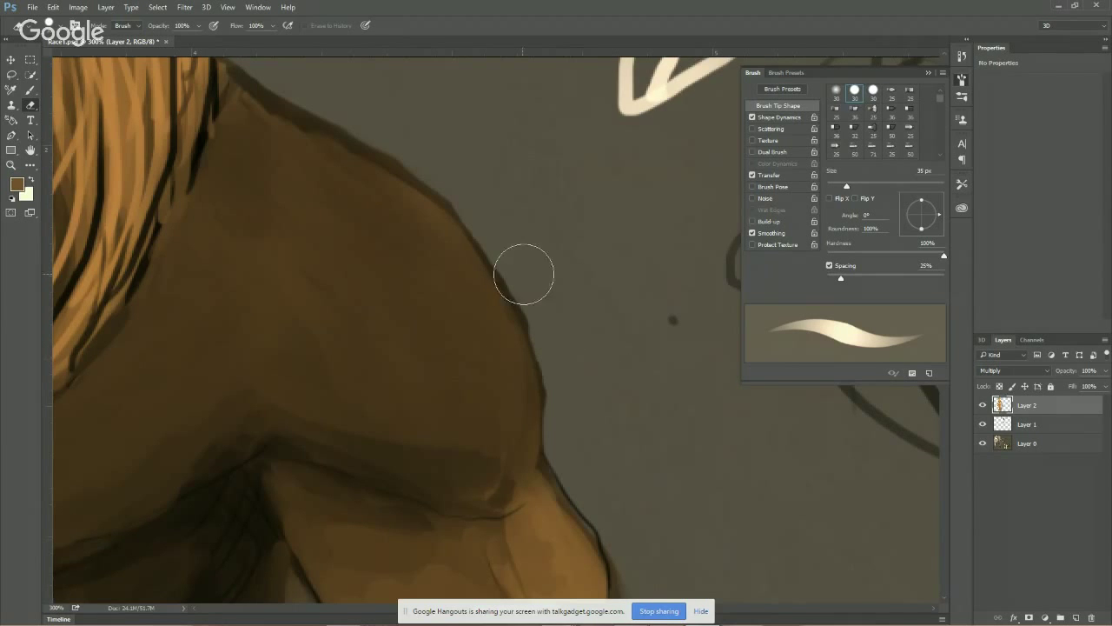
# Clear the spill along the right-hand upper arm's outer edge down to the elbow, and along its inner edge with a 20 px eraser
pyautogui.moveTo(521, 269); pyautogui.dragTo(556, 243)
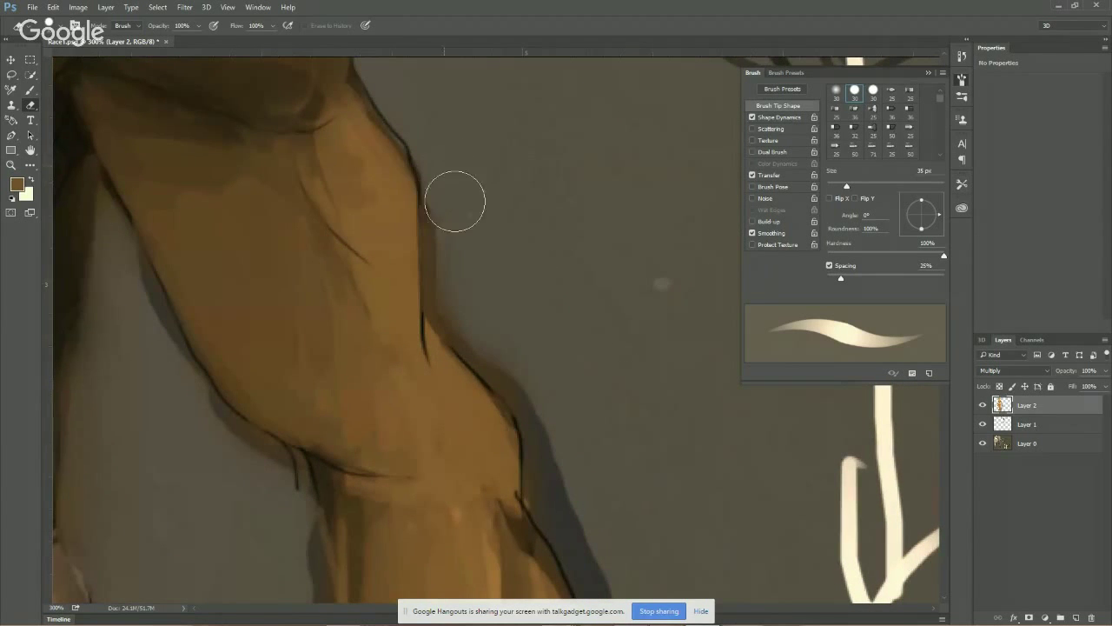
pyautogui.moveTo(455, 199)
pyautogui.mouseDown()
pyautogui.moveTo(462, 300)
pyautogui.moveTo(466, 222)
pyautogui.moveTo(459, 262)
pyautogui.moveTo(482, 332)
pyautogui.moveTo(502, 349)
pyautogui.mouseUp()
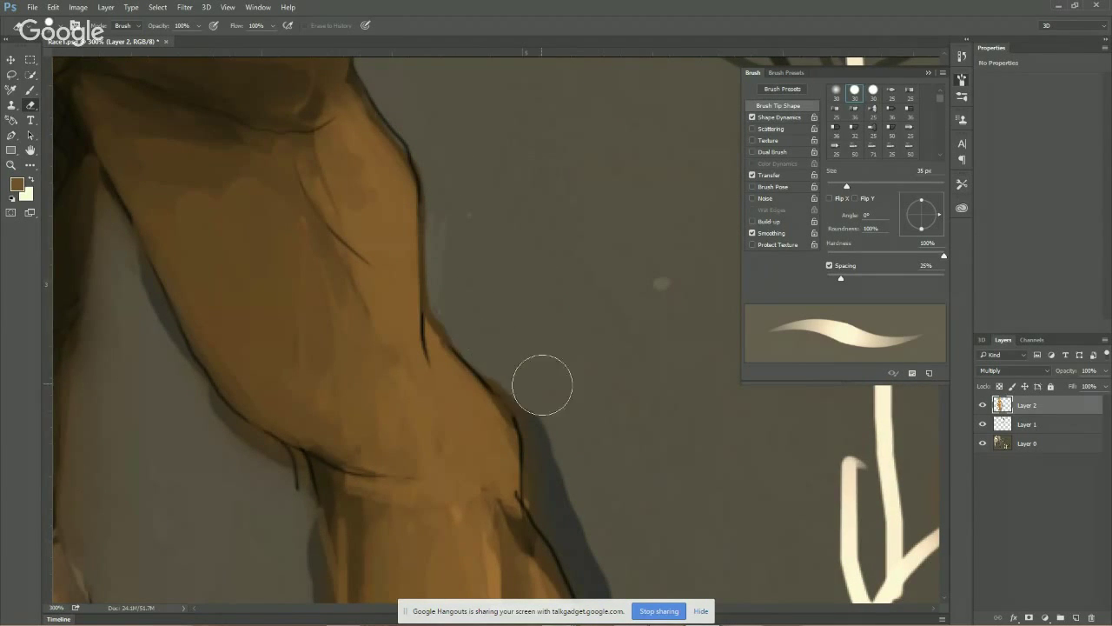
pyautogui.press('[')
pyautogui.press('[')
pyautogui.press('[')
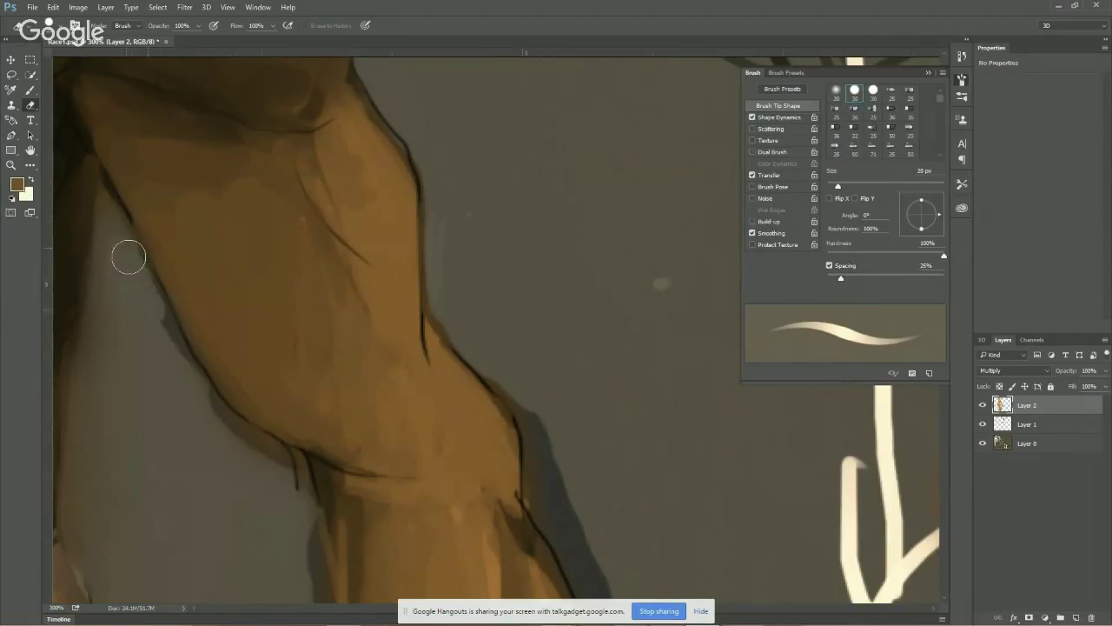
pyautogui.moveTo(128, 257)
pyautogui.mouseDown()
pyautogui.moveTo(235, 429)
pyautogui.moveTo(284, 495)
pyautogui.mouseUp()
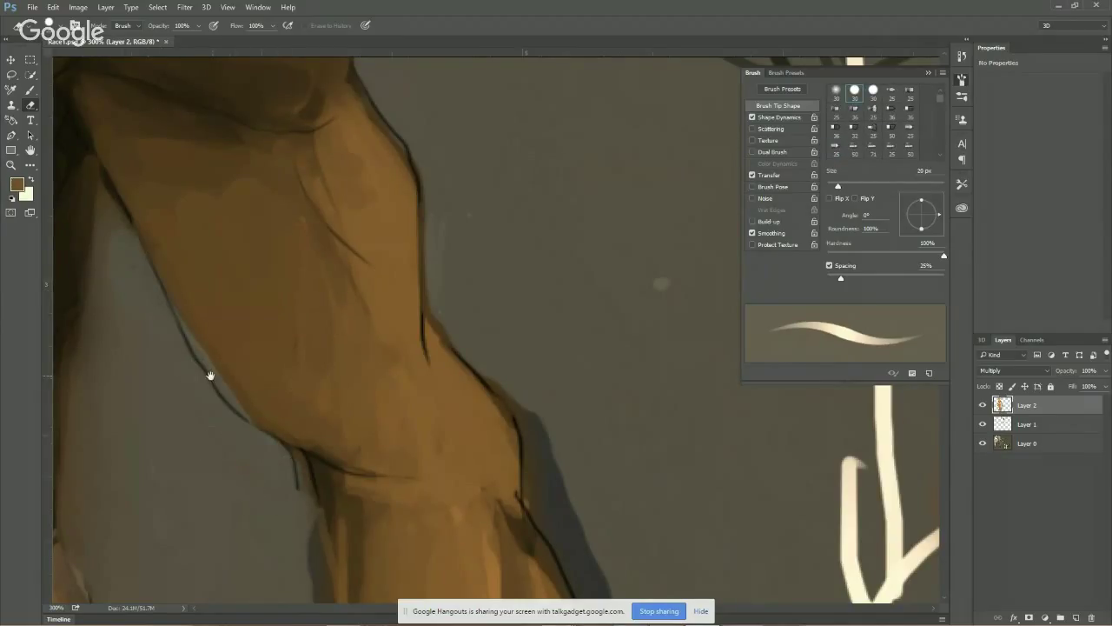
# Reduce the eraser to 10 px and clear the narrow gap below the right-hand armpit along the torso
pyautogui.moveTo(209, 376); pyautogui.dragTo(328, 356)
pyautogui.press('[')
pyautogui.press('[')
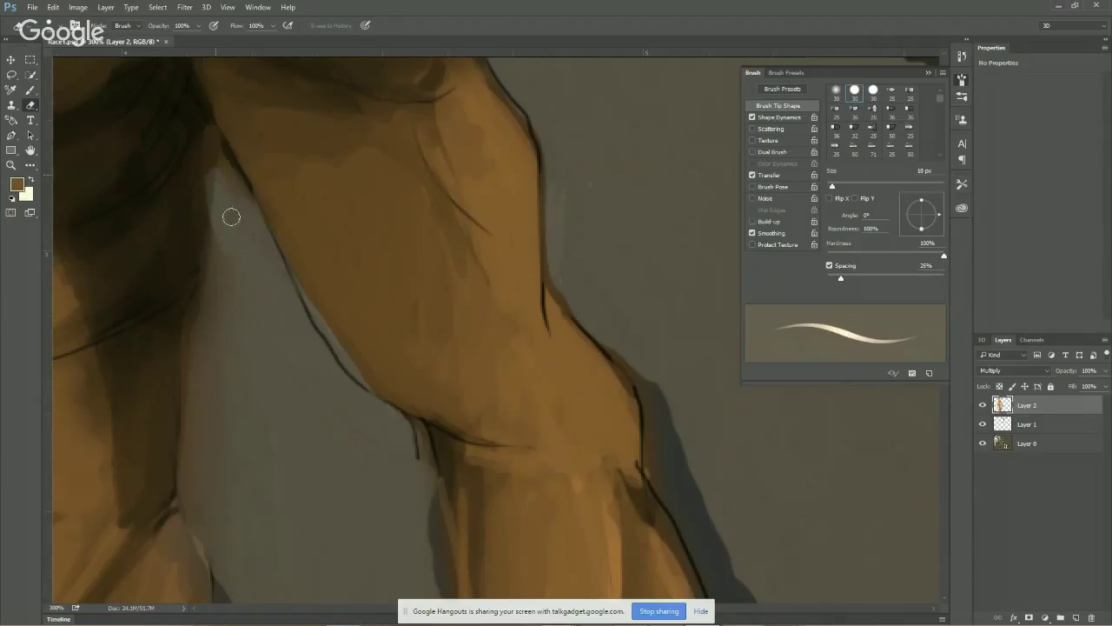
pyautogui.moveTo(213, 217)
pyautogui.mouseDown()
pyautogui.moveTo(217, 283)
pyautogui.moveTo(204, 313)
pyautogui.mouseUp()
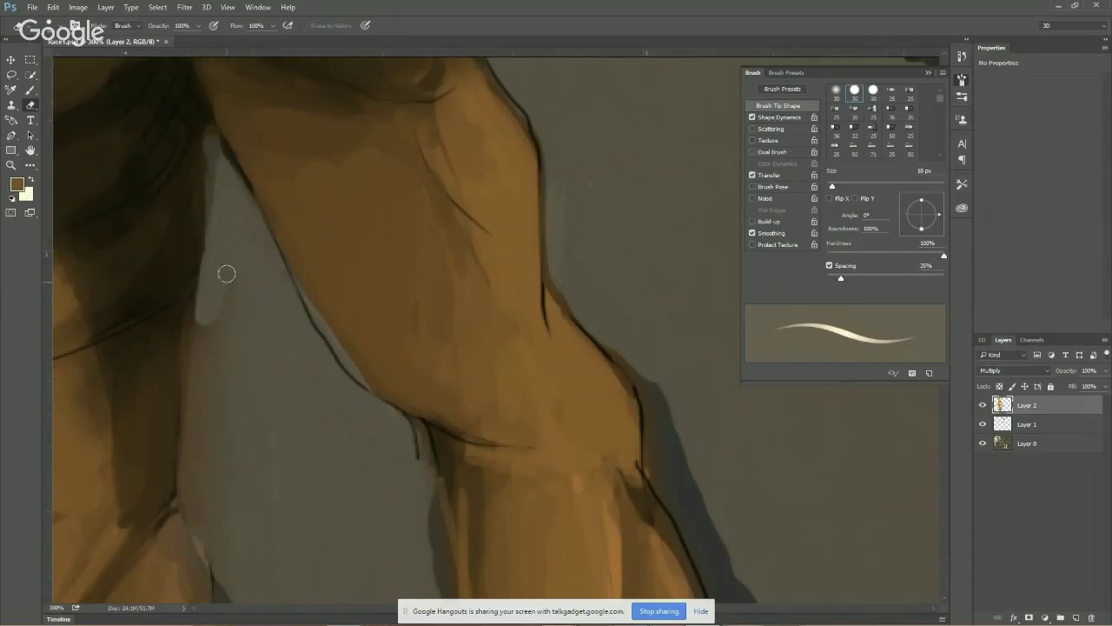
# Enlarge the eraser to 35 px and clear the spill along the torso's right-hand edge from the waist down past the hip
pyautogui.moveTo(296, 360); pyautogui.dragTo(279, 291)
pyautogui.press(']')
pyautogui.press(']')
pyautogui.press(']')
pyautogui.press(']')
pyautogui.press(']')
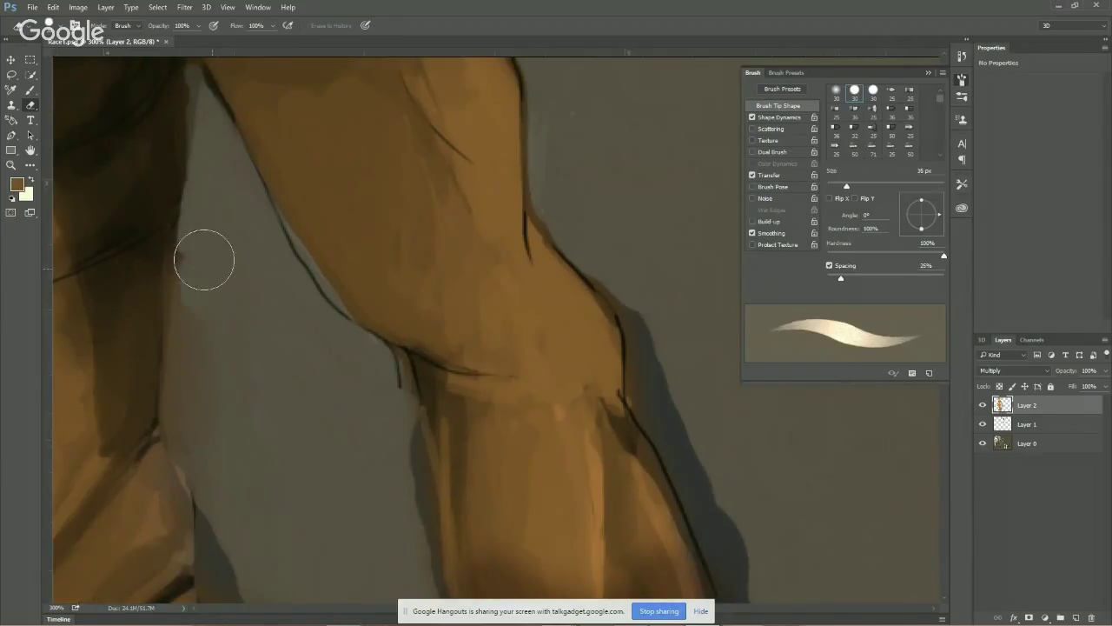
pyautogui.moveTo(200, 271)
pyautogui.mouseDown()
pyautogui.moveTo(201, 412)
pyautogui.moveTo(189, 393)
pyautogui.moveTo(218, 449)
pyautogui.mouseUp()
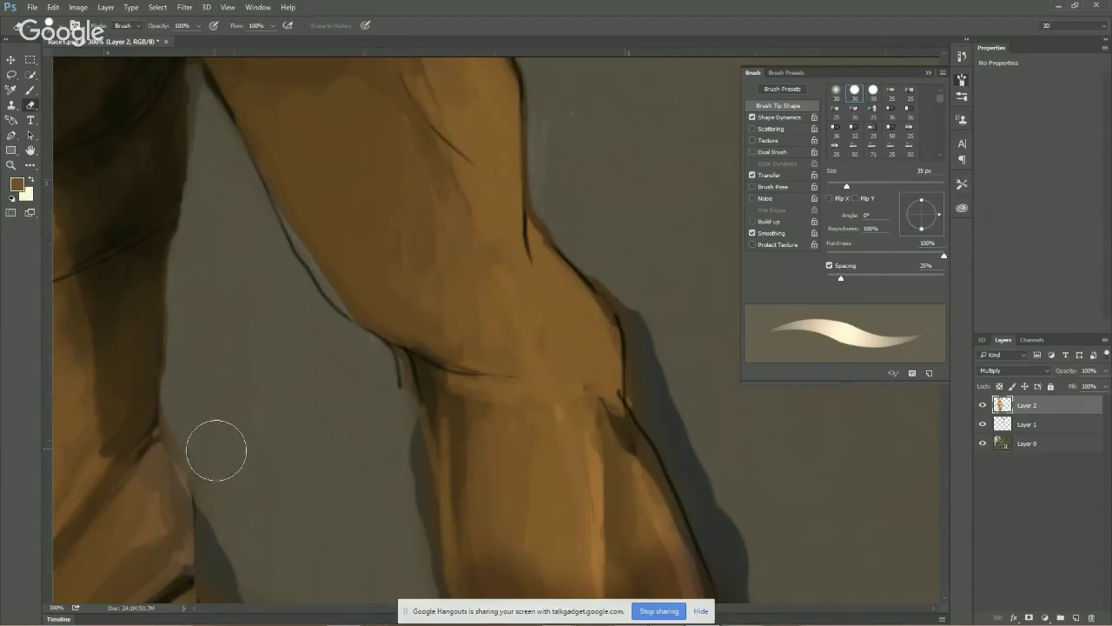
pyautogui.moveTo(310, 430); pyautogui.dragTo(267, 261)
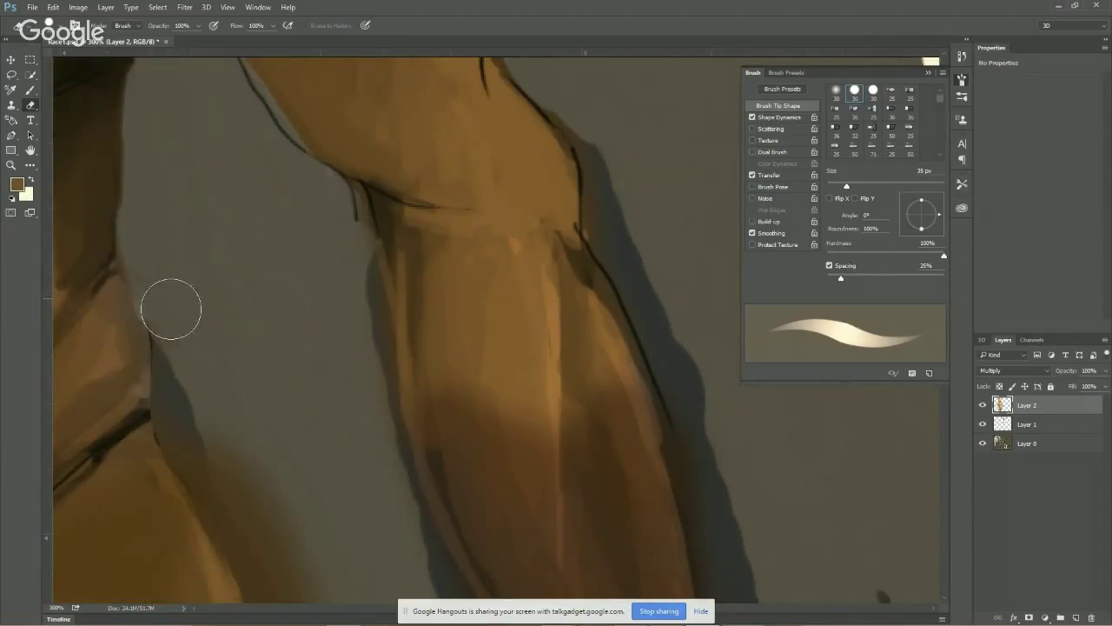
pyautogui.moveTo(176, 356)
pyautogui.mouseDown()
pyautogui.moveTo(185, 416)
pyautogui.moveTo(232, 486)
pyautogui.mouseUp()
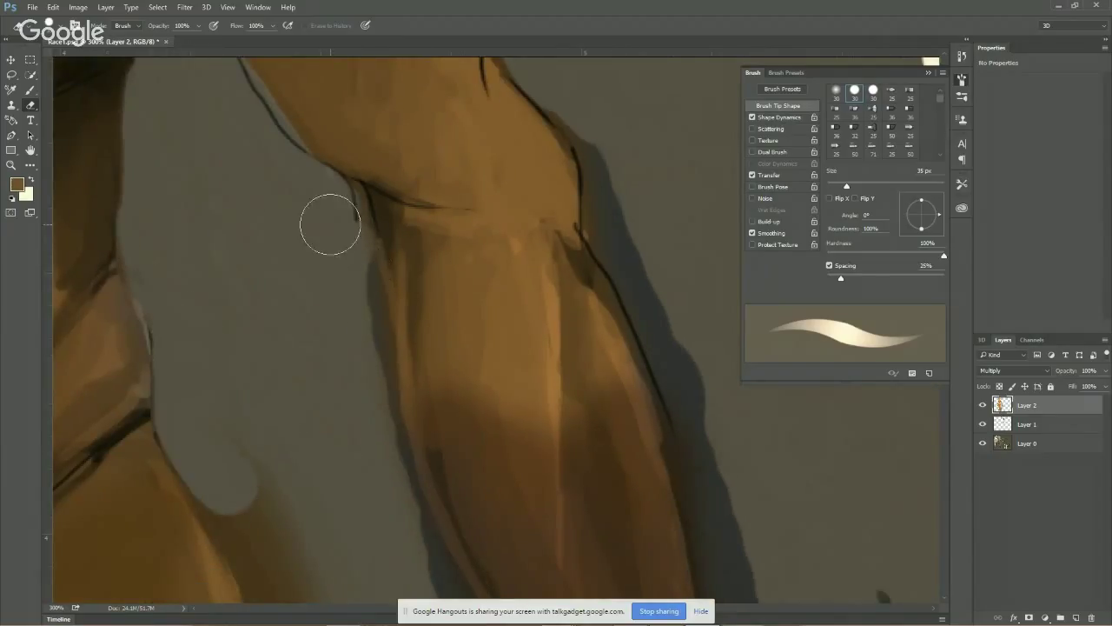
# Enlarge the eraser to 50 px and clear the spill between the right-hand upper thigh and the forearm
pyautogui.moveTo(308, 315); pyautogui.dragTo(279, 209)
pyautogui.press(']')
pyautogui.press(']')
pyautogui.moveTo(224, 318)
pyautogui.mouseDown()
pyautogui.moveTo(251, 420)
pyautogui.moveTo(199, 362)
pyautogui.moveTo(191, 368)
pyautogui.moveTo(258, 482)
pyautogui.mouseUp()
pyautogui.moveTo(292, 323); pyautogui.dragTo(316, 397)
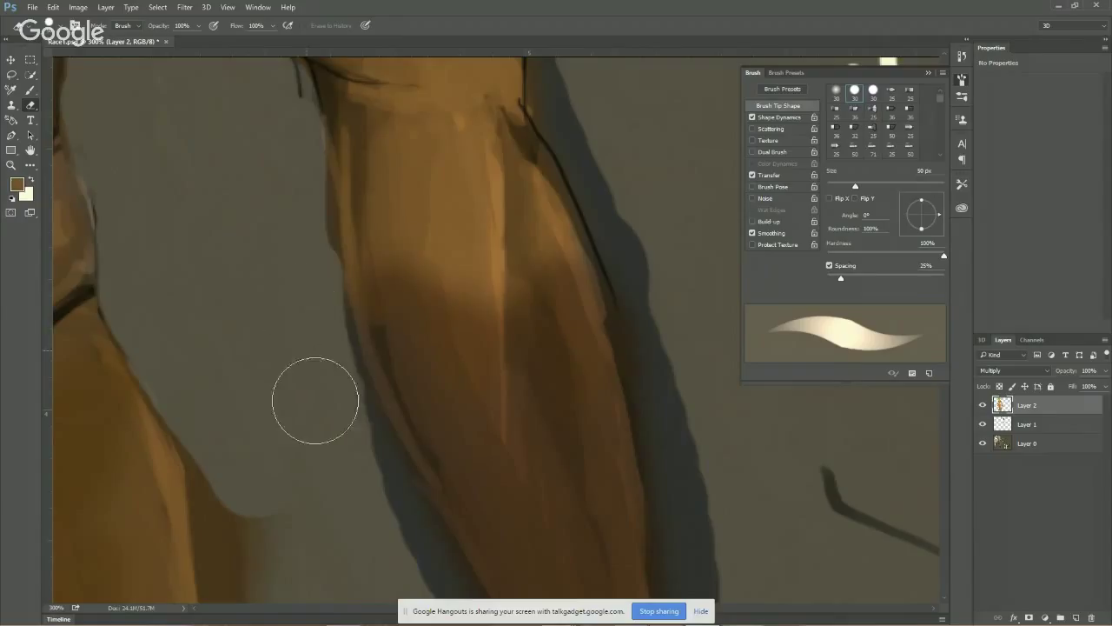
# Resize the eraser to 45 px and clear more of the spill farther down the outer edge of the right-hand thigh
pyautogui.press('[')
pyautogui.press('[')
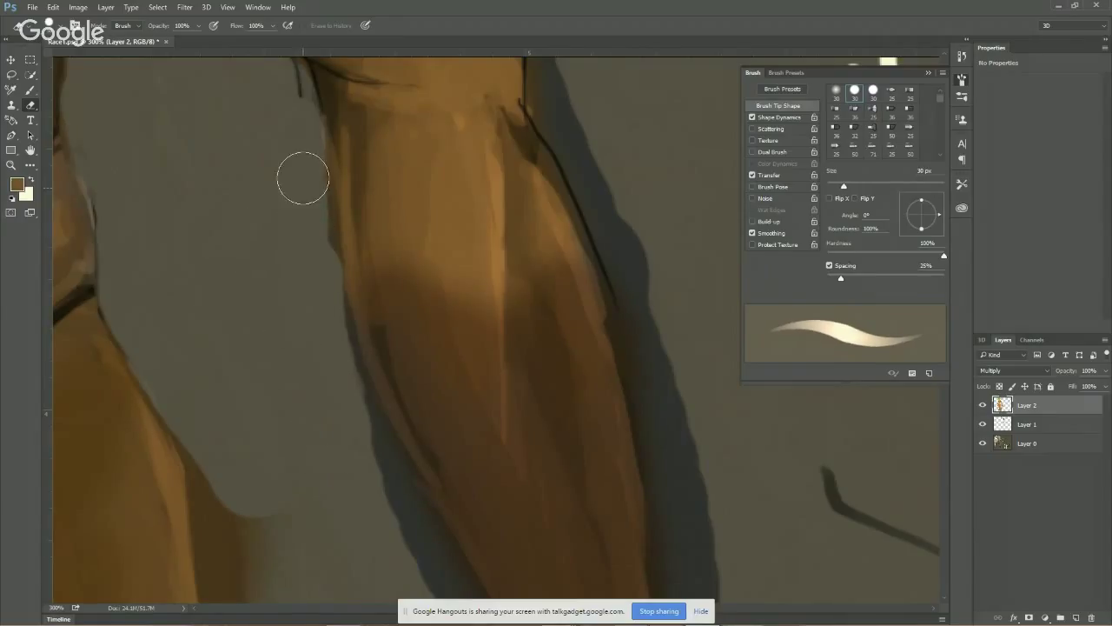
pyautogui.moveTo(294, 305); pyautogui.dragTo(256, 182)
pyautogui.moveTo(244, 336); pyautogui.dragTo(305, 335)
pyautogui.press(']')
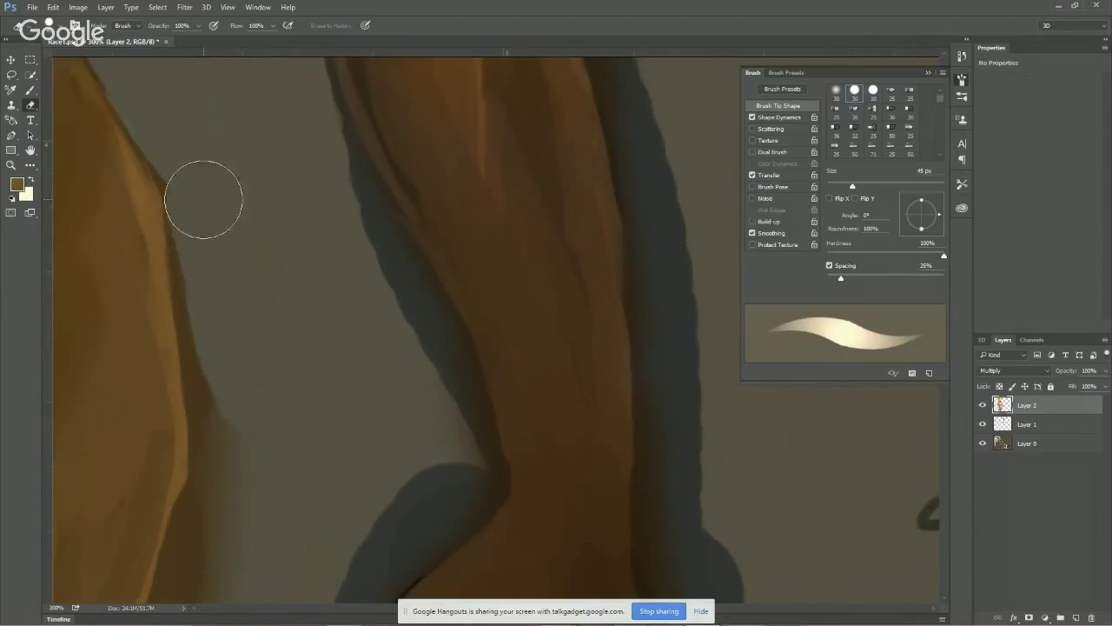
# Erase the blue-grey overspill beside the hip and along the inner forearm, wrist and thumb on Layer 2 with a 45 px eraser
pyautogui.moveTo(203, 194)
pyautogui.mouseDown()
pyautogui.moveTo(212, 334)
pyautogui.moveTo(185, 261)
pyautogui.moveTo(199, 206)
pyautogui.moveTo(217, 194)
pyautogui.moveTo(214, 235)
pyautogui.moveTo(206, 214)
pyautogui.moveTo(243, 437)
pyautogui.moveTo(235, 461)
pyautogui.mouseUp()
pyautogui.moveTo(313, 197)
pyautogui.mouseDown()
pyautogui.moveTo(301, 119)
pyautogui.moveTo(328, 197)
pyautogui.moveTo(337, 202)
pyautogui.moveTo(345, 189)
pyautogui.moveTo(386, 275)
pyautogui.moveTo(409, 356)
pyautogui.moveTo(343, 251)
pyautogui.mouseUp()
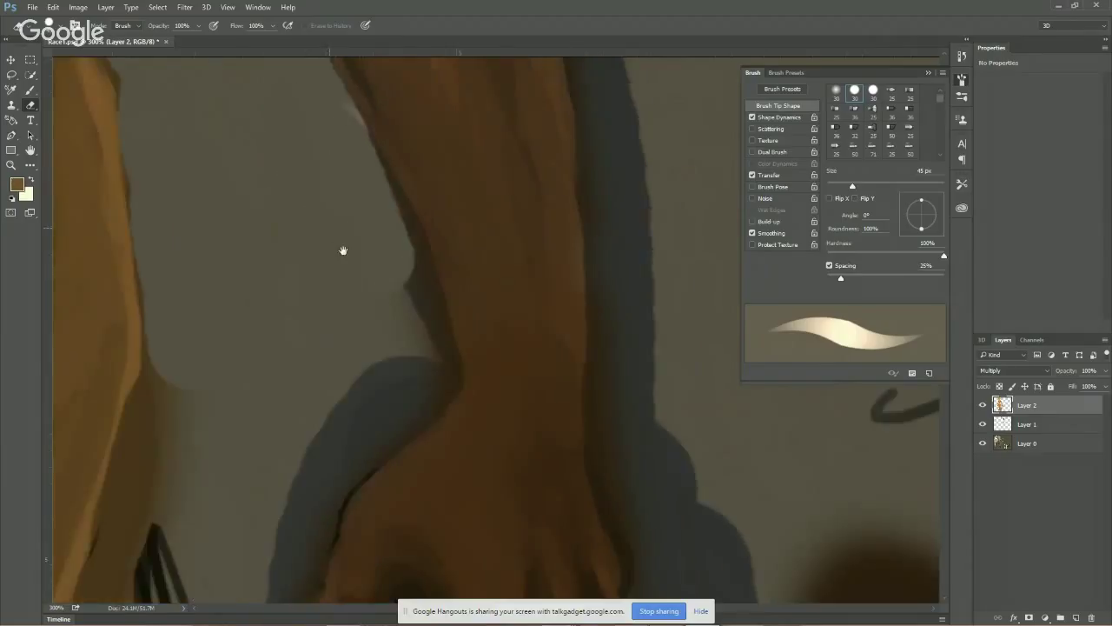
pyautogui.moveTo(353, 195)
pyautogui.mouseDown()
pyautogui.moveTo(410, 355)
pyautogui.moveTo(331, 402)
pyautogui.moveTo(330, 386)
pyautogui.mouseUp()
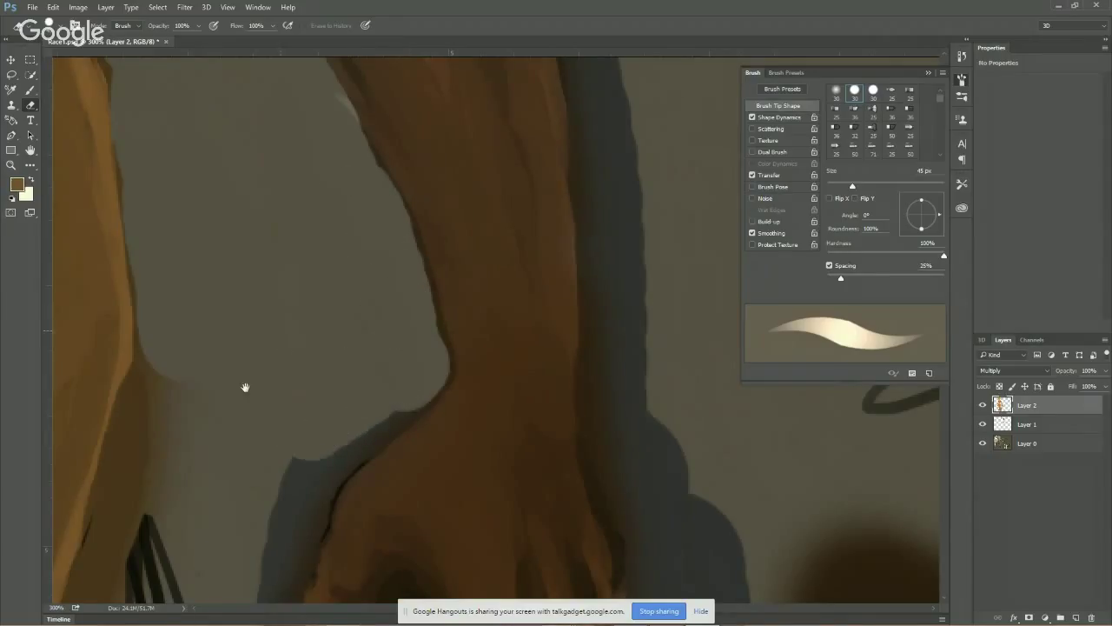
pyautogui.moveTo(245, 386); pyautogui.dragTo(337, 257)
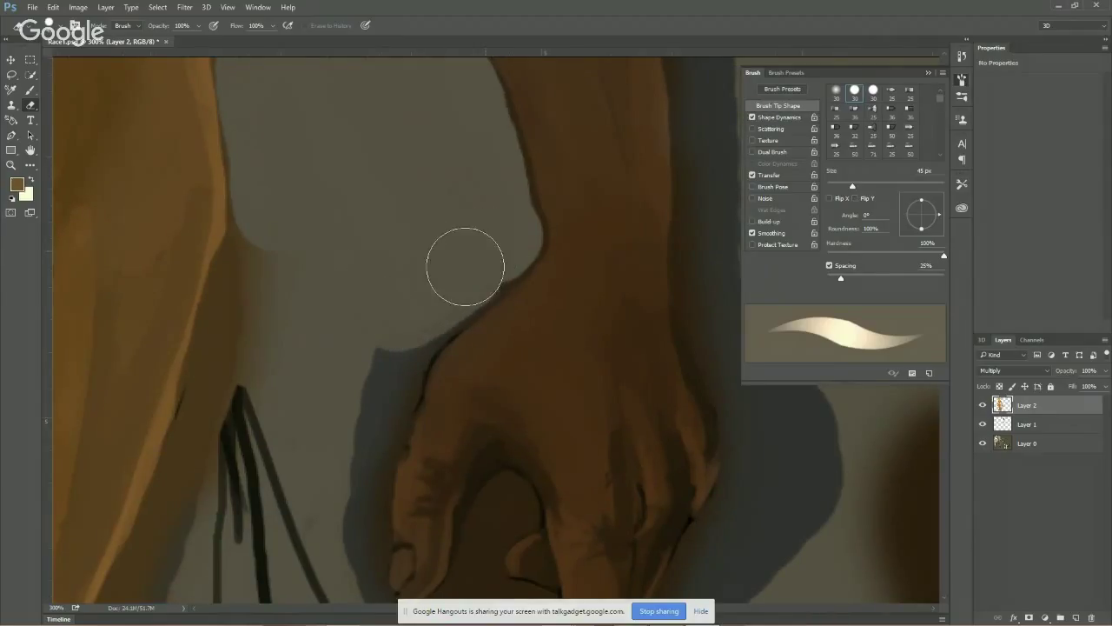
pyautogui.moveTo(484, 255)
pyautogui.mouseDown()
pyautogui.moveTo(397, 322)
pyautogui.moveTo(351, 437)
pyautogui.moveTo(286, 365)
pyautogui.moveTo(324, 257)
pyautogui.mouseUp()
pyautogui.moveTo(367, 296); pyautogui.dragTo(350, 463)
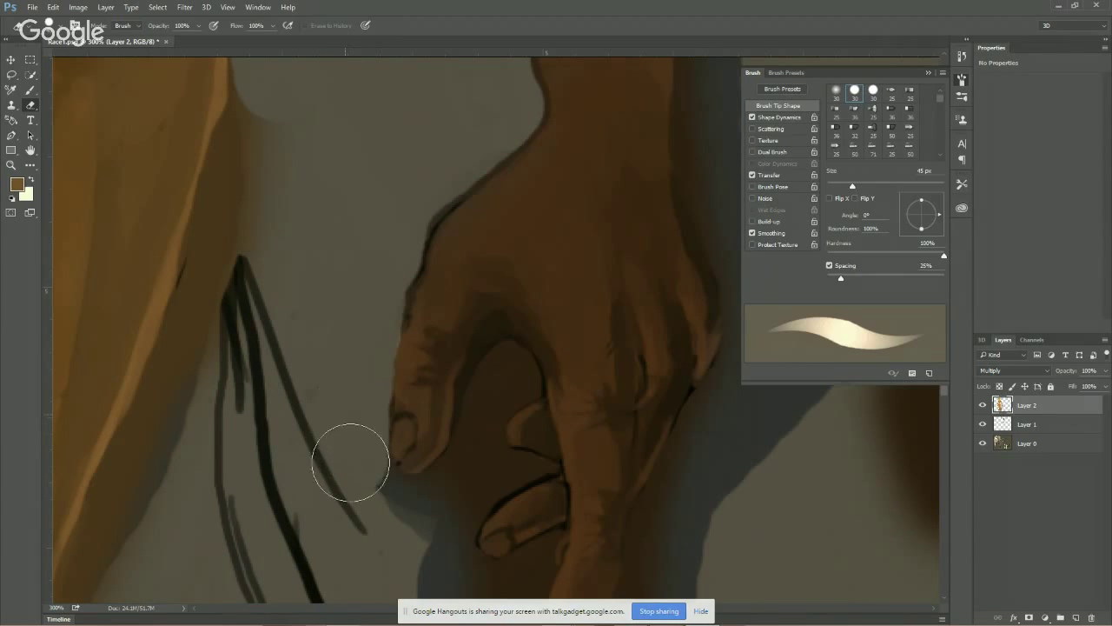
# Erase the overspill along the outer thigh down to the bent knee, with the eraser enlarged to 60 px
pyautogui.moveTo(297, 125); pyautogui.dragTo(345, 208)
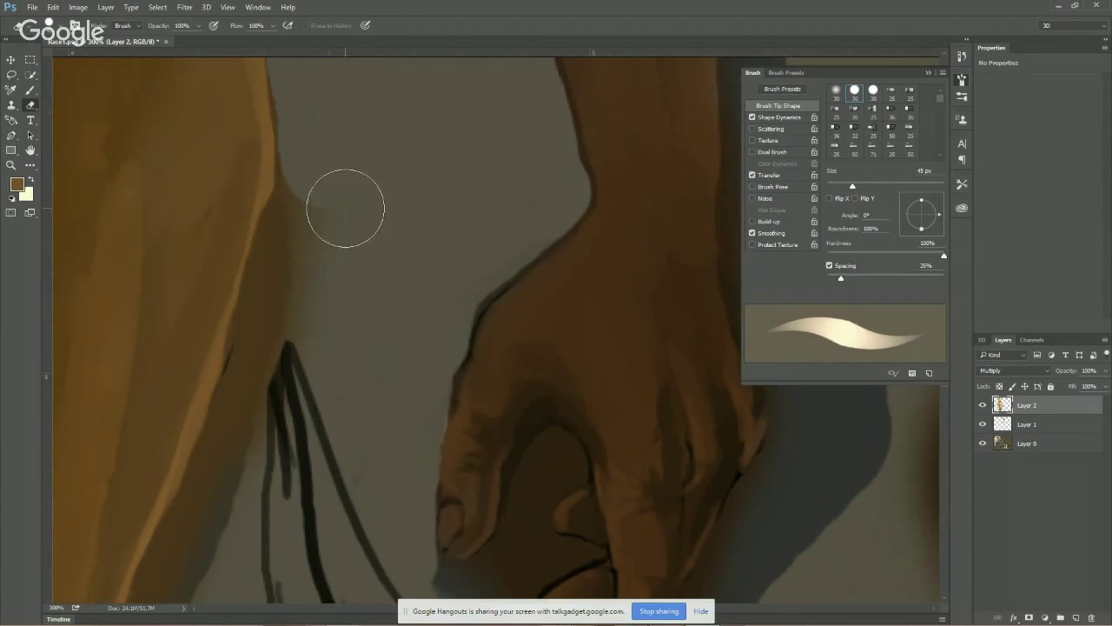
pyautogui.moveTo(343, 351)
pyautogui.mouseDown()
pyautogui.moveTo(440, 130)
pyautogui.moveTo(347, 185)
pyautogui.mouseUp()
pyautogui.press('z')
pyautogui.keyDown('alt'); pyautogui.click(268, 209); pyautogui.keyUp('alt')
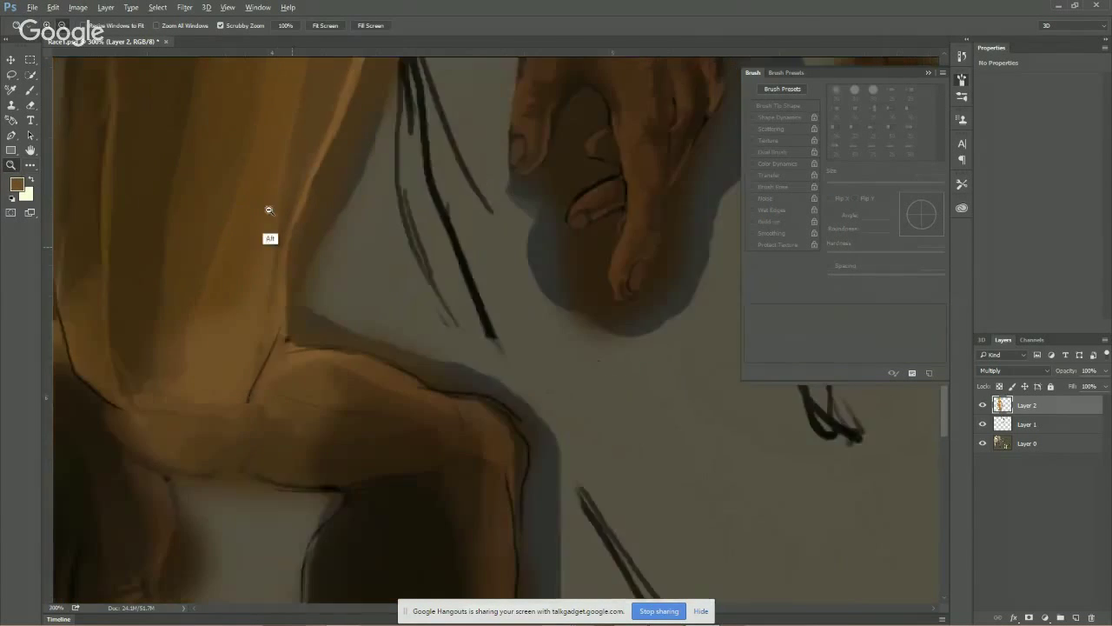
pyautogui.keyDown('alt'); pyautogui.click(297, 212); pyautogui.keyUp('alt')
pyautogui.moveTo(355, 139); pyautogui.dragTo(400, 224)
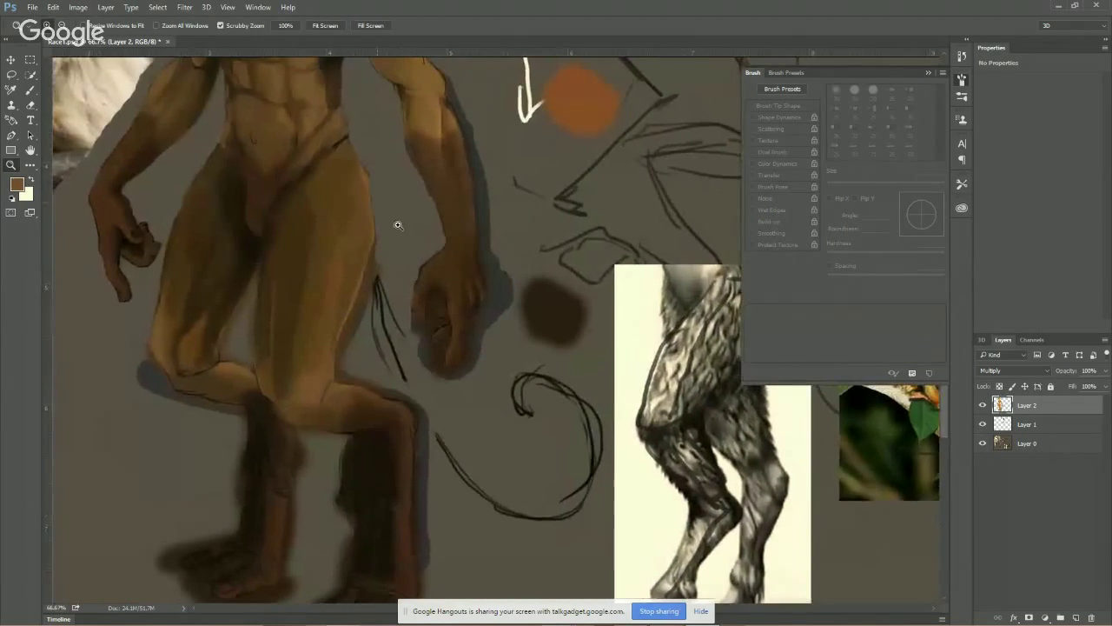
pyautogui.click(308, 219)
pyautogui.keyDown('alt'); pyautogui.click(380, 225); pyautogui.keyUp('alt')
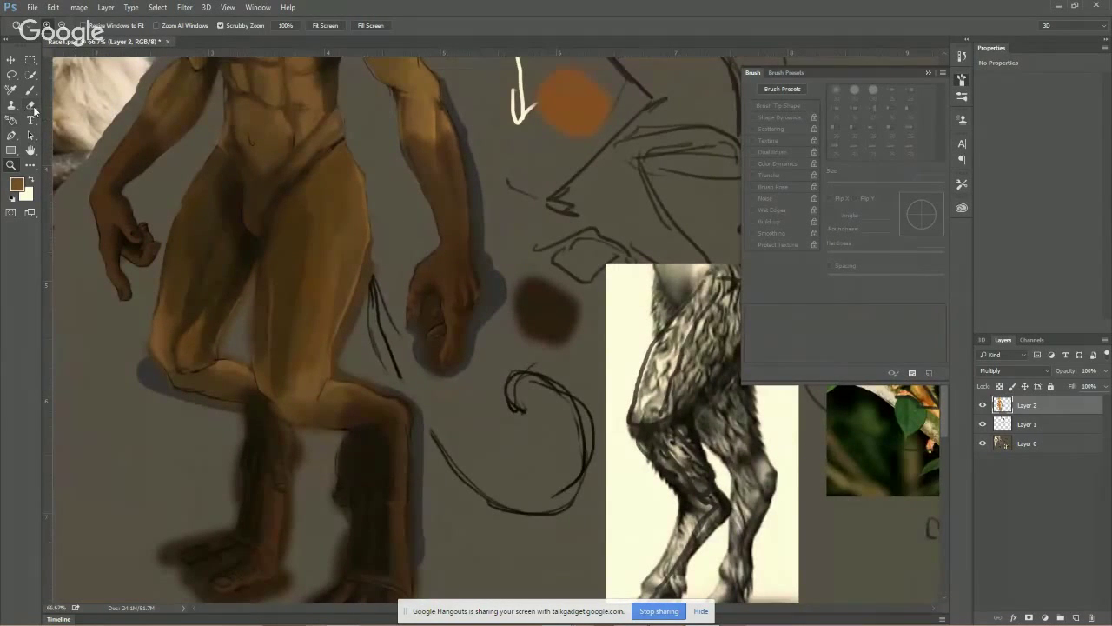
pyautogui.click(32, 106)
pyautogui.press(']')
pyautogui.press(']')
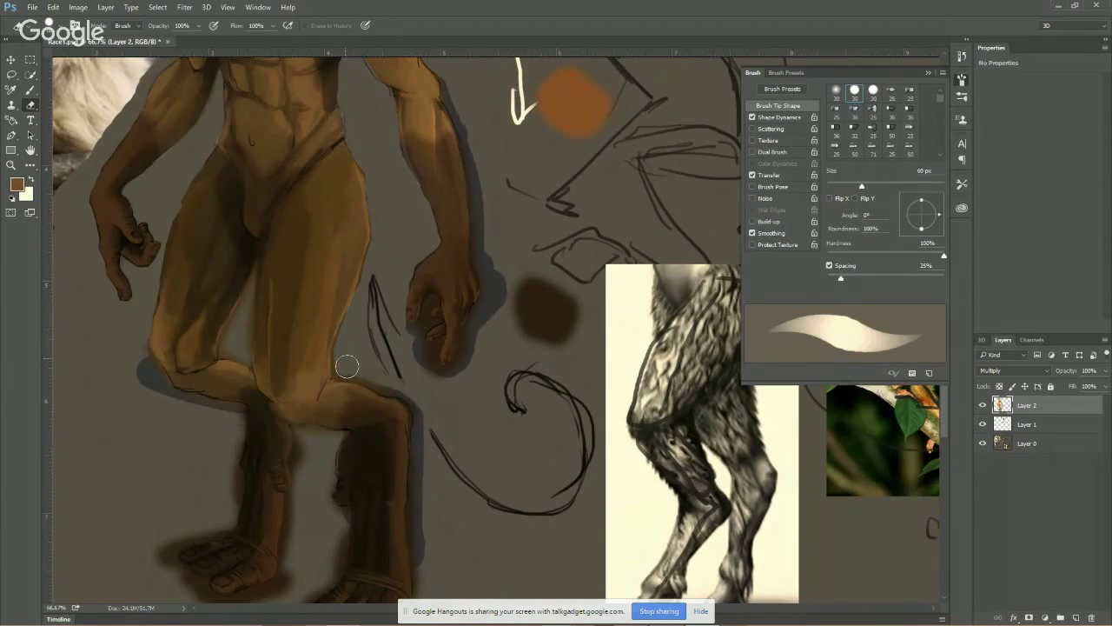
# Erase the dark overspill in the gap between the thumb and the curled fingers with the eraser reduced to 15 px
pyautogui.press('[')
pyautogui.press('[')
pyautogui.press('[')
pyautogui.press('[')
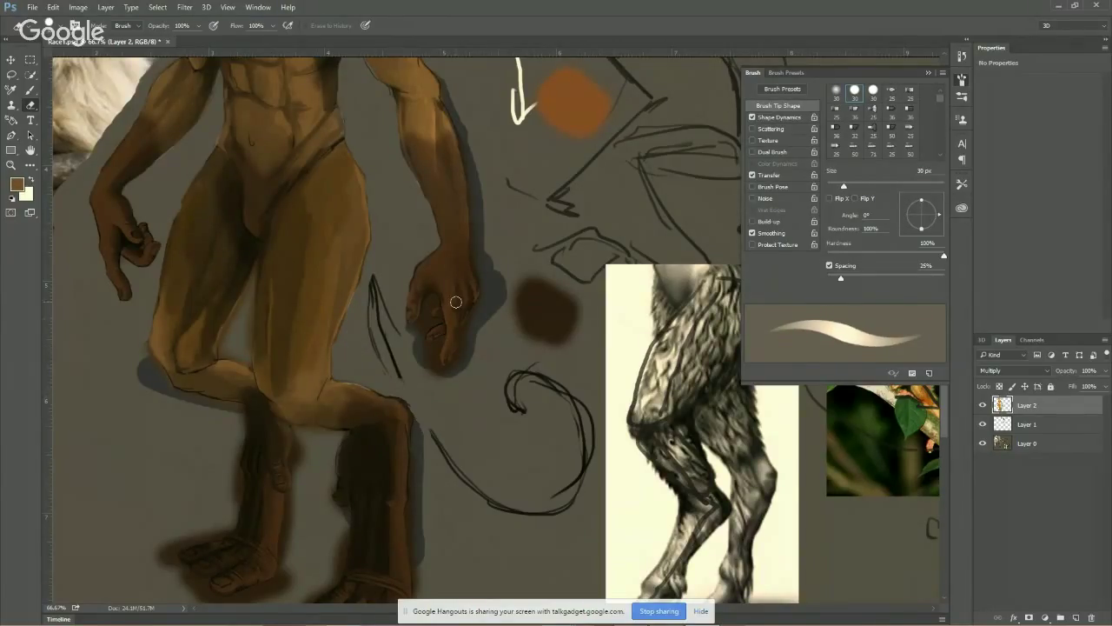
pyautogui.press('[')
pyautogui.press('[')
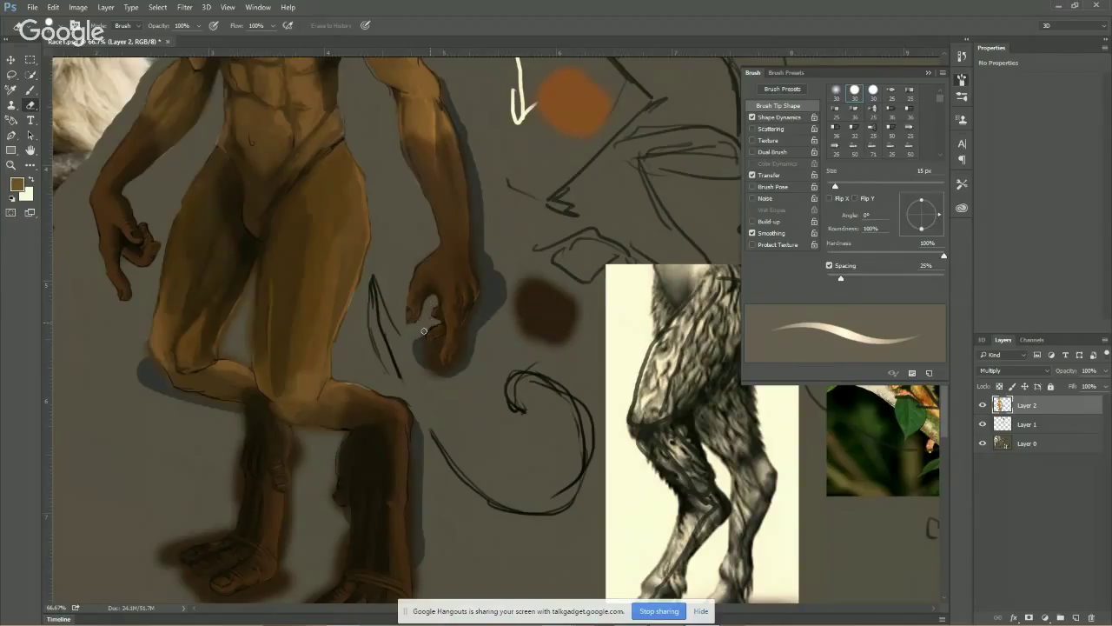
# Clean the overspill around the curled fingers and pointing fingertip, alternating the eraser between 25 px and 15 px
pyautogui.press(']')
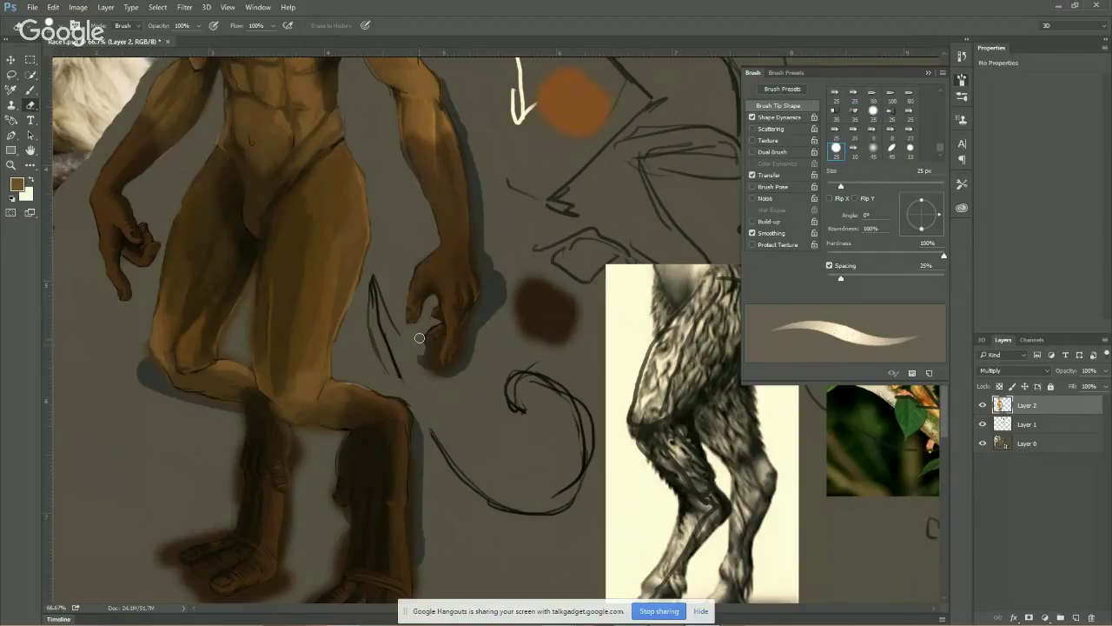
pyautogui.press('[')
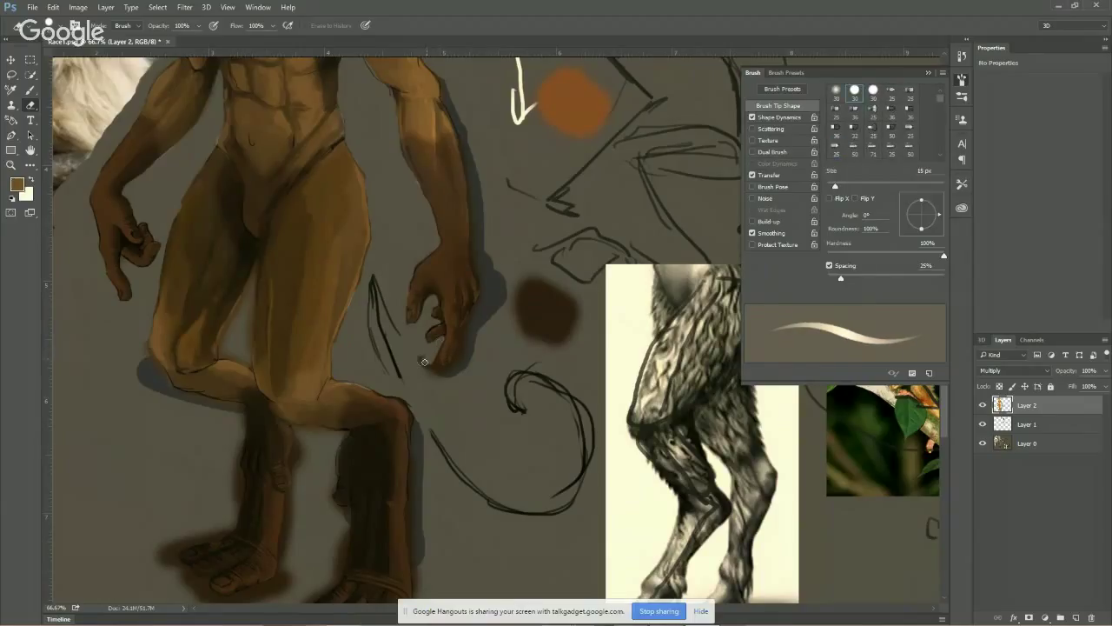
pyautogui.press(']')
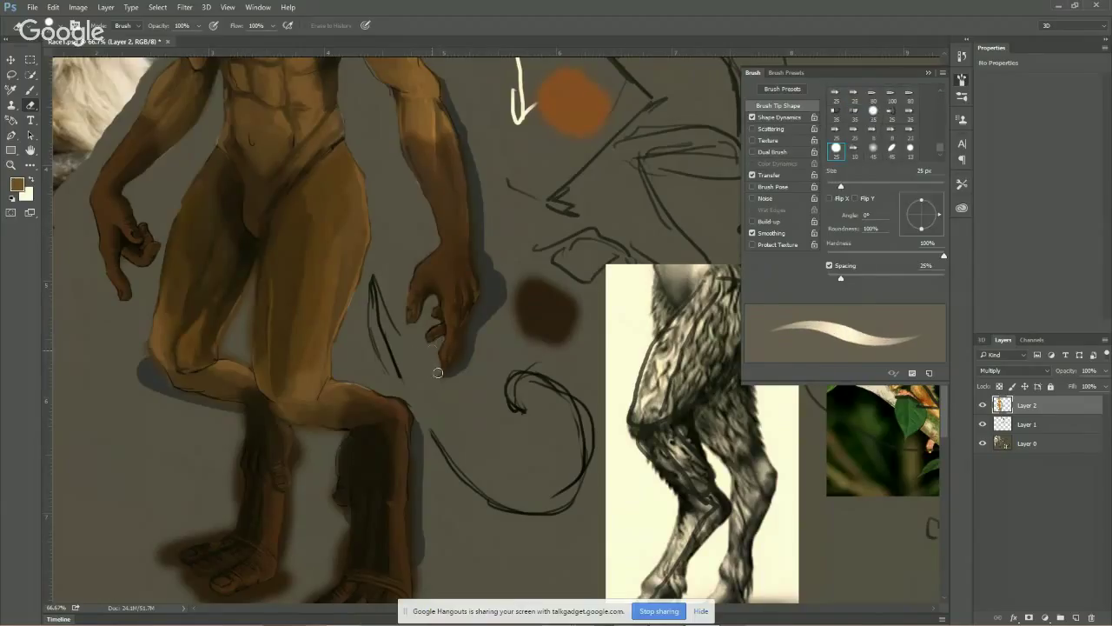
# Erase the overspill along the outer forearm with a 40 px eraser and along the back of the hand with a 60 px eraser
pyautogui.press(']')
pyautogui.press(']')
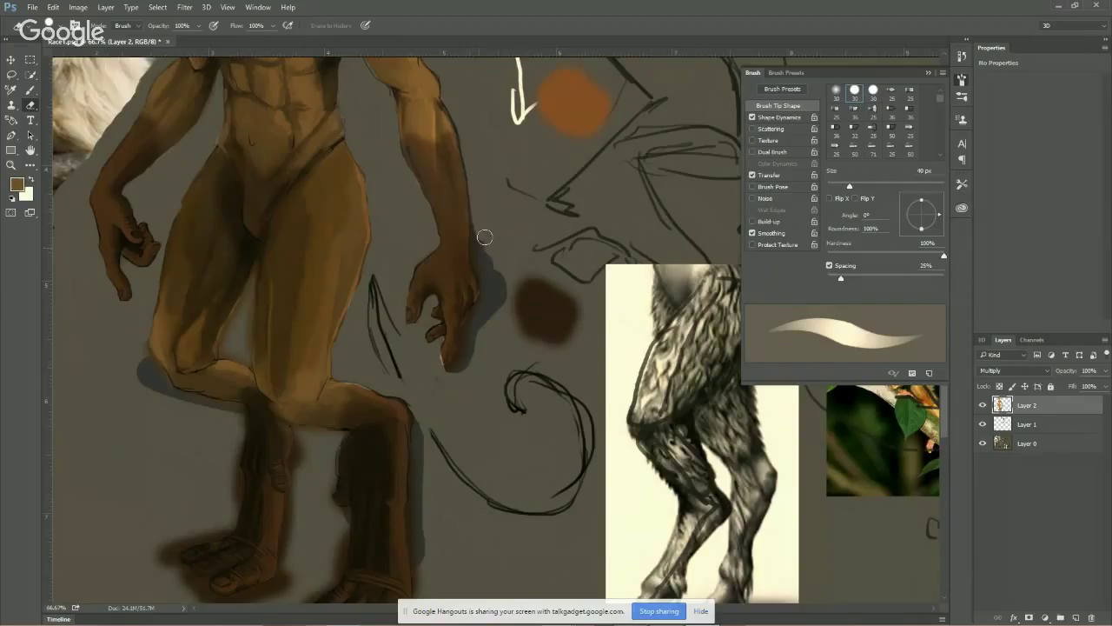
pyautogui.press(']')
pyautogui.press(']')
pyautogui.press(']')
pyautogui.moveTo(483, 232)
pyautogui.mouseDown()
pyautogui.moveTo(472, 255)
pyautogui.moveTo(502, 293)
pyautogui.moveTo(499, 311)
pyautogui.mouseUp()
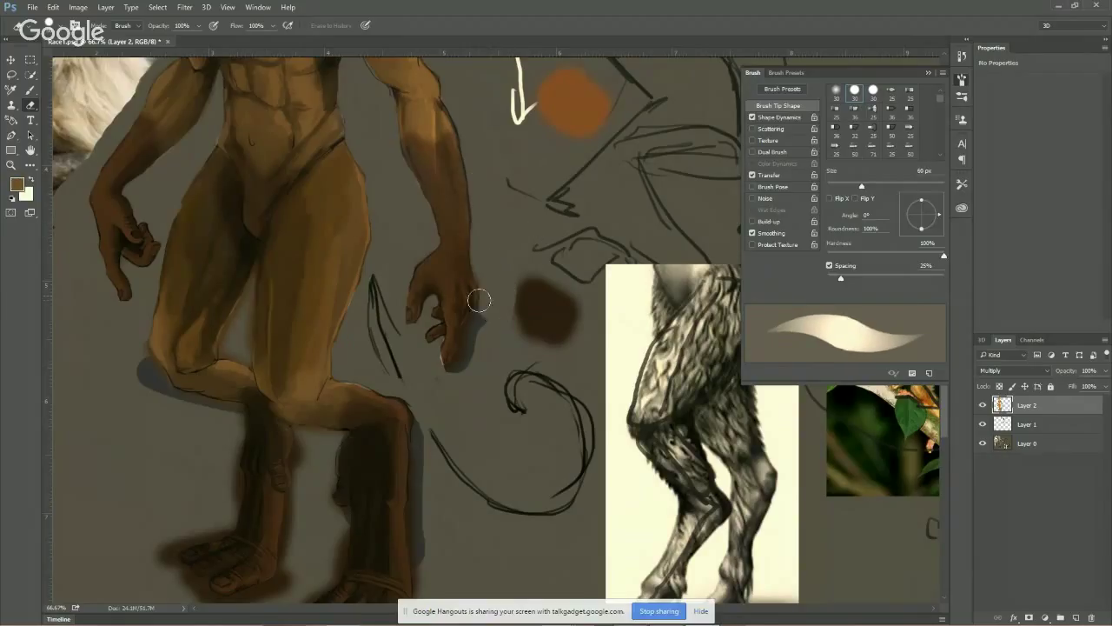
pyautogui.hotkey('ctrl', 'z')
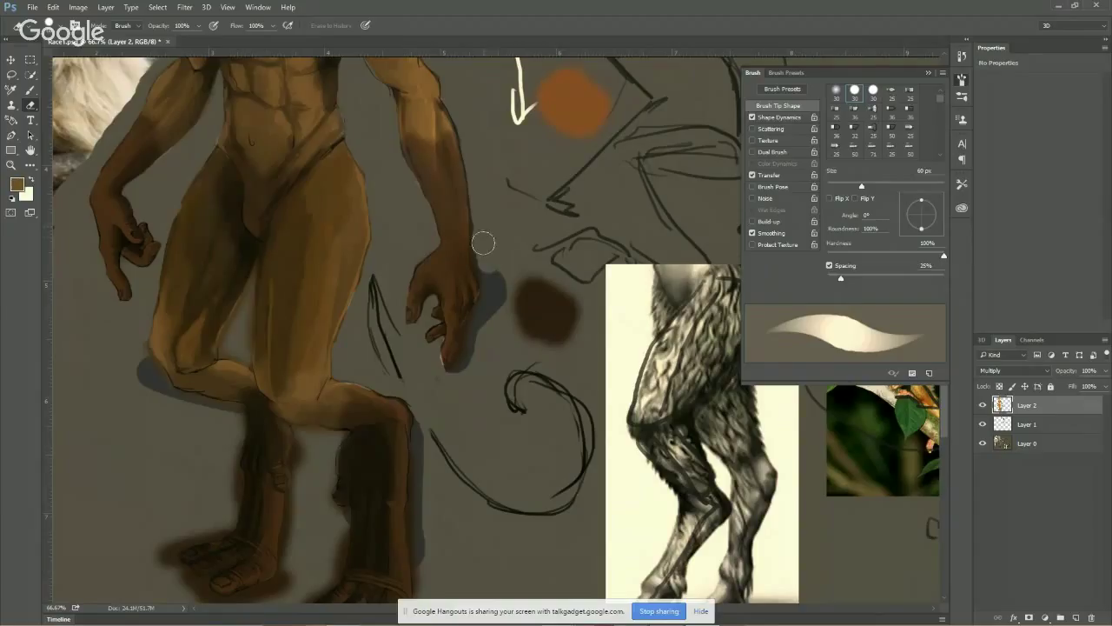
pyautogui.moveTo(479, 248)
pyautogui.mouseDown()
pyautogui.moveTo(497, 300)
pyautogui.moveTo(440, 380)
pyautogui.moveTo(466, 380)
pyautogui.mouseUp()
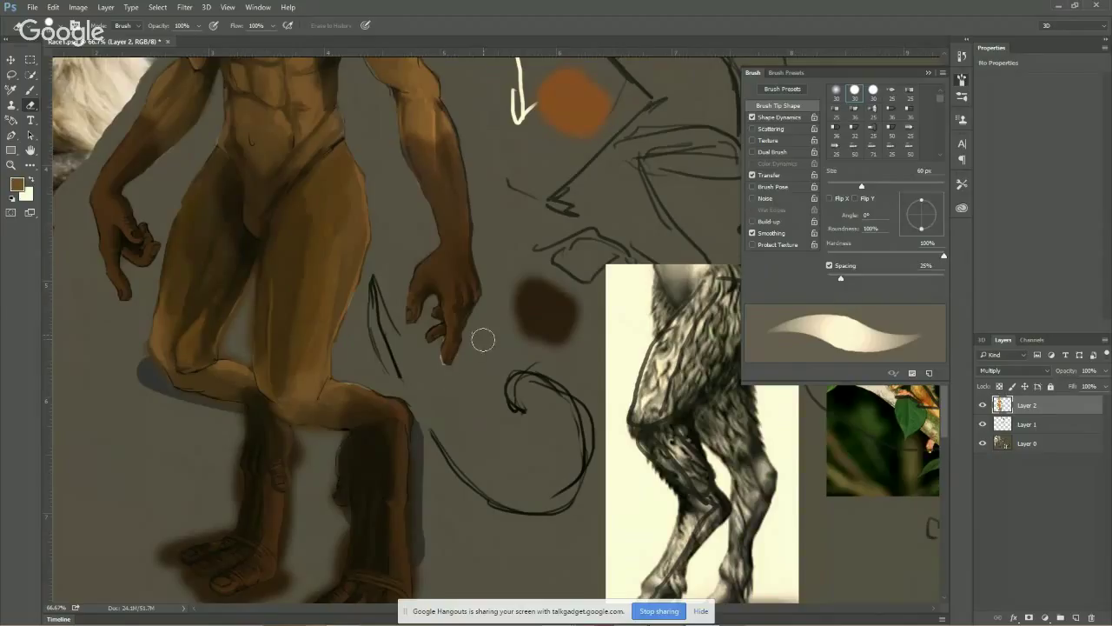
# Trim the remaining overspill beneath the pointing fingertip with the eraser set to 35 px
pyautogui.press('[')
pyautogui.press('[')
pyautogui.press('[')
pyautogui.press('[')
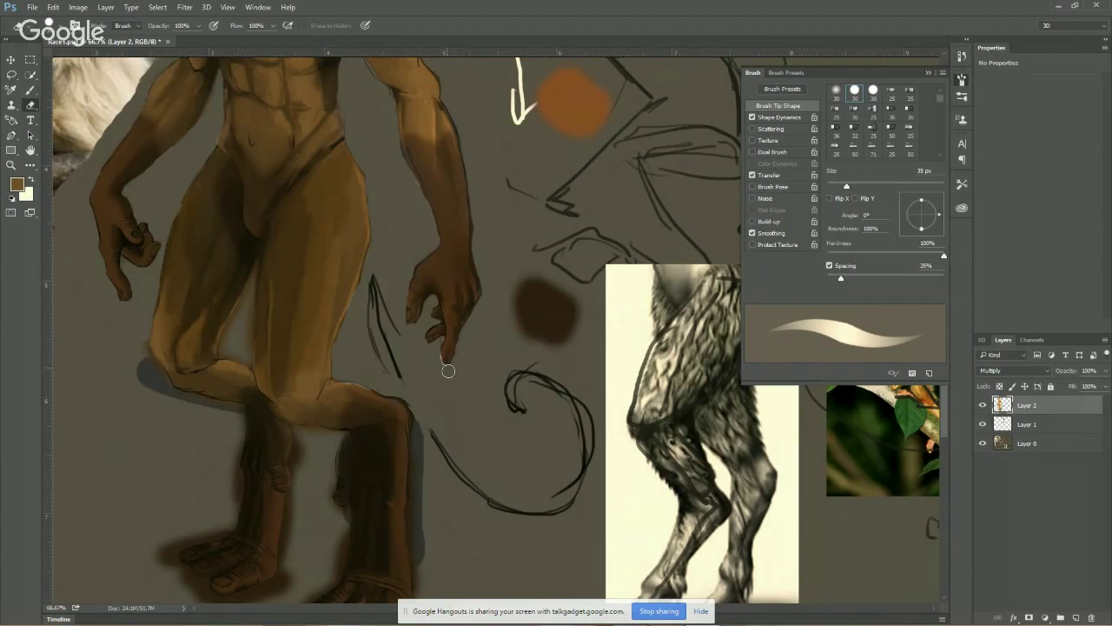
# Erase the blue-grey overspill along the outer edge of the front lower leg, below the knee
pyautogui.scroll(2, 435, 348)
pyautogui.moveTo(427, 313); pyautogui.dragTo(424, 316)
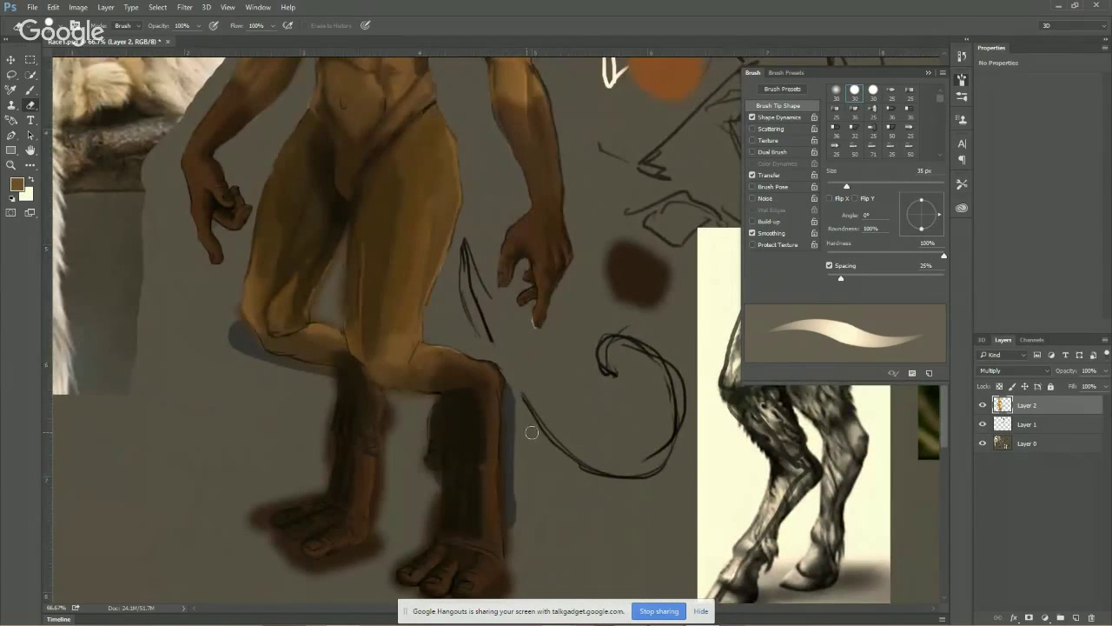
pyautogui.moveTo(532, 431)
pyautogui.mouseDown()
pyautogui.moveTo(516, 339)
pyautogui.moveTo(500, 349)
pyautogui.moveTo(503, 504)
pyautogui.mouseUp()
pyautogui.press(']')
pyautogui.press(']')
pyautogui.press(']')
pyautogui.press('[')
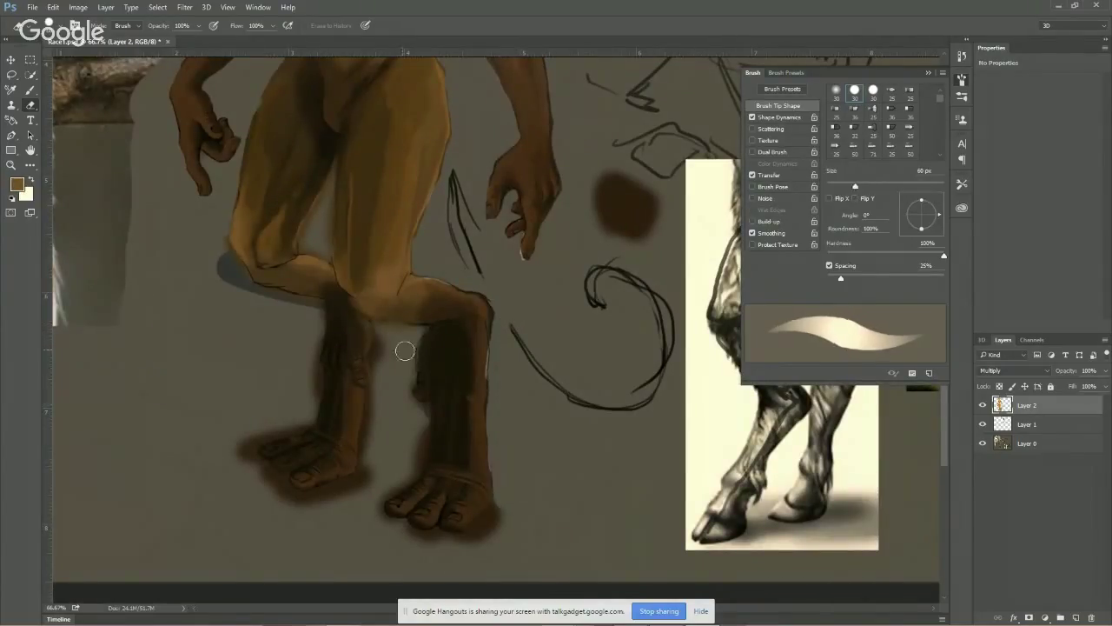
# Clean the overspill beneath the thigh and down the inner edge of the front lower leg, switching the eraser between 30 px and 15 px
pyautogui.press('[')
pyautogui.press('[')
pyautogui.press('[')
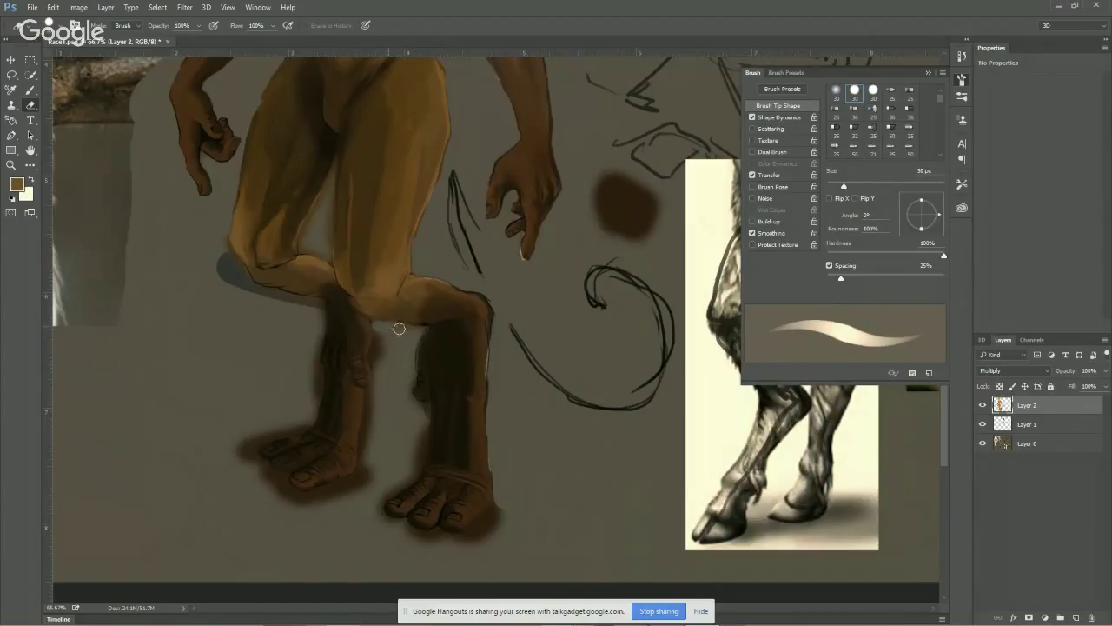
pyautogui.press('[')
pyautogui.press('[')
pyautogui.press('[')
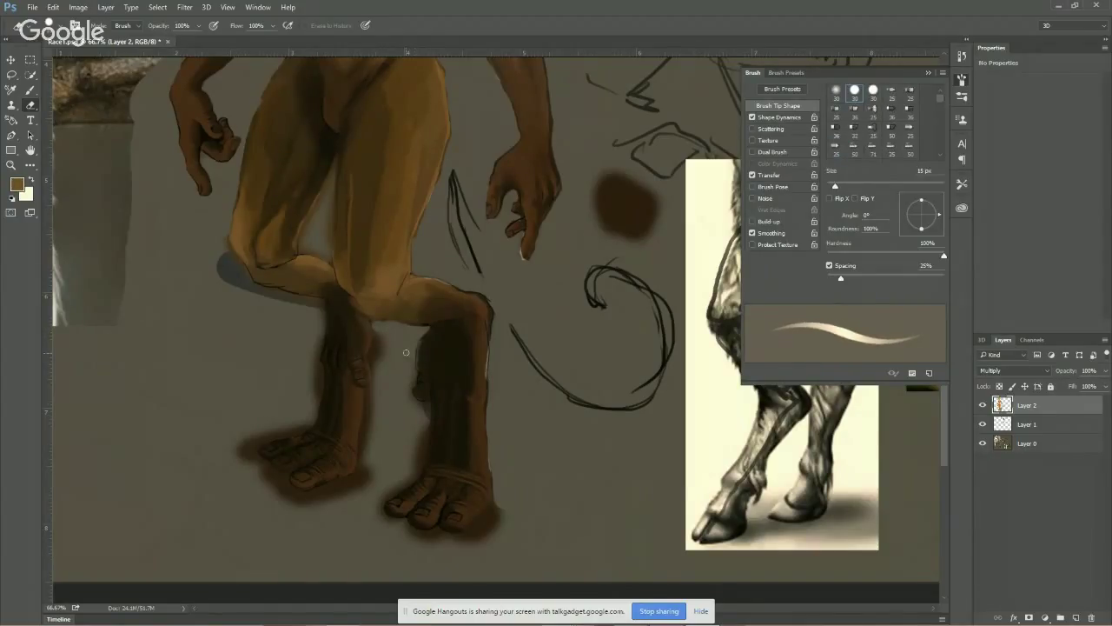
pyautogui.press(']')
pyautogui.press(']')
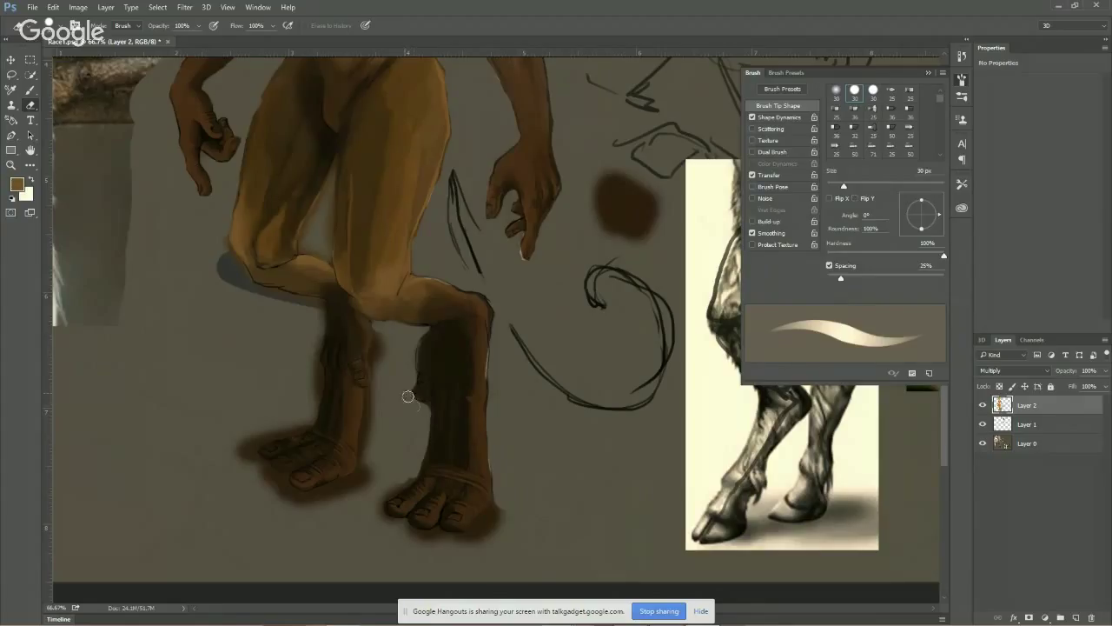
pyautogui.press('[')
pyautogui.press('[')
pyautogui.press('[')
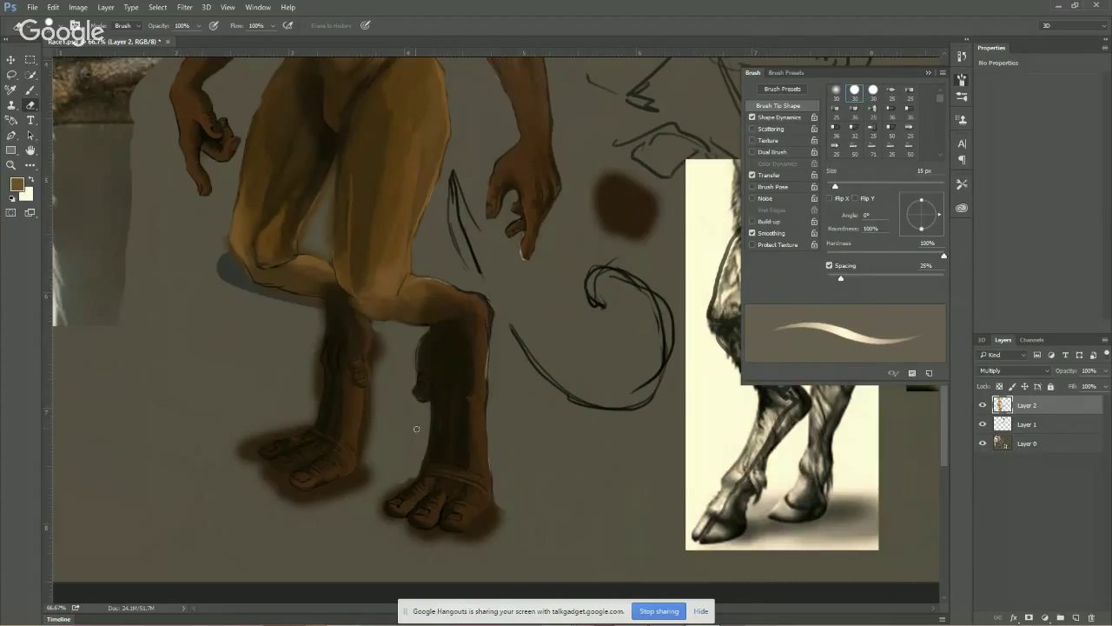
# Erase the brown overspill around the front foot's heel and toes with the eraser at 45 px and 40 px
pyautogui.moveTo(411, 431); pyautogui.dragTo(412, 372)
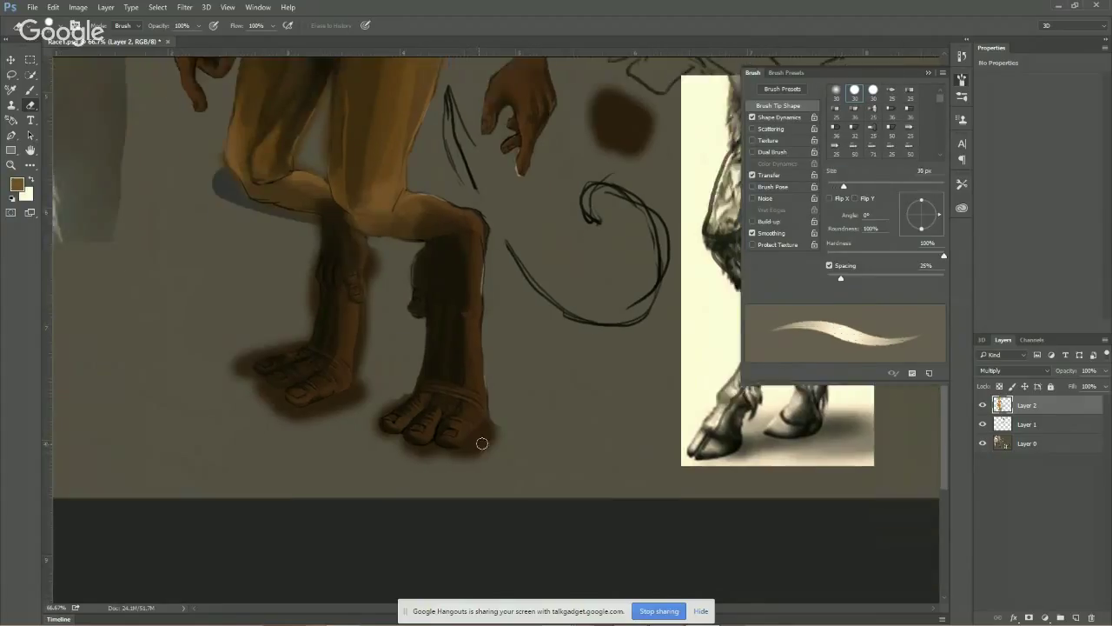
pyautogui.press(']')
pyautogui.press(']')
pyautogui.press(']')
pyautogui.press(']')
pyautogui.press(']')
pyautogui.press(']')
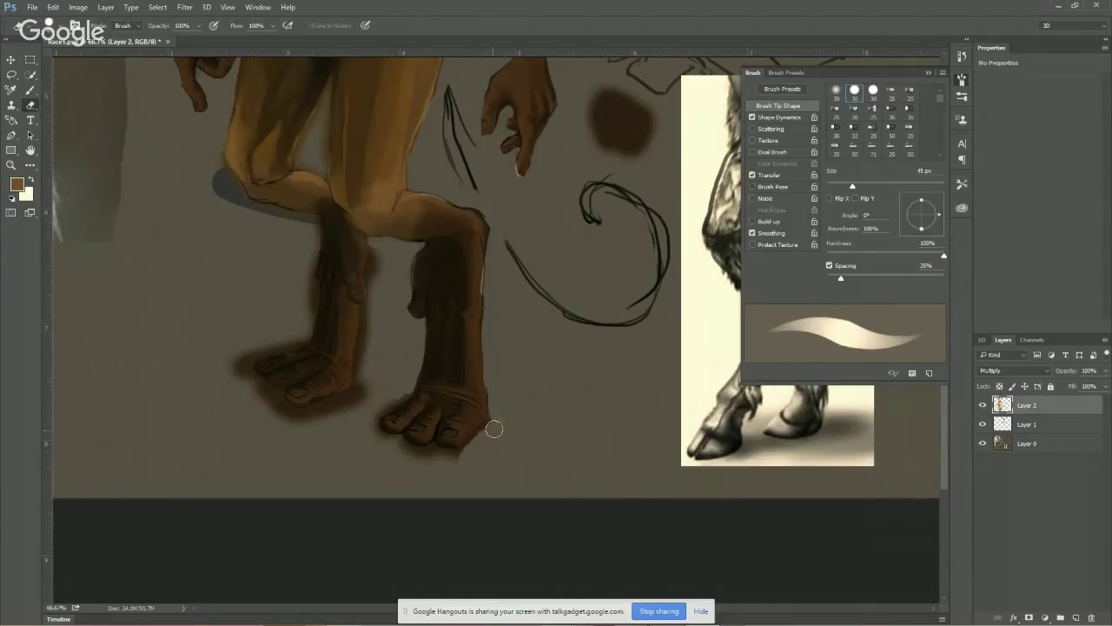
pyautogui.press('[')
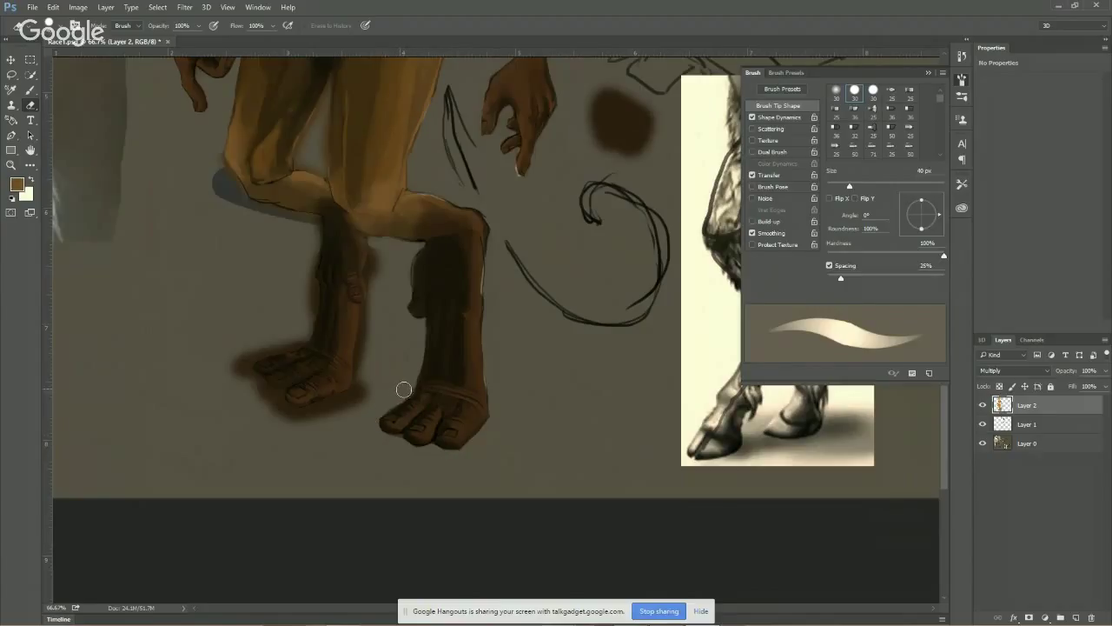
# Erase the overspill around the rear foot and lower leg and the blue-grey patch beneath the rear knee with the 40 px eraser
pyautogui.moveTo(340, 400); pyautogui.dragTo(407, 399)
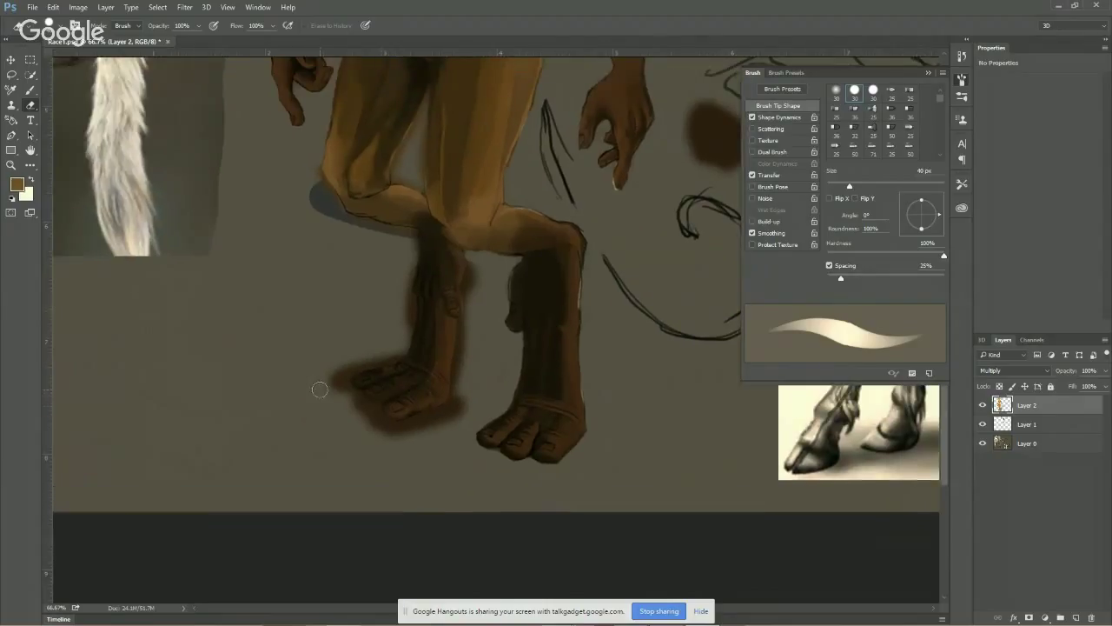
pyautogui.moveTo(324, 394)
pyautogui.mouseDown()
pyautogui.moveTo(340, 363)
pyautogui.moveTo(351, 395)
pyautogui.moveTo(333, 392)
pyautogui.moveTo(340, 371)
pyautogui.moveTo(375, 424)
pyautogui.moveTo(341, 401)
pyautogui.moveTo(373, 412)
pyautogui.moveTo(392, 434)
pyautogui.moveTo(383, 428)
pyautogui.moveTo(414, 431)
pyautogui.moveTo(397, 437)
pyautogui.moveTo(457, 410)
pyautogui.mouseUp()
pyautogui.moveTo(472, 324); pyautogui.dragTo(459, 407)
pyautogui.moveTo(486, 275)
pyautogui.mouseDown()
pyautogui.moveTo(470, 280)
pyautogui.moveTo(479, 258)
pyautogui.moveTo(470, 290)
pyautogui.moveTo(481, 280)
pyautogui.moveTo(423, 286)
pyautogui.moveTo(400, 251)
pyautogui.moveTo(409, 243)
pyautogui.moveTo(410, 311)
pyautogui.moveTo(392, 342)
pyautogui.moveTo(342, 362)
pyautogui.moveTo(360, 368)
pyautogui.moveTo(392, 350)
pyautogui.moveTo(403, 319)
pyautogui.moveTo(401, 333)
pyautogui.mouseUp()
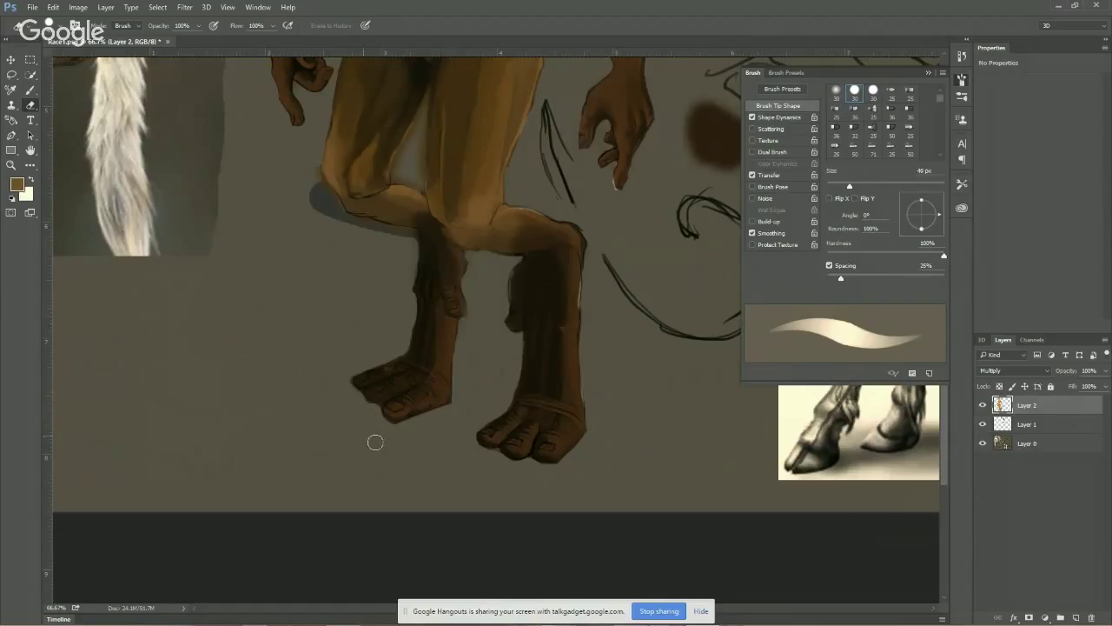
pyautogui.moveTo(345, 353); pyautogui.dragTo(408, 434)
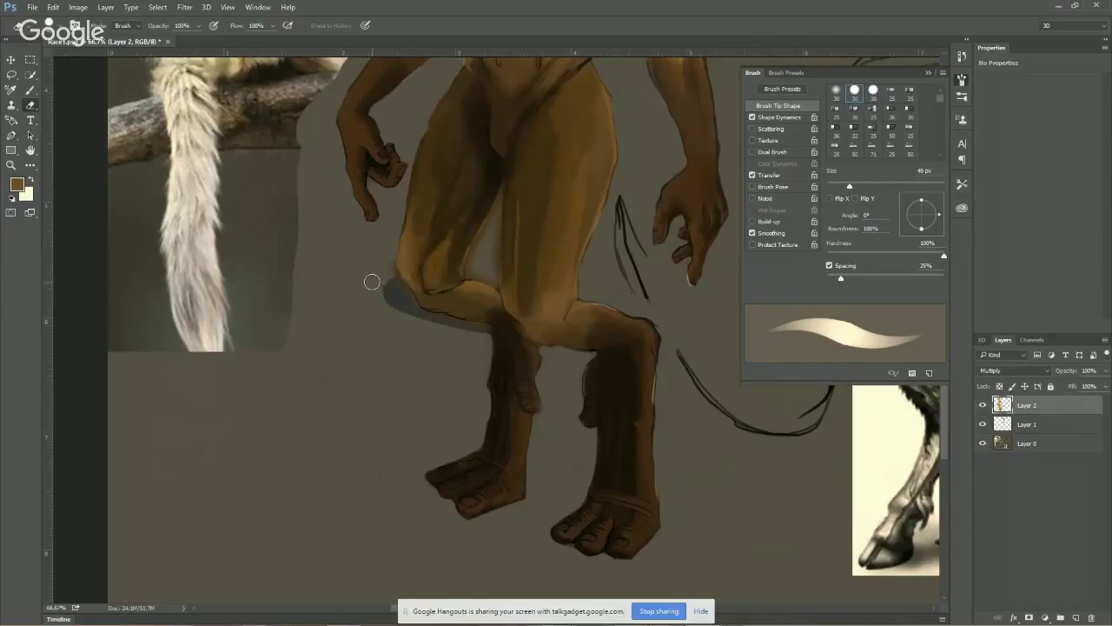
pyautogui.moveTo(373, 280)
pyautogui.mouseDown()
pyautogui.moveTo(410, 328)
pyautogui.moveTo(376, 264)
pyautogui.moveTo(434, 327)
pyautogui.moveTo(413, 321)
pyautogui.moveTo(472, 331)
pyautogui.mouseUp()
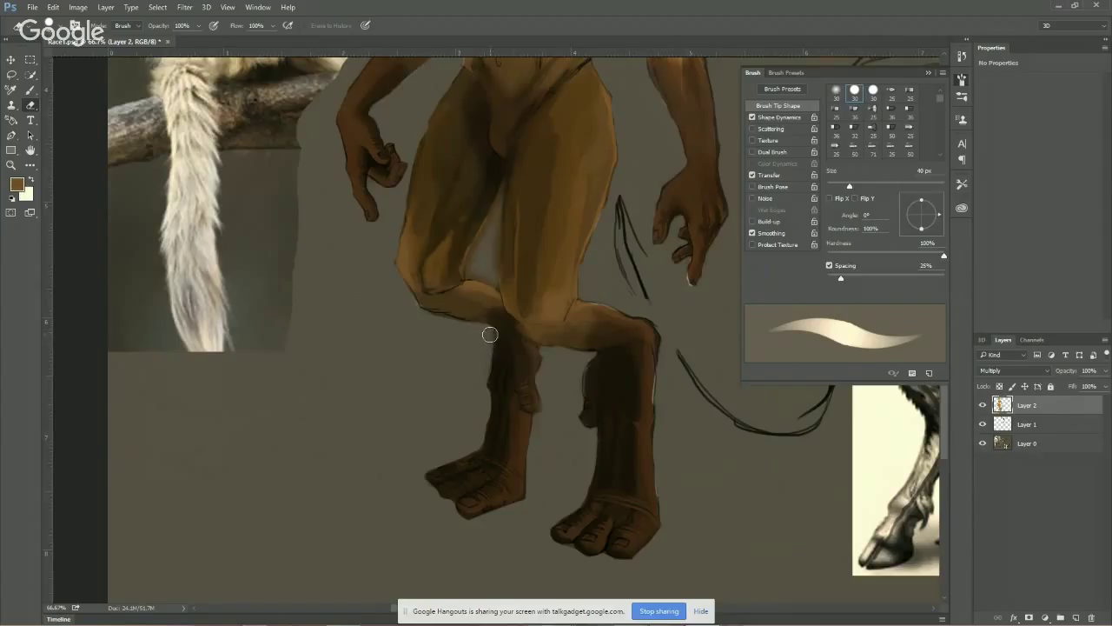
# Clear the overspill from the gap between the thighs, varying the eraser size among 25, 15 and 35 px
pyautogui.press('[')
pyautogui.press('[')
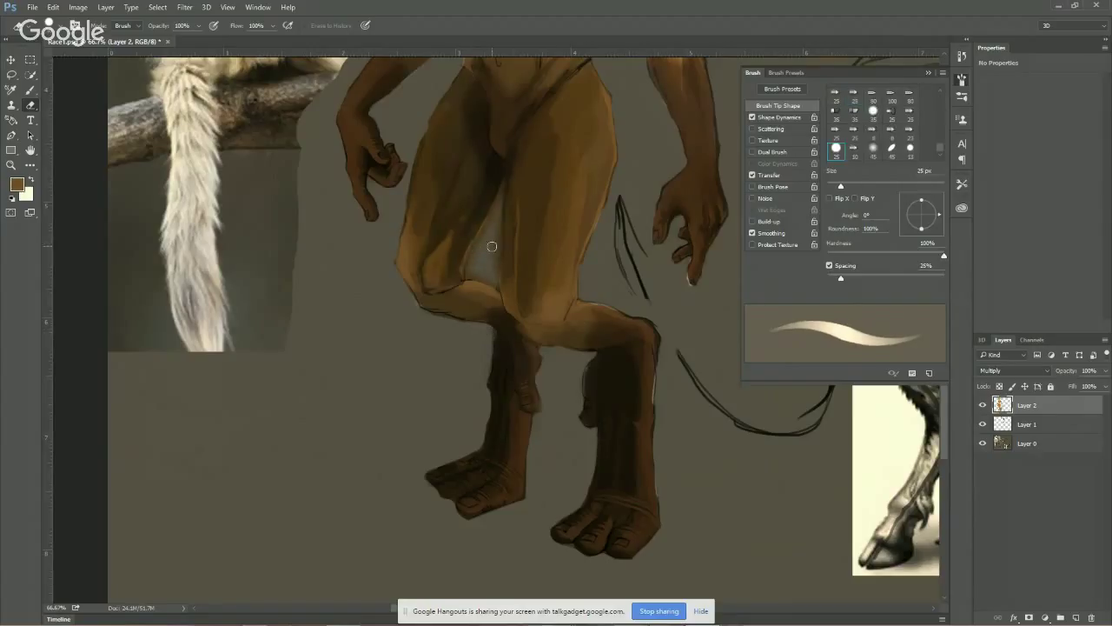
pyautogui.press('[')
pyautogui.press('[')
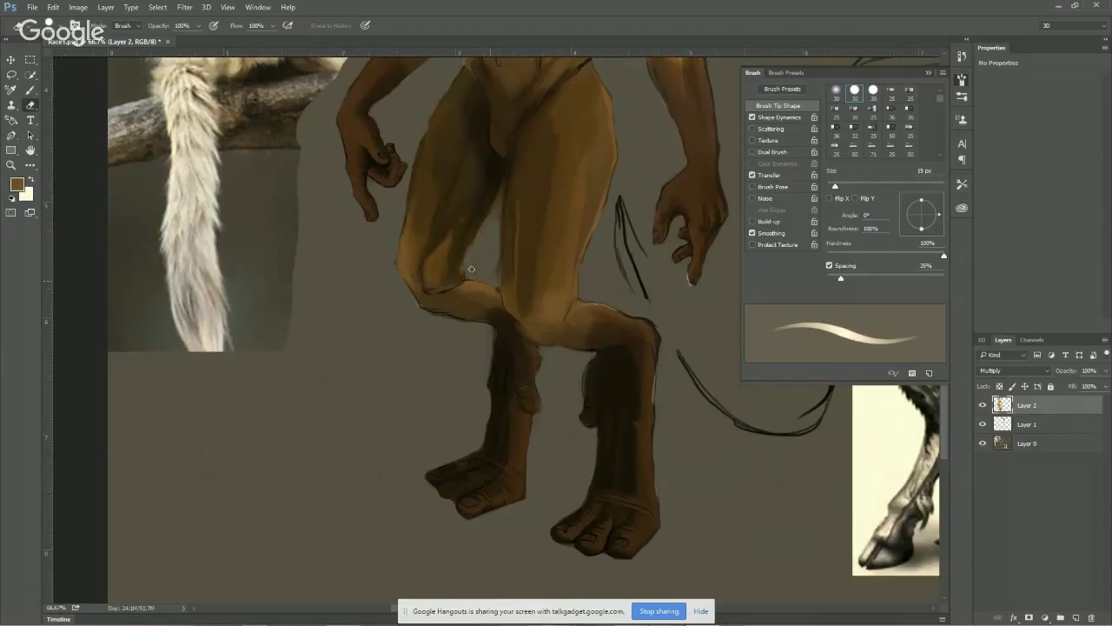
pyautogui.press(']')
pyautogui.press(']')
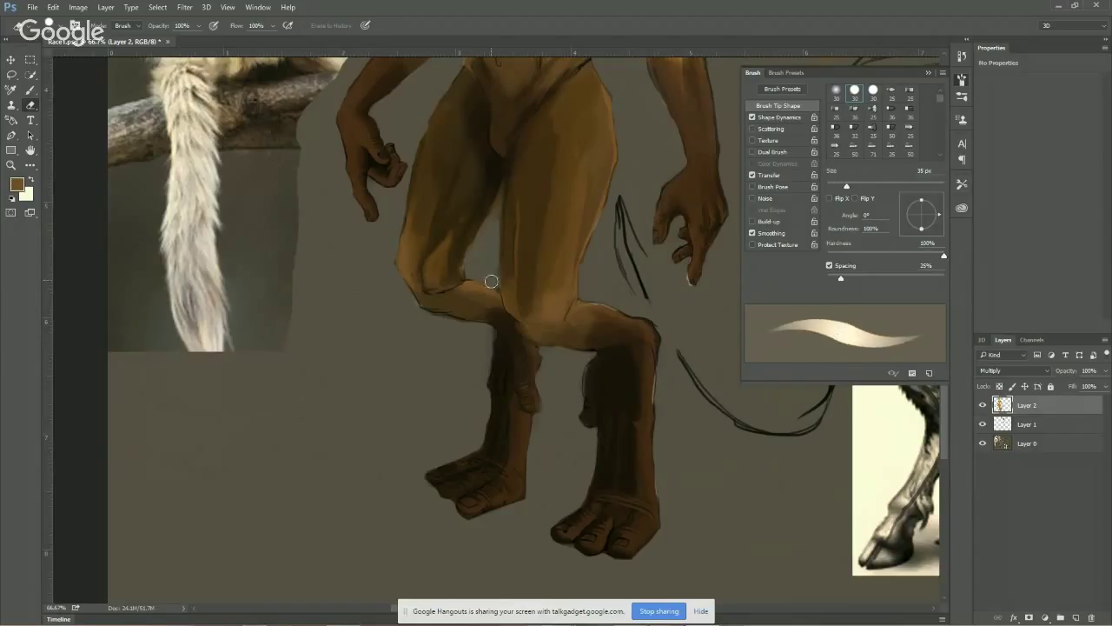
# Clean the remaining overspill along the inner edge of the thigh gap with the eraser at 20 px
pyautogui.press('[')
pyautogui.press('[')
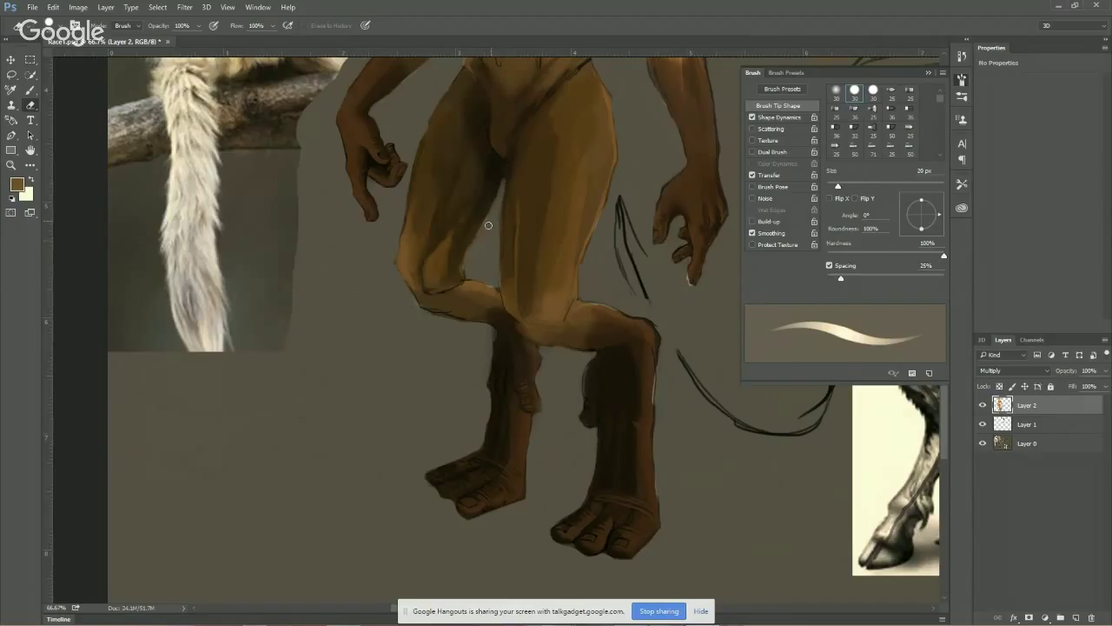
pyautogui.moveTo(455, 157)
pyautogui.mouseDown()
pyautogui.moveTo(455, 191)
pyautogui.moveTo(422, 259)
pyautogui.moveTo(460, 179)
pyautogui.moveTo(382, 189)
pyautogui.mouseUp()
# Erase the brown overspill around the creature's hair, face and hat brim with the eraser at 25 px and 15 px
pyautogui.press(']')
pyautogui.press(']')
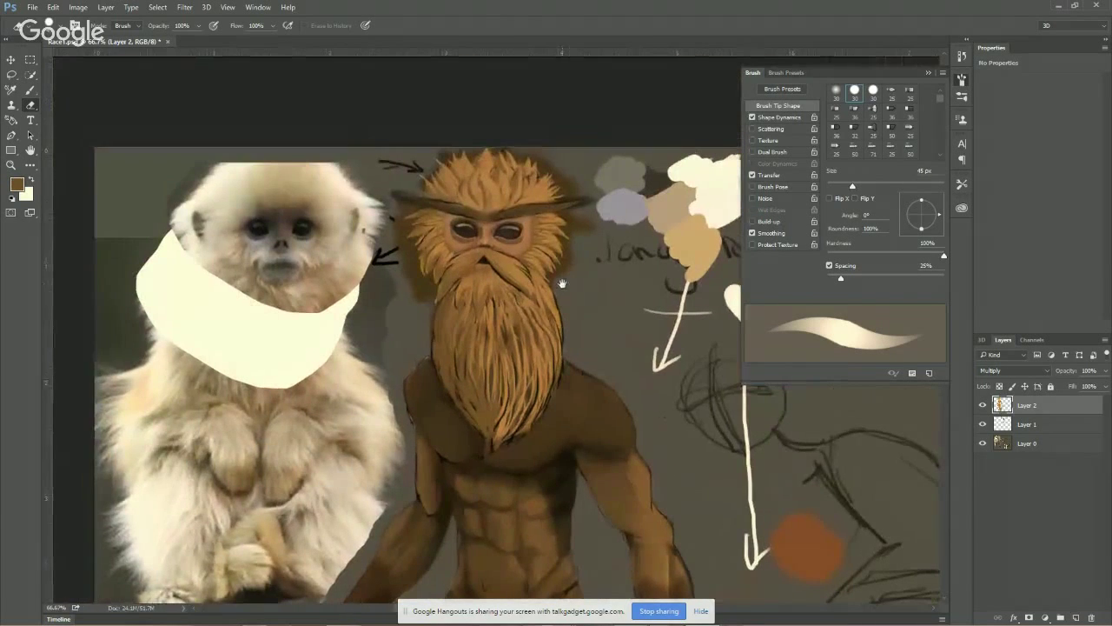
pyautogui.press('[')
pyautogui.press('[')
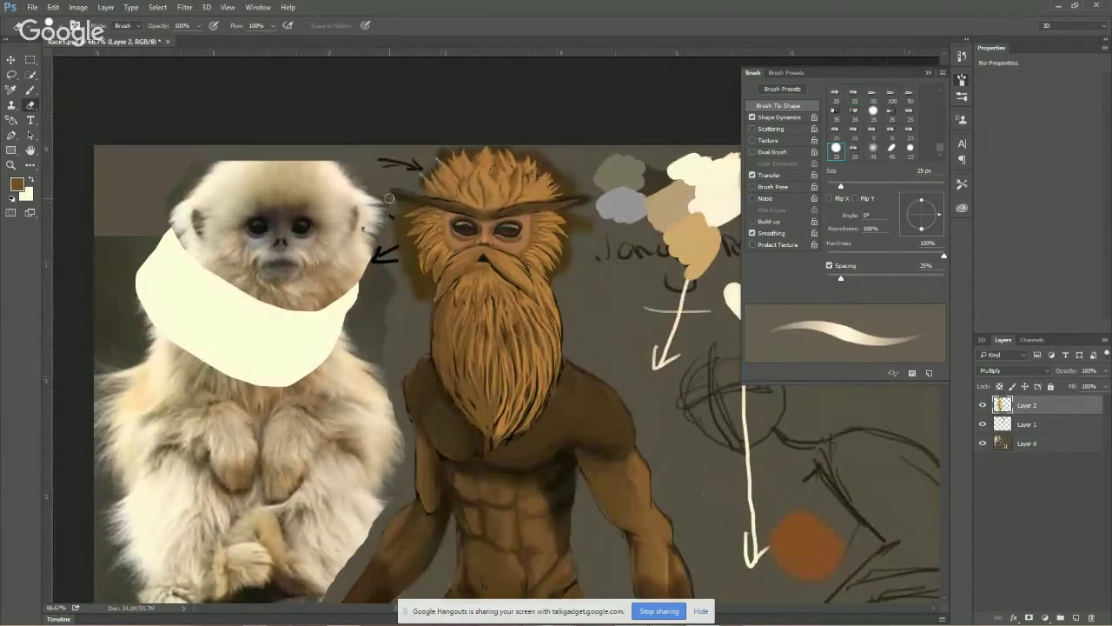
pyautogui.press('[')
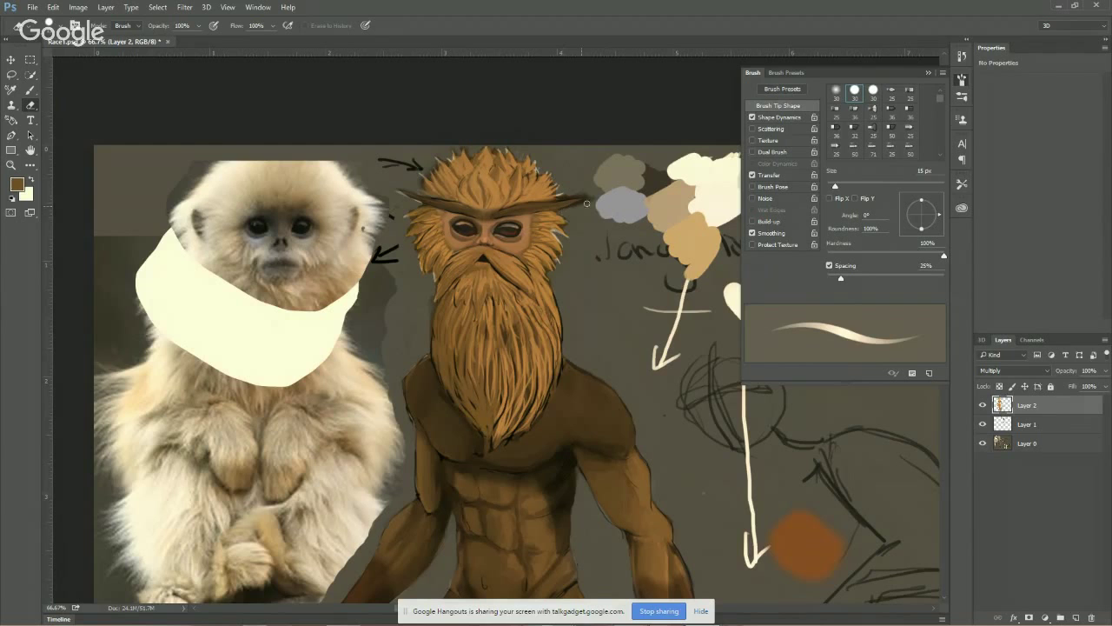
pyautogui.moveTo(586, 203); pyautogui.dragTo(596, 199)
# On Layer 0, paint sampled background colour over the upper side of the white monkey photo with a soft brush enlarged to 600 px
pyautogui.click(10, 164)
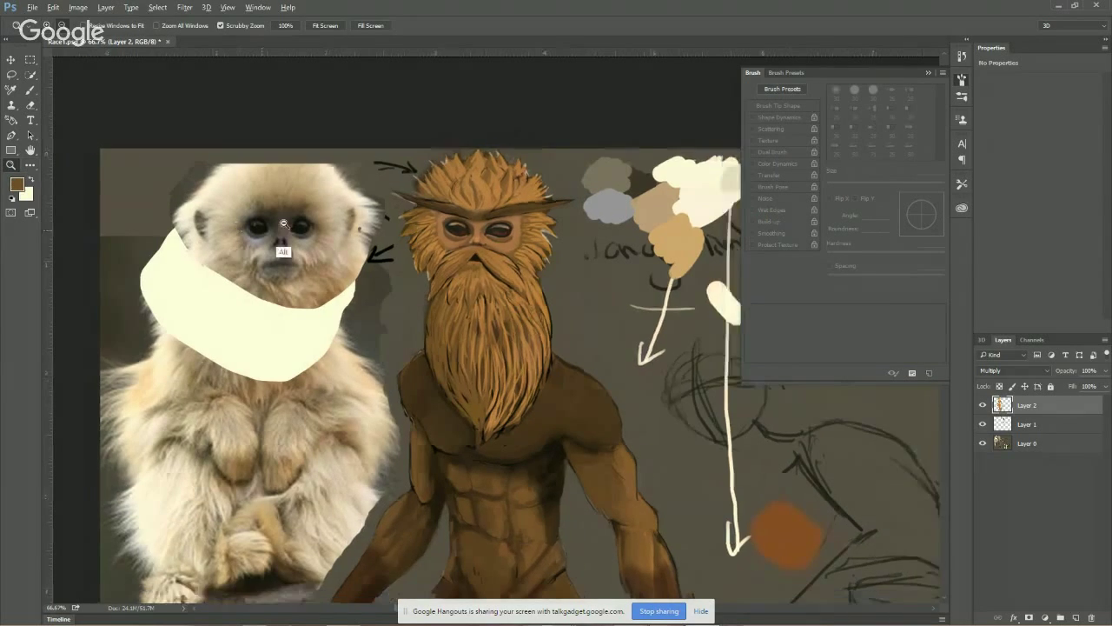
pyautogui.moveTo(470, 288)
pyautogui.mouseDown()
pyautogui.moveTo(412, 289)
pyautogui.moveTo(432, 274)
pyautogui.mouseUp()
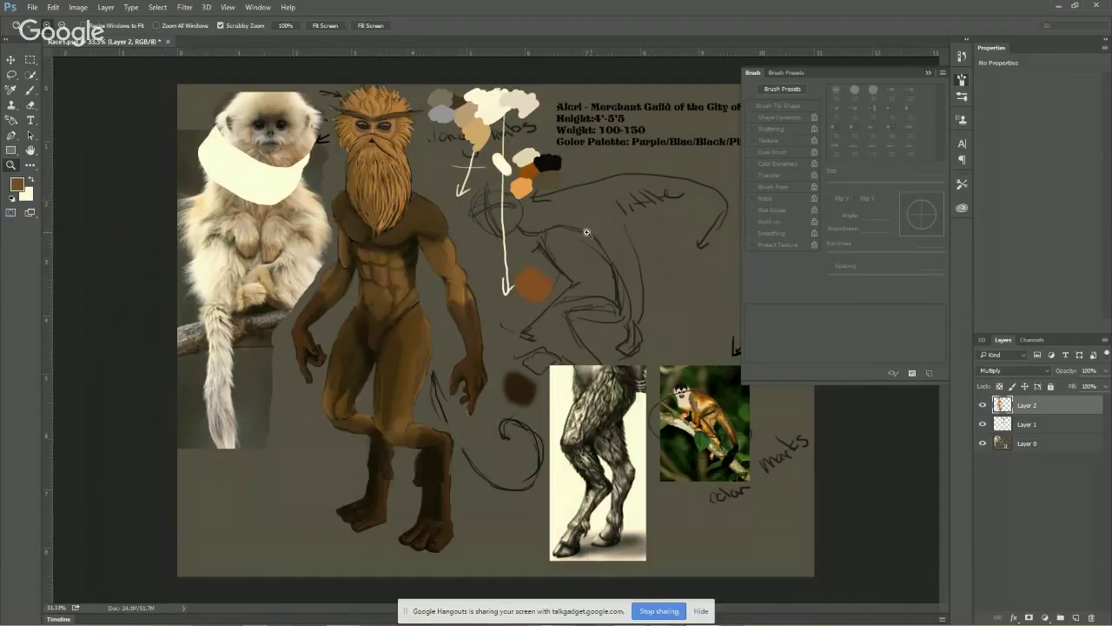
pyautogui.click(1008, 444)
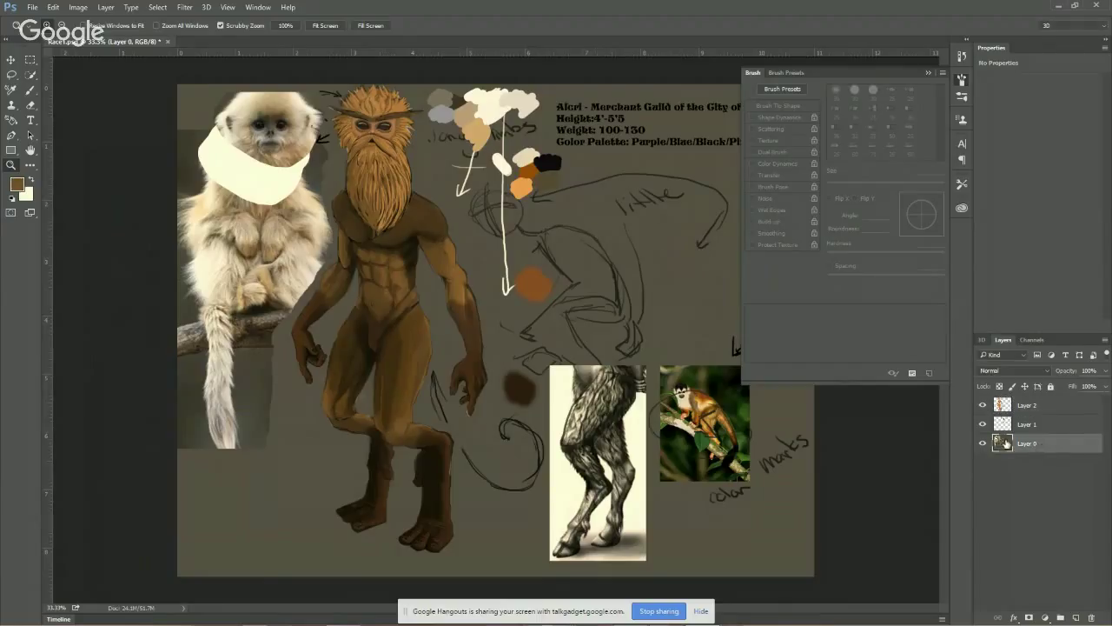
pyautogui.click(32, 90)
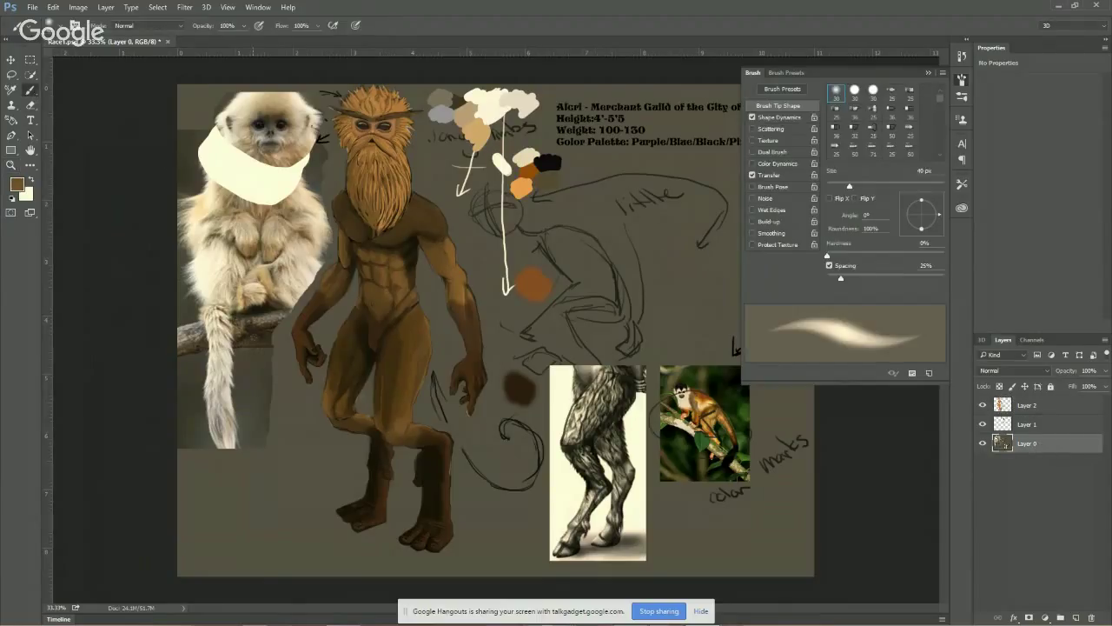
pyautogui.press(']')
pyautogui.press(']')
pyautogui.press(']')
pyautogui.press(']')
pyautogui.press(']')
pyautogui.press(']')
pyautogui.press(']')
pyautogui.press(']')
pyautogui.press(']')
pyautogui.press(']')
pyautogui.press(']')
pyautogui.press(']')
pyautogui.press(']')
pyautogui.press(']')
pyautogui.press(']')
pyautogui.press(']')
pyautogui.press(']')
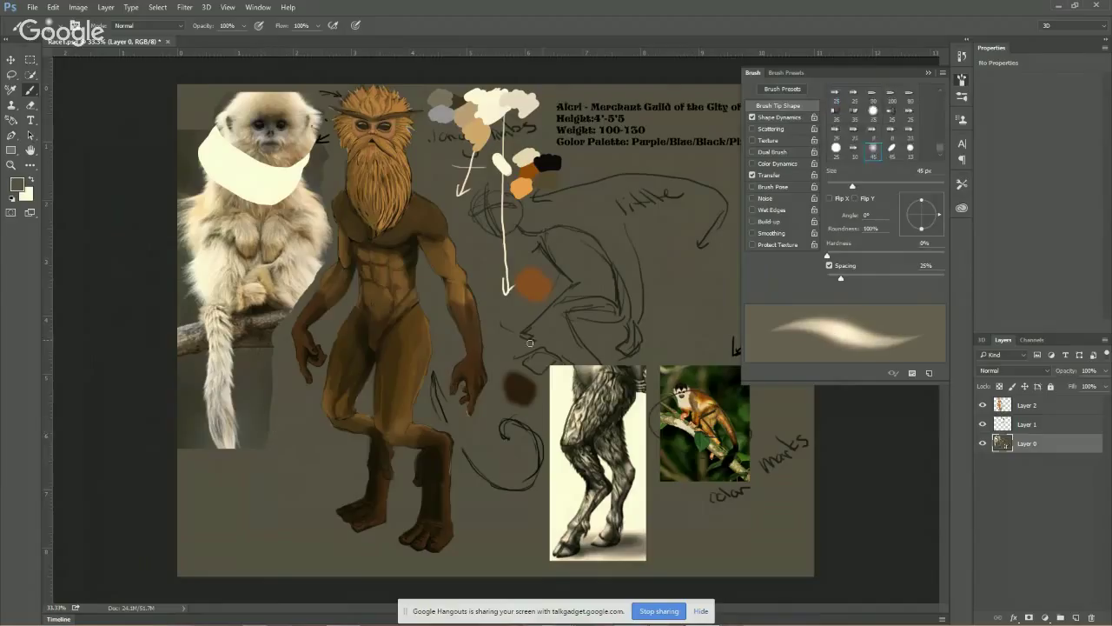
pyautogui.hotkey('ctrl', 'z')
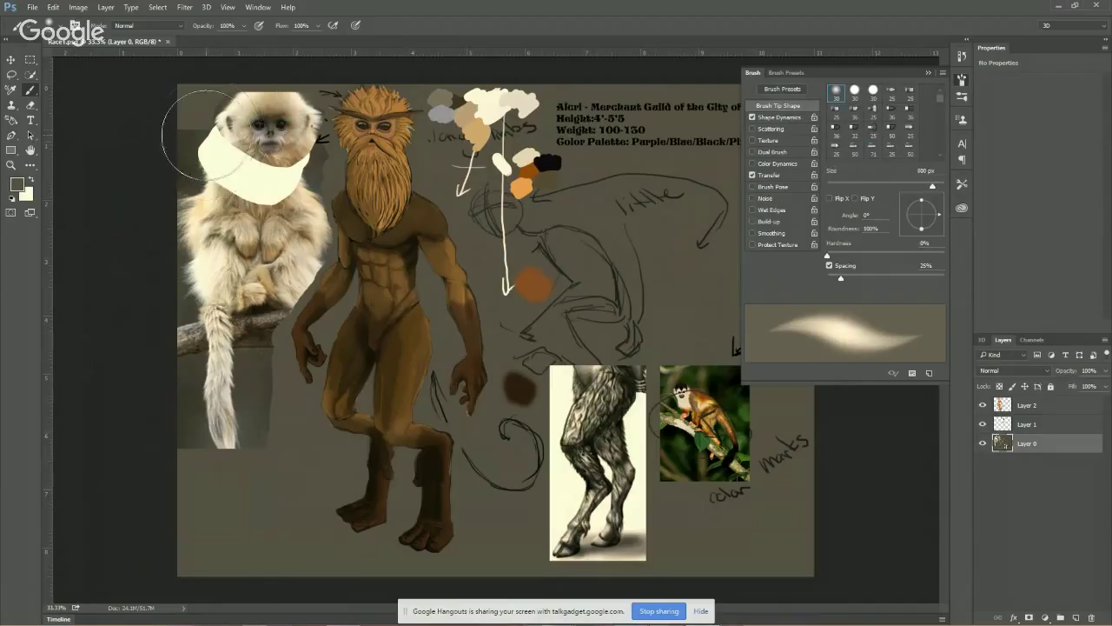
pyautogui.press('[')
pyautogui.press('[')
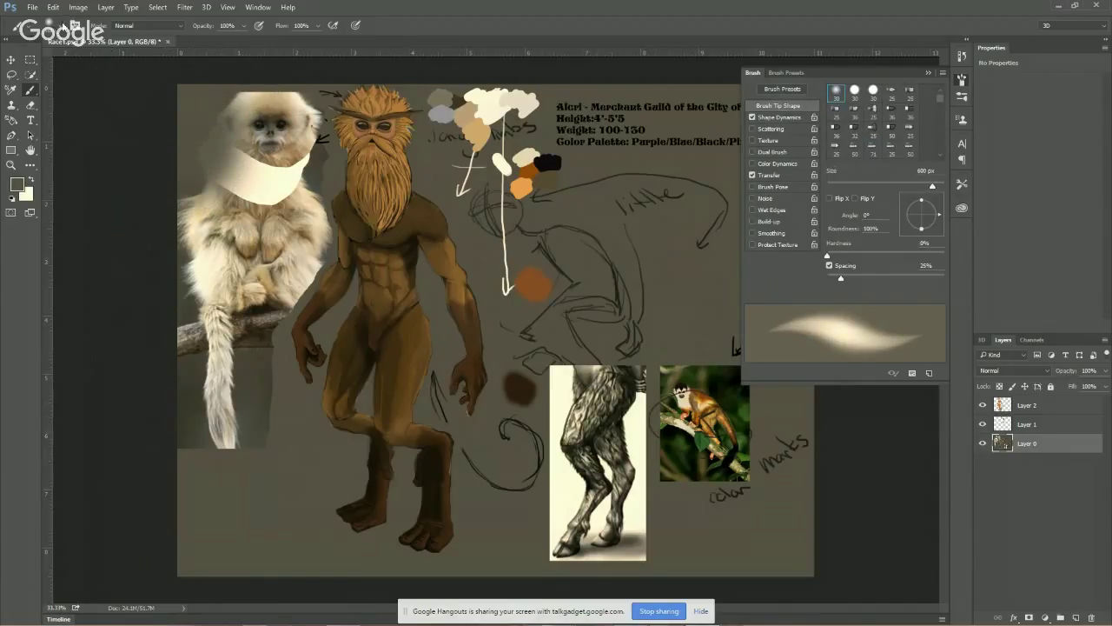
# Switch to a hard round brush and paint over most of the white monkey photo at 600 px and 250 px
pyautogui.click(57, 34)
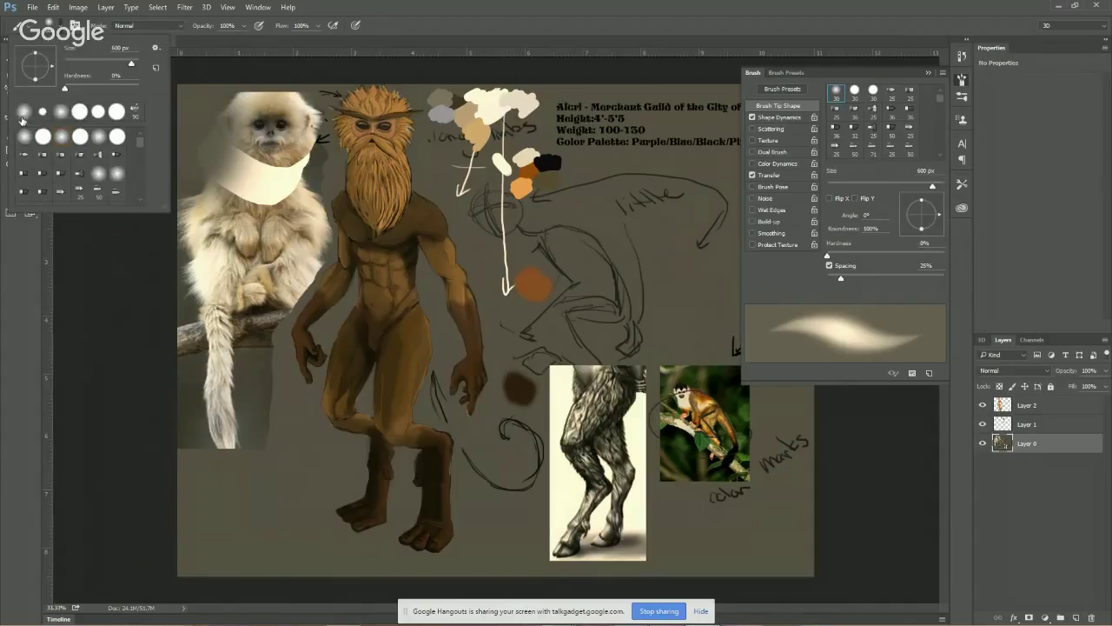
pyautogui.doubleClick(43, 137)
pyautogui.moveTo(226, 139)
pyautogui.mouseDown()
pyautogui.moveTo(199, 161)
pyautogui.moveTo(154, 323)
pyautogui.moveTo(190, 422)
pyautogui.mouseUp()
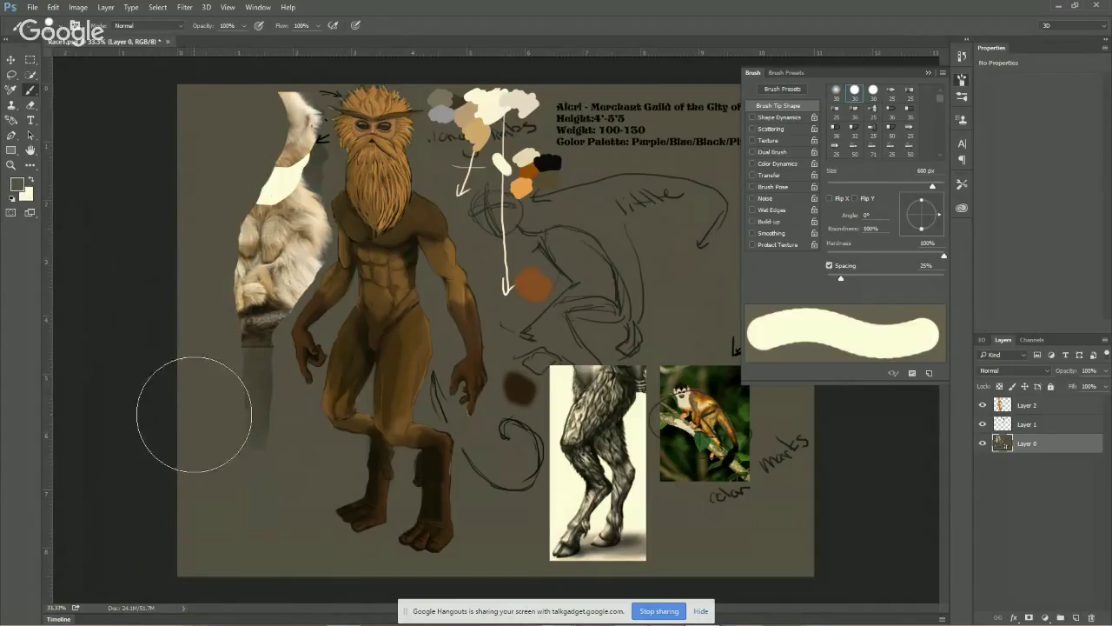
pyautogui.press('[')
pyautogui.press('[')
pyautogui.press('[')
pyautogui.press('[')
pyautogui.moveTo(251, 324); pyautogui.dragTo(248, 409)
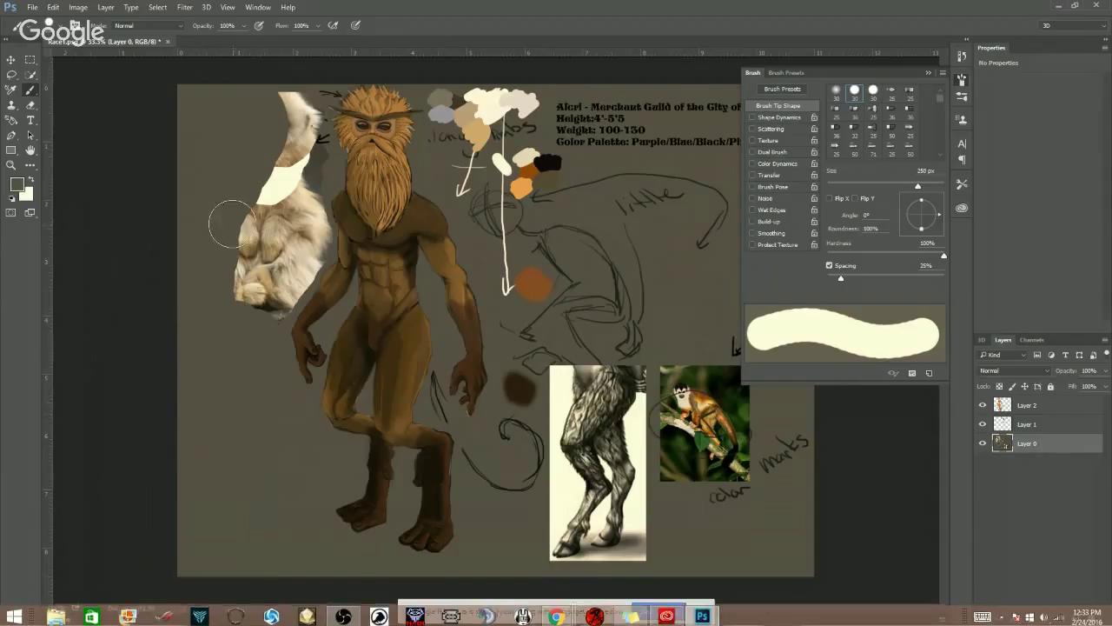
pyautogui.moveTo(230, 217)
pyautogui.mouseDown()
pyautogui.moveTo(257, 286)
pyautogui.moveTo(277, 286)
pyautogui.moveTo(285, 303)
pyautogui.moveTo(321, 236)
pyautogui.moveTo(311, 197)
pyautogui.moveTo(291, 217)
pyautogui.moveTo(288, 254)
pyautogui.moveTo(270, 256)
pyautogui.moveTo(250, 173)
pyautogui.moveTo(273, 164)
pyautogui.moveTo(279, 187)
pyautogui.moveTo(285, 89)
pyautogui.mouseUp()
# Paint out the last scraps of the monkey photo and the arrow beside the creature's head at 125 px and 90 px
pyautogui.press('[')
pyautogui.press('[')
pyautogui.press('[')
pyautogui.press('[')
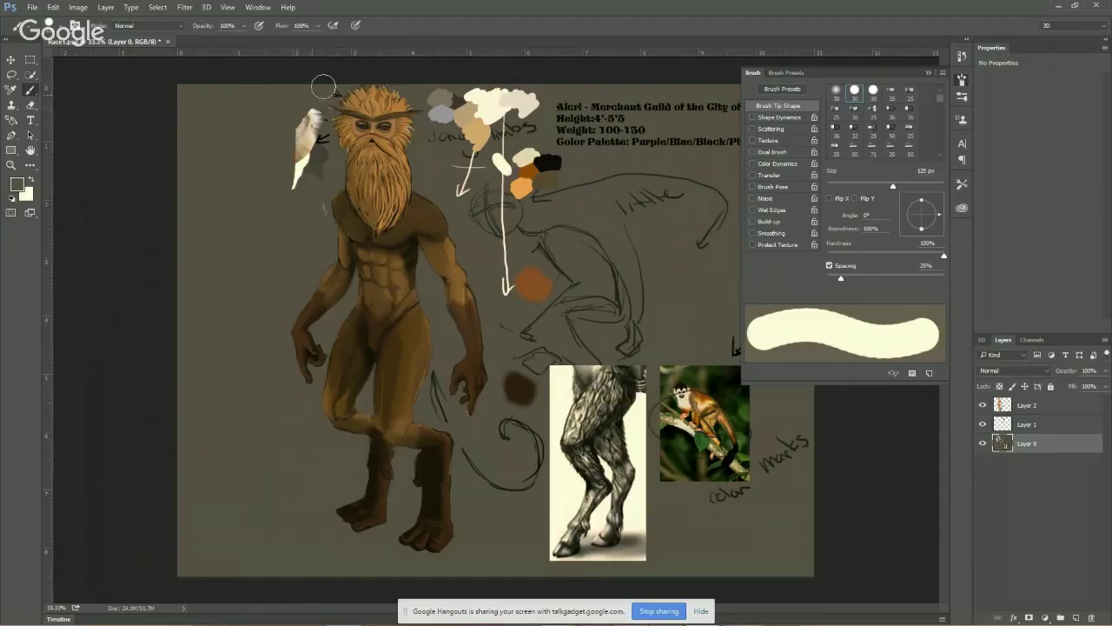
pyautogui.press('[')
pyautogui.press('[')
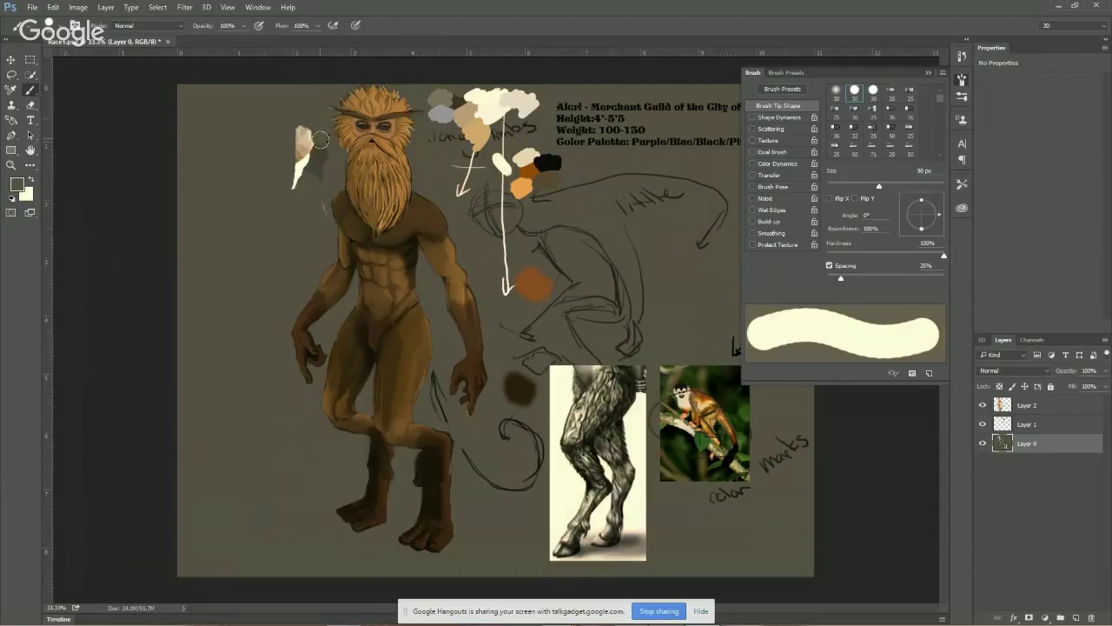
pyautogui.moveTo(320, 161)
pyautogui.mouseDown()
pyautogui.moveTo(291, 165)
pyautogui.moveTo(298, 181)
pyautogui.moveTo(310, 151)
pyautogui.moveTo(319, 217)
pyautogui.moveTo(316, 196)
pyautogui.moveTo(335, 165)
pyautogui.mouseUp()
# Cover the handwriting and white arrows beside the creature's upper body with the brush at 150 px
pyautogui.press(']')
pyautogui.press(']')
pyautogui.press(']')
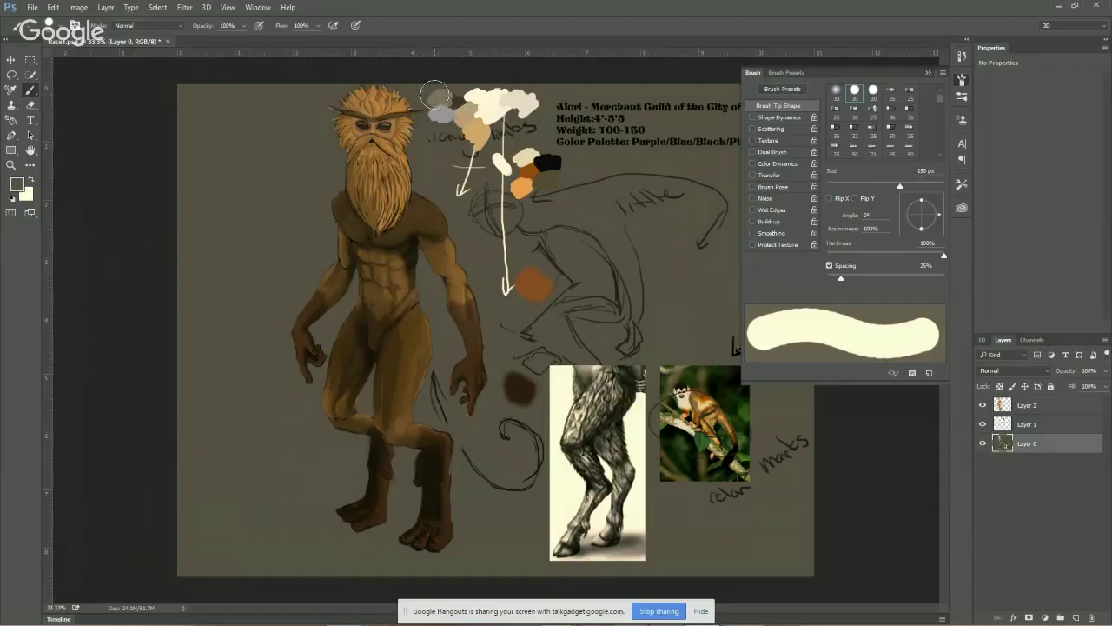
pyautogui.moveTo(459, 139)
pyautogui.mouseDown()
pyautogui.moveTo(459, 186)
pyautogui.moveTo(481, 174)
pyautogui.moveTo(495, 219)
pyautogui.moveTo(483, 214)
pyautogui.moveTo(516, 292)
pyautogui.mouseUp()
# Paint out the sketch strokes between the thigh and hand and the leftover handwriting near the colour swatches with an 80 px brush
pyautogui.press('[')
pyautogui.press('[')
pyautogui.press('[')
pyautogui.press('[')
pyautogui.press('[')
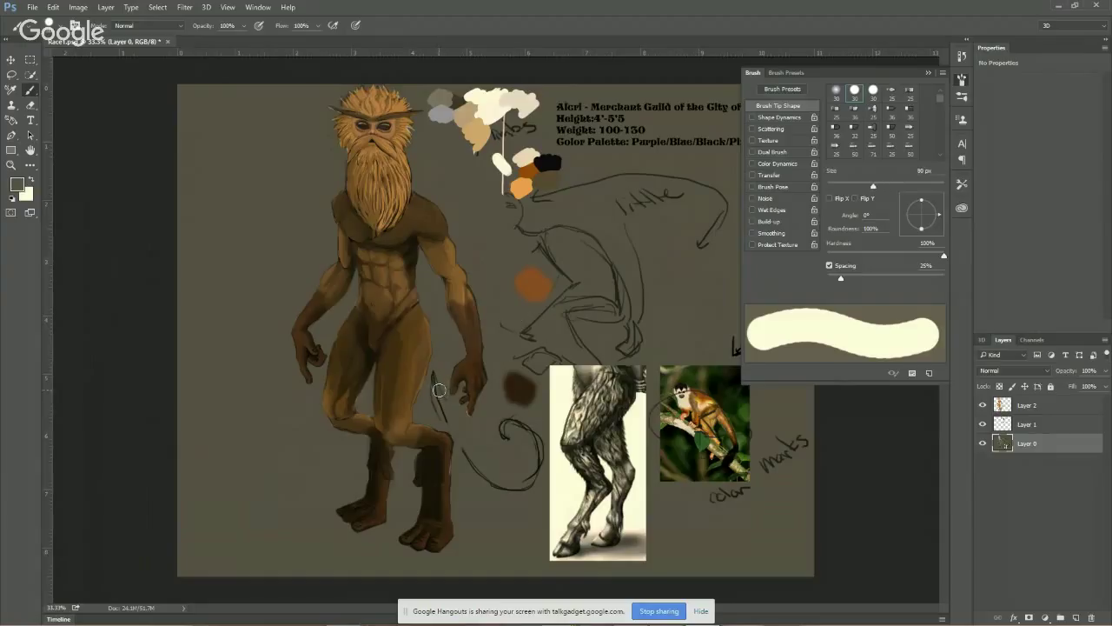
pyautogui.moveTo(437, 375)
pyautogui.mouseDown()
pyautogui.moveTo(498, 490)
pyautogui.moveTo(535, 490)
pyautogui.moveTo(535, 438)
pyautogui.moveTo(513, 431)
pyautogui.moveTo(542, 393)
pyautogui.moveTo(508, 379)
pyautogui.moveTo(532, 362)
pyautogui.moveTo(519, 401)
pyautogui.moveTo(553, 344)
pyautogui.moveTo(572, 373)
pyautogui.moveTo(602, 343)
pyautogui.moveTo(616, 461)
pyautogui.moveTo(644, 532)
pyautogui.moveTo(628, 534)
pyautogui.moveTo(615, 491)
pyautogui.moveTo(564, 439)
pyautogui.moveTo(549, 465)
pyautogui.moveTo(552, 523)
pyautogui.moveTo(565, 571)
pyautogui.moveTo(581, 578)
pyautogui.moveTo(697, 355)
pyautogui.moveTo(659, 409)
pyautogui.moveTo(678, 481)
pyautogui.moveTo(716, 496)
pyautogui.moveTo(754, 436)
pyautogui.moveTo(793, 413)
pyautogui.moveTo(808, 422)
pyautogui.moveTo(797, 447)
pyautogui.moveTo(728, 207)
pyautogui.moveTo(581, 197)
pyautogui.moveTo(579, 279)
pyautogui.moveTo(580, 223)
pyautogui.moveTo(690, 185)
pyautogui.moveTo(674, 181)
pyautogui.moveTo(669, 202)
pyautogui.moveTo(557, 283)
pyautogui.moveTo(543, 315)
pyautogui.moveTo(513, 335)
pyautogui.moveTo(626, 264)
pyautogui.moveTo(629, 280)
pyautogui.moveTo(590, 331)
pyautogui.moveTo(562, 263)
pyautogui.moveTo(521, 224)
pyautogui.moveTo(499, 160)
pyautogui.moveTo(521, 137)
pyautogui.mouseUp()
# Paint over the remaining sketches, notes and reference photos with the brush enlarged to 175 px, keeping the swatches and title text
pyautogui.press(']')
pyautogui.press(']')
pyautogui.press(']')
pyautogui.press(']')
pyautogui.press(']')
pyautogui.press(']')
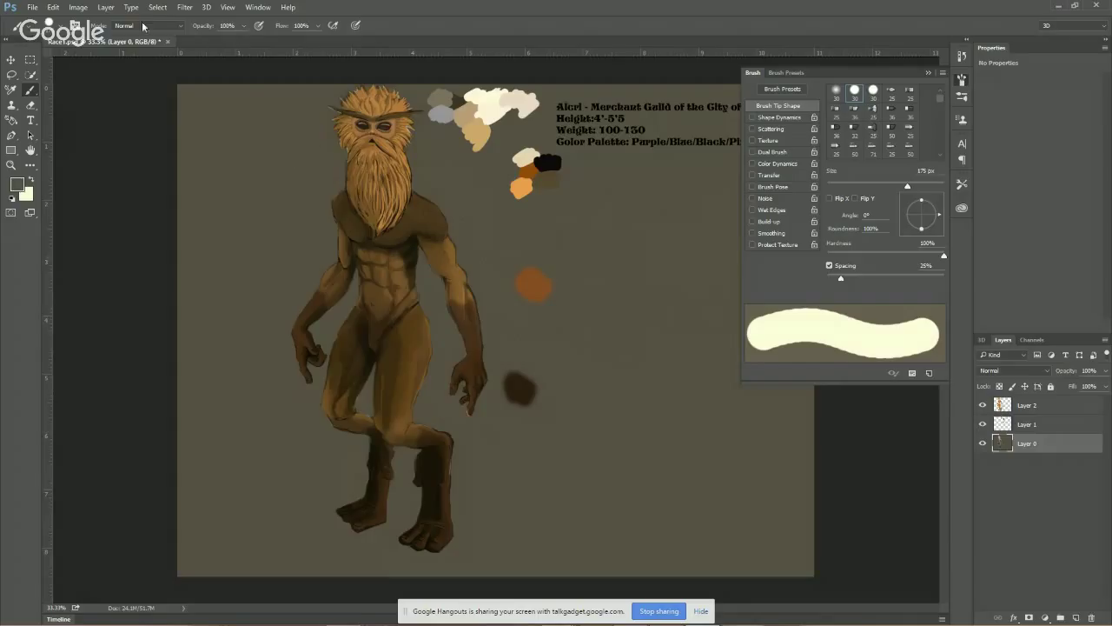
# Flatten the image and outline the whole creature with a freehand lasso selection
pyautogui.click(105, 7)
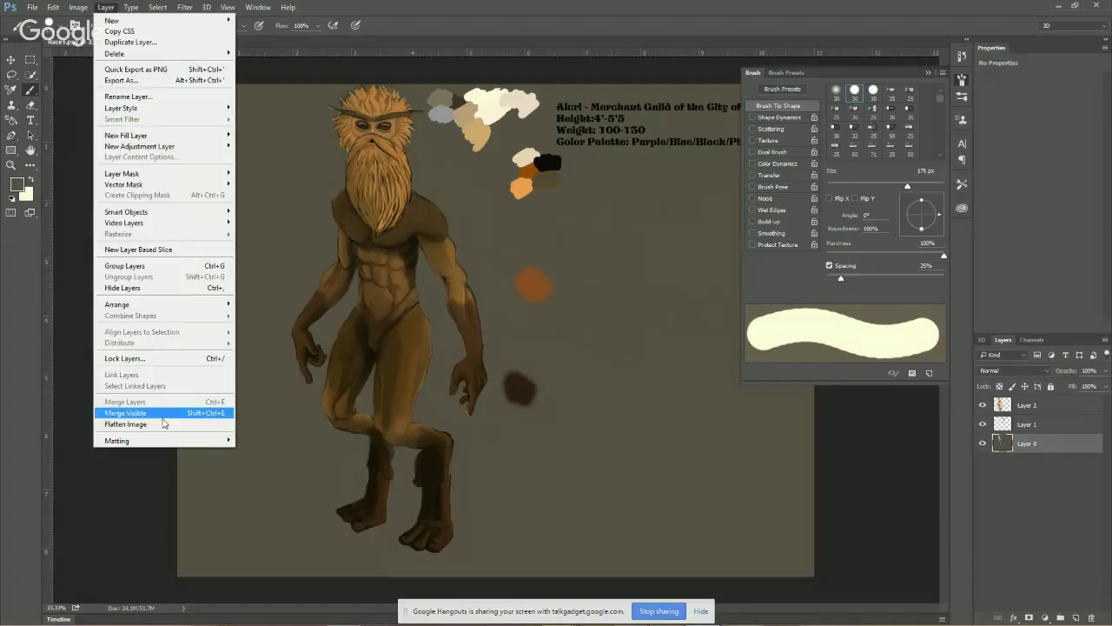
pyautogui.click(165, 422)
pyautogui.click(12, 75)
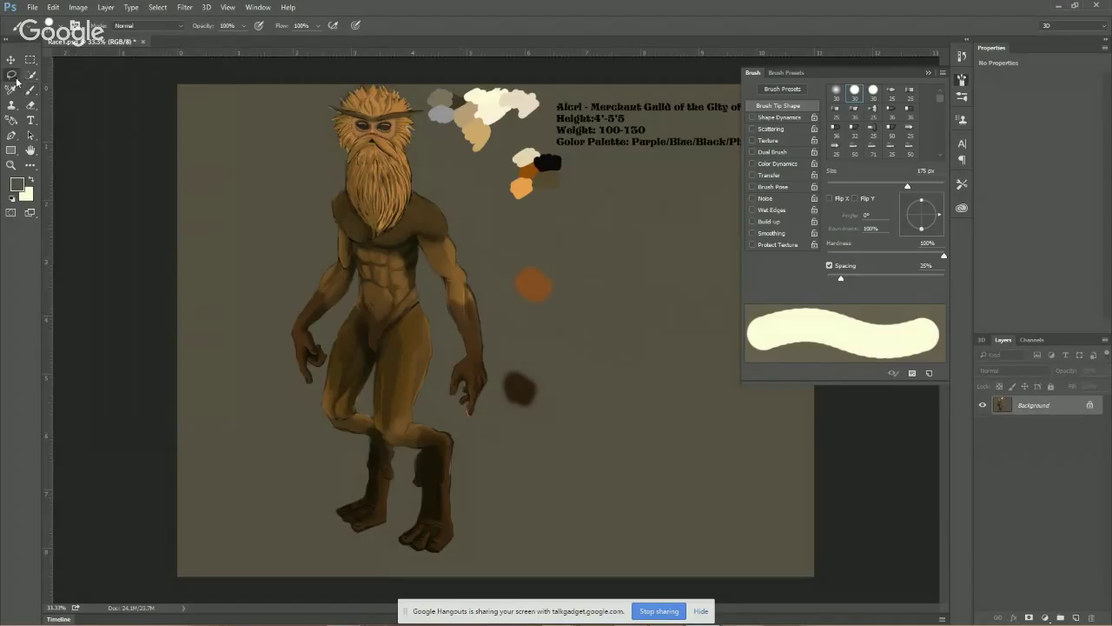
pyautogui.moveTo(315, 87)
pyautogui.mouseDown()
pyautogui.moveTo(333, 164)
pyautogui.moveTo(307, 183)
pyautogui.moveTo(296, 259)
pyautogui.moveTo(231, 326)
pyautogui.moveTo(308, 407)
pyautogui.moveTo(335, 470)
pyautogui.moveTo(301, 499)
pyautogui.moveTo(317, 542)
pyautogui.moveTo(358, 571)
pyautogui.moveTo(455, 585)
pyautogui.moveTo(506, 532)
pyautogui.moveTo(480, 443)
pyautogui.moveTo(506, 305)
pyautogui.moveTo(415, 96)
pyautogui.moveTo(369, 73)
pyautogui.moveTo(295, 86)
pyautogui.mouseUp()
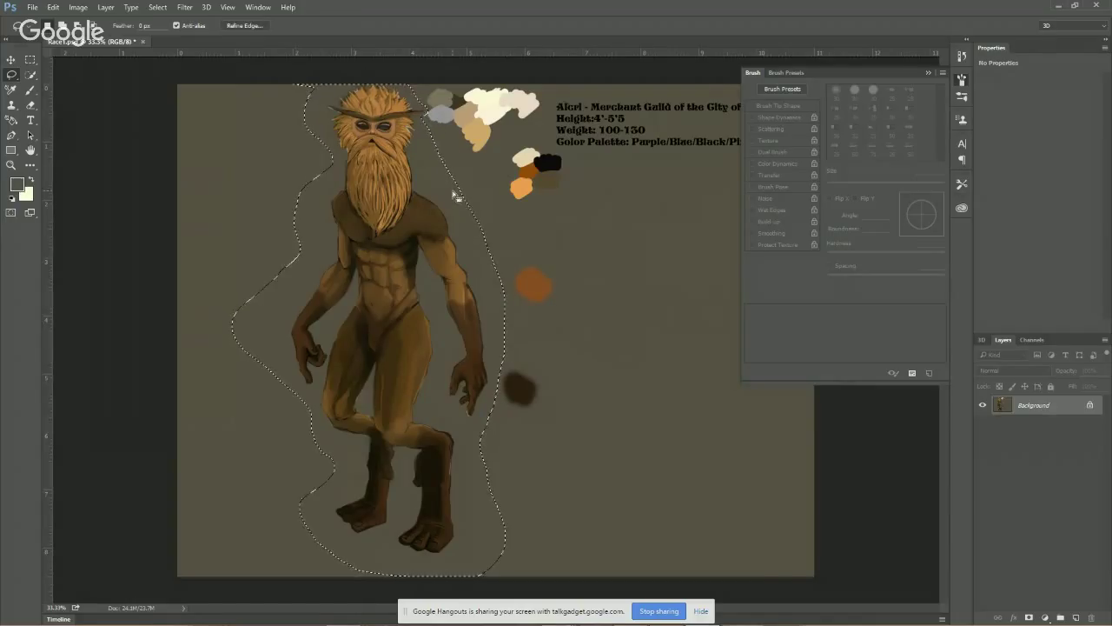
# Cut out the selected creature, paste it as two new layers and position the two copies side by side
pyautogui.hotkey('ctrl', 'BackSpace')
pyautogui.hotkey('ctrl', 'd')
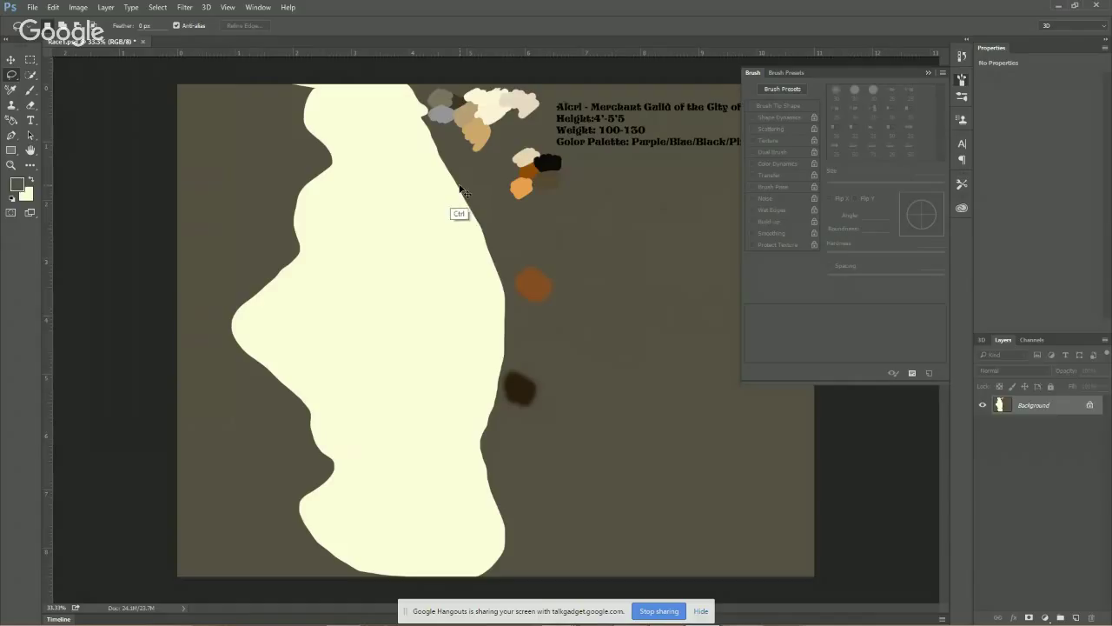
pyautogui.hotkey('ctrl', 'v')
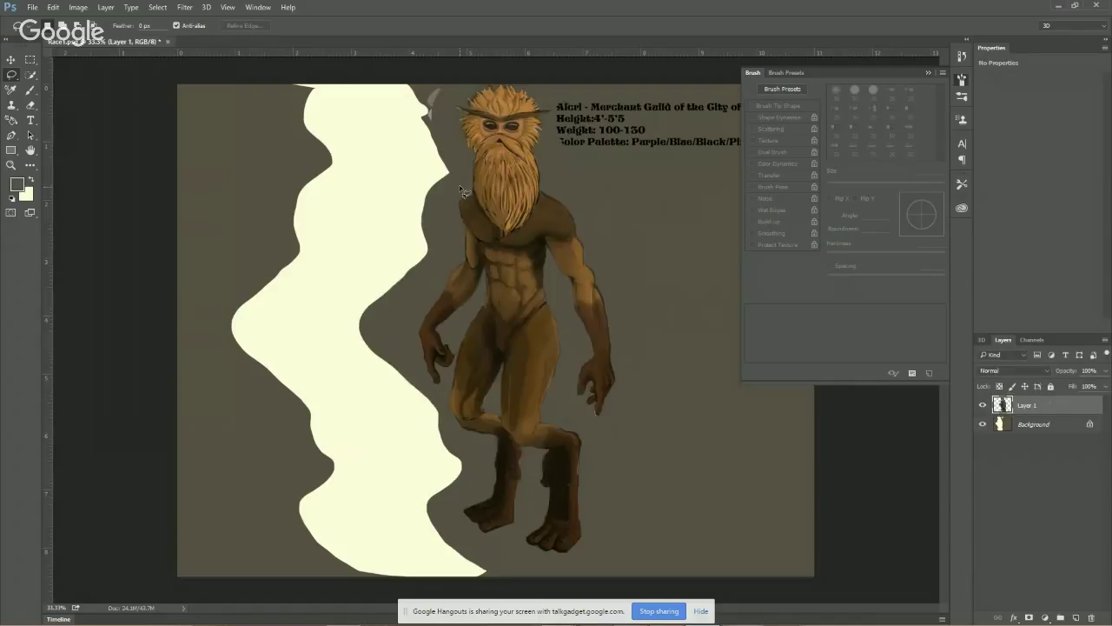
pyautogui.click(11, 60)
pyautogui.moveTo(526, 261); pyautogui.dragTo(479, 289)
# Erase the part of Layer 2 that covers the first creature's forearm and hand with the eraser at 70 px
pyautogui.click(31, 104)
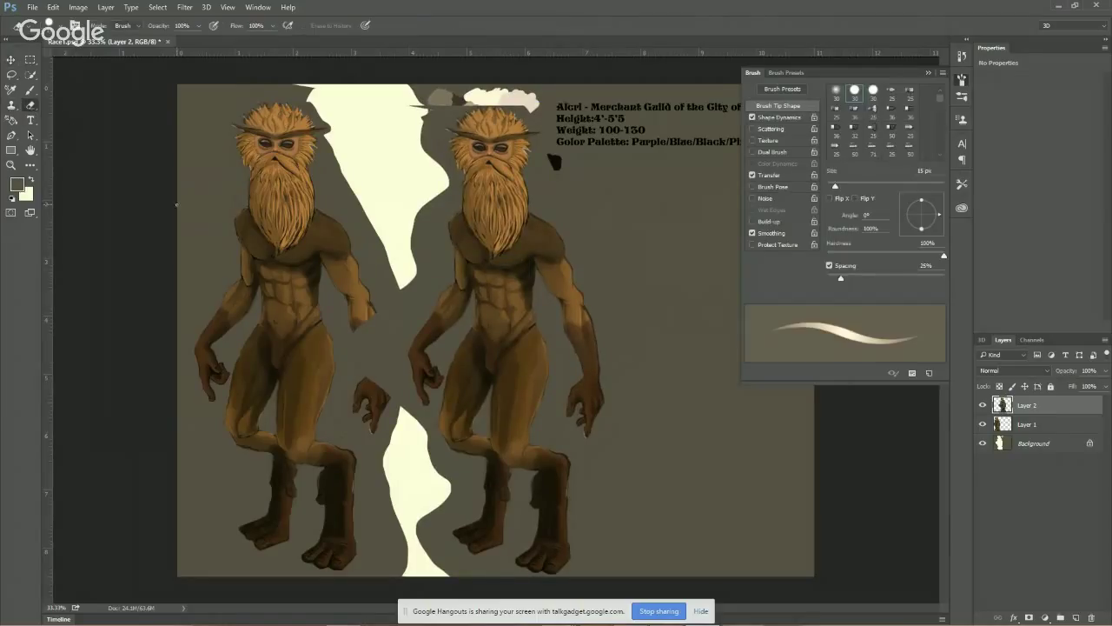
pyautogui.press(']')
pyautogui.press(']')
pyautogui.press(']')
pyautogui.press(']')
pyautogui.press(']')
pyautogui.press(']')
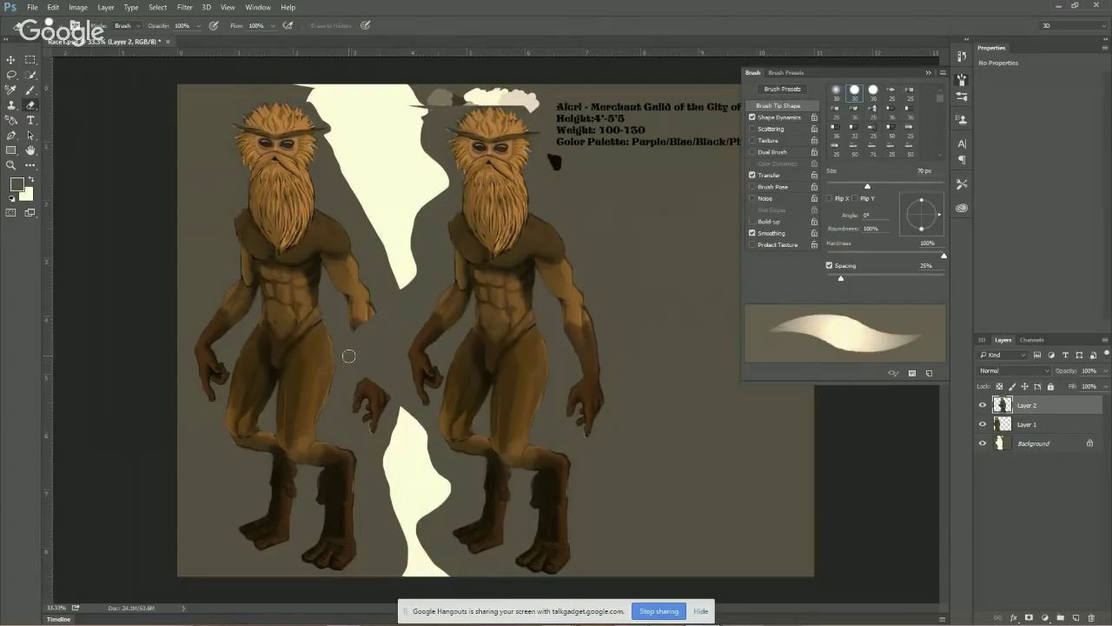
pyautogui.moveTo(373, 343)
pyautogui.mouseDown()
pyautogui.moveTo(384, 385)
pyautogui.moveTo(376, 316)
pyautogui.moveTo(393, 398)
pyautogui.moveTo(384, 419)
pyautogui.moveTo(356, 420)
pyautogui.mouseUp()
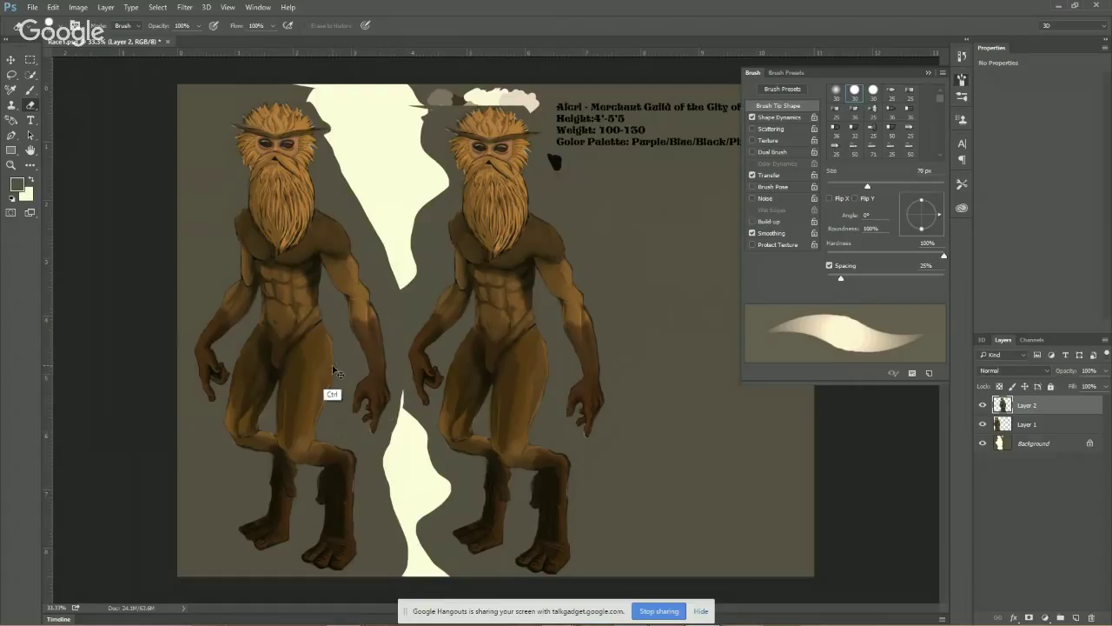
# Paste a third copy of the creature and move it level with the others, beyond the second copy
pyautogui.hotkey('ctrl', 'v')
pyautogui.press('v')
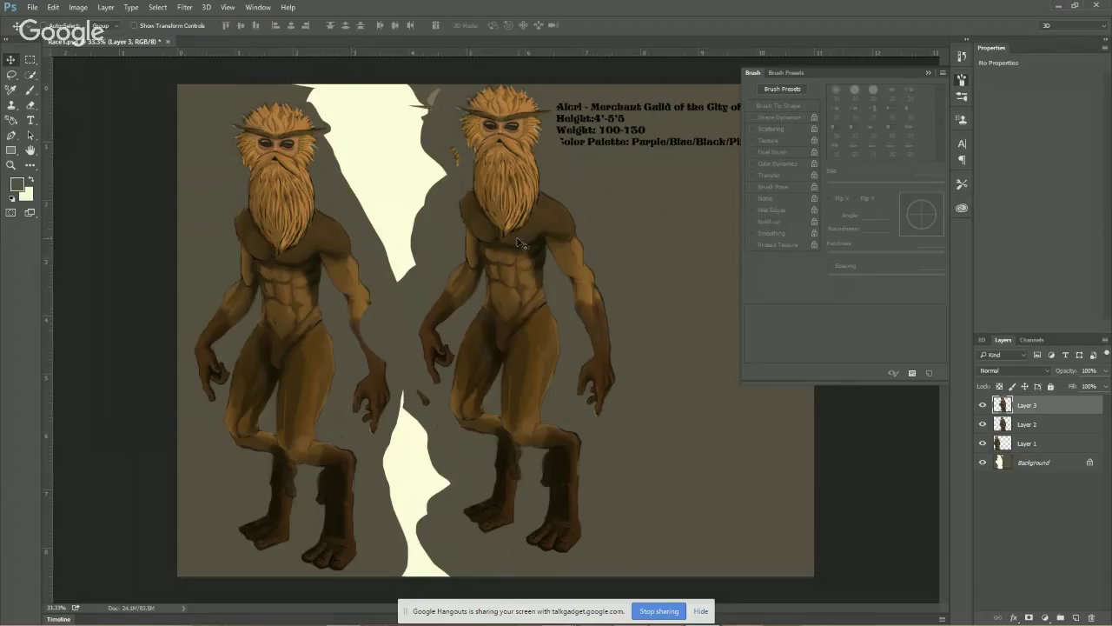
pyautogui.moveTo(499, 233); pyautogui.dragTo(688, 254)
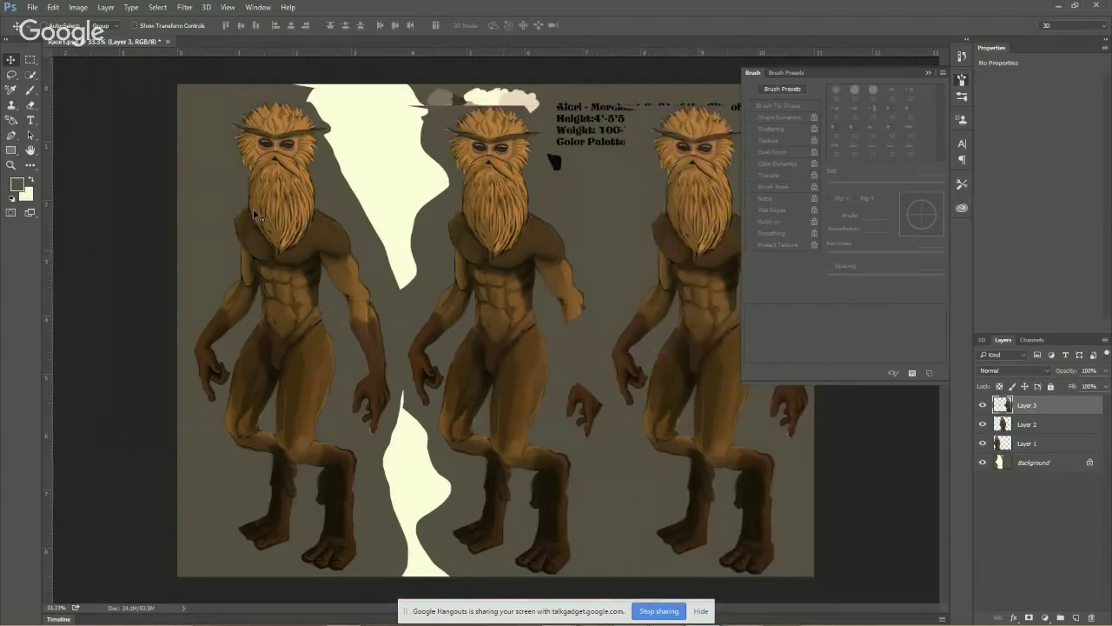
# Erase the part of Layer 3 covering the second creature's forearm and hand at 70 px, and collapse the brush settings
pyautogui.click(30, 106)
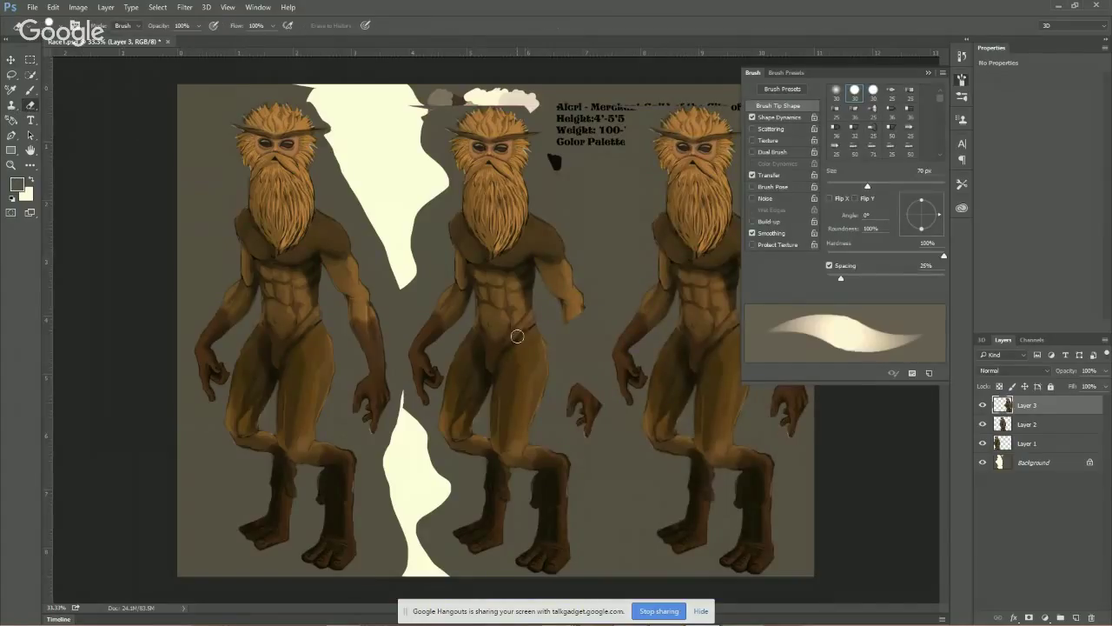
pyautogui.moveTo(576, 305)
pyautogui.mouseDown()
pyautogui.moveTo(585, 370)
pyautogui.moveTo(589, 331)
pyautogui.moveTo(597, 407)
pyautogui.mouseUp()
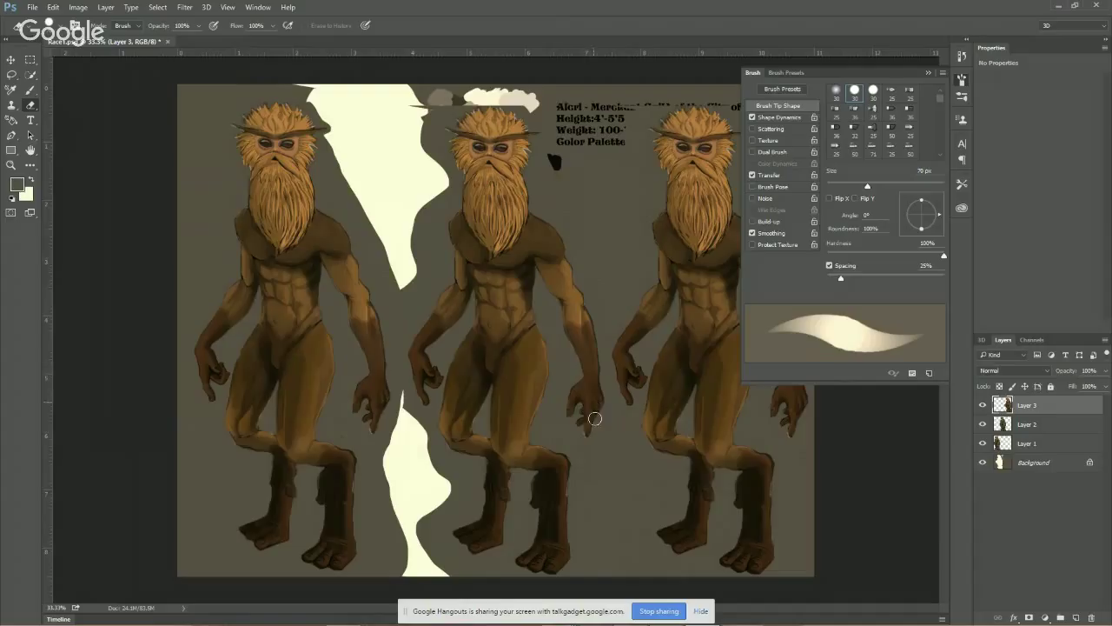
pyautogui.click(941, 73)
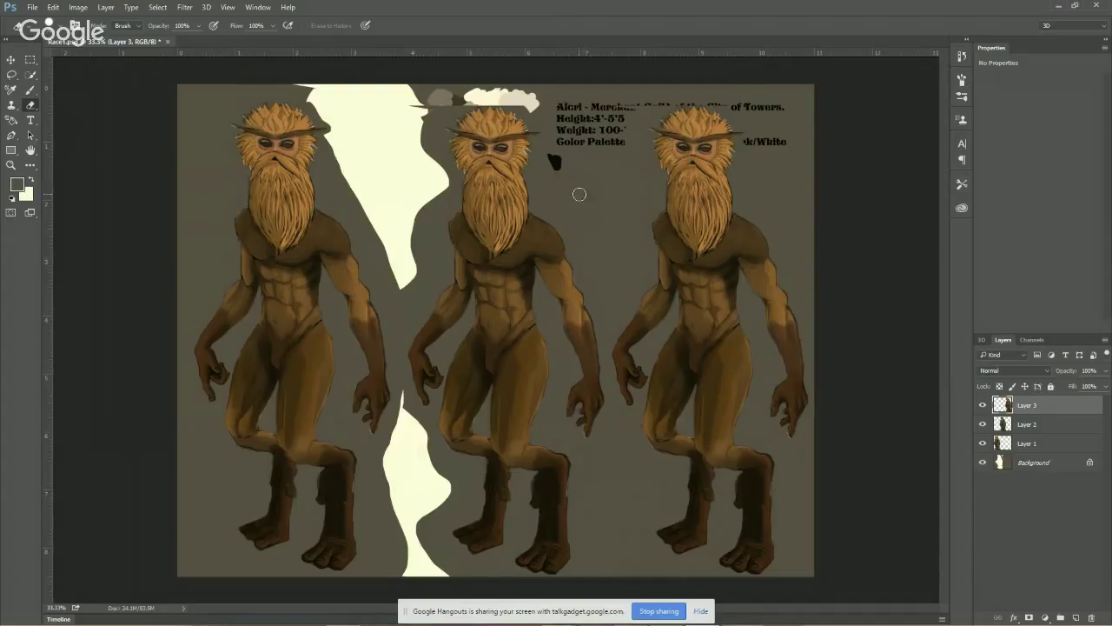
# Link Layer 1, Layer 2 and Layer 3 and shift the three creatures slightly up and to the left together
pyautogui.keyDown('shift'); pyautogui.click(1050, 443); pyautogui.keyUp('shift')
pyautogui.rightClick(1067, 422)
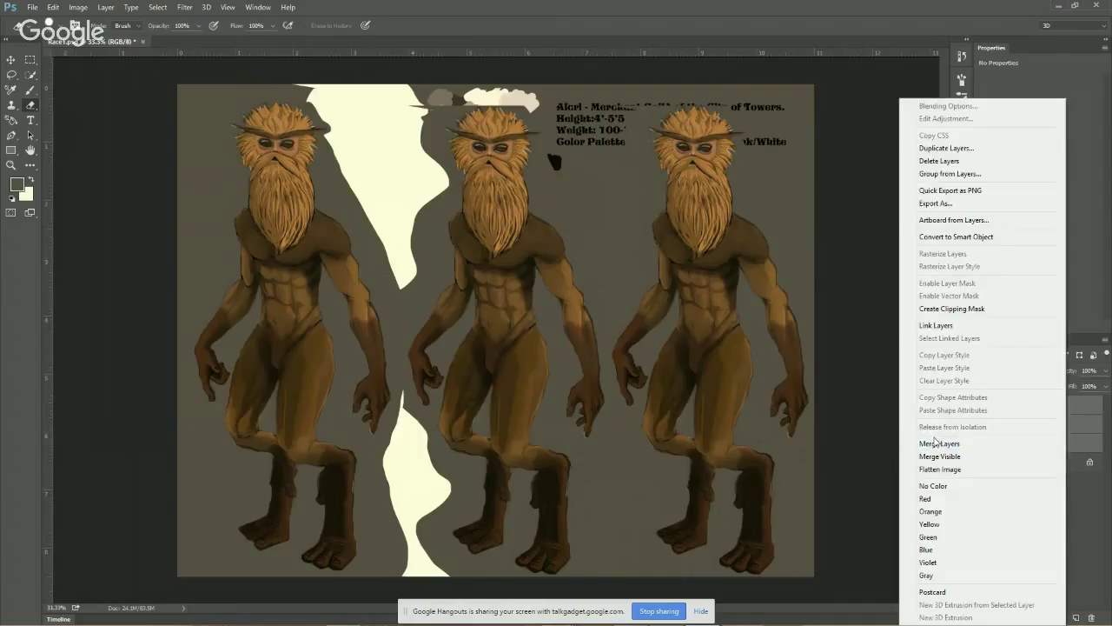
pyautogui.click(937, 325)
pyautogui.click(11, 61)
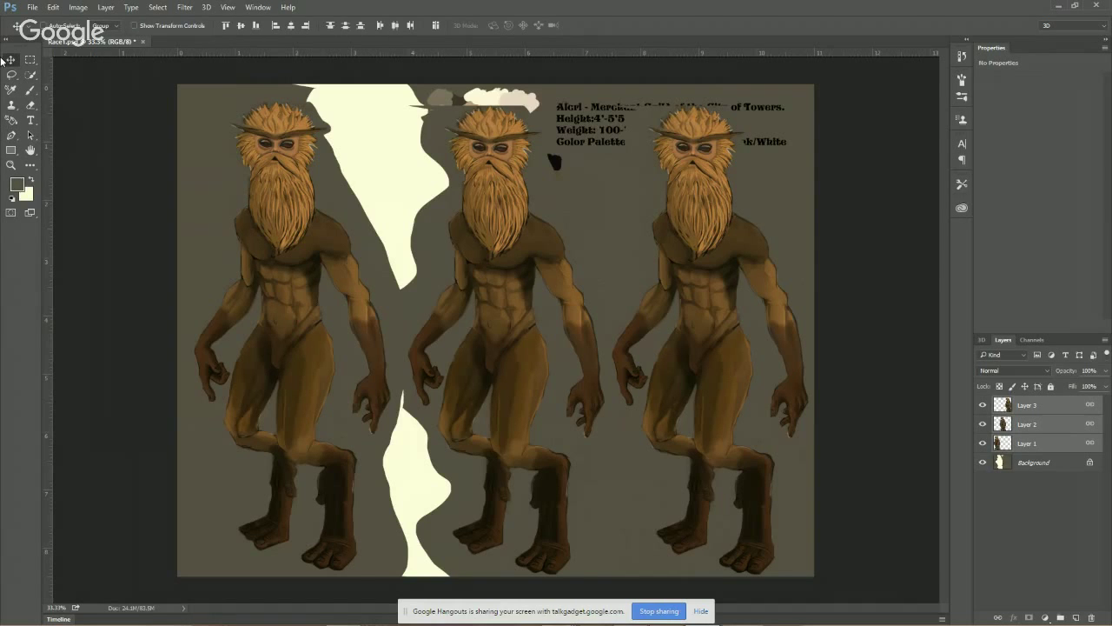
pyautogui.moveTo(486, 257)
pyautogui.mouseDown()
pyautogui.moveTo(455, 252)
pyautogui.moveTo(480, 258)
pyautogui.mouseUp()
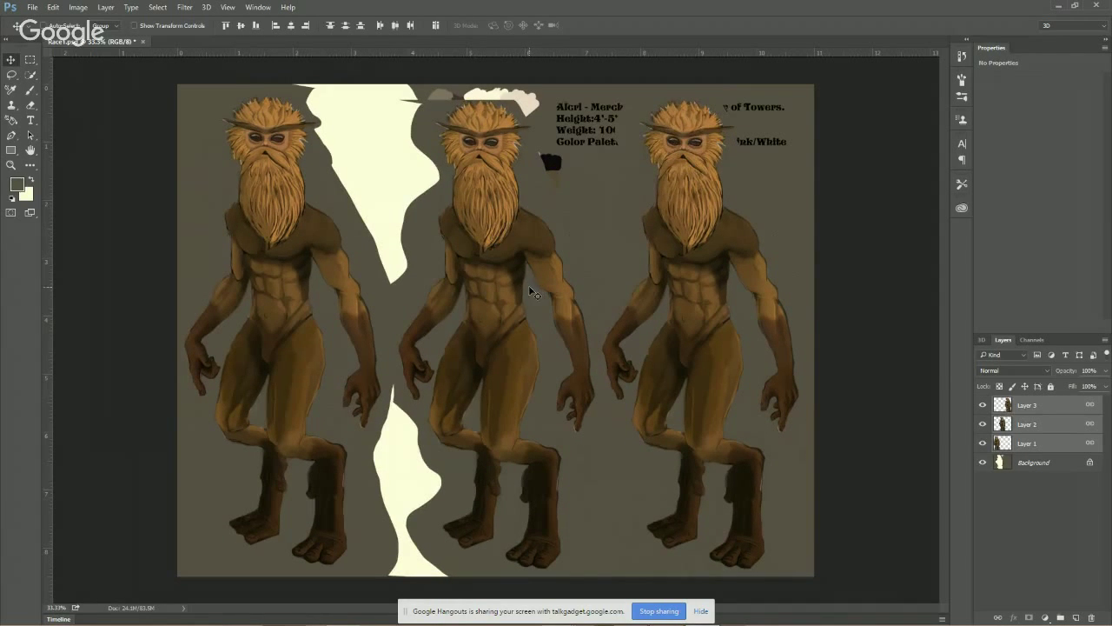
# Convert the Background into Layer 0 and paint out the cream shapes, leftover marks and text behind the creatures with the background colour
pyautogui.doubleClick(1043, 462)
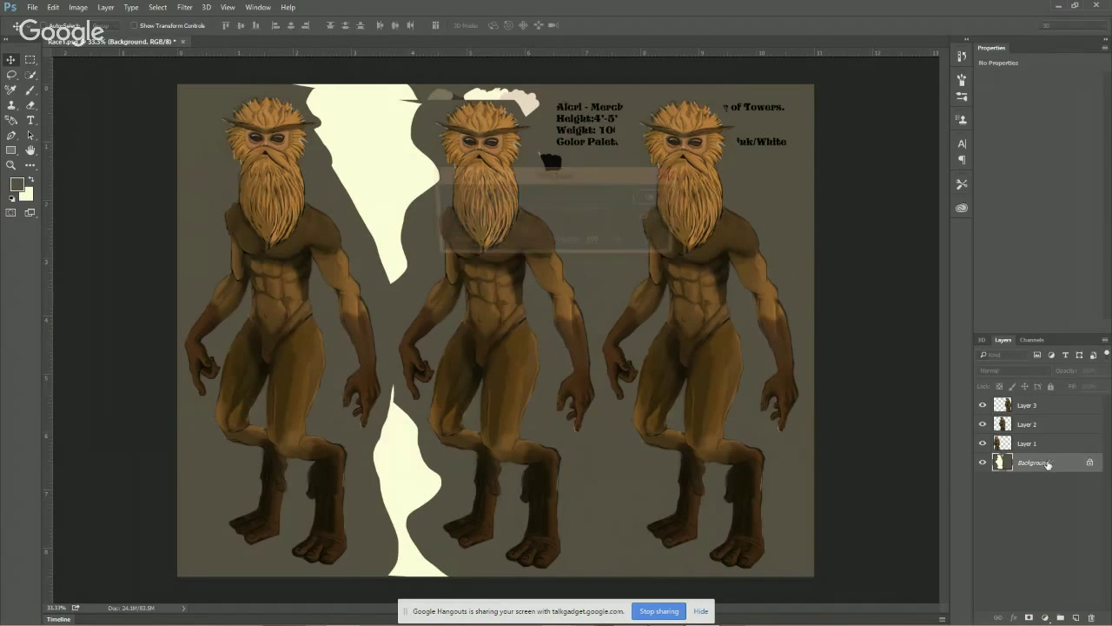
pyautogui.click(655, 197)
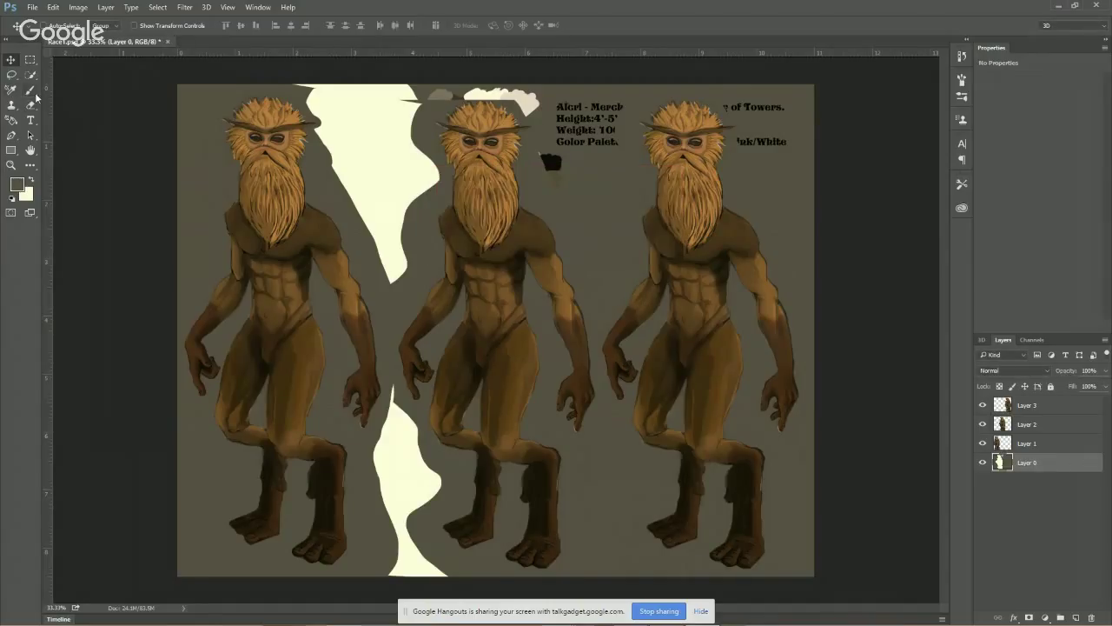
pyautogui.click(33, 92)
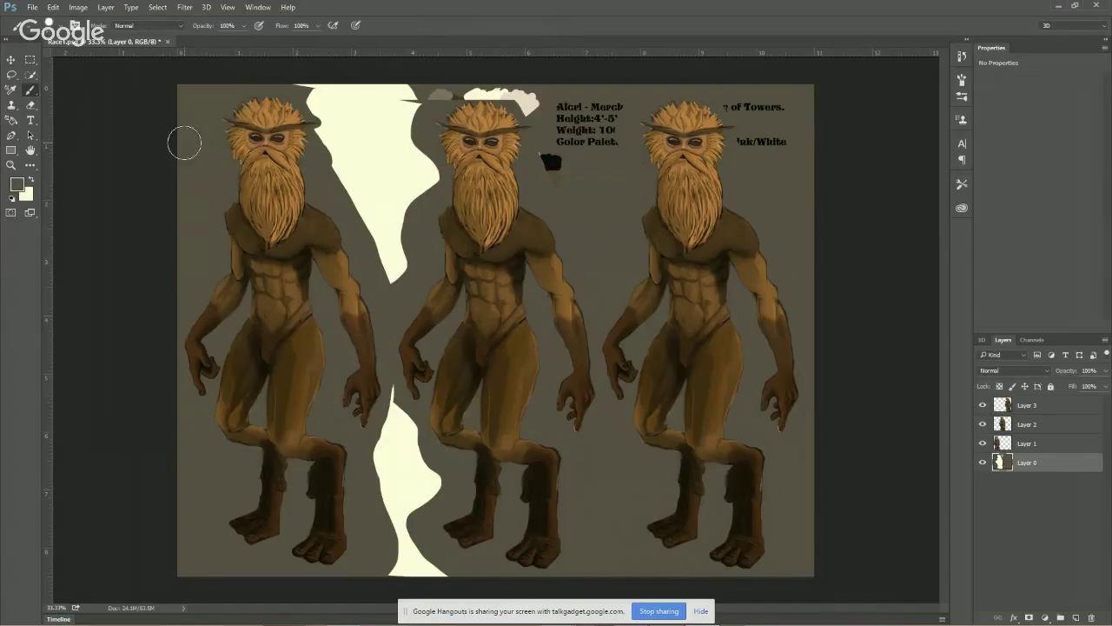
pyautogui.press(']')
pyautogui.press(']')
pyautogui.press(']')
pyautogui.press(']')
pyautogui.press(']')
pyautogui.press(']')
pyautogui.moveTo(408, 130)
pyautogui.mouseDown()
pyautogui.moveTo(451, 135)
pyautogui.moveTo(336, 154)
pyautogui.moveTo(368, 284)
pyautogui.moveTo(456, 397)
pyautogui.moveTo(461, 483)
pyautogui.mouseUp()
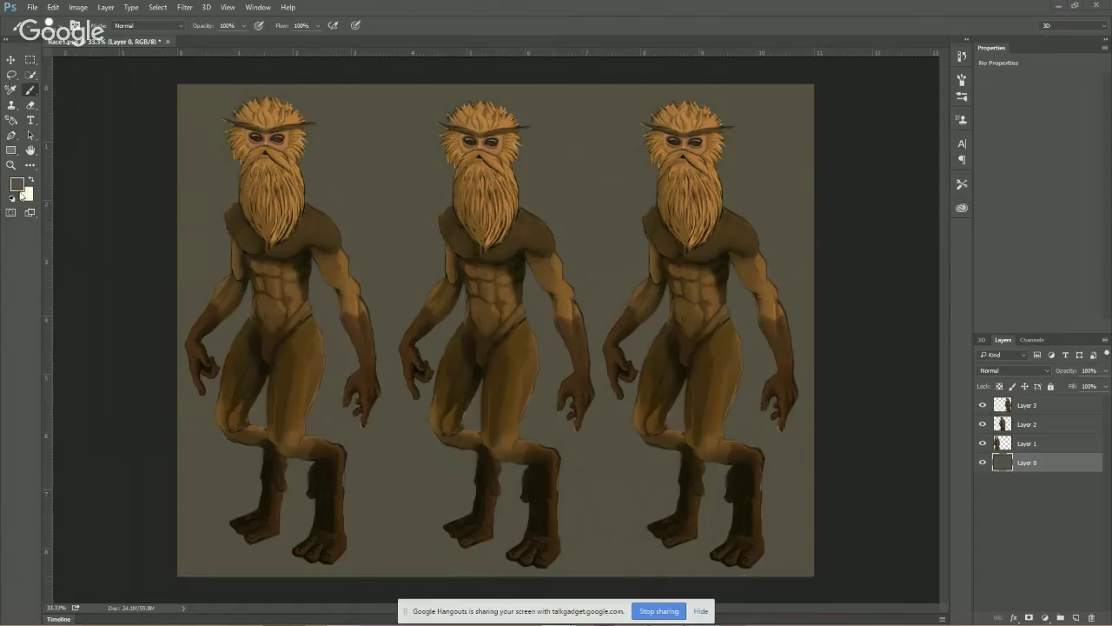
# Set the foreground colour to black and add a new layer above Layer 3
pyautogui.click(13, 203)
pyautogui.click(1076, 617)
pyautogui.moveTo(1072, 460); pyautogui.dragTo(1077, 401)
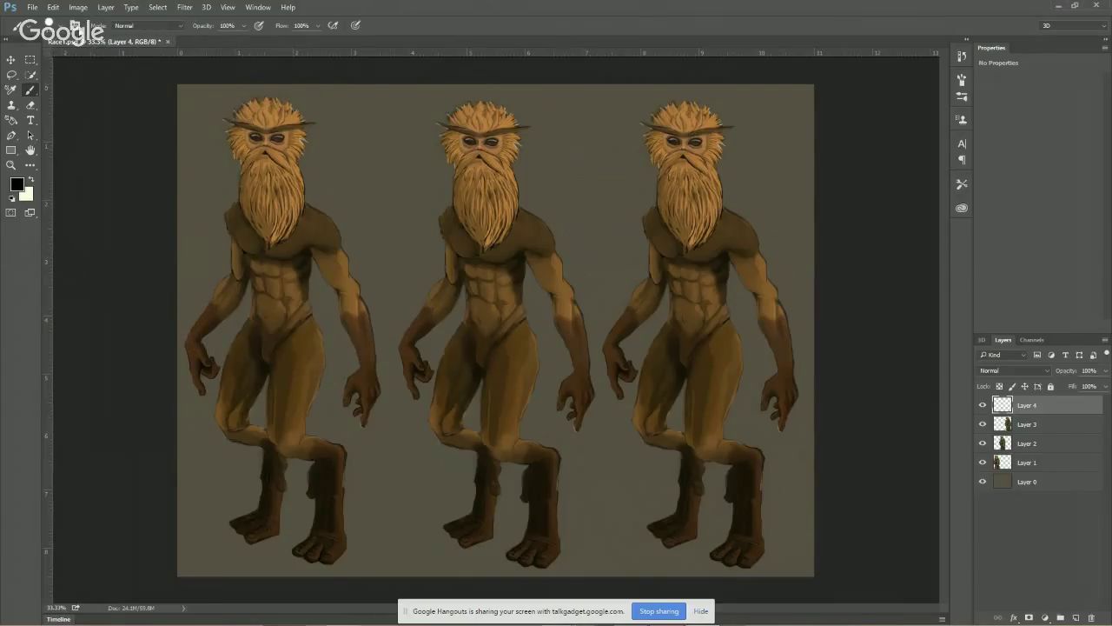
# Enable Shape Dynamics and Transfer for the brush, with Pen Pressure controlling the size
pyautogui.click(76, 27)
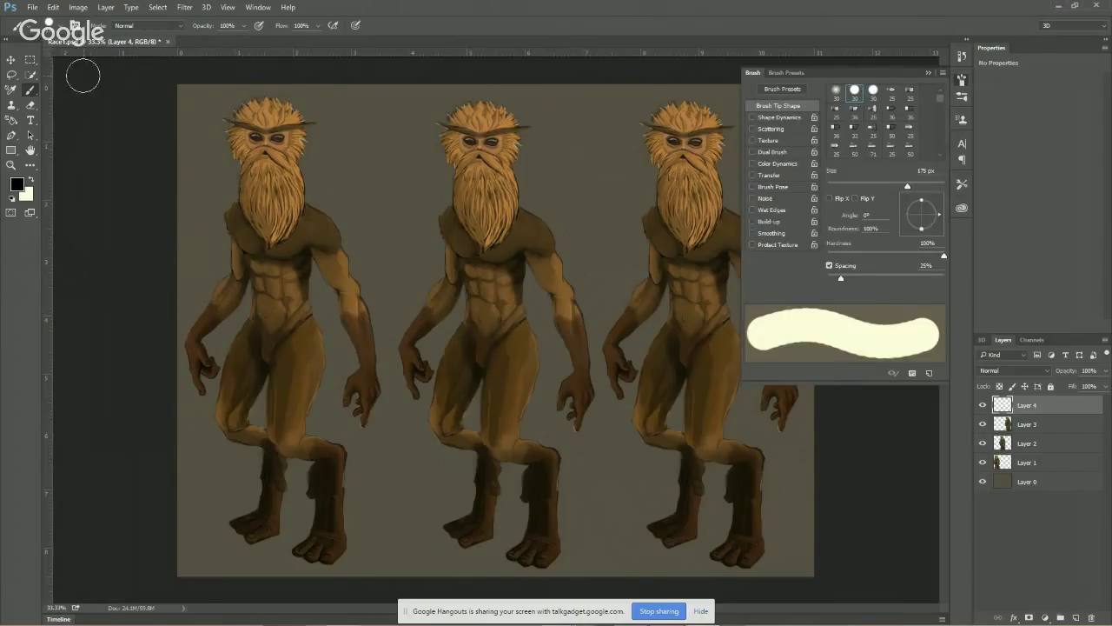
pyautogui.click(770, 118)
pyautogui.click(753, 176)
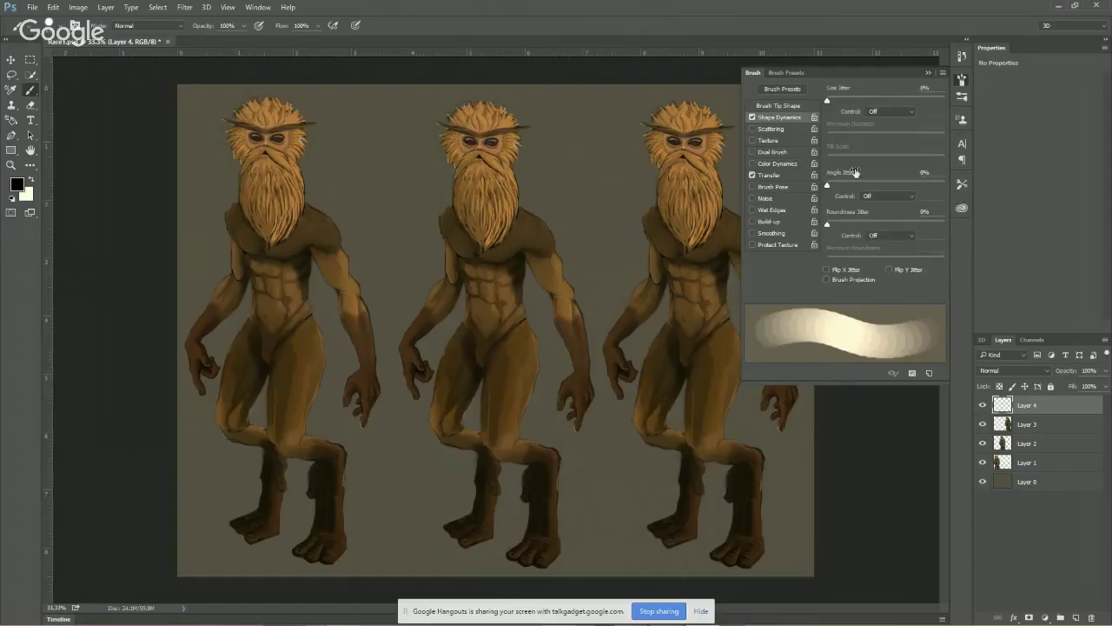
pyautogui.click(793, 170)
pyautogui.click(791, 119)
pyautogui.click(890, 111)
pyautogui.click(884, 136)
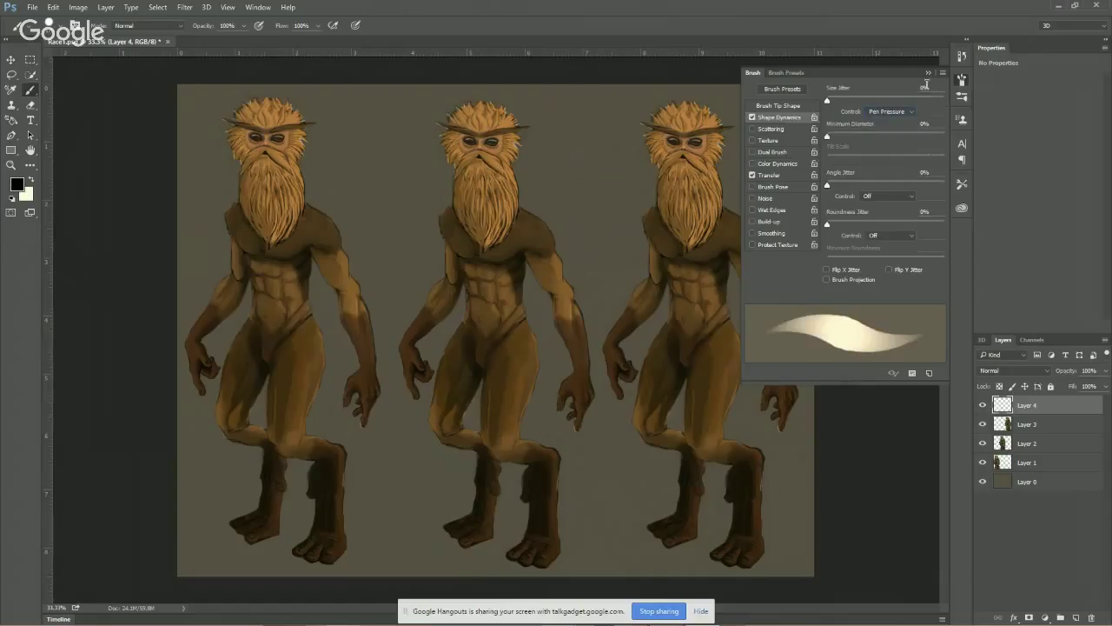
pyautogui.click(881, 87)
pyautogui.click(56, 28)
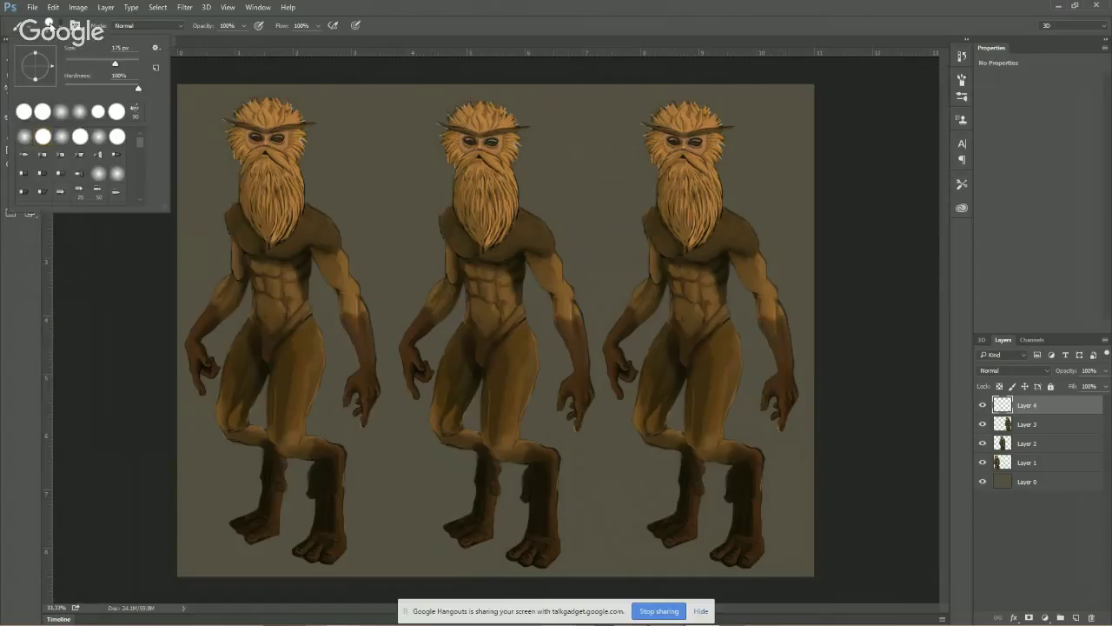
pyautogui.click(111, 261)
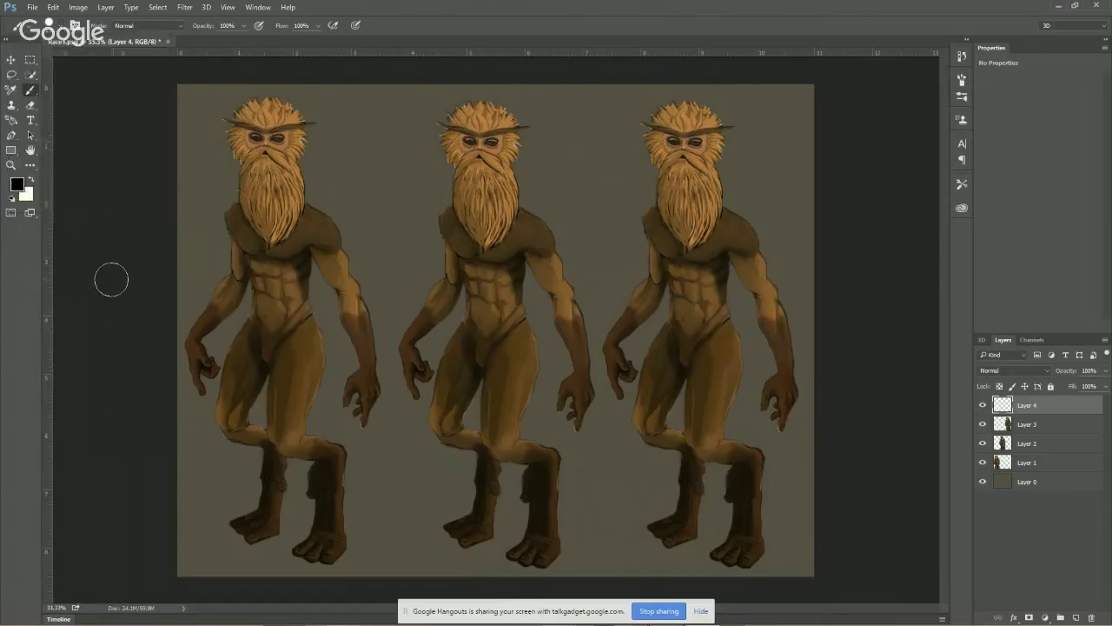
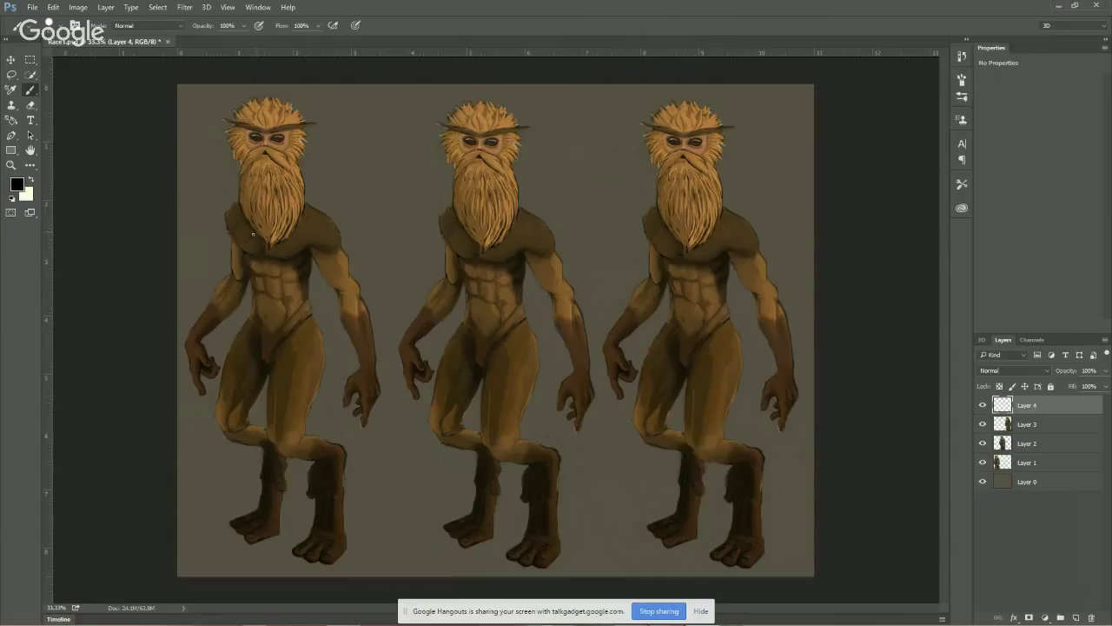
# Sketch a wrapped tunic with a shoulder piece and diagonal chest folds over the first creature's torso
pyautogui.moveTo(247, 282); pyautogui.dragTo(247, 322)
pyautogui.moveTo(250, 240); pyautogui.dragTo(237, 267)
pyautogui.moveTo(302, 218)
pyautogui.mouseDown()
pyautogui.moveTo(297, 241)
pyautogui.moveTo(332, 221)
pyautogui.moveTo(346, 227)
pyautogui.mouseUp()
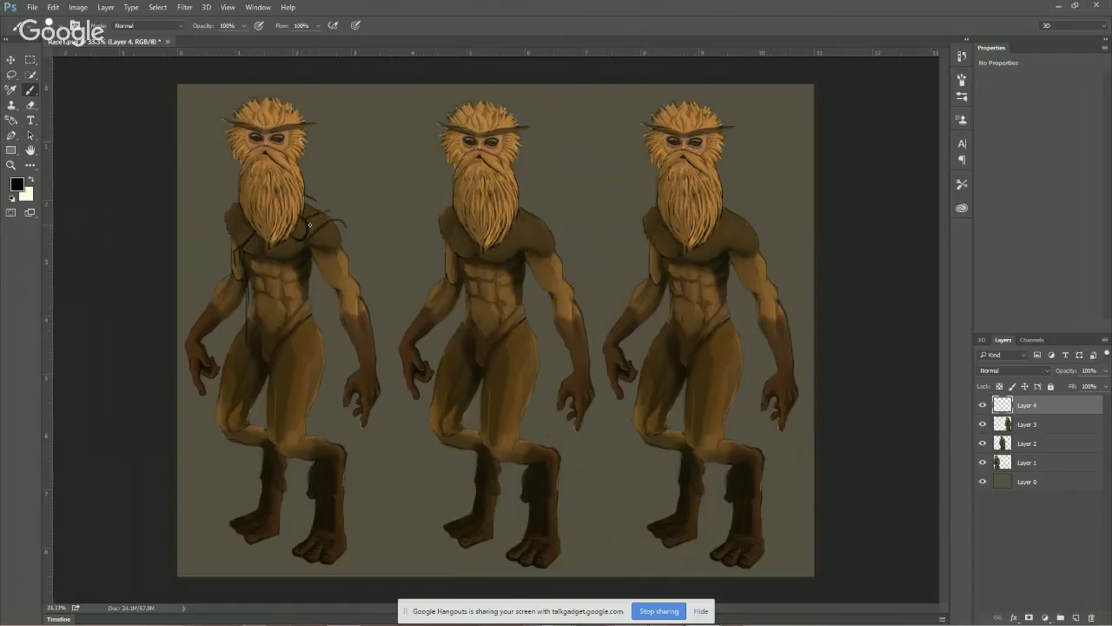
pyautogui.moveTo(307, 198); pyautogui.dragTo(340, 233)
pyautogui.moveTo(287, 263); pyautogui.dragTo(260, 289)
pyautogui.moveTo(312, 257)
pyautogui.mouseDown()
pyautogui.moveTo(297, 304)
pyautogui.moveTo(249, 307)
pyautogui.moveTo(238, 250)
pyautogui.moveTo(249, 298)
pyautogui.moveTo(247, 240)
pyautogui.moveTo(243, 304)
pyautogui.moveTo(302, 318)
pyautogui.moveTo(290, 302)
pyautogui.moveTo(287, 314)
pyautogui.moveTo(309, 315)
pyautogui.moveTo(312, 302)
pyautogui.moveTo(310, 314)
pyautogui.moveTo(251, 327)
pyautogui.moveTo(248, 311)
pyautogui.moveTo(274, 332)
pyautogui.moveTo(316, 316)
pyautogui.moveTo(281, 327)
pyautogui.mouseUp()
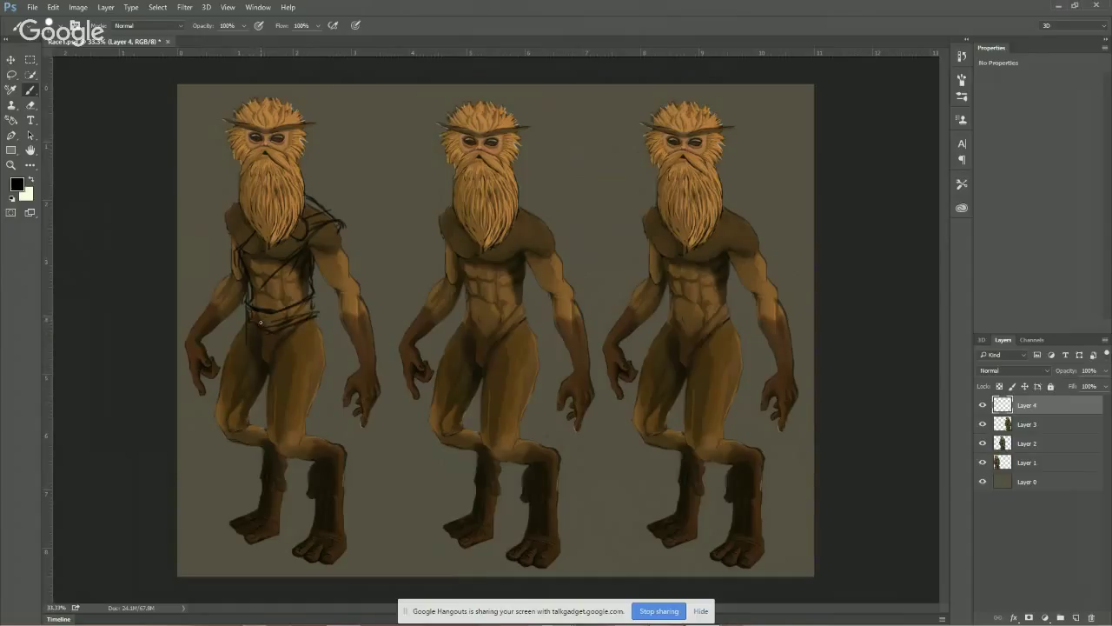
# Sketch a waistband and loose folded shorts ending above the knees on the first creature
pyautogui.moveTo(260, 384); pyautogui.dragTo(268, 429)
pyautogui.moveTo(284, 323); pyautogui.dragTo(273, 361)
pyautogui.moveTo(285, 309); pyautogui.dragTo(252, 322)
pyautogui.moveTo(290, 324); pyautogui.dragTo(321, 329)
pyautogui.moveTo(271, 372)
pyautogui.mouseDown()
pyautogui.moveTo(301, 383)
pyautogui.moveTo(310, 402)
pyautogui.moveTo(314, 391)
pyautogui.mouseUp()
pyautogui.moveTo(292, 346)
pyautogui.mouseDown()
pyautogui.moveTo(320, 326)
pyautogui.moveTo(310, 397)
pyautogui.moveTo(266, 379)
pyautogui.moveTo(310, 409)
pyautogui.mouseUp()
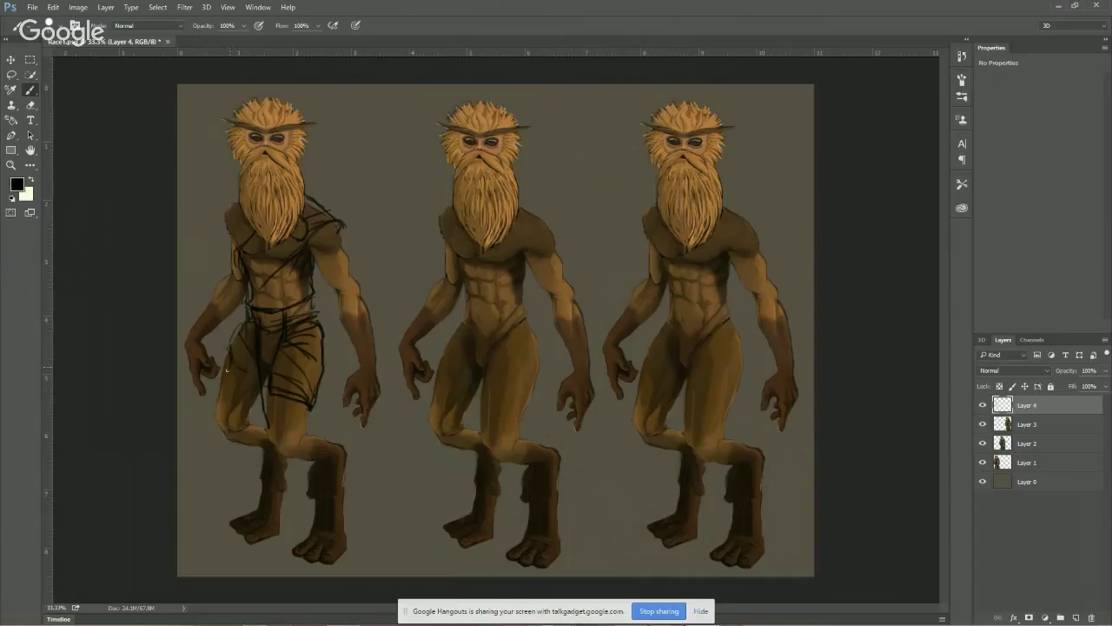
pyautogui.moveTo(227, 369)
pyautogui.mouseDown()
pyautogui.moveTo(219, 387)
pyautogui.moveTo(251, 401)
pyautogui.moveTo(255, 377)
pyautogui.mouseUp()
pyautogui.moveTo(242, 318)
pyautogui.mouseDown()
pyautogui.moveTo(220, 386)
pyautogui.moveTo(258, 400)
pyautogui.mouseUp()
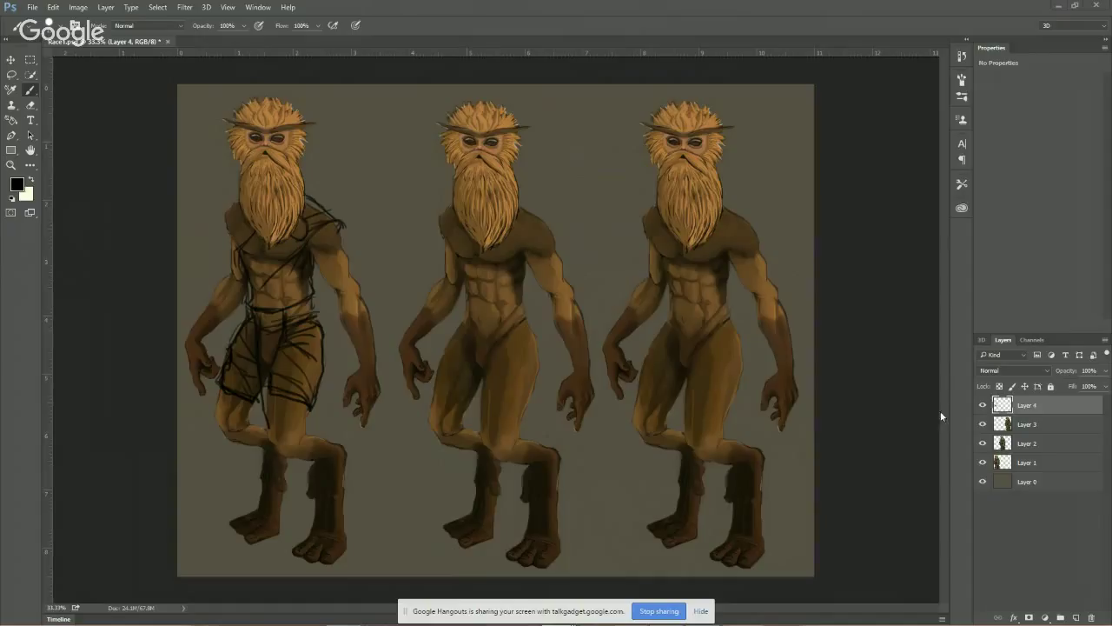
# Lower the Google Hangouts volume in the Windows Volume Mixer and return to the Photoshop canvas
pyautogui.moveTo(1002, 618)
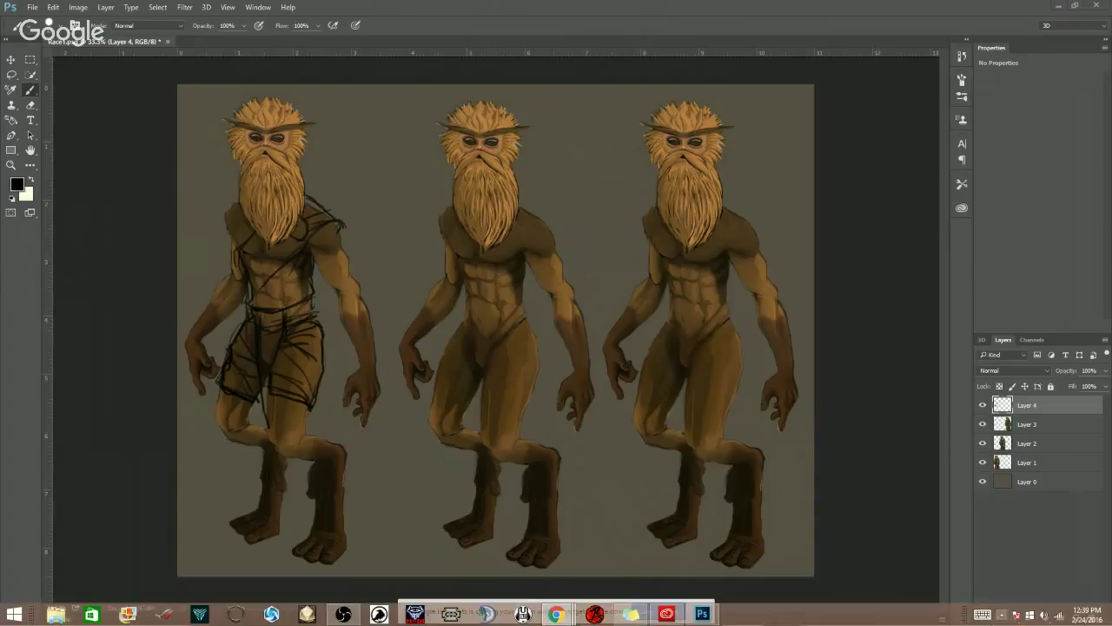
pyautogui.click(1043, 615)
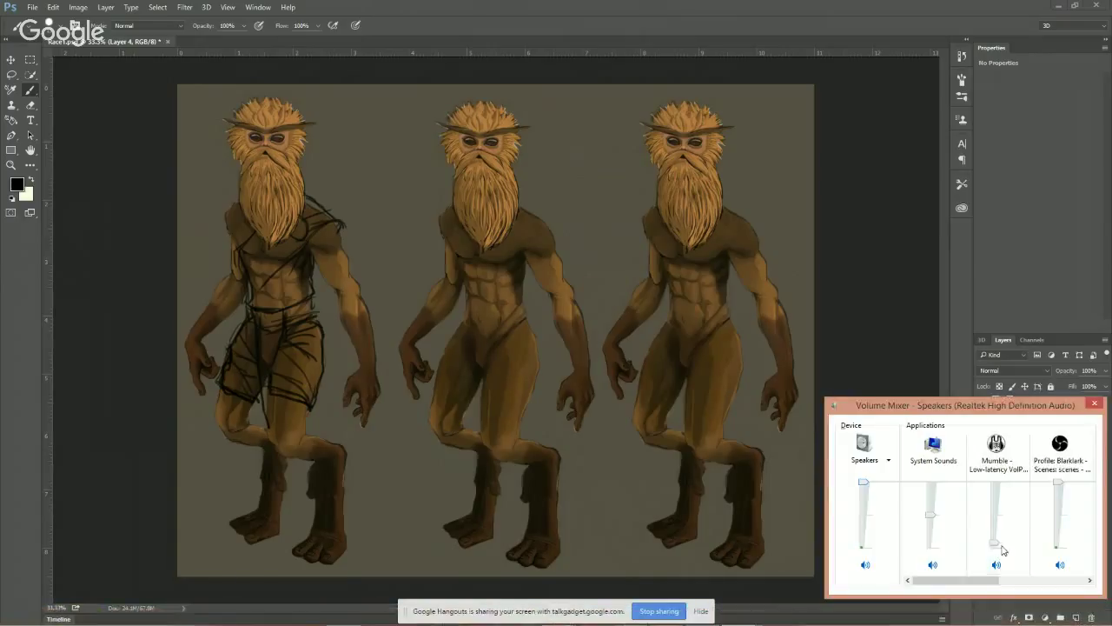
pyautogui.moveTo(990, 580); pyautogui.dragTo(1082, 578)
pyautogui.moveTo(1058, 501); pyautogui.dragTo(1060, 544)
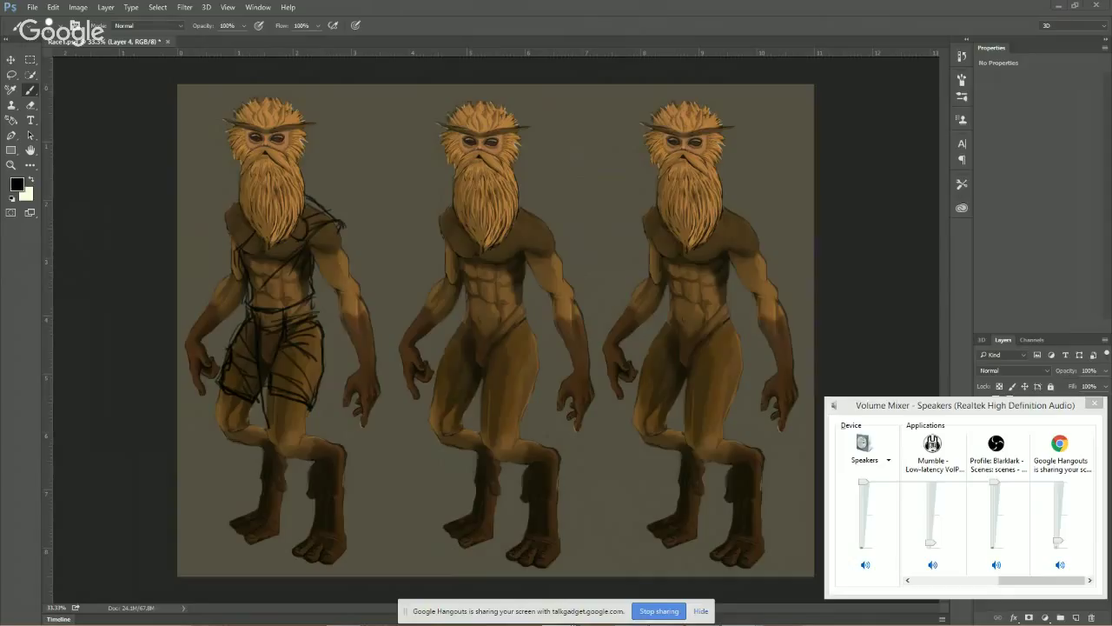
pyautogui.click(161, 211)
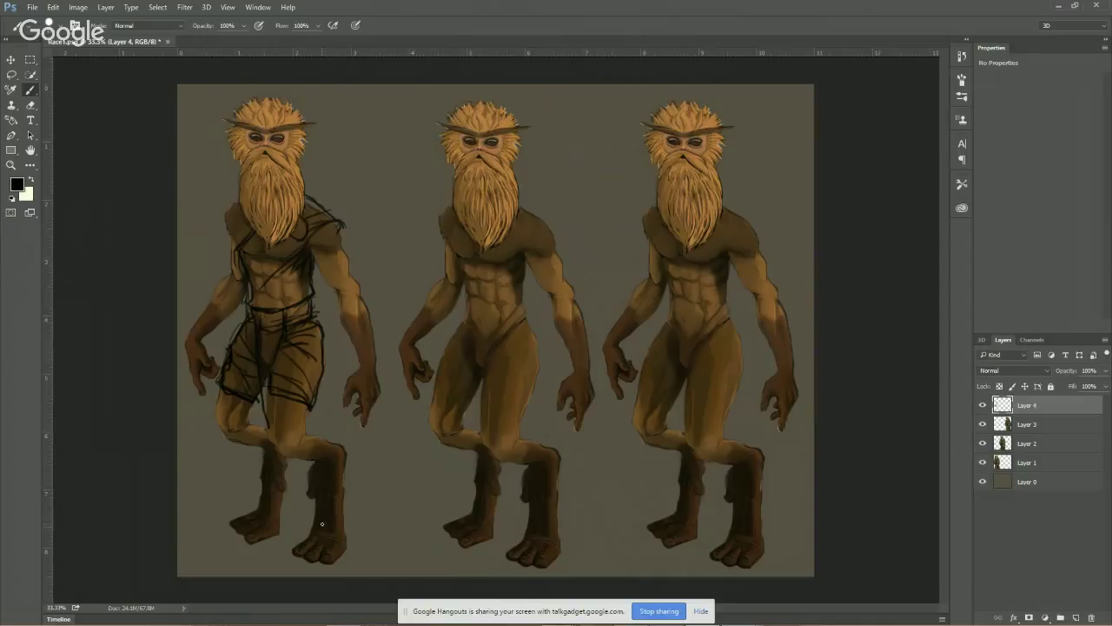
# Sketch leg wraps around both of the first creature's shins, from below the knees to the ankles
pyautogui.moveTo(312, 527)
pyautogui.mouseDown()
pyautogui.moveTo(349, 534)
pyautogui.moveTo(311, 531)
pyautogui.moveTo(314, 514)
pyautogui.moveTo(349, 497)
pyautogui.mouseUp()
pyautogui.moveTo(333, 457)
pyautogui.mouseDown()
pyautogui.moveTo(331, 441)
pyautogui.moveTo(346, 447)
pyautogui.moveTo(345, 533)
pyautogui.mouseUp()
pyautogui.moveTo(317, 527); pyautogui.dragTo(351, 541)
pyautogui.moveTo(329, 441); pyautogui.dragTo(352, 447)
pyautogui.moveTo(284, 463); pyautogui.dragTo(283, 460)
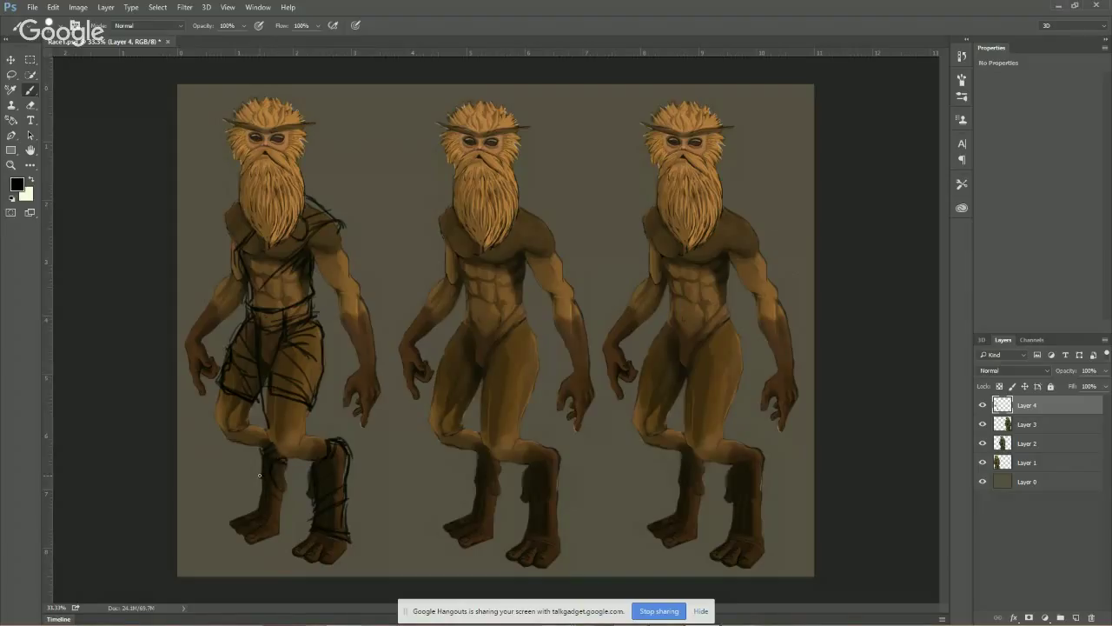
pyautogui.moveTo(259, 474)
pyautogui.mouseDown()
pyautogui.moveTo(262, 503)
pyautogui.moveTo(282, 520)
pyautogui.moveTo(279, 492)
pyautogui.moveTo(282, 525)
pyautogui.mouseUp()
pyautogui.moveTo(325, 444); pyautogui.dragTo(338, 440)
pyautogui.moveTo(436, 215)
pyautogui.mouseDown()
pyautogui.moveTo(412, 227)
pyautogui.moveTo(567, 254)
pyautogui.mouseUp()
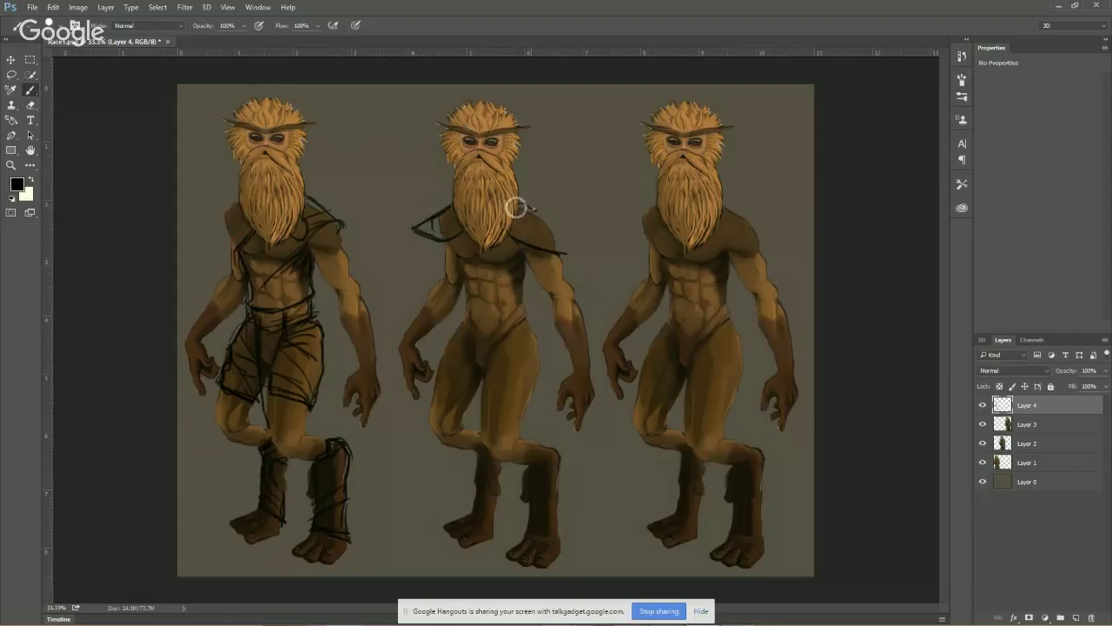
pyautogui.moveTo(518, 203)
pyautogui.mouseDown()
pyautogui.moveTo(558, 210)
pyautogui.moveTo(548, 218)
pyautogui.moveTo(527, 205)
pyautogui.moveTo(552, 218)
pyautogui.moveTo(565, 253)
pyautogui.mouseUp()
pyautogui.hotkey('ctrl', 'alt', 'z')
pyautogui.hotkey('ctrl', 'alt', 'z')
pyautogui.hotkey('ctrl', 'alt', 'z')
pyautogui.hotkey('ctrl', 'alt', 'z')
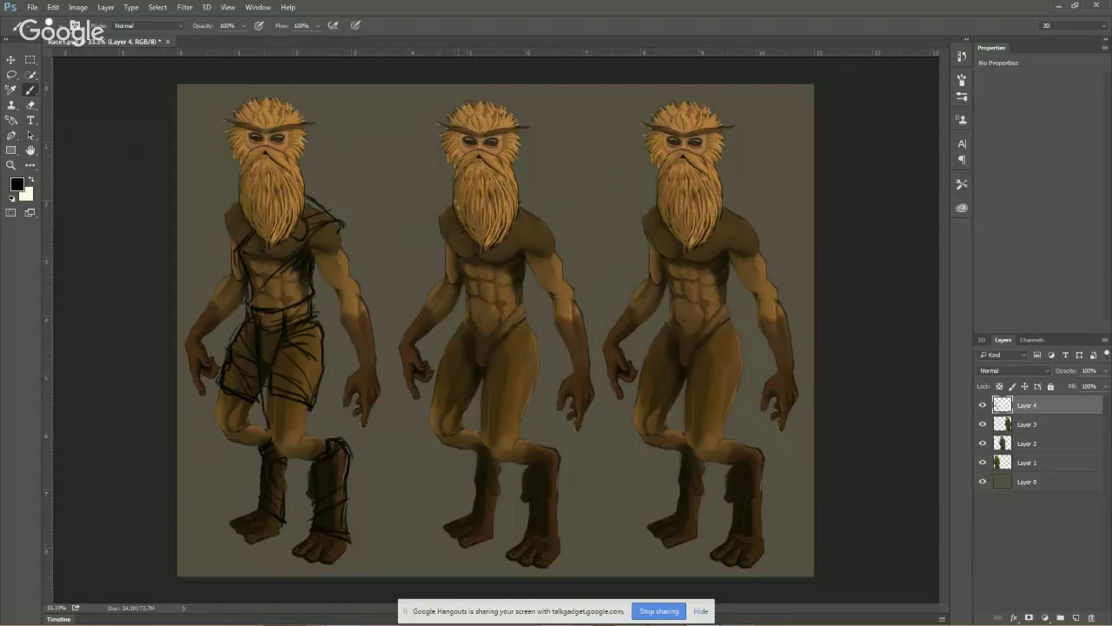
# Sketch a pointed V-shaped shoulder mantle and a waistband line on the second creature
pyautogui.moveTo(452, 199)
pyautogui.mouseDown()
pyautogui.moveTo(424, 214)
pyautogui.moveTo(478, 272)
pyautogui.moveTo(569, 246)
pyautogui.mouseUp()
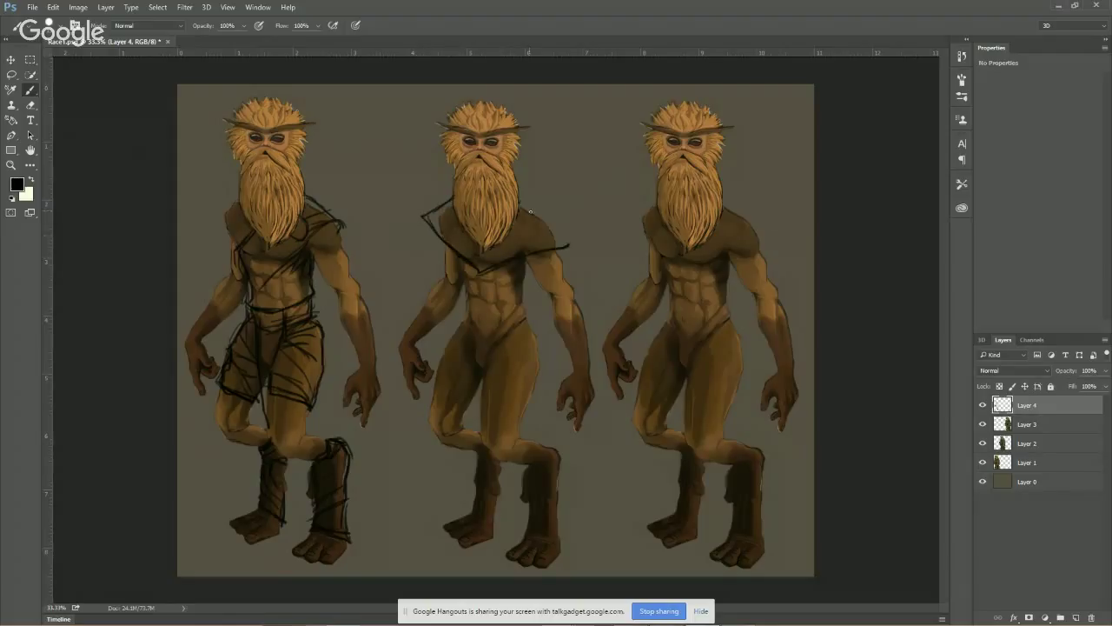
pyautogui.moveTo(519, 200); pyautogui.dragTo(563, 244)
pyautogui.moveTo(469, 320)
pyautogui.mouseDown()
pyautogui.moveTo(496, 326)
pyautogui.moveTo(513, 319)
pyautogui.moveTo(462, 313)
pyautogui.moveTo(440, 346)
pyautogui.moveTo(458, 325)
pyautogui.mouseUp()
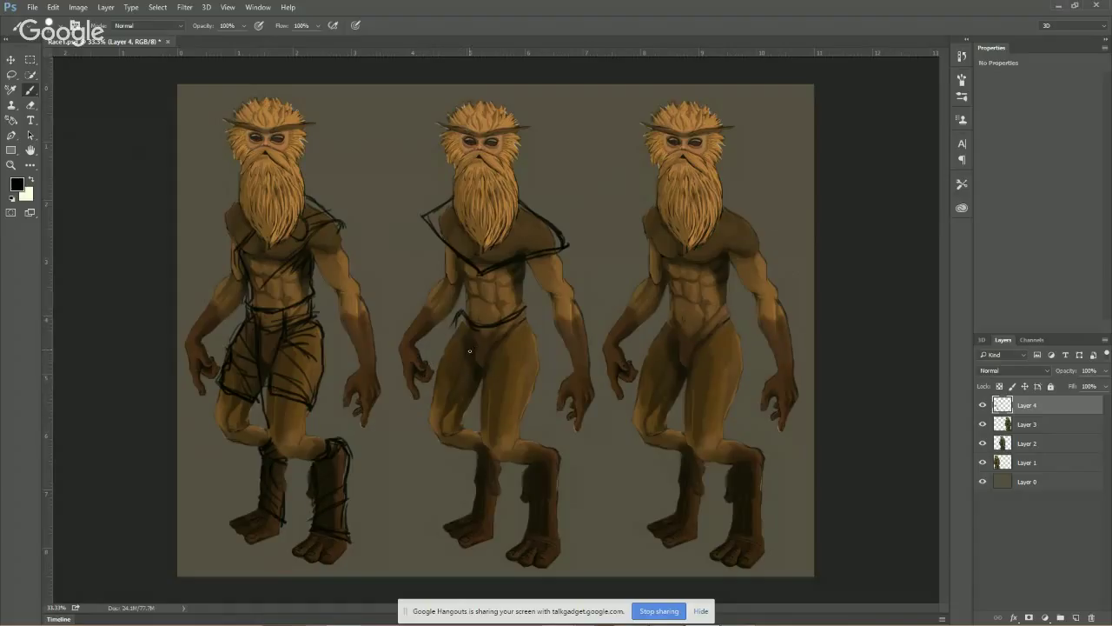
# Outline baggy trousers gathered at the knees on both of the second creature's legs
pyautogui.moveTo(465, 361); pyautogui.dragTo(469, 370)
pyautogui.moveTo(458, 320)
pyautogui.mouseDown()
pyautogui.moveTo(420, 436)
pyautogui.moveTo(465, 420)
pyautogui.moveTo(460, 433)
pyautogui.moveTo(451, 440)
pyautogui.moveTo(475, 392)
pyautogui.moveTo(448, 429)
pyautogui.mouseUp()
pyautogui.moveTo(433, 374)
pyautogui.mouseDown()
pyautogui.moveTo(424, 426)
pyautogui.moveTo(438, 438)
pyautogui.mouseUp()
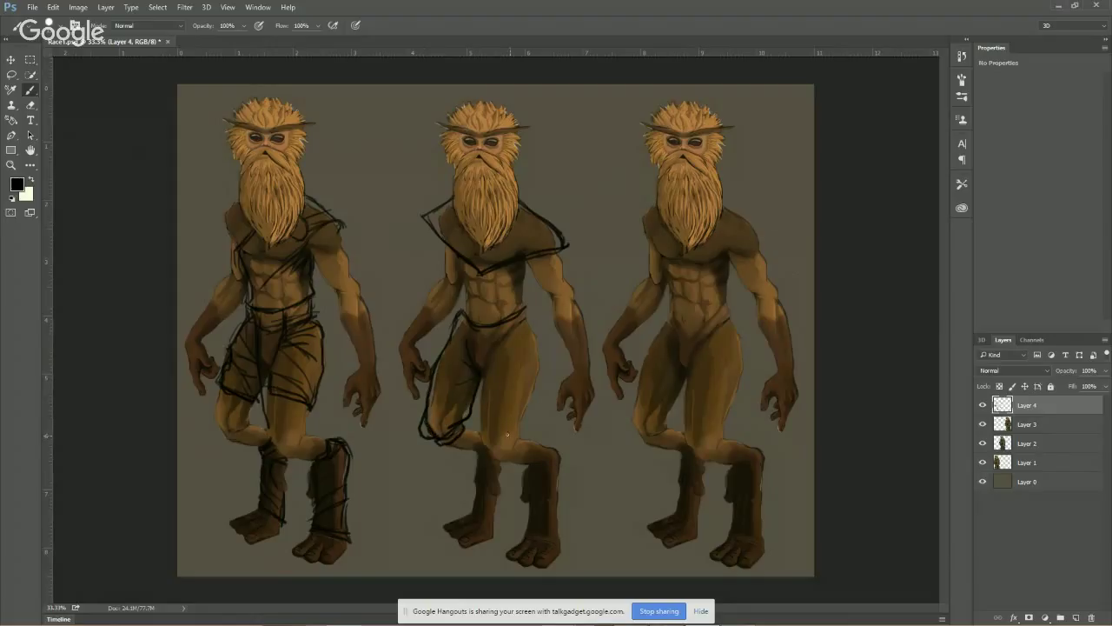
pyautogui.moveTo(521, 450)
pyautogui.mouseDown()
pyautogui.moveTo(506, 453)
pyautogui.moveTo(513, 463)
pyautogui.moveTo(525, 442)
pyautogui.mouseUp()
pyautogui.moveTo(478, 383)
pyautogui.mouseDown()
pyautogui.moveTo(484, 453)
pyautogui.moveTo(511, 457)
pyautogui.mouseUp()
pyautogui.moveTo(525, 310)
pyautogui.mouseDown()
pyautogui.moveTo(536, 391)
pyautogui.moveTo(519, 441)
pyautogui.moveTo(513, 419)
pyautogui.moveTo(514, 446)
pyautogui.moveTo(487, 436)
pyautogui.mouseUp()
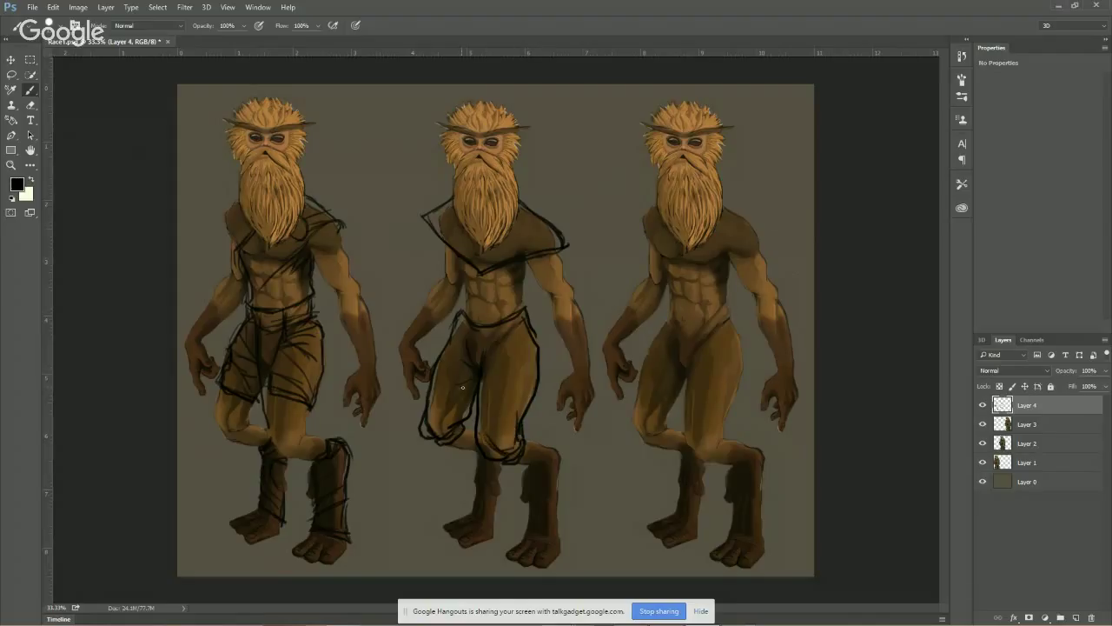
# Handwrite the note "Jedi" beside the first creature's head with an arrow pointing to its shoulder garment
pyautogui.moveTo(358, 145); pyautogui.dragTo(329, 185)
pyautogui.moveTo(327, 167)
pyautogui.mouseDown()
pyautogui.moveTo(328, 181)
pyautogui.moveTo(350, 175)
pyautogui.mouseUp()
pyautogui.moveTo(353, 110)
pyautogui.mouseDown()
pyautogui.moveTo(336, 127)
pyautogui.moveTo(351, 106)
pyautogui.moveTo(365, 121)
pyautogui.moveTo(385, 117)
pyautogui.mouseUp()
pyautogui.moveTo(369, 103); pyautogui.dragTo(374, 99)
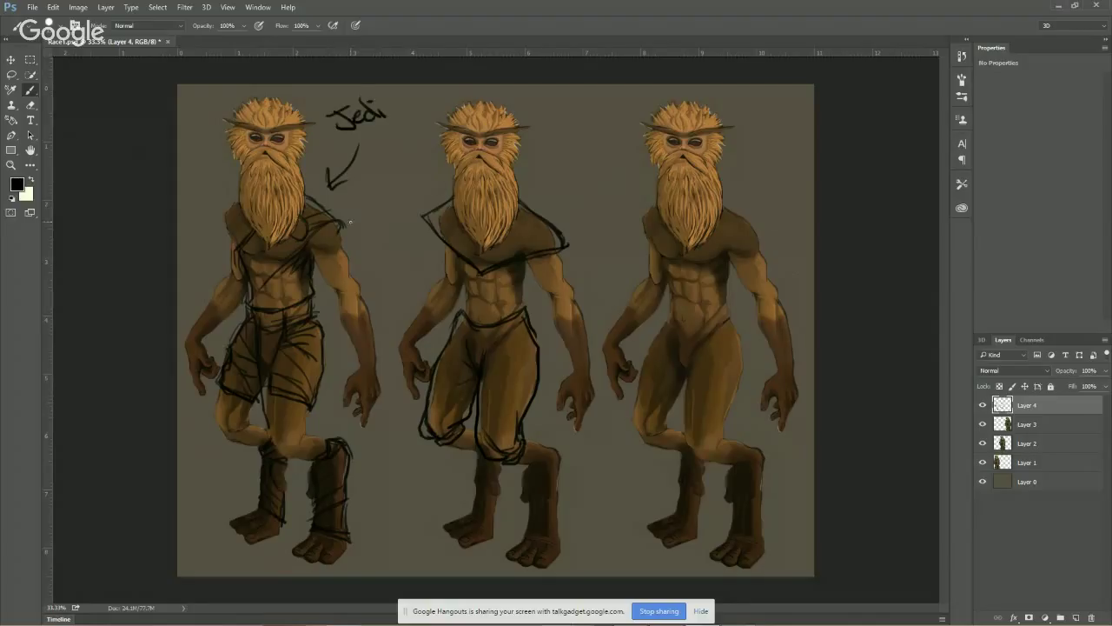
pyautogui.moveTo(283, 352)
pyautogui.mouseDown()
pyautogui.moveTo(310, 388)
pyautogui.moveTo(320, 365)
pyautogui.mouseUp()
# Erase the outer edges of the second creature's mantle, redraw them closer to the shoulders, and reinforce the waistband
pyautogui.click(32, 105)
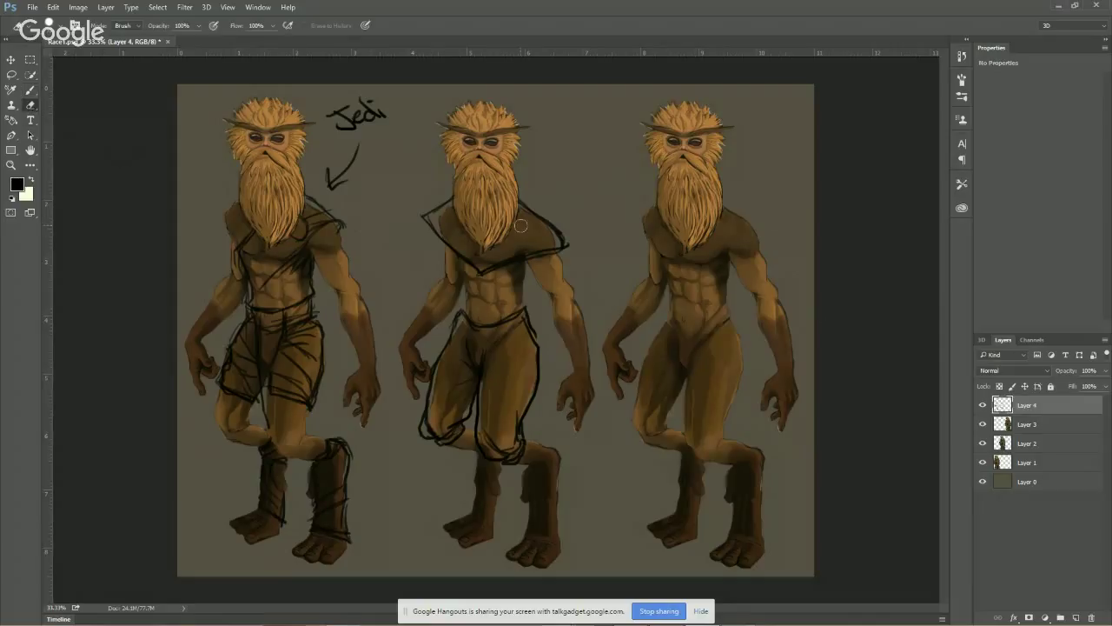
pyautogui.moveTo(420, 217); pyautogui.dragTo(442, 193)
pyautogui.moveTo(534, 208); pyautogui.dragTo(571, 252)
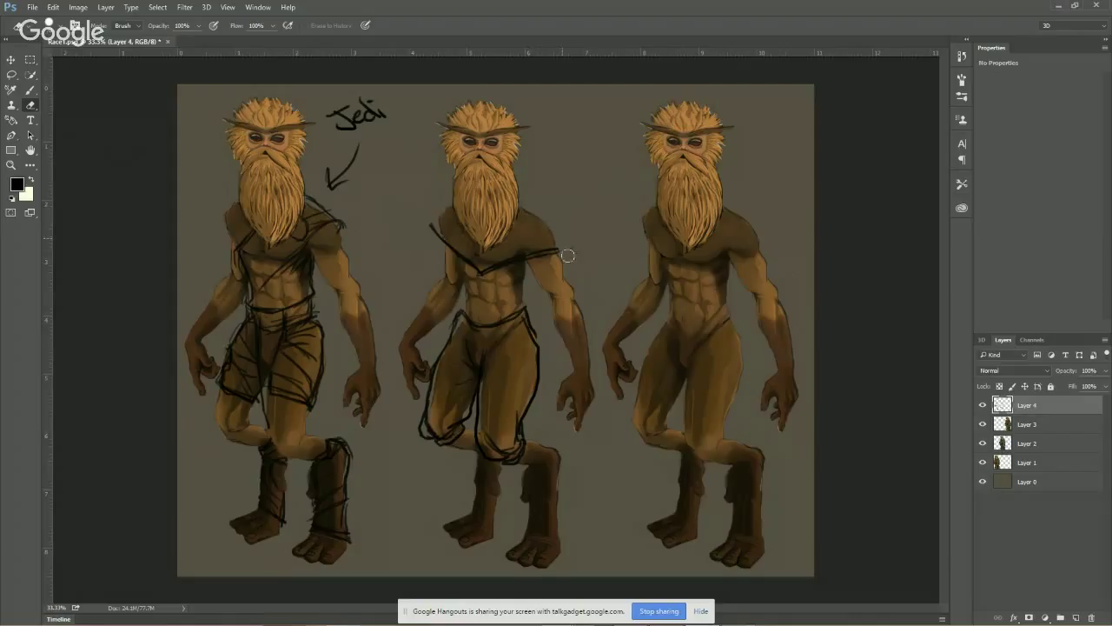
pyautogui.click(31, 90)
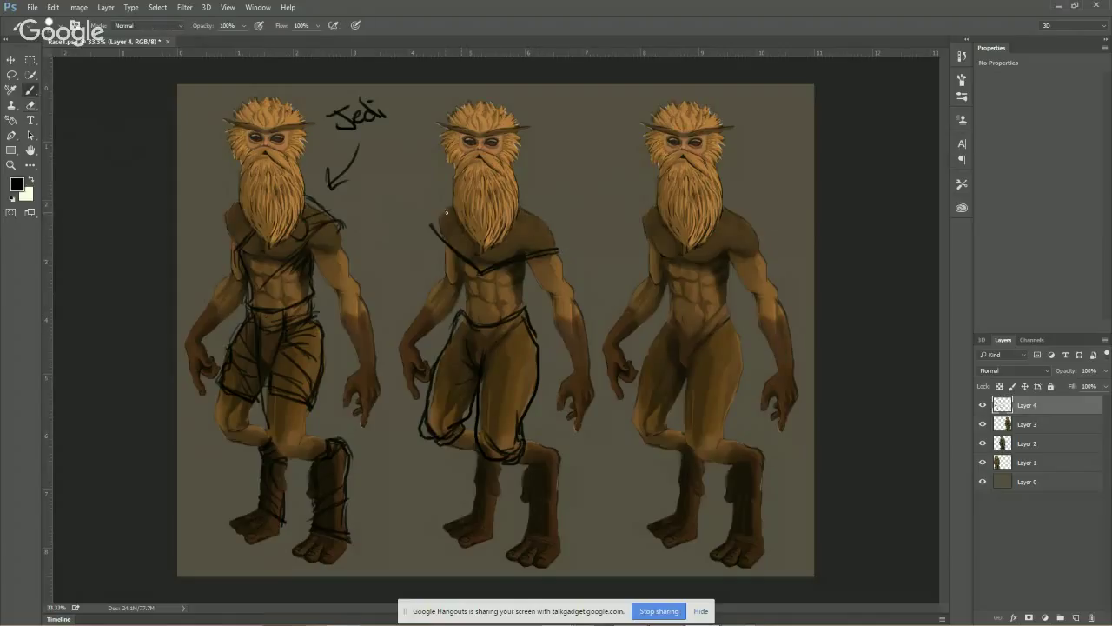
pyautogui.moveTo(450, 207); pyautogui.dragTo(432, 222)
pyautogui.moveTo(524, 206); pyautogui.dragTo(563, 248)
pyautogui.moveTo(464, 316)
pyautogui.mouseDown()
pyautogui.moveTo(459, 325)
pyautogui.moveTo(469, 310)
pyautogui.moveTo(527, 308)
pyautogui.mouseUp()
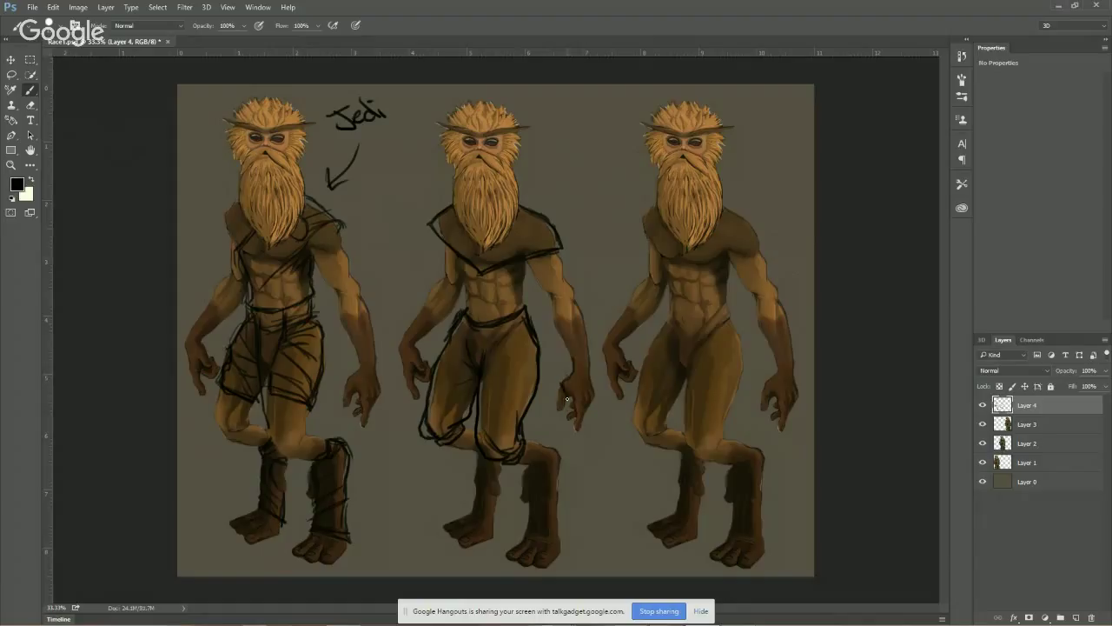
# Sketch pointed bracers over the second creature's forearms and hands, and touch up the mantle's edge
pyautogui.moveTo(572, 392)
pyautogui.mouseDown()
pyautogui.moveTo(596, 397)
pyautogui.moveTo(575, 402)
pyautogui.moveTo(572, 354)
pyautogui.moveTo(588, 314)
pyautogui.moveTo(594, 396)
pyautogui.moveTo(593, 377)
pyautogui.mouseUp()
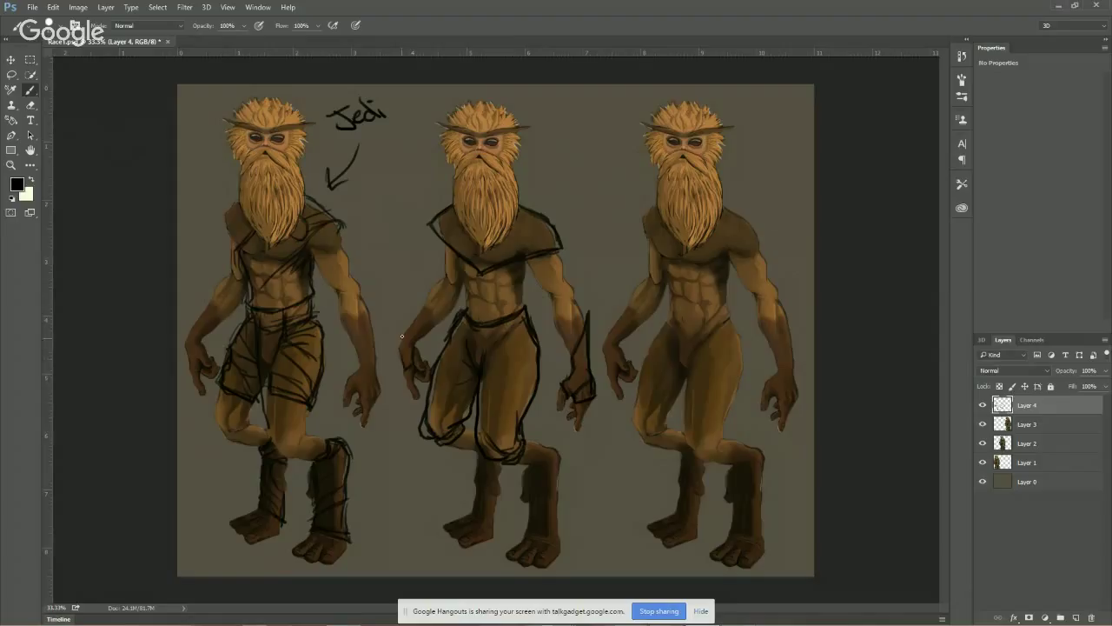
pyautogui.moveTo(403, 335)
pyautogui.mouseDown()
pyautogui.moveTo(394, 352)
pyautogui.moveTo(424, 294)
pyautogui.mouseUp()
pyautogui.moveTo(398, 343); pyautogui.dragTo(404, 368)
pyautogui.moveTo(536, 225); pyautogui.dragTo(566, 251)
# Outline a short-sleeved shoulder garment following the third creature's shoulders and upper arms
pyautogui.moveTo(730, 268); pyautogui.dragTo(764, 252)
pyautogui.moveTo(725, 206)
pyautogui.mouseDown()
pyautogui.moveTo(753, 225)
pyautogui.moveTo(762, 260)
pyautogui.moveTo(751, 223)
pyautogui.moveTo(765, 260)
pyautogui.mouseUp()
pyautogui.moveTo(649, 208)
pyautogui.mouseDown()
pyautogui.moveTo(642, 238)
pyautogui.moveTo(659, 257)
pyautogui.mouseUp()
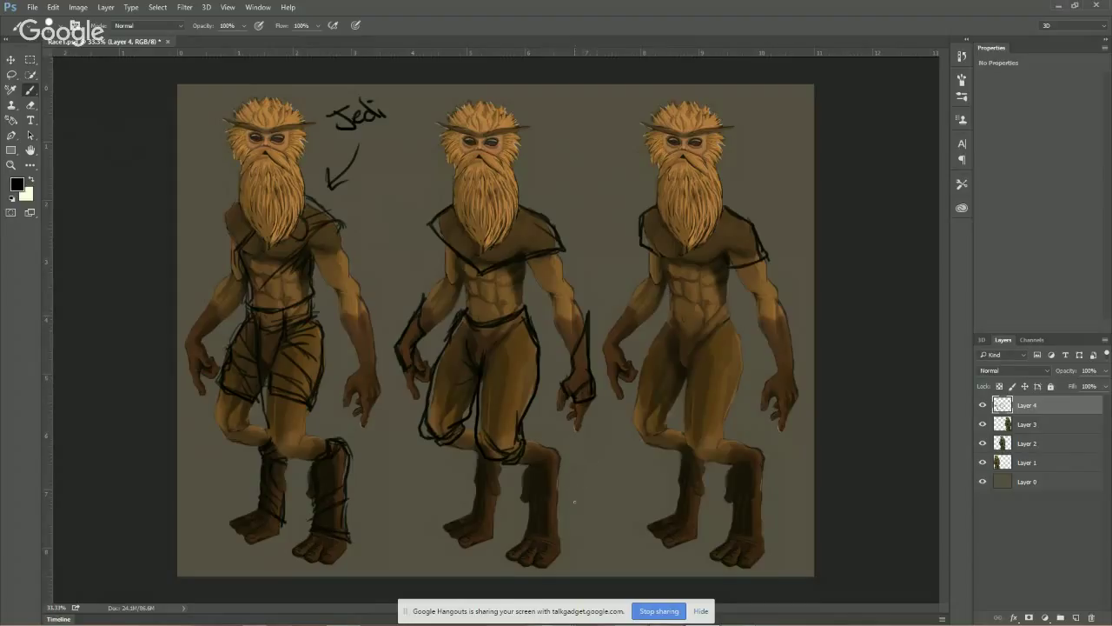
pyautogui.moveTo(569, 471)
pyautogui.mouseDown()
pyautogui.moveTo(597, 515)
pyautogui.moveTo(606, 510)
pyautogui.mouseUp()
pyautogui.moveTo(545, 572)
pyautogui.mouseDown()
pyautogui.moveTo(637, 515)
pyautogui.moveTo(616, 507)
pyautogui.moveTo(562, 531)
pyautogui.moveTo(599, 512)
pyautogui.mouseUp()
pyautogui.moveTo(595, 426)
pyautogui.mouseDown()
pyautogui.moveTo(585, 495)
pyautogui.moveTo(603, 439)
pyautogui.moveTo(592, 420)
pyautogui.moveTo(613, 428)
pyautogui.moveTo(592, 483)
pyautogui.moveTo(597, 417)
pyautogui.moveTo(573, 495)
pyautogui.moveTo(623, 497)
pyautogui.mouseUp()
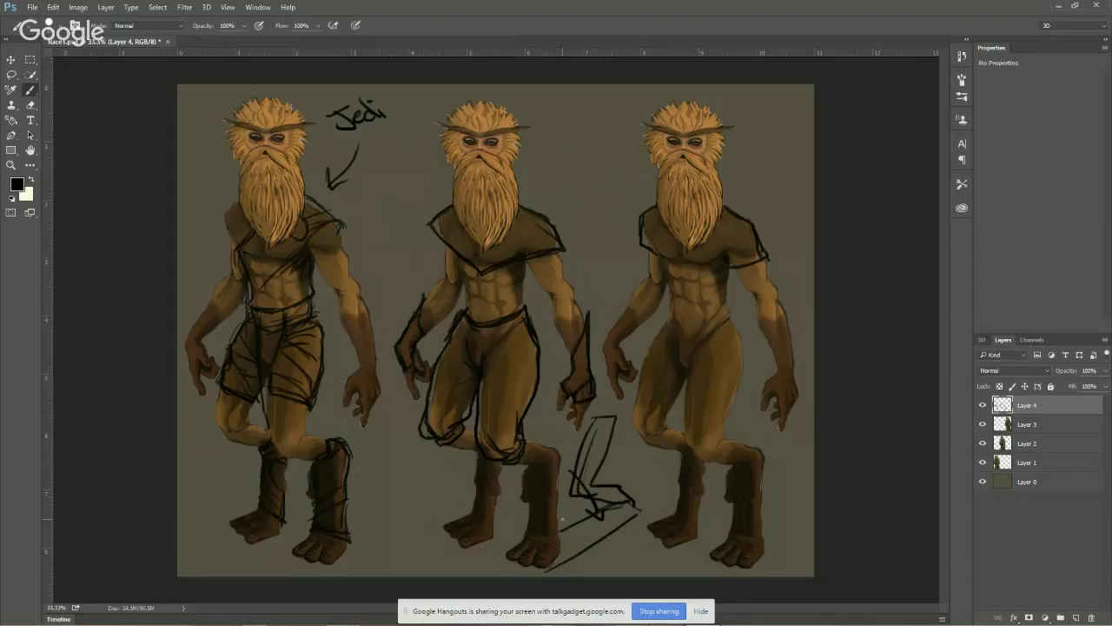
pyautogui.moveTo(630, 443)
pyautogui.mouseDown()
pyautogui.moveTo(602, 415)
pyautogui.moveTo(569, 482)
pyautogui.moveTo(604, 440)
pyautogui.moveTo(580, 503)
pyautogui.moveTo(600, 478)
pyautogui.moveTo(617, 497)
pyautogui.moveTo(620, 530)
pyautogui.moveTo(576, 553)
pyautogui.moveTo(586, 515)
pyautogui.moveTo(563, 534)
pyautogui.moveTo(556, 569)
pyautogui.mouseUp()
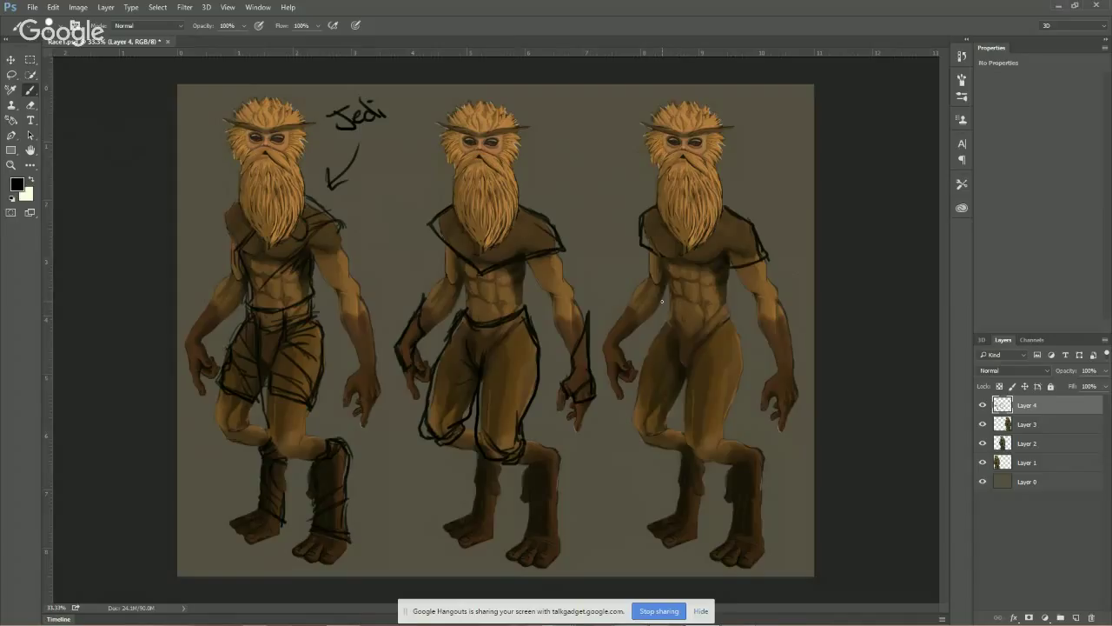
# Clear the third creature's short-sleeved shoulder outline and sketch chest straps running from the shoulders to a fastening at mid-chest
pyautogui.moveTo(647, 225)
pyautogui.mouseDown()
pyautogui.moveTo(638, 240)
pyautogui.moveTo(647, 247)
pyautogui.moveTo(649, 219)
pyautogui.mouseUp()
pyautogui.moveTo(728, 233)
pyautogui.mouseDown()
pyautogui.moveTo(765, 232)
pyautogui.moveTo(777, 248)
pyautogui.moveTo(727, 207)
pyautogui.moveTo(754, 218)
pyautogui.moveTo(731, 276)
pyautogui.mouseUp()
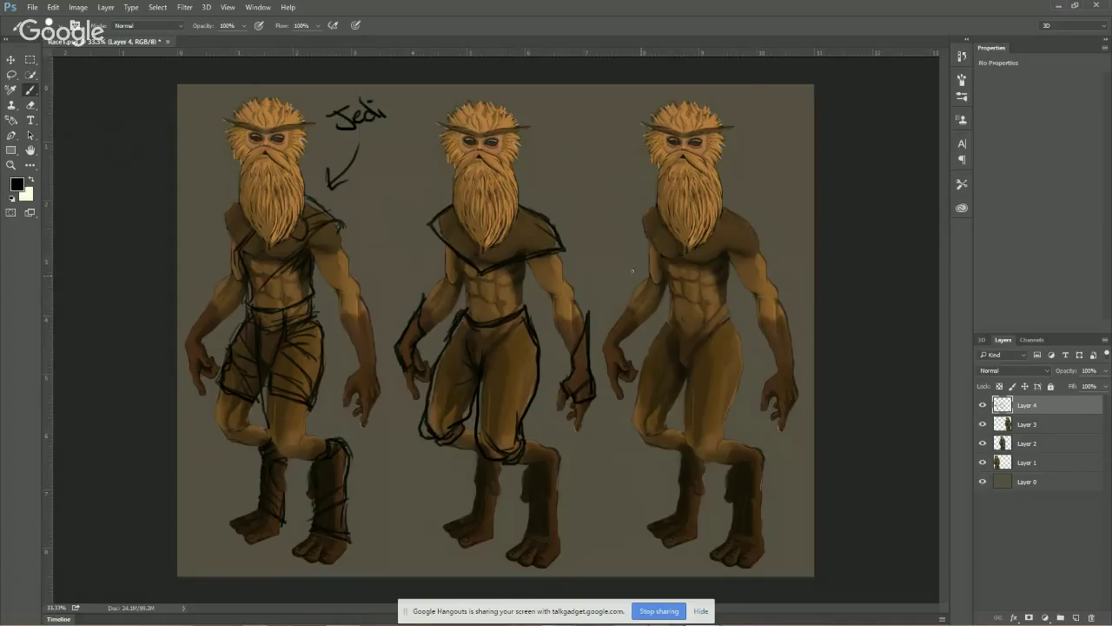
pyautogui.moveTo(673, 259)
pyautogui.mouseDown()
pyautogui.moveTo(691, 257)
pyautogui.moveTo(698, 269)
pyautogui.moveTo(677, 271)
pyautogui.mouseUp()
pyautogui.moveTo(728, 216)
pyautogui.mouseDown()
pyautogui.moveTo(714, 236)
pyautogui.moveTo(730, 208)
pyautogui.mouseUp()
pyautogui.moveTo(711, 268)
pyautogui.mouseDown()
pyautogui.moveTo(730, 275)
pyautogui.moveTo(695, 270)
pyautogui.moveTo(723, 266)
pyautogui.mouseUp()
pyautogui.moveTo(727, 275)
pyautogui.mouseDown()
pyautogui.moveTo(718, 293)
pyautogui.moveTo(661, 271)
pyautogui.moveTo(661, 295)
pyautogui.mouseUp()
pyautogui.moveTo(667, 293); pyautogui.dragTo(679, 282)
pyautogui.moveTo(650, 206); pyautogui.dragTo(672, 247)
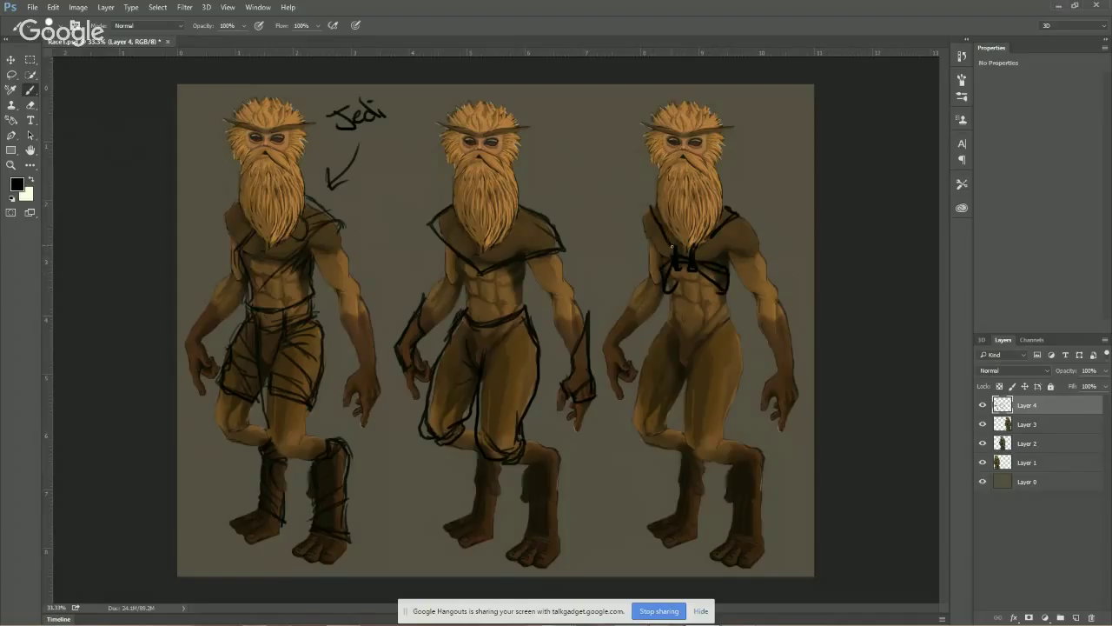
pyautogui.moveTo(647, 210)
pyautogui.mouseDown()
pyautogui.moveTo(693, 255)
pyautogui.moveTo(663, 291)
pyautogui.mouseUp()
# Draw lines down the third creature's torso to a pointed waist and outline one loose trouser leg ending at the knee
pyautogui.press(']')
pyautogui.press('[')
pyautogui.moveTo(677, 271)
pyautogui.mouseDown()
pyautogui.moveTo(692, 327)
pyautogui.moveTo(721, 312)
pyautogui.moveTo(692, 328)
pyautogui.moveTo(666, 316)
pyautogui.moveTo(672, 328)
pyautogui.moveTo(715, 323)
pyautogui.moveTo(725, 308)
pyautogui.moveTo(760, 381)
pyautogui.moveTo(708, 467)
pyautogui.mouseUp()
pyautogui.moveTo(689, 360)
pyautogui.mouseDown()
pyautogui.moveTo(683, 430)
pyautogui.moveTo(694, 461)
pyautogui.moveTo(720, 457)
pyautogui.mouseUp()
pyautogui.moveTo(716, 348); pyautogui.dragTo(718, 435)
pyautogui.moveTo(736, 337)
pyautogui.mouseDown()
pyautogui.moveTo(714, 400)
pyautogui.moveTo(718, 428)
pyautogui.moveTo(738, 451)
pyautogui.mouseUp()
pyautogui.moveTo(729, 366); pyautogui.dragTo(747, 423)
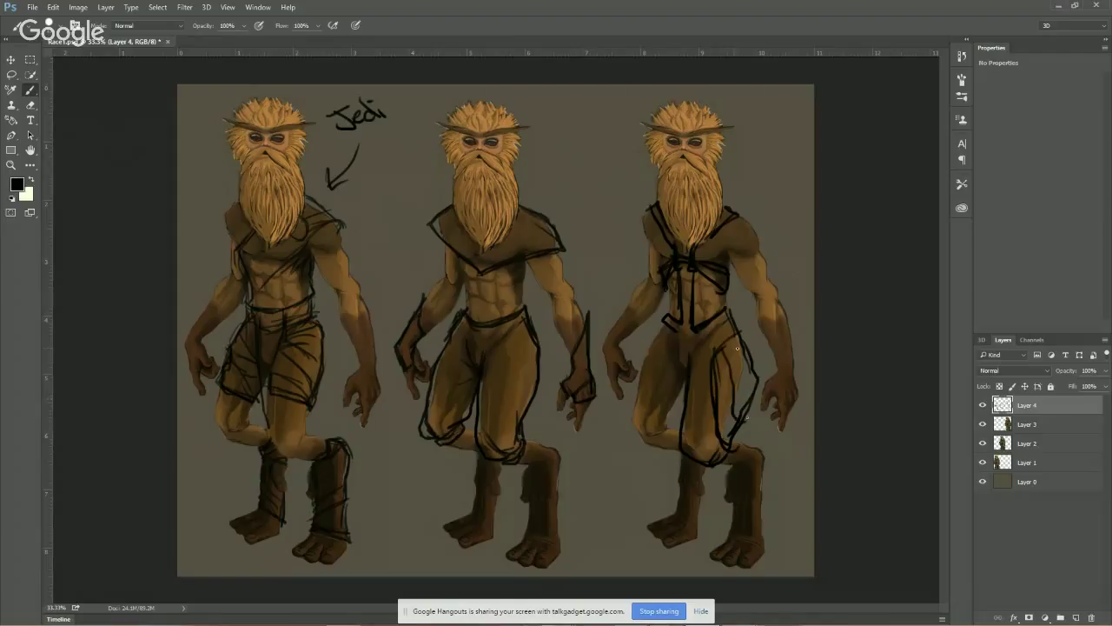
# Add a side panel to the third creature's trouser leg and outline the other loose leg with crotch folds
pyautogui.moveTo(735, 340); pyautogui.dragTo(753, 388)
pyautogui.moveTo(716, 354); pyautogui.dragTo(738, 341)
pyautogui.moveTo(680, 388)
pyautogui.mouseDown()
pyautogui.moveTo(675, 426)
pyautogui.moveTo(645, 447)
pyautogui.mouseUp()
pyautogui.moveTo(664, 325)
pyautogui.mouseDown()
pyautogui.moveTo(622, 424)
pyautogui.moveTo(642, 438)
pyautogui.moveTo(618, 420)
pyautogui.moveTo(664, 438)
pyautogui.mouseUp()
pyautogui.moveTo(675, 356); pyautogui.dragTo(699, 382)
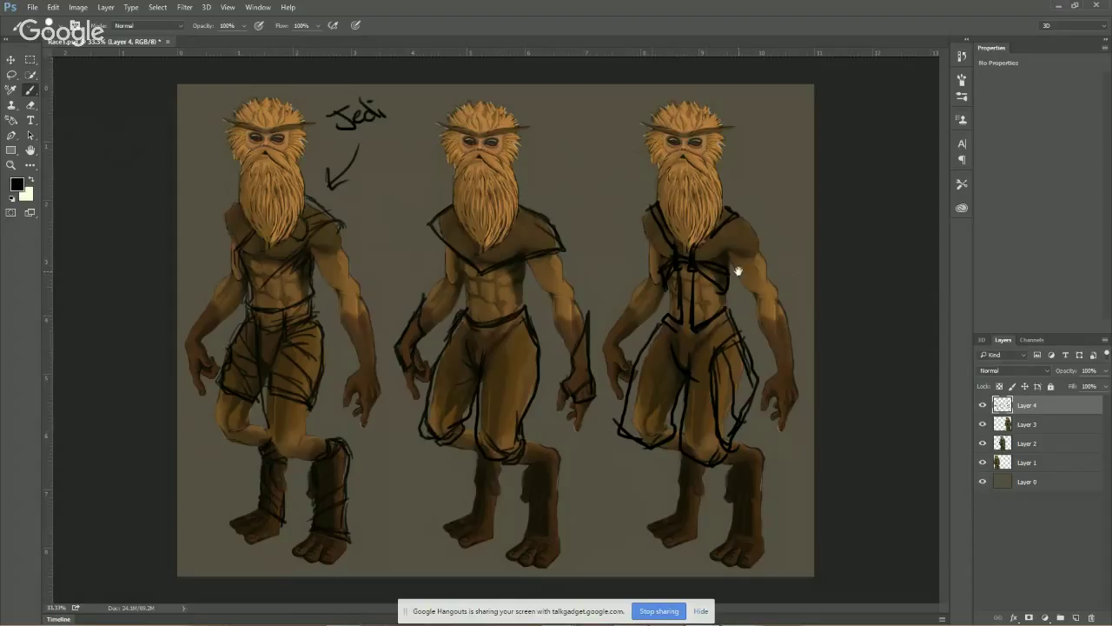
# Sketch short cap sleeves over the third creature's shoulders and reinforce the collar lines
pyautogui.moveTo(728, 257)
pyautogui.mouseDown()
pyautogui.moveTo(763, 255)
pyautogui.moveTo(754, 229)
pyautogui.mouseUp()
pyautogui.moveTo(648, 212)
pyautogui.mouseDown()
pyautogui.moveTo(645, 237)
pyautogui.moveTo(662, 265)
pyautogui.mouseUp()
pyautogui.moveTo(721, 198); pyautogui.dragTo(735, 213)
# Try sketching banded wraps around the third creature's front ankle and shin, and remove them again
pyautogui.moveTo(746, 554)
pyautogui.mouseDown()
pyautogui.moveTo(724, 539)
pyautogui.moveTo(732, 526)
pyautogui.moveTo(761, 533)
pyautogui.moveTo(729, 522)
pyautogui.moveTo(757, 518)
pyautogui.moveTo(731, 515)
pyautogui.moveTo(762, 510)
pyautogui.moveTo(762, 559)
pyautogui.mouseUp()
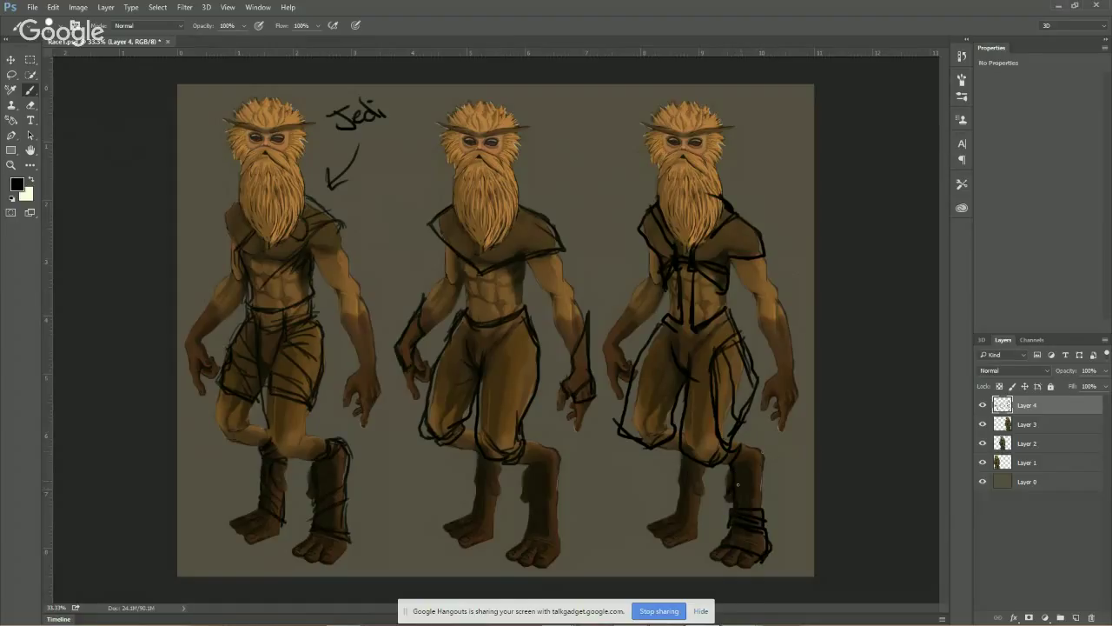
pyautogui.moveTo(752, 449)
pyautogui.mouseDown()
pyautogui.moveTo(770, 451)
pyautogui.moveTo(765, 508)
pyautogui.mouseUp()
pyautogui.press(']')
pyautogui.press(']')
pyautogui.moveTo(748, 449)
pyautogui.mouseDown()
pyautogui.moveTo(770, 449)
pyautogui.moveTo(756, 442)
pyautogui.moveTo(726, 480)
pyautogui.moveTo(761, 482)
pyautogui.mouseUp()
pyautogui.moveTo(714, 527)
pyautogui.mouseDown()
pyautogui.moveTo(763, 496)
pyautogui.moveTo(737, 544)
pyautogui.moveTo(751, 564)
pyautogui.mouseUp()
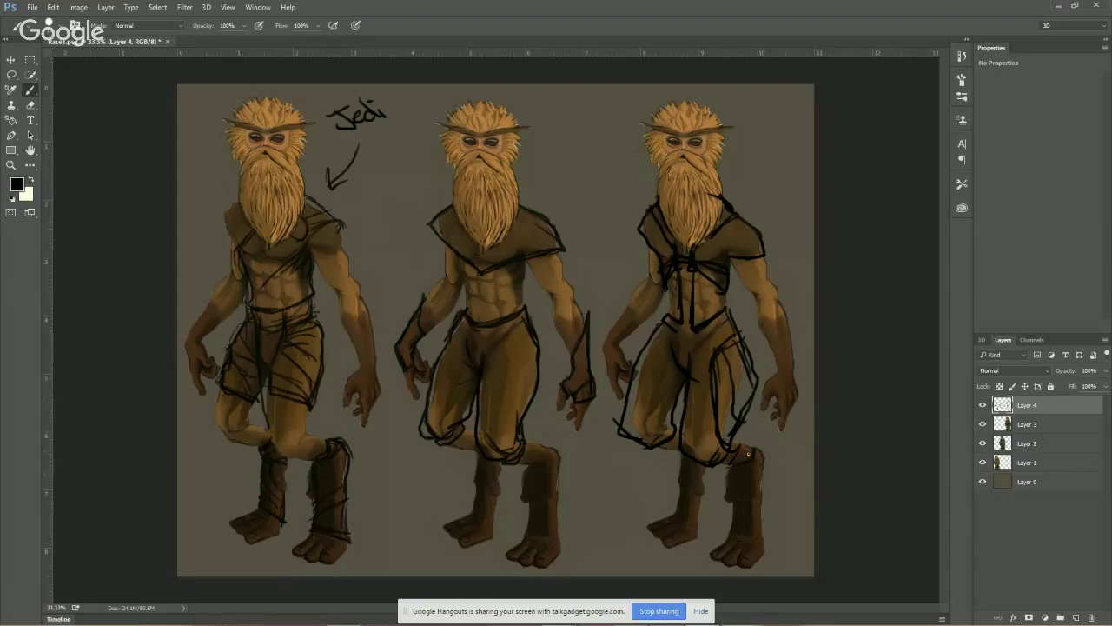
# Doodle small figures on the background beside the second and third creatures' heads, and erase them
pyautogui.moveTo(553, 149)
pyautogui.mouseDown()
pyautogui.moveTo(556, 168)
pyautogui.moveTo(577, 138)
pyautogui.moveTo(607, 148)
pyautogui.moveTo(616, 167)
pyautogui.moveTo(588, 157)
pyautogui.moveTo(601, 177)
pyautogui.moveTo(606, 149)
pyautogui.moveTo(614, 184)
pyautogui.moveTo(547, 189)
pyautogui.moveTo(613, 186)
pyautogui.moveTo(575, 163)
pyautogui.moveTo(530, 176)
pyautogui.moveTo(557, 179)
pyautogui.moveTo(598, 139)
pyautogui.moveTo(609, 154)
pyautogui.moveTo(556, 170)
pyautogui.mouseUp()
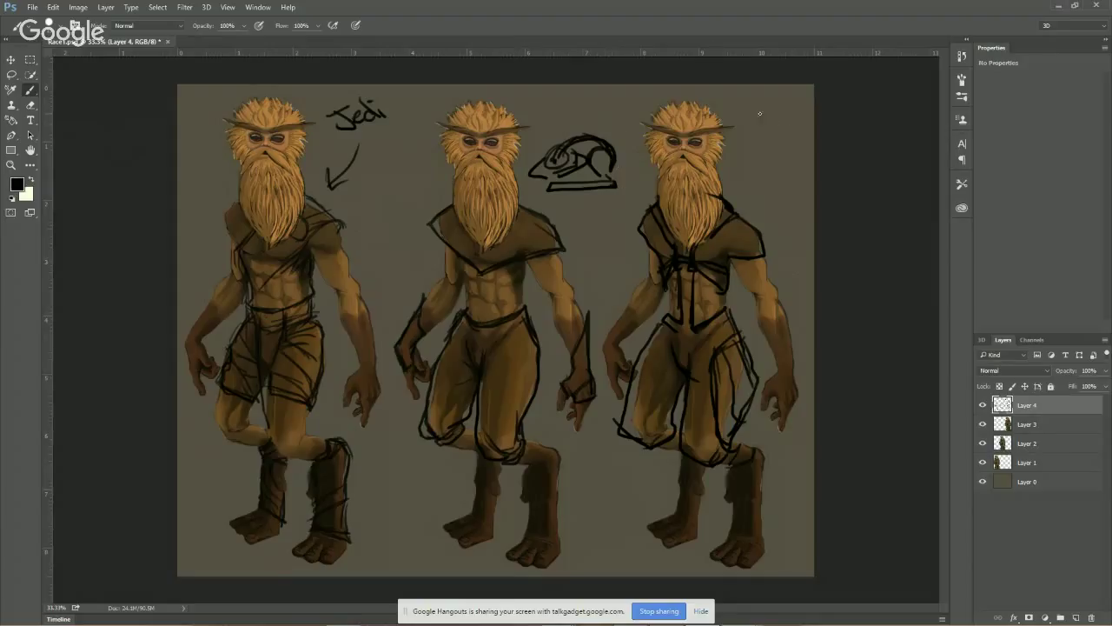
pyautogui.moveTo(759, 113)
pyautogui.mouseDown()
pyautogui.moveTo(756, 131)
pyautogui.moveTo(775, 119)
pyautogui.moveTo(785, 136)
pyautogui.moveTo(787, 125)
pyautogui.moveTo(766, 169)
pyautogui.mouseUp()
pyautogui.moveTo(785, 132)
pyautogui.mouseDown()
pyautogui.moveTo(757, 156)
pyautogui.moveTo(748, 148)
pyautogui.moveTo(773, 169)
pyautogui.moveTo(733, 199)
pyautogui.mouseUp()
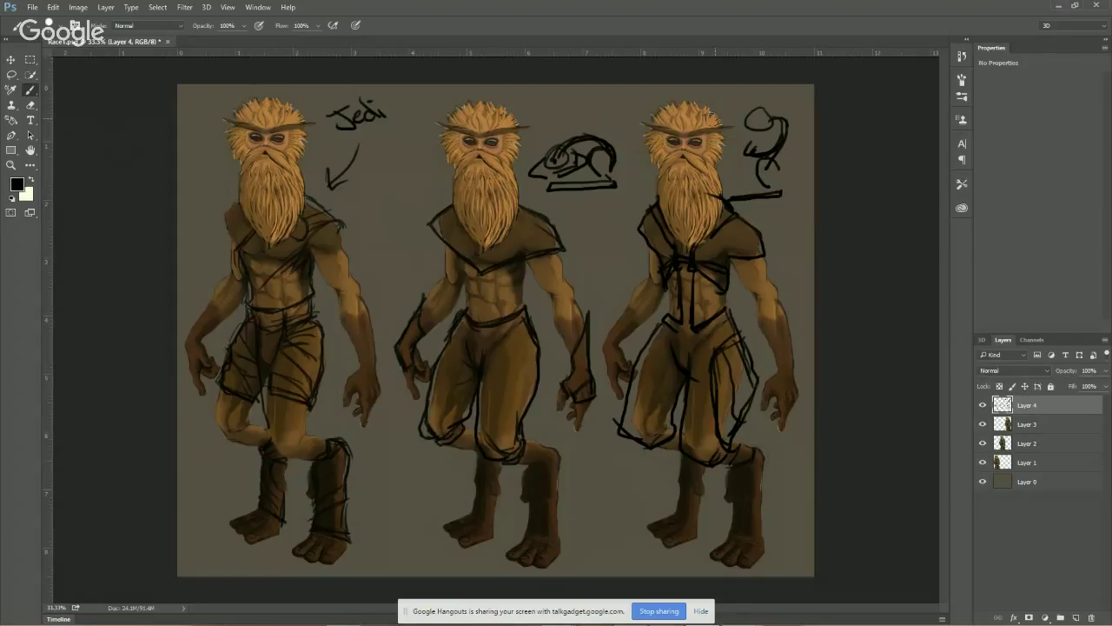
pyautogui.moveTo(739, 128)
pyautogui.mouseDown()
pyautogui.moveTo(758, 113)
pyautogui.moveTo(758, 156)
pyautogui.moveTo(772, 171)
pyautogui.moveTo(757, 175)
pyautogui.moveTo(765, 194)
pyautogui.moveTo(780, 188)
pyautogui.mouseUp()
pyautogui.hotkey('ctrl', 'z')
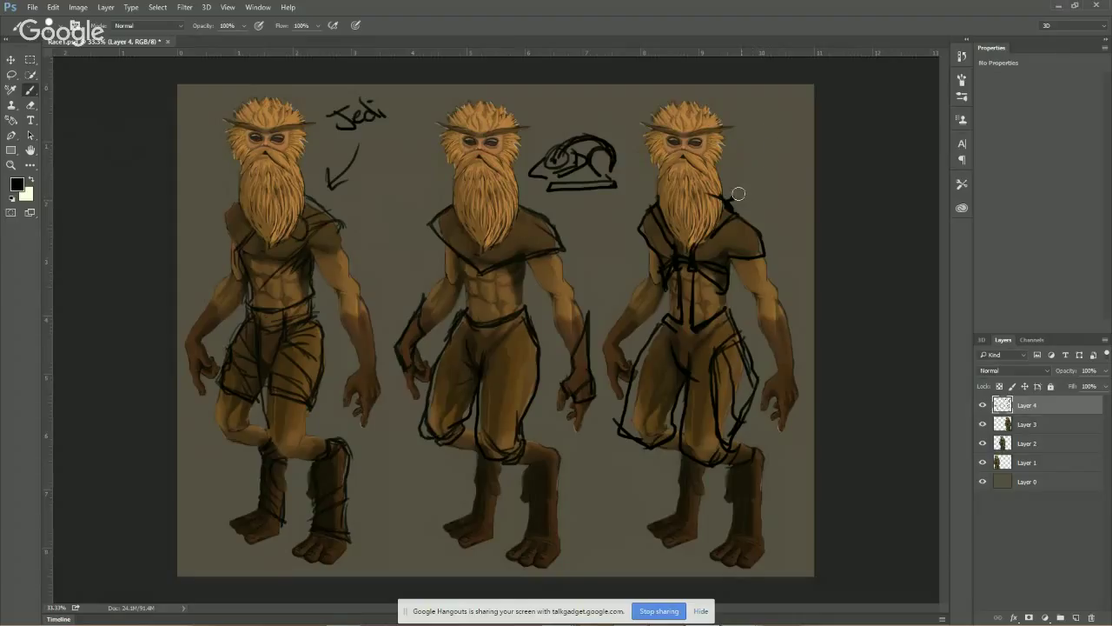
pyautogui.moveTo(556, 162)
pyautogui.mouseDown()
pyautogui.moveTo(566, 148)
pyautogui.moveTo(578, 165)
pyautogui.moveTo(606, 150)
pyautogui.moveTo(606, 206)
pyautogui.mouseUp()
pyautogui.click(558, 188)
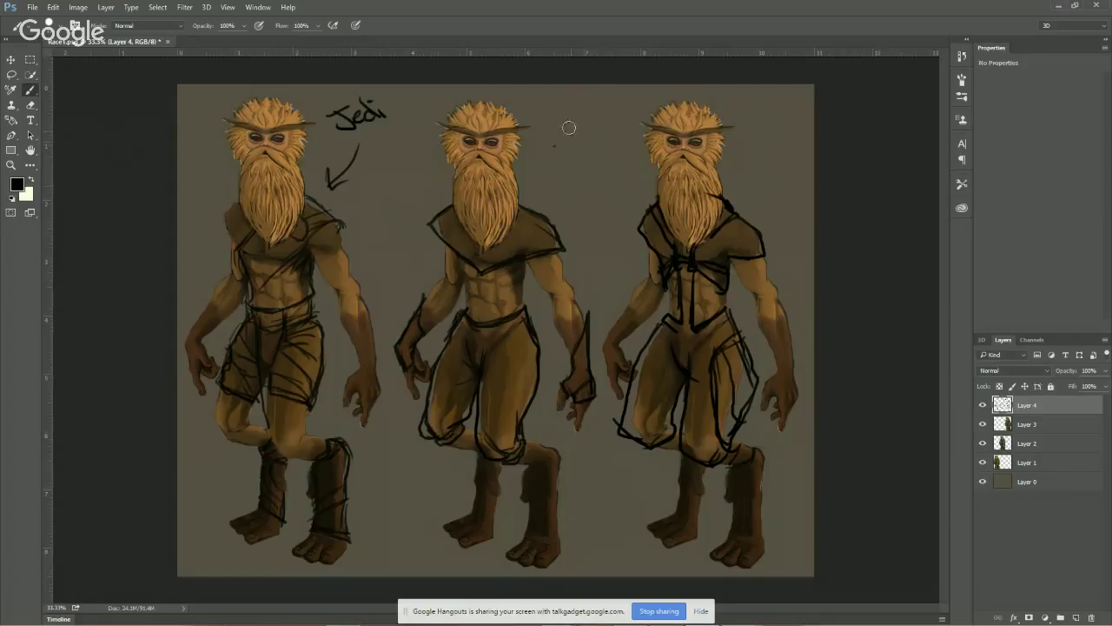
# Doodle a rough structure of crossing and paired lines between the second and third creatures' heads, and erase it
pyautogui.click(553, 148)
pyautogui.moveTo(558, 186)
pyautogui.mouseDown()
pyautogui.moveTo(598, 188)
pyautogui.moveTo(603, 126)
pyautogui.moveTo(580, 212)
pyautogui.mouseUp()
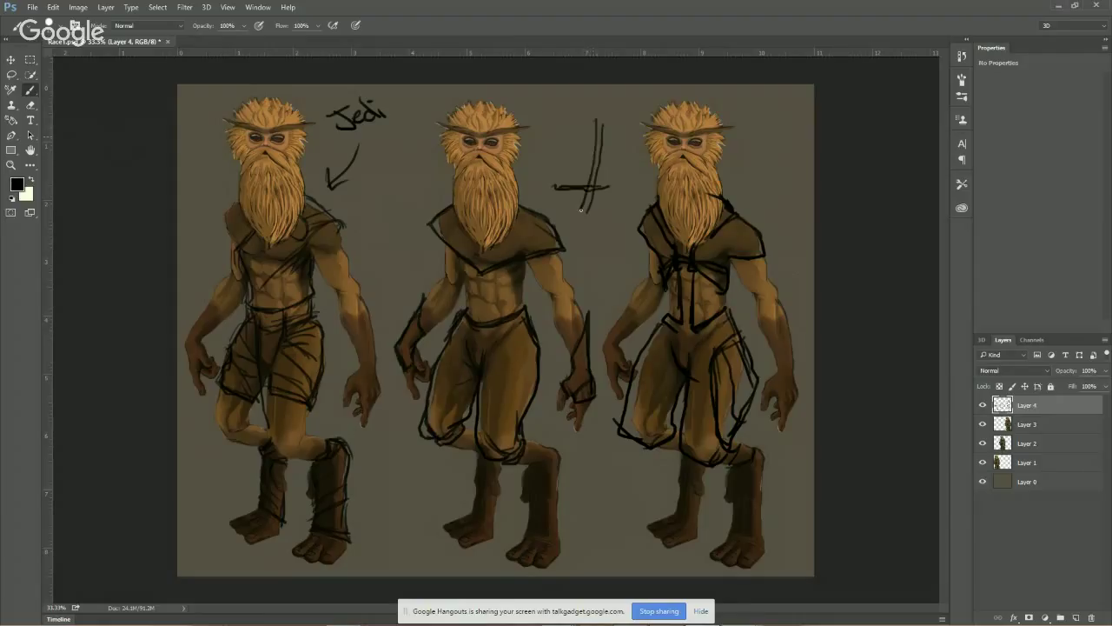
pyautogui.moveTo(598, 163)
pyautogui.mouseDown()
pyautogui.moveTo(601, 113)
pyautogui.moveTo(606, 176)
pyautogui.mouseUp()
pyautogui.moveTo(621, 90)
pyautogui.mouseDown()
pyautogui.moveTo(607, 180)
pyautogui.moveTo(674, 87)
pyautogui.mouseUp()
pyautogui.moveTo(598, 105)
pyautogui.mouseDown()
pyautogui.moveTo(692, 85)
pyautogui.moveTo(680, 85)
pyautogui.mouseUp()
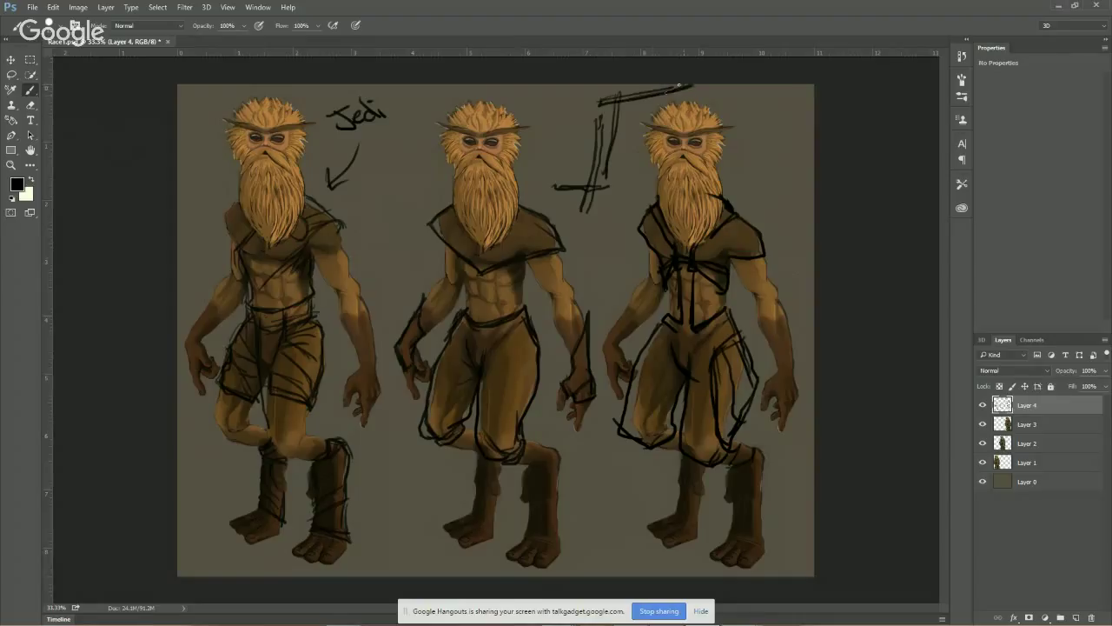
pyautogui.moveTo(597, 142)
pyautogui.mouseDown()
pyautogui.moveTo(586, 169)
pyautogui.moveTo(592, 160)
pyautogui.mouseUp()
pyautogui.moveTo(598, 153); pyautogui.dragTo(587, 163)
pyautogui.press('e')
pyautogui.moveTo(568, 191)
pyautogui.mouseDown()
pyautogui.moveTo(594, 180)
pyautogui.moveTo(592, 211)
pyautogui.moveTo(601, 96)
pyautogui.moveTo(600, 150)
pyautogui.moveTo(628, 88)
pyautogui.moveTo(624, 106)
pyautogui.moveTo(686, 85)
pyautogui.mouseUp()
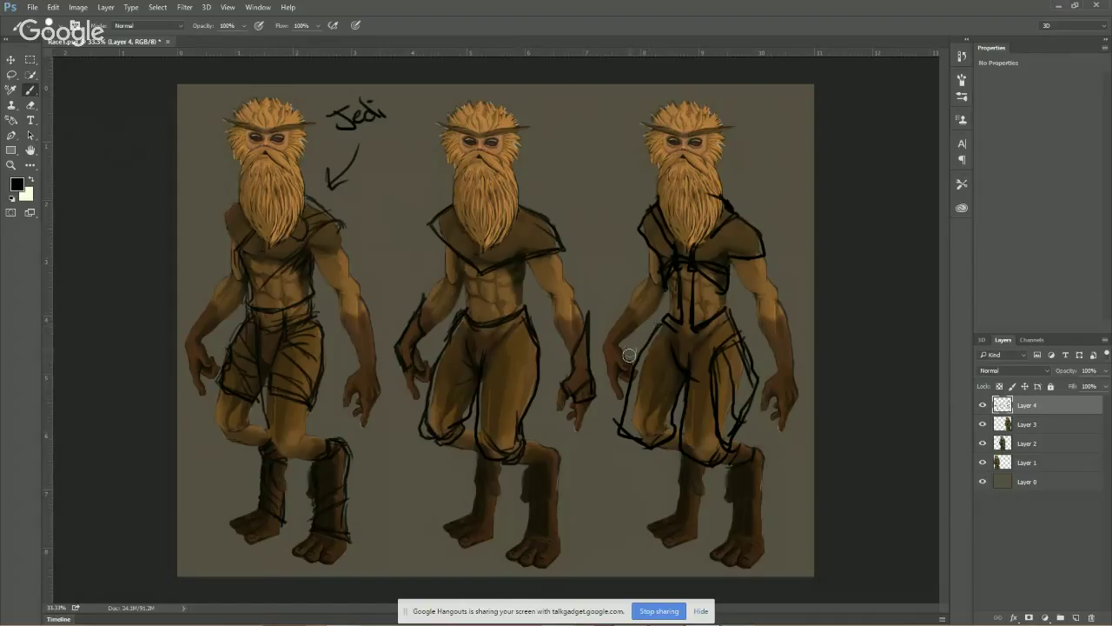
# Redraw the third creature's outer trouser edge closer to the thigh and sketch shin guards with foot straps on both lower legs
pyautogui.moveTo(625, 384)
pyautogui.mouseDown()
pyautogui.moveTo(613, 425)
pyautogui.moveTo(621, 397)
pyautogui.mouseUp()
pyautogui.moveTo(651, 342); pyautogui.dragTo(637, 441)
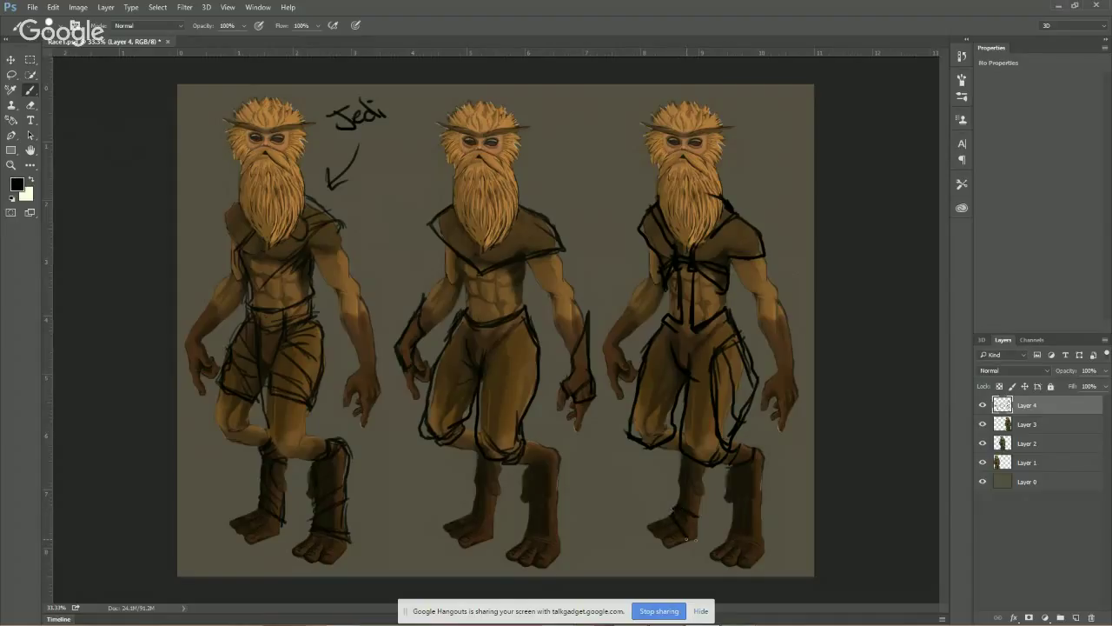
pyautogui.moveTo(702, 513)
pyautogui.mouseDown()
pyautogui.moveTo(703, 537)
pyautogui.moveTo(688, 542)
pyautogui.mouseUp()
pyautogui.moveTo(556, 624)
pyautogui.moveTo(680, 452); pyautogui.dragTo(676, 505)
pyautogui.moveTo(698, 499)
pyautogui.mouseDown()
pyautogui.moveTo(699, 530)
pyautogui.moveTo(707, 487)
pyautogui.moveTo(731, 489)
pyautogui.moveTo(732, 537)
pyautogui.moveTo(745, 538)
pyautogui.moveTo(729, 531)
pyautogui.moveTo(772, 543)
pyautogui.mouseUp()
pyautogui.moveTo(758, 448); pyautogui.dragTo(758, 532)
pyautogui.moveTo(764, 483); pyautogui.dragTo(765, 546)
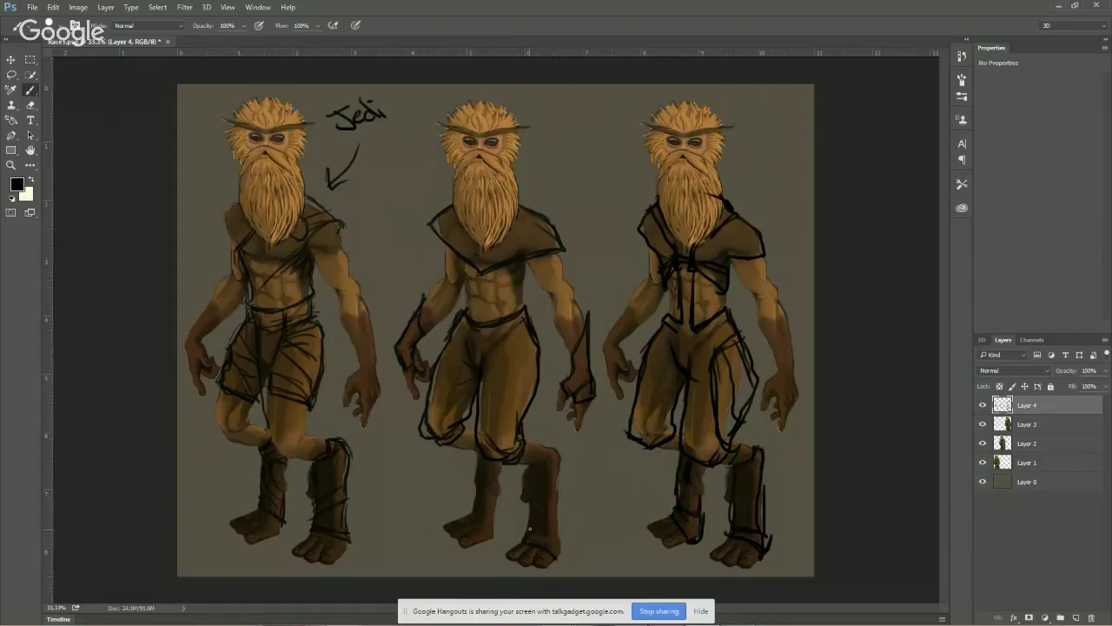
# Sketch shin guards and ankle straps on the second creature's lower legs, and touch up the third creature's front shin guard
pyautogui.moveTo(529, 527)
pyautogui.mouseDown()
pyautogui.moveTo(563, 532)
pyautogui.moveTo(546, 552)
pyautogui.mouseUp()
pyautogui.moveTo(471, 526)
pyautogui.mouseDown()
pyautogui.moveTo(477, 542)
pyautogui.moveTo(470, 512)
pyautogui.moveTo(484, 522)
pyautogui.mouseUp()
pyautogui.moveTo(481, 480)
pyautogui.mouseDown()
pyautogui.moveTo(475, 513)
pyautogui.moveTo(482, 454)
pyautogui.moveTo(475, 513)
pyautogui.moveTo(482, 482)
pyautogui.moveTo(482, 507)
pyautogui.mouseUp()
pyautogui.moveTo(536, 483); pyautogui.dragTo(535, 516)
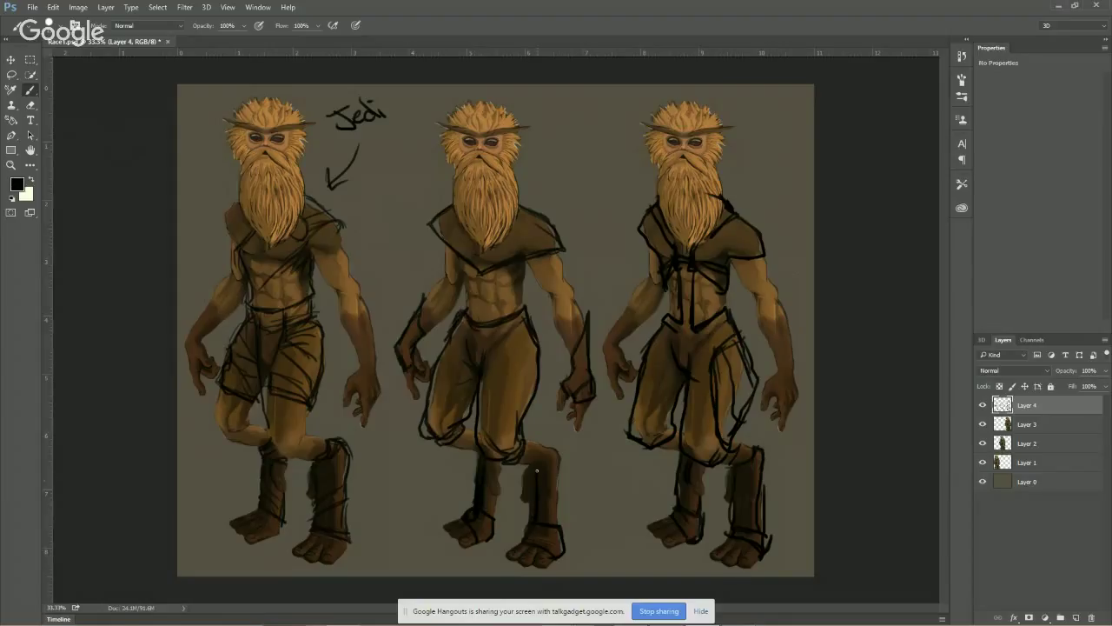
pyautogui.moveTo(537, 472)
pyautogui.mouseDown()
pyautogui.moveTo(529, 485)
pyautogui.moveTo(541, 445)
pyautogui.moveTo(563, 445)
pyautogui.moveTo(552, 477)
pyautogui.mouseUp()
pyautogui.moveTo(546, 452)
pyautogui.mouseDown()
pyautogui.moveTo(563, 447)
pyautogui.moveTo(561, 466)
pyautogui.mouseUp()
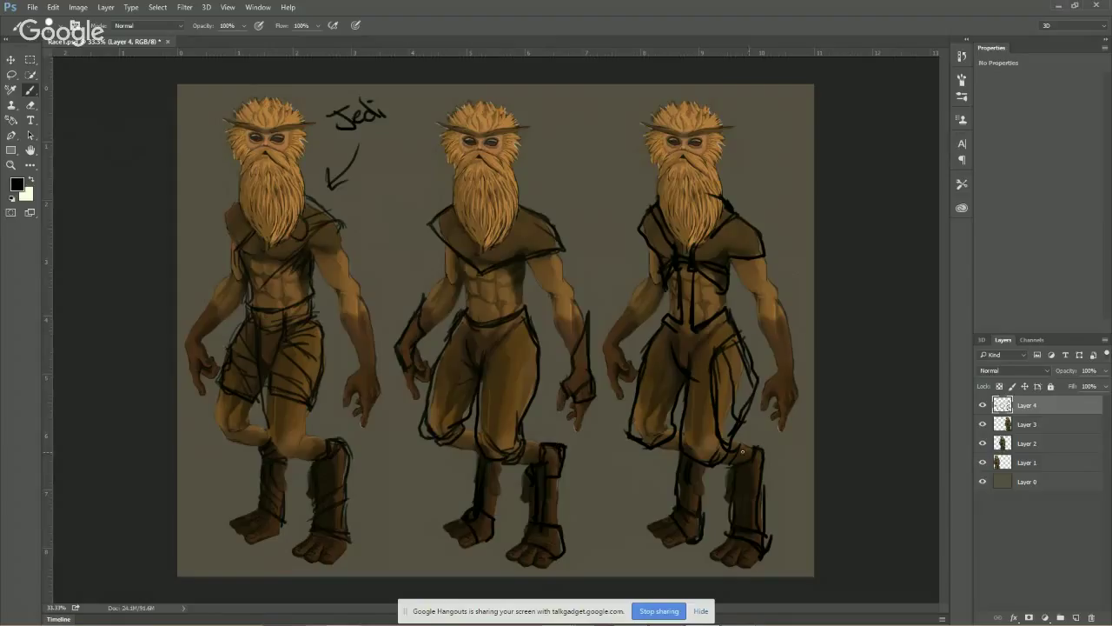
pyautogui.moveTo(767, 455); pyautogui.dragTo(765, 487)
# Put check marks beside the second and third designs and an X beside the first, and add a curved collar stroke by its beard
pyautogui.moveTo(542, 172); pyautogui.dragTo(574, 163)
pyautogui.moveTo(748, 168); pyautogui.dragTo(787, 158)
pyautogui.moveTo(354, 174); pyautogui.dragTo(373, 191)
pyautogui.moveTo(371, 172); pyautogui.dragTo(354, 193)
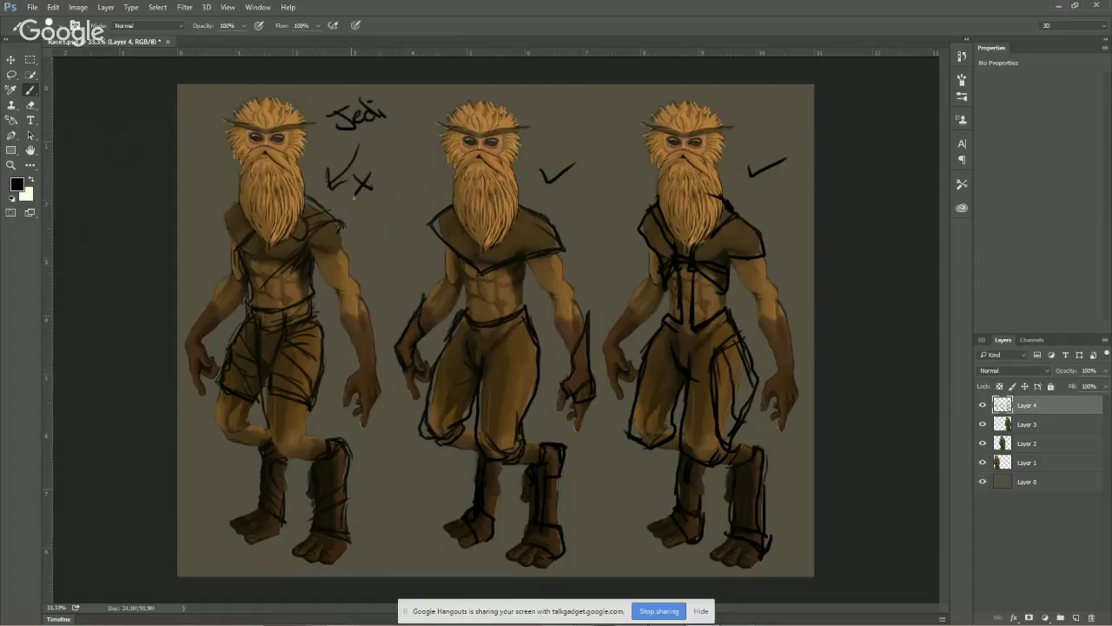
pyautogui.moveTo(306, 243); pyautogui.dragTo(303, 219)
# Doodle a small head with neck and shoulders on the background below the "Jedi" note
pyautogui.click(10, 165)
pyautogui.click(208, 275)
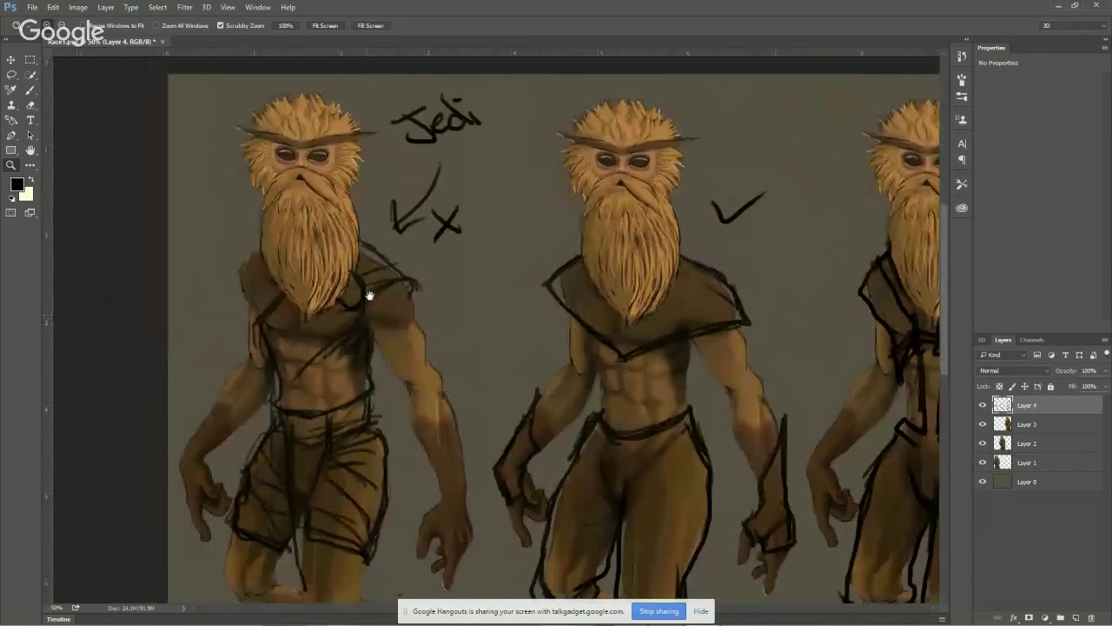
pyautogui.moveTo(369, 296); pyautogui.dragTo(365, 322)
pyautogui.click(31, 90)
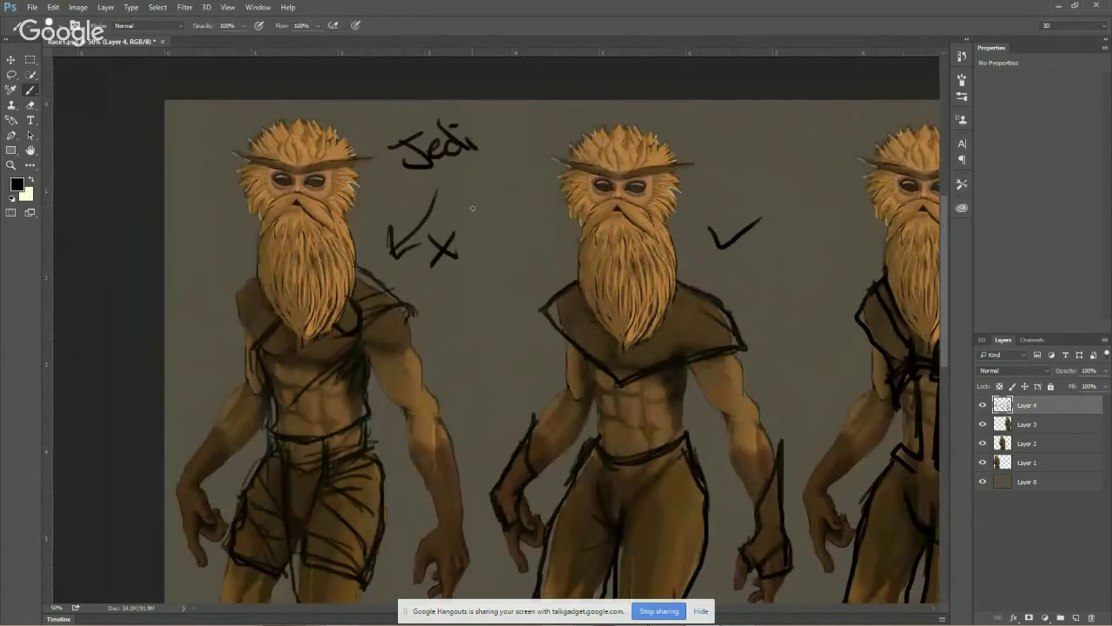
pyautogui.moveTo(449, 202)
pyautogui.mouseDown()
pyautogui.moveTo(489, 176)
pyautogui.moveTo(500, 190)
pyautogui.moveTo(465, 183)
pyautogui.moveTo(504, 200)
pyautogui.moveTo(472, 230)
pyautogui.moveTo(487, 238)
pyautogui.moveTo(495, 207)
pyautogui.moveTo(503, 270)
pyautogui.mouseUp()
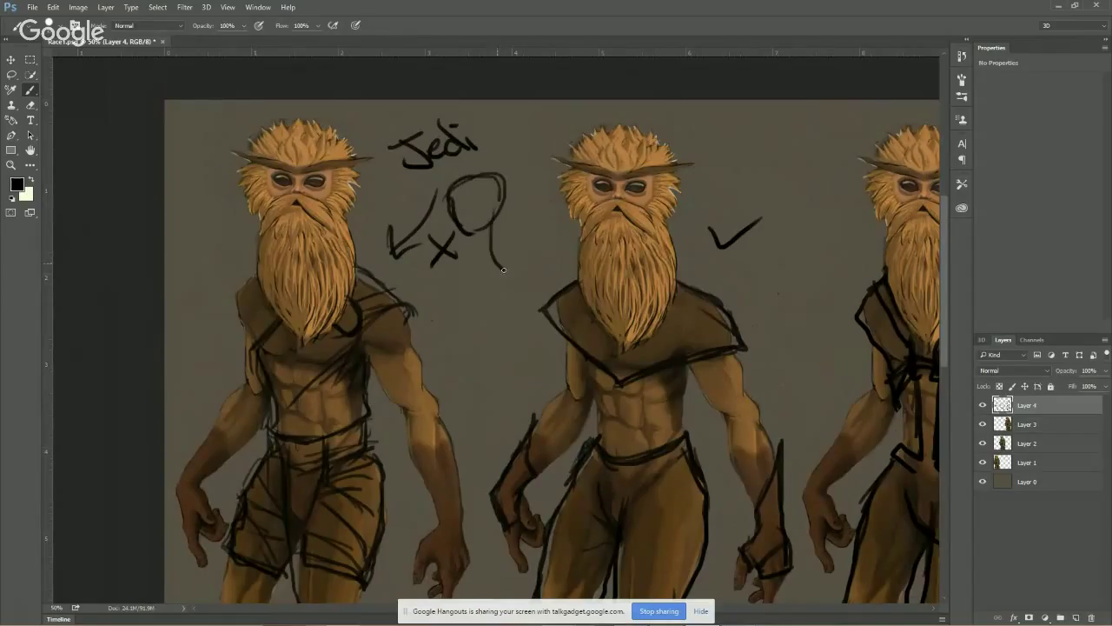
pyautogui.moveTo(501, 215)
pyautogui.mouseDown()
pyautogui.moveTo(483, 242)
pyautogui.moveTo(484, 230)
pyautogui.moveTo(510, 268)
pyautogui.mouseUp()
pyautogui.moveTo(504, 217); pyautogui.dragTo(514, 265)
pyautogui.moveTo(500, 213)
pyautogui.mouseDown()
pyautogui.moveTo(512, 262)
pyautogui.moveTo(482, 257)
pyautogui.moveTo(454, 295)
pyautogui.moveTo(464, 305)
pyautogui.moveTo(455, 320)
pyautogui.moveTo(512, 310)
pyautogui.mouseUp()
pyautogui.moveTo(513, 252); pyautogui.dragTo(537, 273)
pyautogui.moveTo(473, 175)
pyautogui.mouseDown()
pyautogui.moveTo(445, 187)
pyautogui.moveTo(502, 173)
pyautogui.moveTo(486, 168)
pyautogui.moveTo(515, 202)
pyautogui.moveTo(515, 186)
pyautogui.moveTo(459, 231)
pyautogui.mouseUp()
pyautogui.moveTo(464, 235); pyautogui.dragTo(439, 262)
pyautogui.moveTo(459, 246); pyautogui.dragTo(434, 278)
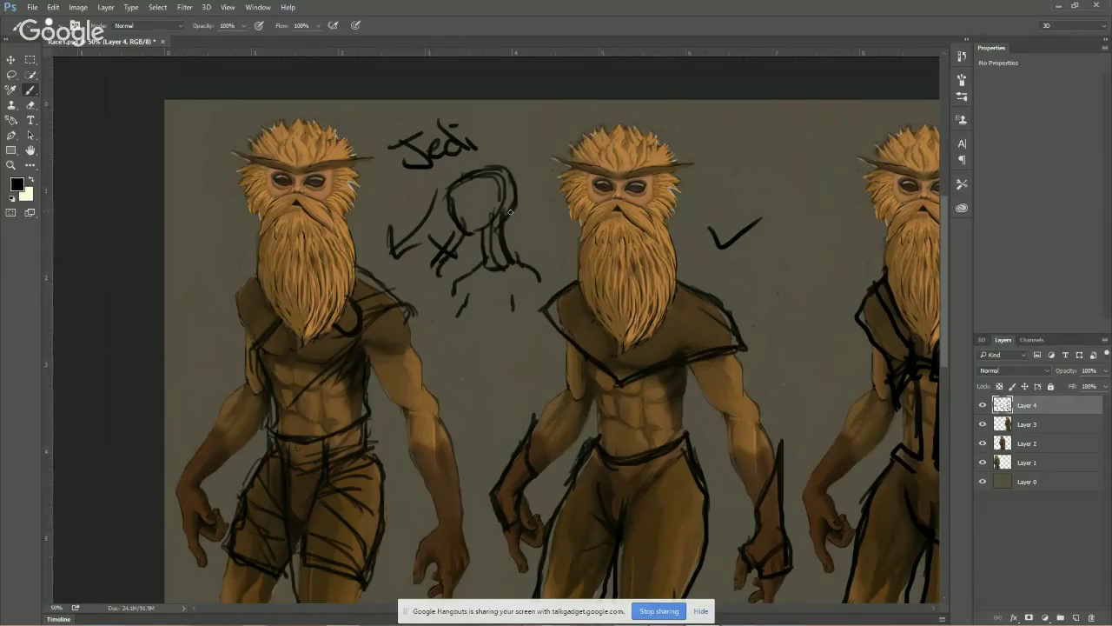
# Add long hair, a brow line and eyes to the doodled head, and erase the doodle together with the X mark
pyautogui.moveTo(520, 180); pyautogui.dragTo(527, 261)
pyautogui.moveTo(507, 222); pyautogui.dragTo(508, 247)
pyautogui.moveTo(503, 269); pyautogui.dragTo(493, 304)
pyautogui.moveTo(521, 200); pyautogui.dragTo(533, 257)
pyautogui.moveTo(532, 254); pyautogui.dragTo(504, 295)
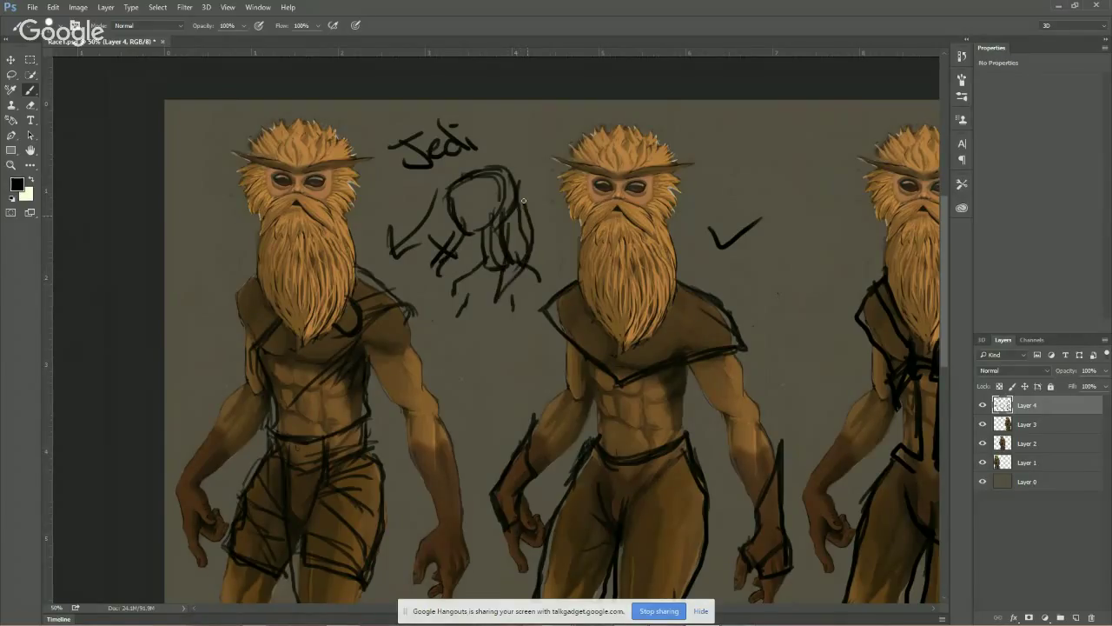
pyautogui.moveTo(502, 169)
pyautogui.mouseDown()
pyautogui.moveTo(525, 204)
pyautogui.moveTo(420, 191)
pyautogui.moveTo(524, 168)
pyautogui.mouseUp()
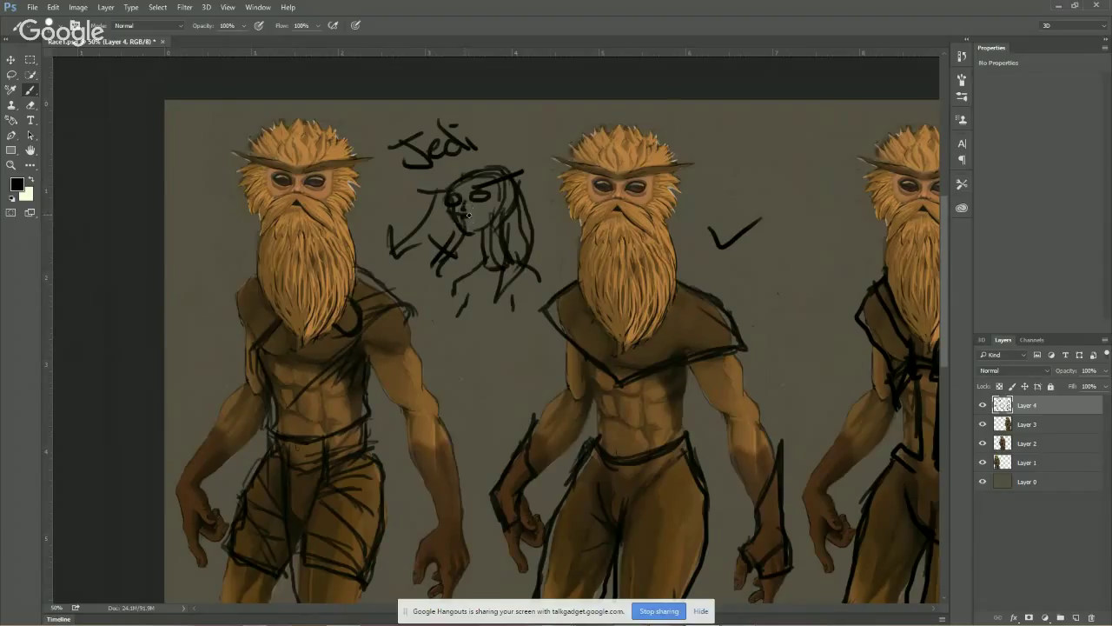
pyautogui.moveTo(468, 217)
pyautogui.mouseDown()
pyautogui.moveTo(501, 193)
pyautogui.moveTo(509, 224)
pyautogui.moveTo(440, 257)
pyautogui.moveTo(506, 222)
pyautogui.moveTo(508, 183)
pyautogui.mouseUp()
pyautogui.press('e')
pyautogui.moveTo(528, 153)
pyautogui.mouseDown()
pyautogui.moveTo(500, 187)
pyautogui.moveTo(527, 182)
pyautogui.moveTo(508, 279)
pyautogui.moveTo(519, 293)
pyautogui.moveTo(429, 249)
pyautogui.moveTo(462, 190)
pyautogui.moveTo(454, 217)
pyautogui.moveTo(504, 249)
pyautogui.moveTo(453, 196)
pyautogui.mouseUp()
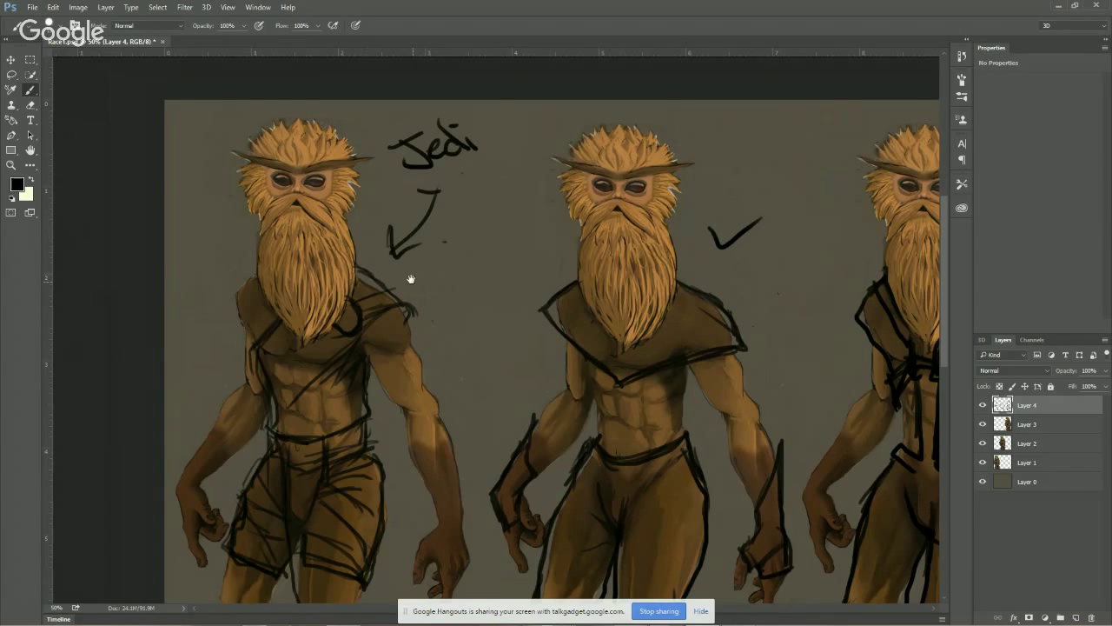
# Erase the stray sketch strokes outside the first creature's torso and around its shoulder garment
pyautogui.moveTo(427, 304); pyautogui.dragTo(479, 224)
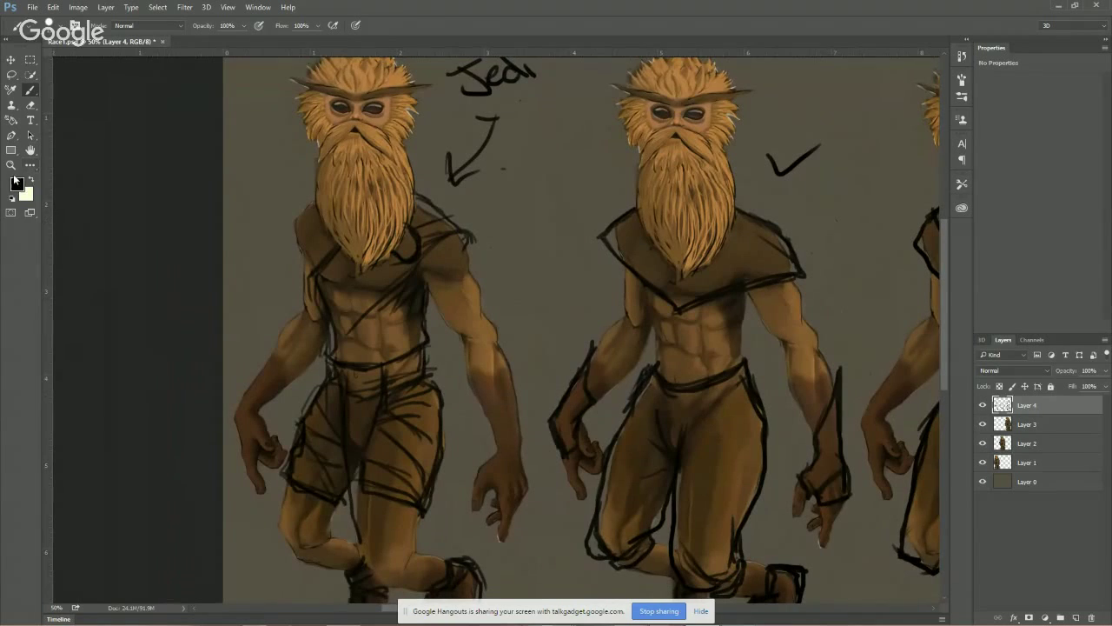
pyautogui.click(11, 164)
pyautogui.click(273, 248)
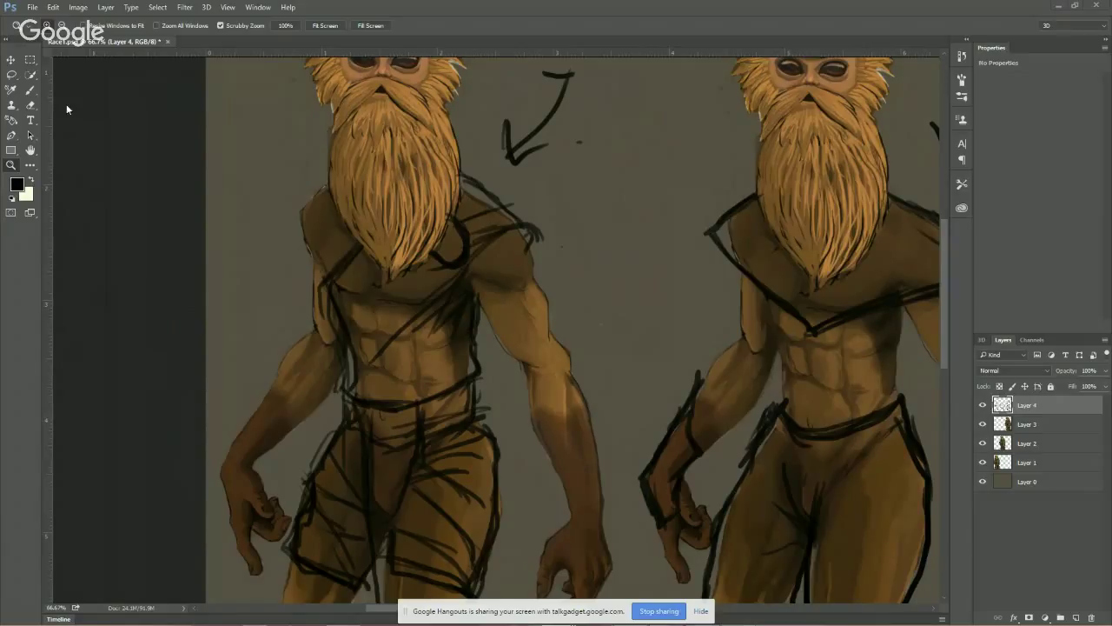
pyautogui.click(31, 104)
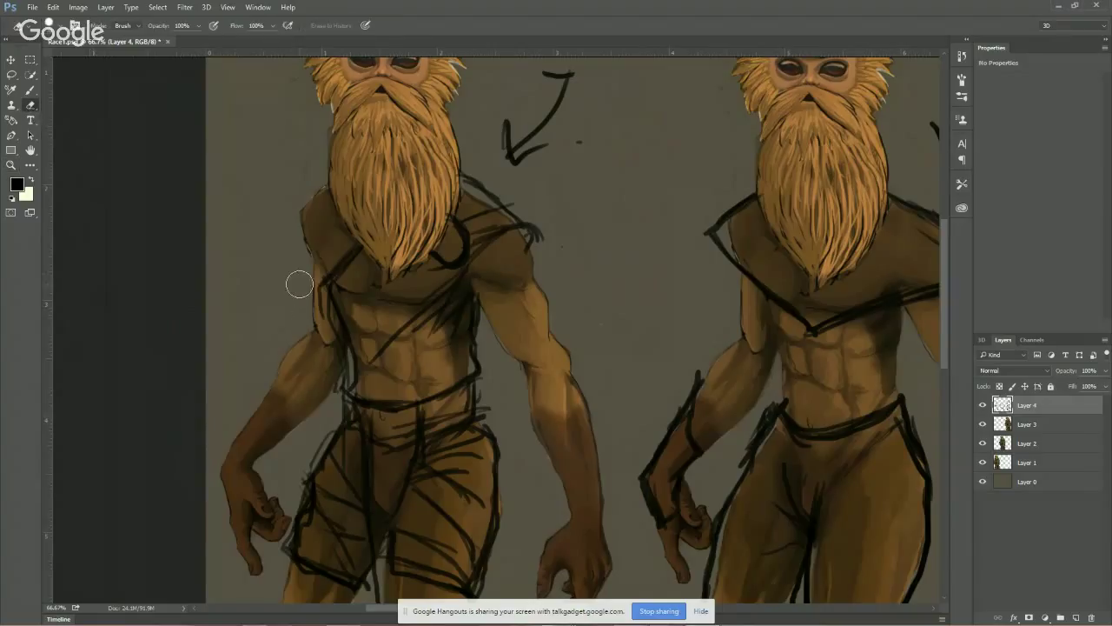
pyautogui.moveTo(302, 284)
pyautogui.mouseDown()
pyautogui.moveTo(310, 318)
pyautogui.moveTo(311, 284)
pyautogui.moveTo(309, 319)
pyautogui.moveTo(308, 297)
pyautogui.moveTo(337, 356)
pyautogui.moveTo(328, 410)
pyautogui.mouseUp()
pyautogui.moveTo(471, 162)
pyautogui.mouseDown()
pyautogui.moveTo(544, 223)
pyautogui.moveTo(550, 243)
pyautogui.moveTo(526, 269)
pyautogui.mouseUp()
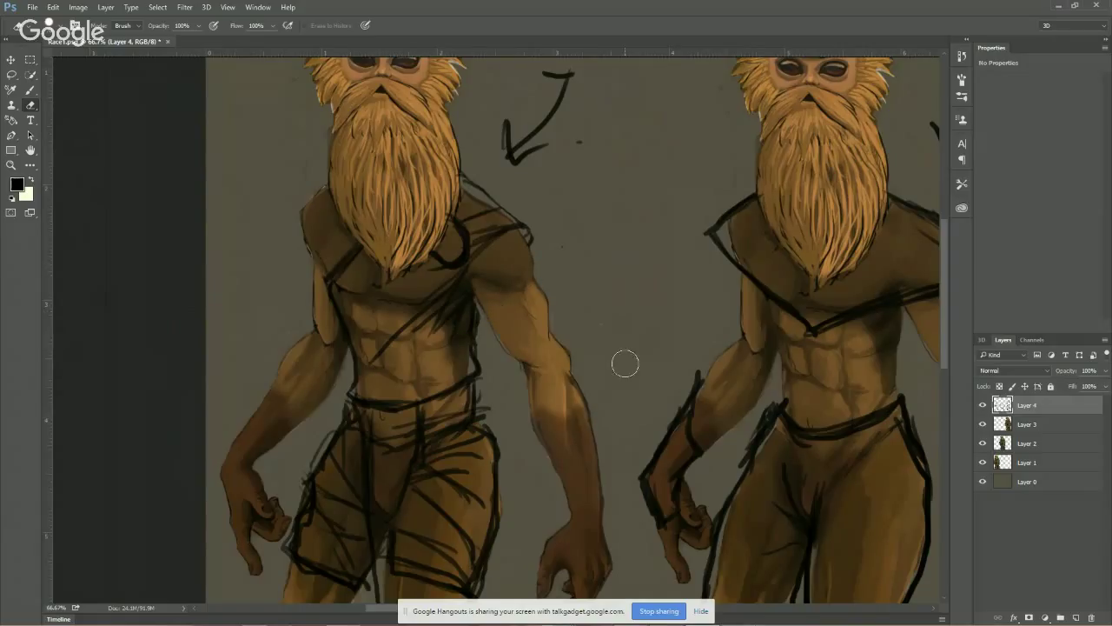
# Set the brush colour to mid grey 616161 and add a new layer above the sketch lines
pyautogui.press('b')
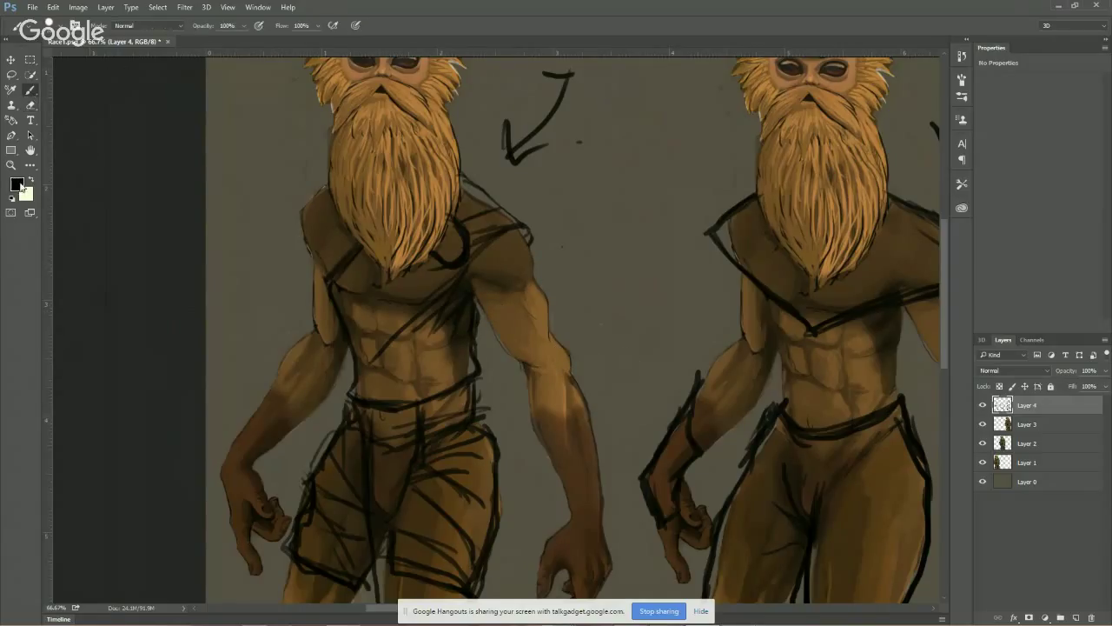
pyautogui.click(18, 184)
pyautogui.moveTo(429, 226)
pyautogui.mouseDown()
pyautogui.moveTo(412, 256)
pyautogui.moveTo(402, 250)
pyautogui.mouseUp()
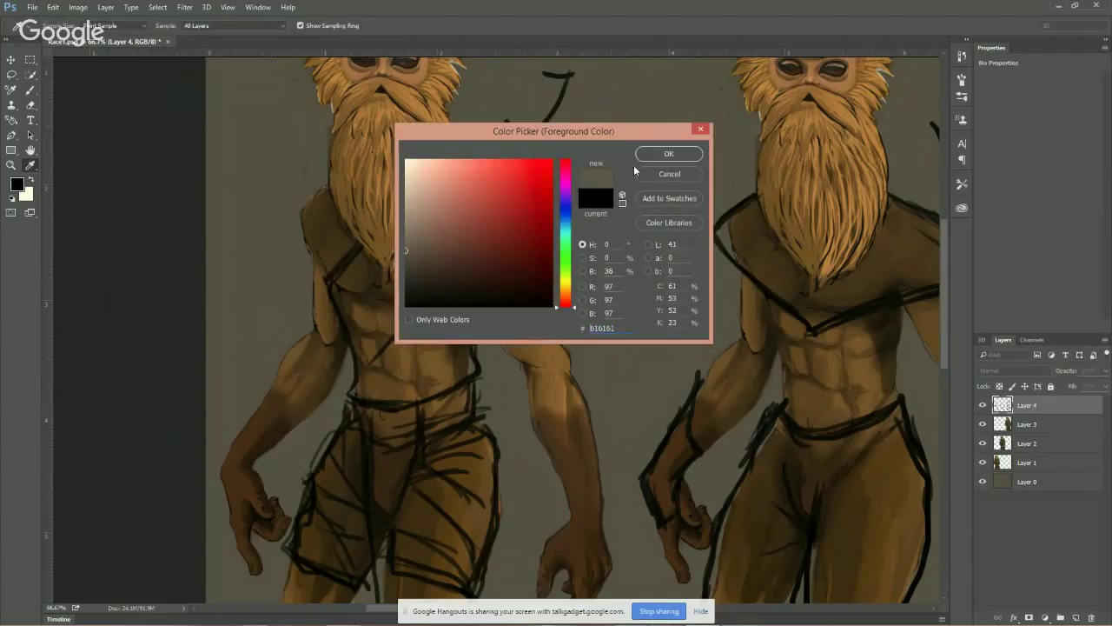
pyautogui.click(669, 155)
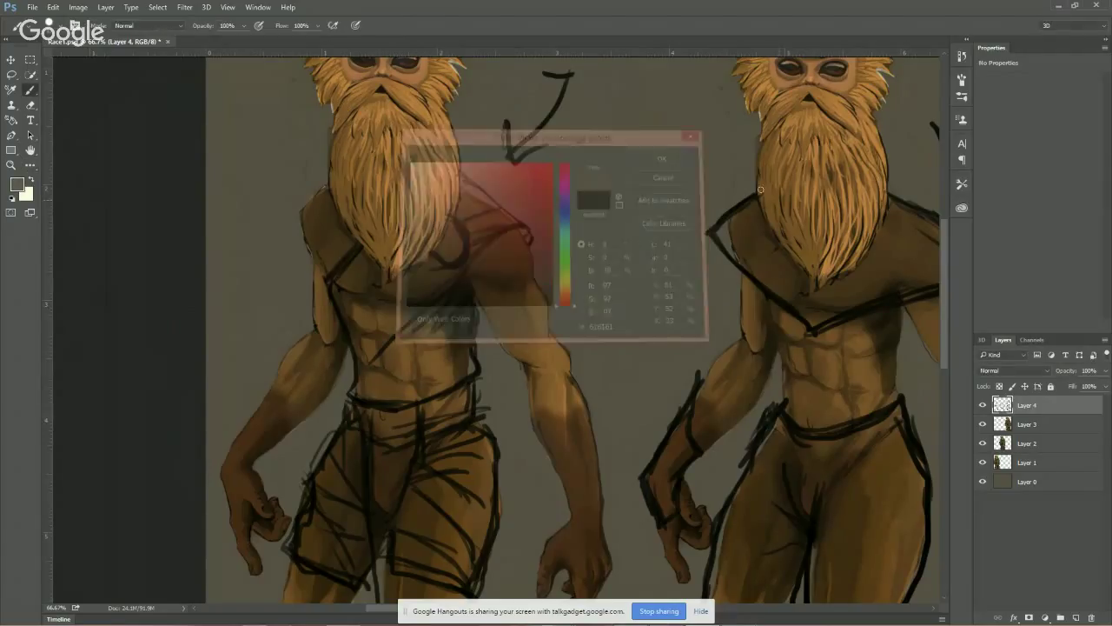
pyautogui.click(1076, 616)
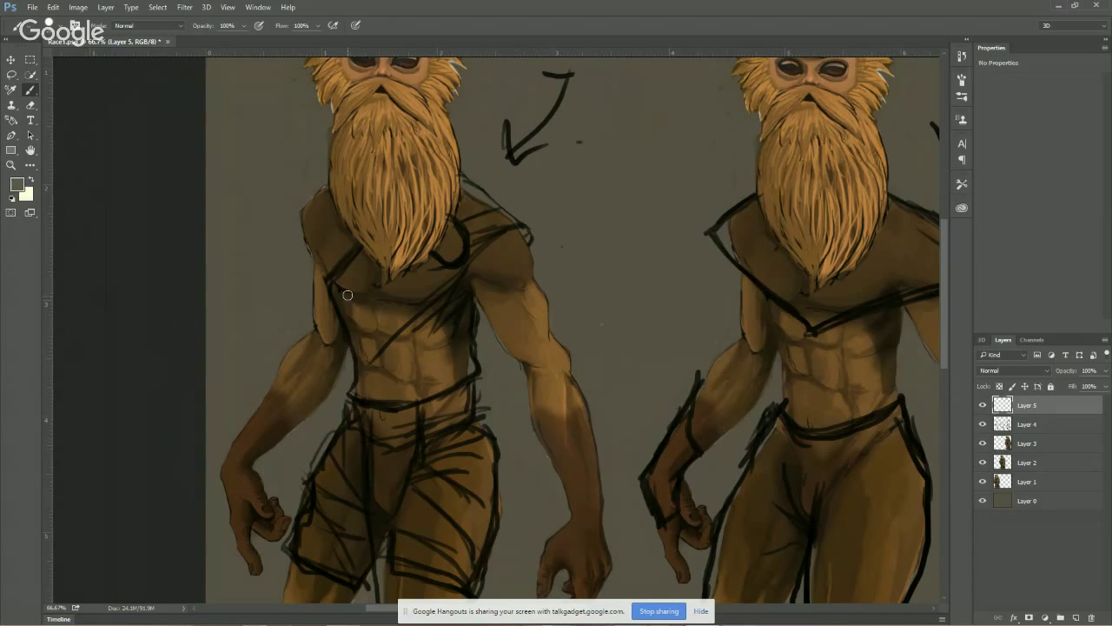
# Paint the first creature's tunic grey across the chest and abdomen and over the shoulder strap
pyautogui.moveTo(346, 289)
pyautogui.mouseDown()
pyautogui.moveTo(370, 309)
pyautogui.moveTo(350, 312)
pyautogui.moveTo(352, 281)
pyautogui.moveTo(335, 290)
pyautogui.moveTo(352, 272)
pyautogui.moveTo(328, 284)
pyautogui.moveTo(361, 257)
pyautogui.moveTo(368, 282)
pyautogui.moveTo(371, 264)
pyautogui.moveTo(359, 276)
pyautogui.moveTo(390, 292)
pyautogui.moveTo(404, 284)
pyautogui.moveTo(376, 296)
pyautogui.moveTo(406, 280)
pyautogui.moveTo(381, 285)
pyautogui.moveTo(379, 270)
pyautogui.moveTo(395, 285)
pyautogui.moveTo(412, 271)
pyautogui.moveTo(399, 298)
pyautogui.moveTo(422, 306)
pyautogui.moveTo(403, 296)
pyautogui.moveTo(436, 278)
pyautogui.moveTo(390, 306)
pyautogui.moveTo(378, 336)
pyautogui.moveTo(355, 301)
pyautogui.moveTo(354, 329)
pyautogui.moveTo(338, 288)
pyautogui.moveTo(364, 356)
pyautogui.moveTo(391, 320)
pyautogui.moveTo(365, 364)
pyautogui.moveTo(431, 311)
pyautogui.moveTo(414, 339)
pyautogui.moveTo(461, 313)
pyautogui.moveTo(461, 365)
pyautogui.moveTo(463, 341)
pyautogui.moveTo(437, 382)
pyautogui.moveTo(420, 381)
pyautogui.moveTo(443, 346)
pyautogui.moveTo(362, 396)
pyautogui.moveTo(414, 381)
pyautogui.moveTo(412, 399)
pyautogui.moveTo(475, 321)
pyautogui.mouseUp()
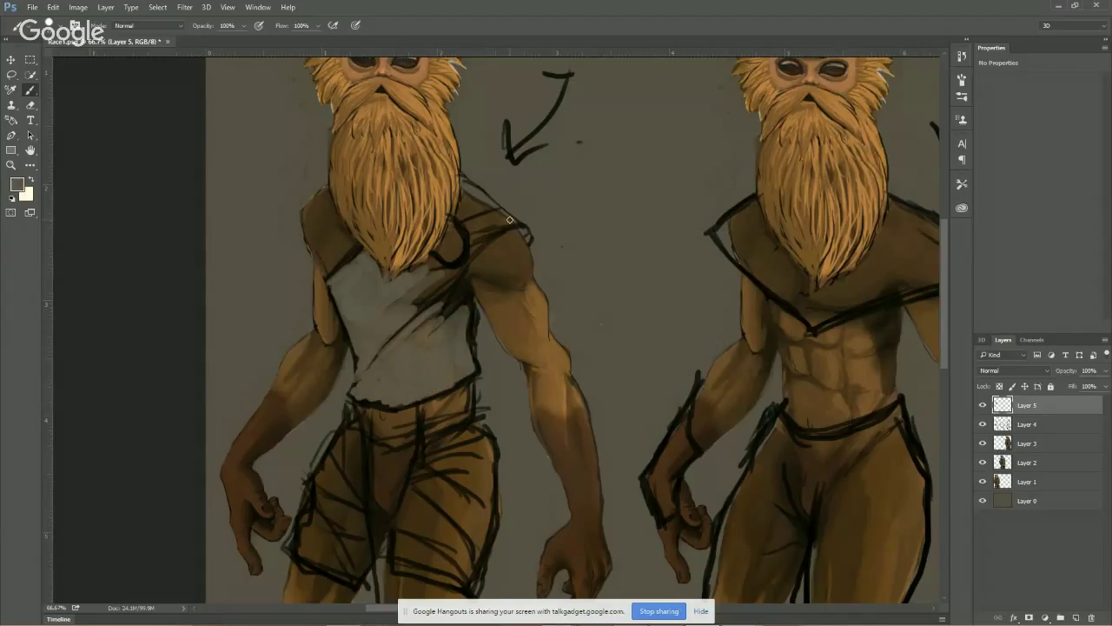
pyautogui.moveTo(510, 220)
pyautogui.mouseDown()
pyautogui.moveTo(485, 240)
pyautogui.moveTo(511, 224)
pyautogui.mouseUp()
pyautogui.moveTo(466, 186)
pyautogui.mouseDown()
pyautogui.moveTo(457, 207)
pyautogui.moveTo(477, 191)
pyautogui.moveTo(469, 214)
pyautogui.moveTo(493, 204)
pyautogui.moveTo(476, 228)
pyautogui.moveTo(497, 223)
pyautogui.mouseUp()
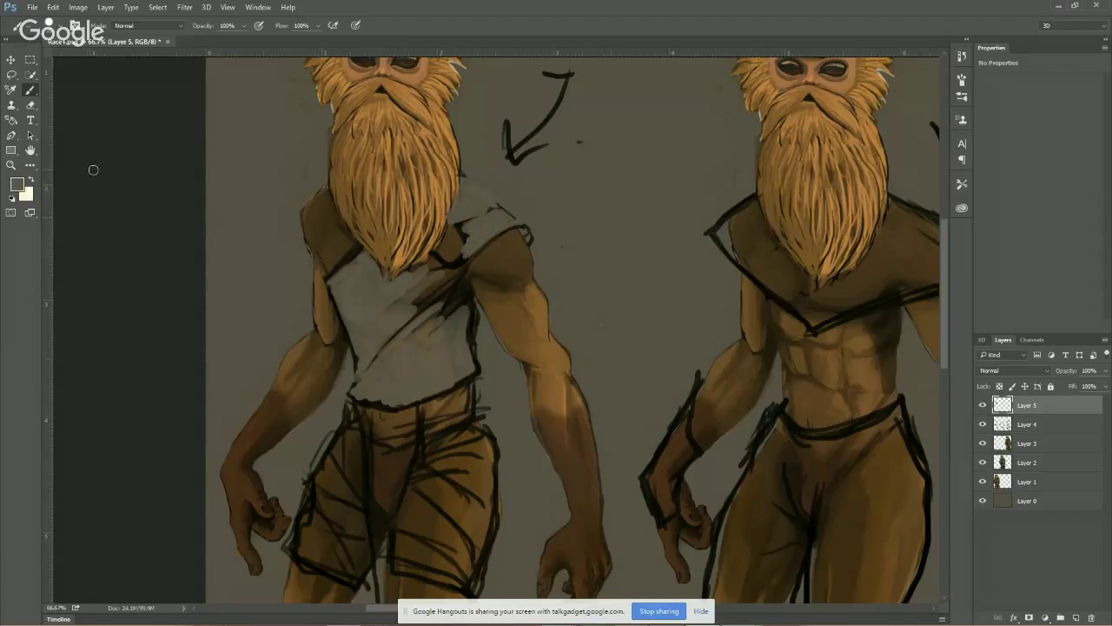
# Set the brush colour to light warm grey 968b8b and paint the first creature's shoulder drape and the diagonal fold across its chest
pyautogui.click(18, 186)
pyautogui.click(416, 220)
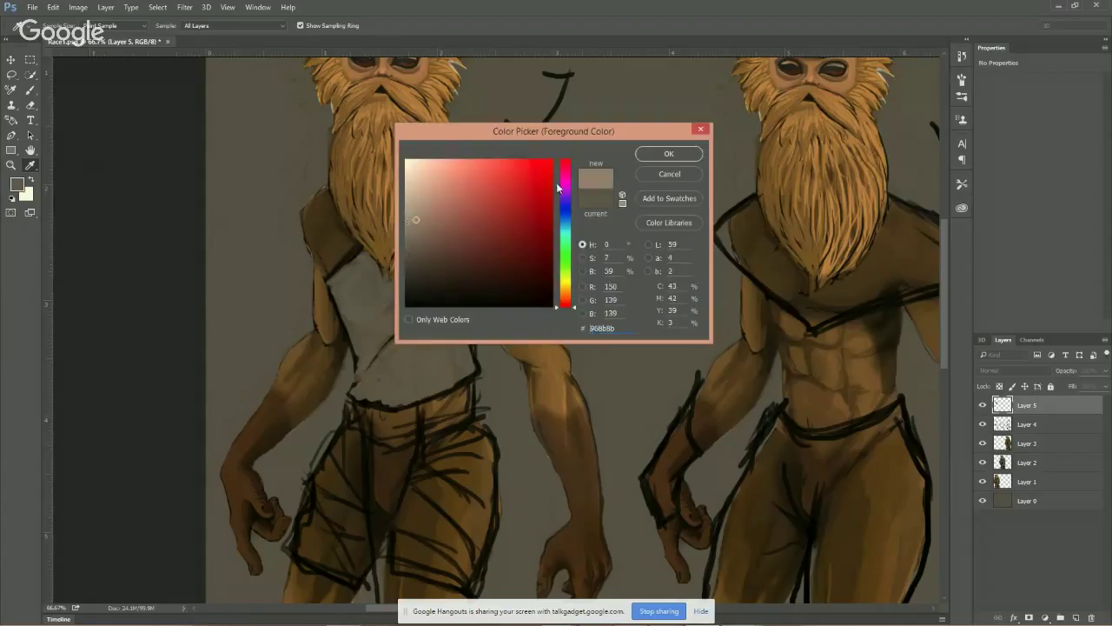
pyautogui.click(666, 158)
pyautogui.moveTo(507, 228)
pyautogui.mouseDown()
pyautogui.moveTo(450, 273)
pyautogui.moveTo(506, 229)
pyautogui.moveTo(487, 236)
pyautogui.moveTo(480, 226)
pyautogui.moveTo(509, 218)
pyautogui.moveTo(466, 180)
pyautogui.moveTo(502, 210)
pyautogui.moveTo(483, 195)
pyautogui.moveTo(509, 216)
pyautogui.mouseUp()
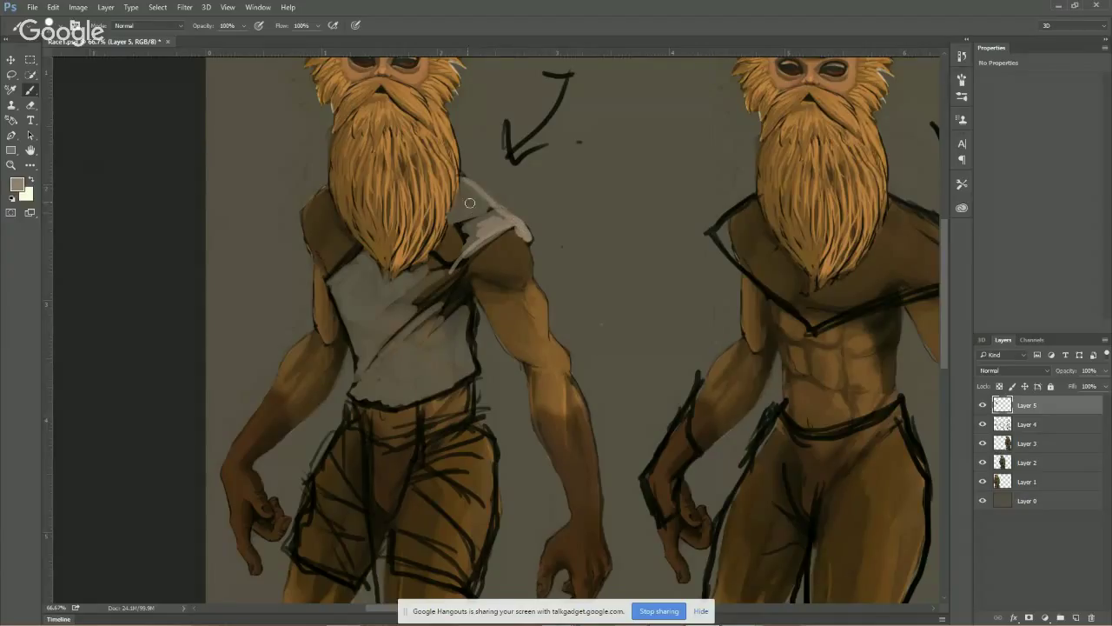
pyautogui.press(']')
pyautogui.press(']')
pyautogui.moveTo(468, 190)
pyautogui.mouseDown()
pyautogui.moveTo(475, 233)
pyautogui.moveTo(473, 200)
pyautogui.moveTo(497, 214)
pyautogui.moveTo(467, 203)
pyautogui.moveTo(492, 226)
pyautogui.moveTo(448, 246)
pyautogui.moveTo(452, 235)
pyautogui.moveTo(459, 228)
pyautogui.moveTo(430, 273)
pyautogui.moveTo(453, 261)
pyautogui.moveTo(416, 279)
pyautogui.moveTo(421, 270)
pyautogui.moveTo(438, 284)
pyautogui.moveTo(471, 253)
pyautogui.moveTo(391, 326)
pyautogui.moveTo(448, 299)
pyautogui.moveTo(442, 320)
pyautogui.moveTo(417, 336)
pyautogui.moveTo(463, 298)
pyautogui.moveTo(407, 357)
pyautogui.moveTo(462, 313)
pyautogui.moveTo(435, 352)
pyautogui.moveTo(465, 314)
pyautogui.moveTo(460, 351)
pyautogui.mouseUp()
pyautogui.moveTo(381, 265)
pyautogui.mouseDown()
pyautogui.moveTo(403, 287)
pyautogui.moveTo(390, 295)
pyautogui.moveTo(391, 319)
pyautogui.moveTo(414, 308)
pyautogui.moveTo(422, 294)
pyautogui.moveTo(401, 295)
pyautogui.moveTo(453, 237)
pyautogui.moveTo(421, 278)
pyautogui.moveTo(471, 235)
pyautogui.moveTo(452, 234)
pyautogui.moveTo(427, 265)
pyautogui.mouseUp()
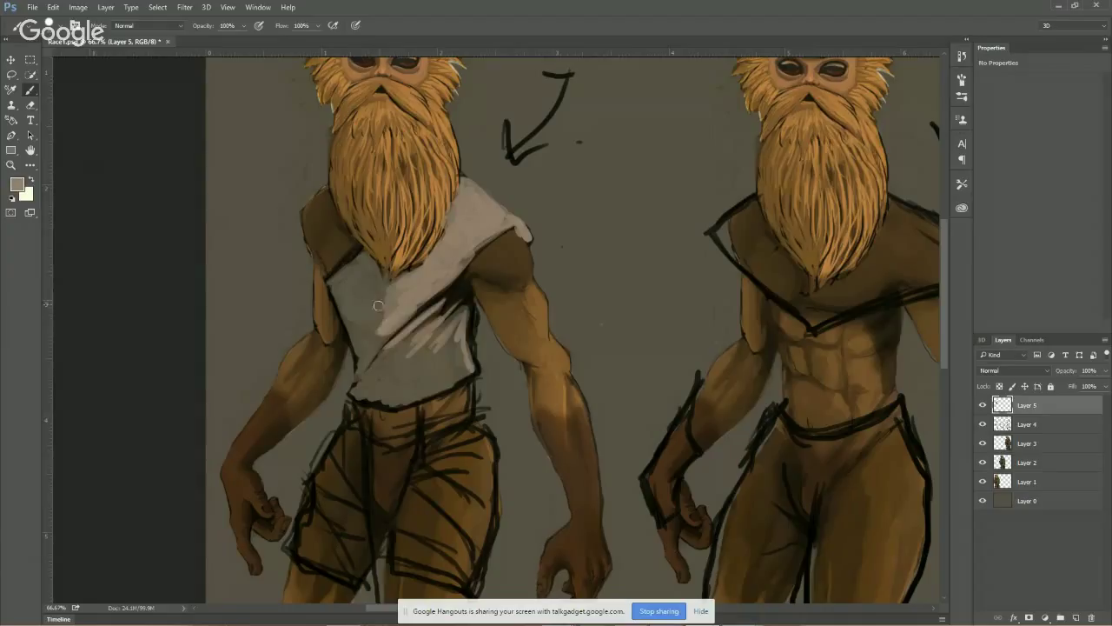
# Sample greys from the tunic and paint tonal shading on the chest panel beside and below the beard
pyautogui.press('alt')
pyautogui.keyDown('alt'); pyautogui.click(379, 344); pyautogui.keyUp('alt')
pyautogui.moveTo(365, 336)
pyautogui.mouseDown()
pyautogui.moveTo(376, 347)
pyautogui.moveTo(393, 291)
pyautogui.mouseUp()
pyautogui.keyDown('alt'); pyautogui.click(460, 327); pyautogui.keyUp('alt')
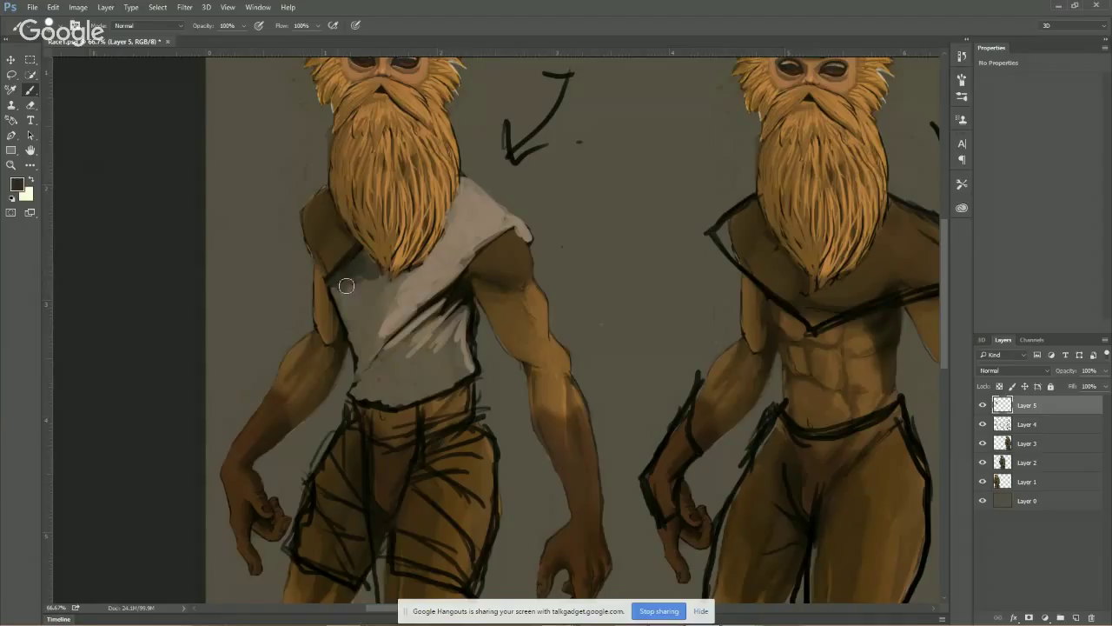
pyautogui.keyDown('alt'); pyautogui.click(348, 323); pyautogui.keyUp('alt')
pyautogui.moveTo(347, 293)
pyautogui.mouseDown()
pyautogui.moveTo(341, 278)
pyautogui.moveTo(350, 297)
pyautogui.mouseUp()
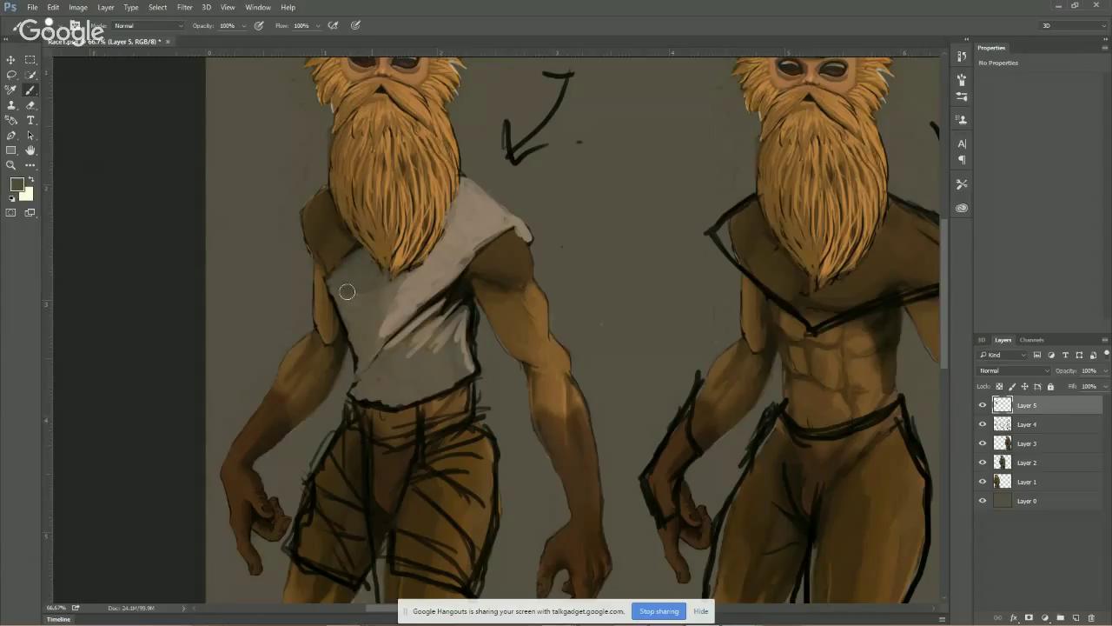
pyautogui.moveTo(347, 291); pyautogui.dragTo(353, 259)
# With a smaller brush, refine the folds under the diagonal drape and the drape's edge beside the beard
pyautogui.press('[')
pyautogui.moveTo(445, 307)
pyautogui.mouseDown()
pyautogui.moveTo(428, 338)
pyautogui.moveTo(469, 302)
pyautogui.moveTo(455, 333)
pyautogui.moveTo(471, 305)
pyautogui.moveTo(467, 330)
pyautogui.moveTo(474, 297)
pyautogui.moveTo(475, 313)
pyautogui.moveTo(454, 292)
pyautogui.moveTo(465, 283)
pyautogui.moveTo(449, 301)
pyautogui.moveTo(465, 276)
pyautogui.mouseUp()
pyautogui.moveTo(465, 179); pyautogui.dragTo(447, 211)
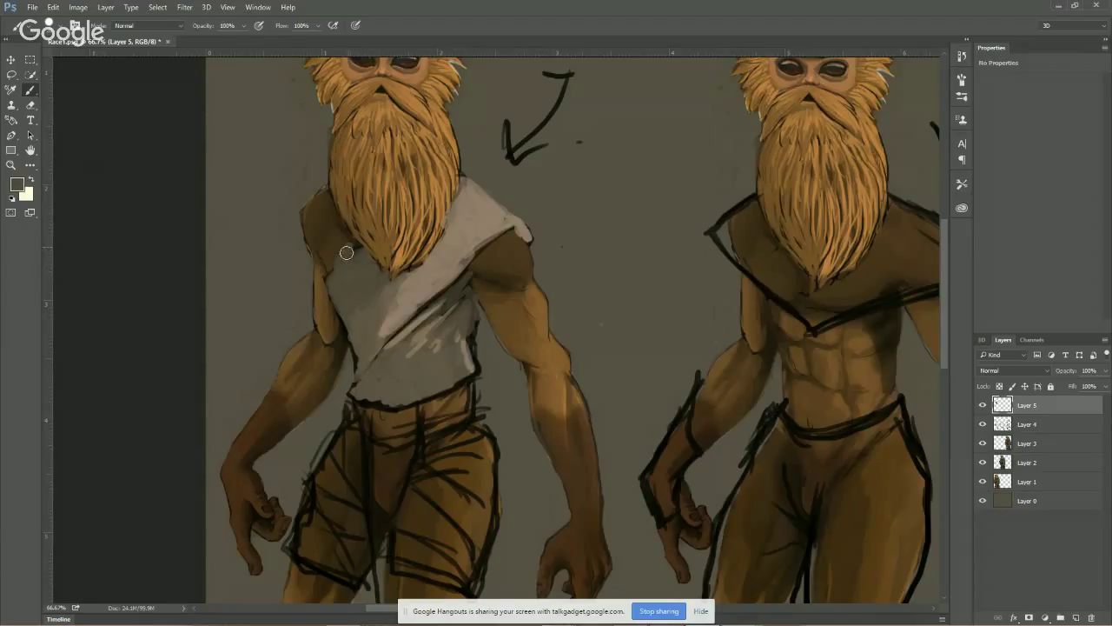
pyautogui.press('[')
pyautogui.press('super')
pyautogui.press('super')
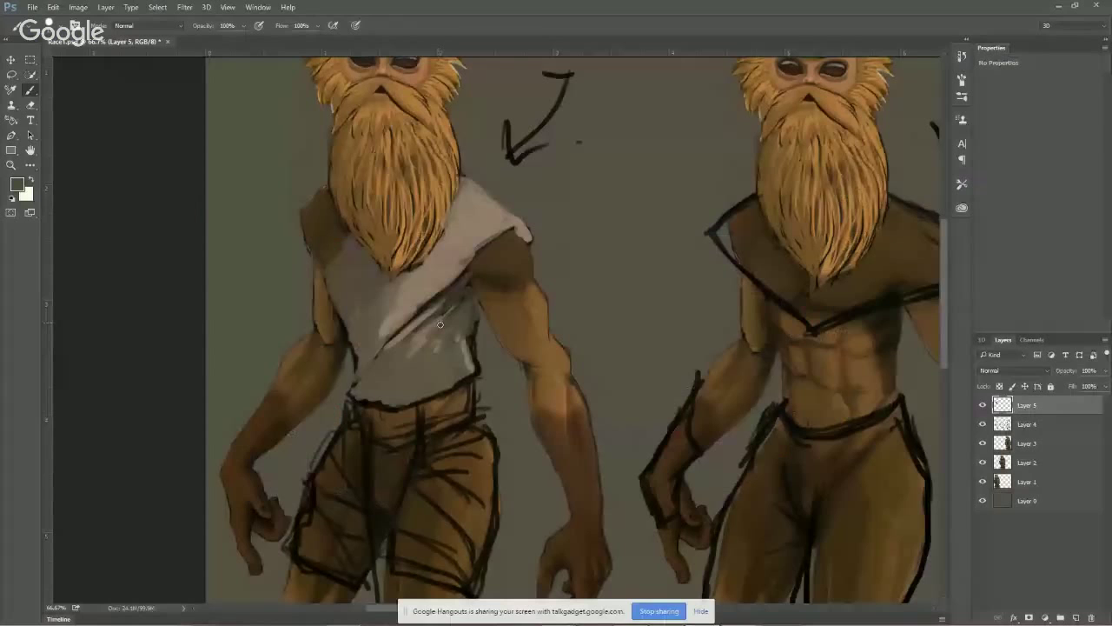
# Sample the drape's light grey and paint lighter strokes along the tunic's side edge, lower folds and hem
pyautogui.press('alt')
pyautogui.keyDown('alt'); pyautogui.click(432, 276); pyautogui.keyUp('alt')
pyautogui.moveTo(330, 286)
pyautogui.mouseDown()
pyautogui.moveTo(356, 366)
pyautogui.moveTo(408, 337)
pyautogui.moveTo(421, 366)
pyautogui.moveTo(414, 353)
pyautogui.moveTo(366, 393)
pyautogui.moveTo(397, 405)
pyautogui.moveTo(377, 405)
pyautogui.moveTo(459, 380)
pyautogui.moveTo(439, 349)
pyautogui.moveTo(458, 320)
pyautogui.mouseUp()
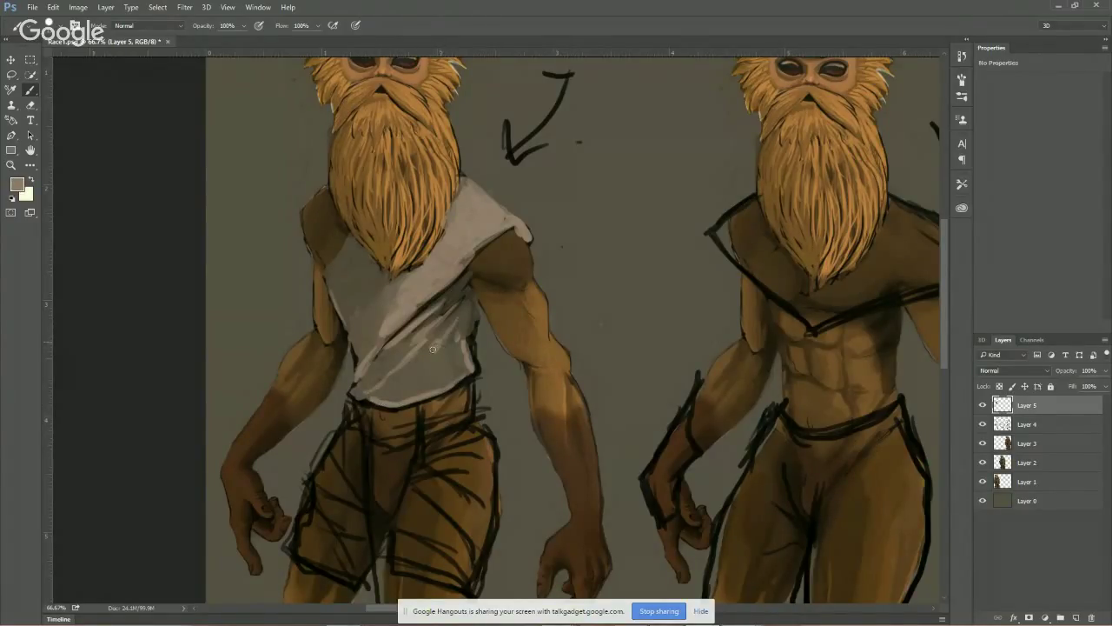
pyautogui.moveTo(432, 373); pyautogui.dragTo(422, 343)
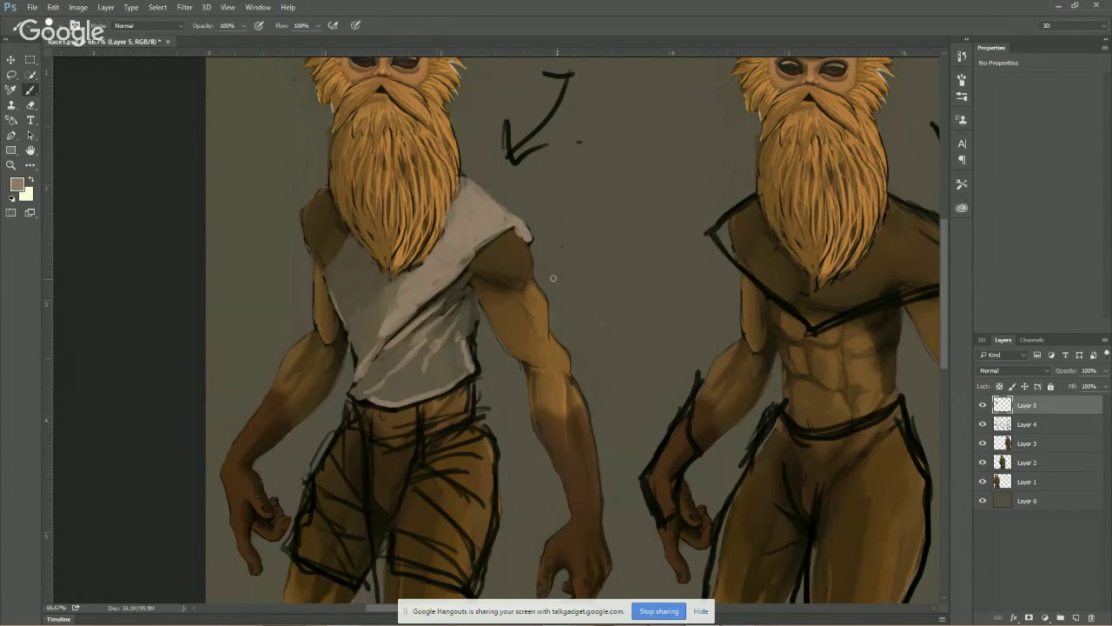
# Paint the cloth at the waist below the tunic's hem in sampled greys, with a lighter tone over one side
pyautogui.moveTo(553, 278); pyautogui.dragTo(618, 208)
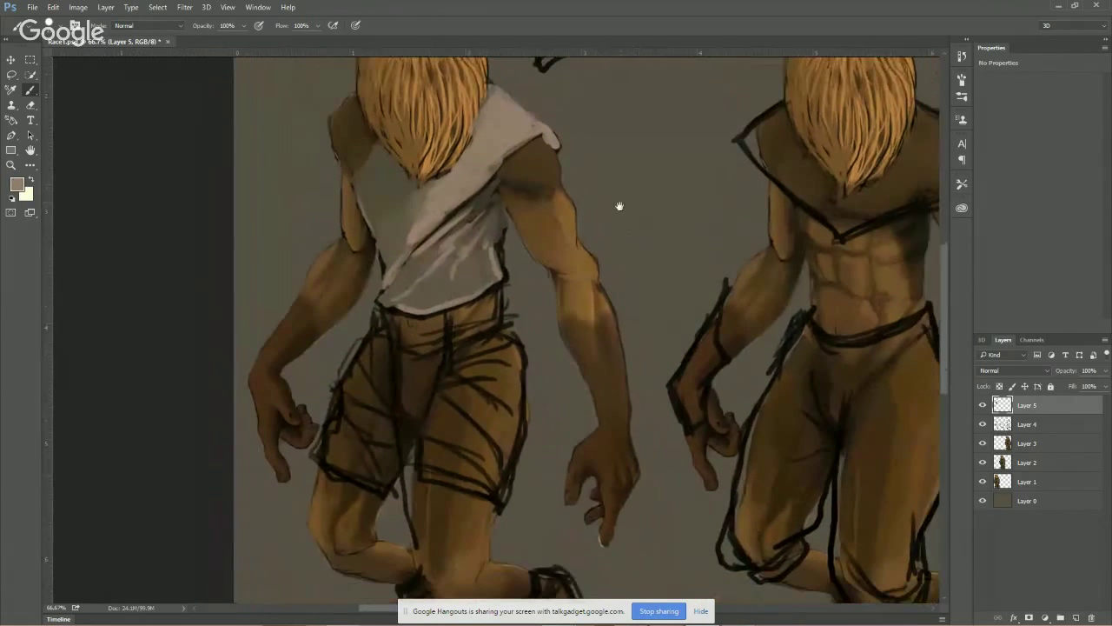
pyautogui.keyDown('alt'); pyautogui.click(439, 276); pyautogui.keyUp('alt')
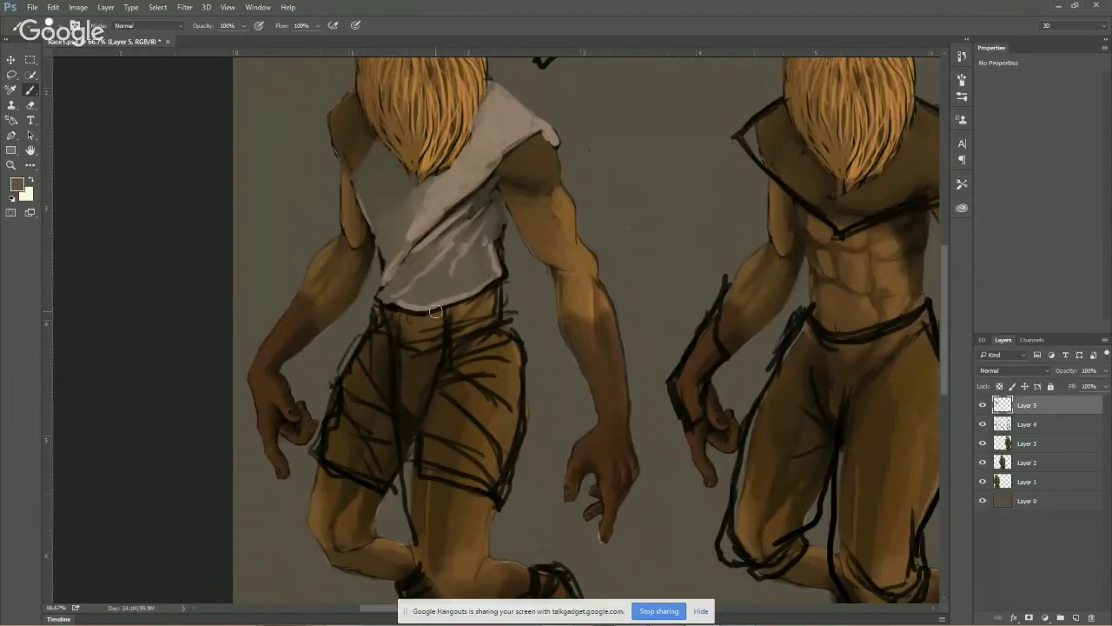
pyautogui.moveTo(483, 302)
pyautogui.mouseDown()
pyautogui.moveTo(455, 316)
pyautogui.moveTo(451, 330)
pyautogui.moveTo(480, 300)
pyautogui.moveTo(460, 310)
pyautogui.moveTo(493, 293)
pyautogui.moveTo(486, 316)
pyautogui.moveTo(494, 297)
pyautogui.moveTo(497, 316)
pyautogui.moveTo(460, 333)
pyautogui.moveTo(387, 315)
pyautogui.mouseUp()
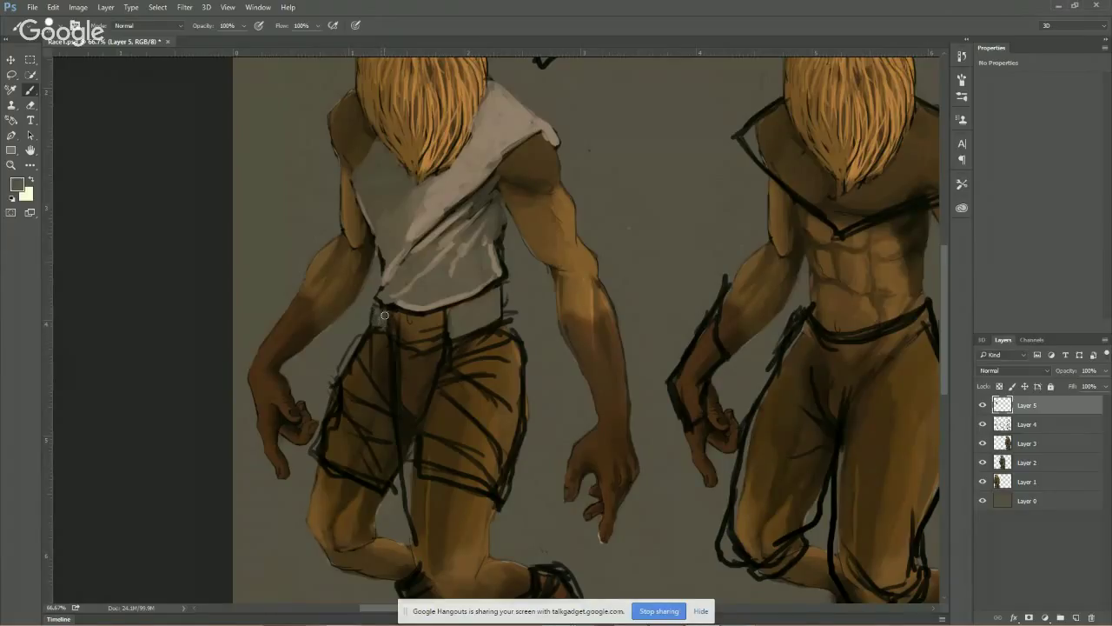
pyautogui.moveTo(377, 323); pyautogui.dragTo(374, 312)
pyautogui.press('alt')
pyautogui.keyDown('alt'); pyautogui.click(456, 217); pyautogui.keyUp('alt')
pyautogui.moveTo(493, 293)
pyautogui.mouseDown()
pyautogui.moveTo(473, 329)
pyautogui.moveTo(482, 298)
pyautogui.moveTo(481, 313)
pyautogui.mouseUp()
# Paint the cloth strip hanging between the first creature's thighs in grey, tapering it downward and covering its upper edge
pyautogui.press('alt')
pyautogui.moveTo(437, 343)
pyautogui.mouseDown()
pyautogui.moveTo(439, 313)
pyautogui.moveTo(425, 319)
pyautogui.moveTo(431, 360)
pyautogui.moveTo(439, 335)
pyautogui.moveTo(427, 393)
pyautogui.moveTo(405, 340)
pyautogui.moveTo(424, 326)
pyautogui.moveTo(411, 323)
pyautogui.moveTo(422, 322)
pyautogui.moveTo(412, 352)
pyautogui.moveTo(424, 361)
pyautogui.moveTo(415, 409)
pyautogui.moveTo(397, 378)
pyautogui.mouseUp()
pyautogui.keyDown('alt'); pyautogui.click(434, 308); pyautogui.keyUp('alt')
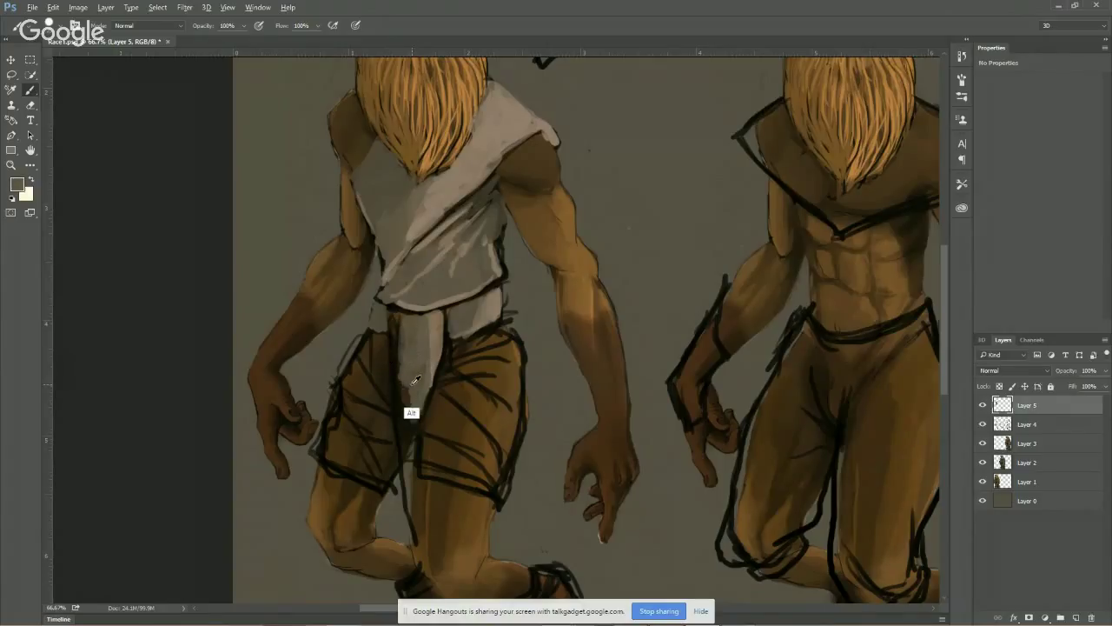
pyautogui.moveTo(408, 379)
pyautogui.mouseDown()
pyautogui.moveTo(403, 406)
pyautogui.moveTo(402, 363)
pyautogui.moveTo(406, 425)
pyautogui.moveTo(427, 403)
pyautogui.moveTo(425, 389)
pyautogui.moveTo(407, 438)
pyautogui.mouseUp()
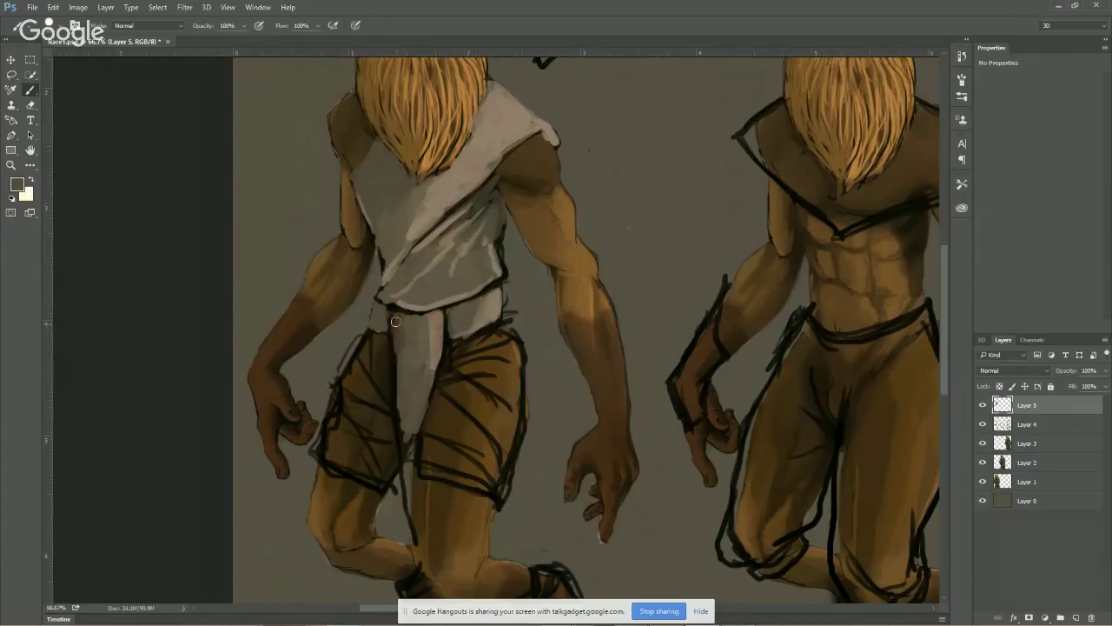
pyautogui.moveTo(395, 321); pyautogui.dragTo(395, 353)
pyautogui.moveTo(414, 342)
pyautogui.mouseDown()
pyautogui.moveTo(411, 389)
pyautogui.moveTo(421, 356)
pyautogui.moveTo(414, 394)
pyautogui.moveTo(428, 318)
pyautogui.moveTo(420, 408)
pyautogui.moveTo(435, 318)
pyautogui.moveTo(411, 318)
pyautogui.moveTo(481, 303)
pyautogui.moveTo(469, 328)
pyautogui.moveTo(482, 305)
pyautogui.moveTo(460, 311)
pyautogui.moveTo(463, 321)
pyautogui.moveTo(478, 311)
pyautogui.moveTo(451, 304)
pyautogui.mouseUp()
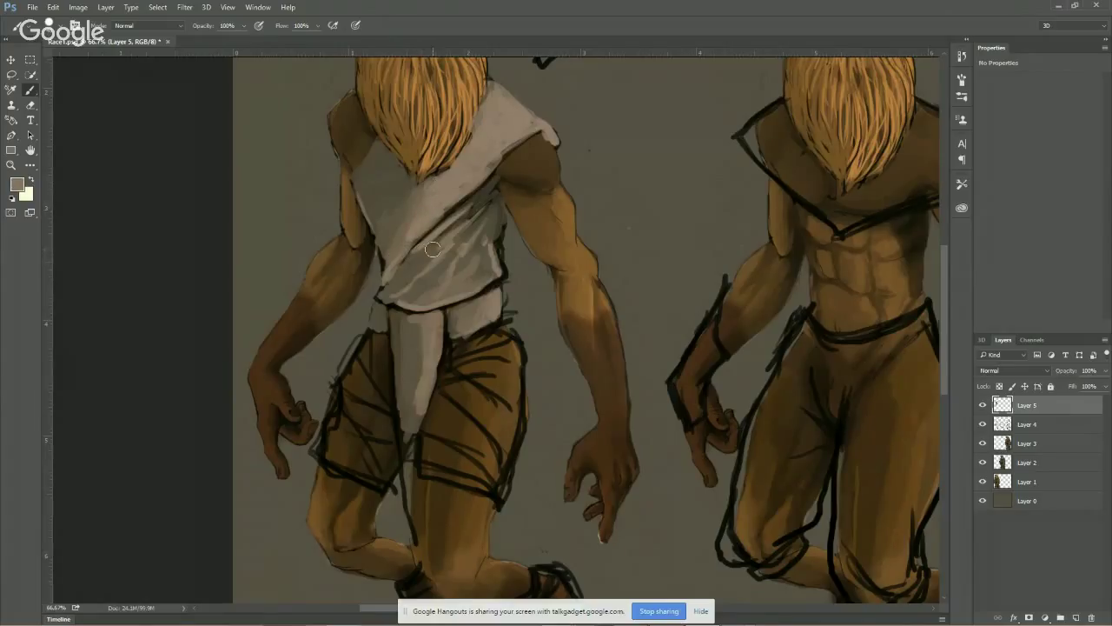
# Add fold strokes to the lower tunic and vertical streaks to the hanging cloth, extending its tip into ragged ends
pyautogui.moveTo(450, 240); pyautogui.dragTo(401, 287)
pyautogui.moveTo(472, 218)
pyautogui.mouseDown()
pyautogui.moveTo(407, 307)
pyautogui.moveTo(464, 239)
pyautogui.moveTo(447, 271)
pyautogui.moveTo(477, 251)
pyautogui.moveTo(423, 340)
pyautogui.moveTo(412, 405)
pyautogui.mouseUp()
pyautogui.keyDown('alt'); pyautogui.click(407, 393); pyautogui.keyUp('alt')
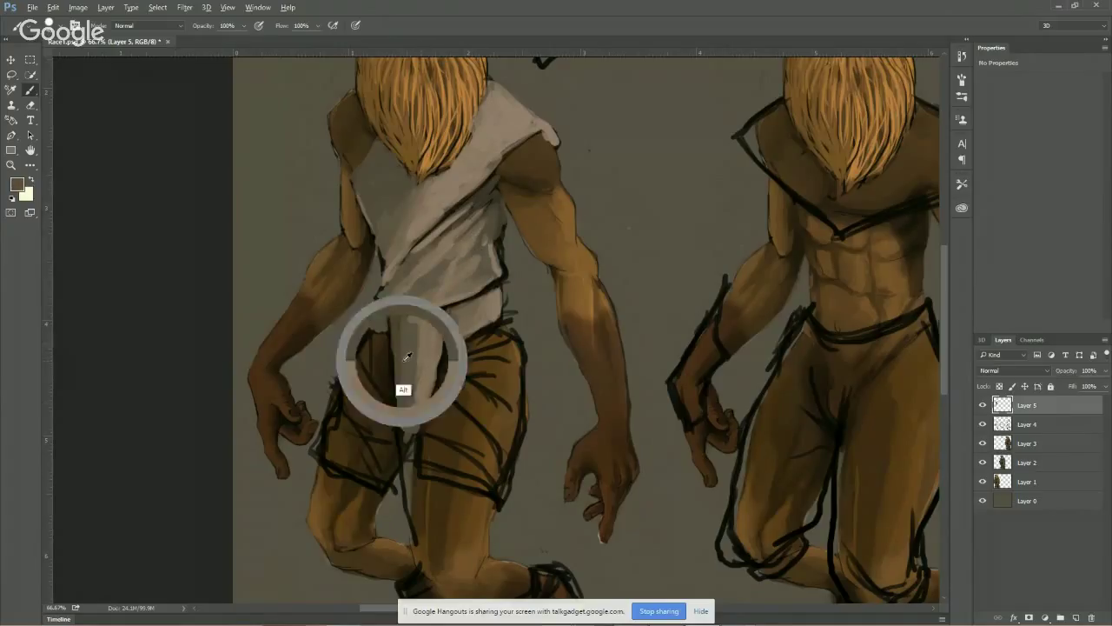
pyautogui.moveTo(419, 341)
pyautogui.mouseDown()
pyautogui.moveTo(412, 429)
pyautogui.moveTo(412, 355)
pyautogui.moveTo(442, 318)
pyautogui.moveTo(432, 303)
pyautogui.moveTo(458, 388)
pyautogui.moveTo(427, 365)
pyautogui.moveTo(423, 323)
pyautogui.mouseUp()
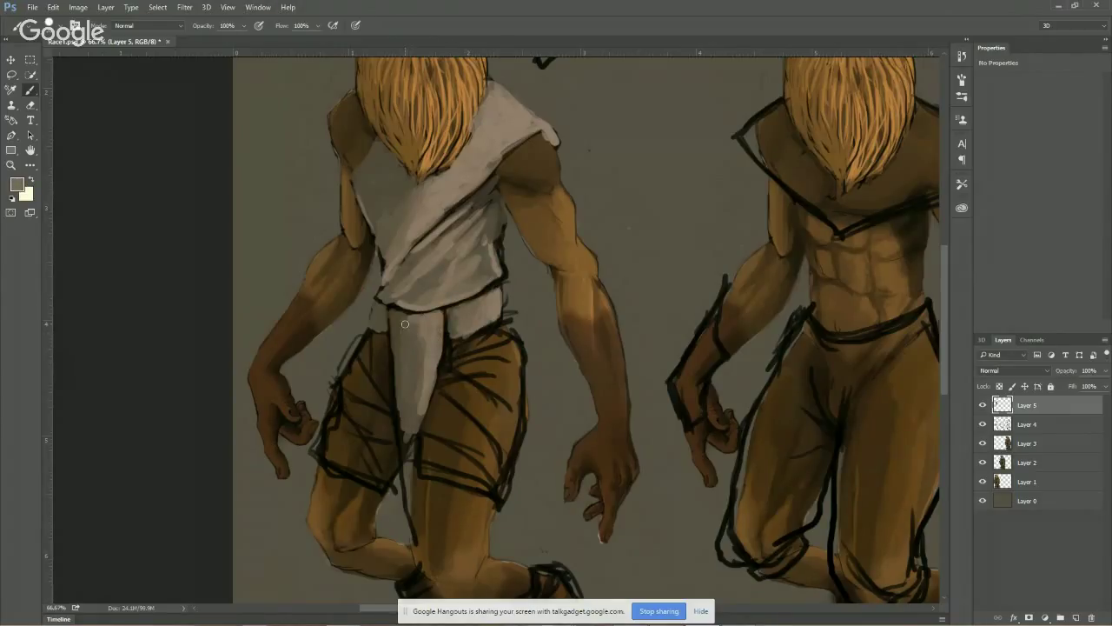
pyautogui.press('[')
pyautogui.moveTo(408, 359)
pyautogui.mouseDown()
pyautogui.moveTo(405, 411)
pyautogui.moveTo(419, 334)
pyautogui.mouseUp()
pyautogui.moveTo(399, 410)
pyautogui.mouseDown()
pyautogui.moveTo(408, 459)
pyautogui.moveTo(425, 395)
pyautogui.mouseUp()
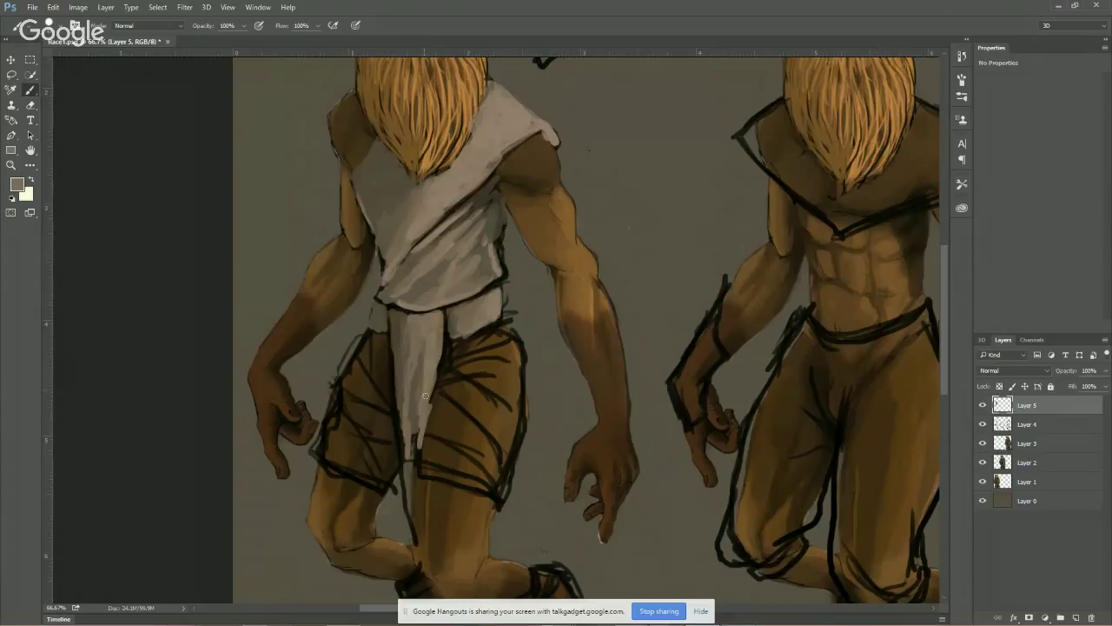
pyautogui.keyDown('alt'); pyautogui.click(486, 223); pyautogui.keyUp('alt')
pyautogui.moveTo(421, 346)
pyautogui.mouseDown()
pyautogui.moveTo(406, 452)
pyautogui.moveTo(402, 330)
pyautogui.moveTo(398, 397)
pyautogui.mouseUp()
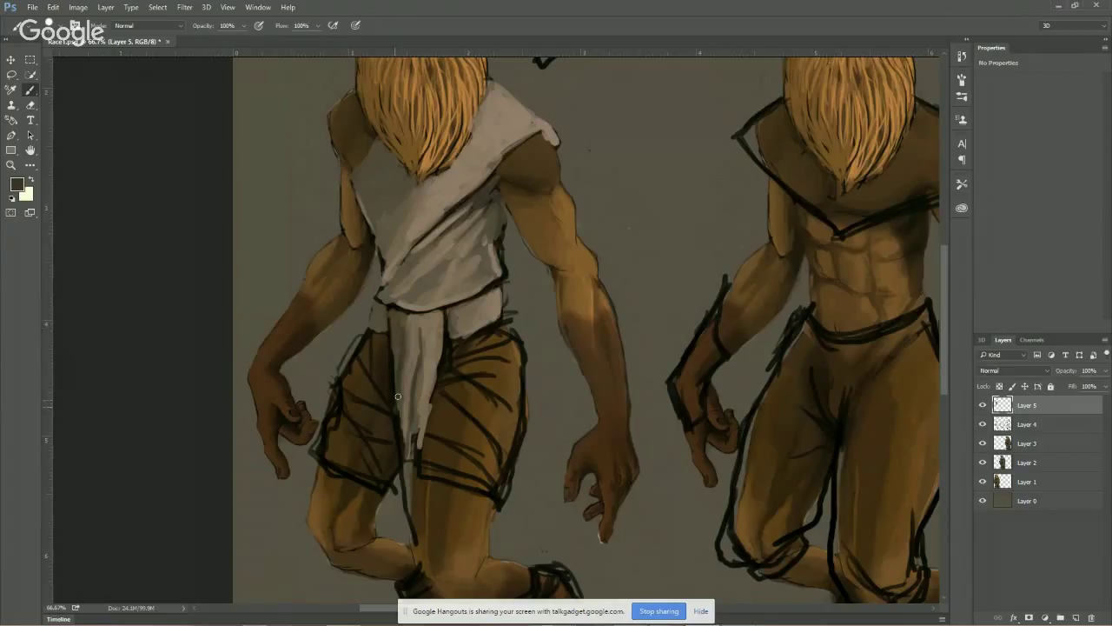
# Shade the waist cloth on both sides of the hanging strip and touch up the tunic's hem with sampled greys
pyautogui.moveTo(449, 323)
pyautogui.mouseDown()
pyautogui.moveTo(460, 344)
pyautogui.moveTo(488, 323)
pyautogui.mouseUp()
pyautogui.keyDown('alt'); pyautogui.click(460, 321); pyautogui.keyUp('alt')
pyautogui.moveTo(401, 320); pyautogui.dragTo(396, 369)
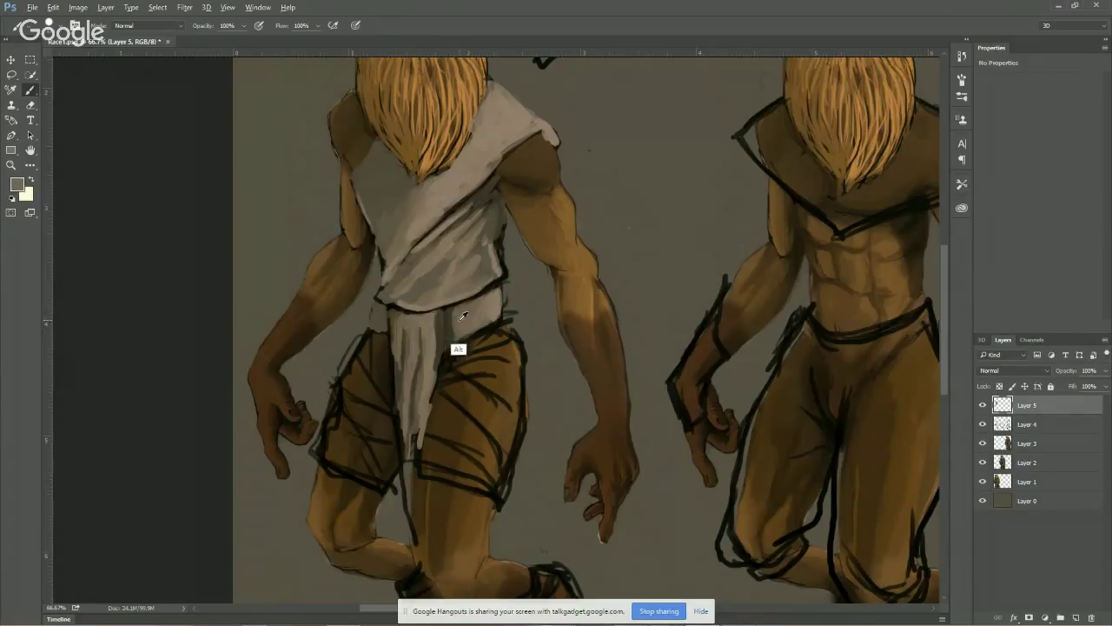
pyautogui.keyDown('alt'); pyautogui.click(490, 263); pyautogui.keyUp('alt')
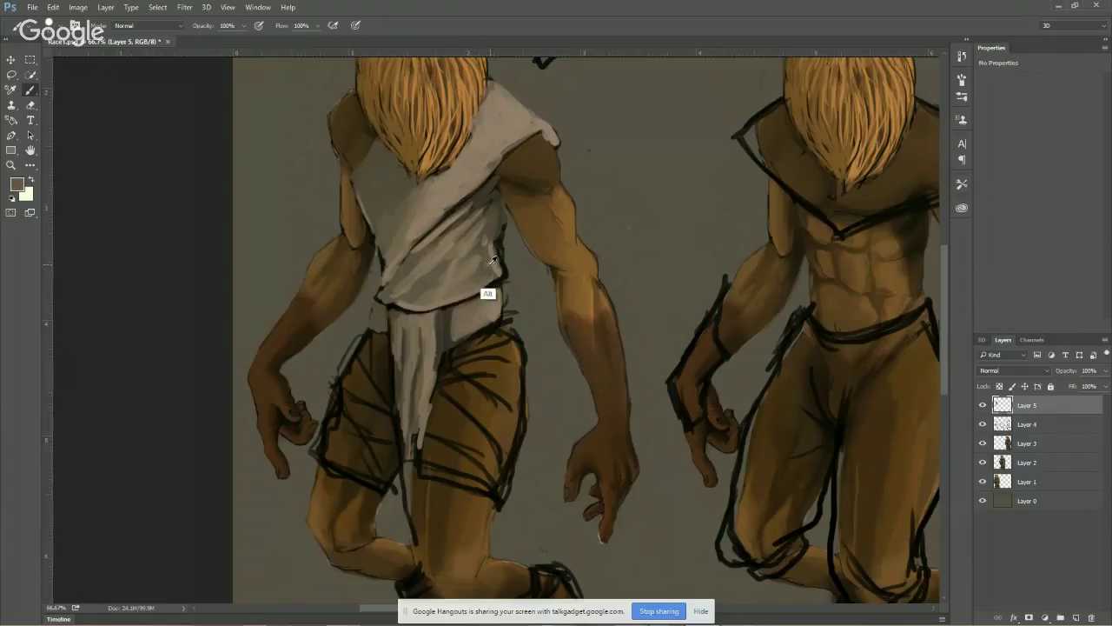
pyautogui.click(378, 298)
pyautogui.keyDown('alt'); pyautogui.click(443, 319); pyautogui.keyUp('alt')
pyautogui.moveTo(380, 310); pyautogui.dragTo(381, 328)
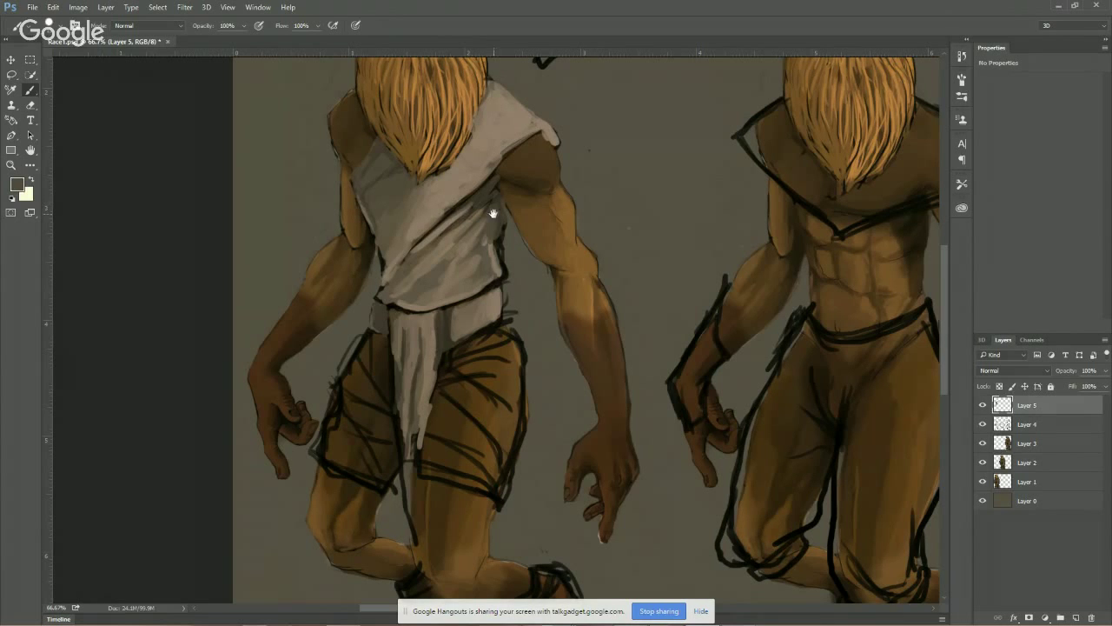
# Refine the lower tunic folds and paint dark diagonal fold lines from the shoulder down the drape with a sampled dark tone
pyautogui.moveTo(435, 245); pyautogui.dragTo(447, 218)
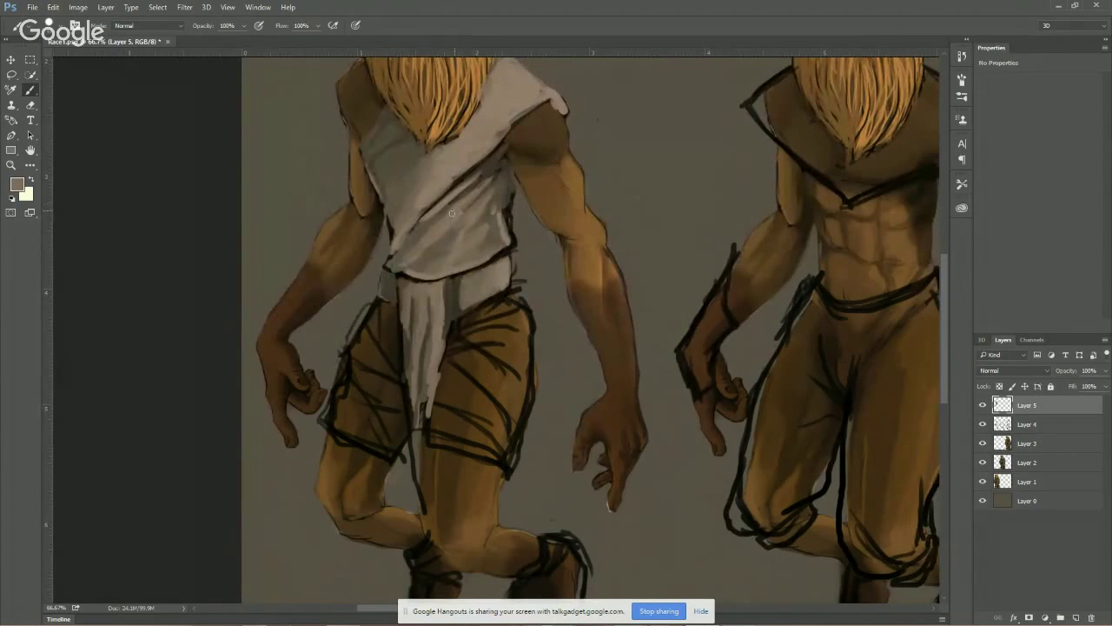
pyautogui.keyDown('alt'); pyautogui.click(489, 200); pyautogui.keyUp('alt')
pyautogui.moveTo(514, 155); pyautogui.dragTo(463, 225)
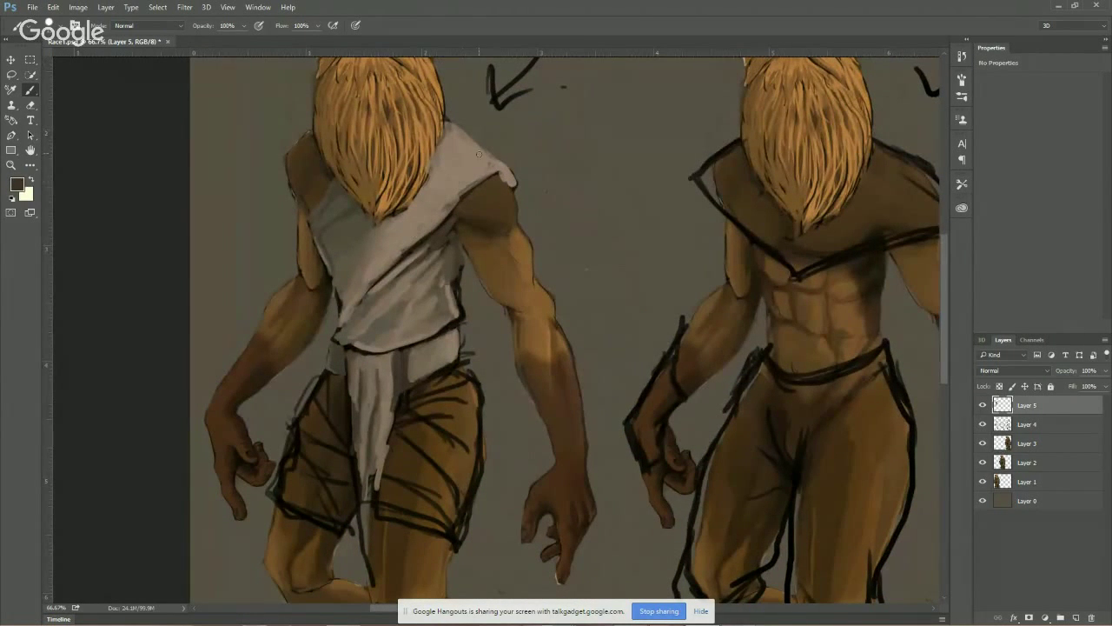
pyautogui.moveTo(478, 153)
pyautogui.mouseDown()
pyautogui.moveTo(422, 236)
pyautogui.moveTo(434, 258)
pyautogui.moveTo(432, 214)
pyautogui.mouseUp()
pyautogui.moveTo(485, 155); pyautogui.dragTo(401, 225)
pyautogui.moveTo(440, 176); pyautogui.dragTo(387, 233)
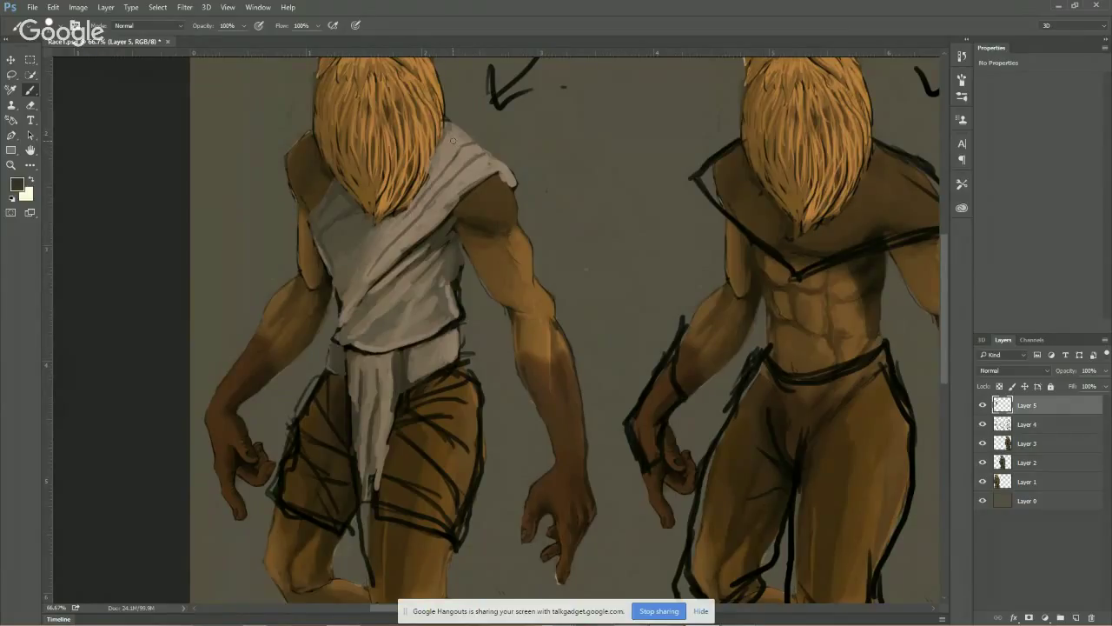
# Reshape the drape's outer edge over the shoulder into an uneven folded contour using sampled background and cloth tones
pyautogui.keyDown('alt'); pyautogui.click(400, 268); pyautogui.keyUp('alt')
pyautogui.moveTo(455, 132)
pyautogui.mouseDown()
pyautogui.moveTo(450, 123)
pyautogui.moveTo(479, 138)
pyautogui.mouseUp()
pyautogui.keyDown('alt'); pyautogui.click(351, 254); pyautogui.keyUp('alt')
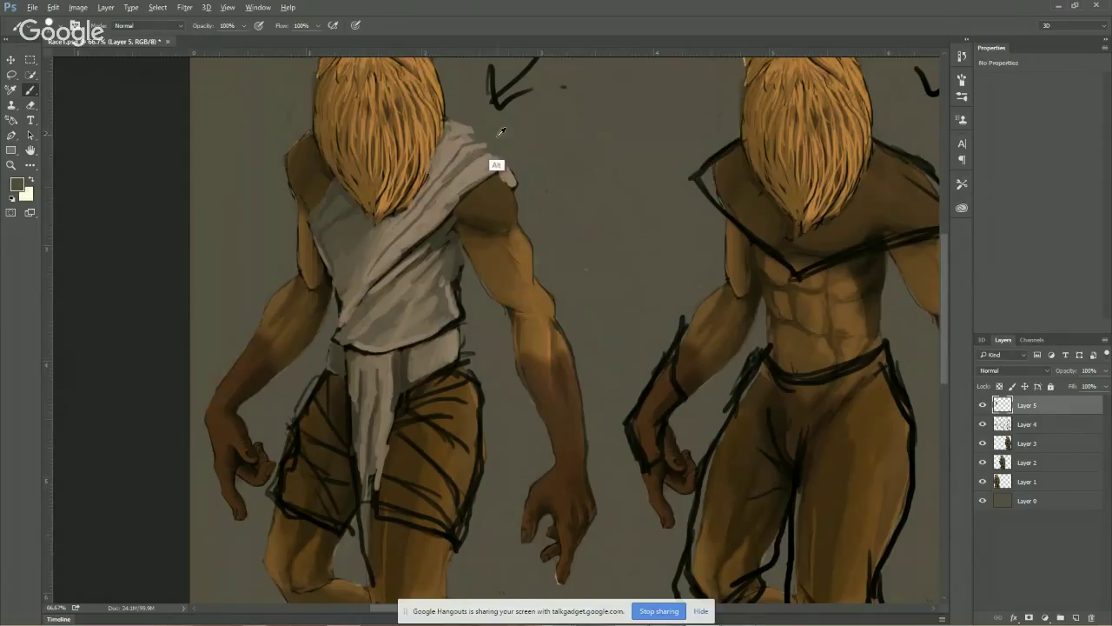
pyautogui.keyDown('alt'); pyautogui.click(461, 179); pyautogui.keyUp('alt')
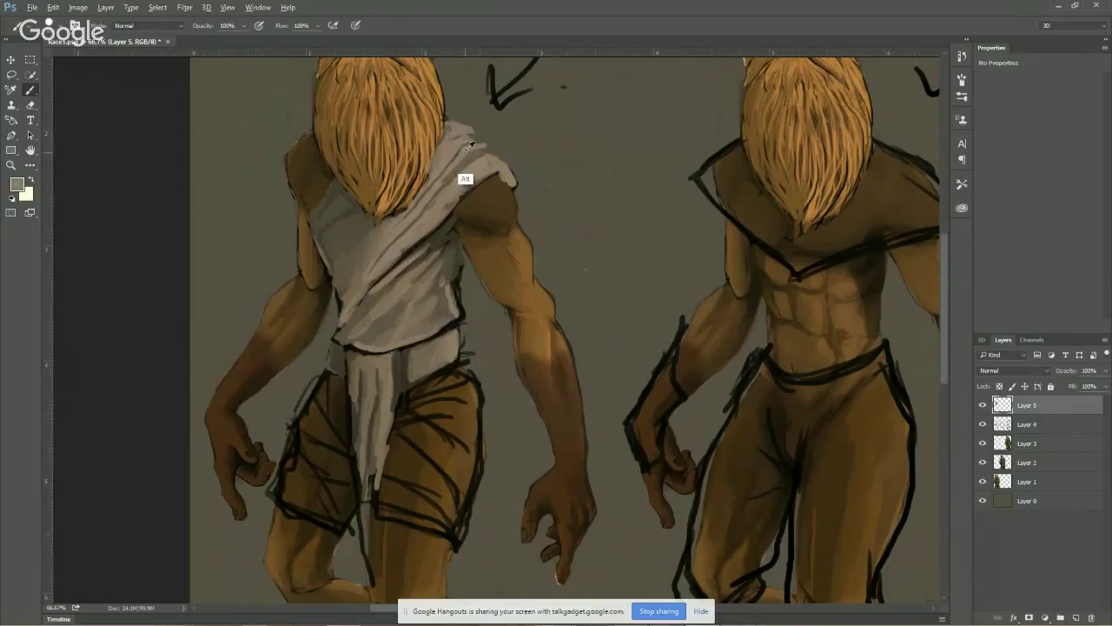
pyautogui.moveTo(462, 179); pyautogui.dragTo(444, 177)
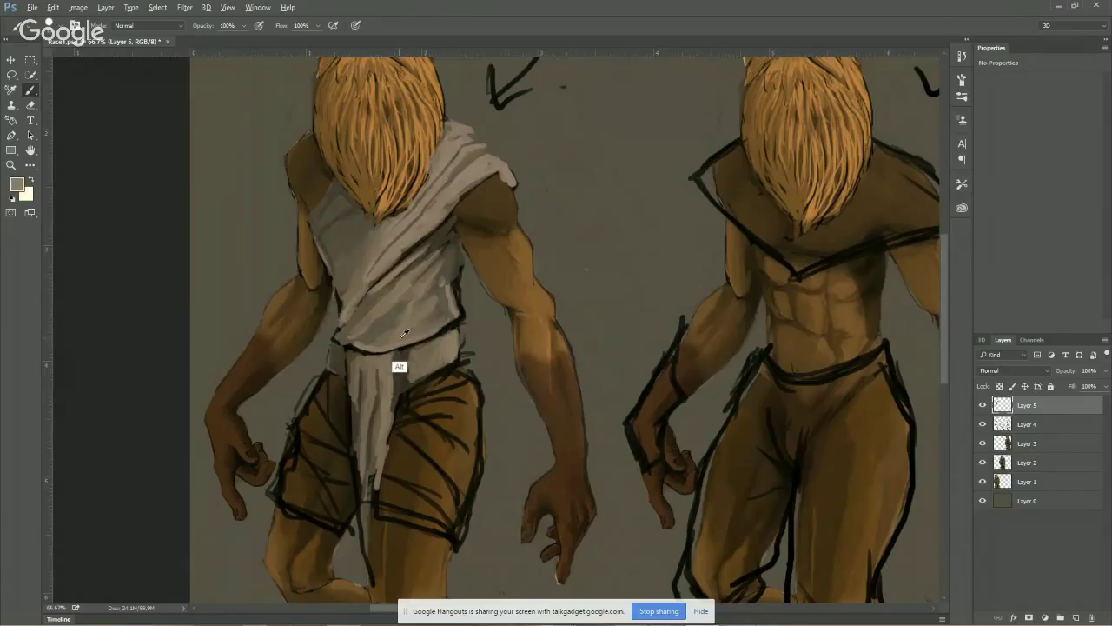
# Choose a lighter beige based on the cloth tone and paint highlights along the shoulder drape's diagonal folds
pyautogui.click(385, 374)
pyautogui.press('i')
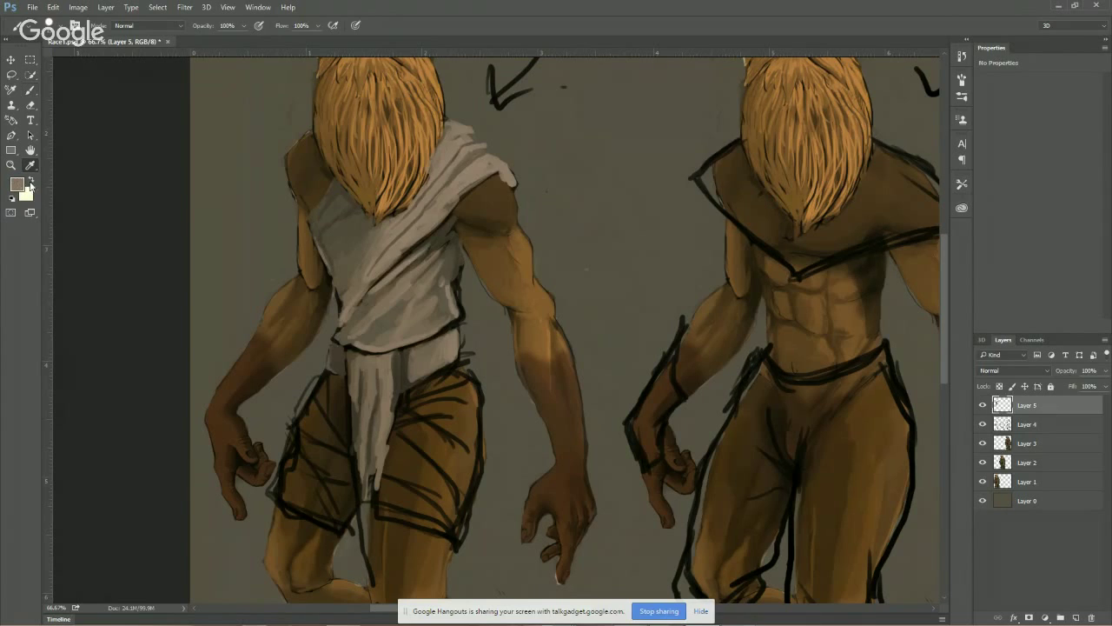
pyautogui.click(18, 185)
pyautogui.click(415, 191)
pyautogui.click(650, 155)
pyautogui.press('b')
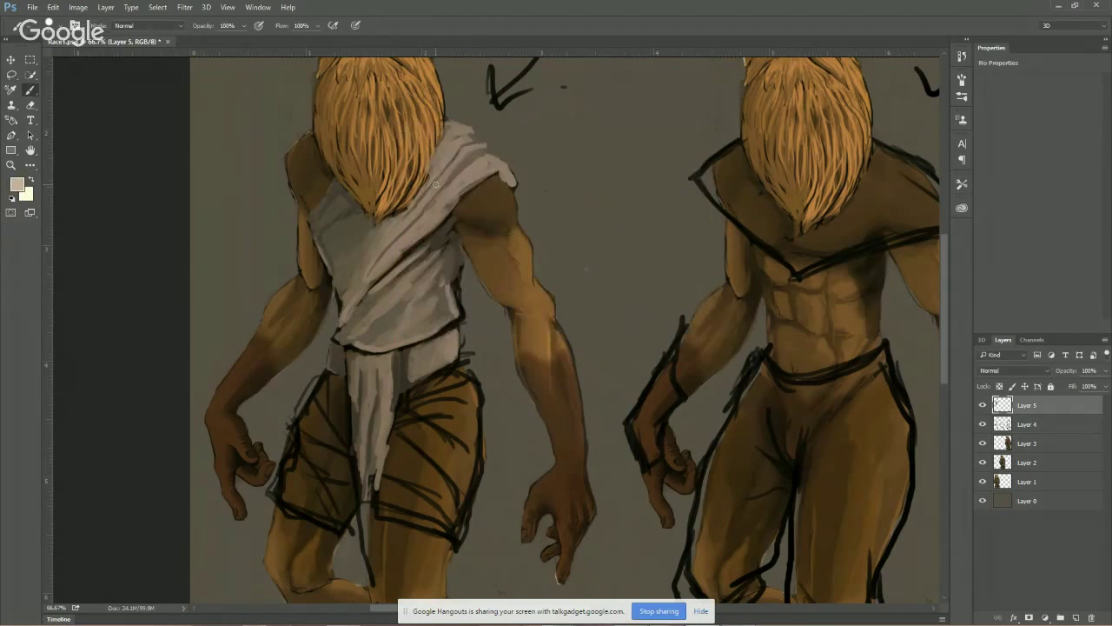
pyautogui.moveTo(463, 150)
pyautogui.mouseDown()
pyautogui.moveTo(420, 199)
pyautogui.moveTo(475, 147)
pyautogui.moveTo(474, 164)
pyautogui.moveTo(486, 159)
pyautogui.moveTo(384, 261)
pyautogui.mouseUp()
pyautogui.moveTo(445, 205)
pyautogui.mouseDown()
pyautogui.moveTo(485, 165)
pyautogui.moveTo(405, 246)
pyautogui.mouseUp()
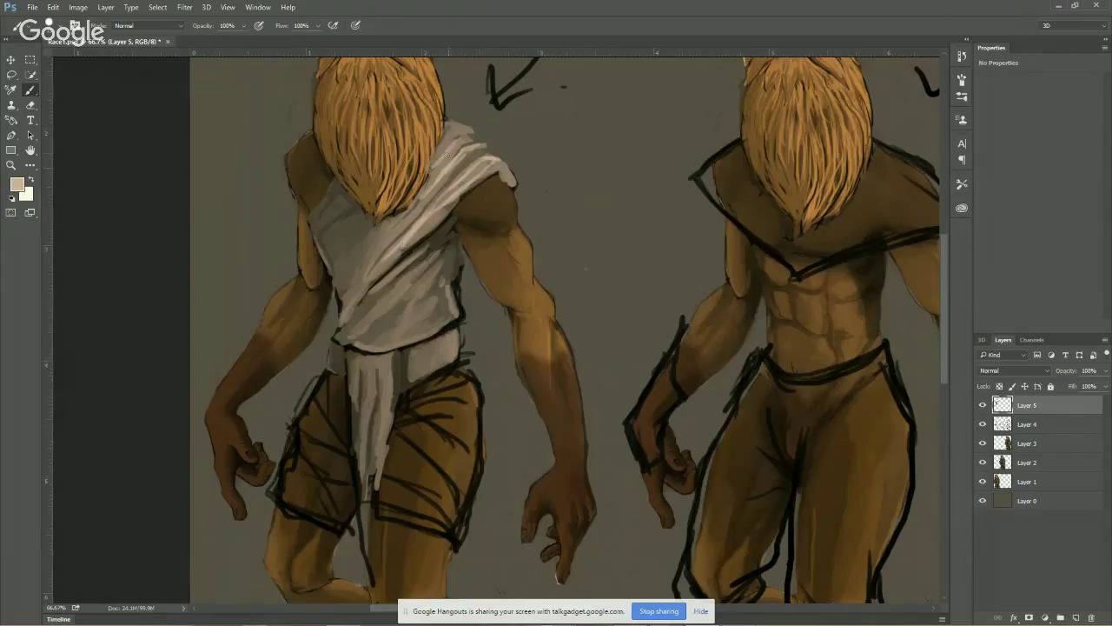
pyautogui.moveTo(435, 167); pyautogui.dragTo(418, 193)
pyautogui.moveTo(464, 129); pyautogui.dragTo(451, 133)
pyautogui.moveTo(424, 197); pyautogui.dragTo(351, 294)
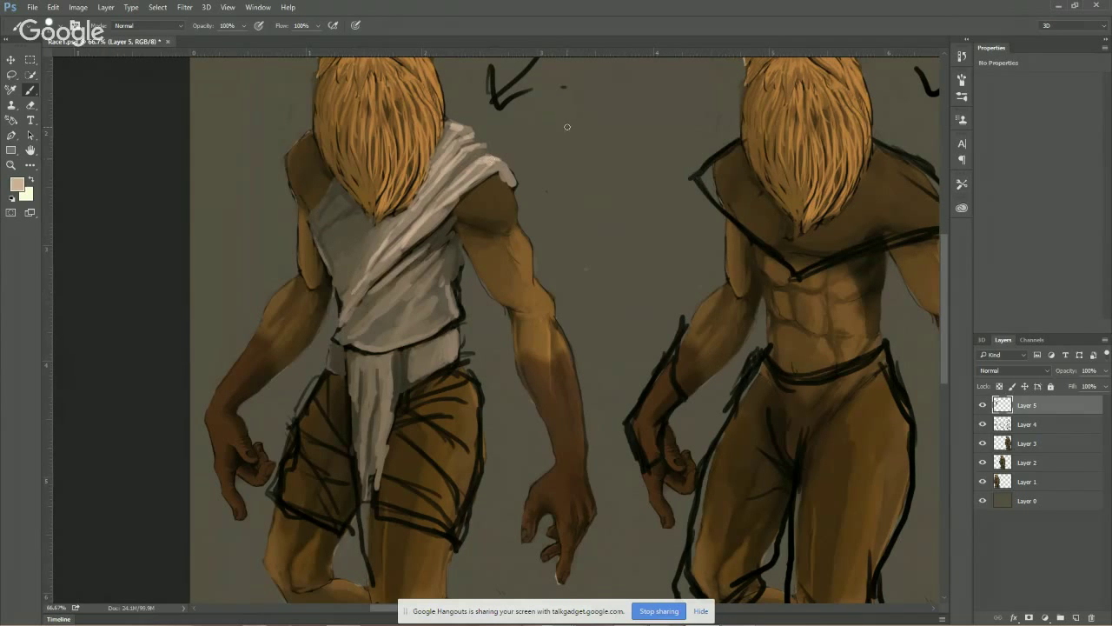
# Sample darker tones around the drape and paint fold shading along its lower edge and on the chest panel
pyautogui.moveTo(567, 127); pyautogui.dragTo(558, 169)
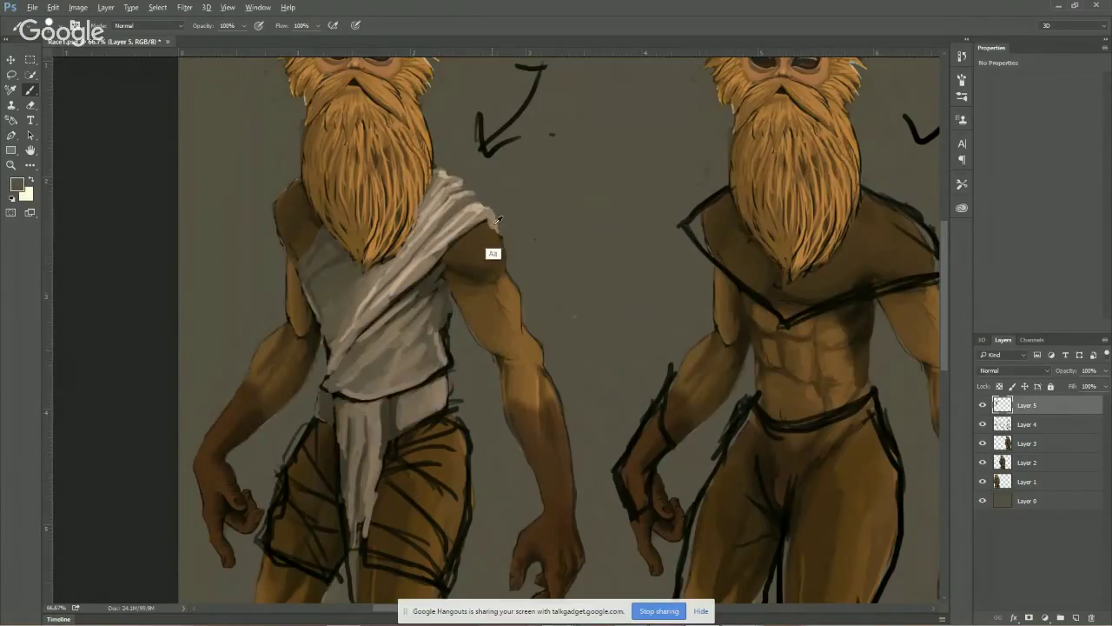
pyautogui.keyDown('alt'); pyautogui.click(497, 228); pyautogui.keyUp('alt')
pyautogui.keyDown('alt'); pyautogui.click(481, 253); pyautogui.keyUp('alt')
pyautogui.keyDown('alt'); pyautogui.click(445, 236); pyautogui.keyUp('alt')
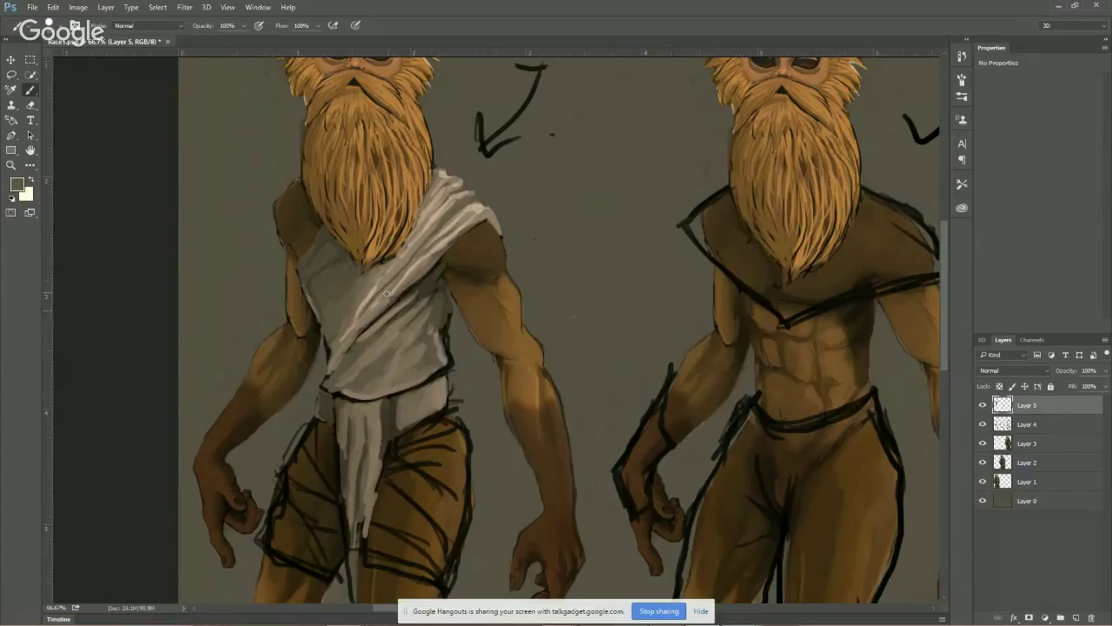
pyautogui.moveTo(386, 292); pyautogui.dragTo(345, 347)
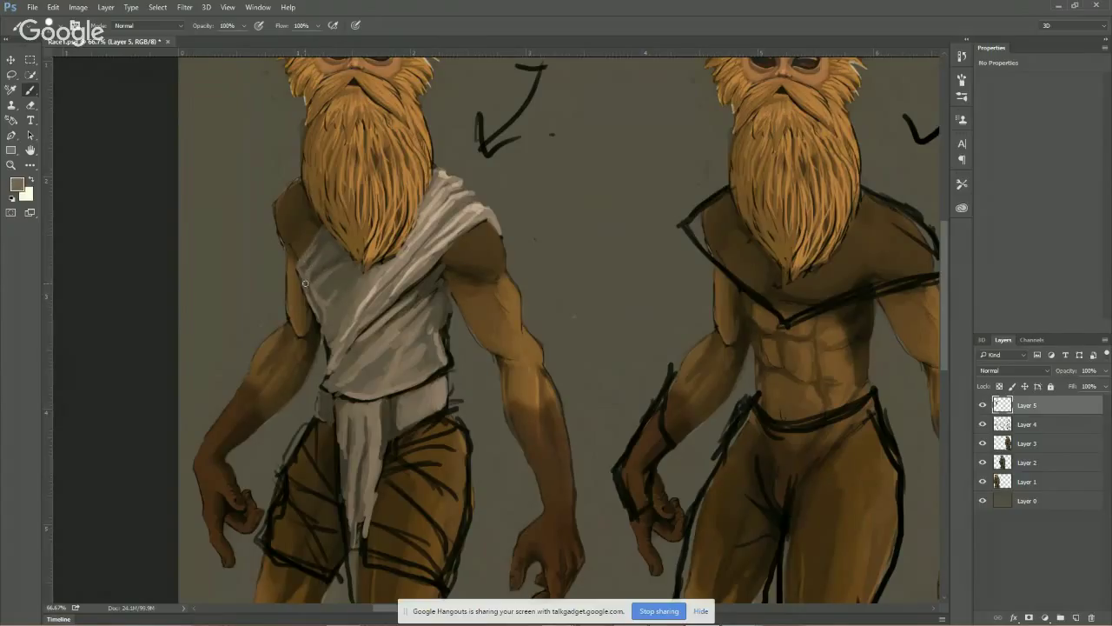
# Touch up the chest panel and the adjoining shoulder drape folds with sampled cloth tones
pyautogui.keyDown('alt'); pyautogui.click(323, 258); pyautogui.keyUp('alt')
pyautogui.moveTo(324, 250); pyautogui.dragTo(332, 255)
pyautogui.keyDown('alt'); pyautogui.click(433, 223); pyautogui.keyUp('alt')
pyautogui.keyDown('alt'); pyautogui.click(429, 214); pyautogui.keyUp('alt')
pyautogui.moveTo(443, 313); pyautogui.dragTo(470, 253)
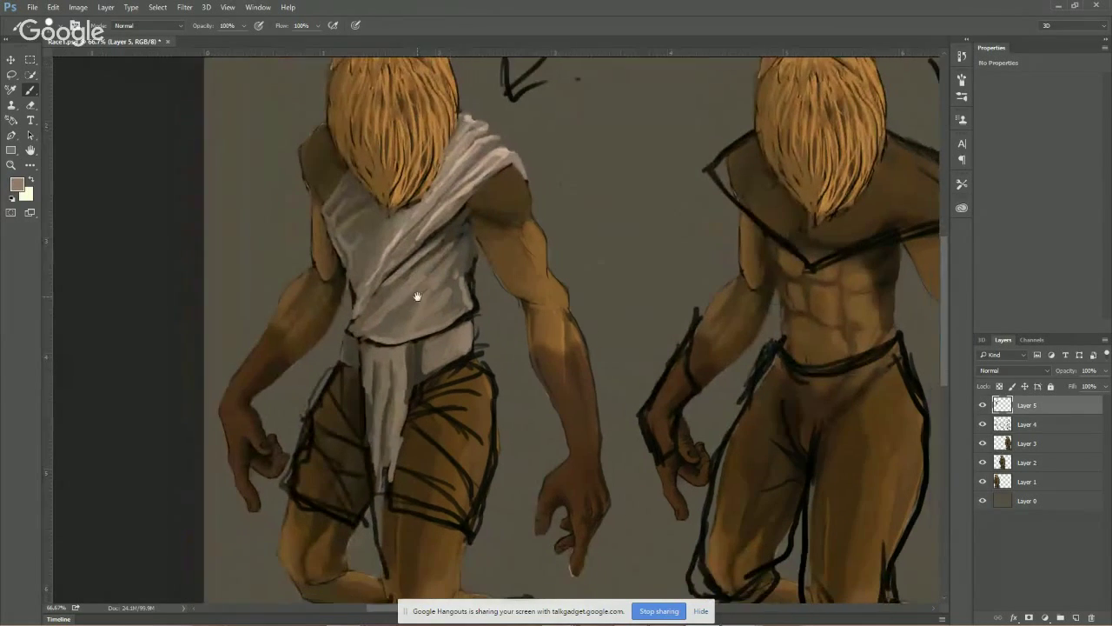
# Paint light diagonal highlights across the first creature's lower tunic and down its side edge with a sampled light tone
pyautogui.keyDown('alt'); pyautogui.click(469, 185); pyautogui.keyUp('alt')
pyautogui.moveTo(430, 287)
pyautogui.mouseDown()
pyautogui.moveTo(409, 325)
pyautogui.moveTo(448, 292)
pyautogui.moveTo(385, 343)
pyautogui.mouseUp()
pyautogui.moveTo(452, 312)
pyautogui.mouseDown()
pyautogui.moveTo(410, 338)
pyautogui.moveTo(407, 324)
pyautogui.moveTo(387, 345)
pyautogui.mouseUp()
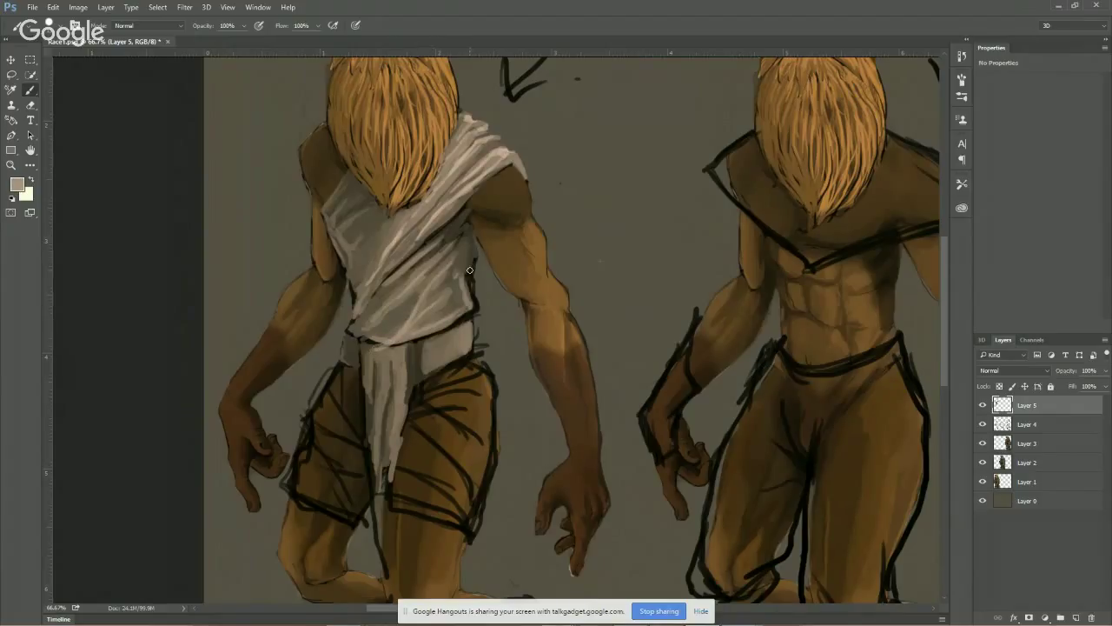
pyautogui.moveTo(470, 270); pyautogui.dragTo(467, 297)
pyautogui.keyDown('alt'); pyautogui.click(465, 282); pyautogui.keyUp('alt')
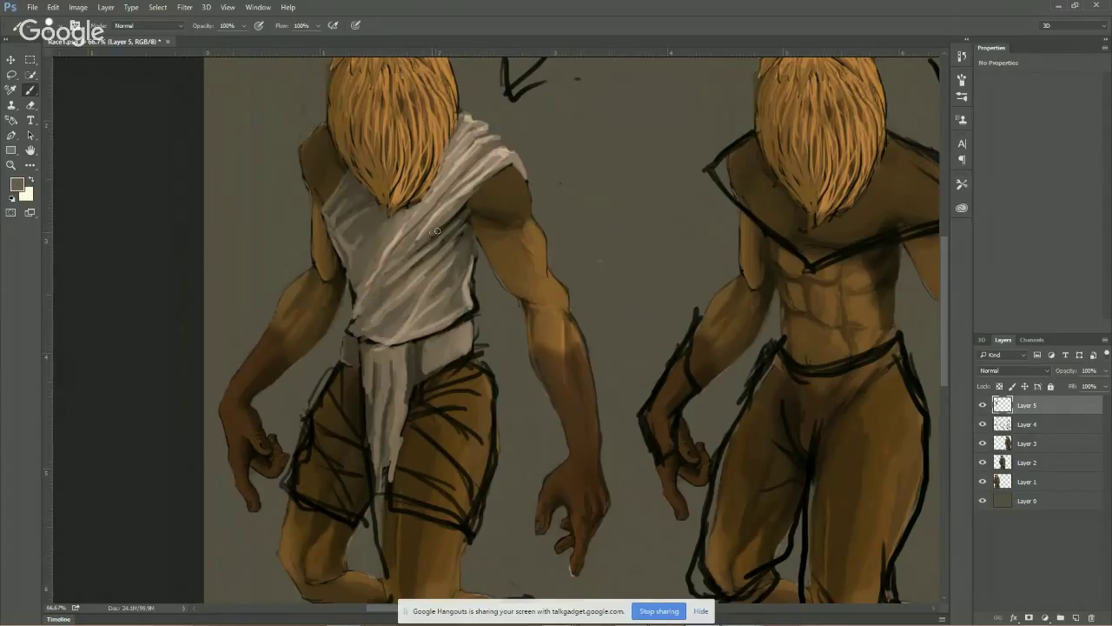
# Deepen the diagonal folds across the torso and over the shoulder drape with sampled darker tones
pyautogui.moveTo(437, 244); pyautogui.dragTo(413, 269)
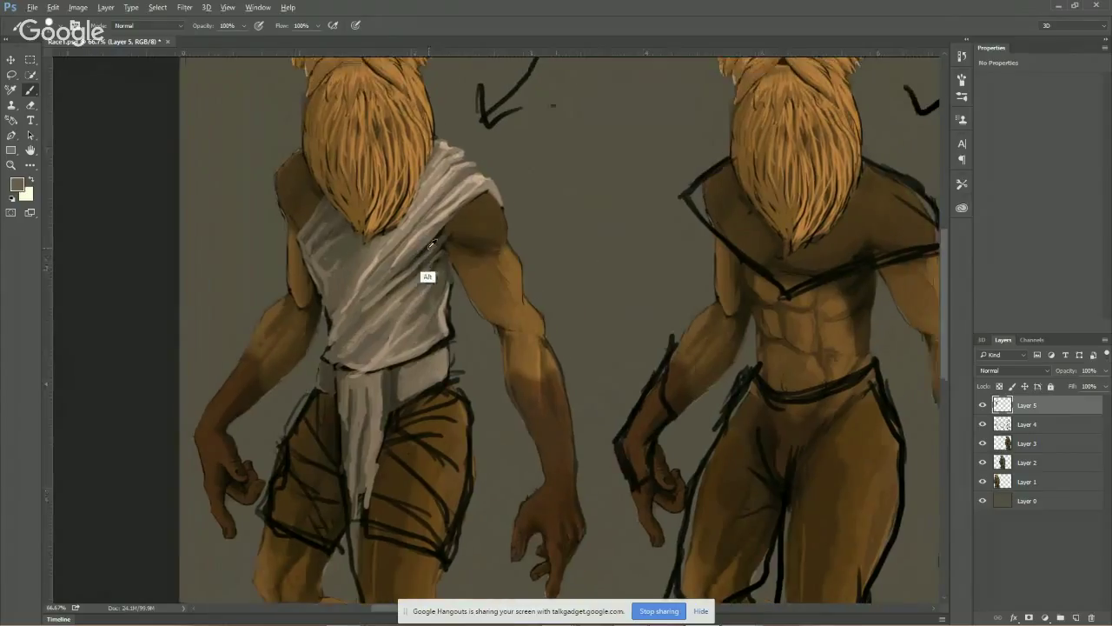
pyautogui.keyDown('alt'); pyautogui.click(436, 268); pyautogui.keyUp('alt')
pyautogui.keyDown('alt'); pyautogui.click(466, 171); pyautogui.keyUp('alt')
pyautogui.moveTo(371, 298)
pyautogui.mouseDown()
pyautogui.moveTo(322, 248)
pyautogui.moveTo(363, 229)
pyautogui.mouseUp()
pyautogui.moveTo(454, 151); pyautogui.dragTo(414, 209)
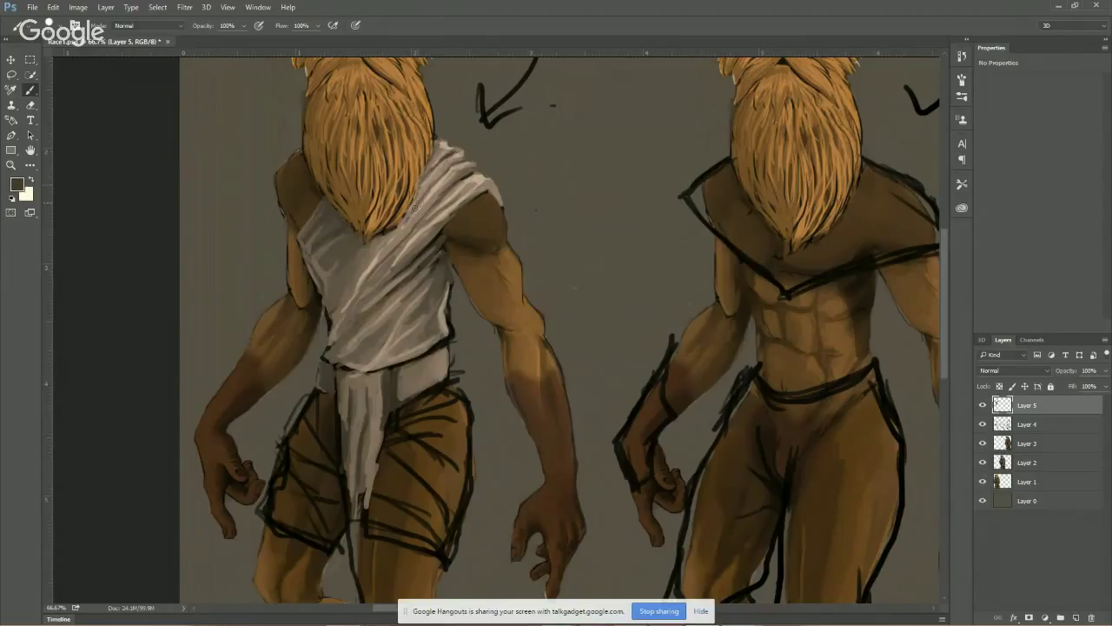
pyautogui.keyDown('alt'); pyautogui.click(462, 153); pyautogui.keyUp('alt')
pyautogui.moveTo(470, 317); pyautogui.dragTo(492, 273)
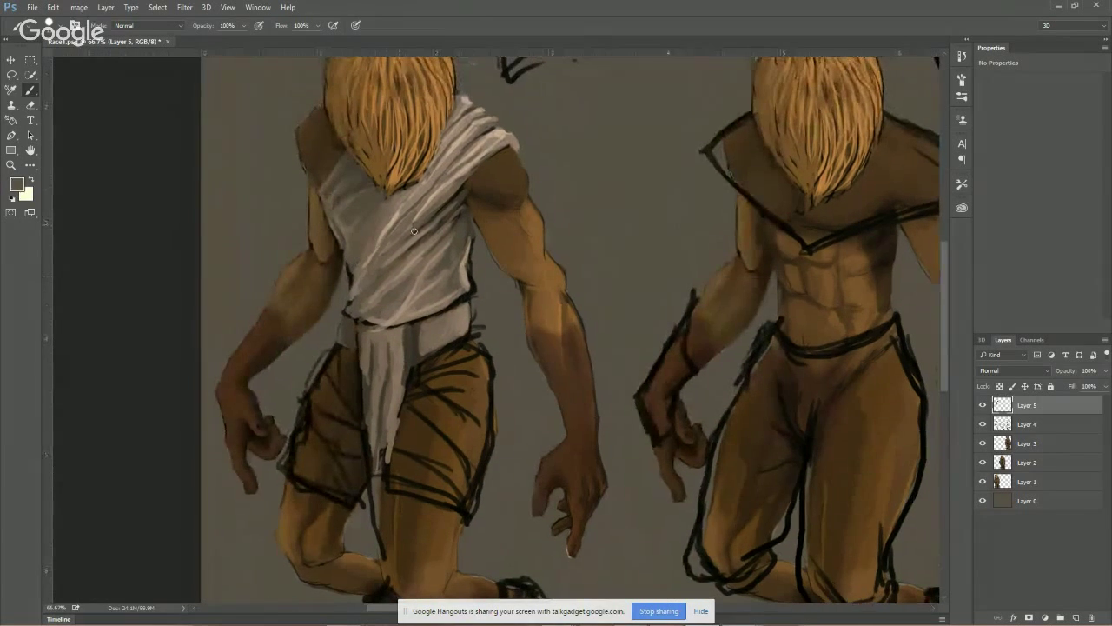
# Paint light beige highlights along the chest panel's edge, the tunic's lower corner and its outer side
pyautogui.keyDown('alt'); pyautogui.click(396, 217); pyautogui.keyUp('alt')
pyautogui.moveTo(349, 242)
pyautogui.mouseDown()
pyautogui.moveTo(377, 202)
pyautogui.moveTo(353, 230)
pyautogui.moveTo(357, 286)
pyautogui.moveTo(437, 288)
pyautogui.moveTo(348, 255)
pyautogui.moveTo(353, 280)
pyautogui.moveTo(371, 255)
pyautogui.mouseUp()
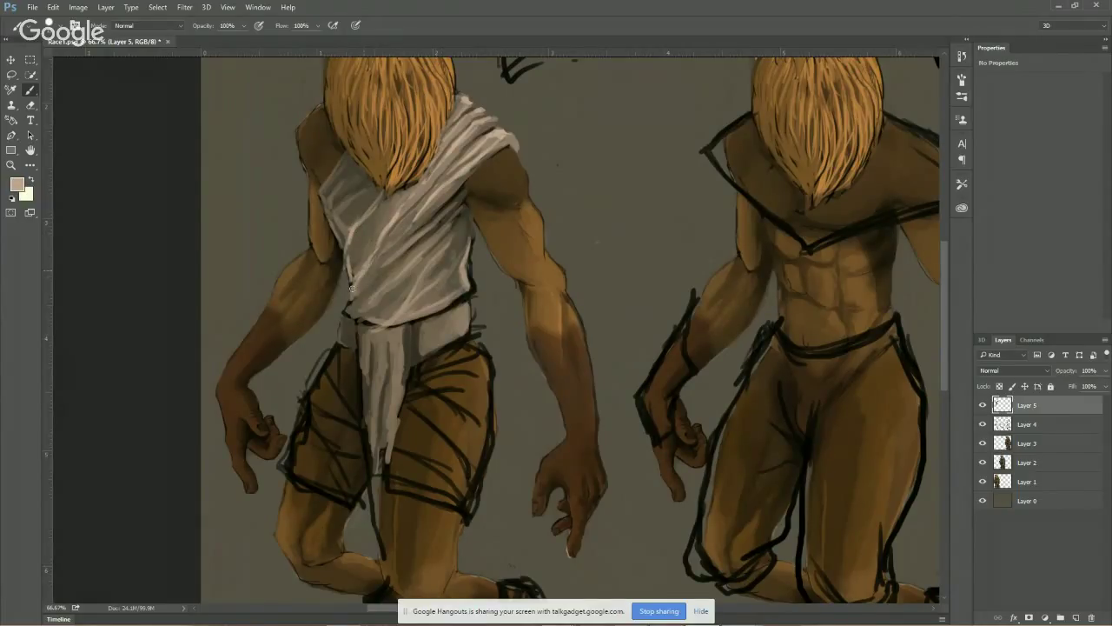
pyautogui.moveTo(355, 303)
pyautogui.mouseDown()
pyautogui.moveTo(392, 281)
pyautogui.moveTo(367, 304)
pyautogui.mouseUp()
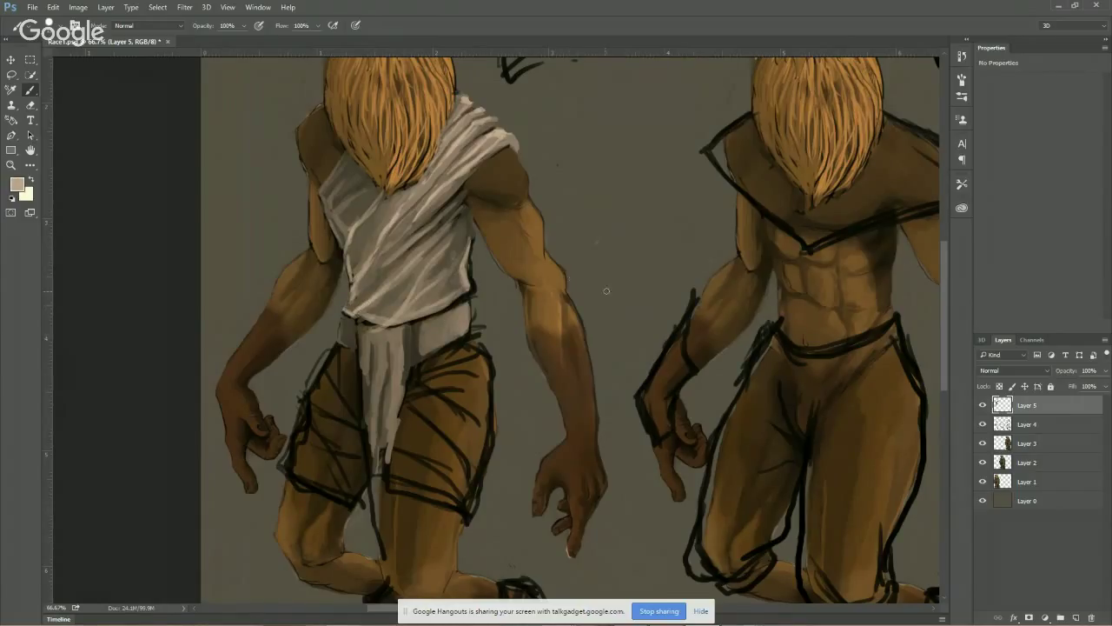
pyautogui.moveTo(476, 251)
pyautogui.mouseDown()
pyautogui.moveTo(522, 368)
pyautogui.moveTo(454, 293)
pyautogui.moveTo(464, 415)
pyautogui.moveTo(504, 368)
pyautogui.moveTo(476, 356)
pyautogui.moveTo(446, 255)
pyautogui.moveTo(478, 274)
pyautogui.mouseUp()
pyautogui.moveTo(484, 231); pyautogui.dragTo(473, 311)
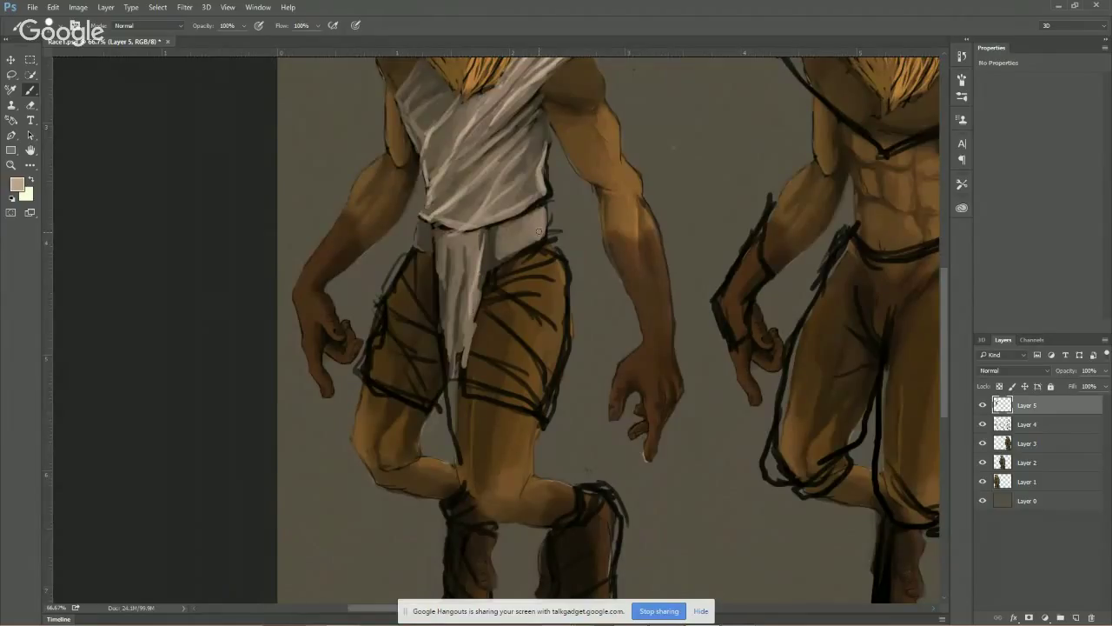
# Paint diagonal highlights on the waist cloth beside the hanging strip and shade its inner part with a sampled dark tone
pyautogui.moveTo(526, 228); pyautogui.dragTo(514, 237)
pyautogui.keyDown('alt'); pyautogui.click(527, 219); pyautogui.keyUp('alt')
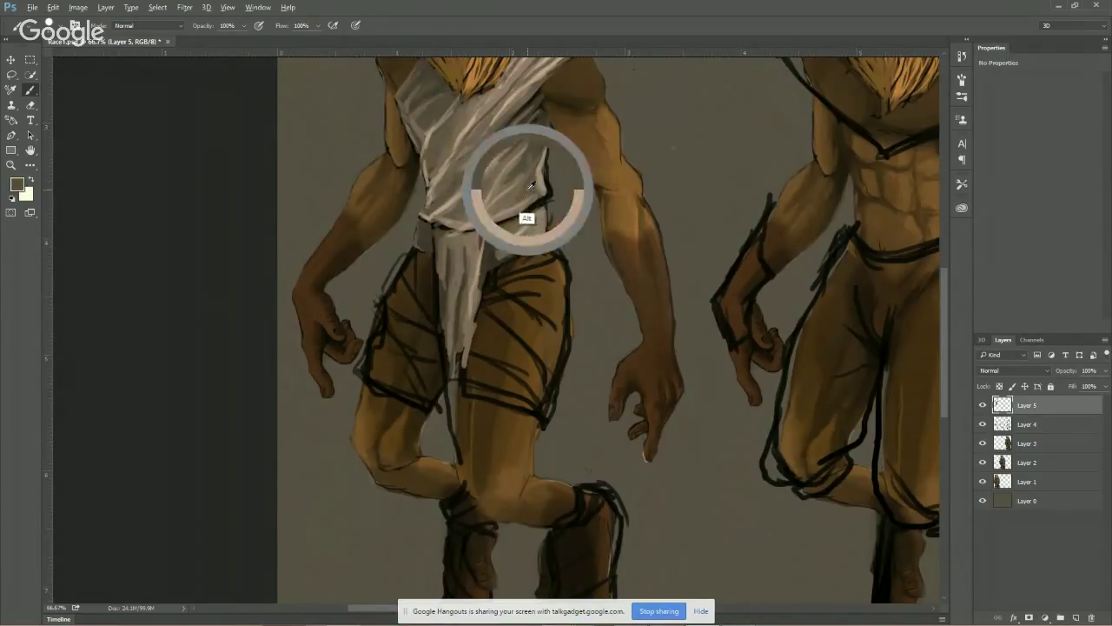
pyautogui.keyDown('alt'); pyautogui.click(495, 241); pyautogui.keyUp('alt')
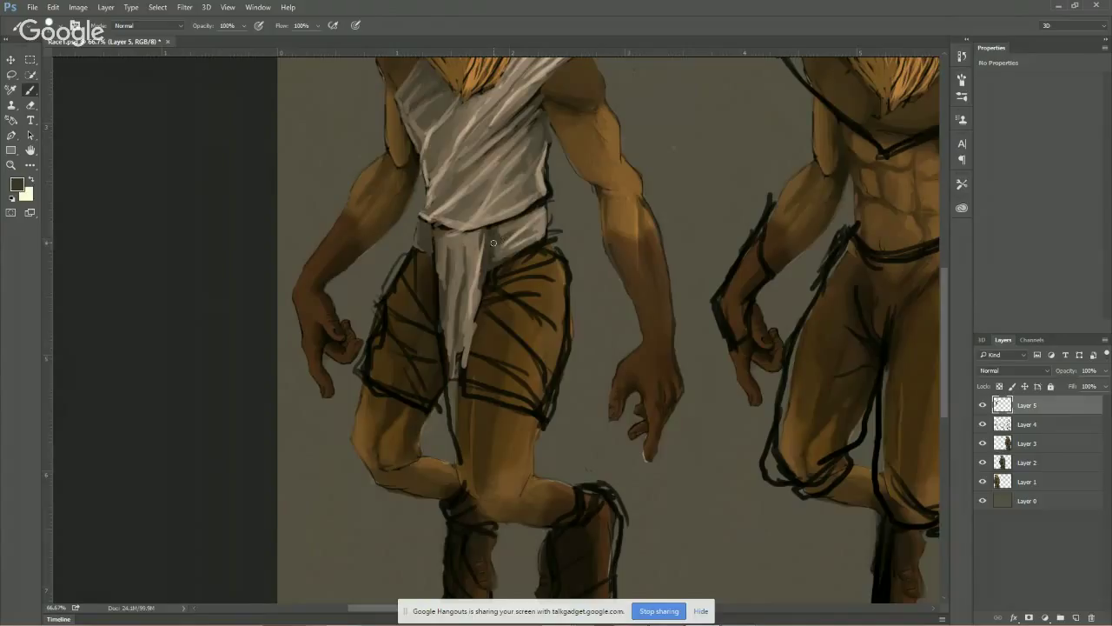
pyautogui.moveTo(493, 243); pyautogui.dragTo(515, 252)
pyautogui.keyDown('alt'); pyautogui.click(507, 269); pyautogui.keyUp('alt')
# Clean up the waist cloth's outer edge and soften its folds using sampled background and cloth tones
pyautogui.scroll(1, 565, 208)
pyautogui.keyDown('alt'); pyautogui.click(553, 225); pyautogui.keyUp('alt')
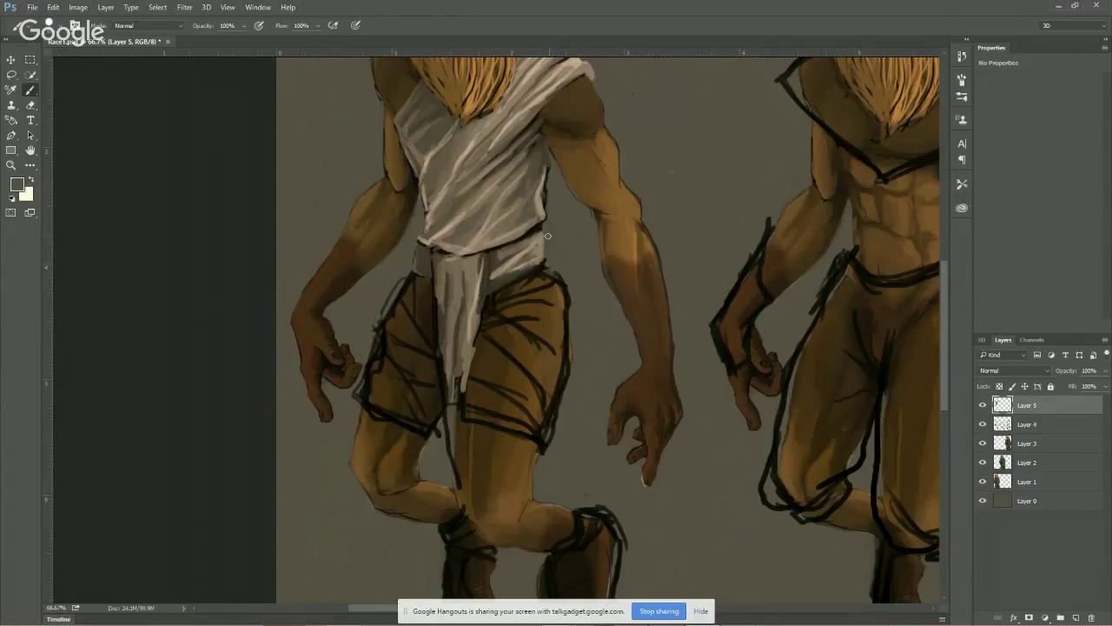
pyautogui.keyDown('alt'); pyautogui.click(537, 261); pyautogui.keyUp('alt')
pyautogui.keyDown('alt'); pyautogui.click(547, 245); pyautogui.keyUp('alt')
pyautogui.keyDown('alt'); pyautogui.click(525, 251); pyautogui.keyUp('alt')
pyautogui.keyDown('alt'); pyautogui.click(501, 256); pyautogui.keyUp('alt')
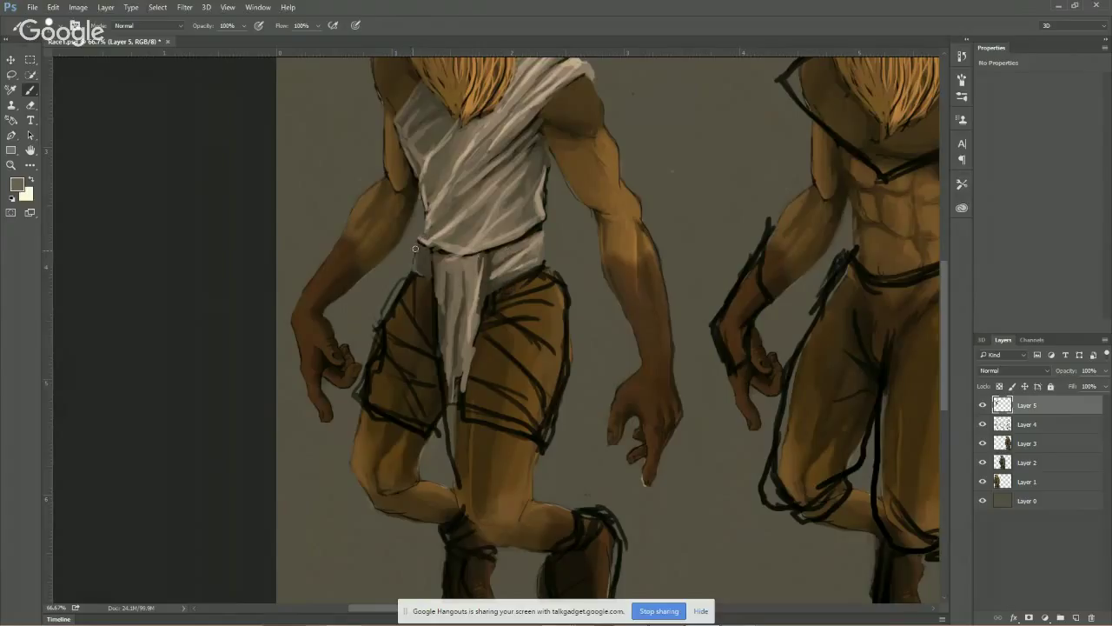
# Paint light vertical highlights down the hanging waist cloth and lengthen its pointed tip using sampled light tones
pyautogui.press(']')
pyautogui.keyDown('alt'); pyautogui.click(474, 323); pyautogui.keyUp('alt')
pyautogui.keyDown('alt'); pyautogui.click(458, 292); pyautogui.keyUp('alt')
pyautogui.keyDown('alt'); pyautogui.click(472, 148); pyautogui.keyUp('alt')
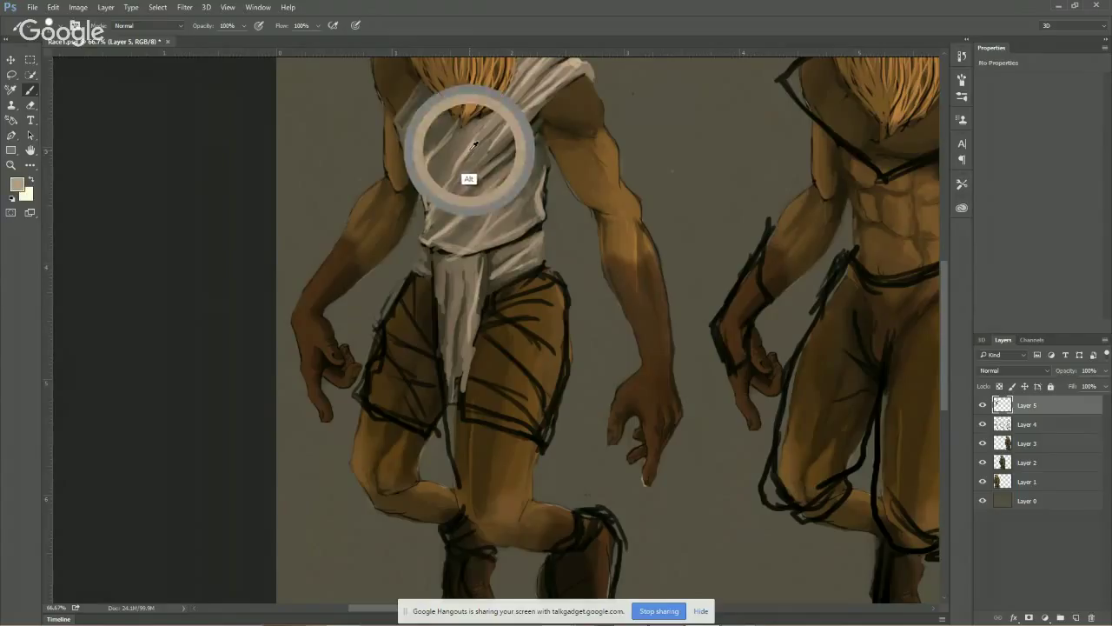
pyautogui.moveTo(459, 277); pyautogui.dragTo(456, 413)
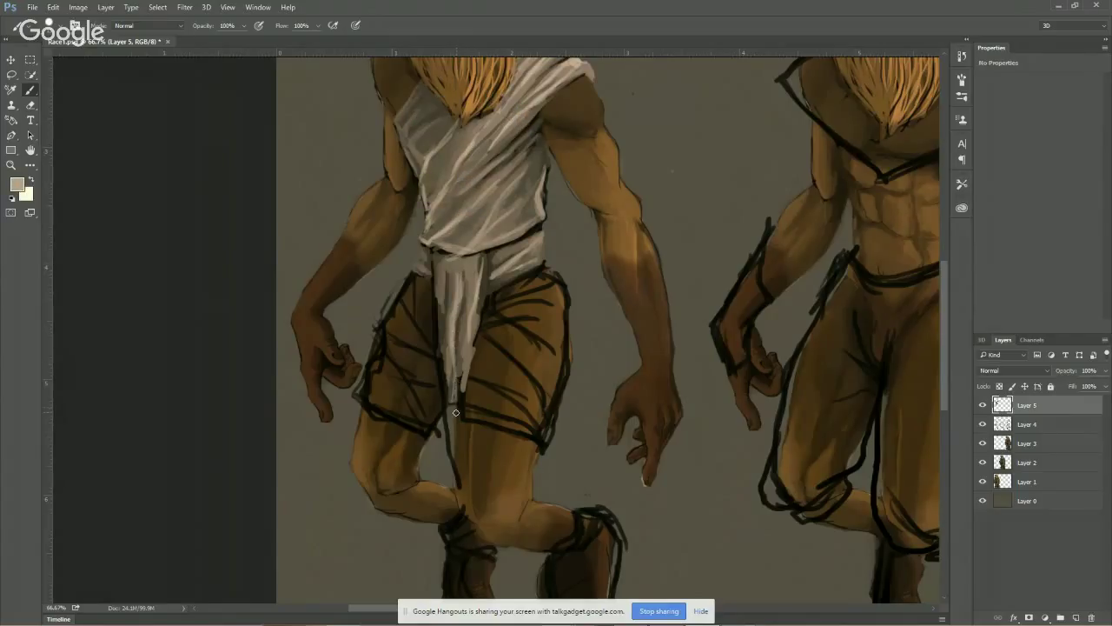
pyautogui.moveTo(442, 303)
pyautogui.mouseDown()
pyautogui.moveTo(441, 340)
pyautogui.moveTo(438, 290)
pyautogui.moveTo(446, 383)
pyautogui.mouseUp()
pyautogui.moveTo(445, 331); pyautogui.dragTo(452, 407)
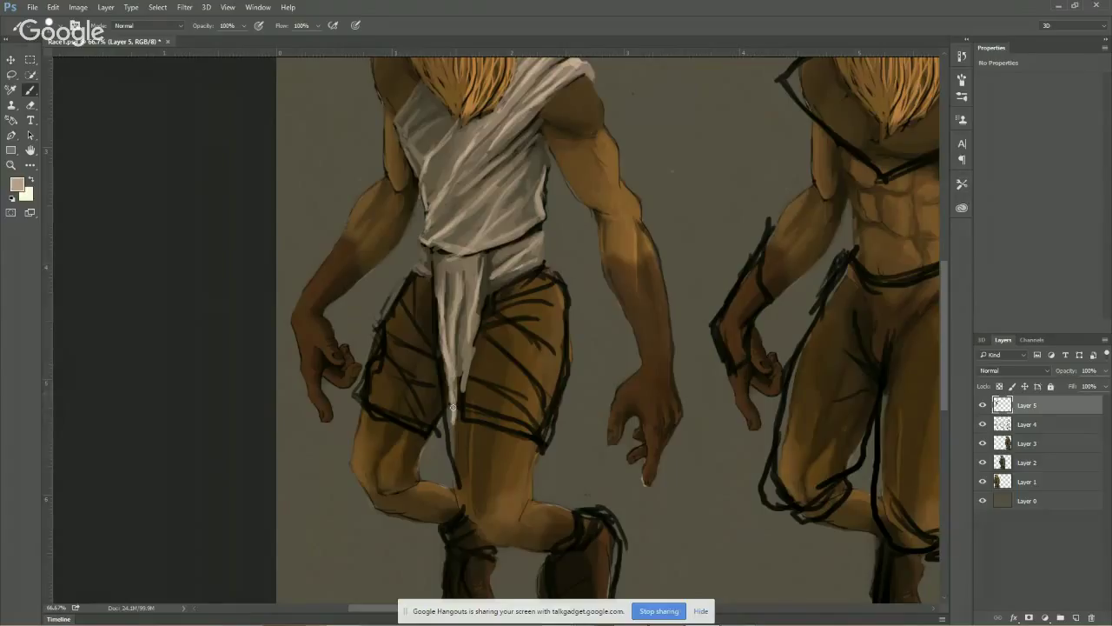
pyautogui.moveTo(480, 271)
pyautogui.mouseDown()
pyautogui.moveTo(458, 304)
pyautogui.moveTo(459, 372)
pyautogui.mouseUp()
# Smooth the middle of the hanging cloth with sampled mid tones and darken its side edges
pyautogui.keyDown('alt'); pyautogui.click(462, 293); pyautogui.keyUp('alt')
pyautogui.keyDown('alt'); pyautogui.click(451, 324); pyautogui.keyUp('alt')
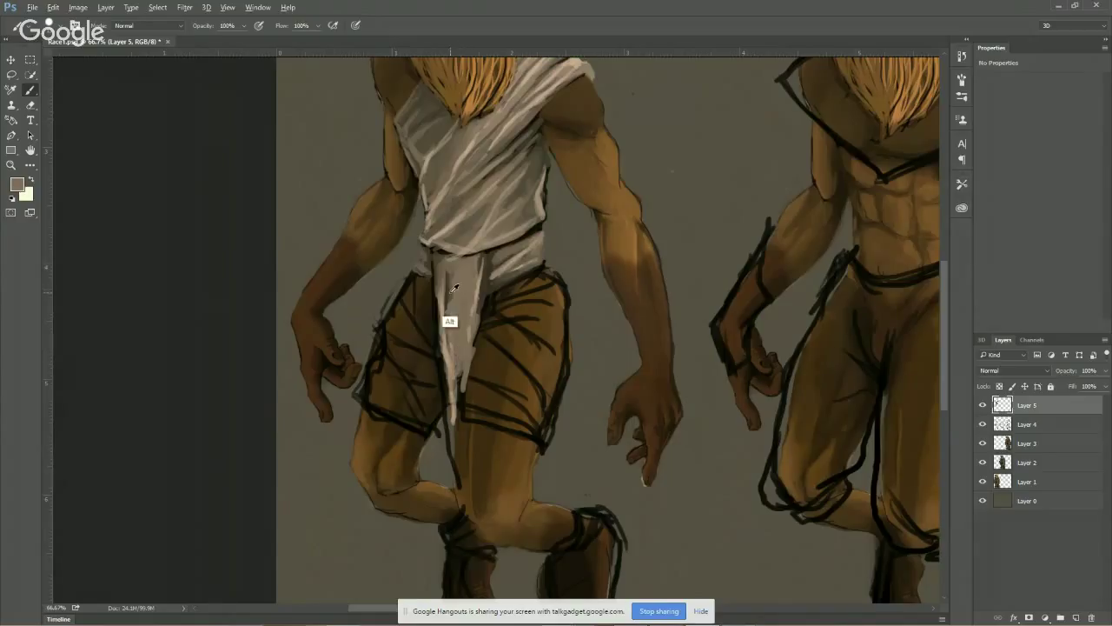
pyautogui.moveTo(446, 307)
pyautogui.mouseDown()
pyautogui.moveTo(446, 361)
pyautogui.moveTo(446, 314)
pyautogui.moveTo(463, 388)
pyautogui.mouseUp()
pyautogui.moveTo(481, 302)
pyautogui.mouseDown()
pyautogui.moveTo(473, 340)
pyautogui.moveTo(481, 280)
pyautogui.mouseUp()
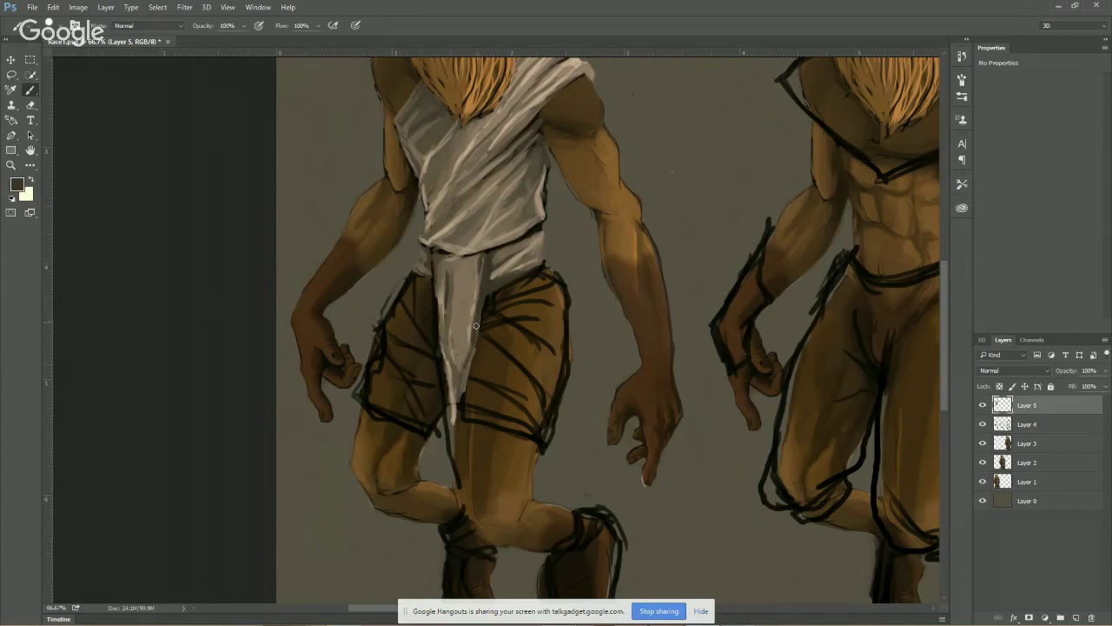
pyautogui.moveTo(479, 339)
pyautogui.mouseDown()
pyautogui.moveTo(456, 236)
pyautogui.moveTo(432, 273)
pyautogui.moveTo(426, 356)
pyautogui.mouseUp()
# Fill the sketched shorts on the thigh beside the hanging cloth with a sampled grey cloth tone
pyautogui.keyDown('alt'); pyautogui.click(417, 248); pyautogui.keyUp('alt')
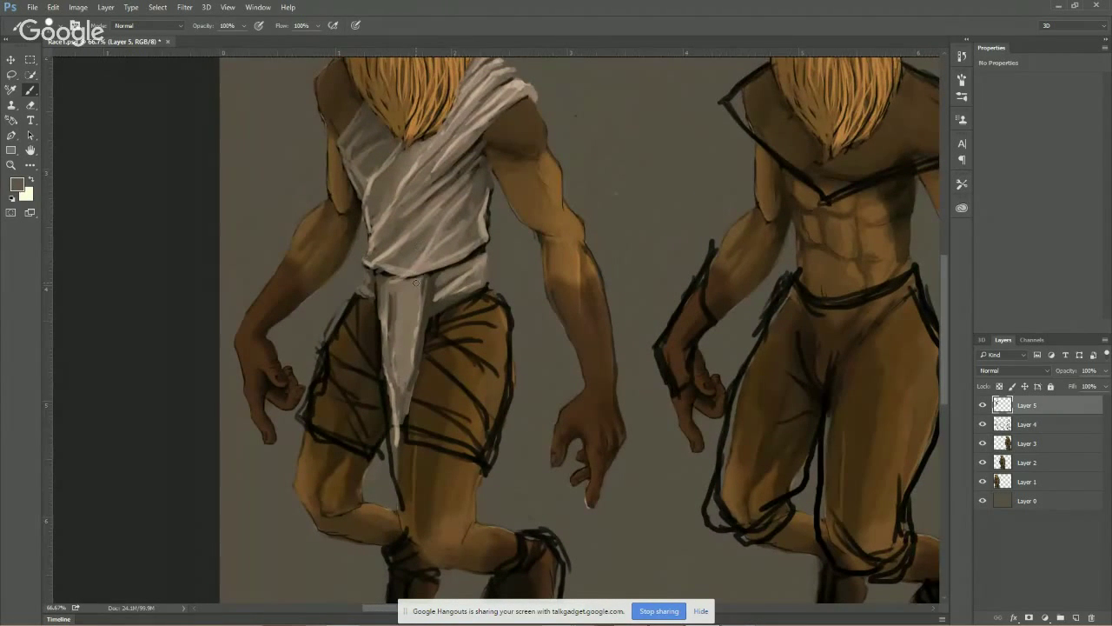
pyautogui.moveTo(454, 330)
pyautogui.mouseDown()
pyautogui.moveTo(498, 322)
pyautogui.moveTo(447, 321)
pyautogui.moveTo(490, 298)
pyautogui.moveTo(455, 342)
pyautogui.moveTo(438, 339)
pyautogui.moveTo(499, 333)
pyautogui.mouseUp()
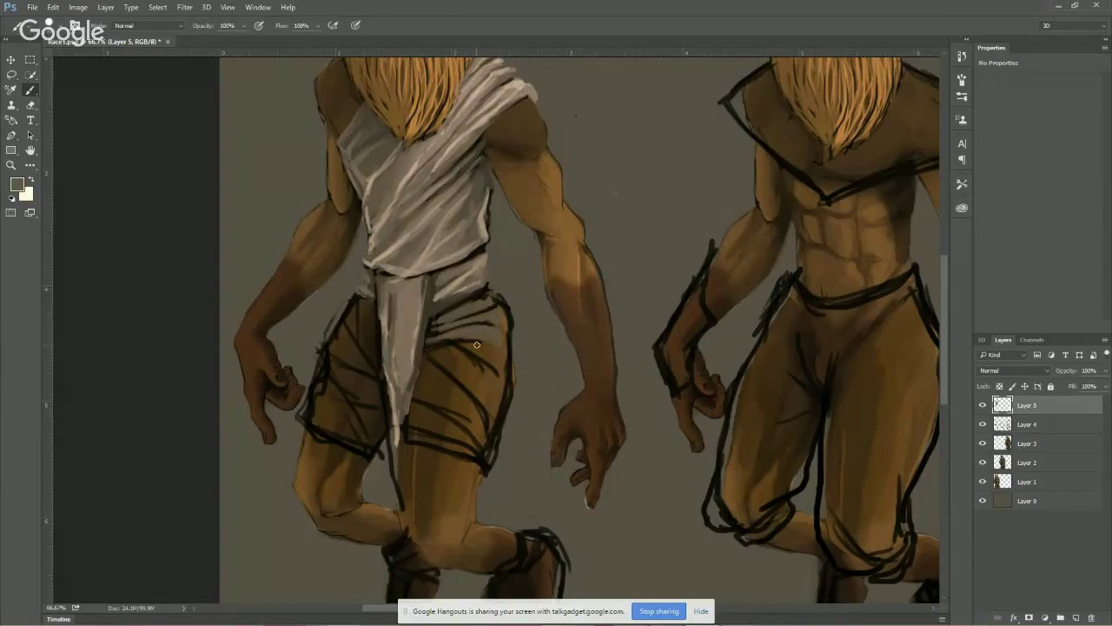
pyautogui.moveTo(436, 358)
pyautogui.mouseDown()
pyautogui.moveTo(495, 352)
pyautogui.moveTo(447, 353)
pyautogui.moveTo(501, 369)
pyautogui.moveTo(476, 388)
pyautogui.moveTo(459, 370)
pyautogui.moveTo(479, 379)
pyautogui.moveTo(430, 375)
pyautogui.moveTo(487, 416)
pyautogui.moveTo(492, 403)
pyautogui.moveTo(430, 375)
pyautogui.moveTo(414, 412)
pyautogui.moveTo(439, 422)
pyautogui.moveTo(426, 404)
pyautogui.moveTo(472, 421)
pyautogui.moveTo(451, 418)
pyautogui.moveTo(484, 446)
pyautogui.moveTo(412, 425)
pyautogui.moveTo(418, 416)
pyautogui.moveTo(408, 436)
pyautogui.moveTo(484, 452)
pyautogui.moveTo(477, 358)
pyautogui.moveTo(506, 361)
pyautogui.mouseUp()
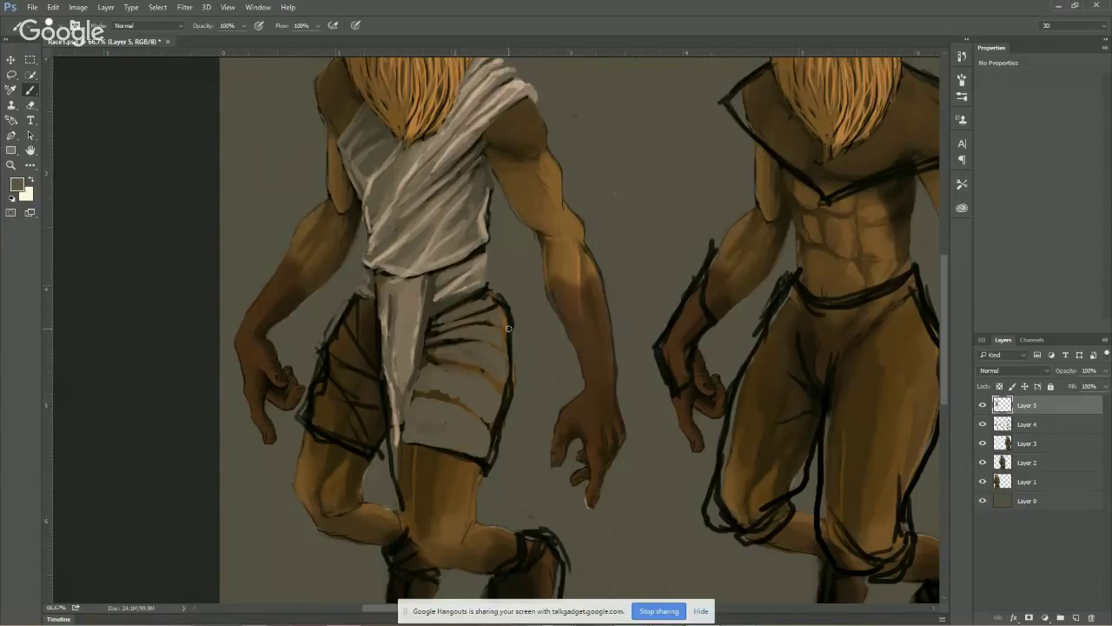
pyautogui.moveTo(503, 317)
pyautogui.mouseDown()
pyautogui.moveTo(474, 305)
pyautogui.moveTo(491, 299)
pyautogui.moveTo(495, 349)
pyautogui.mouseUp()
# Paint light curved fold highlights across the grey shorts leg with a tone sampled from the tunic
pyautogui.moveTo(560, 211)
pyautogui.mouseDown()
pyautogui.moveTo(517, 308)
pyautogui.moveTo(603, 386)
pyautogui.moveTo(616, 380)
pyautogui.mouseUp()
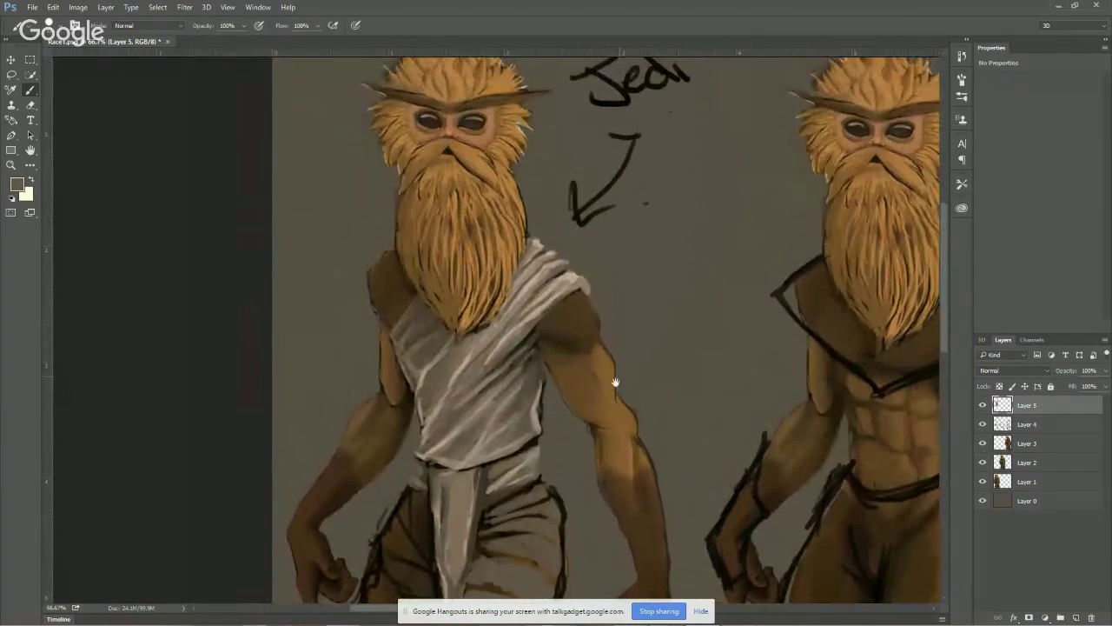
pyautogui.moveTo(509, 390); pyautogui.dragTo(530, 332)
pyautogui.scroll(-5, 514, 367)
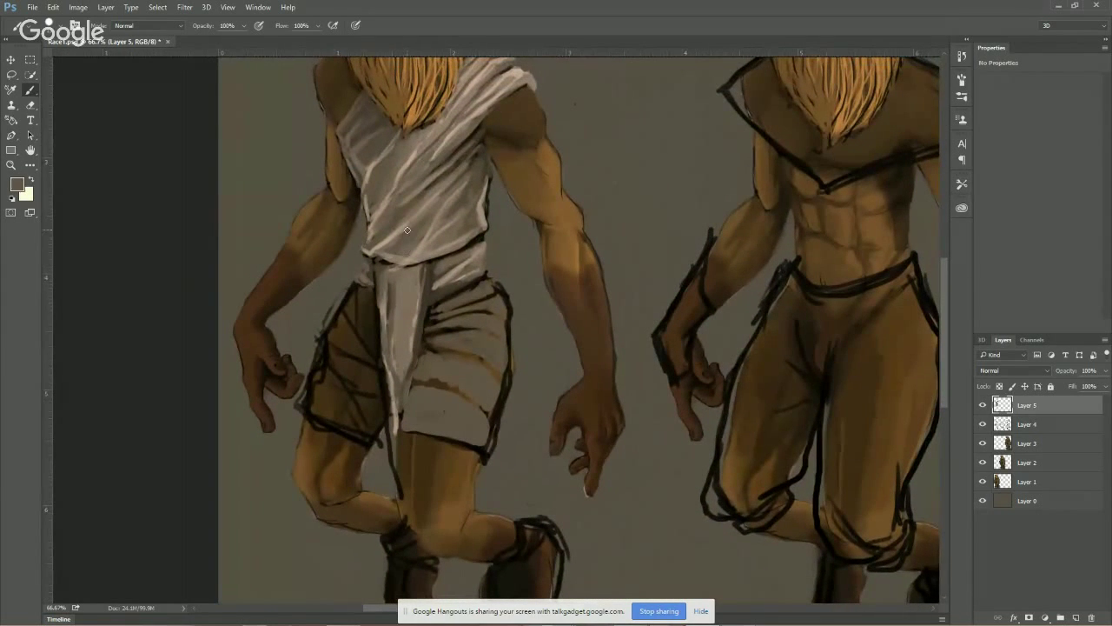
pyautogui.keyDown('alt'); pyautogui.click(477, 143); pyautogui.keyUp('alt')
pyautogui.moveTo(423, 284)
pyautogui.mouseDown()
pyautogui.moveTo(418, 318)
pyautogui.moveTo(429, 271)
pyautogui.moveTo(412, 355)
pyautogui.moveTo(423, 309)
pyautogui.moveTo(458, 334)
pyautogui.moveTo(507, 351)
pyautogui.mouseUp()
pyautogui.moveTo(433, 339)
pyautogui.mouseDown()
pyautogui.moveTo(477, 346)
pyautogui.moveTo(492, 364)
pyautogui.mouseUp()
pyautogui.moveTo(492, 314)
pyautogui.mouseDown()
pyautogui.moveTo(463, 309)
pyautogui.moveTo(482, 308)
pyautogui.moveTo(488, 301)
pyautogui.moveTo(468, 294)
pyautogui.moveTo(486, 286)
pyautogui.moveTo(444, 303)
pyautogui.moveTo(492, 288)
pyautogui.moveTo(499, 350)
pyautogui.moveTo(510, 328)
pyautogui.moveTo(496, 401)
pyautogui.mouseUp()
pyautogui.moveTo(417, 376)
pyautogui.mouseDown()
pyautogui.moveTo(478, 396)
pyautogui.moveTo(457, 398)
pyautogui.moveTo(480, 408)
pyautogui.moveTo(430, 418)
pyautogui.moveTo(463, 422)
pyautogui.moveTo(474, 408)
pyautogui.moveTo(450, 397)
pyautogui.moveTo(477, 418)
pyautogui.mouseUp()
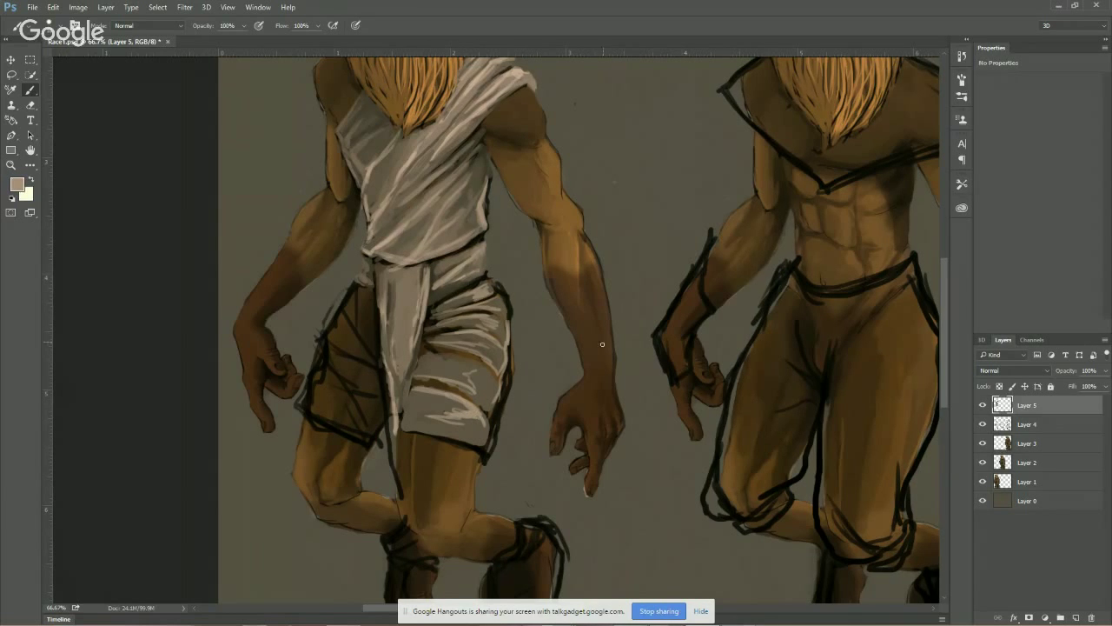
pyautogui.moveTo(505, 289); pyautogui.dragTo(481, 311)
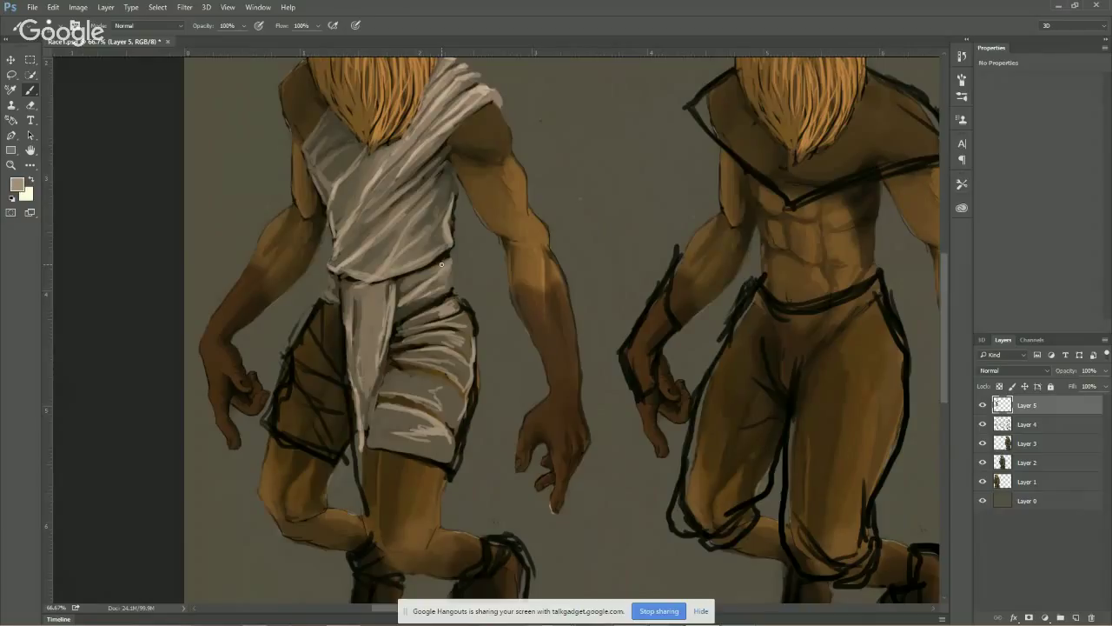
# Cover the brown gaps between the shorts' folds with darker grey sampled from the tunic
pyautogui.keyDown('alt'); pyautogui.click(447, 213); pyautogui.keyUp('alt')
pyautogui.keyDown('alt'); pyautogui.click(337, 116); pyautogui.keyUp('alt')
pyautogui.moveTo(403, 373)
pyautogui.mouseDown()
pyautogui.moveTo(424, 354)
pyautogui.moveTo(395, 353)
pyautogui.moveTo(425, 344)
pyautogui.moveTo(398, 346)
pyautogui.moveTo(398, 332)
pyautogui.moveTo(429, 315)
pyautogui.moveTo(388, 368)
pyautogui.moveTo(394, 354)
pyautogui.moveTo(378, 402)
pyautogui.moveTo(424, 412)
pyautogui.moveTo(402, 406)
pyautogui.moveTo(404, 420)
pyautogui.moveTo(373, 430)
pyautogui.moveTo(403, 446)
pyautogui.moveTo(389, 445)
pyautogui.moveTo(399, 420)
pyautogui.moveTo(415, 423)
pyautogui.moveTo(390, 443)
pyautogui.moveTo(452, 401)
pyautogui.moveTo(425, 387)
pyautogui.mouseUp()
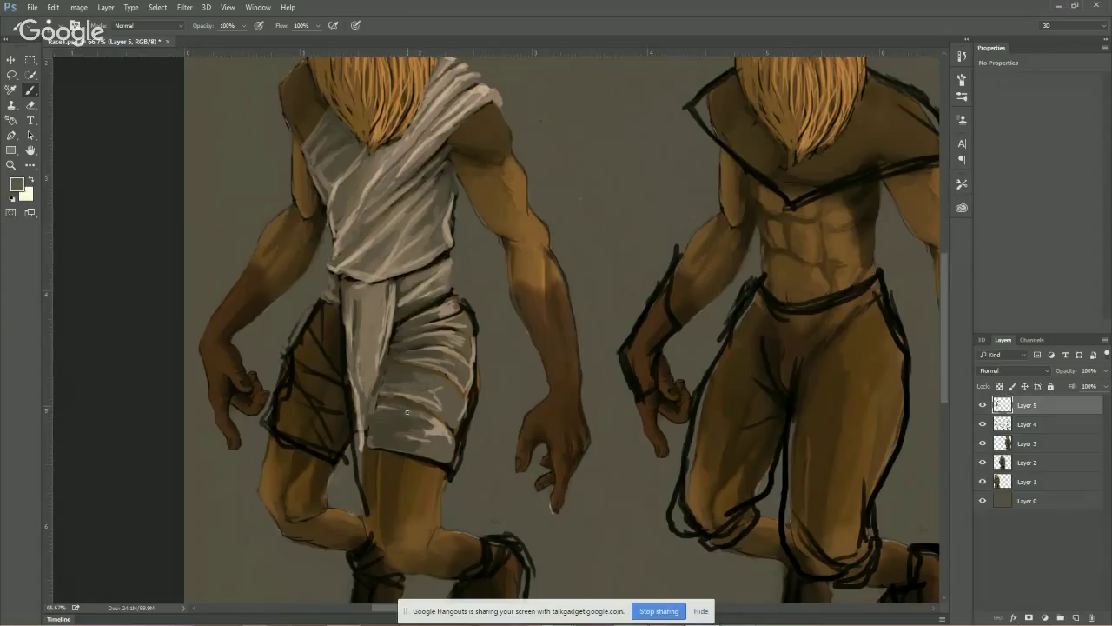
pyautogui.moveTo(430, 431)
pyautogui.mouseDown()
pyautogui.moveTo(389, 434)
pyautogui.moveTo(426, 440)
pyautogui.mouseUp()
pyautogui.moveTo(413, 366)
pyautogui.mouseDown()
pyautogui.moveTo(451, 354)
pyautogui.moveTo(446, 338)
pyautogui.moveTo(419, 340)
pyautogui.moveTo(433, 347)
pyautogui.moveTo(431, 313)
pyautogui.moveTo(414, 321)
pyautogui.moveTo(455, 309)
pyautogui.moveTo(430, 309)
pyautogui.moveTo(420, 296)
pyautogui.moveTo(435, 290)
pyautogui.moveTo(399, 309)
pyautogui.moveTo(448, 296)
pyautogui.mouseUp()
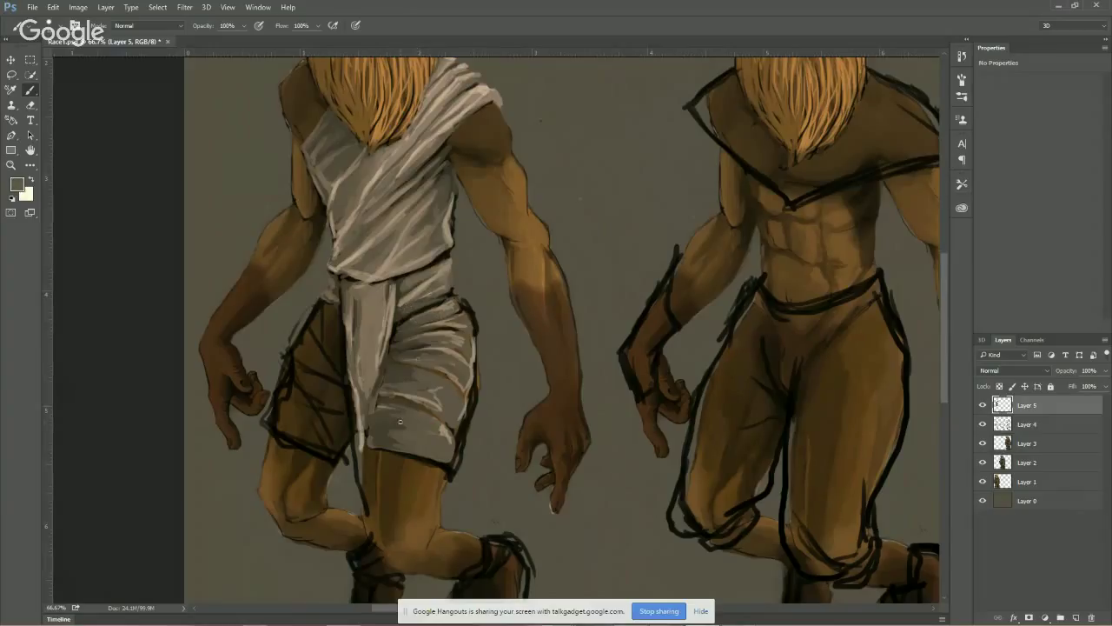
# Shade the lower folds and hem area of the grey shorts leg with sampled dark and mid greys
pyautogui.moveTo(404, 427); pyautogui.dragTo(385, 453)
pyautogui.keyDown('alt'); pyautogui.click(385, 452); pyautogui.keyUp('alt')
pyautogui.moveTo(405, 452); pyautogui.dragTo(426, 449)
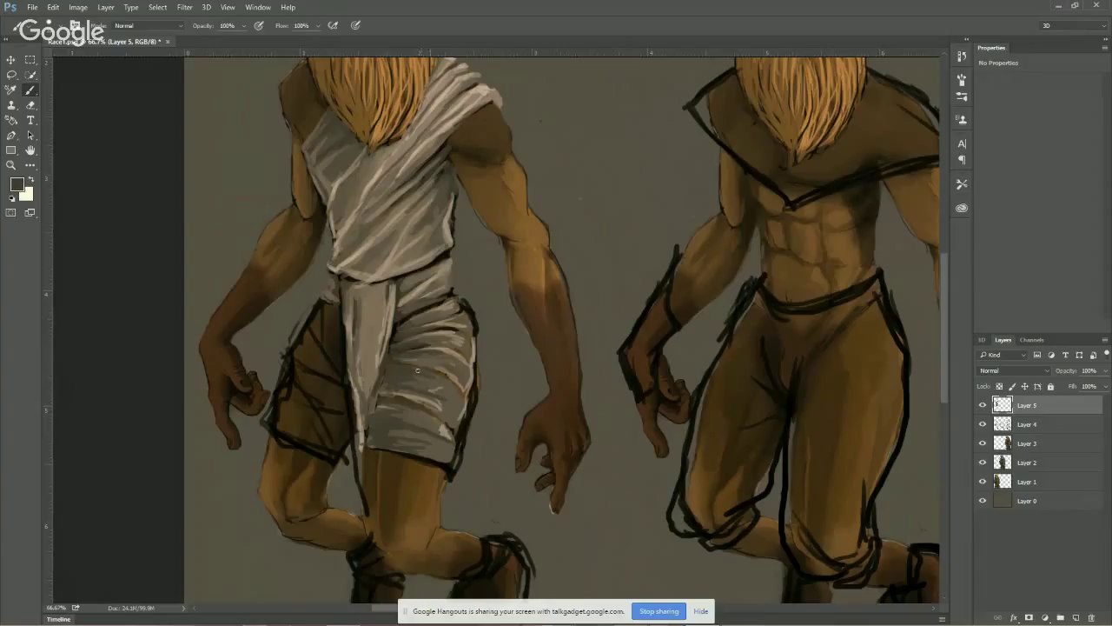
pyautogui.moveTo(443, 379)
pyautogui.mouseDown()
pyautogui.moveTo(469, 397)
pyautogui.moveTo(467, 386)
pyautogui.mouseUp()
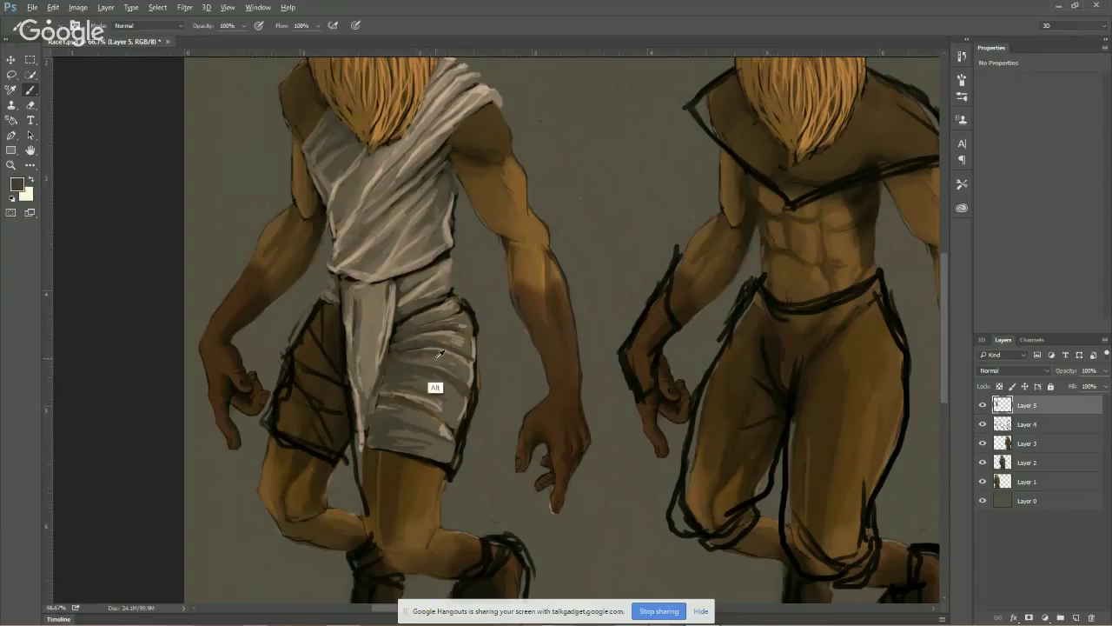
pyautogui.keyDown('alt'); pyautogui.click(430, 358); pyautogui.keyUp('alt')
pyautogui.moveTo(410, 422); pyautogui.dragTo(389, 420)
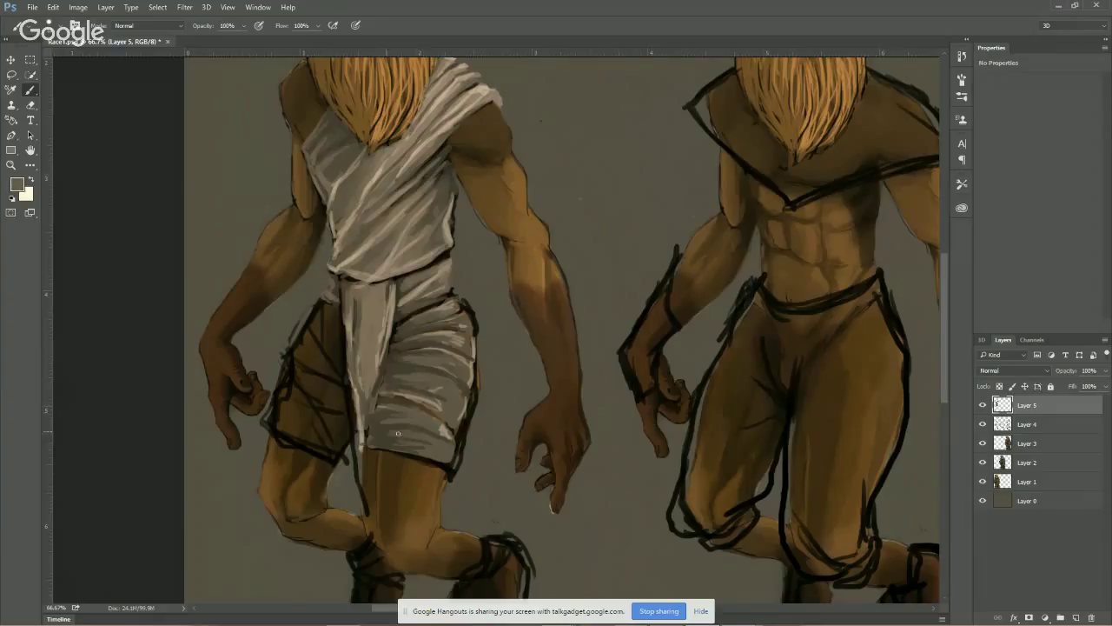
pyautogui.moveTo(385, 443)
pyautogui.mouseDown()
pyautogui.moveTo(413, 444)
pyautogui.moveTo(401, 444)
pyautogui.mouseUp()
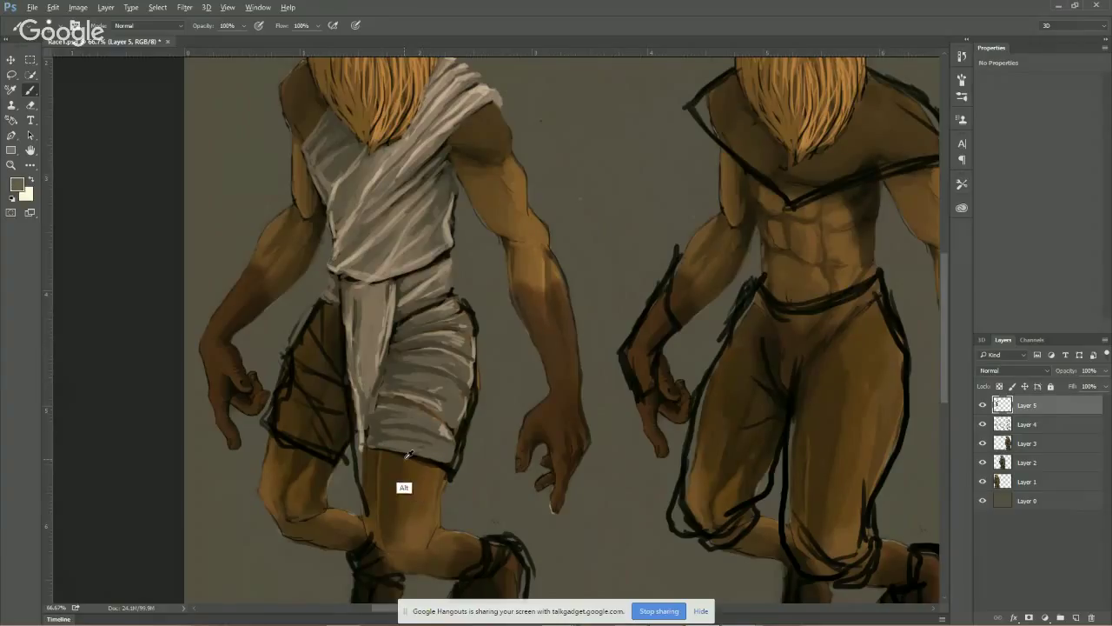
# Refine the shorts leg's hem and paint over the thick black outline along its outer side with sampled tones
pyautogui.keyDown('alt'); pyautogui.click(418, 451); pyautogui.keyUp('alt')
pyautogui.keyDown('alt'); pyautogui.click(439, 474); pyautogui.keyUp('alt')
pyautogui.moveTo(455, 447)
pyautogui.mouseDown()
pyautogui.moveTo(453, 465)
pyautogui.moveTo(464, 414)
pyautogui.mouseUp()
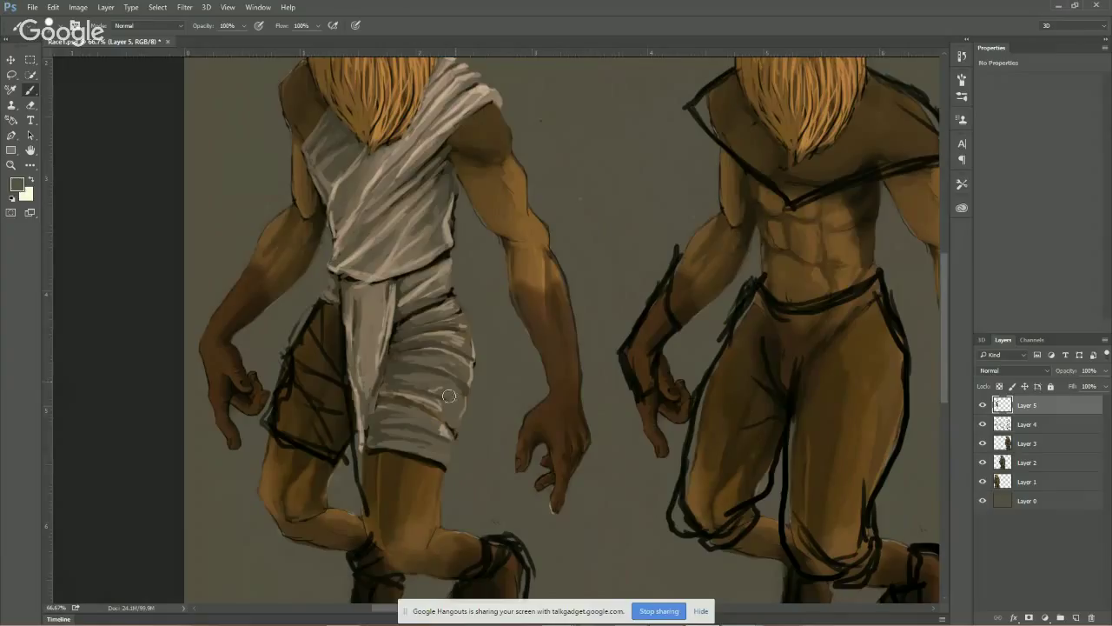
# Adjust the brush size and paint dark fold lines across the grey shorts leg with a sampled dark brown
pyautogui.press('alt')
pyautogui.keyDown('alt'); pyautogui.click(398, 457); pyautogui.keyUp('alt')
pyautogui.press(']')
pyautogui.press(']')
pyautogui.press(']')
pyautogui.press('[')
pyautogui.press('[')
pyautogui.press('[')
pyautogui.press('[')
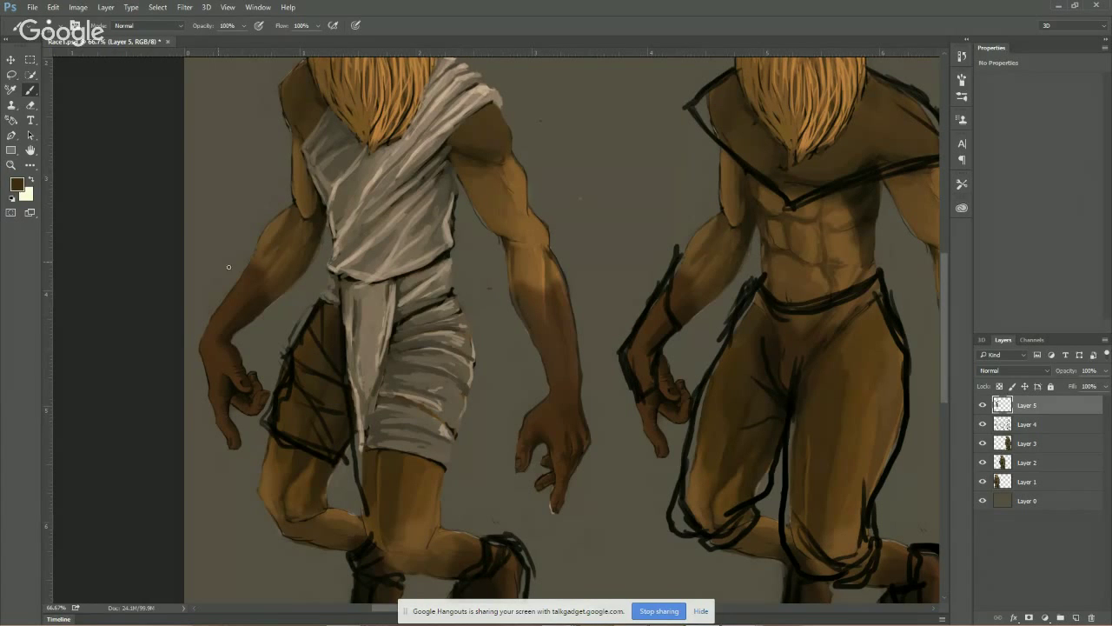
pyautogui.moveTo(476, 375); pyautogui.dragTo(490, 331)
pyautogui.press('alt')
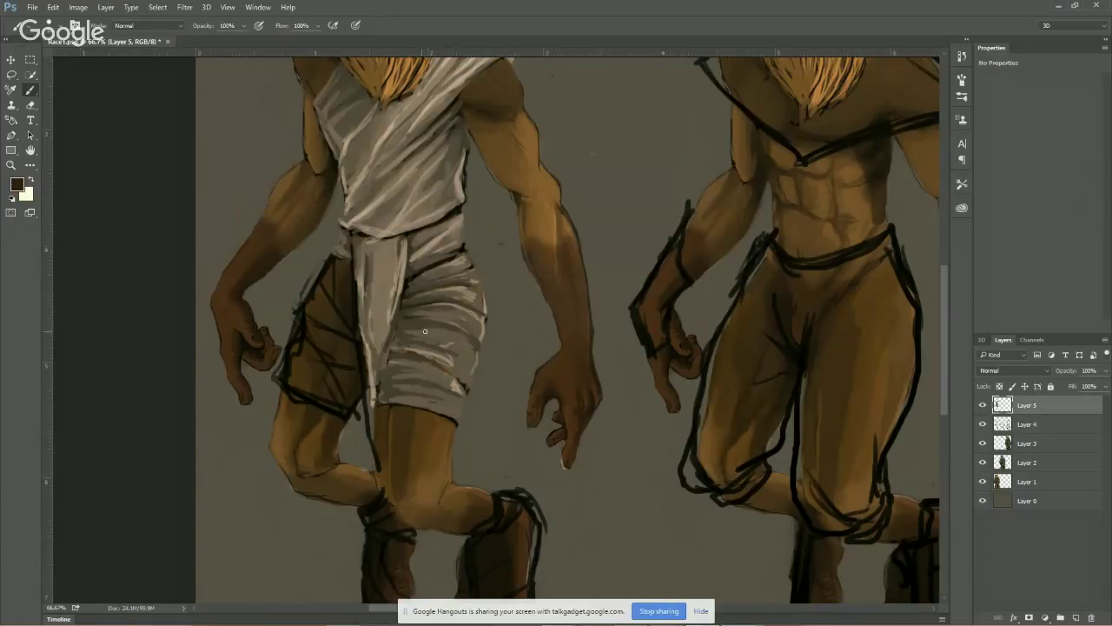
pyautogui.moveTo(397, 329); pyautogui.dragTo(426, 327)
pyautogui.keyDown('alt'); pyautogui.click(379, 396); pyautogui.keyUp('alt')
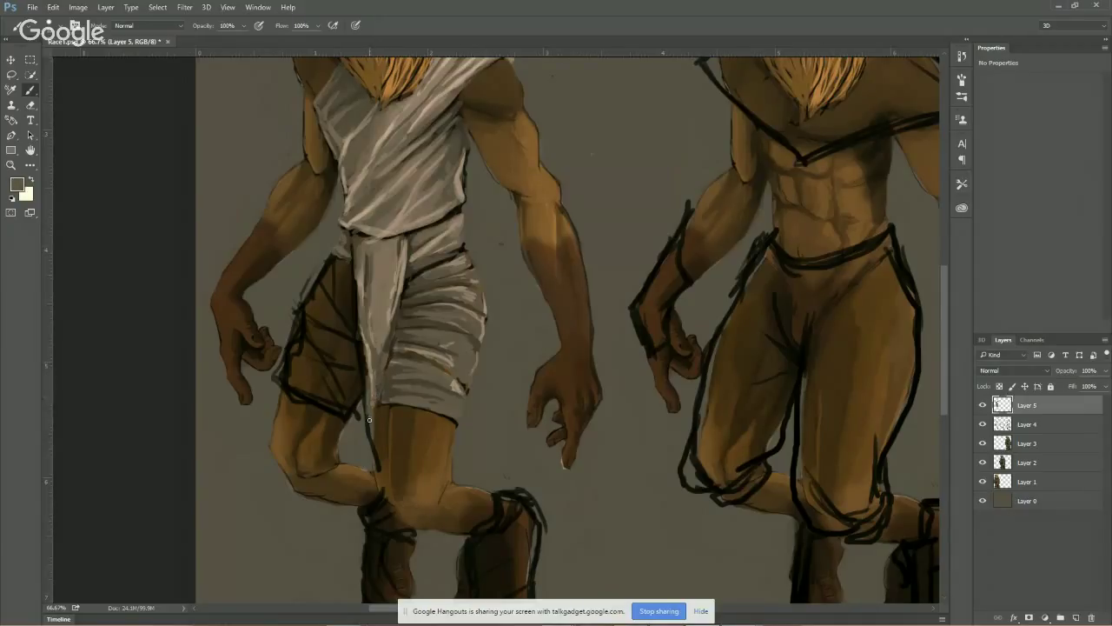
# Repaint the waist cloth's lower end and soften the lower folds of the grey shorts leg with sampled greys
pyautogui.press('alt')
pyautogui.keyDown('alt'); pyautogui.click(387, 330); pyautogui.keyUp('alt')
pyautogui.moveTo(378, 368); pyautogui.dragTo(366, 422)
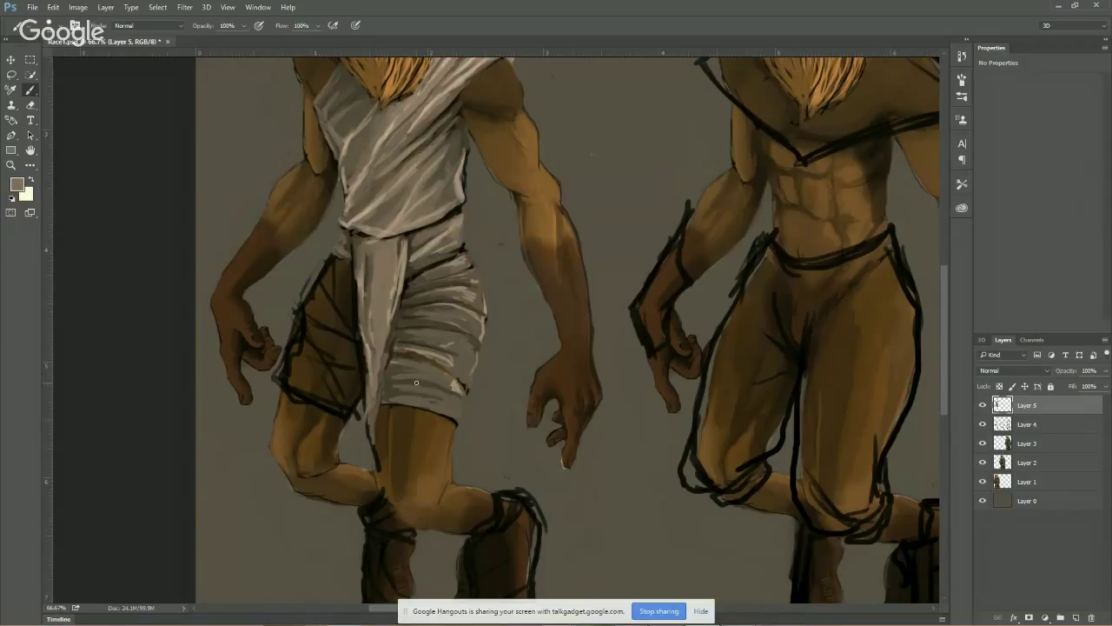
pyautogui.keyDown('alt'); pyautogui.click(450, 335); pyautogui.keyUp('alt')
pyautogui.moveTo(442, 363); pyautogui.dragTo(405, 351)
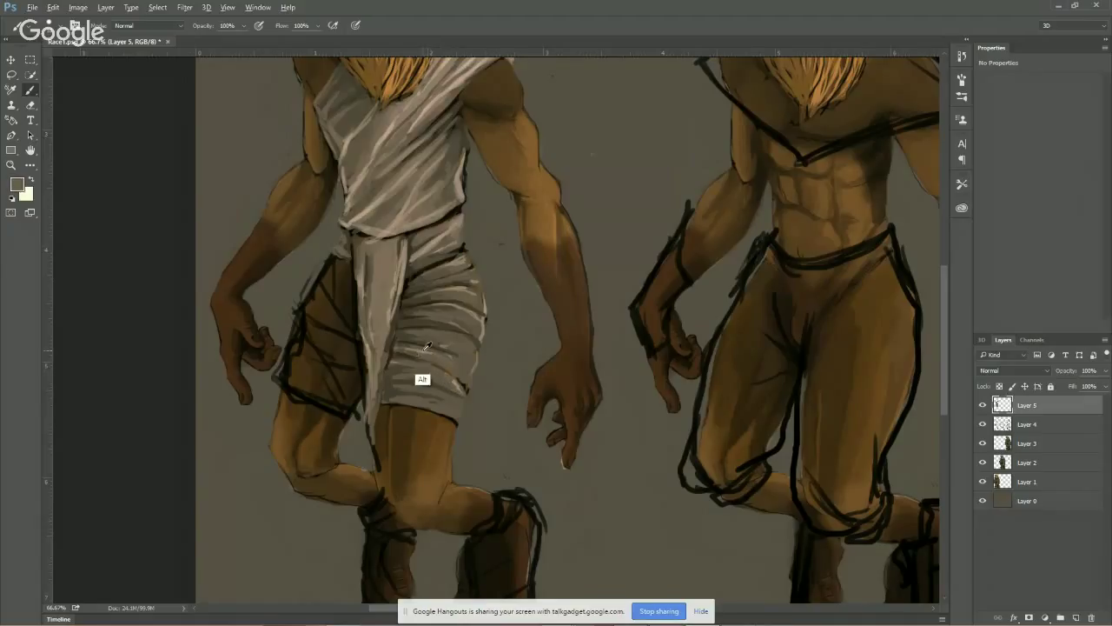
pyautogui.keyDown('alt'); pyautogui.click(423, 377); pyautogui.keyUp('alt')
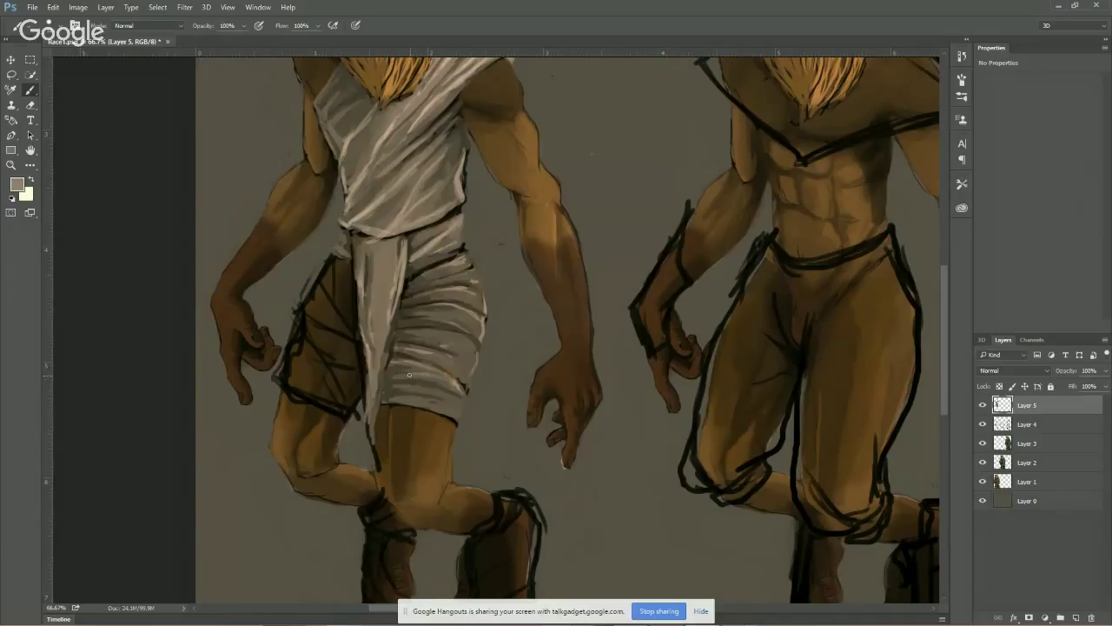
pyautogui.moveTo(408, 375); pyautogui.dragTo(449, 384)
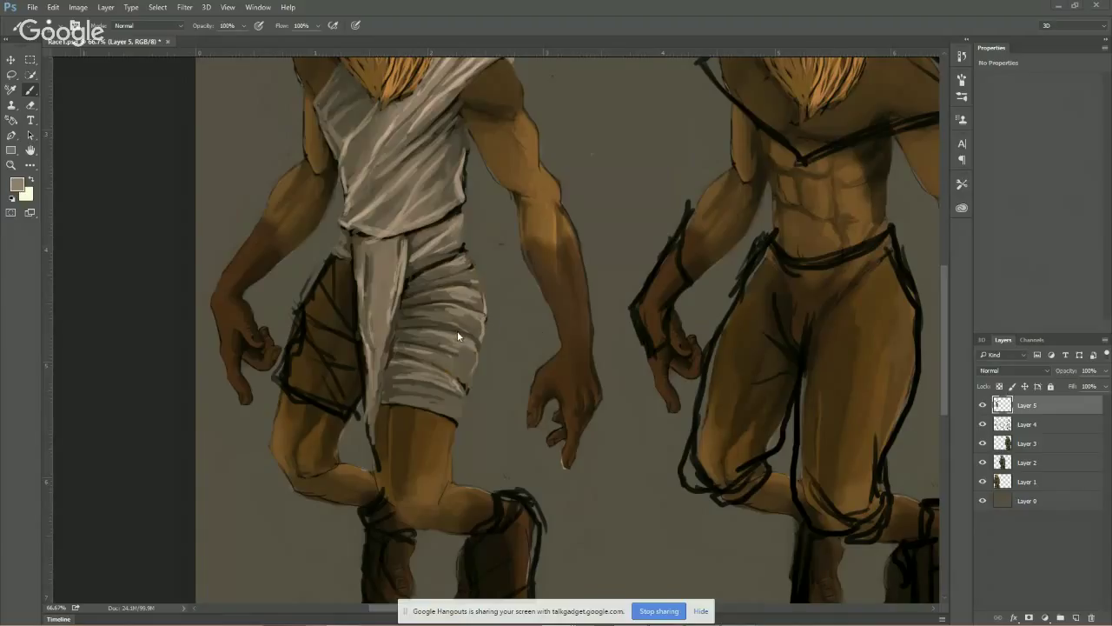
# Shade the inner side of the grey shorts leg with a large dark brush at 28% opacity, and darken the foreground colour to near-black
pyautogui.keyDown('alt'); pyautogui.click(430, 350); pyautogui.keyUp('alt')
pyautogui.click(62, 31)
pyautogui.click(242, 26)
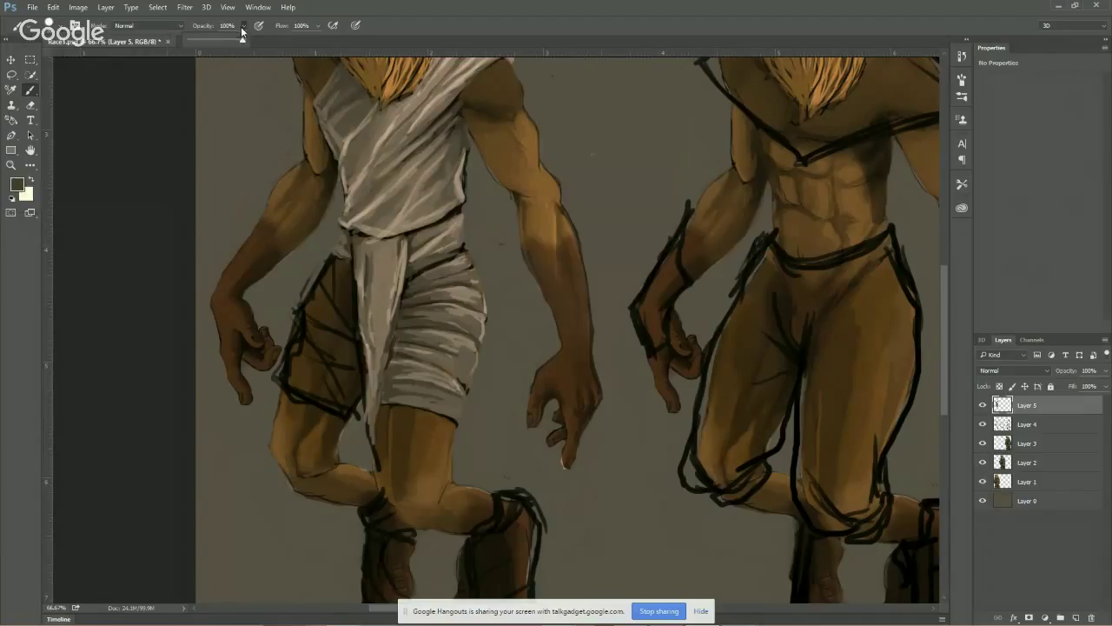
pyautogui.click(200, 38)
pyautogui.moveTo(413, 302)
pyautogui.mouseDown()
pyautogui.moveTo(426, 280)
pyautogui.moveTo(393, 382)
pyautogui.moveTo(421, 317)
pyautogui.moveTo(397, 382)
pyautogui.moveTo(412, 335)
pyautogui.moveTo(405, 366)
pyautogui.mouseUp()
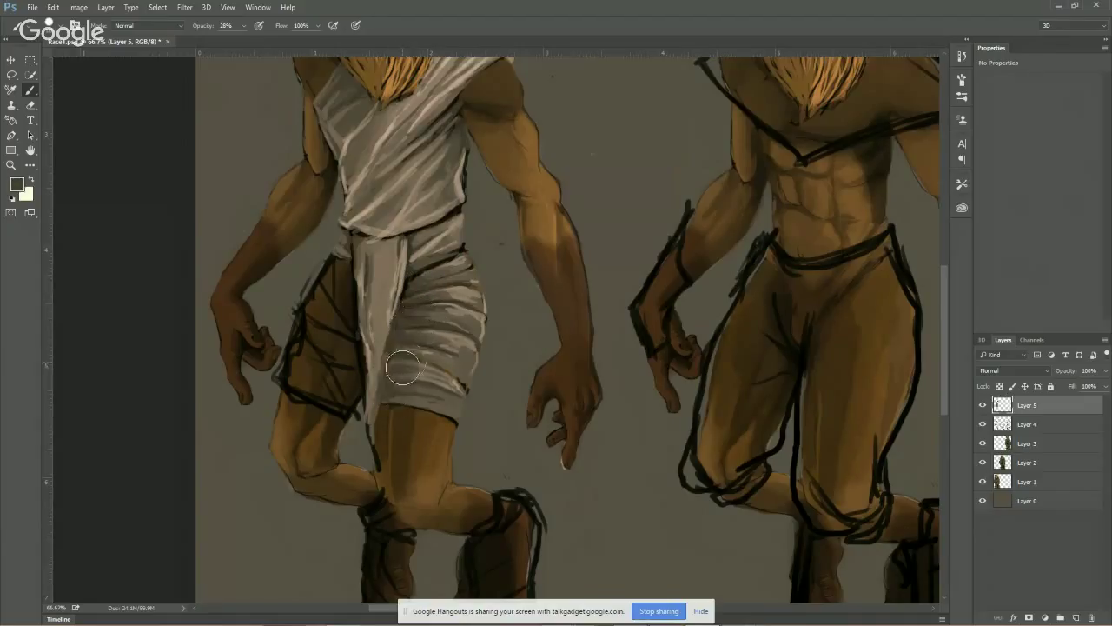
pyautogui.press('i')
pyautogui.click(17, 185)
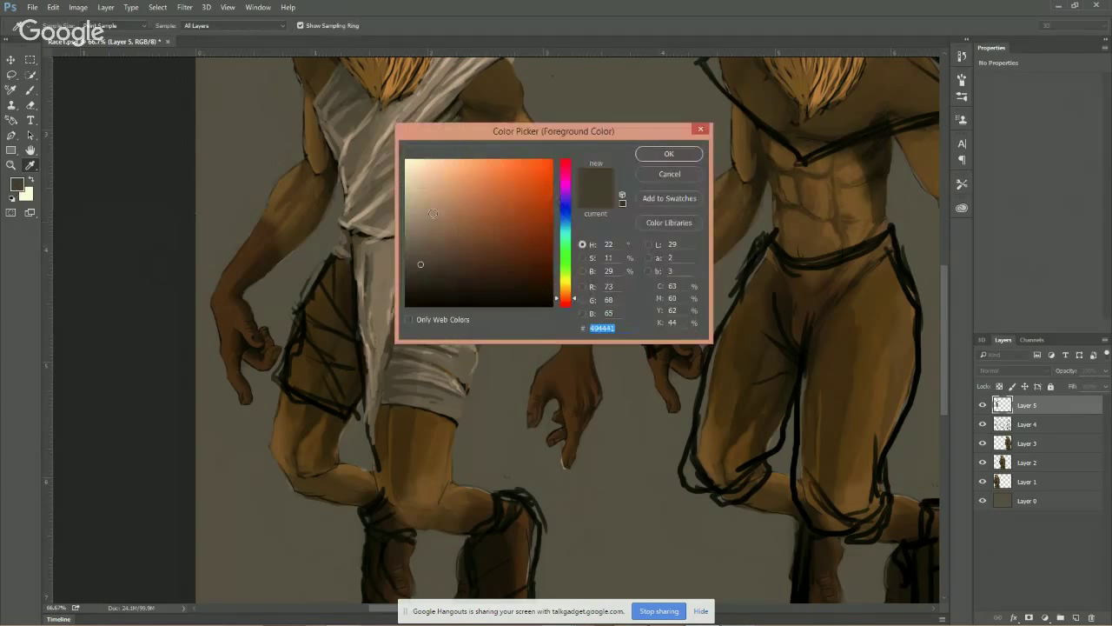
pyautogui.click(417, 291)
pyautogui.click(680, 156)
pyautogui.press('b')
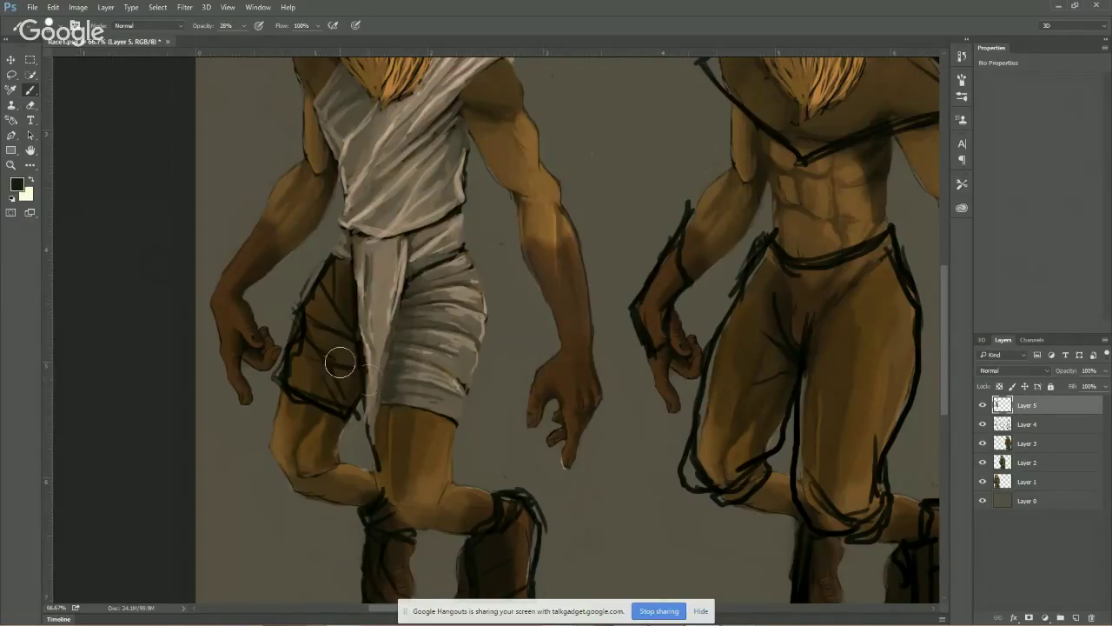
# Restore brush opacity to 100% and repaint the lower waist cloth and its edge with a smaller brush in sampled grey
pyautogui.click(243, 26)
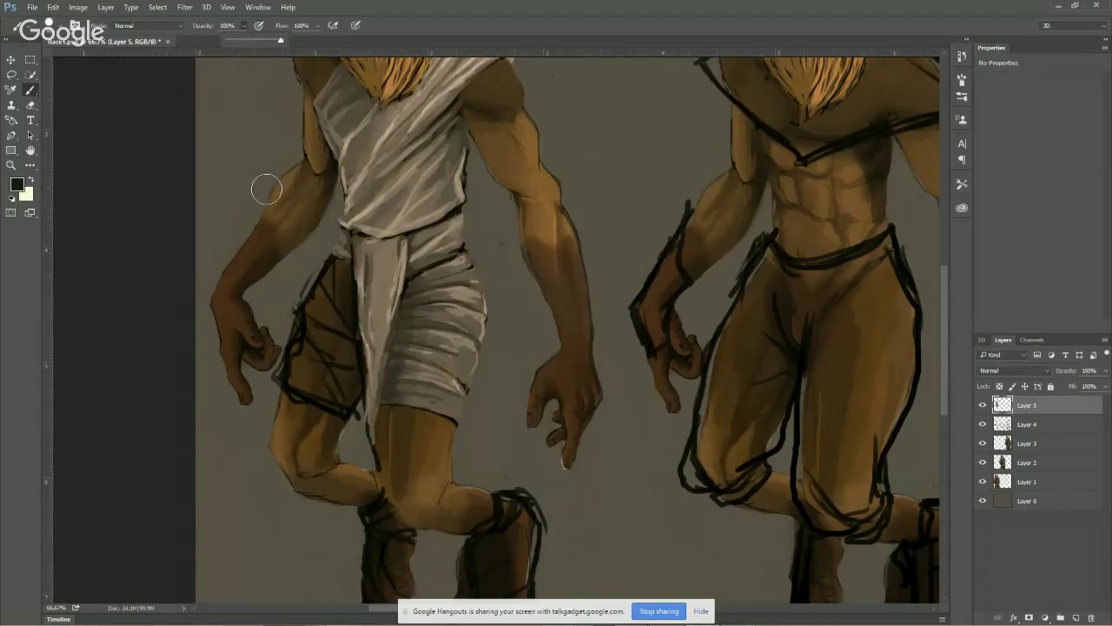
pyautogui.press('0')
pyautogui.keyDown('alt'); pyautogui.click(381, 359); pyautogui.keyUp('alt')
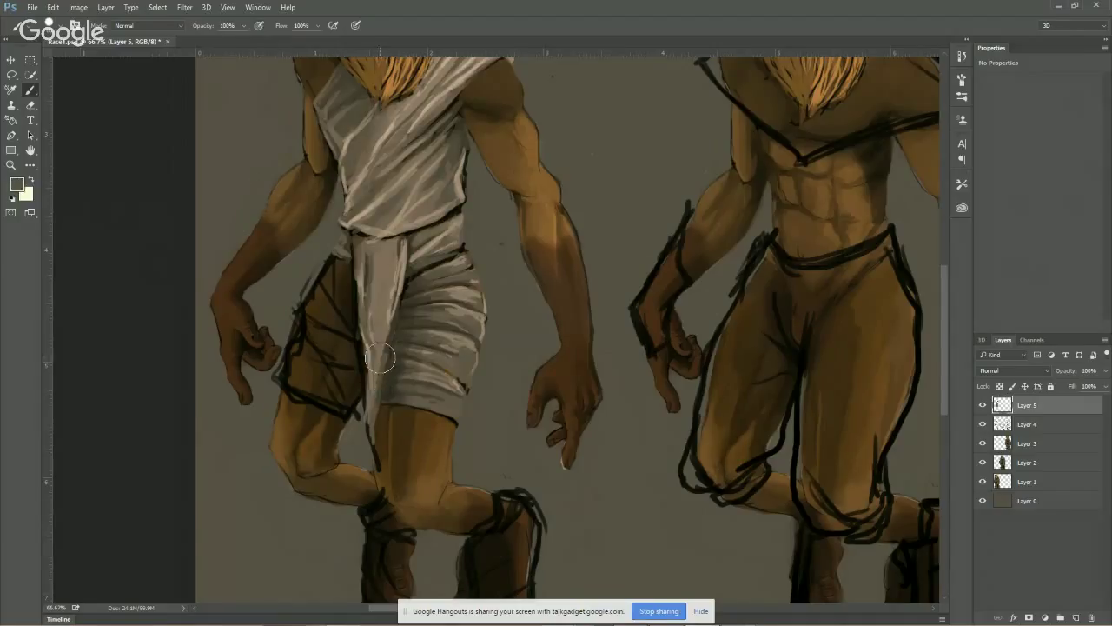
pyautogui.keyDown('alt'); pyautogui.click(381, 348); pyautogui.keyUp('alt')
pyautogui.press('[')
pyautogui.press('[')
pyautogui.moveTo(378, 364); pyautogui.dragTo(373, 410)
pyautogui.press('[')
pyautogui.moveTo(383, 356)
pyautogui.mouseDown()
pyautogui.moveTo(388, 326)
pyautogui.moveTo(385, 371)
pyautogui.mouseUp()
# Clean up the folds and outer edge of the grey shorts leg with sampled tones
pyautogui.press('alt')
pyautogui.keyDown('alt'); pyautogui.click(405, 385); pyautogui.keyUp('alt')
pyautogui.press('alt')
pyautogui.press('alt')
pyautogui.keyDown('alt'); pyautogui.click(429, 296); pyautogui.keyUp('alt')
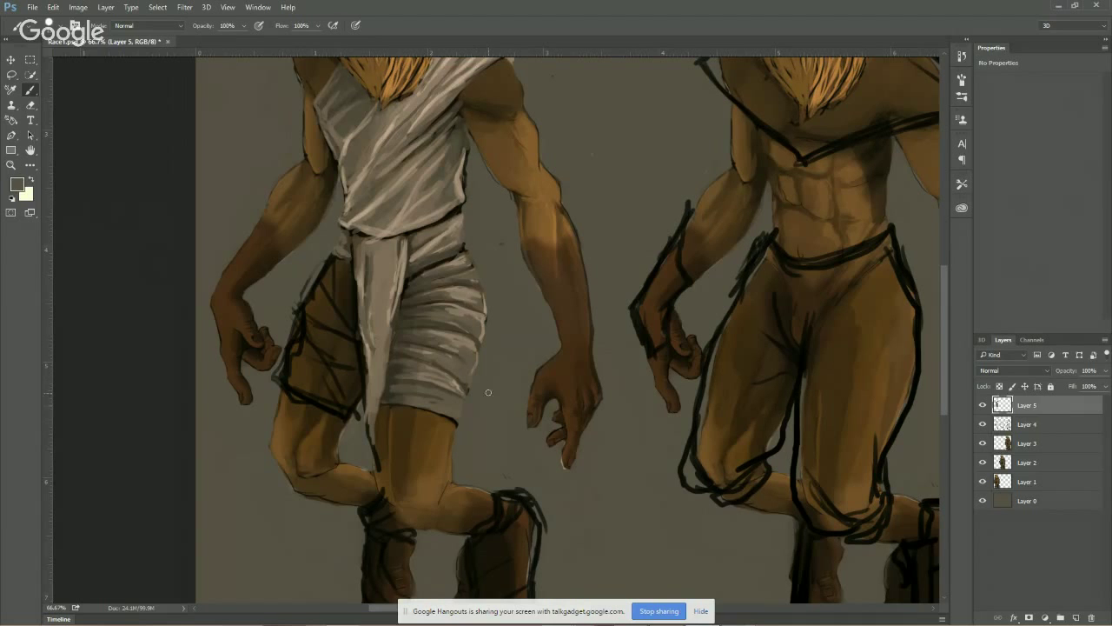
# Paint the lower folds and hem of the grey shorts leg with a lighter sampled grey
pyautogui.moveTo(514, 412); pyautogui.dragTo(563, 390)
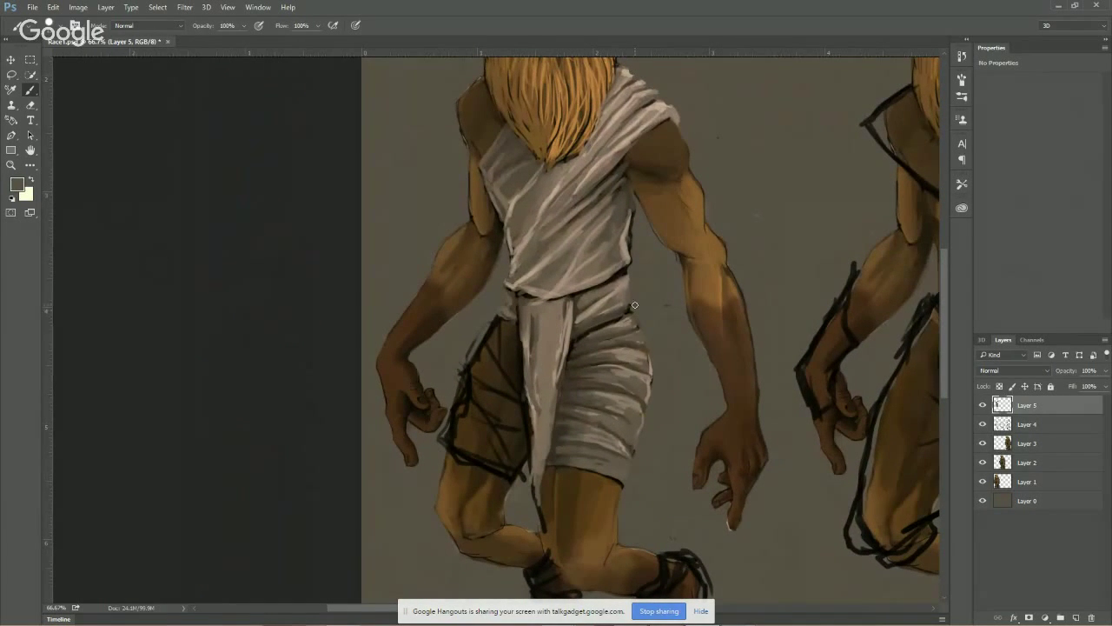
pyautogui.moveTo(608, 386); pyautogui.dragTo(549, 296)
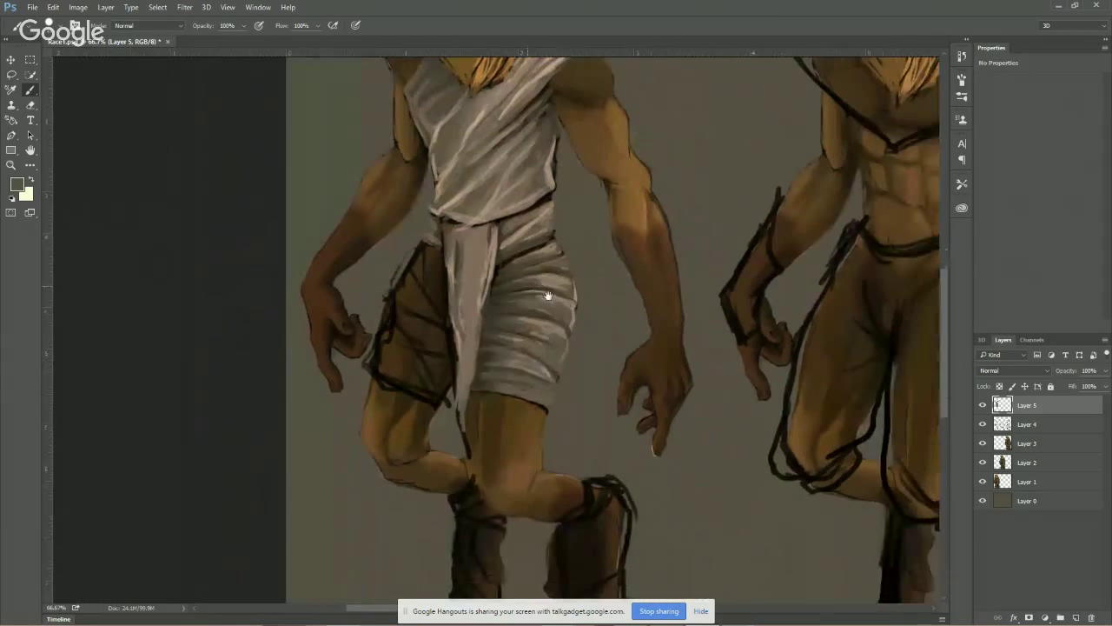
pyautogui.scroll(8, 534, 347)
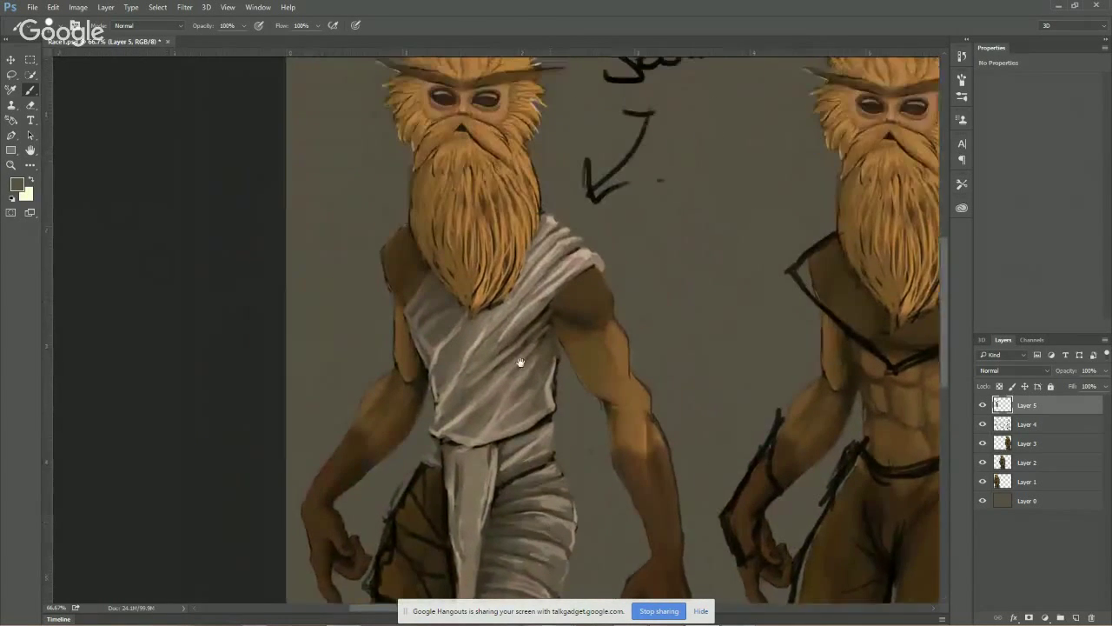
pyautogui.scroll(-5, 540, 346)
pyautogui.hscroll(-2, 497, 367)
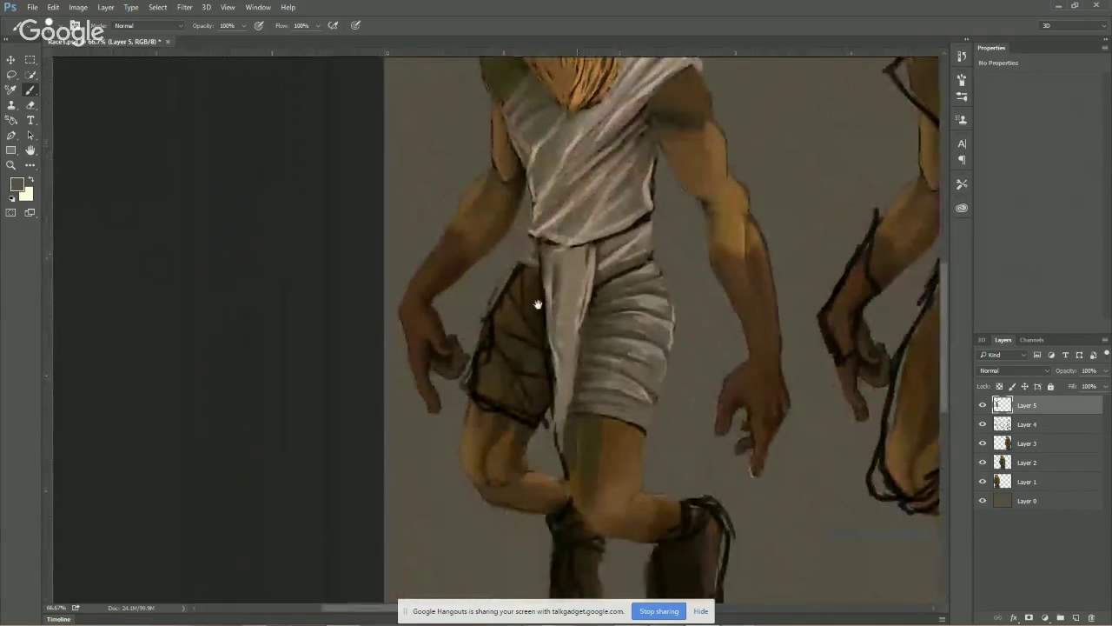
pyautogui.keyDown('alt'); pyautogui.click(642, 372); pyautogui.keyUp('alt')
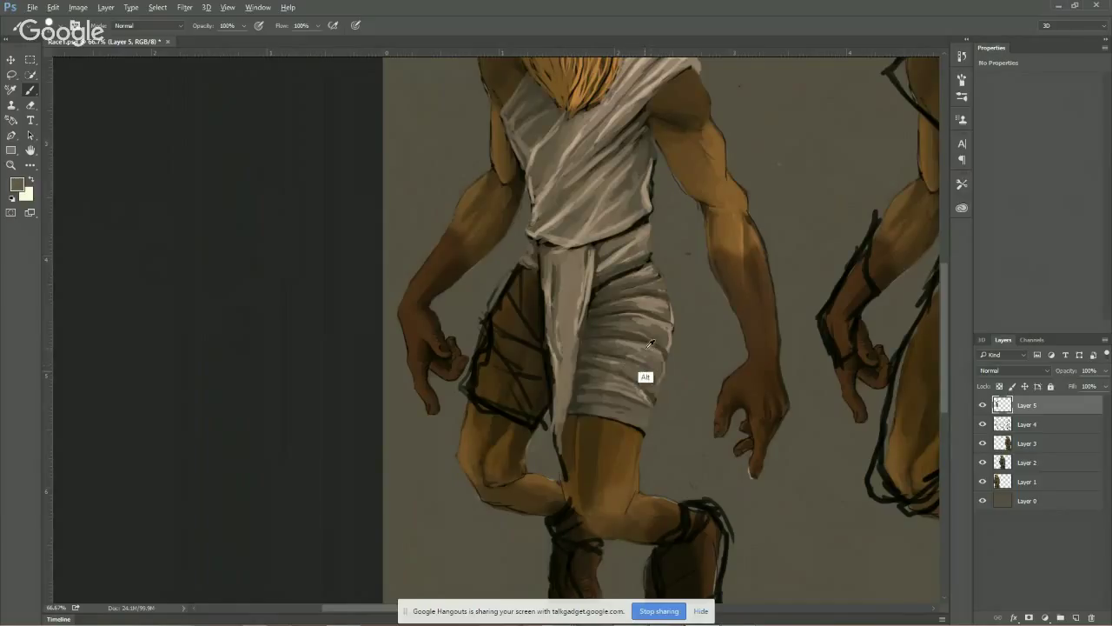
pyautogui.keyDown('alt'); pyautogui.click(627, 376); pyautogui.keyUp('alt')
pyautogui.keyDown('alt'); pyautogui.click(630, 367); pyautogui.keyUp('alt')
pyautogui.moveTo(624, 408); pyautogui.dragTo(638, 424)
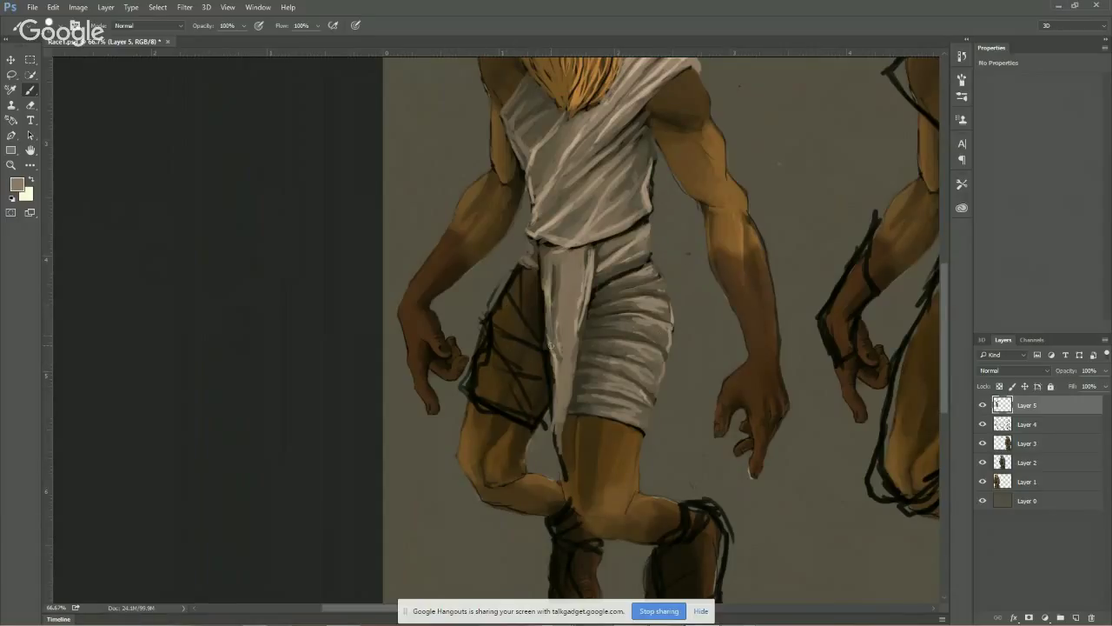
# Fill the hatched, unpainted shorts leg on the first creature with a sampled dark grey
pyautogui.keyDown('alt'); pyautogui.click(617, 335); pyautogui.keyUp('alt')
pyautogui.moveTo(534, 326)
pyautogui.mouseDown()
pyautogui.moveTo(528, 276)
pyautogui.moveTo(494, 312)
pyautogui.moveTo(498, 323)
pyautogui.moveTo(506, 302)
pyautogui.moveTo(529, 337)
pyautogui.moveTo(496, 344)
pyautogui.moveTo(542, 376)
pyautogui.moveTo(514, 350)
pyautogui.moveTo(474, 386)
pyautogui.moveTo(483, 364)
pyautogui.moveTo(491, 395)
pyautogui.moveTo(534, 385)
pyautogui.moveTo(533, 408)
pyautogui.moveTo(476, 389)
pyautogui.moveTo(522, 418)
pyautogui.moveTo(543, 404)
pyautogui.moveTo(544, 386)
pyautogui.moveTo(489, 348)
pyautogui.moveTo(475, 379)
pyautogui.moveTo(487, 345)
pyautogui.moveTo(534, 421)
pyautogui.mouseUp()
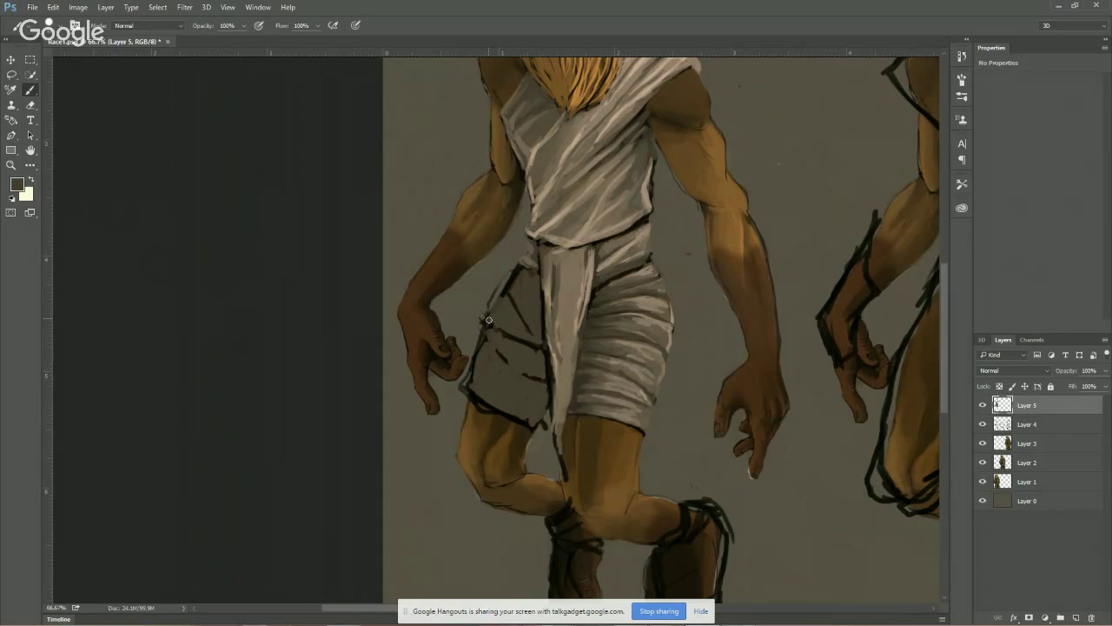
# Darken the waistband and its border beside the waist cloth with sampled dark tones
pyautogui.moveTo(569, 355); pyautogui.dragTo(482, 364)
pyautogui.scroll(2, 534, 208)
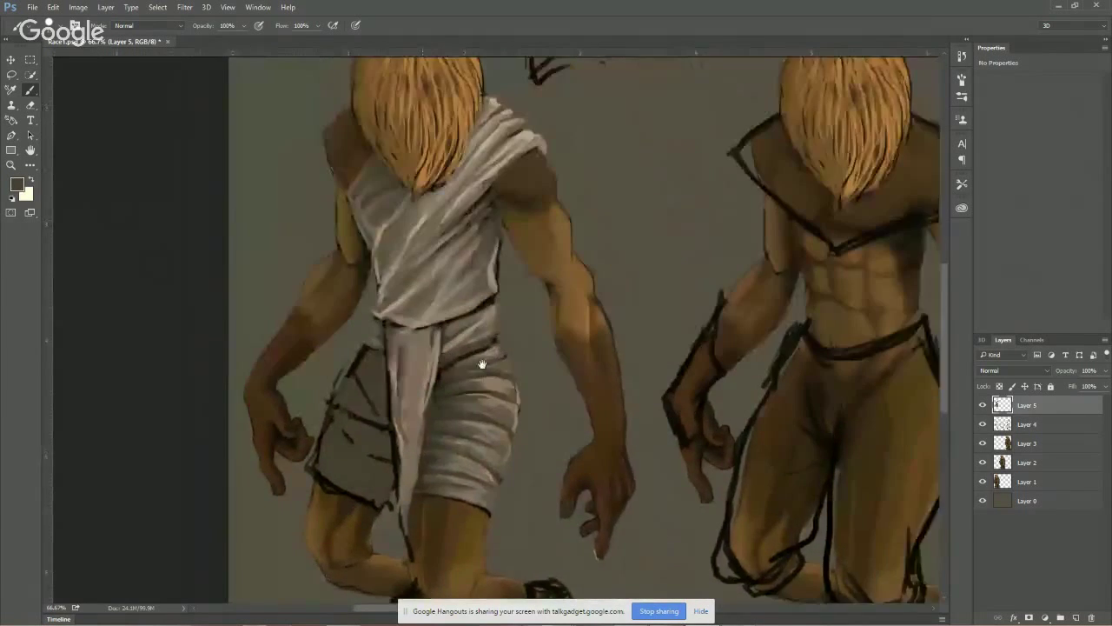
pyautogui.scroll(3, 579, 313)
pyautogui.scroll(-4, 551, 249)
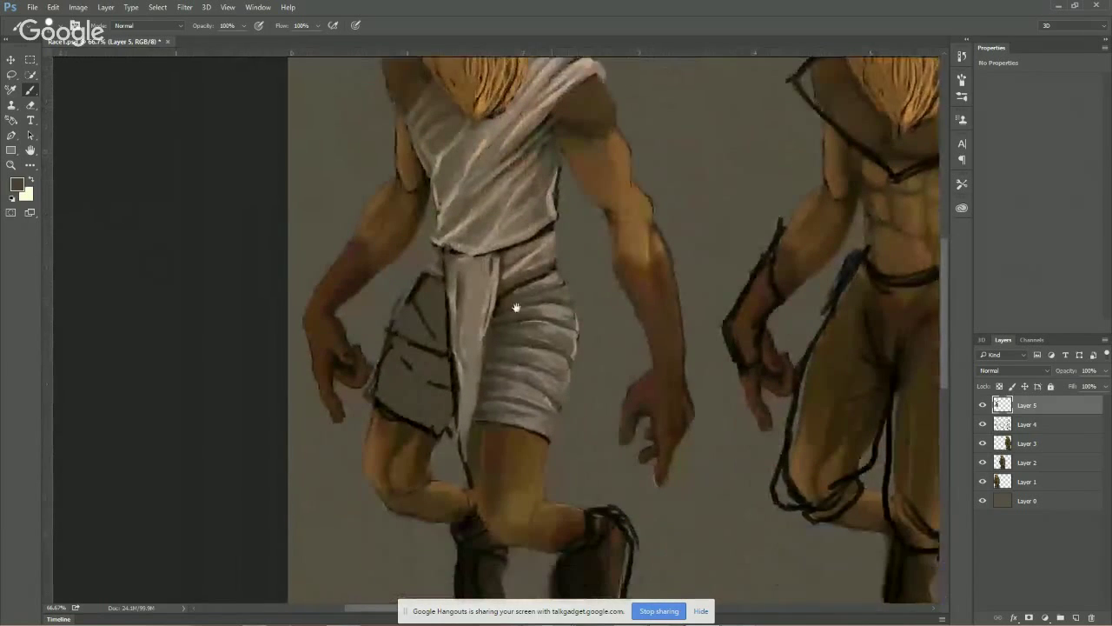
pyautogui.moveTo(515, 308); pyautogui.dragTo(561, 316)
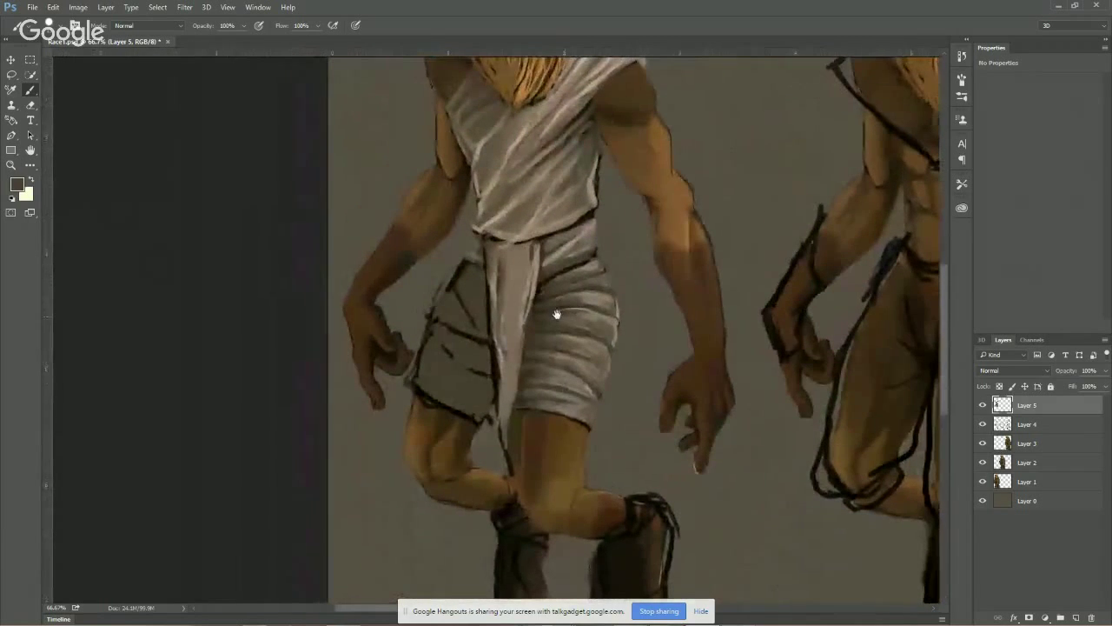
pyautogui.keyDown('alt'); pyautogui.click(486, 243); pyautogui.keyUp('alt')
pyautogui.keyDown('alt'); pyautogui.click(483, 247); pyautogui.keyUp('alt')
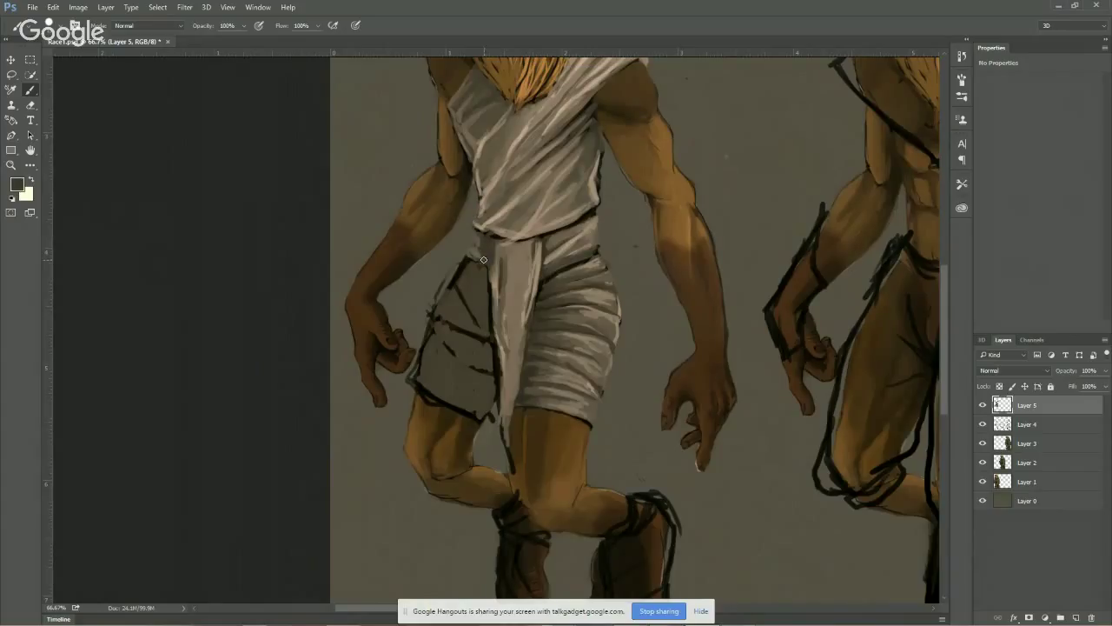
pyautogui.keyDown('alt'); pyautogui.click(487, 248); pyautogui.keyUp('alt')
pyautogui.moveTo(493, 252); pyautogui.dragTo(490, 285)
# Draw a black round belt buckle with a cross inside and small slots along the waistband
pyautogui.moveTo(513, 244)
pyautogui.mouseDown()
pyautogui.moveTo(505, 275)
pyautogui.moveTo(534, 259)
pyautogui.moveTo(504, 274)
pyautogui.moveTo(531, 255)
pyautogui.moveTo(495, 247)
pyautogui.moveTo(530, 274)
pyautogui.mouseUp()
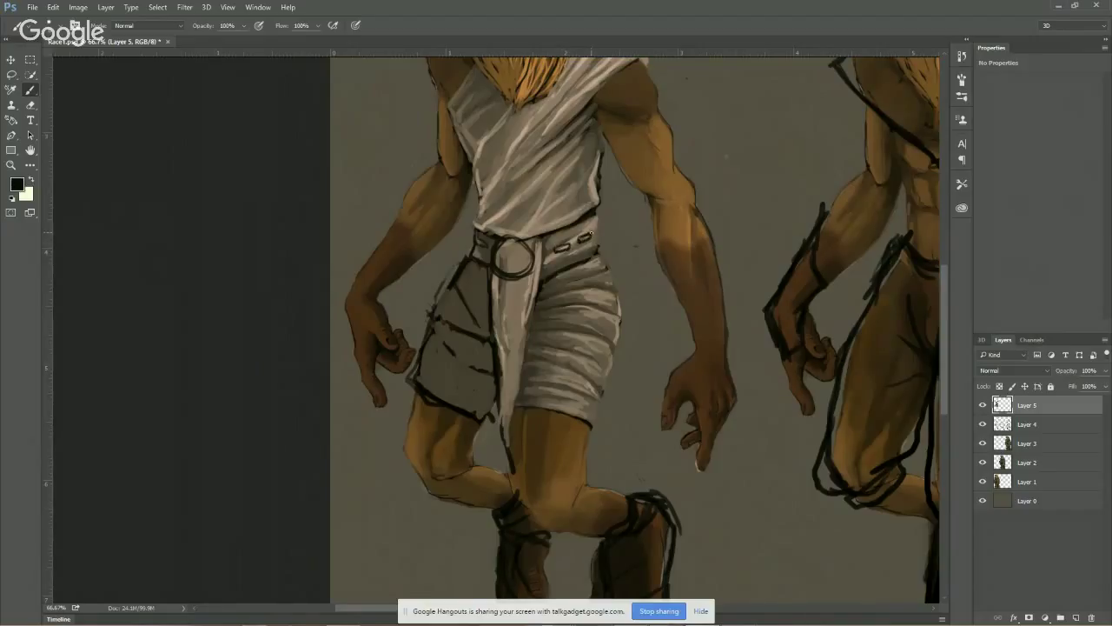
pyautogui.moveTo(585, 236); pyautogui.dragTo(598, 231)
pyautogui.moveTo(506, 254); pyautogui.dragTo(520, 265)
# Sketch a long hanging cloth with inner fold lines in black between the first creature's torso and its straight arm
pyautogui.moveTo(557, 231); pyautogui.dragTo(510, 397)
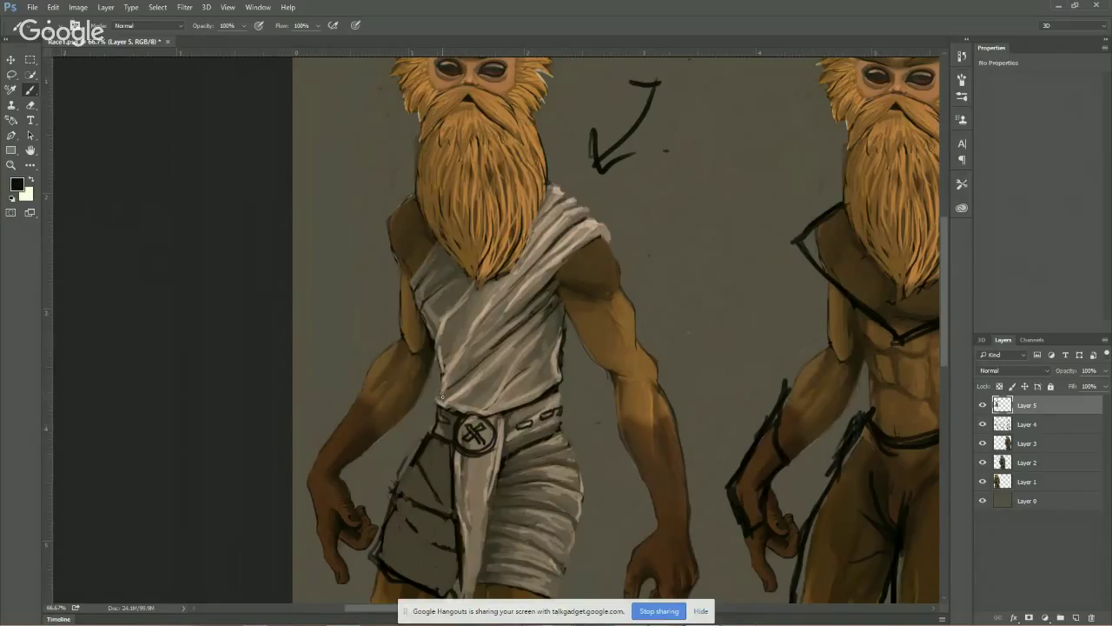
pyautogui.moveTo(571, 373); pyautogui.dragTo(508, 301)
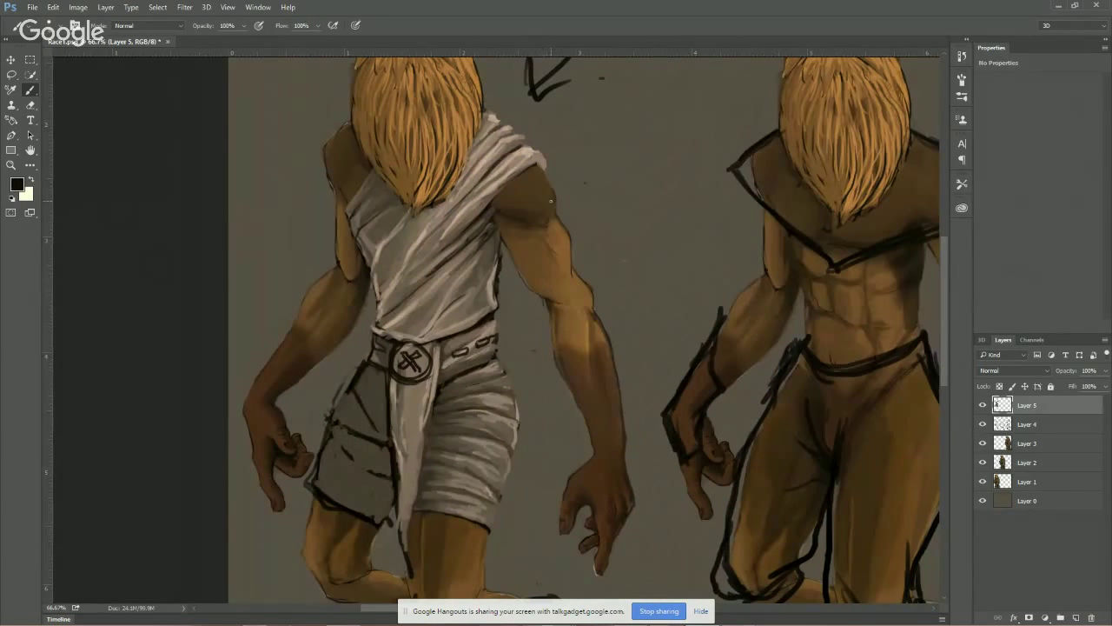
pyautogui.moveTo(534, 293); pyautogui.dragTo(541, 369)
pyautogui.moveTo(519, 283); pyautogui.dragTo(519, 334)
pyautogui.moveTo(529, 374)
pyautogui.mouseDown()
pyautogui.moveTo(524, 495)
pyautogui.moveTo(570, 450)
pyautogui.mouseUp()
pyautogui.moveTo(540, 309); pyautogui.dragTo(566, 465)
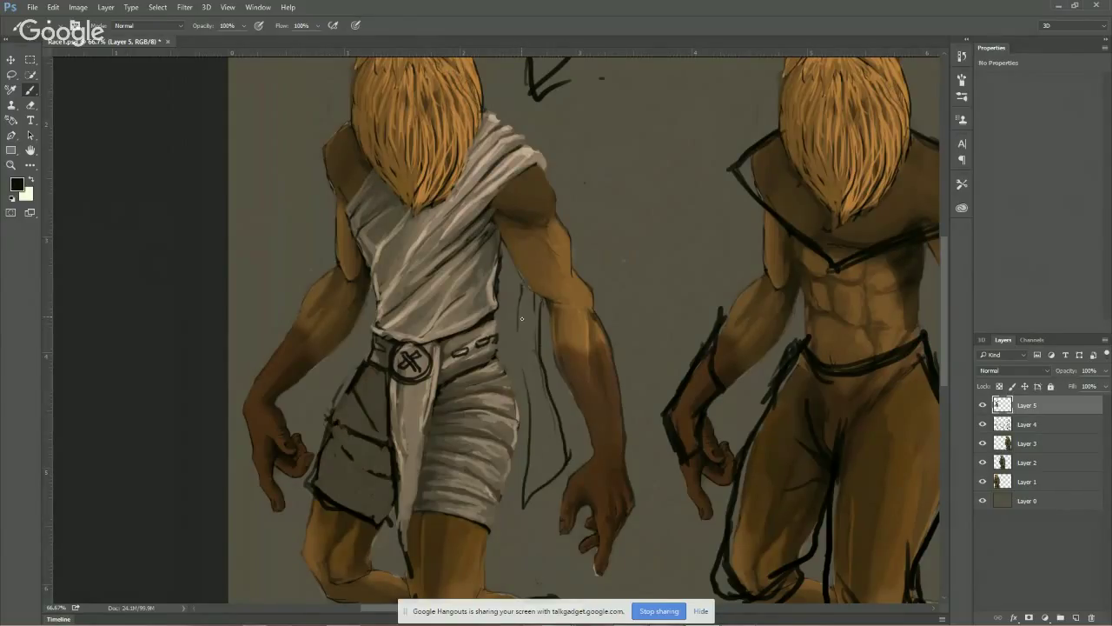
pyautogui.moveTo(521, 319)
pyautogui.mouseDown()
pyautogui.moveTo(524, 284)
pyautogui.moveTo(537, 492)
pyautogui.mouseUp()
pyautogui.moveTo(546, 435); pyautogui.dragTo(535, 492)
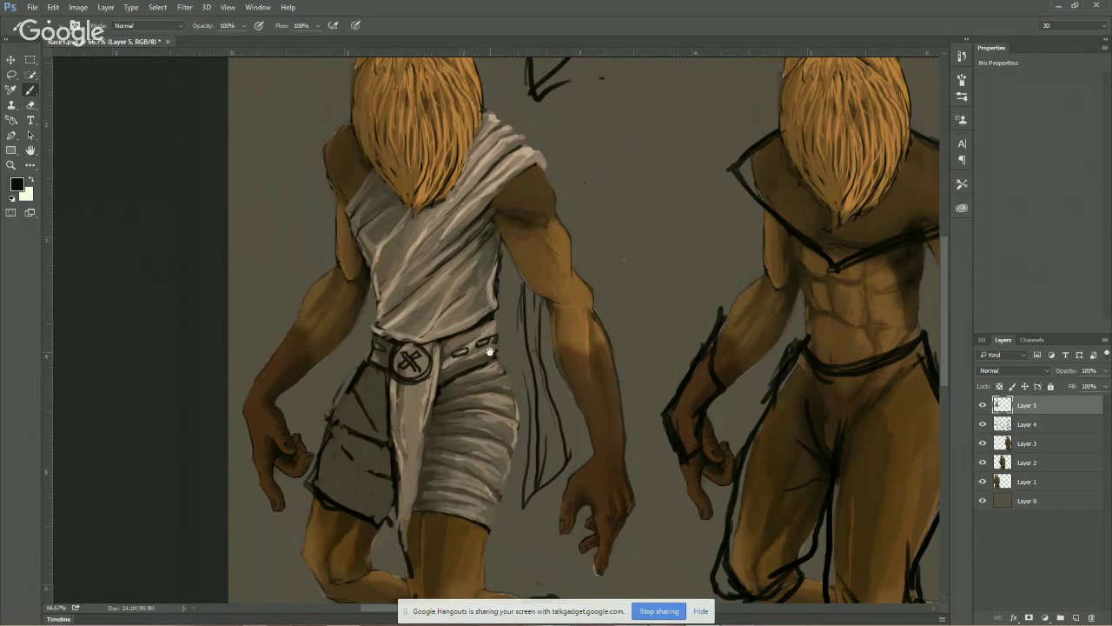
# Extend the hanging cloth's outline beside the tunic and fill its inner part with a sampled dark grey
pyautogui.moveTo(490, 351); pyautogui.dragTo(495, 284)
pyautogui.moveTo(513, 188); pyautogui.dragTo(518, 302)
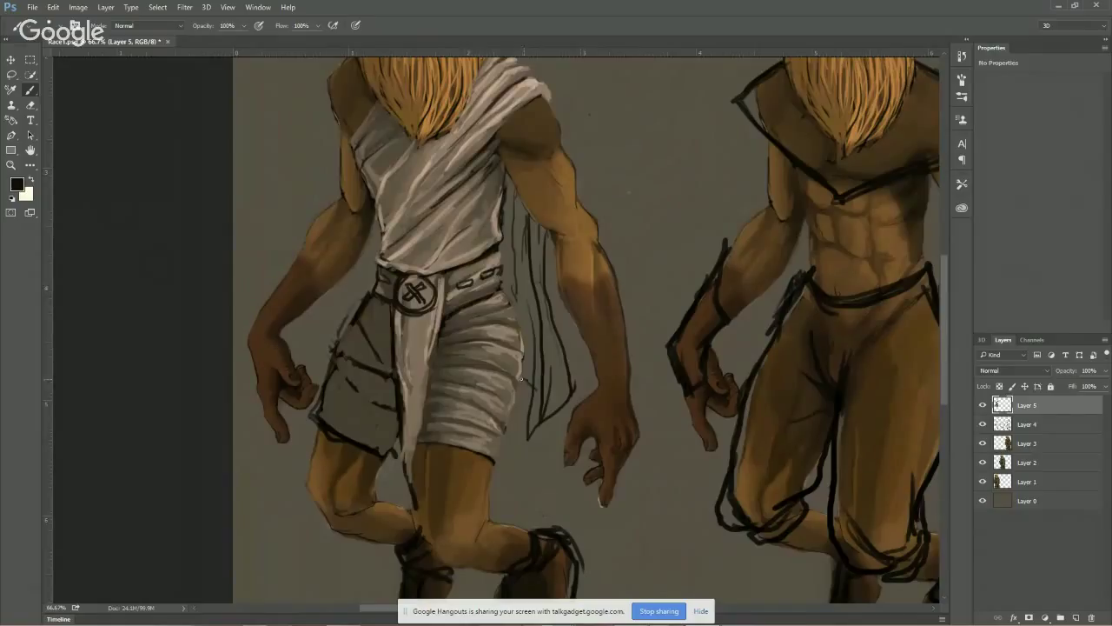
pyautogui.moveTo(510, 194); pyautogui.dragTo(509, 300)
pyautogui.keyDown('alt'); pyautogui.click(390, 165); pyautogui.keyUp('alt')
pyautogui.moveTo(520, 216)
pyautogui.mouseDown()
pyautogui.moveTo(507, 250)
pyautogui.moveTo(523, 247)
pyautogui.moveTo(522, 213)
pyautogui.moveTo(522, 270)
pyautogui.moveTo(514, 255)
pyautogui.moveTo(507, 288)
pyautogui.moveTo(521, 304)
pyautogui.moveTo(524, 267)
pyautogui.moveTo(525, 317)
pyautogui.mouseUp()
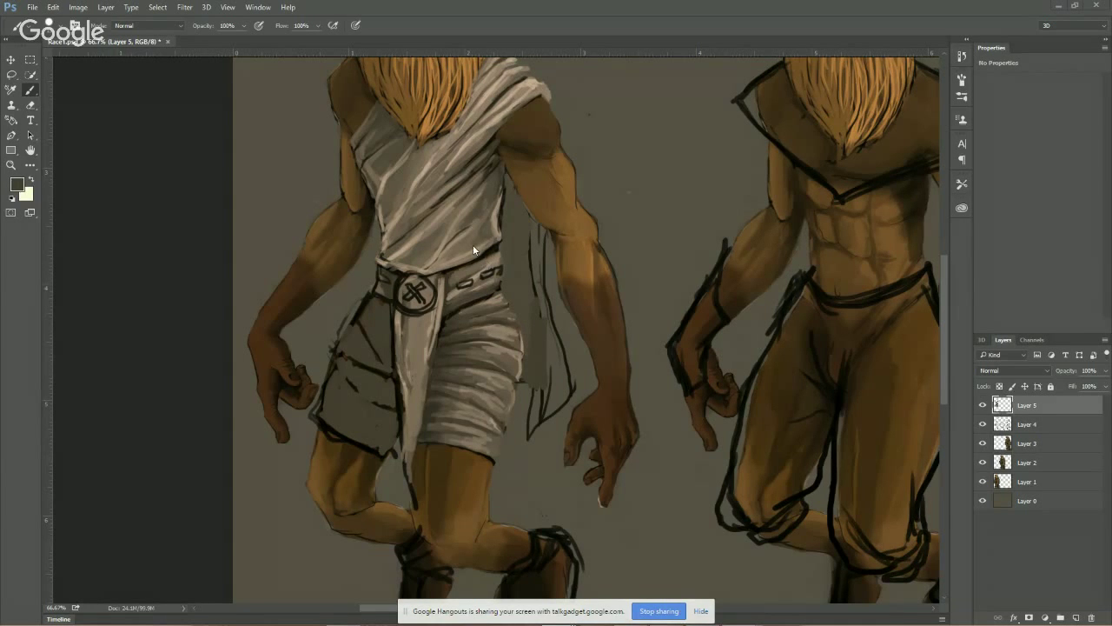
# Paint the hanging cloth's outer strip and lower edge with a pale beige sampled from the tunic's shoulder
pyautogui.moveTo(453, 184); pyautogui.dragTo(410, 216)
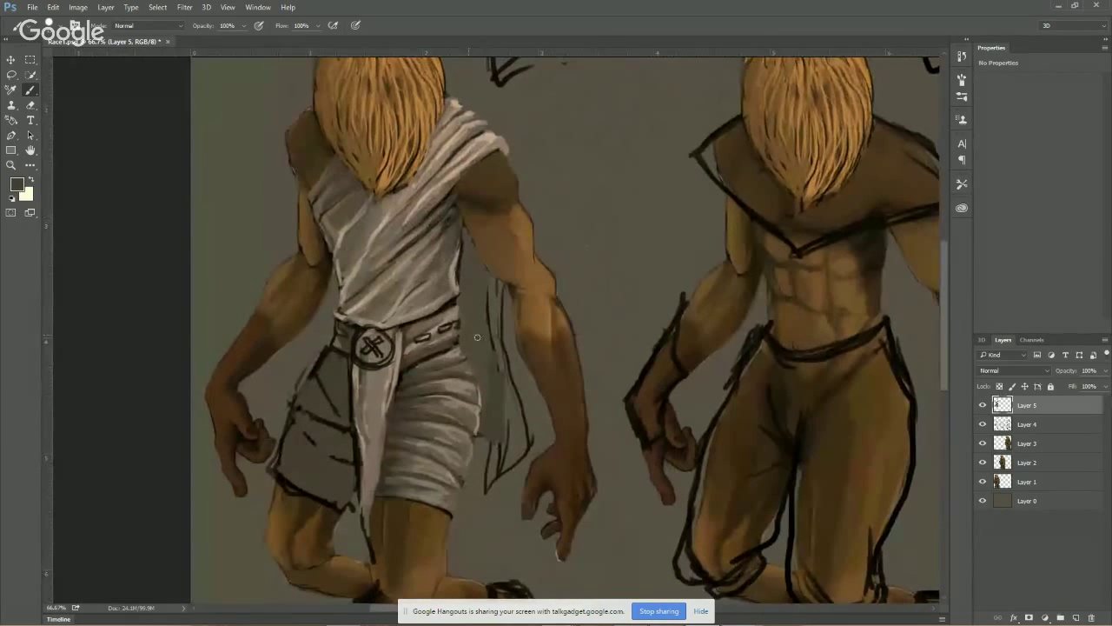
pyautogui.keyDown('alt'); pyautogui.click(494, 135); pyautogui.keyUp('alt')
pyautogui.moveTo(493, 286)
pyautogui.mouseDown()
pyautogui.moveTo(503, 403)
pyautogui.moveTo(516, 400)
pyautogui.moveTo(513, 381)
pyautogui.moveTo(522, 444)
pyautogui.moveTo(504, 465)
pyautogui.moveTo(513, 435)
pyautogui.mouseUp()
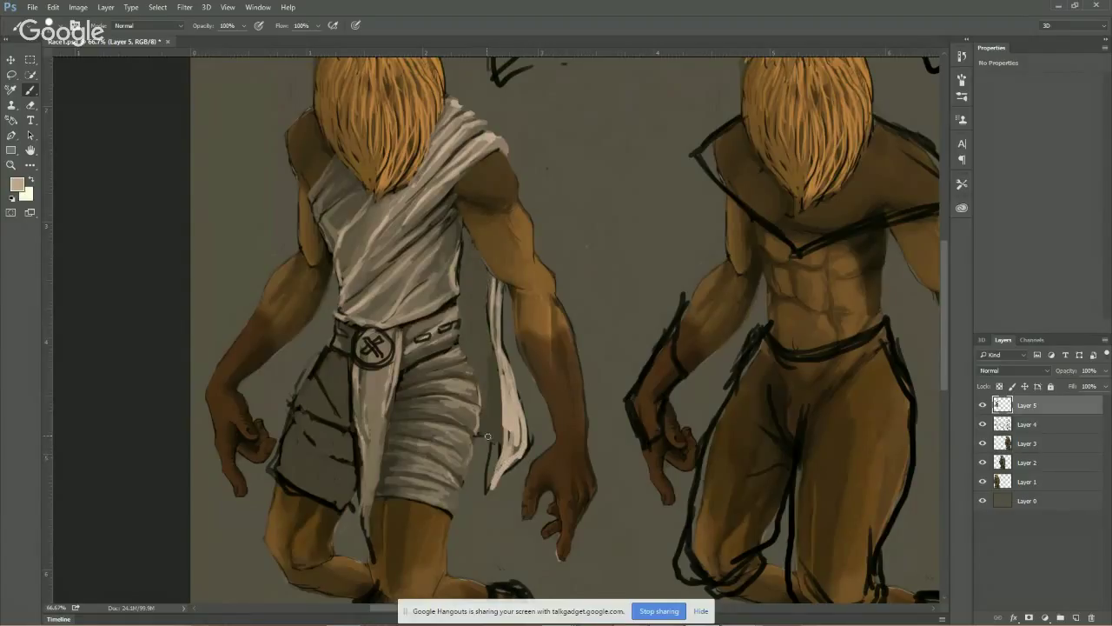
pyautogui.moveTo(478, 432)
pyautogui.mouseDown()
pyautogui.moveTo(499, 453)
pyautogui.moveTo(488, 511)
pyautogui.moveTo(509, 462)
pyautogui.moveTo(492, 518)
pyautogui.mouseUp()
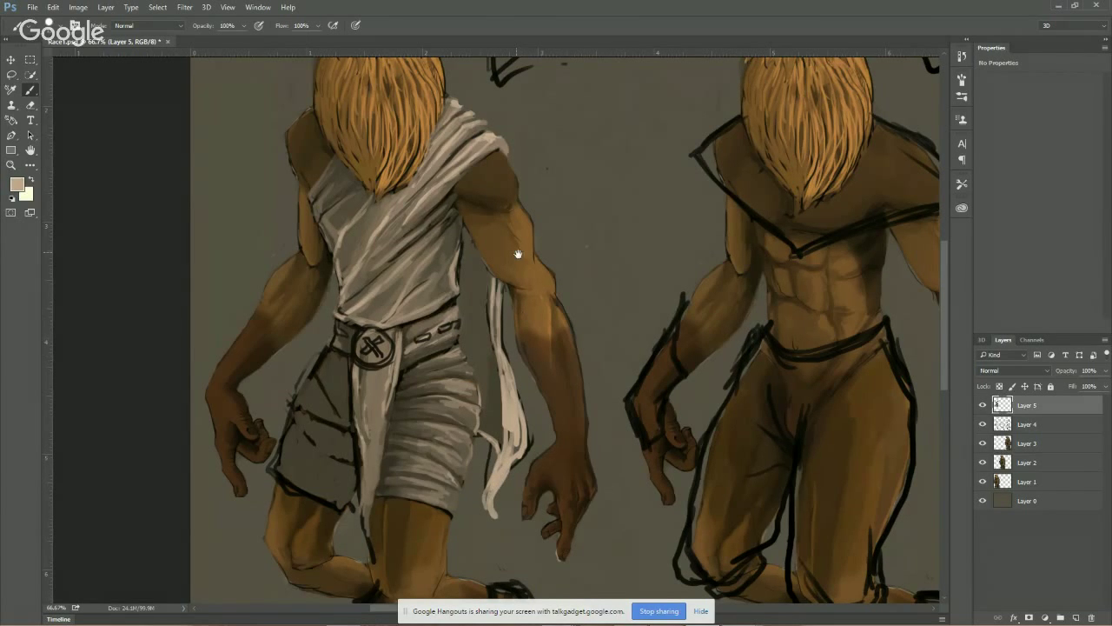
pyautogui.moveTo(519, 251)
pyautogui.mouseDown()
pyautogui.moveTo(549, 288)
pyautogui.moveTo(670, 205)
pyautogui.moveTo(632, 230)
pyautogui.mouseUp()
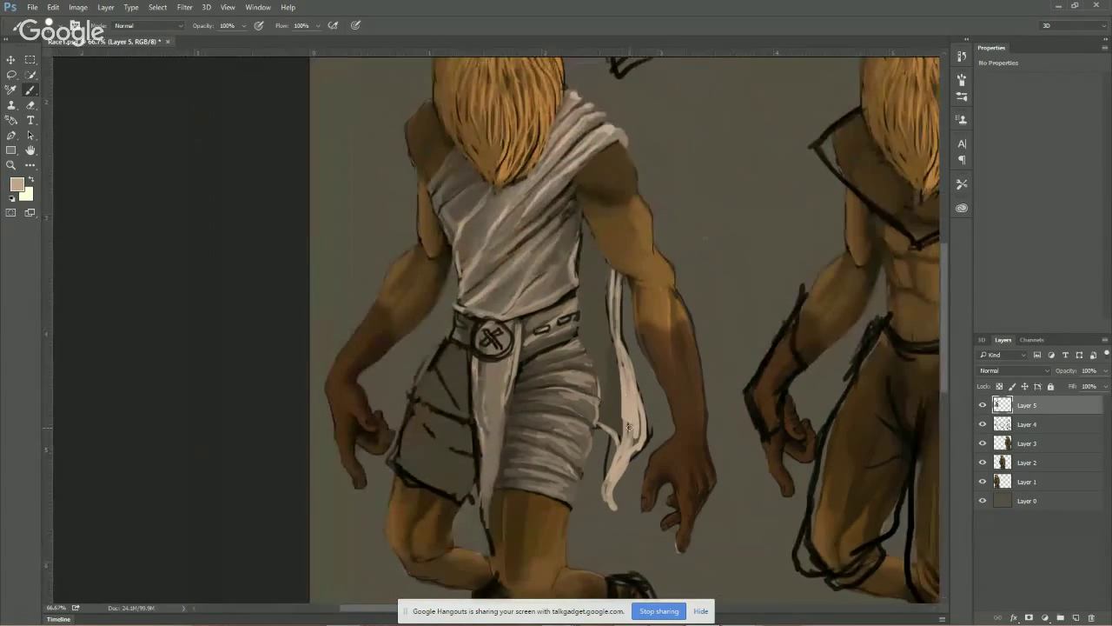
pyautogui.moveTo(630, 428)
pyautogui.mouseDown()
pyautogui.moveTo(642, 415)
pyautogui.moveTo(640, 431)
pyautogui.mouseUp()
# Erase the pale trailing tip below the hanging cloth
pyautogui.click(31, 120)
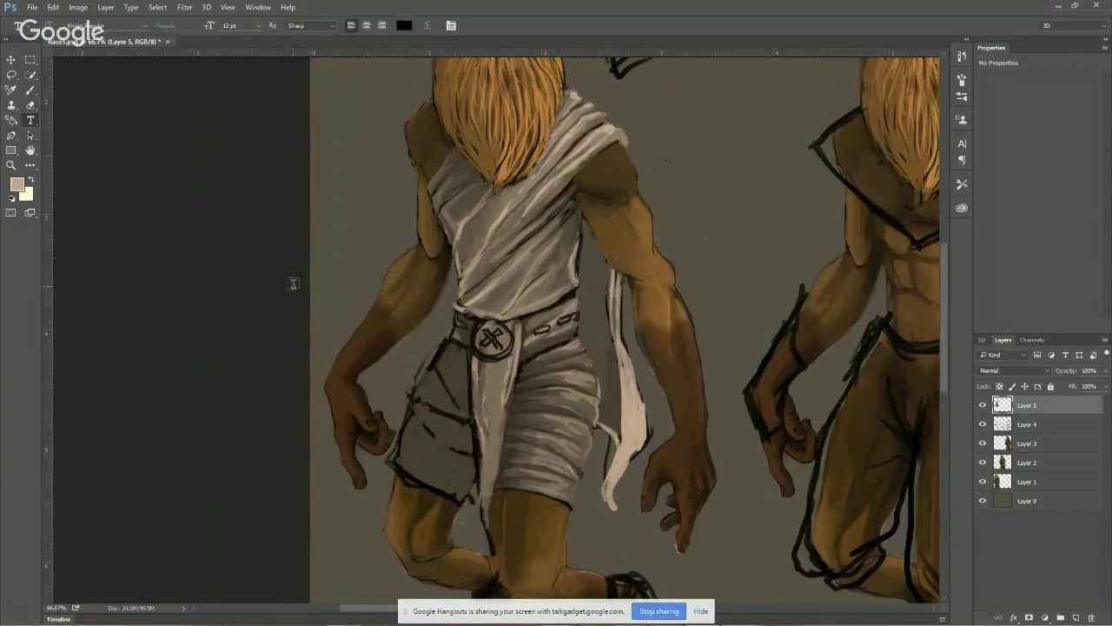
pyautogui.click(30, 104)
pyautogui.moveTo(613, 516)
pyautogui.mouseDown()
pyautogui.moveTo(617, 452)
pyautogui.moveTo(614, 498)
pyautogui.mouseUp()
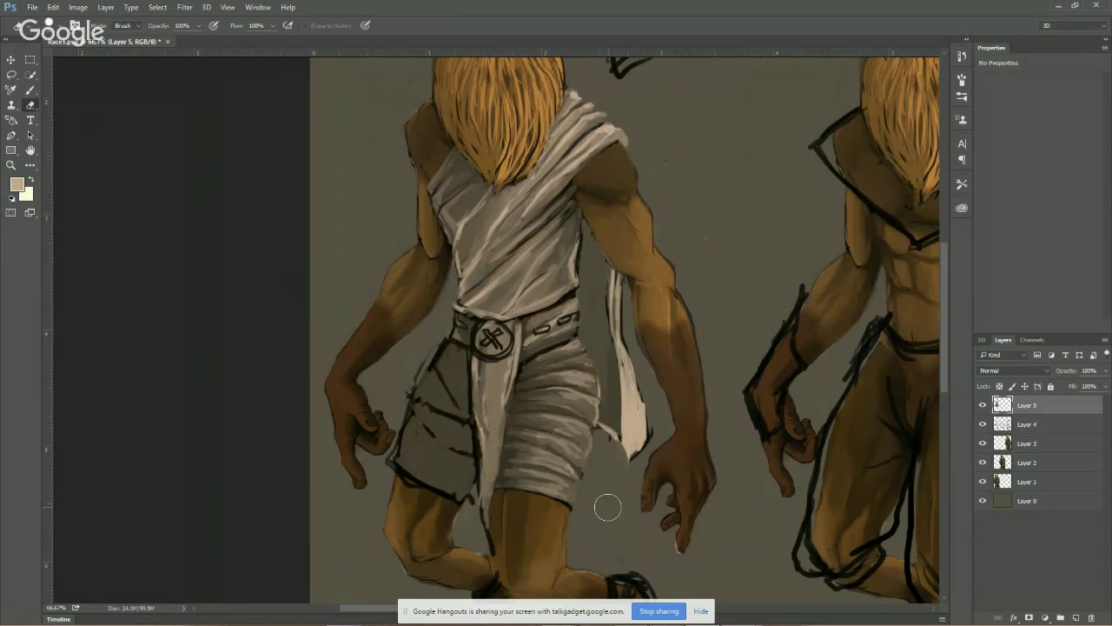
# Paint light and dark folds across the rear leg of the first creature's shorts with tones sampled from the clothing
pyautogui.press('space')
pyautogui.moveTo(679, 231)
pyautogui.mouseDown()
pyautogui.moveTo(626, 303)
pyautogui.moveTo(638, 374)
pyautogui.moveTo(573, 221)
pyautogui.moveTo(513, 194)
pyautogui.moveTo(537, 226)
pyautogui.mouseUp()
pyautogui.click(31, 89)
pyautogui.press('space')
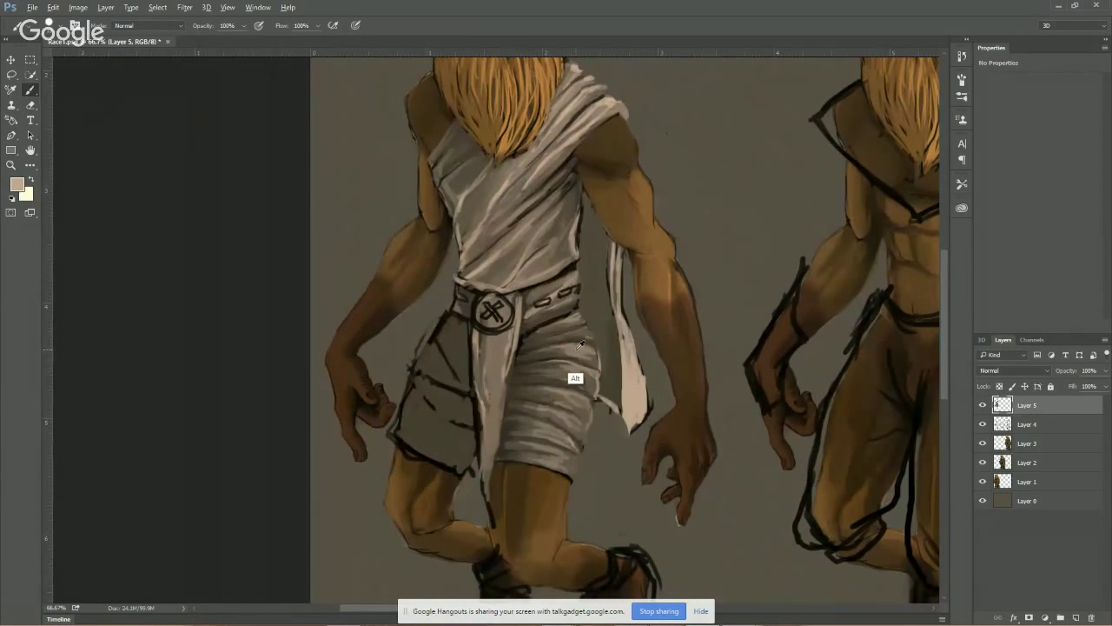
pyautogui.keyDown('alt'); pyautogui.click(450, 353); pyautogui.keyUp('alt')
pyautogui.keyDown('alt'); pyautogui.click(564, 372); pyautogui.keyUp('alt')
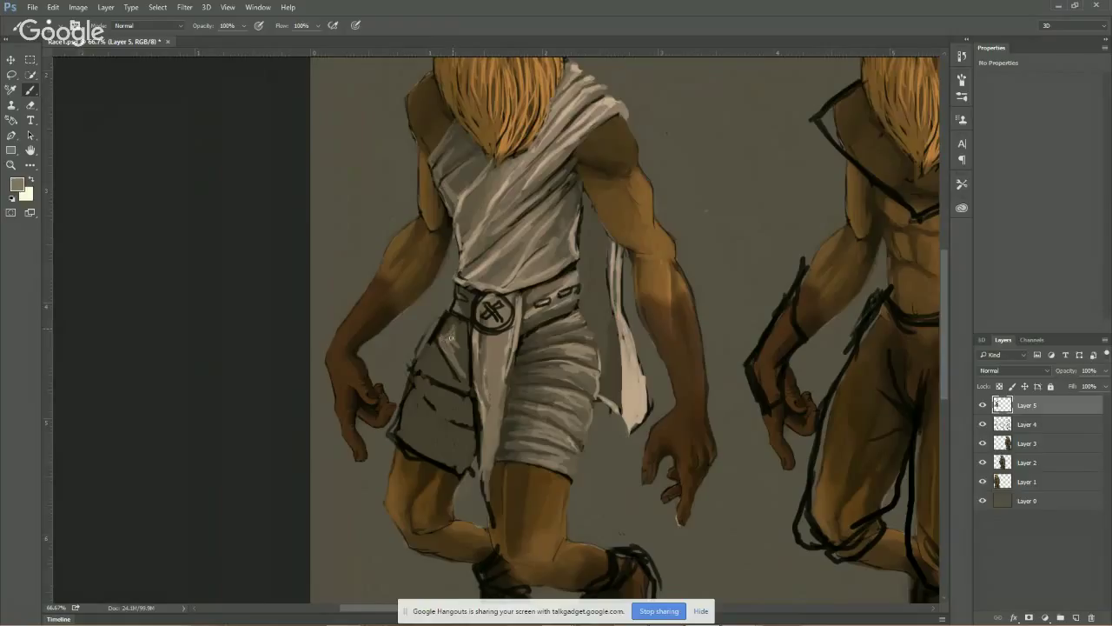
pyautogui.moveTo(456, 367)
pyautogui.mouseDown()
pyautogui.moveTo(442, 322)
pyautogui.moveTo(432, 367)
pyautogui.moveTo(421, 369)
pyautogui.moveTo(427, 357)
pyautogui.moveTo(450, 379)
pyautogui.moveTo(427, 374)
pyautogui.moveTo(452, 385)
pyautogui.moveTo(422, 363)
pyautogui.moveTo(458, 390)
pyautogui.moveTo(419, 388)
pyautogui.moveTo(440, 412)
pyautogui.moveTo(462, 405)
pyautogui.moveTo(452, 414)
pyautogui.moveTo(426, 388)
pyautogui.moveTo(462, 420)
pyautogui.moveTo(415, 443)
pyautogui.moveTo(403, 425)
pyautogui.moveTo(456, 458)
pyautogui.moveTo(447, 449)
pyautogui.moveTo(465, 441)
pyautogui.moveTo(435, 436)
pyautogui.moveTo(468, 439)
pyautogui.moveTo(429, 449)
pyautogui.moveTo(438, 457)
pyautogui.moveTo(407, 410)
pyautogui.moveTo(440, 432)
pyautogui.mouseUp()
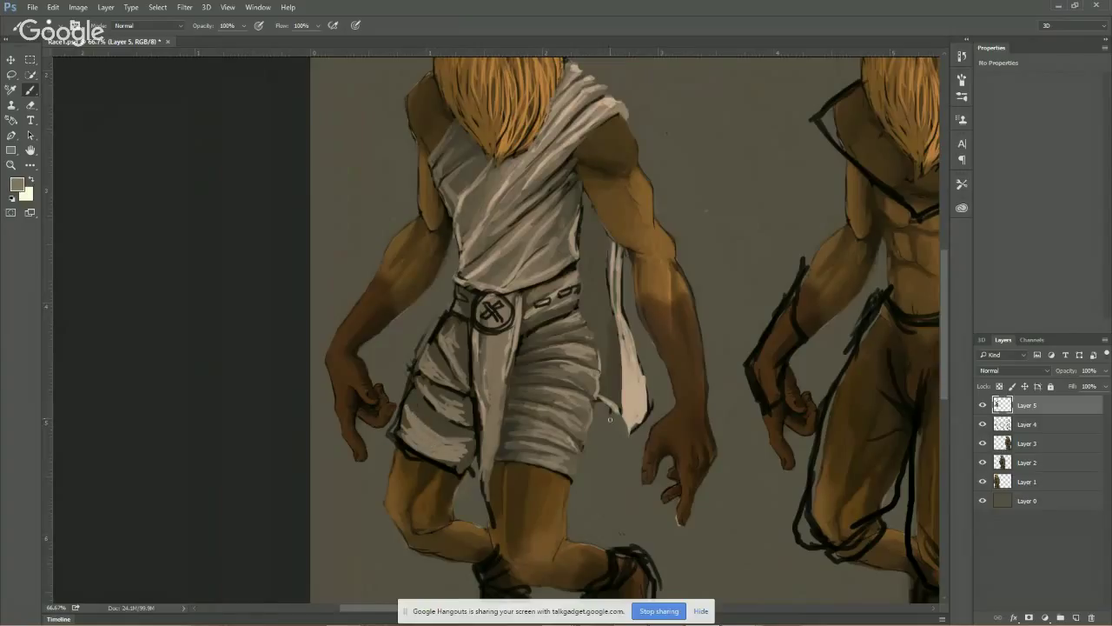
pyautogui.keyDown('alt'); pyautogui.click(512, 452); pyautogui.keyUp('alt')
pyautogui.moveTo(440, 366); pyautogui.dragTo(445, 369)
pyautogui.moveTo(472, 432); pyautogui.dragTo(458, 427)
# On a new layer, sketch black curved arrows around both shorts legs to show the direction of the folds
pyautogui.click(1076, 617)
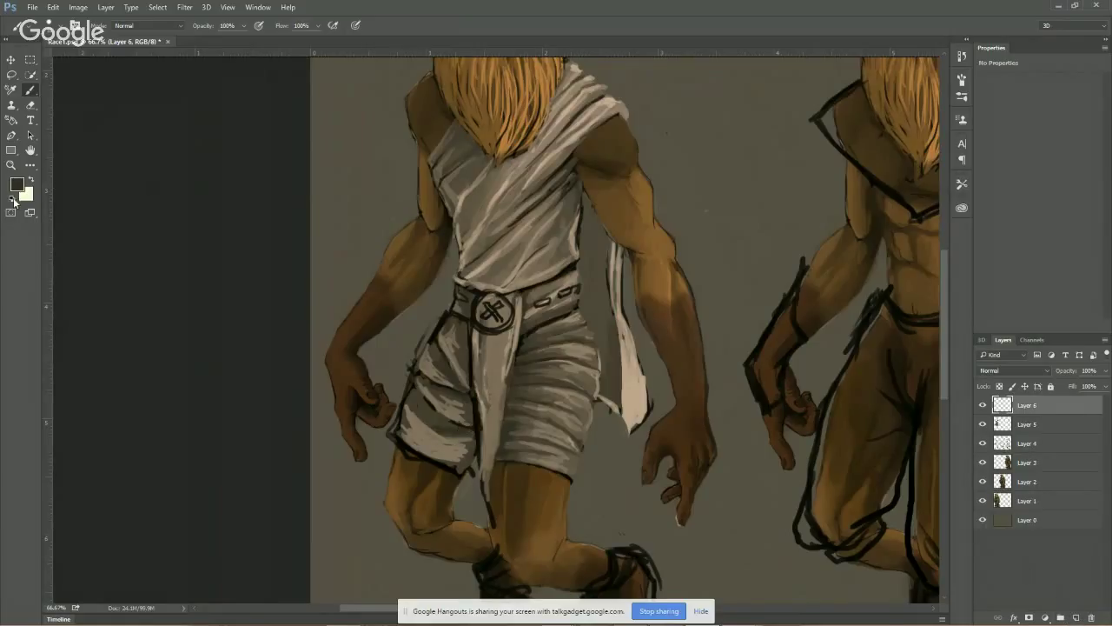
pyautogui.click(11, 199)
pyautogui.moveTo(492, 342)
pyautogui.mouseDown()
pyautogui.moveTo(507, 372)
pyautogui.moveTo(480, 374)
pyautogui.moveTo(483, 342)
pyautogui.moveTo(416, 324)
pyautogui.moveTo(437, 337)
pyautogui.mouseUp()
pyautogui.moveTo(474, 376); pyautogui.dragTo(395, 376)
pyautogui.moveTo(485, 387)
pyautogui.mouseDown()
pyautogui.moveTo(387, 426)
pyautogui.moveTo(380, 418)
pyautogui.mouseUp()
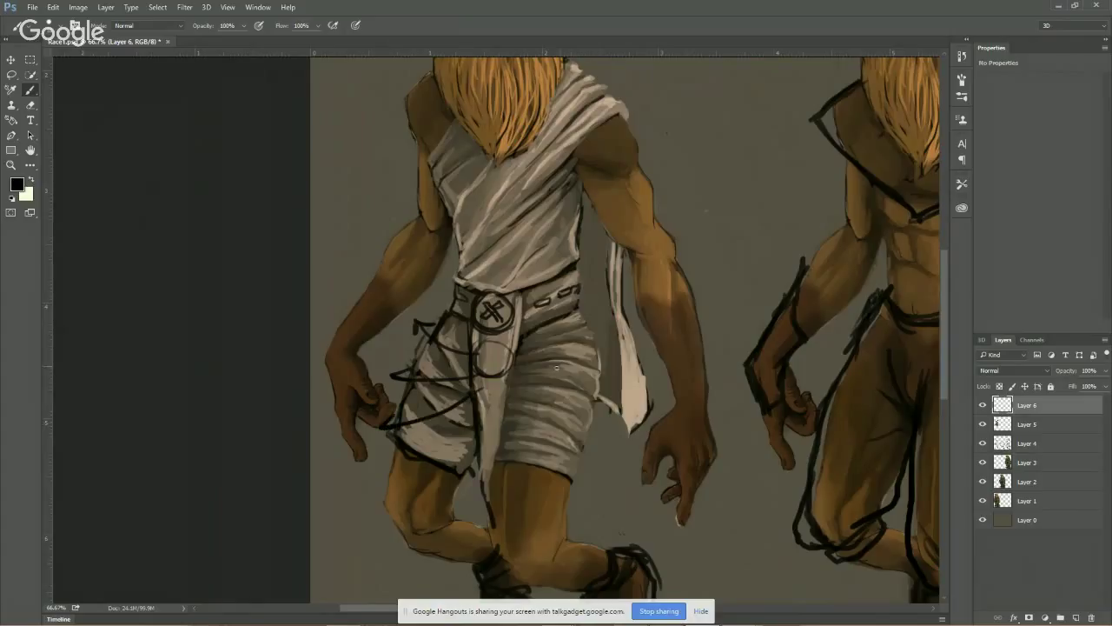
pyautogui.moveTo(520, 356); pyautogui.dragTo(628, 339)
pyautogui.moveTo(514, 376); pyautogui.dragTo(618, 404)
pyautogui.moveTo(513, 388); pyautogui.dragTo(603, 476)
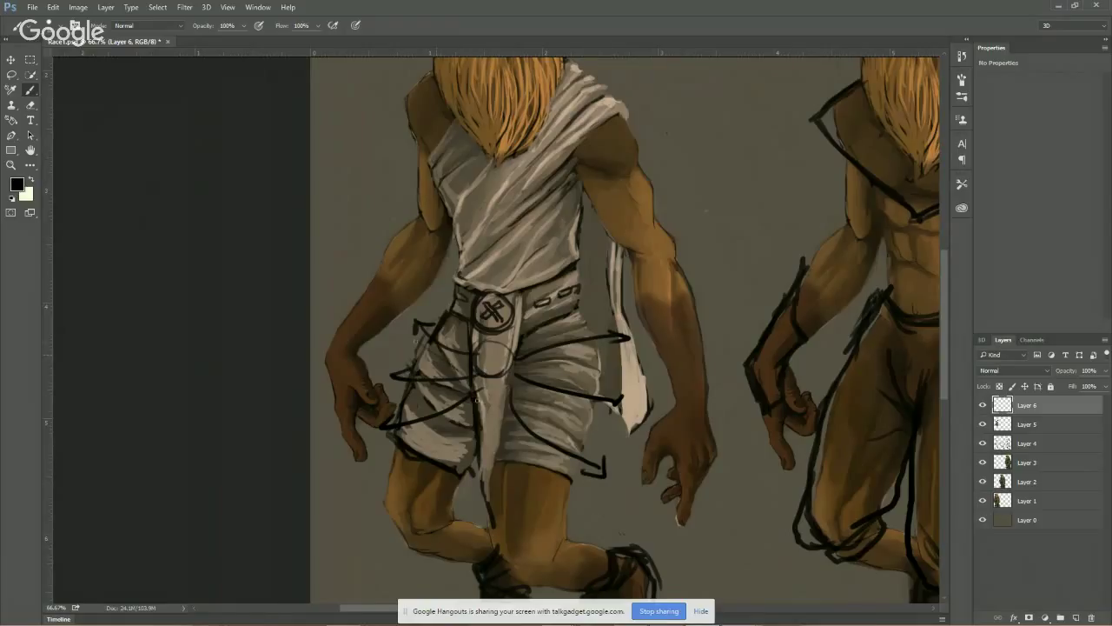
pyautogui.moveTo(476, 398)
pyautogui.mouseDown()
pyautogui.moveTo(447, 437)
pyautogui.moveTo(402, 378)
pyautogui.moveTo(468, 406)
pyautogui.moveTo(430, 419)
pyautogui.moveTo(464, 470)
pyautogui.moveTo(403, 455)
pyautogui.moveTo(428, 431)
pyautogui.moveTo(397, 465)
pyautogui.moveTo(431, 492)
pyautogui.mouseUp()
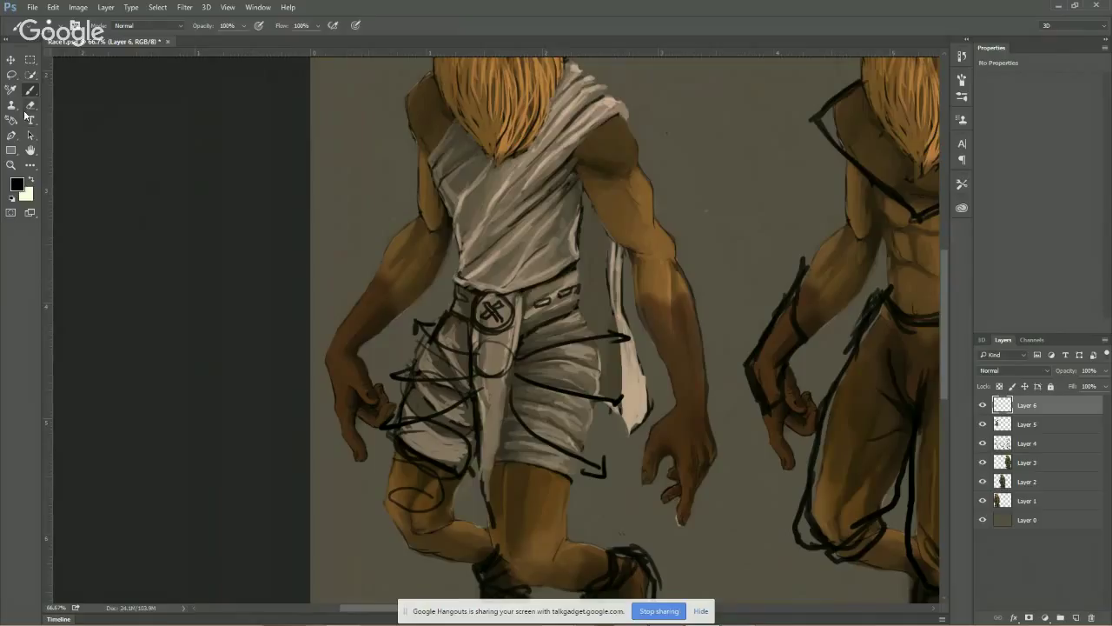
# Add another layer, hide it together with the arrow sketch layer, and make Layer 5 the active layer
pyautogui.press('e')
pyautogui.click(1075, 618)
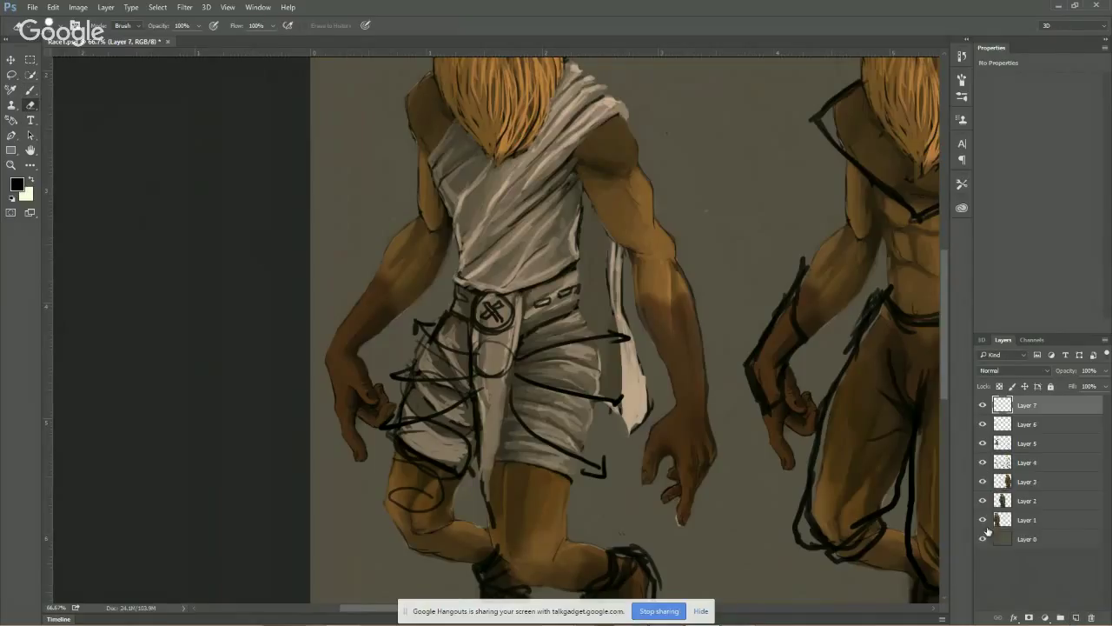
pyautogui.click(983, 424)
pyautogui.click(1027, 443)
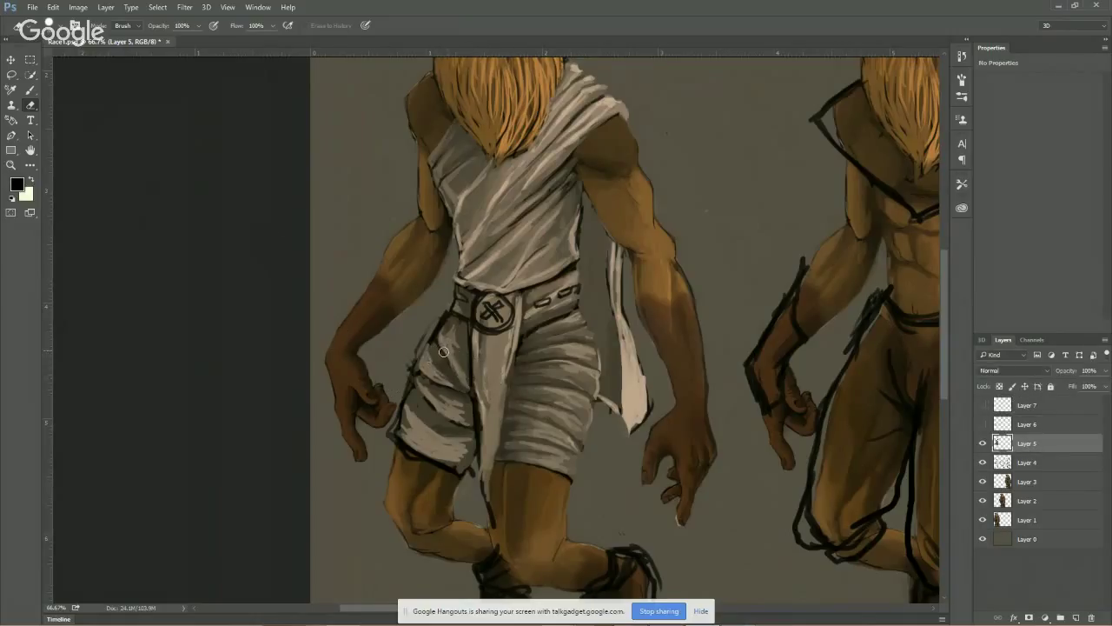
# Touch up the shorts' rear leg with a smaller eraser and draw its fold lines and hem in black
pyautogui.press('[')
pyautogui.press('[')
pyautogui.moveTo(450, 386); pyautogui.dragTo(422, 374)
pyautogui.click(31, 89)
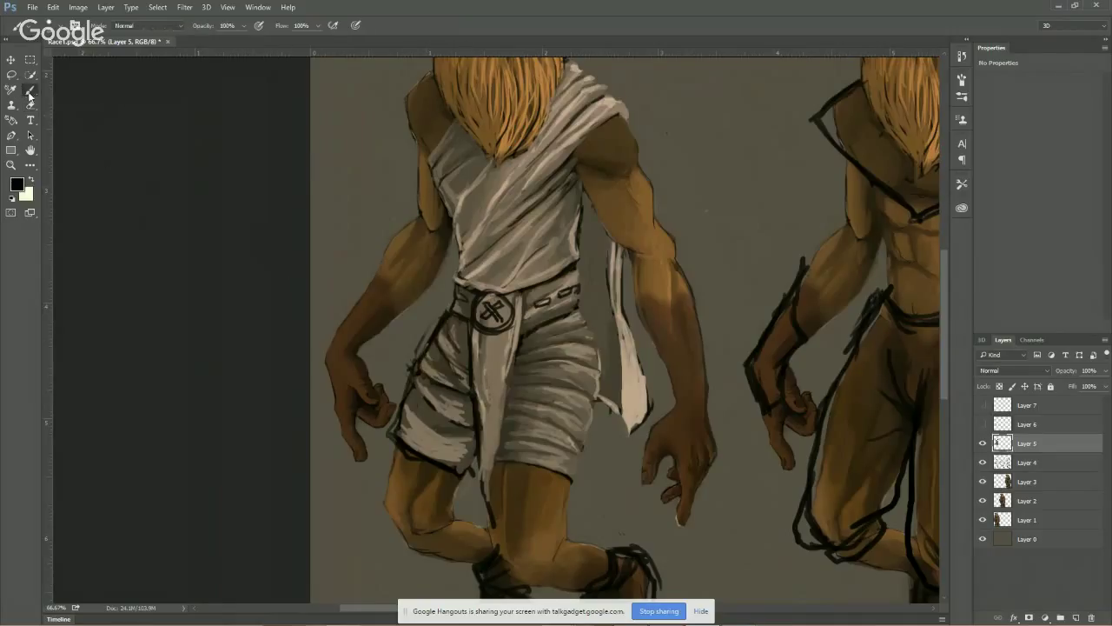
pyautogui.moveTo(449, 331)
pyautogui.mouseDown()
pyautogui.moveTo(456, 358)
pyautogui.moveTo(434, 335)
pyautogui.moveTo(464, 361)
pyautogui.moveTo(431, 338)
pyautogui.moveTo(466, 366)
pyautogui.moveTo(433, 336)
pyautogui.moveTo(460, 380)
pyautogui.moveTo(414, 410)
pyautogui.moveTo(447, 415)
pyautogui.moveTo(398, 427)
pyautogui.moveTo(462, 412)
pyautogui.mouseUp()
pyautogui.moveTo(438, 448)
pyautogui.mouseDown()
pyautogui.moveTo(461, 461)
pyautogui.moveTo(398, 456)
pyautogui.mouseUp()
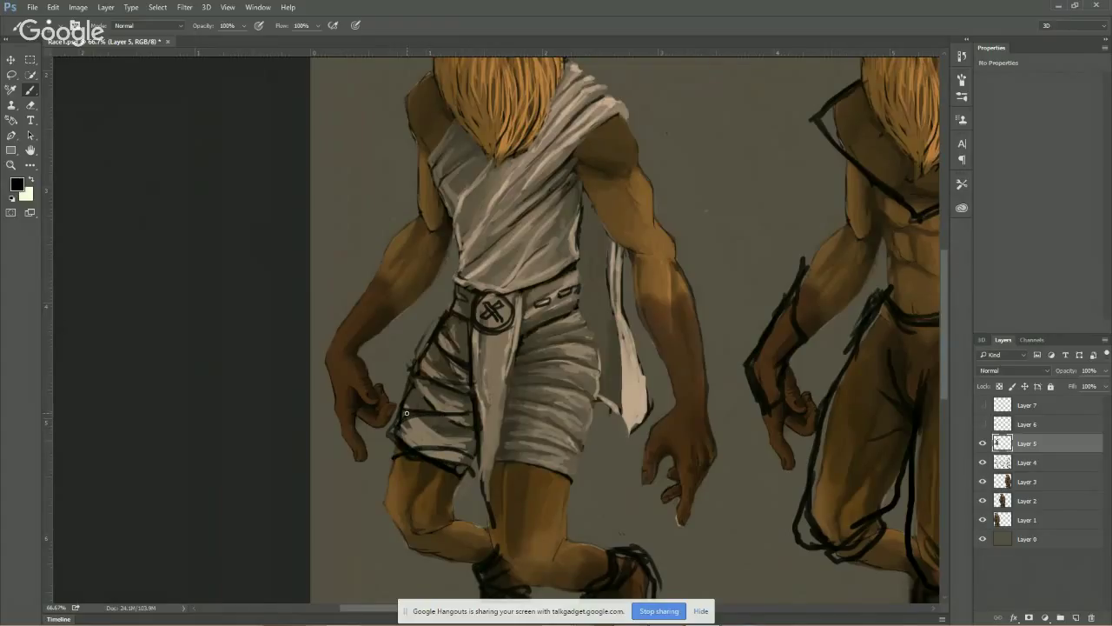
pyautogui.moveTo(406, 413); pyautogui.dragTo(389, 461)
# Draw black curved folds across the shorts' front leg and strengthen its hem and outer edge
pyautogui.moveTo(427, 457); pyautogui.dragTo(577, 482)
pyautogui.moveTo(513, 415); pyautogui.dragTo(556, 431)
pyautogui.moveTo(509, 396); pyautogui.dragTo(569, 415)
pyautogui.moveTo(518, 376)
pyautogui.mouseDown()
pyautogui.moveTo(588, 395)
pyautogui.moveTo(530, 398)
pyautogui.mouseUp()
pyautogui.moveTo(543, 407); pyautogui.dragTo(591, 432)
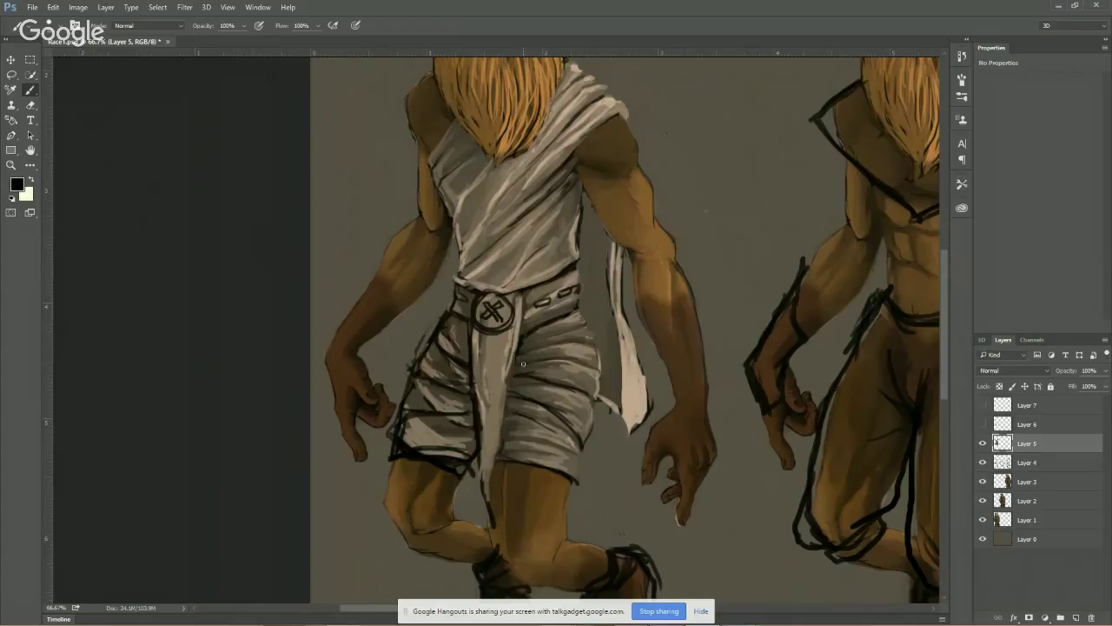
pyautogui.moveTo(530, 356)
pyautogui.mouseDown()
pyautogui.moveTo(594, 336)
pyautogui.moveTo(517, 372)
pyautogui.moveTo(553, 341)
pyautogui.moveTo(594, 336)
pyautogui.moveTo(598, 359)
pyautogui.mouseUp()
pyautogui.moveTo(508, 408); pyautogui.dragTo(500, 445)
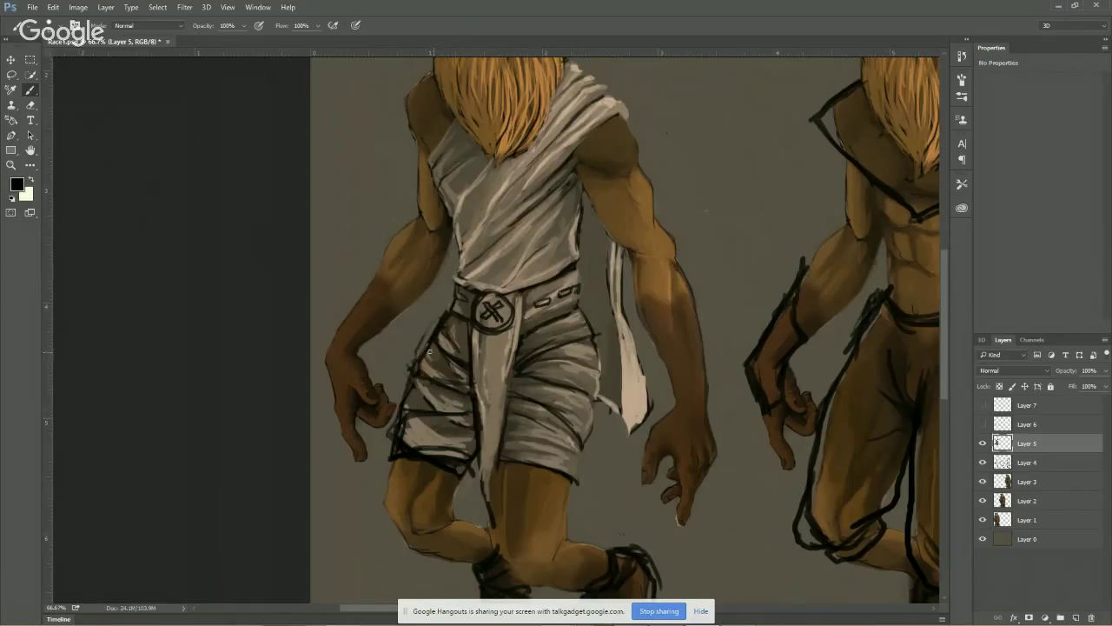
pyautogui.scroll(-2, 533, 390)
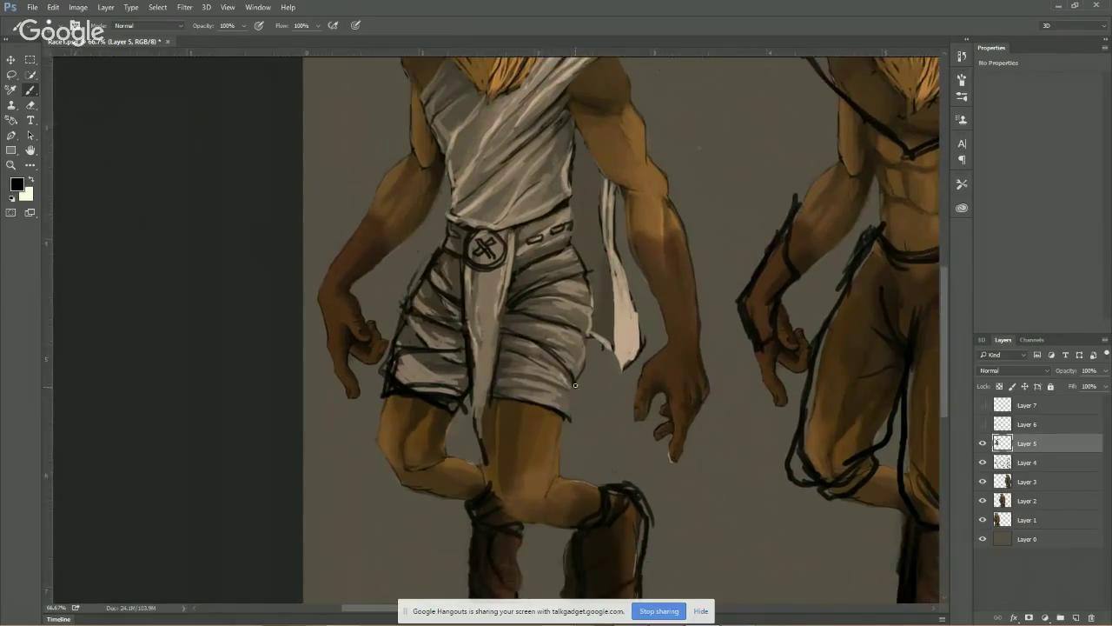
pyautogui.moveTo(577, 384); pyautogui.dragTo(564, 415)
pyautogui.moveTo(487, 403)
pyautogui.mouseDown()
pyautogui.moveTo(561, 417)
pyautogui.moveTo(511, 408)
pyautogui.mouseUp()
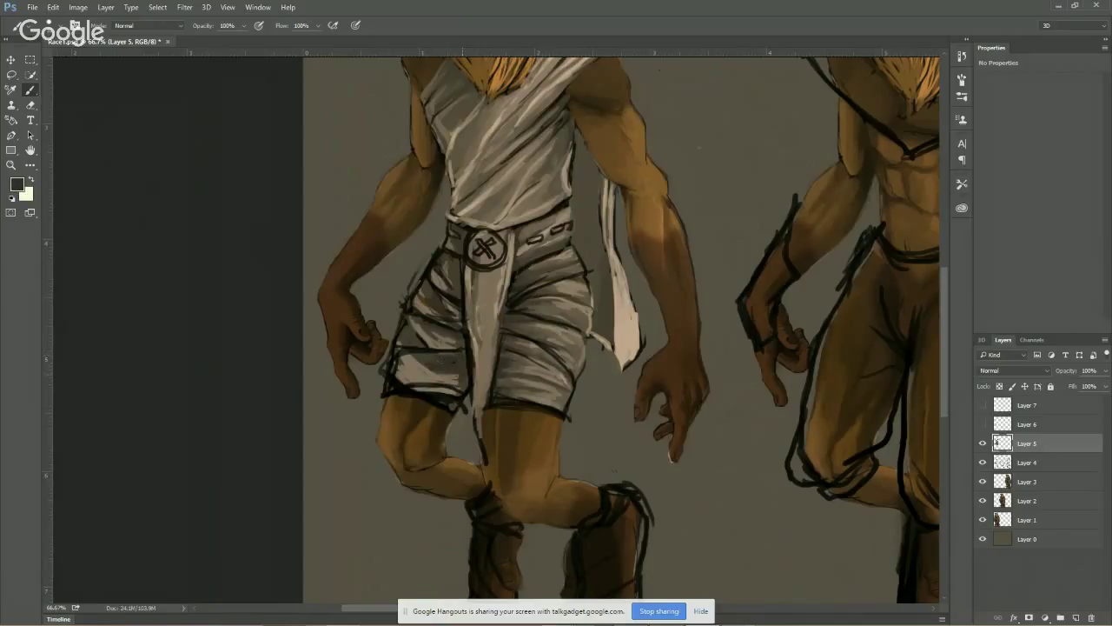
# Cover the shorts' rear leg with dark grey and paint lighter fold strokes over it in #605c5b
pyautogui.moveTo(416, 364)
pyautogui.mouseDown()
pyautogui.moveTo(460, 377)
pyautogui.moveTo(430, 327)
pyautogui.moveTo(454, 312)
pyautogui.moveTo(443, 304)
pyautogui.moveTo(458, 314)
pyautogui.moveTo(446, 261)
pyautogui.moveTo(415, 297)
pyautogui.moveTo(422, 290)
pyautogui.moveTo(440, 312)
pyautogui.moveTo(425, 296)
pyautogui.moveTo(406, 326)
pyautogui.moveTo(432, 346)
pyautogui.moveTo(406, 344)
pyautogui.moveTo(388, 367)
pyautogui.moveTo(406, 384)
pyautogui.moveTo(398, 363)
pyautogui.moveTo(432, 359)
pyautogui.moveTo(408, 381)
pyautogui.moveTo(453, 400)
pyautogui.mouseUp()
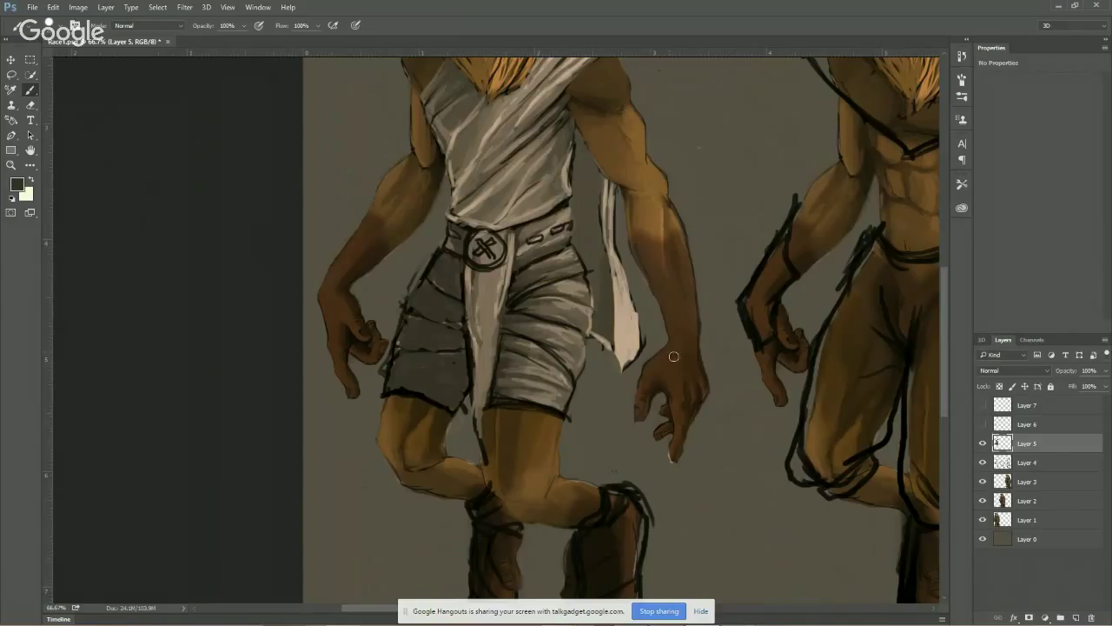
pyautogui.keyDown('alt'); pyautogui.click(569, 318); pyautogui.keyUp('alt')
pyautogui.click(24, 186)
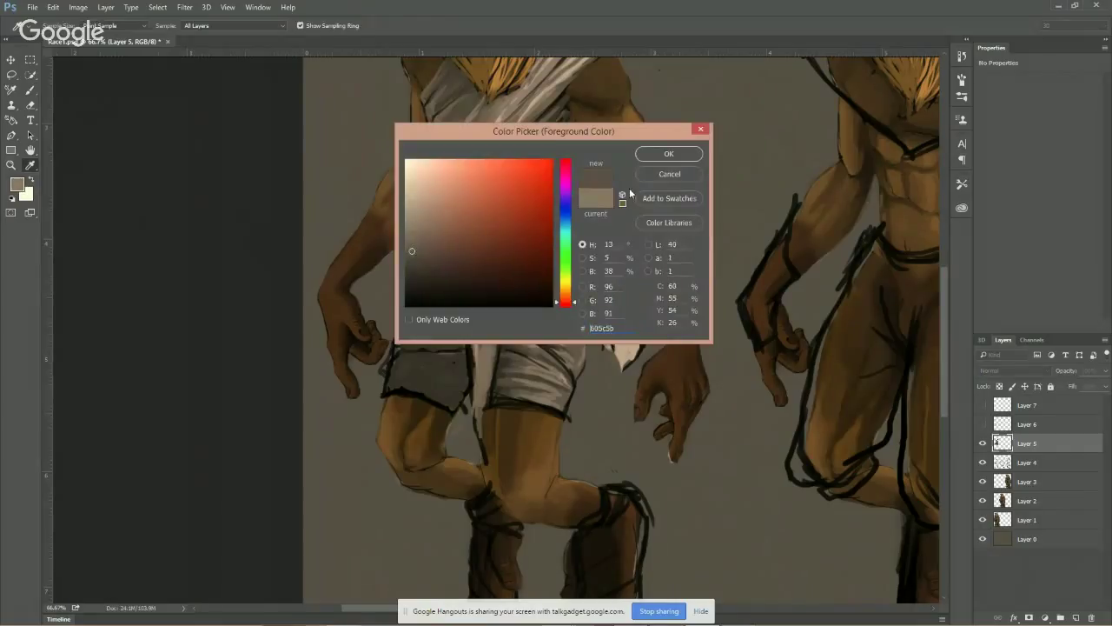
pyautogui.click(665, 154)
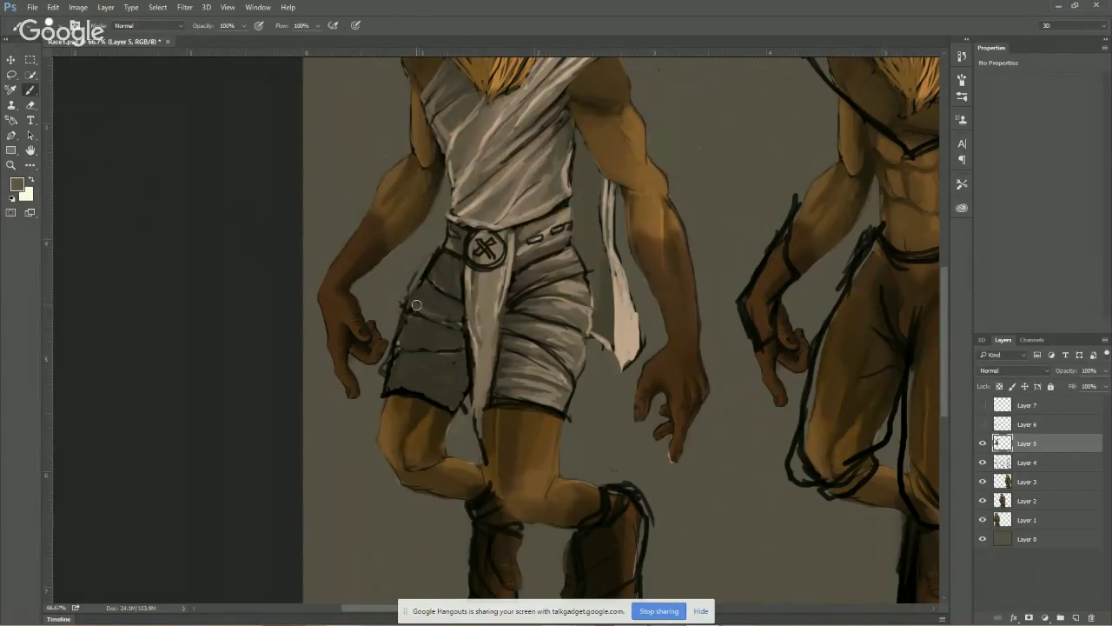
pyautogui.moveTo(439, 278); pyautogui.dragTo(440, 260)
pyautogui.moveTo(403, 326); pyautogui.dragTo(414, 347)
pyautogui.moveTo(401, 360)
pyautogui.mouseDown()
pyautogui.moveTo(391, 386)
pyautogui.moveTo(413, 364)
pyautogui.moveTo(395, 357)
pyautogui.moveTo(437, 353)
pyautogui.moveTo(396, 371)
pyautogui.moveTo(417, 383)
pyautogui.moveTo(392, 381)
pyautogui.moveTo(428, 390)
pyautogui.mouseUp()
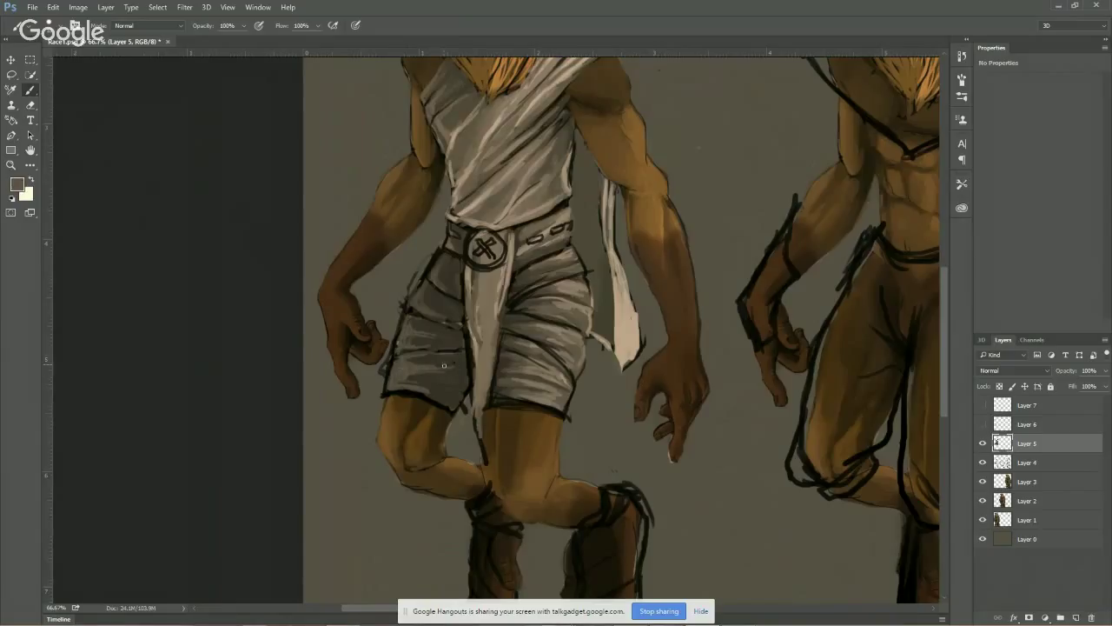
# Deepen the fold shadows on the shorts' rear leg with the near-black colour #1d1b1b
pyautogui.keyDown('alt'); pyautogui.click(443, 331); pyautogui.keyUp('alt')
pyautogui.click(16, 183)
pyautogui.click(416, 288)
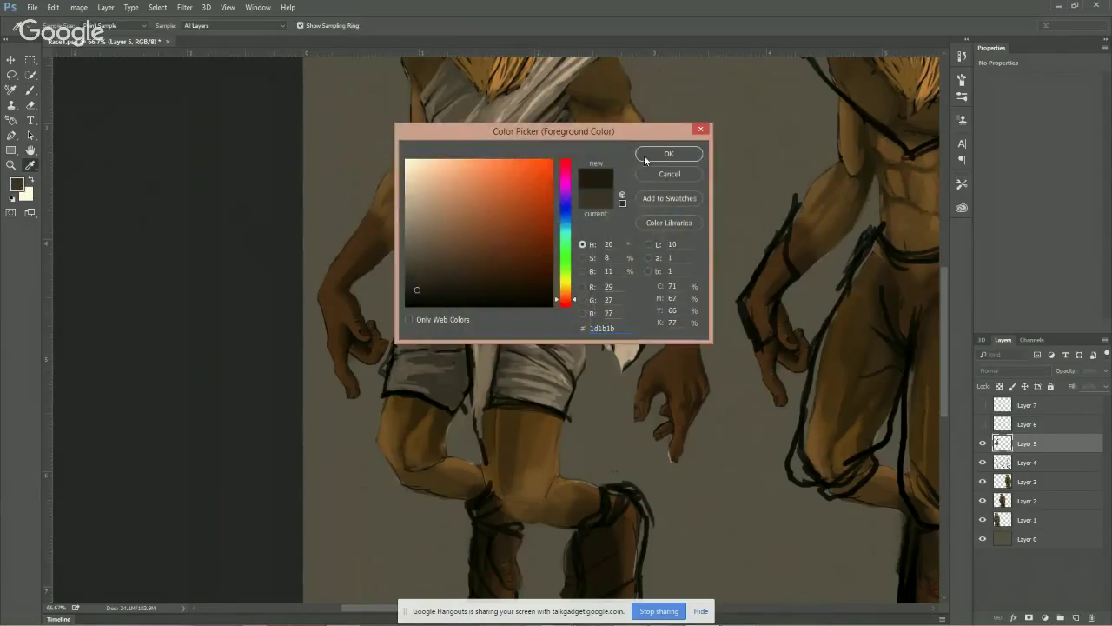
pyautogui.press('Return')
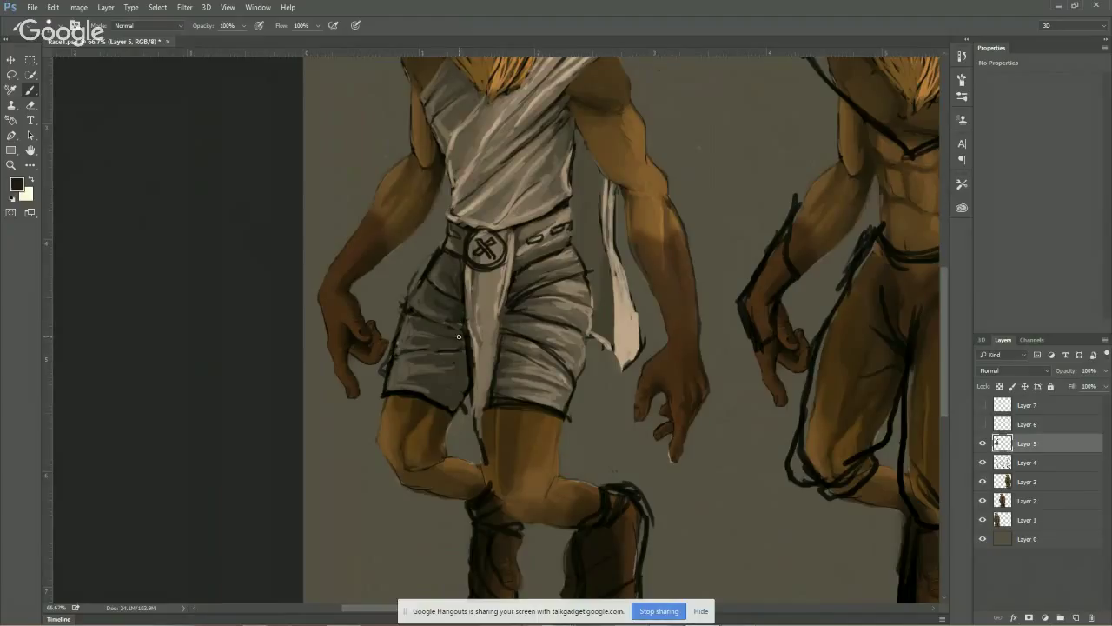
pyautogui.moveTo(461, 347); pyautogui.dragTo(440, 348)
# Clean up the rough black outer outline of the shorts' rear leg using a sampled colour and a smaller brush
pyautogui.keyDown('alt'); pyautogui.click(405, 311); pyautogui.keyUp('alt')
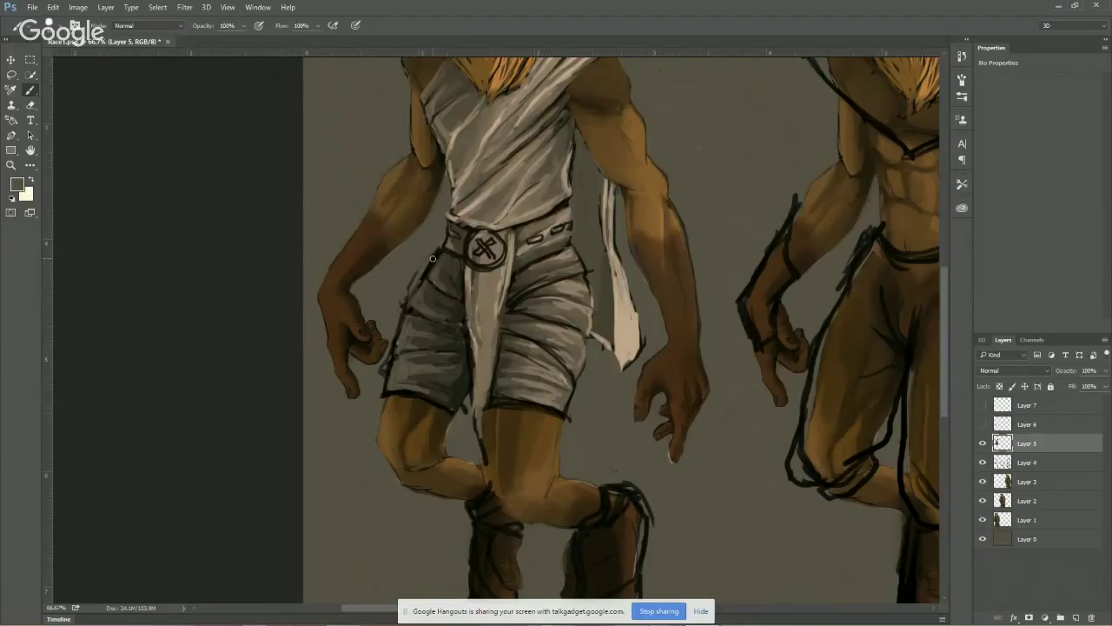
pyautogui.moveTo(432, 258); pyautogui.dragTo(437, 245)
pyautogui.press('[')
pyautogui.moveTo(401, 310)
pyautogui.mouseDown()
pyautogui.moveTo(389, 346)
pyautogui.moveTo(395, 335)
pyautogui.mouseUp()
pyautogui.moveTo(383, 382); pyautogui.dragTo(380, 396)
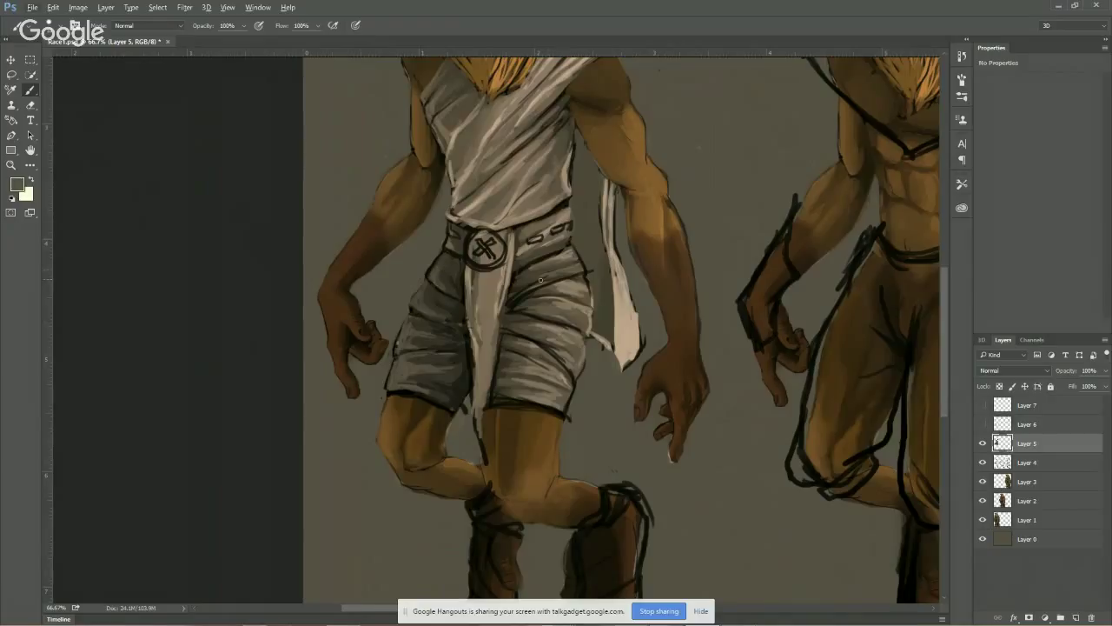
# Add highlights to the rear leg's folds and hem with a grey sampled from the front leg, and darken the inner shadows
pyautogui.keyDown('alt'); pyautogui.click(573, 314); pyautogui.keyUp('alt')
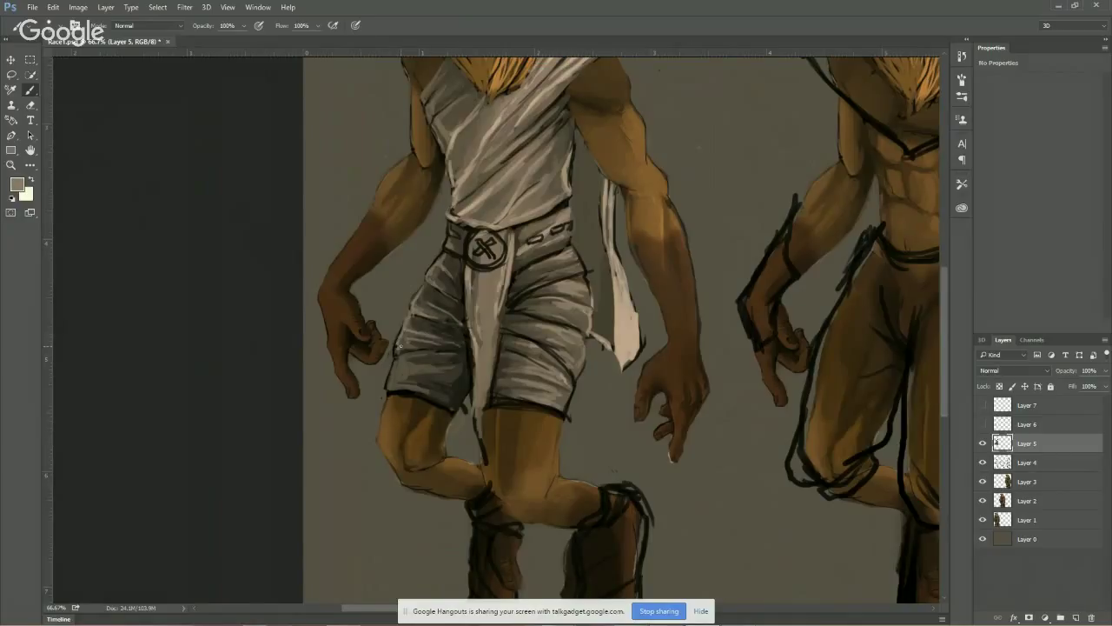
pyautogui.moveTo(399, 347); pyautogui.dragTo(437, 350)
pyautogui.moveTo(389, 386); pyautogui.dragTo(450, 407)
pyautogui.keyDown('alt'); pyautogui.click(461, 393); pyautogui.keyUp('alt')
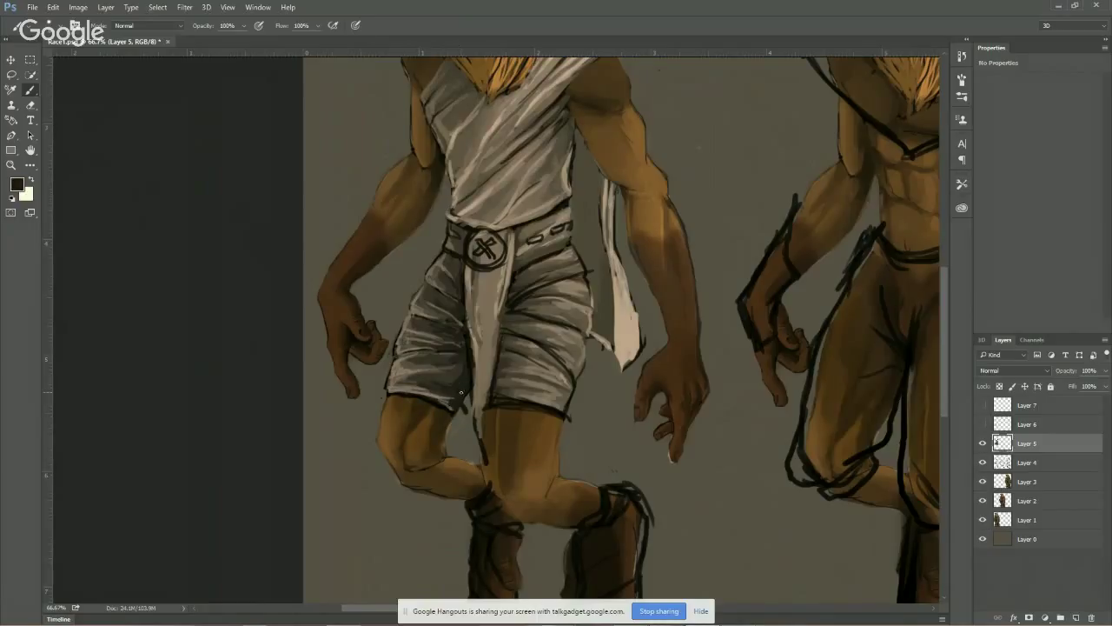
pyautogui.moveTo(424, 391)
pyautogui.mouseDown()
pyautogui.moveTo(451, 402)
pyautogui.moveTo(432, 392)
pyautogui.mouseUp()
# Clean up both shorts hems and paint out the belt cloth's tip below them with sampled surrounding colours
pyautogui.keyDown('alt'); pyautogui.click(406, 382); pyautogui.keyUp('alt')
pyautogui.keyDown('alt'); pyautogui.click(398, 398); pyautogui.keyUp('alt')
pyautogui.keyDown('alt'); pyautogui.click(459, 418); pyautogui.keyUp('alt')
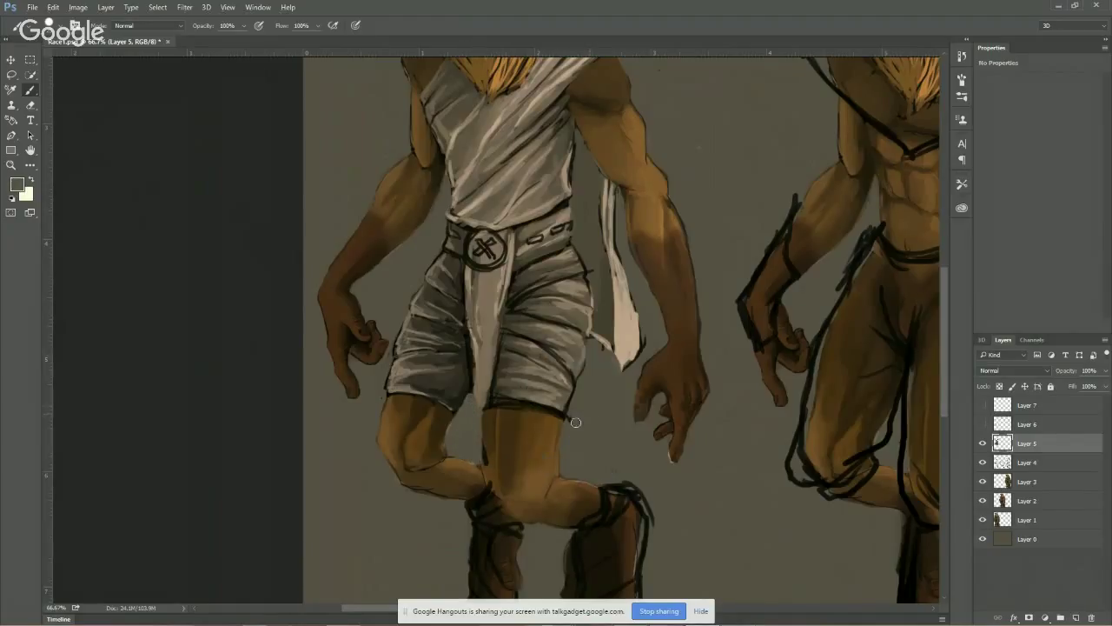
pyautogui.keyDown('alt'); pyautogui.click(510, 410); pyautogui.keyUp('alt')
# Examine all three creature designs as a whole, and inspect the first creature's outfit and lower legs up close
pyautogui.click(11, 164)
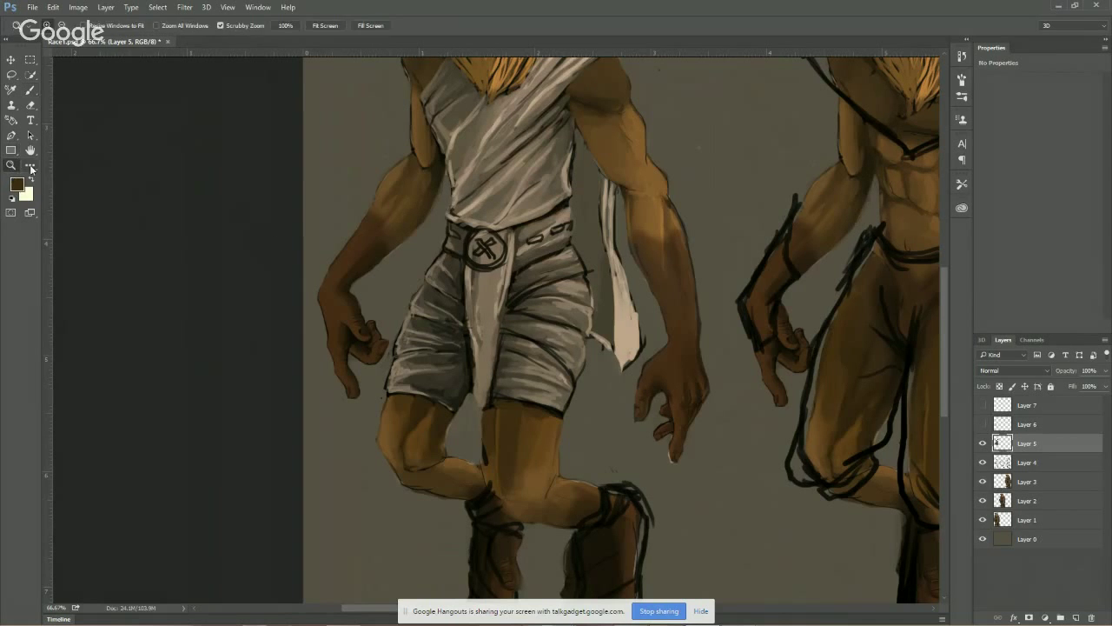
pyautogui.keyDown('alt'); pyautogui.click(402, 216); pyautogui.keyUp('alt')
pyautogui.keyDown('alt'); pyautogui.click(402, 216); pyautogui.keyUp('alt')
pyautogui.keyDown('alt'); pyautogui.click(403, 216); pyautogui.keyUp('alt')
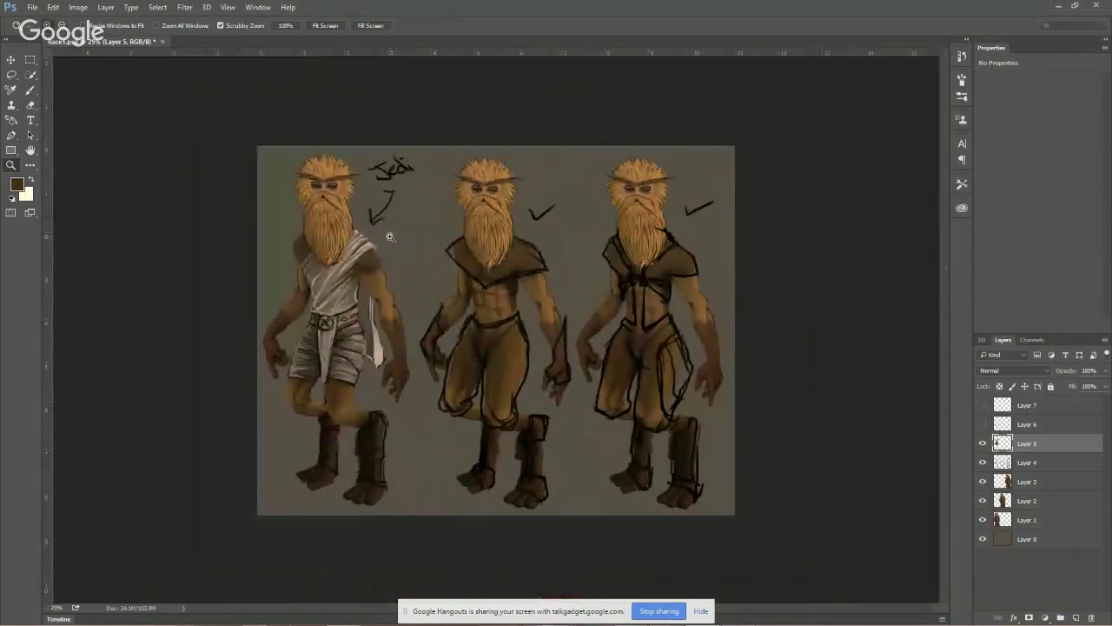
pyautogui.click(295, 285)
pyautogui.click(327, 269)
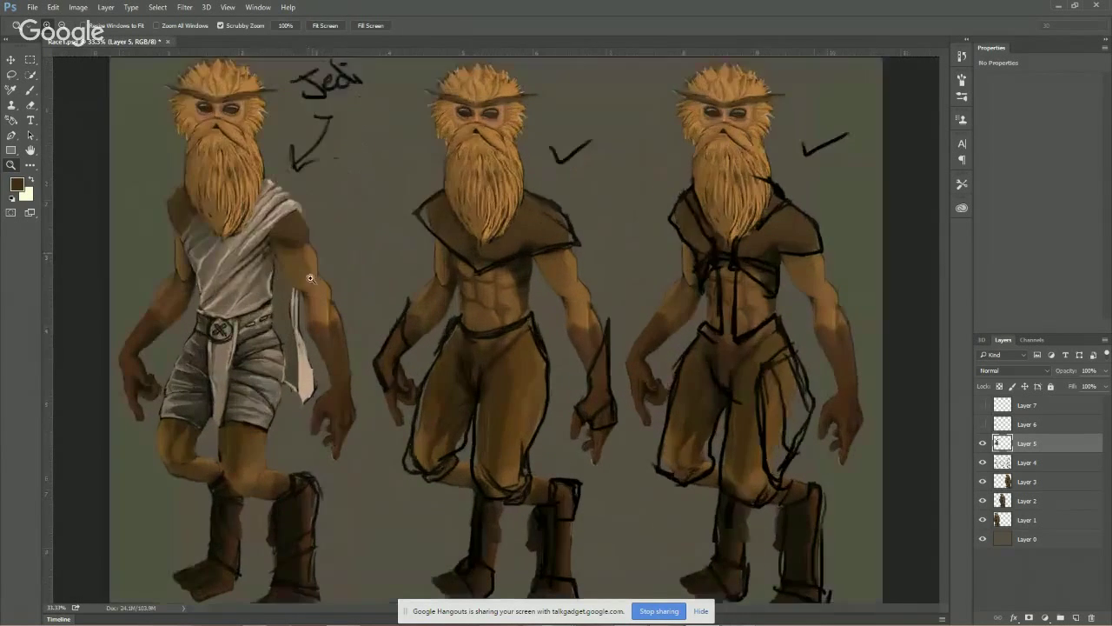
pyautogui.moveTo(327, 269); pyautogui.dragTo(391, 202)
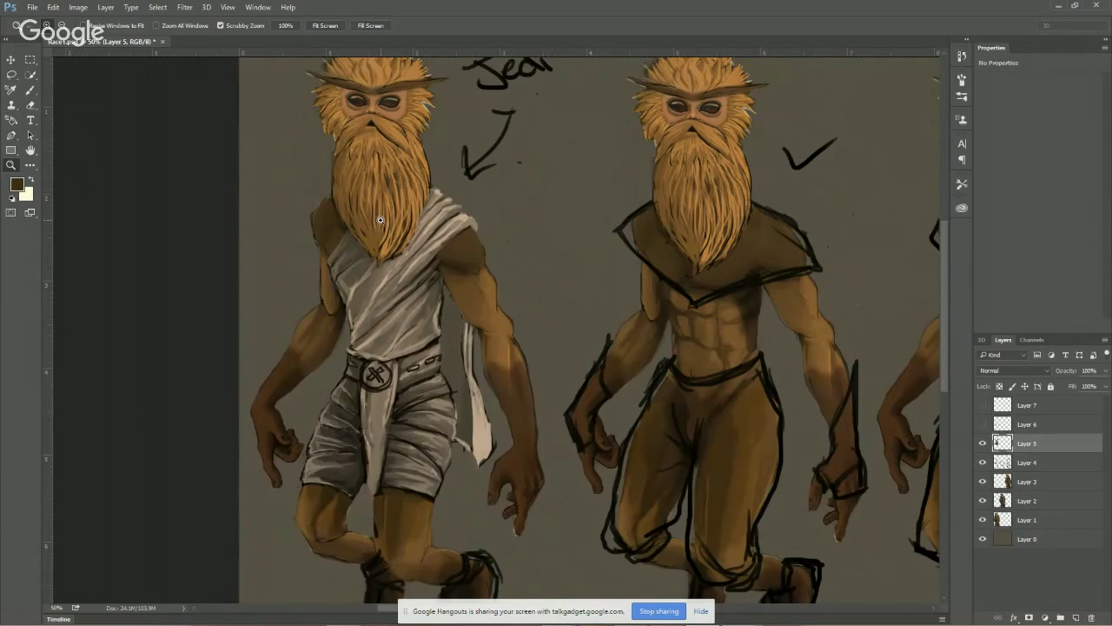
pyautogui.moveTo(380, 220); pyautogui.dragTo(431, 215)
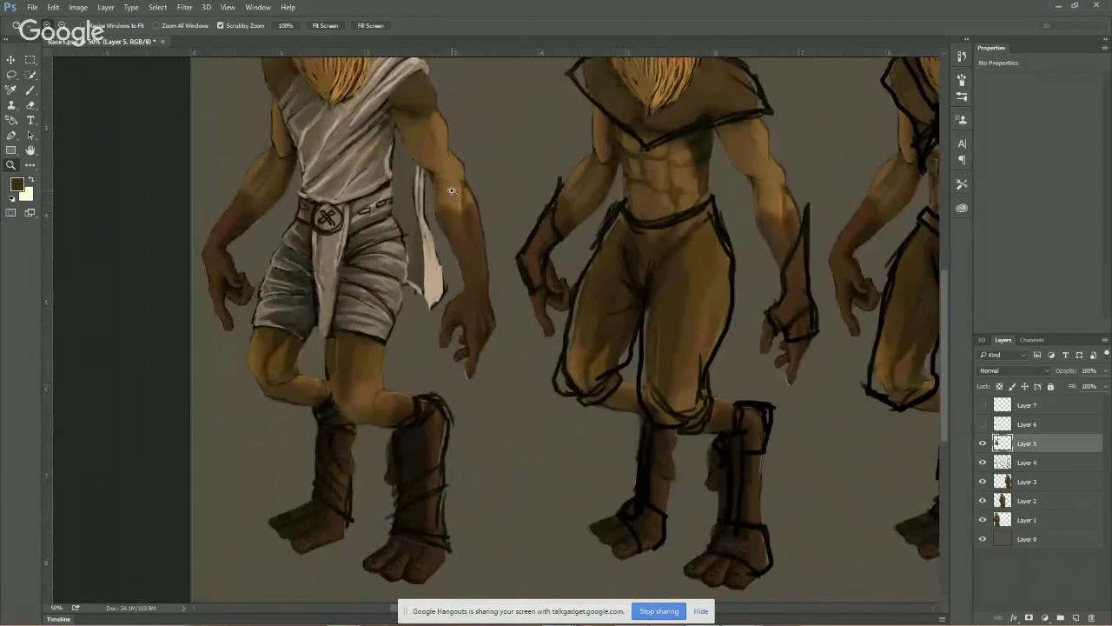
# Paint the first creature's lower-leg wraps on both legs with a solid grey-beige, covering the brown skin and rough black lines
pyautogui.click(31, 90)
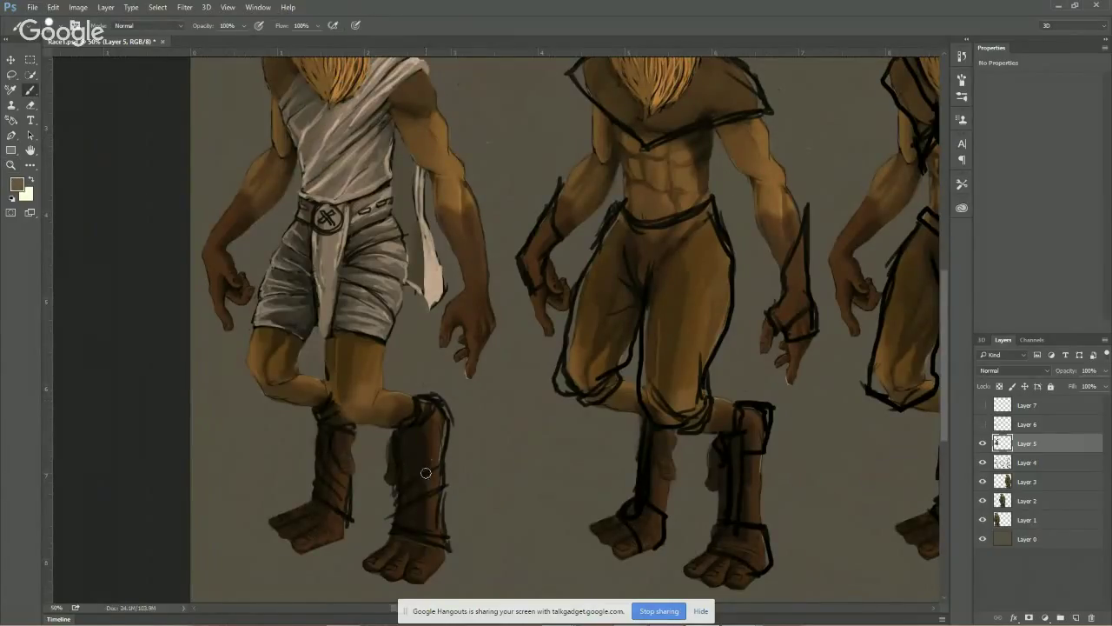
pyautogui.moveTo(426, 473)
pyautogui.mouseDown()
pyautogui.moveTo(437, 422)
pyautogui.moveTo(430, 460)
pyautogui.moveTo(405, 451)
pyautogui.moveTo(409, 476)
pyautogui.moveTo(438, 457)
pyautogui.moveTo(413, 493)
pyautogui.moveTo(436, 487)
pyautogui.moveTo(421, 515)
pyautogui.moveTo(432, 515)
pyautogui.moveTo(406, 517)
pyautogui.moveTo(447, 532)
pyautogui.mouseUp()
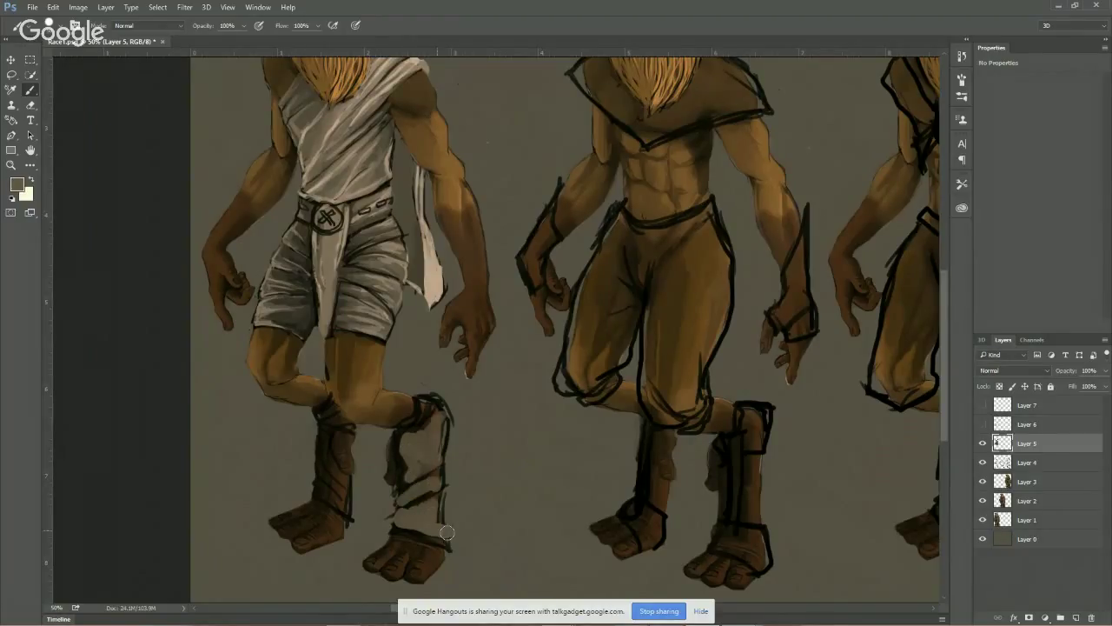
pyautogui.moveTo(332, 445)
pyautogui.mouseDown()
pyautogui.moveTo(333, 422)
pyautogui.moveTo(322, 445)
pyautogui.moveTo(350, 484)
pyautogui.moveTo(326, 461)
pyautogui.moveTo(324, 487)
pyautogui.moveTo(341, 511)
pyautogui.mouseUp()
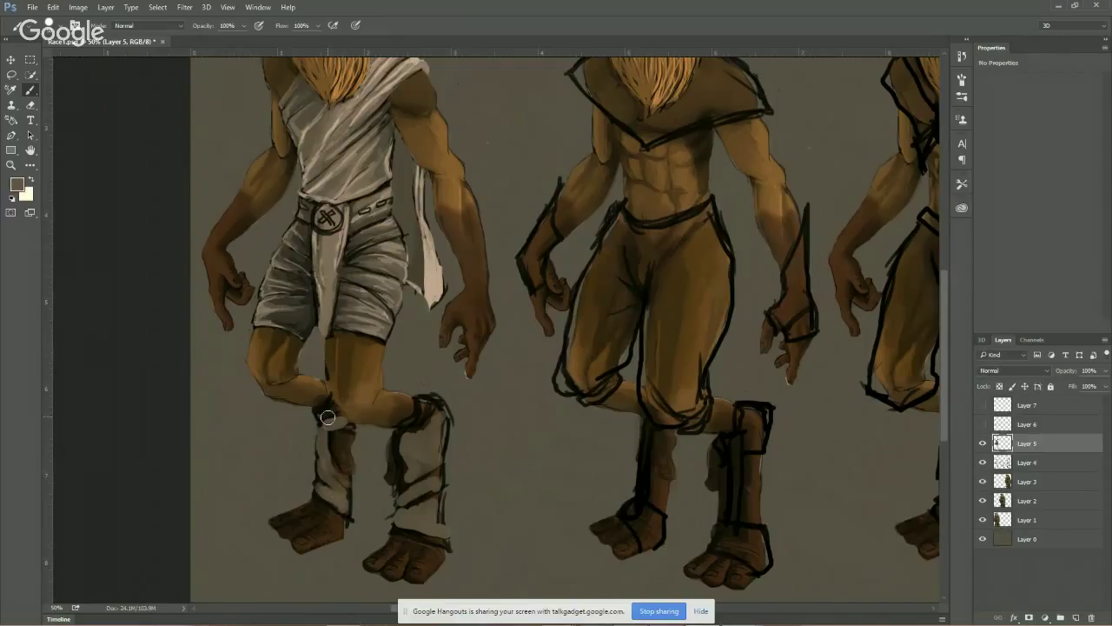
pyautogui.moveTo(328, 417); pyautogui.dragTo(334, 426)
pyautogui.moveTo(408, 400)
pyautogui.mouseDown()
pyautogui.moveTo(427, 418)
pyautogui.moveTo(436, 405)
pyautogui.moveTo(408, 425)
pyautogui.moveTo(438, 405)
pyautogui.moveTo(441, 418)
pyautogui.moveTo(415, 438)
pyautogui.mouseUp()
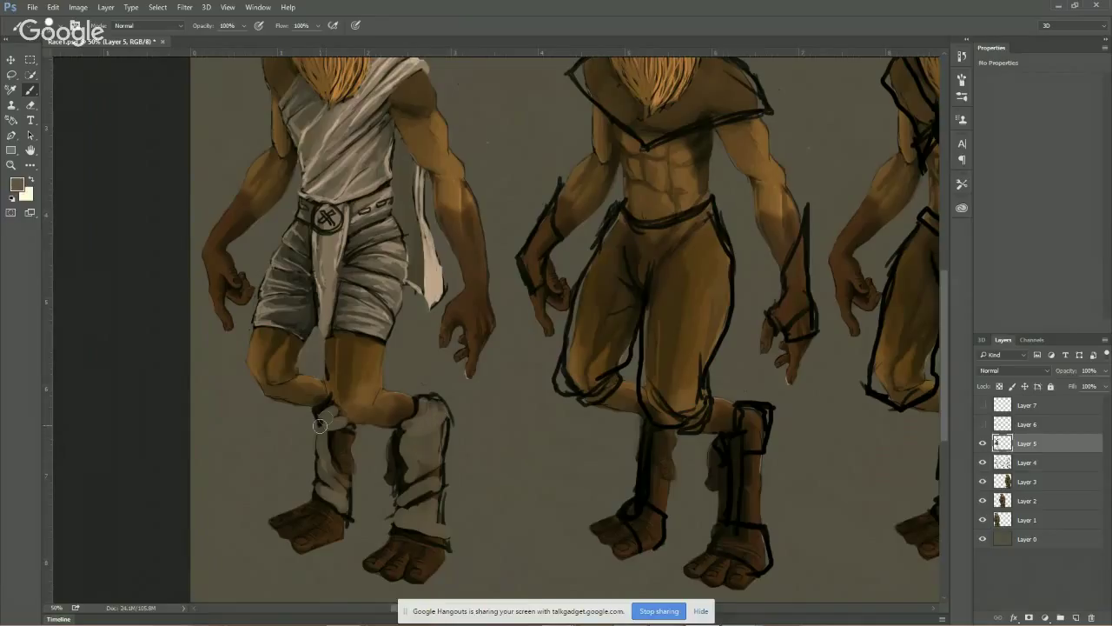
pyautogui.moveTo(319, 425)
pyautogui.mouseDown()
pyautogui.moveTo(337, 417)
pyautogui.moveTo(323, 412)
pyautogui.moveTo(323, 474)
pyautogui.moveTo(339, 473)
pyautogui.moveTo(328, 486)
pyautogui.mouseUp()
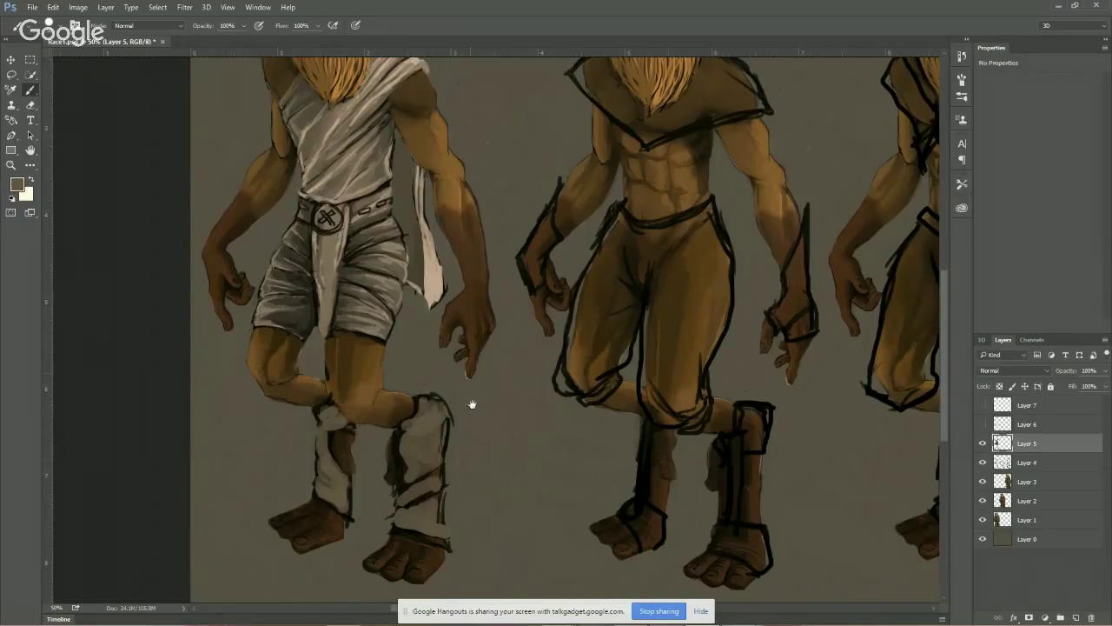
# Fill the gap beside the first creature's hanging back cloth with dark grey sampled from the shorts, and add folds in sampled tunic grey
pyautogui.press('alt')
pyautogui.keyDown('alt'); pyautogui.click(310, 258); pyautogui.keyUp('alt')
pyautogui.moveTo(398, 156)
pyautogui.mouseDown()
pyautogui.moveTo(395, 210)
pyautogui.moveTo(405, 165)
pyautogui.moveTo(400, 215)
pyautogui.moveTo(417, 284)
pyautogui.moveTo(411, 169)
pyautogui.moveTo(406, 156)
pyautogui.moveTo(409, 187)
pyautogui.moveTo(398, 138)
pyautogui.moveTo(400, 203)
pyautogui.mouseUp()
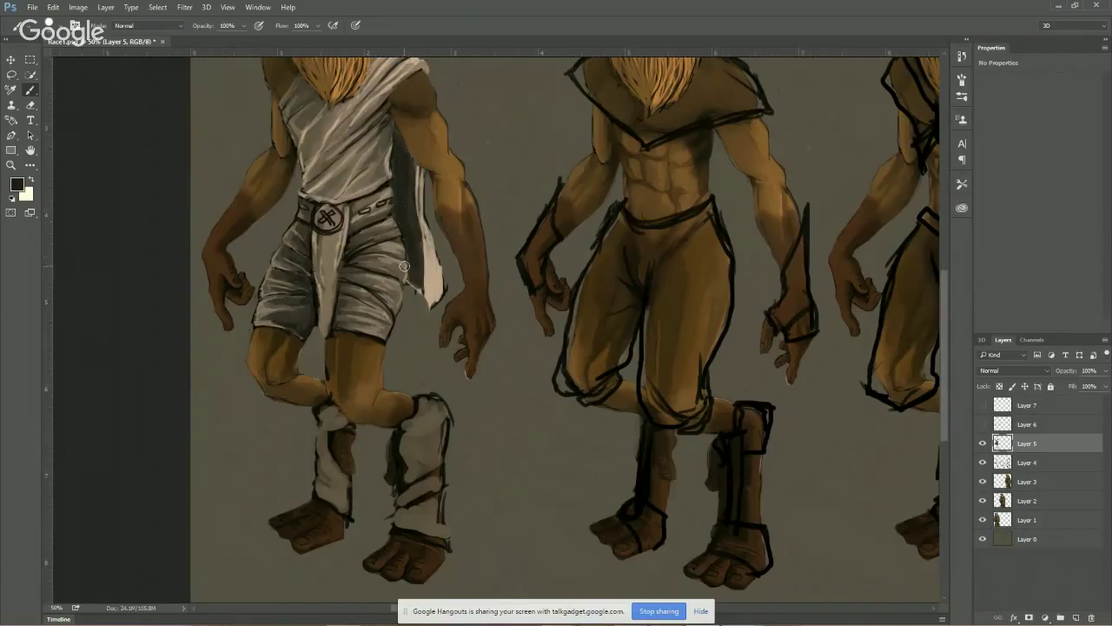
pyautogui.scroll(5, 357, 248)
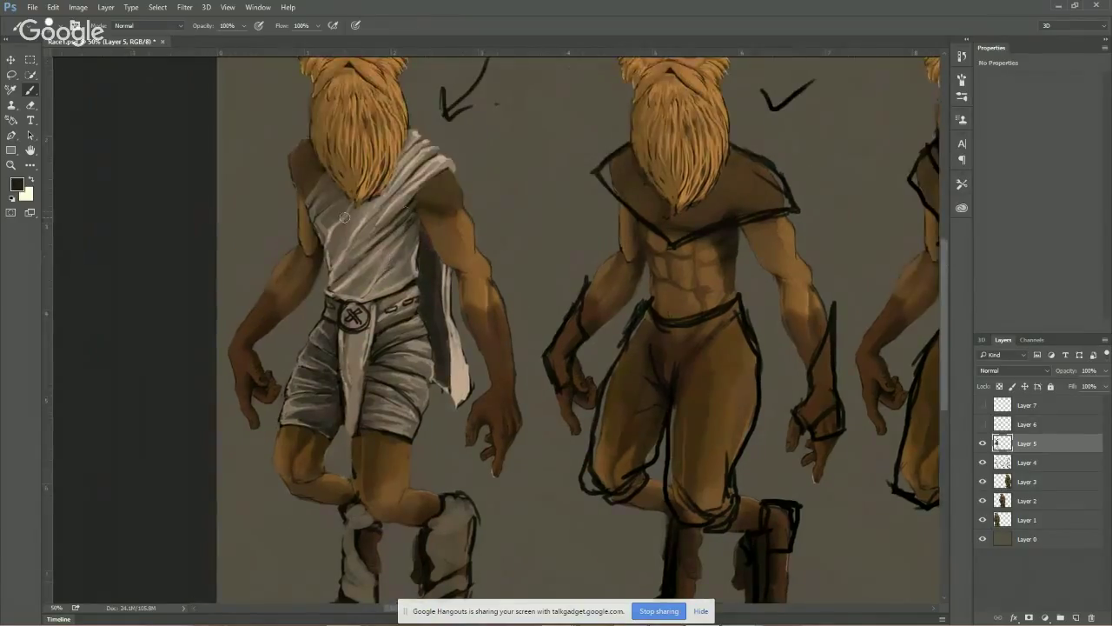
pyautogui.press('alt')
pyautogui.keyDown('alt'); pyautogui.click(356, 230); pyautogui.keyUp('alt')
pyautogui.moveTo(432, 264)
pyautogui.mouseDown()
pyautogui.moveTo(445, 383)
pyautogui.moveTo(448, 286)
pyautogui.mouseUp()
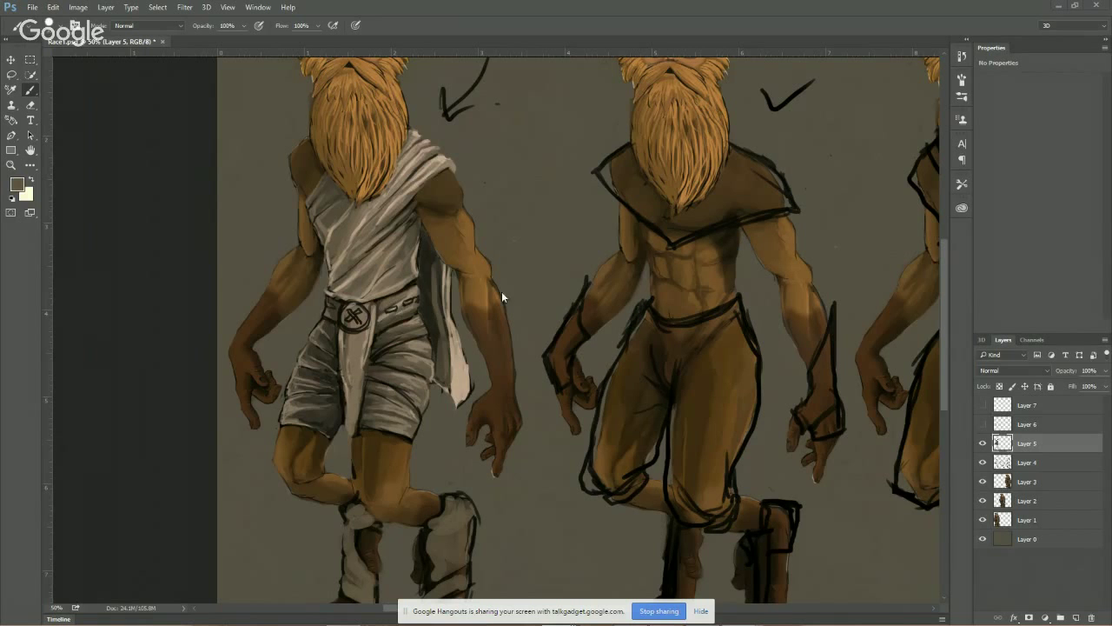
# Create a new layer above the first creature's clothing layer and set its blend mode to Multiply
pyautogui.hscroll(5, 507, 245)
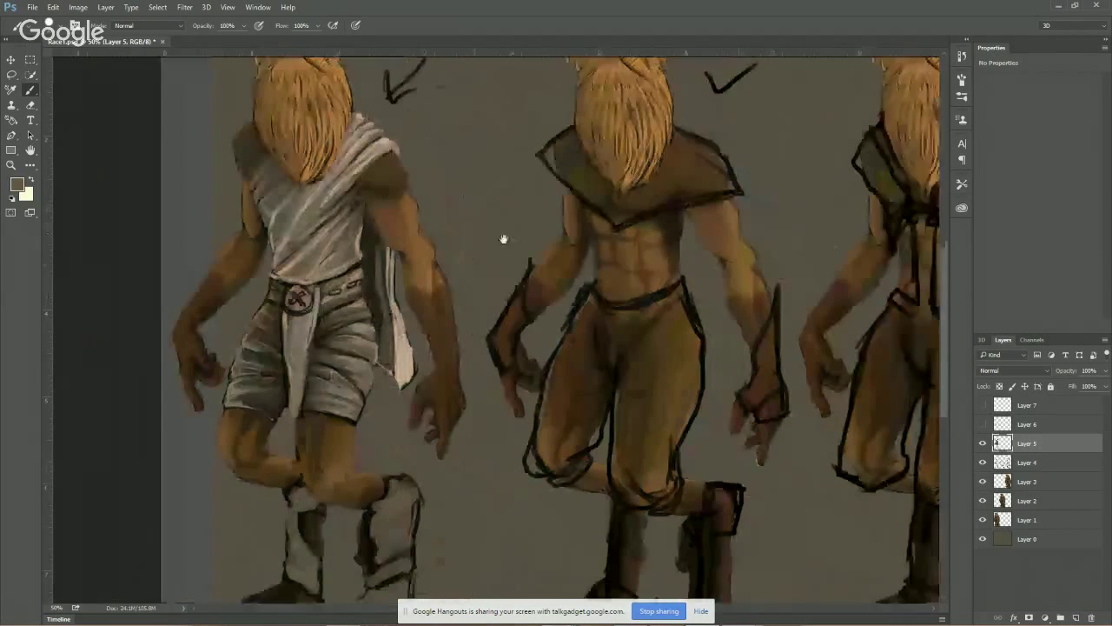
pyautogui.scroll(-3, 496, 241)
pyautogui.scroll(1, 557, 248)
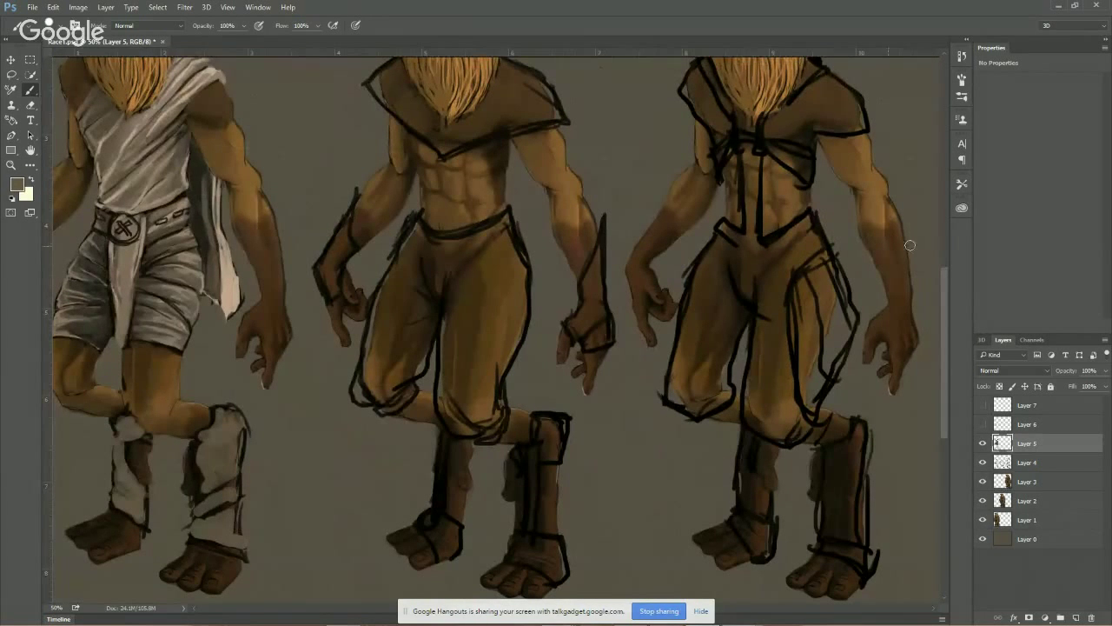
pyautogui.moveTo(289, 358); pyautogui.dragTo(357, 389)
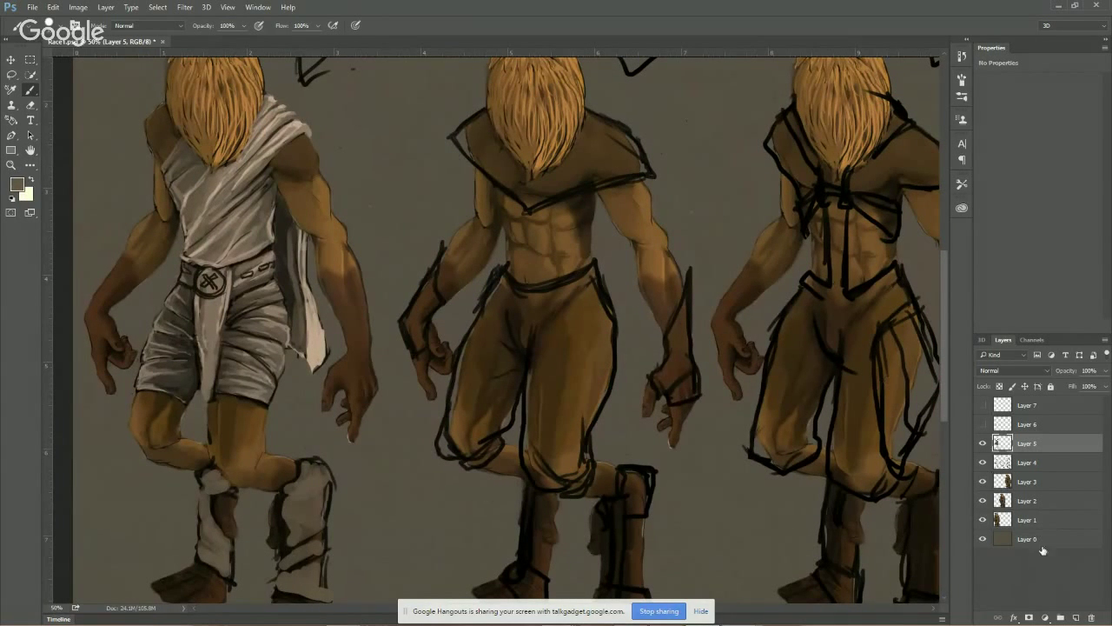
pyautogui.click(1076, 617)
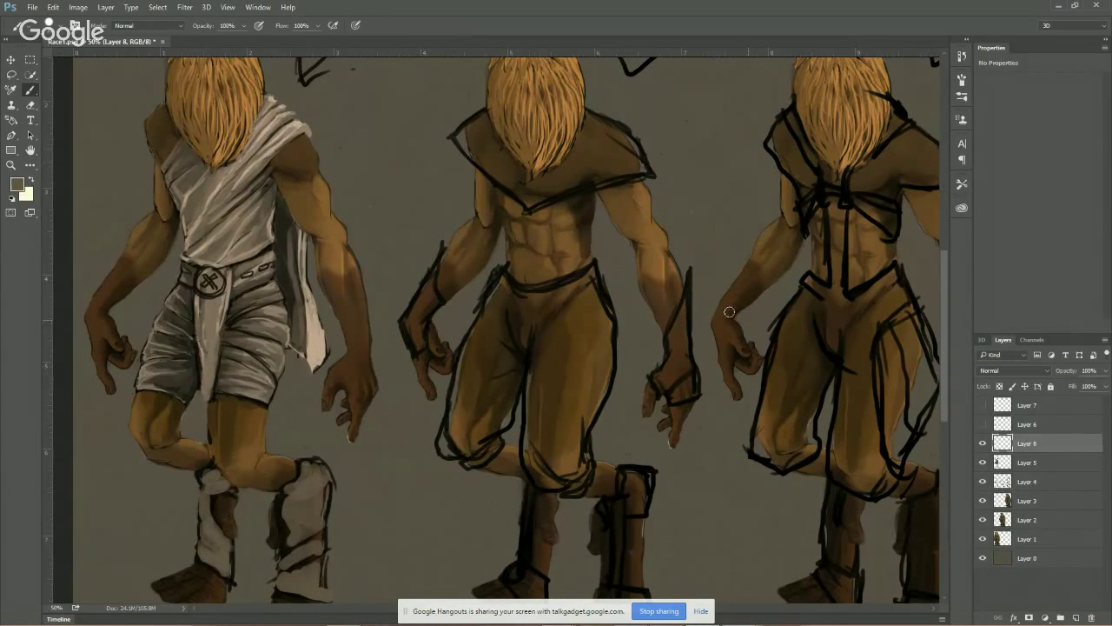
pyautogui.click(1012, 370)
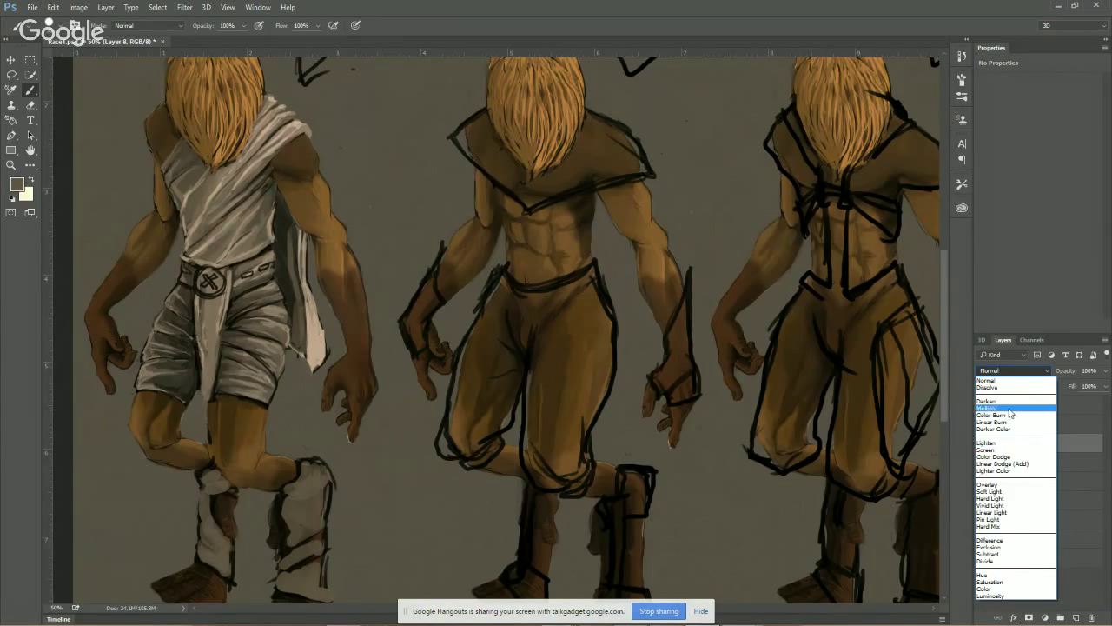
pyautogui.click(1008, 404)
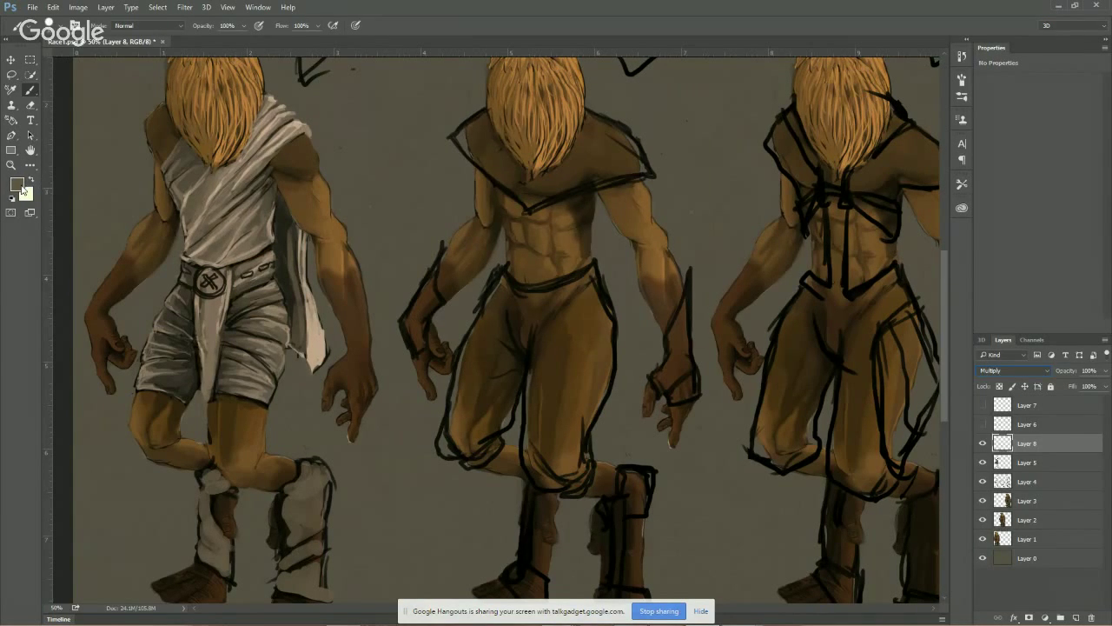
# Try a mustard yellow tint (#bdb451) on the chest of the first creature's tunic
pyautogui.click(21, 186)
pyautogui.click(566, 285)
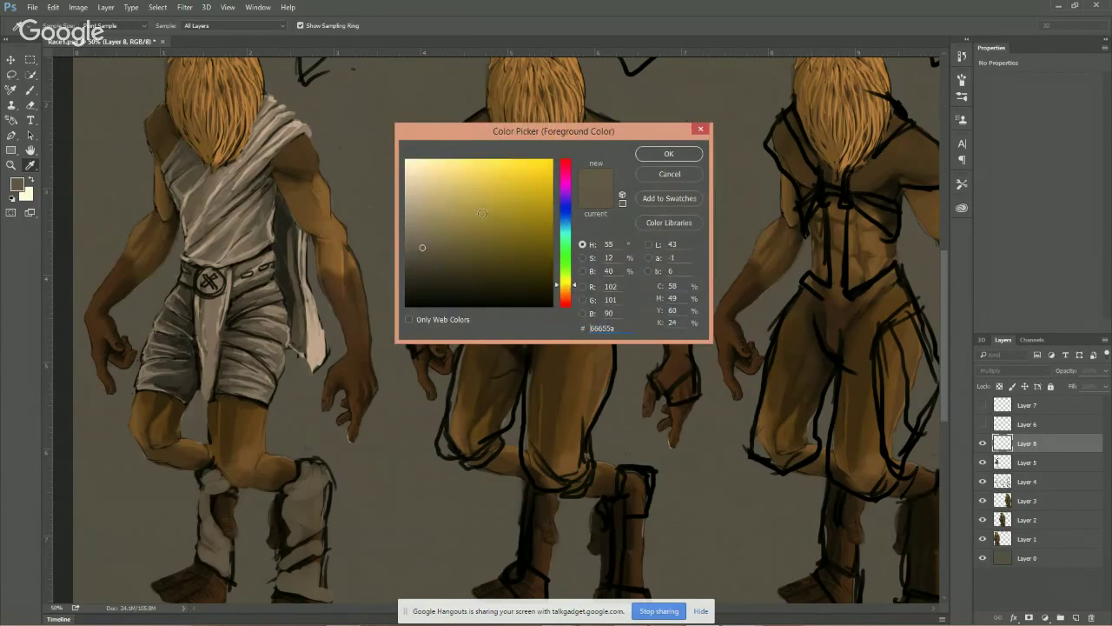
pyautogui.moveTo(477, 199)
pyautogui.mouseDown()
pyautogui.moveTo(475, 183)
pyautogui.moveTo(492, 196)
pyautogui.mouseUp()
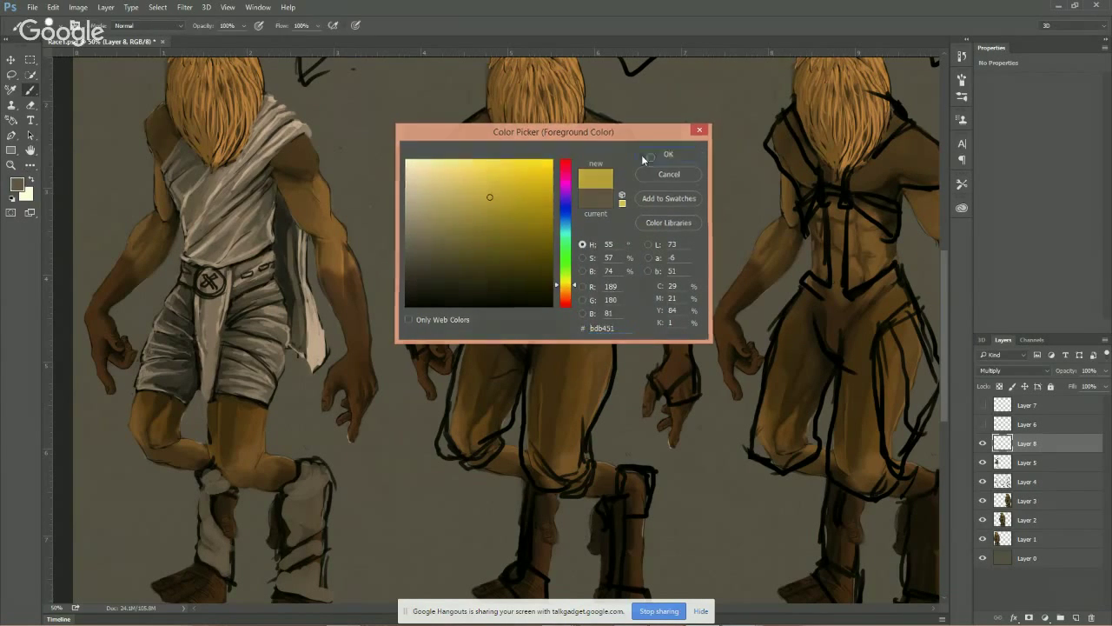
pyautogui.click(668, 154)
pyautogui.press('b')
pyautogui.moveTo(200, 187); pyautogui.dragTo(233, 203)
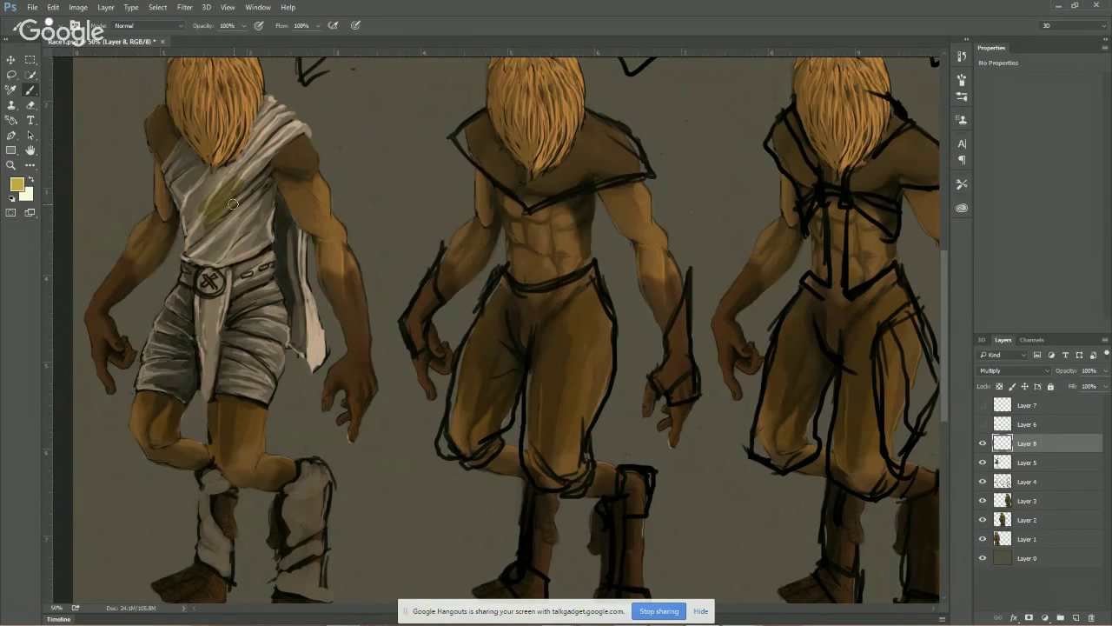
pyautogui.moveTo(184, 178)
pyautogui.mouseDown()
pyautogui.moveTo(206, 187)
pyautogui.moveTo(182, 154)
pyautogui.mouseUp()
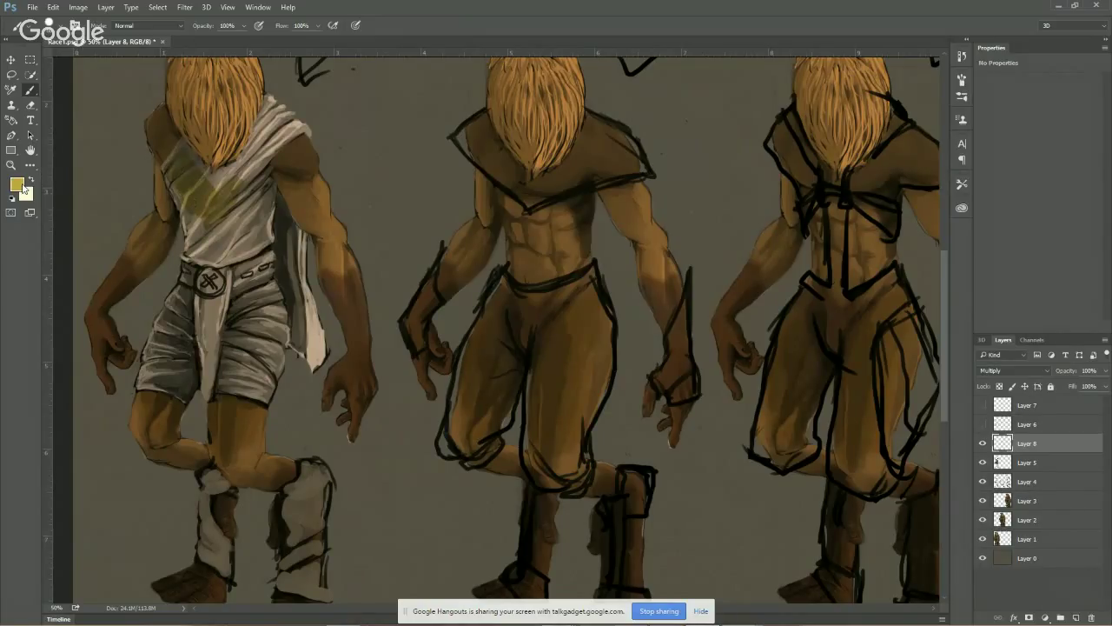
# Try a muted orange (#bd7451) and a more saturated orange (#e96727) on the tunic's chest
pyautogui.click(21, 185)
pyautogui.click(567, 299)
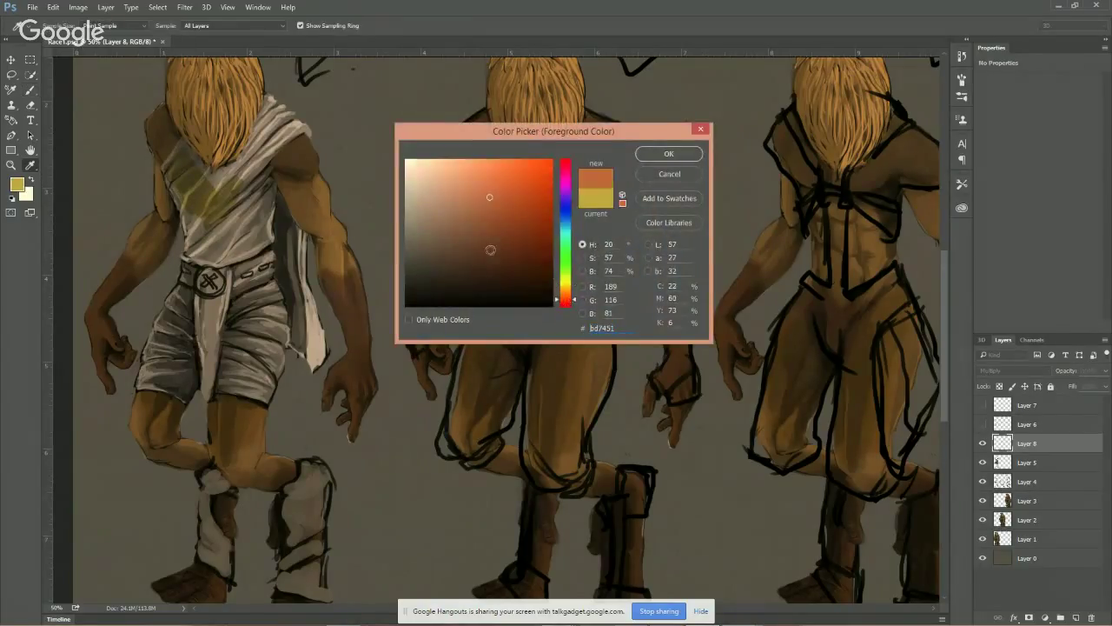
pyautogui.click(690, 154)
pyautogui.moveTo(193, 183)
pyautogui.mouseDown()
pyautogui.moveTo(200, 220)
pyautogui.moveTo(224, 193)
pyautogui.mouseUp()
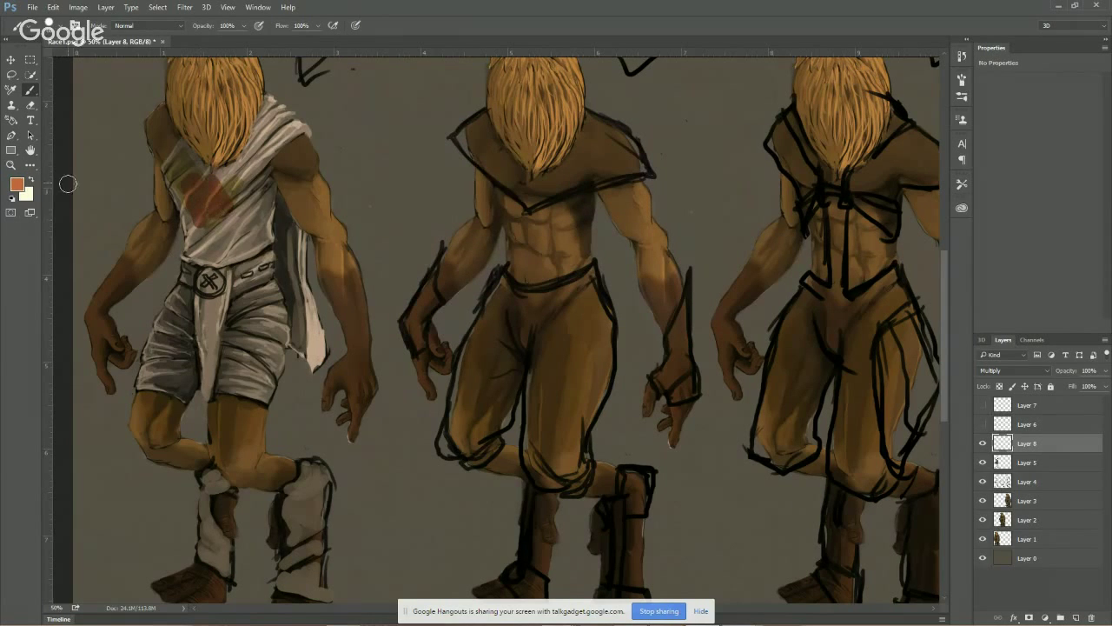
pyautogui.click(17, 185)
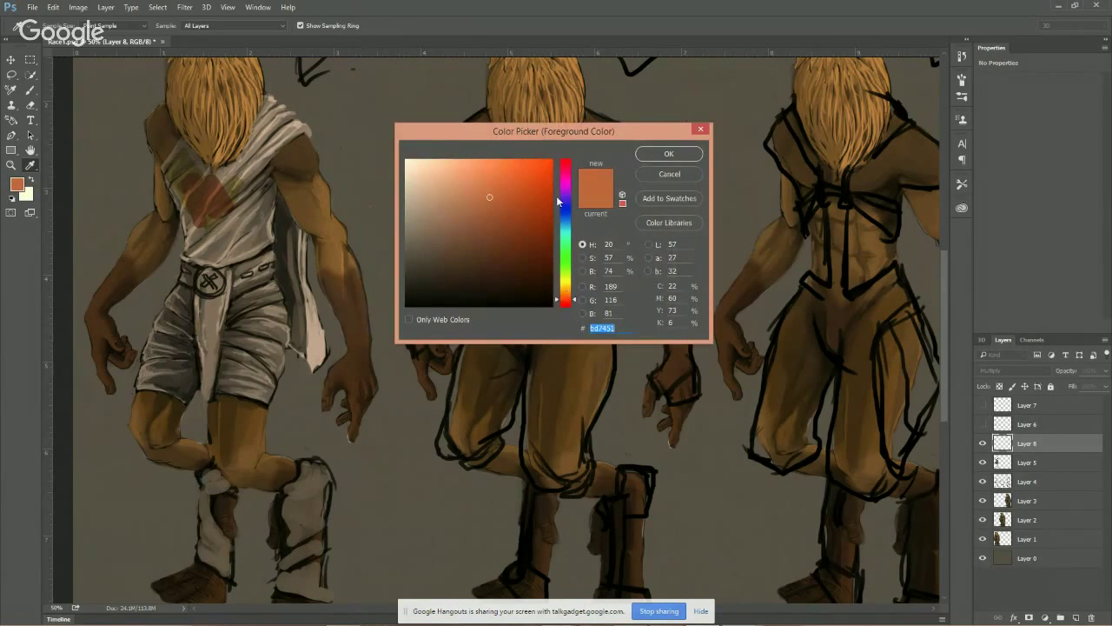
pyautogui.click(527, 171)
pyautogui.click(672, 154)
pyautogui.moveTo(222, 187)
pyautogui.mouseDown()
pyautogui.moveTo(199, 211)
pyautogui.moveTo(181, 173)
pyautogui.moveTo(192, 216)
pyautogui.moveTo(170, 178)
pyautogui.moveTo(188, 203)
pyautogui.moveTo(171, 168)
pyautogui.moveTo(193, 168)
pyautogui.moveTo(181, 148)
pyautogui.moveTo(216, 179)
pyautogui.moveTo(192, 155)
pyautogui.moveTo(189, 171)
pyautogui.moveTo(354, 225)
pyautogui.mouseUp()
# Try a pale orange (#ea9e79) and an ochre brown (#a08344) over the tunic's colour test area
pyautogui.click(18, 186)
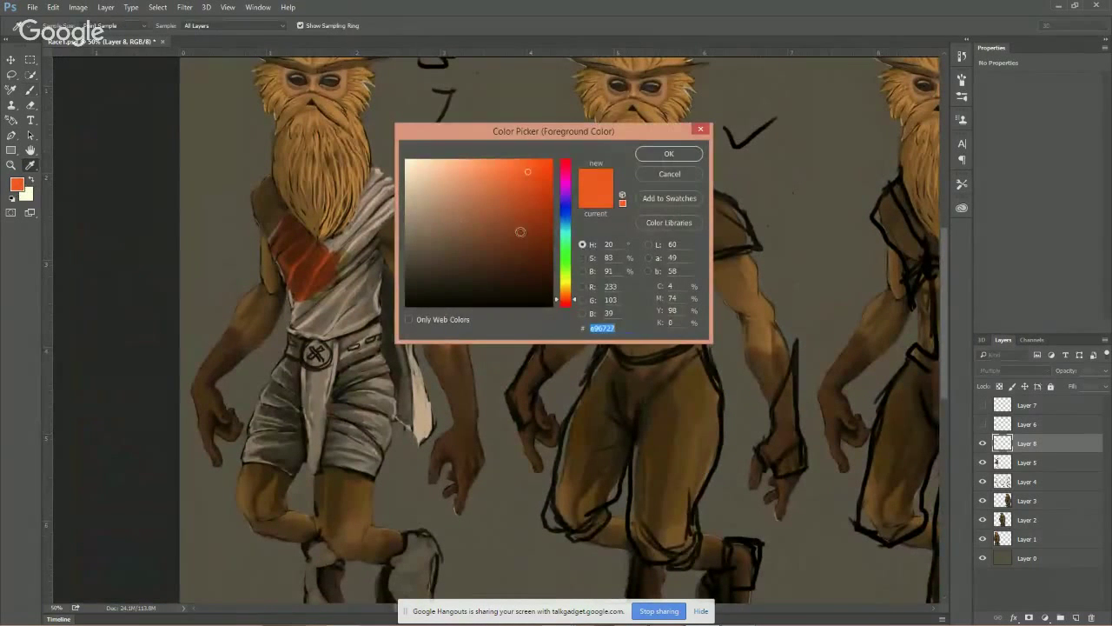
pyautogui.click(476, 170)
pyautogui.click(669, 153)
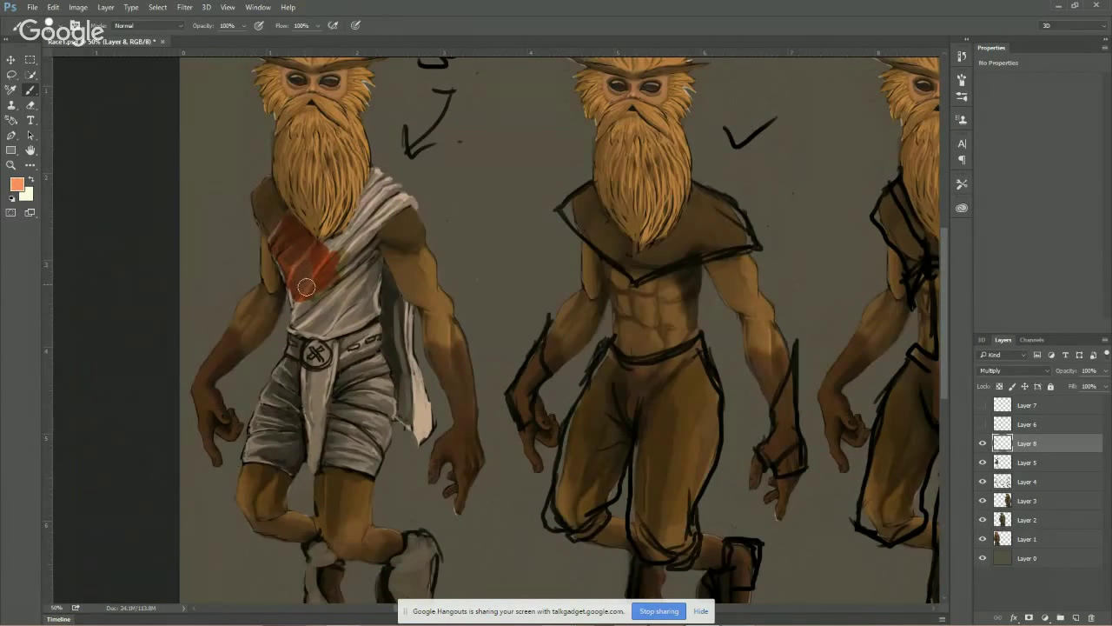
pyautogui.moveTo(303, 256)
pyautogui.mouseDown()
pyautogui.moveTo(332, 259)
pyautogui.moveTo(344, 291)
pyautogui.mouseUp()
pyautogui.click(18, 185)
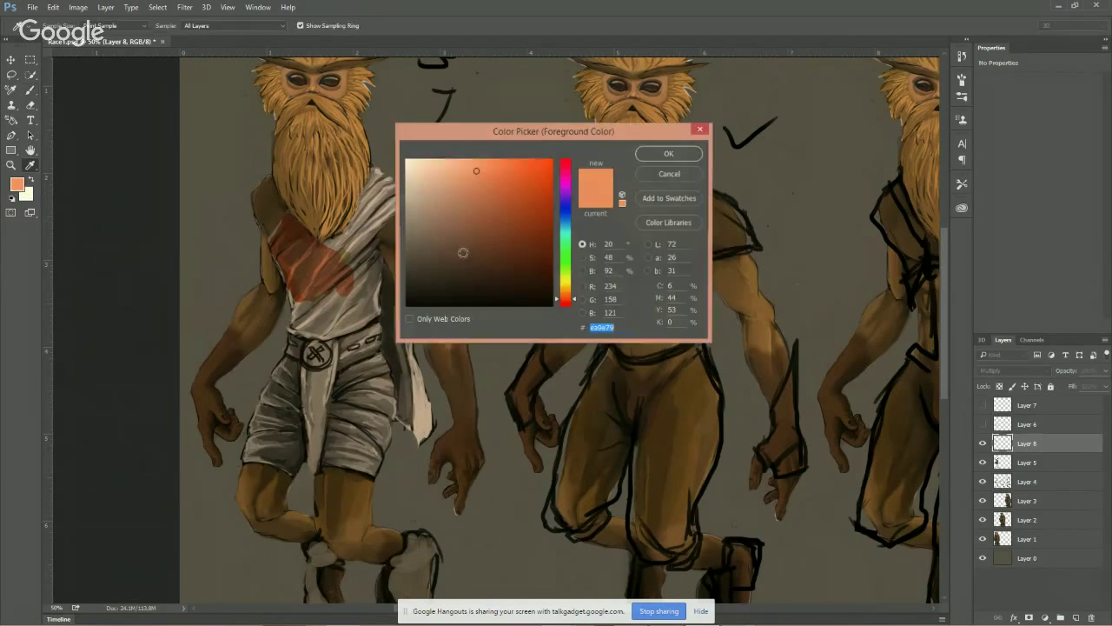
pyautogui.moveTo(569, 297); pyautogui.dragTo(565, 289)
pyautogui.moveTo(472, 222); pyautogui.dragTo(491, 214)
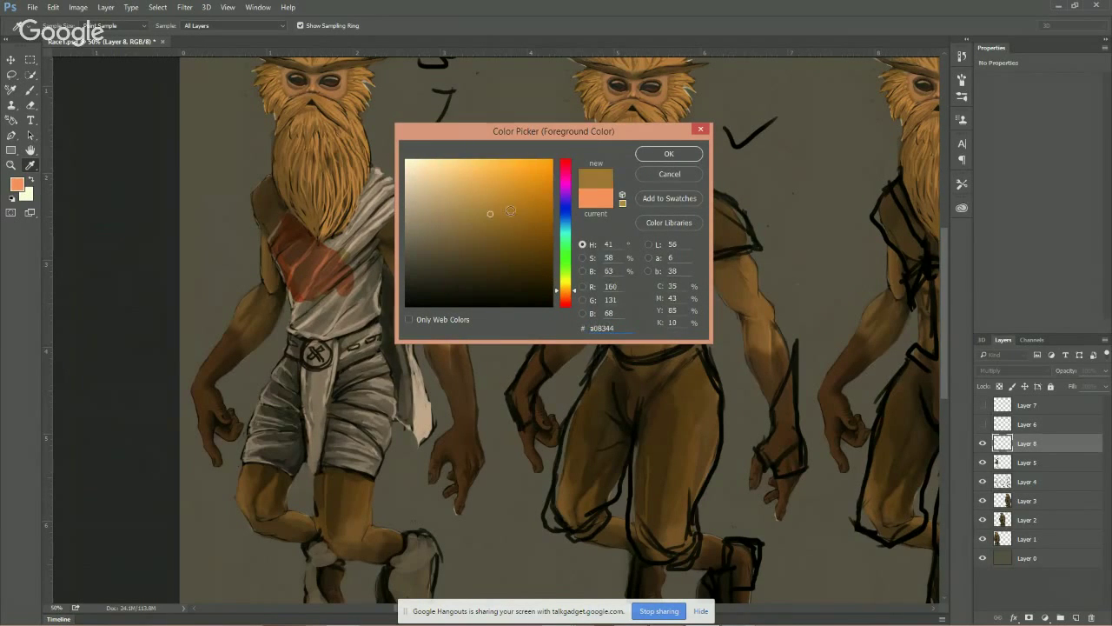
pyautogui.click(669, 153)
pyautogui.moveTo(352, 248)
pyautogui.mouseDown()
pyautogui.moveTo(323, 267)
pyautogui.moveTo(293, 250)
pyautogui.moveTo(297, 271)
pyautogui.mouseUp()
# Try a teal tint (#3fccce) across the front of the first creature's tunic
pyautogui.click(17, 184)
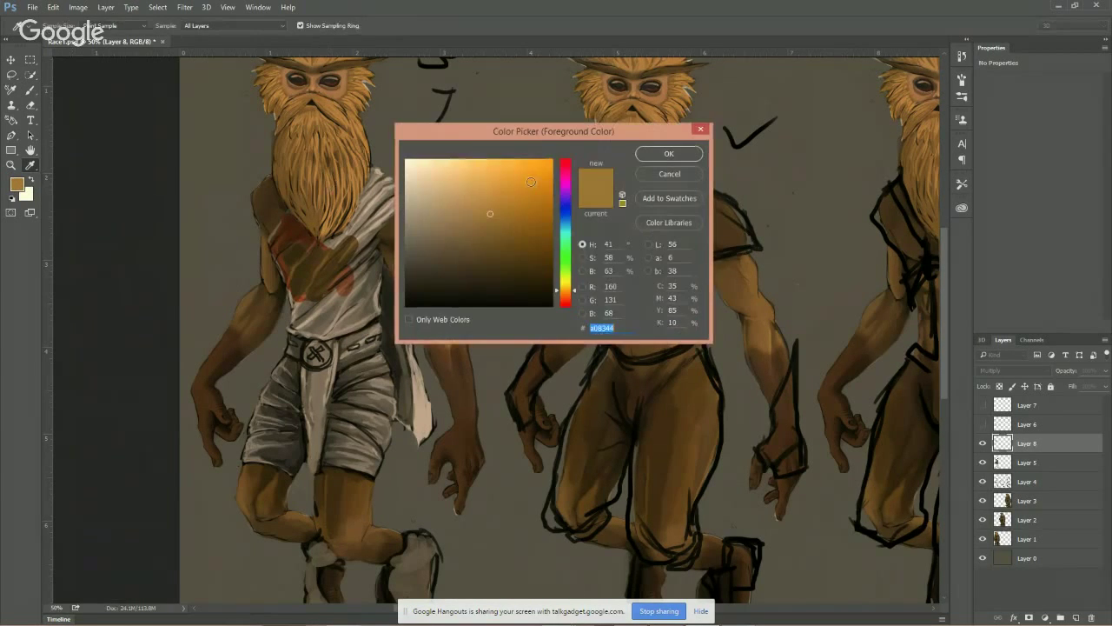
pyautogui.click(566, 235)
pyautogui.click(507, 187)
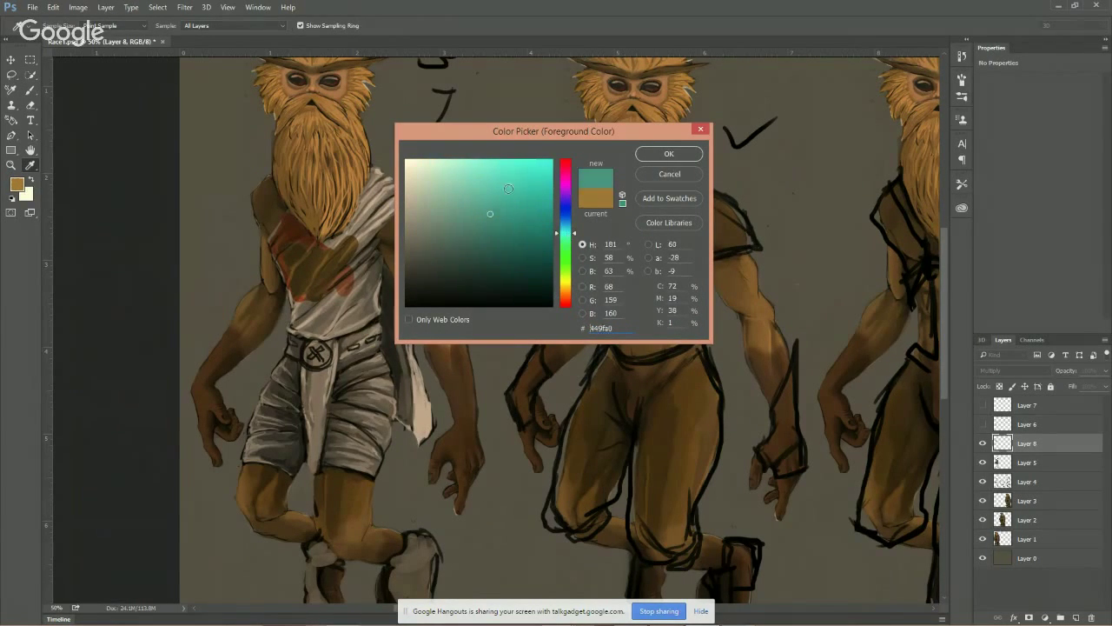
pyautogui.click(667, 156)
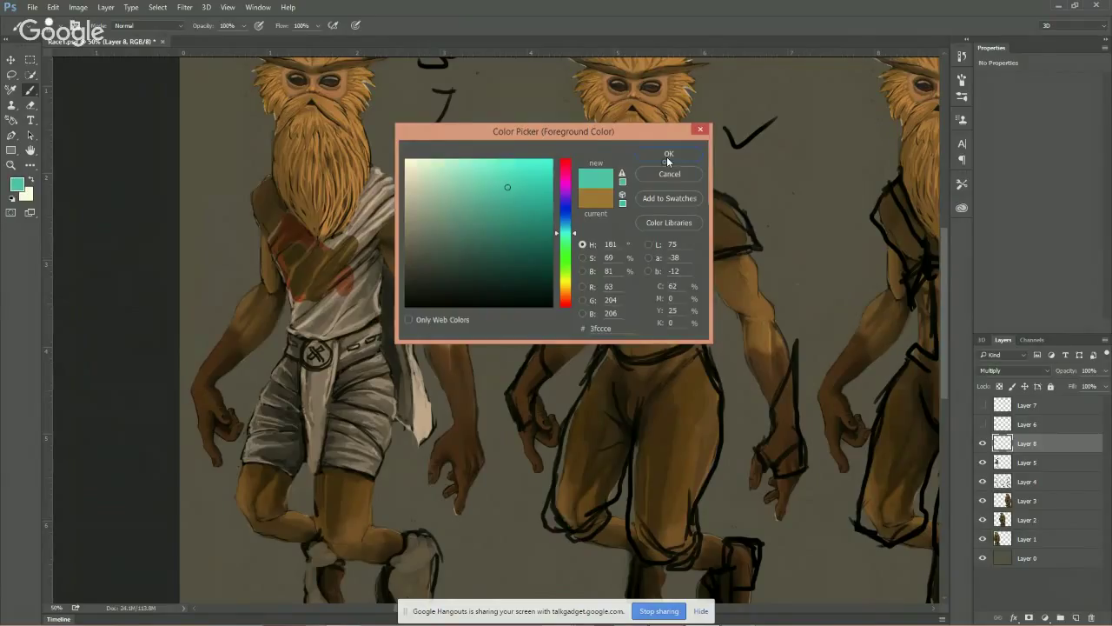
pyautogui.moveTo(327, 249)
pyautogui.mouseDown()
pyautogui.moveTo(296, 274)
pyautogui.moveTo(290, 263)
pyautogui.moveTo(295, 297)
pyautogui.moveTo(285, 263)
pyautogui.moveTo(300, 312)
pyautogui.moveTo(325, 324)
pyautogui.moveTo(305, 323)
pyautogui.moveTo(327, 334)
pyautogui.moveTo(346, 324)
pyautogui.moveTo(294, 295)
pyautogui.mouseUp()
# Colour the whole tunic and its shoulder drape orange-red (RGB 235, 95, 52), using a smaller brush for the armhole edge
pyautogui.click(17, 184)
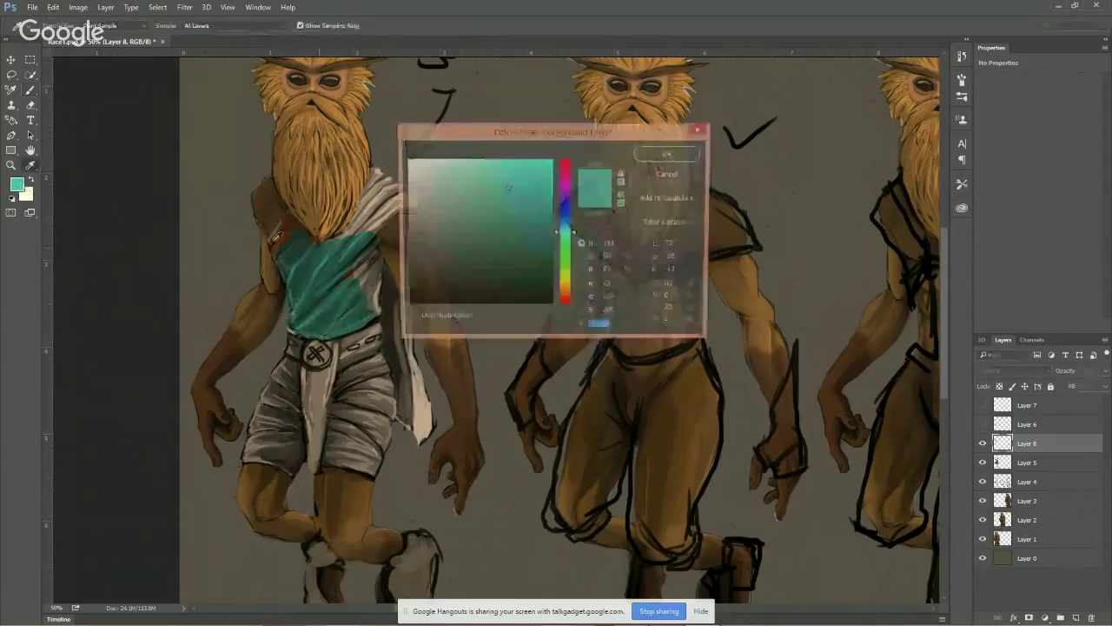
pyautogui.write('eb6334')
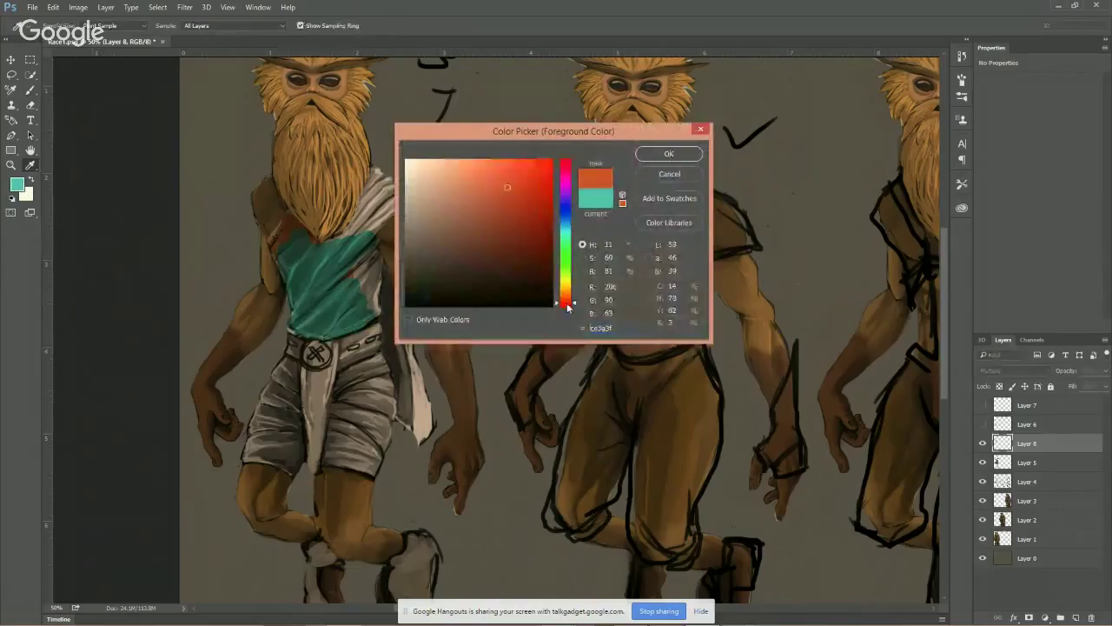
pyautogui.click(668, 154)
pyautogui.moveTo(276, 228)
pyautogui.mouseDown()
pyautogui.moveTo(305, 270)
pyautogui.moveTo(295, 230)
pyautogui.moveTo(304, 301)
pyautogui.moveTo(372, 217)
pyautogui.moveTo(352, 261)
pyautogui.moveTo(367, 257)
pyautogui.moveTo(371, 277)
pyautogui.moveTo(300, 313)
pyautogui.moveTo(332, 330)
pyautogui.moveTo(349, 301)
pyautogui.moveTo(370, 295)
pyautogui.moveTo(344, 326)
pyautogui.moveTo(374, 302)
pyautogui.mouseUp()
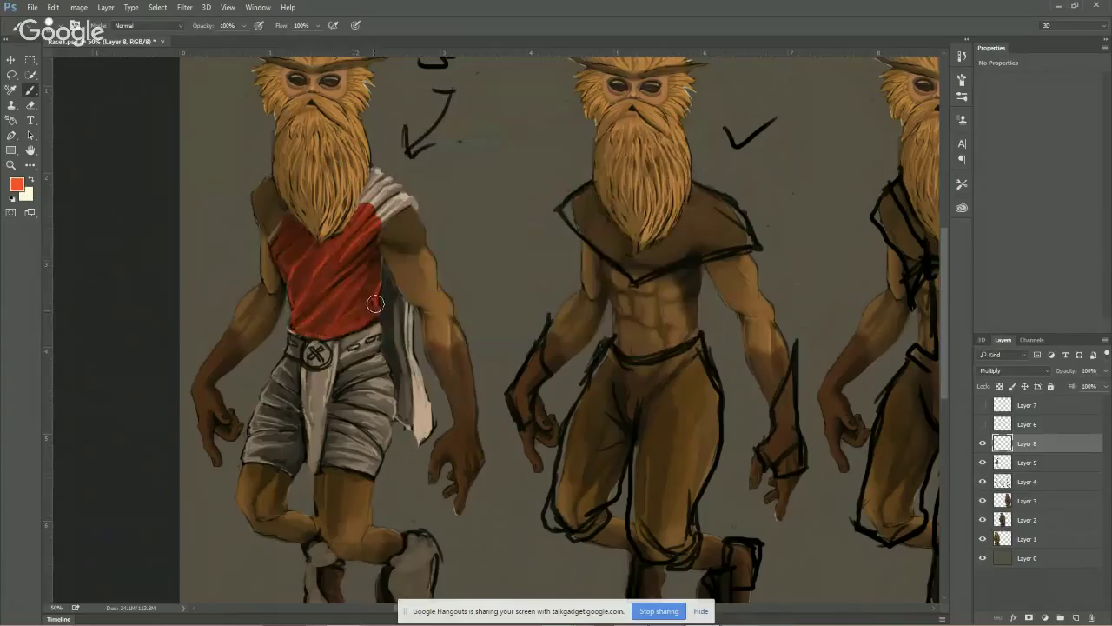
pyautogui.moveTo(372, 188)
pyautogui.mouseDown()
pyautogui.moveTo(367, 201)
pyautogui.moveTo(391, 170)
pyautogui.moveTo(401, 217)
pyautogui.moveTo(407, 196)
pyautogui.moveTo(422, 207)
pyautogui.moveTo(364, 209)
pyautogui.mouseUp()
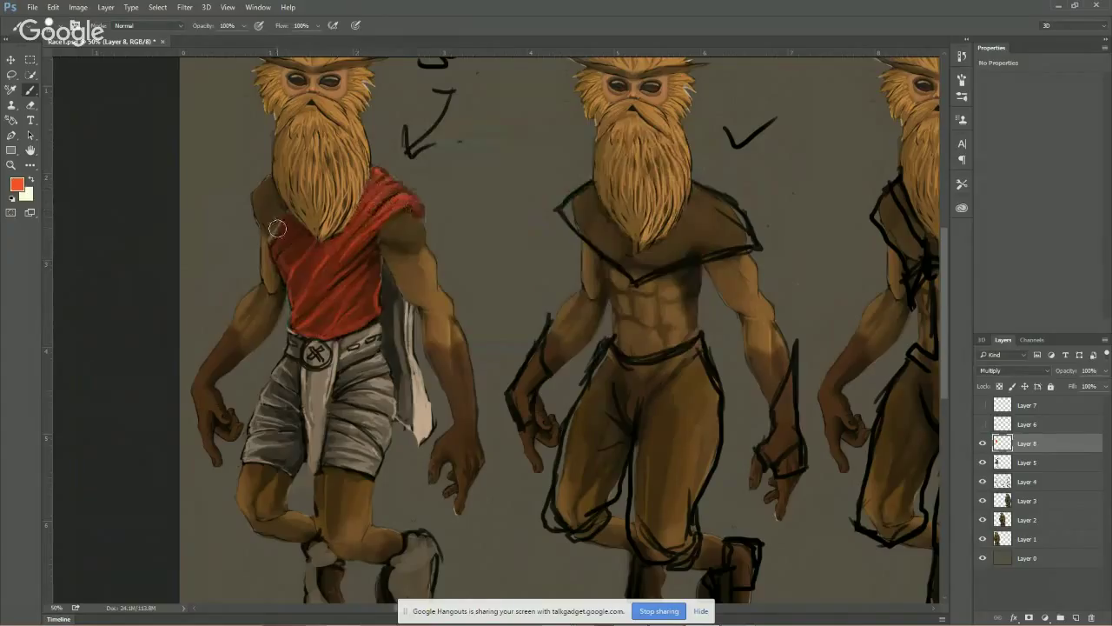
pyautogui.press('[')
pyautogui.press('[')
pyautogui.moveTo(287, 224); pyautogui.dragTo(273, 240)
# Tint the cloth hanging from the belt and the long back cloth with the same orange-red
pyautogui.moveTo(309, 376)
pyautogui.mouseDown()
pyautogui.moveTo(308, 416)
pyautogui.moveTo(306, 372)
pyautogui.moveTo(318, 409)
pyautogui.mouseUp()
pyautogui.moveTo(334, 348)
pyautogui.mouseDown()
pyautogui.moveTo(313, 435)
pyautogui.moveTo(308, 420)
pyautogui.mouseUp()
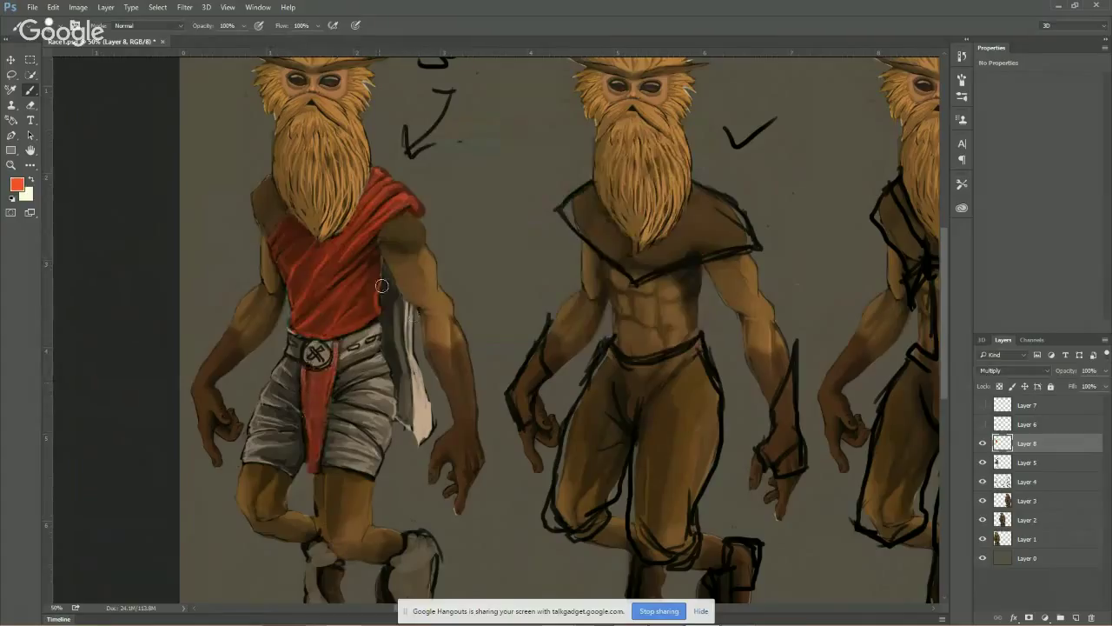
pyautogui.moveTo(388, 276)
pyautogui.mouseDown()
pyautogui.moveTo(401, 309)
pyautogui.moveTo(392, 340)
pyautogui.moveTo(419, 434)
pyautogui.mouseUp()
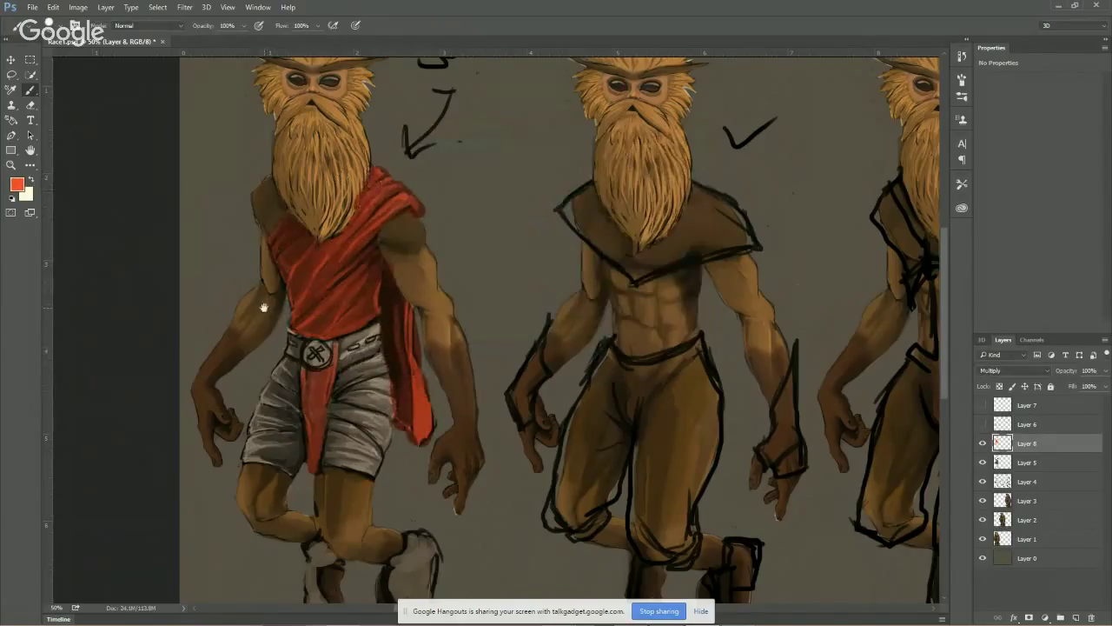
# Colour the first creature's shorts dark brown (#644338) over the grey shading
pyautogui.moveTo(263, 307); pyautogui.dragTo(287, 217)
pyautogui.click(18, 184)
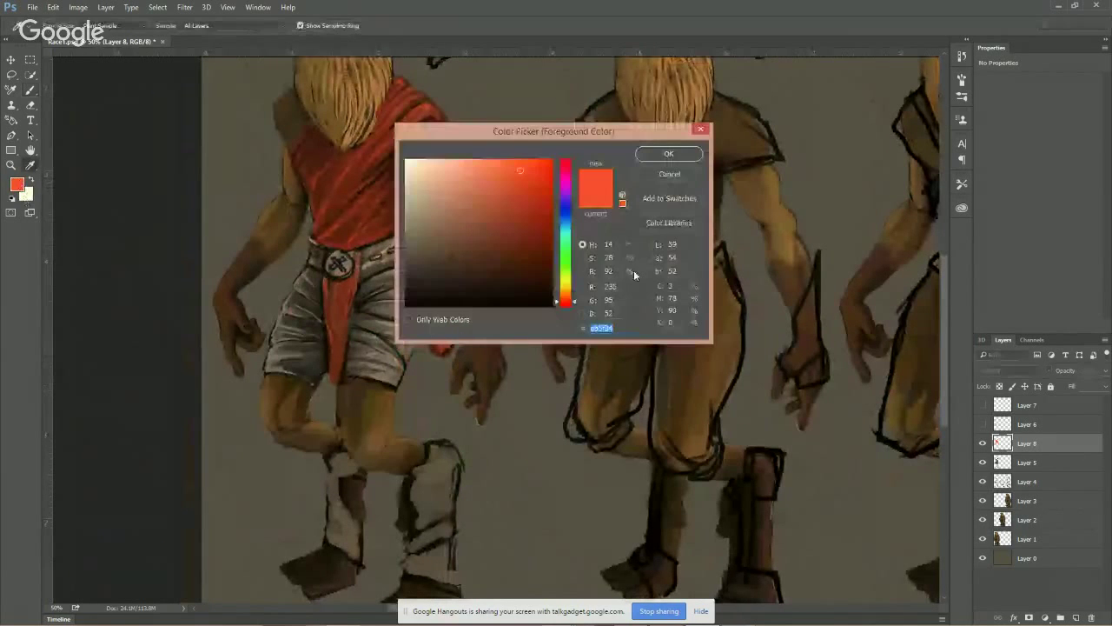
pyautogui.click(469, 249)
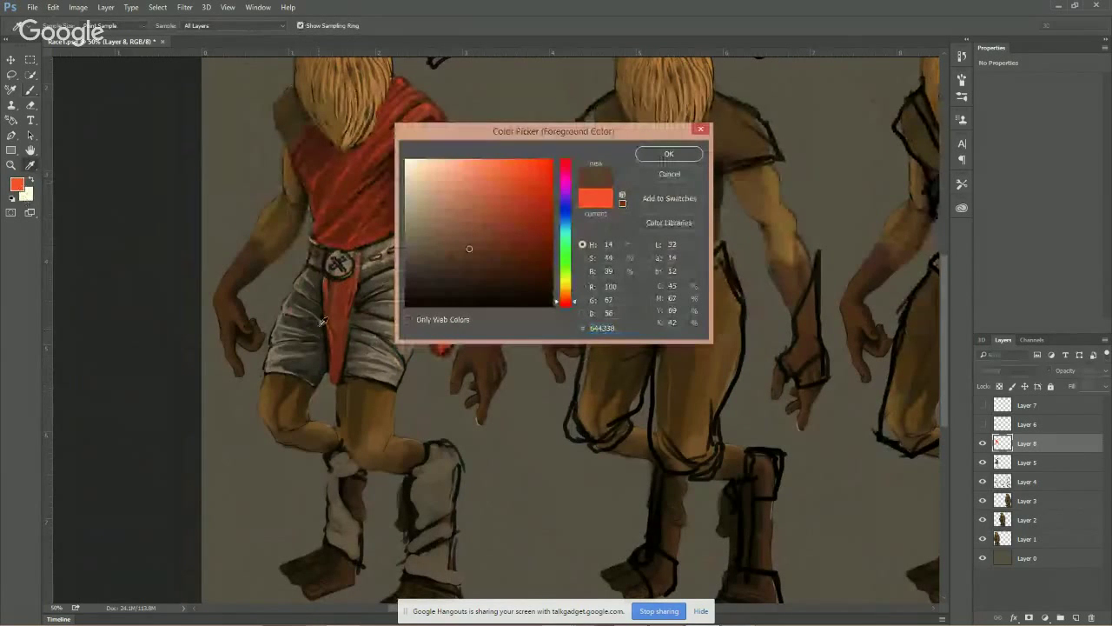
pyautogui.click(669, 154)
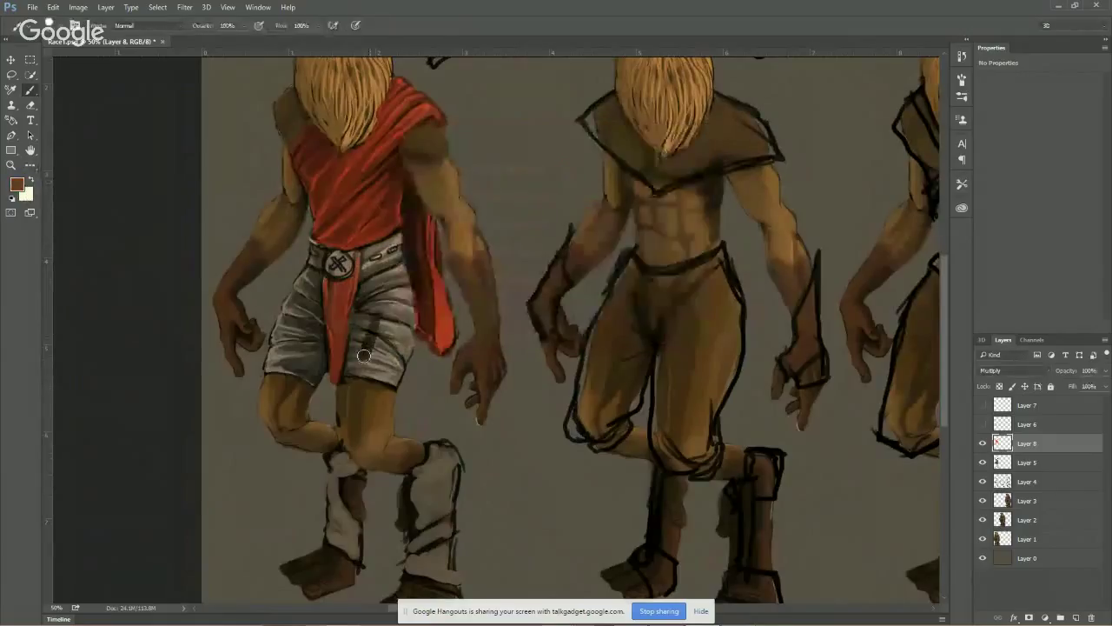
pyautogui.moveTo(364, 355)
pyautogui.mouseDown()
pyautogui.moveTo(359, 329)
pyautogui.moveTo(377, 283)
pyautogui.moveTo(407, 281)
pyautogui.moveTo(371, 303)
pyautogui.moveTo(408, 304)
pyautogui.moveTo(408, 326)
pyautogui.moveTo(356, 364)
pyautogui.moveTo(398, 353)
pyautogui.moveTo(392, 377)
pyautogui.moveTo(381, 378)
pyautogui.moveTo(389, 361)
pyautogui.moveTo(282, 334)
pyautogui.moveTo(311, 309)
pyautogui.moveTo(308, 275)
pyautogui.moveTo(288, 306)
pyautogui.moveTo(280, 365)
pyautogui.moveTo(286, 345)
pyautogui.moveTo(320, 356)
pyautogui.moveTo(275, 359)
pyautogui.moveTo(275, 345)
pyautogui.moveTo(323, 335)
pyautogui.mouseUp()
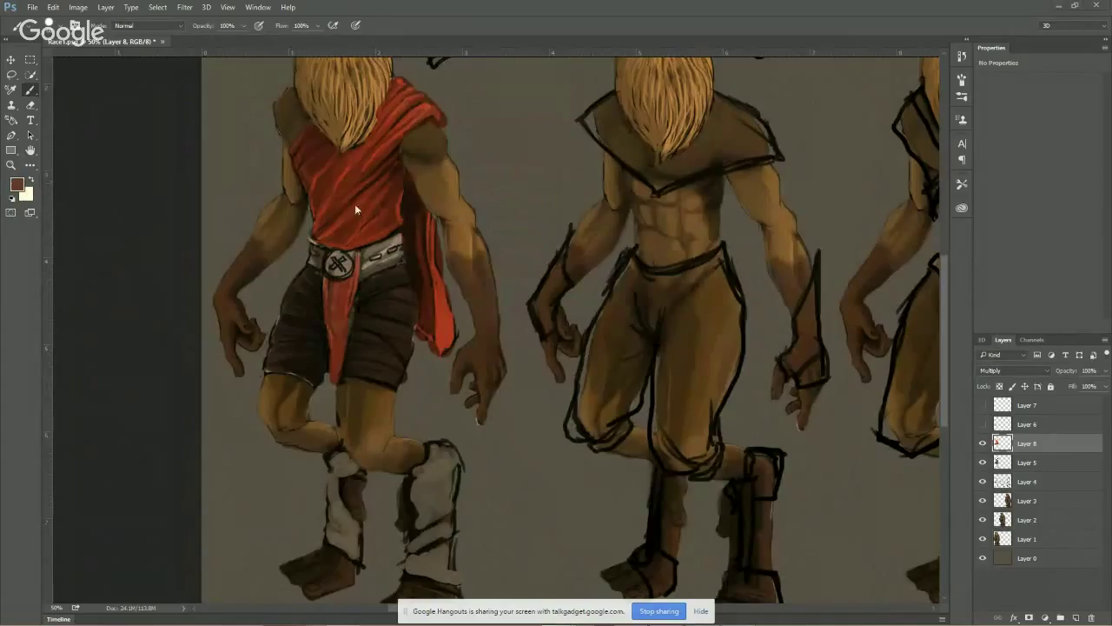
# Paint crossing plaid stripes in light yellow (#ffd76a) over the first creature's red tunic and shoulder drape
pyautogui.press('i')
pyautogui.click(14, 183)
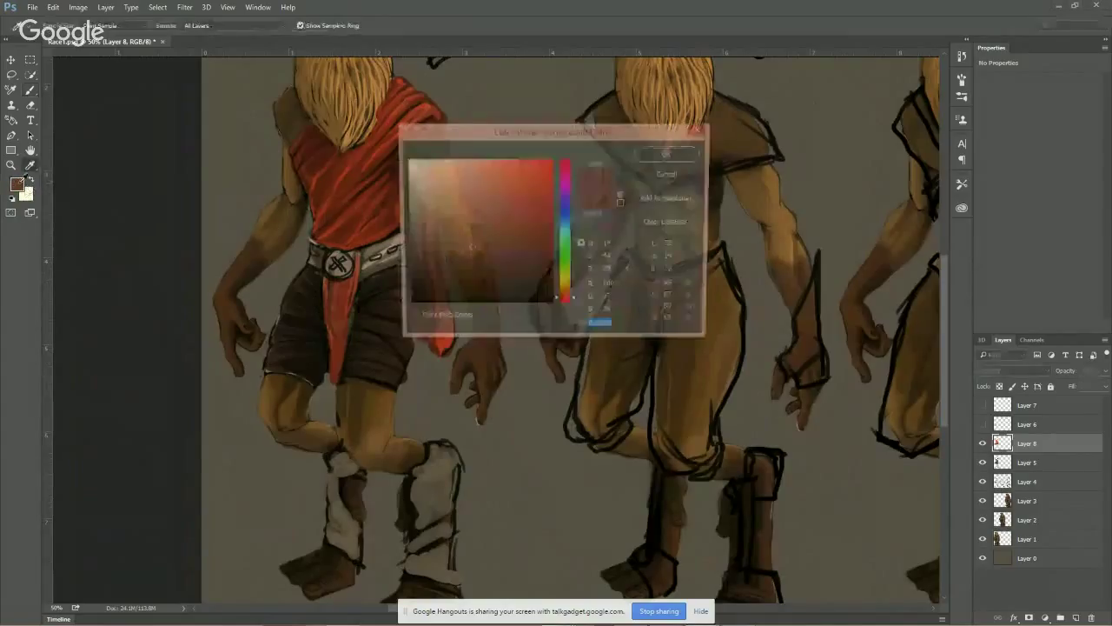
pyautogui.click(565, 288)
pyautogui.click(493, 153)
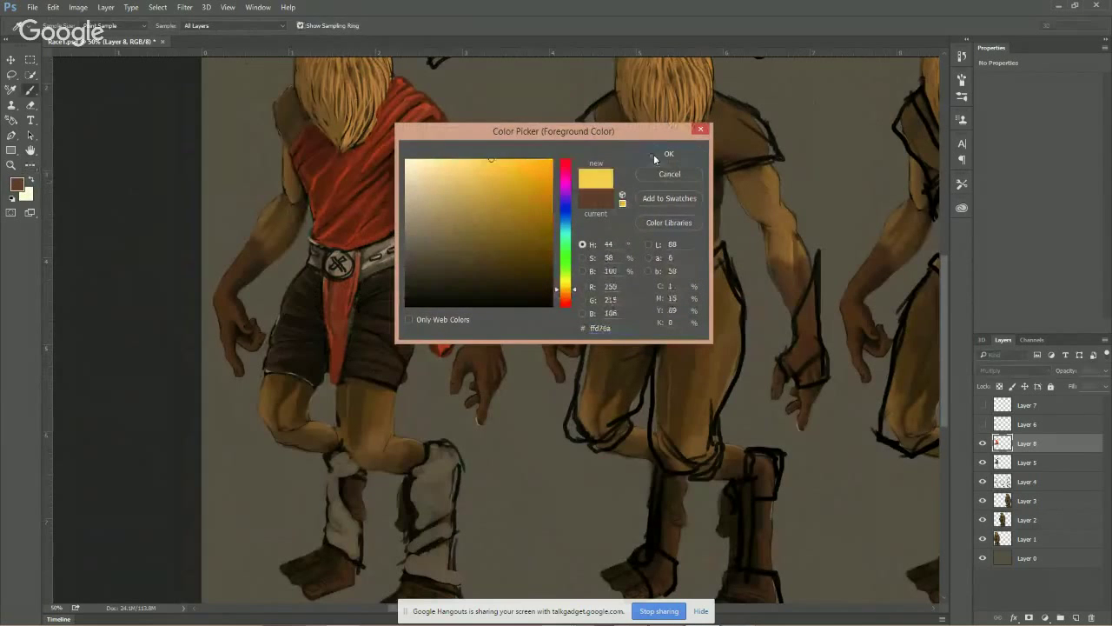
pyautogui.click(653, 153)
pyautogui.moveTo(260, 111); pyautogui.dragTo(215, 244)
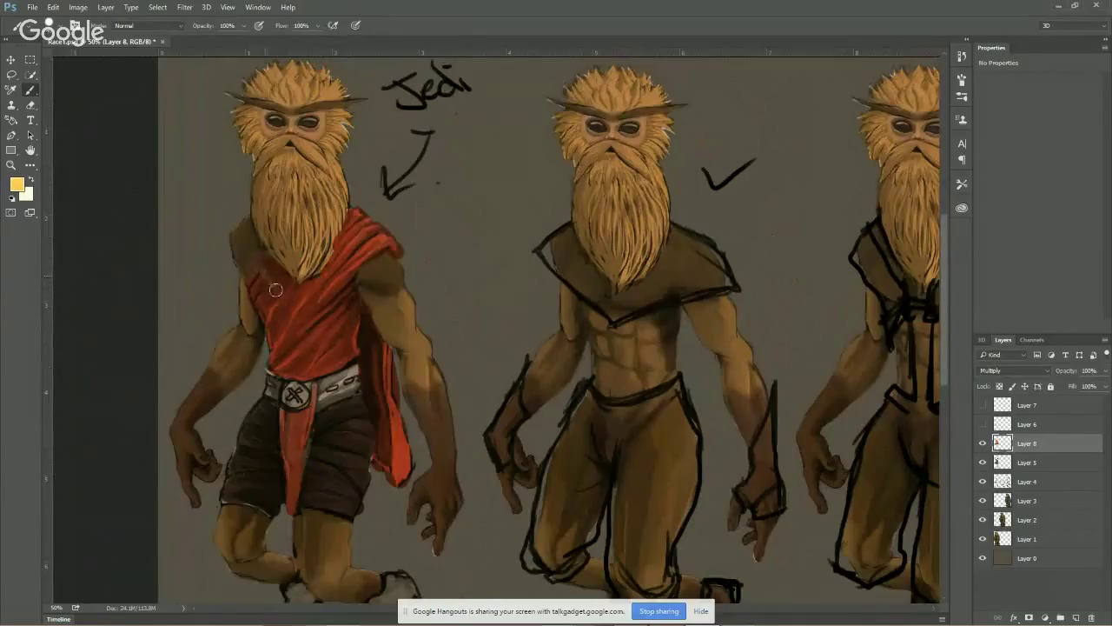
pyautogui.moveTo(275, 289); pyautogui.dragTo(355, 360)
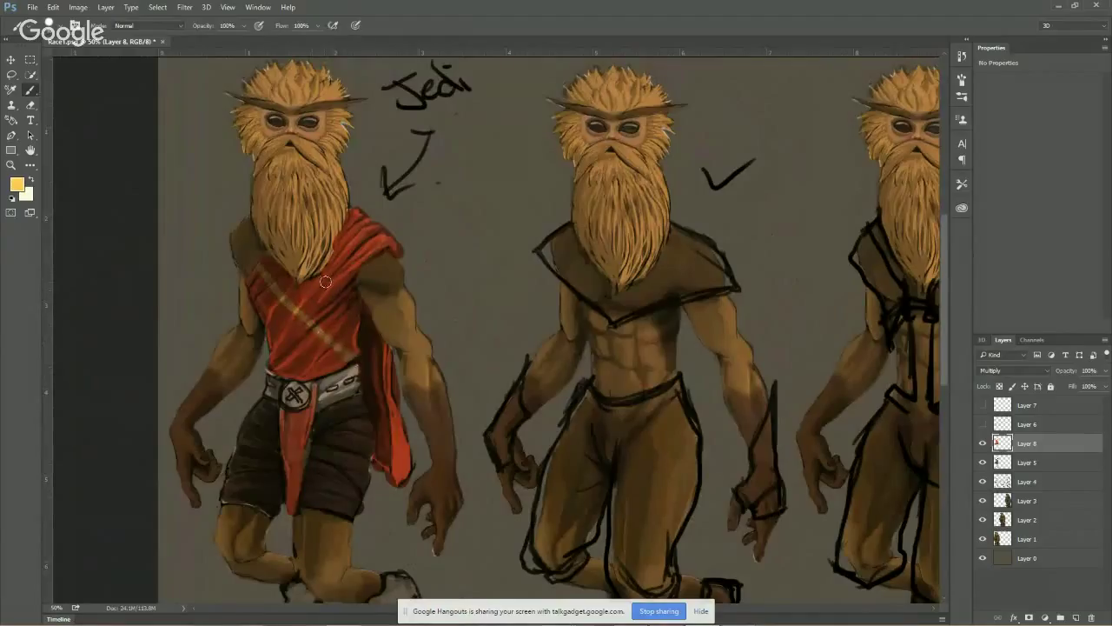
pyautogui.moveTo(311, 276); pyautogui.dragTo(350, 313)
pyautogui.moveTo(262, 315)
pyautogui.mouseDown()
pyautogui.moveTo(258, 305)
pyautogui.moveTo(309, 370)
pyautogui.moveTo(273, 323)
pyautogui.mouseUp()
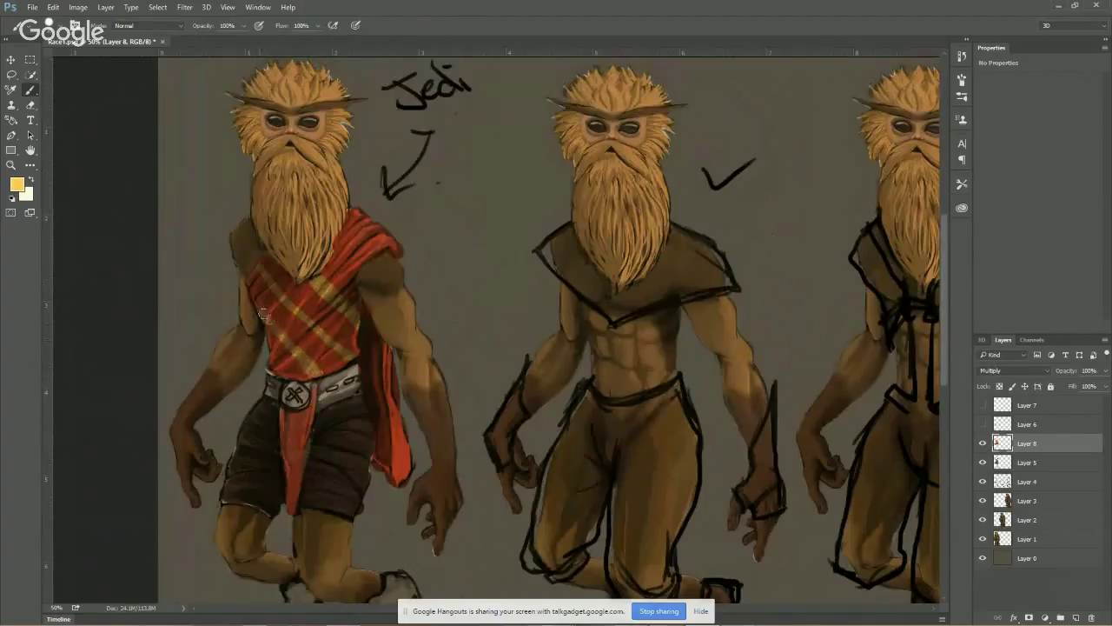
pyautogui.moveTo(342, 253); pyautogui.dragTo(356, 261)
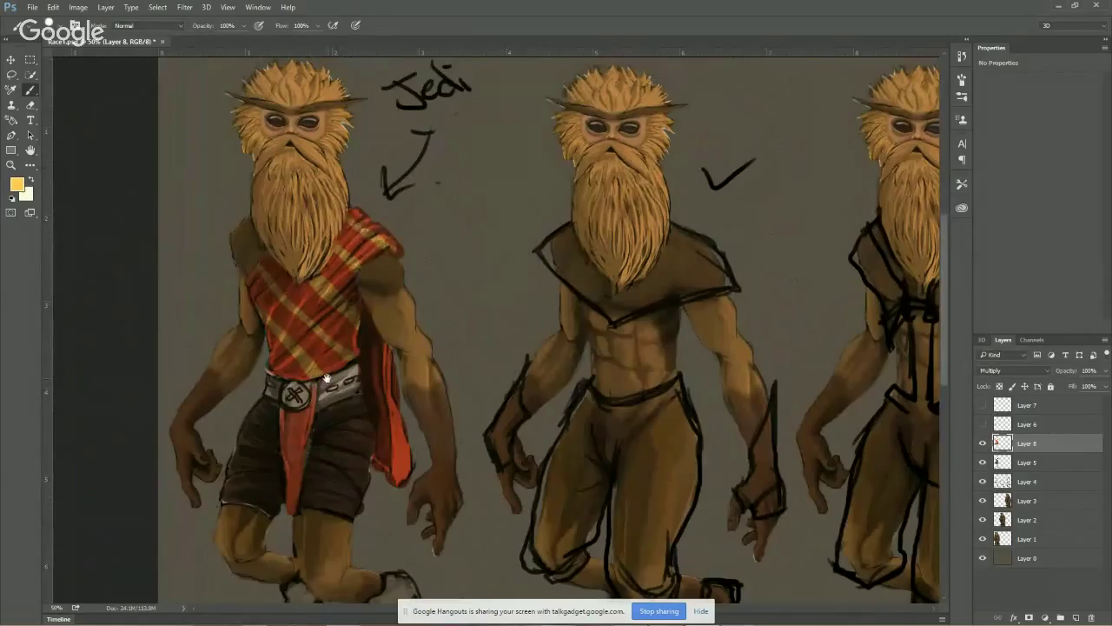
# Extend the yellow plaid stripes onto the cloth hanging from the belt and the long back cloth
pyautogui.moveTo(327, 378); pyautogui.dragTo(343, 320)
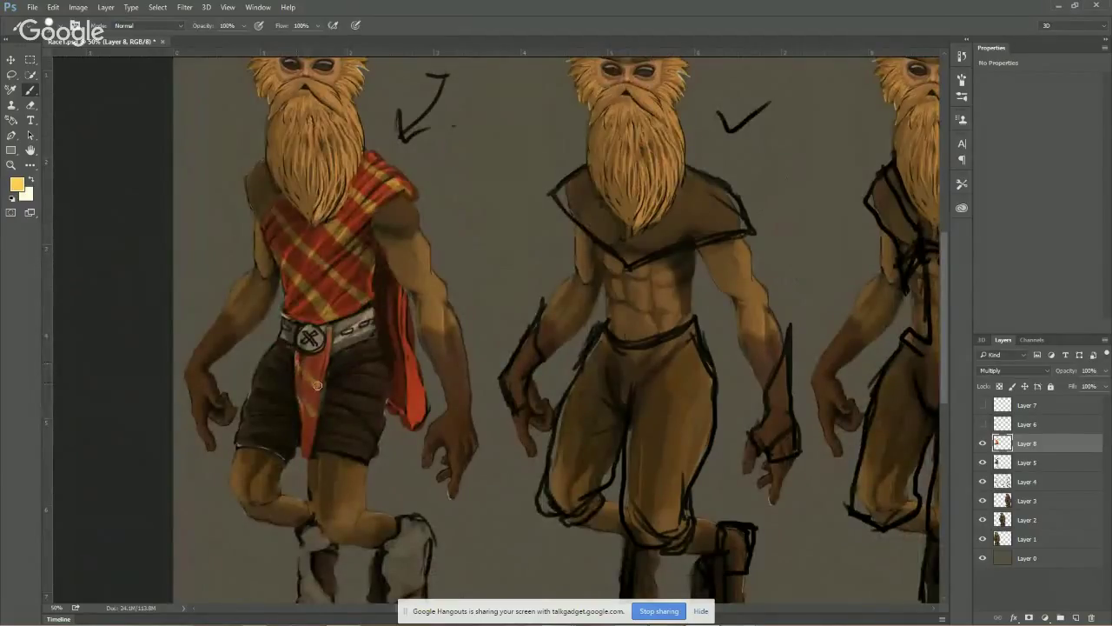
pyautogui.moveTo(396, 291)
pyautogui.mouseDown()
pyautogui.moveTo(391, 339)
pyautogui.moveTo(419, 373)
pyautogui.mouseUp()
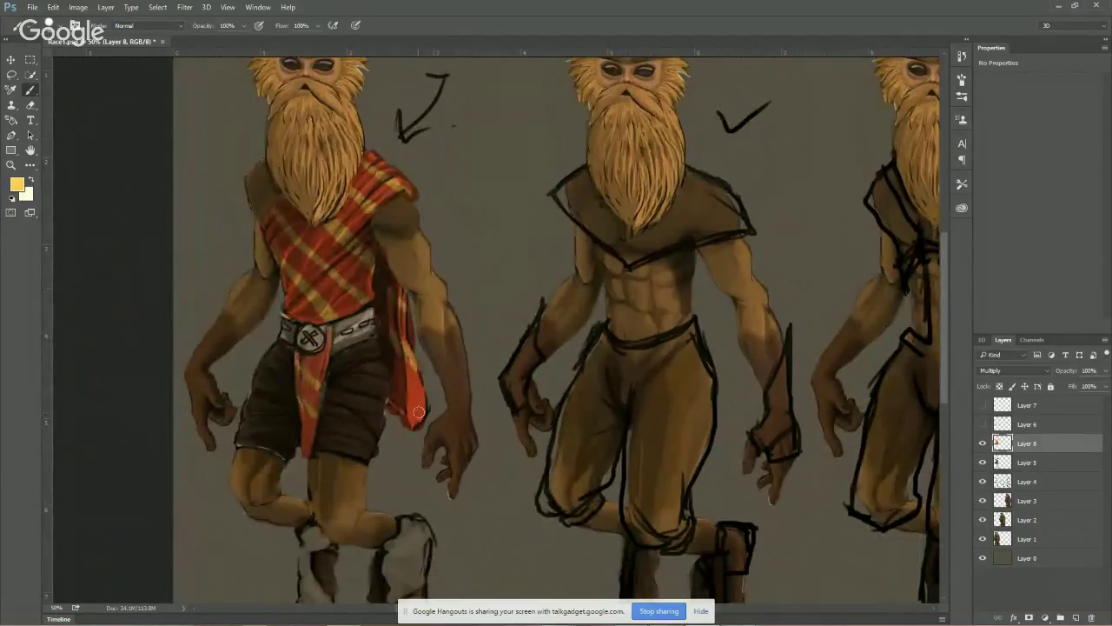
pyautogui.moveTo(418, 412); pyautogui.dragTo(396, 391)
# Warm up the folds on both legs of the brown shorts with a soft orange (RGB 222, 158, 101)
pyautogui.click(18, 185)
pyautogui.click(439, 195)
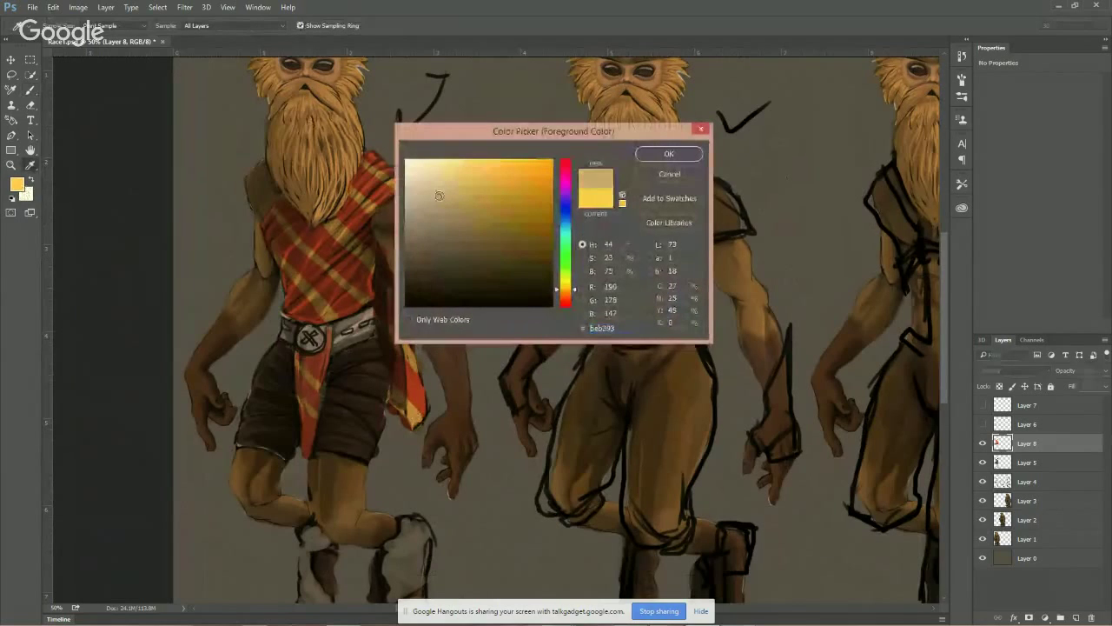
pyautogui.click(517, 183)
pyautogui.click(563, 295)
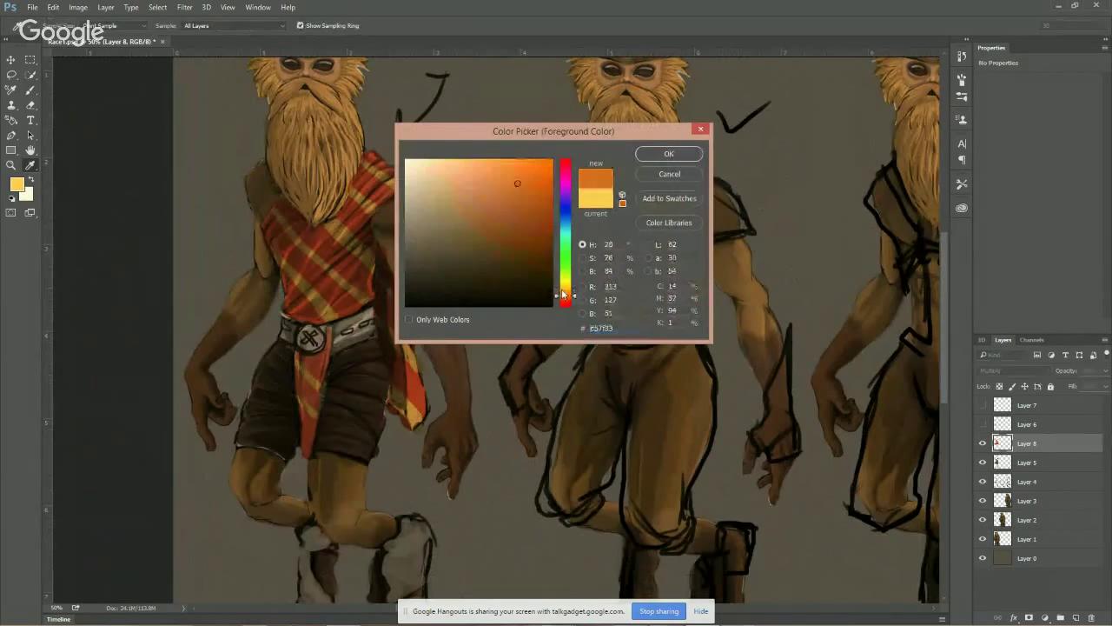
pyautogui.press('Return')
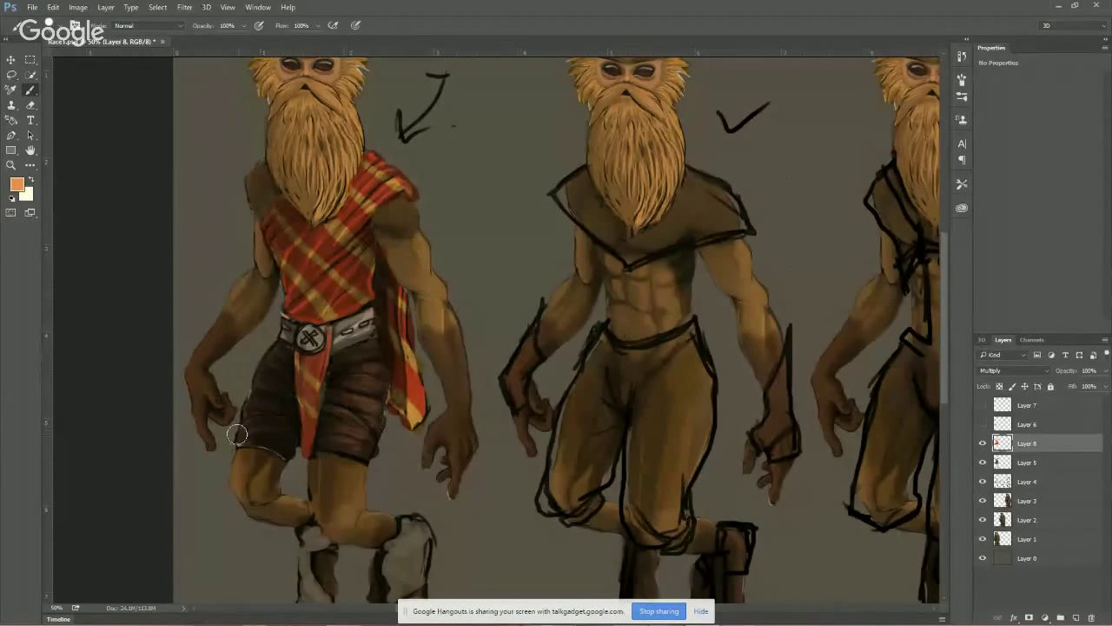
pyautogui.moveTo(238, 434)
pyautogui.mouseDown()
pyautogui.moveTo(270, 428)
pyautogui.moveTo(268, 371)
pyautogui.moveTo(286, 380)
pyautogui.moveTo(270, 356)
pyautogui.moveTo(285, 350)
pyautogui.moveTo(280, 374)
pyautogui.moveTo(253, 377)
pyautogui.moveTo(278, 396)
pyautogui.moveTo(254, 406)
pyautogui.moveTo(245, 433)
pyautogui.moveTo(365, 446)
pyautogui.moveTo(349, 421)
pyautogui.moveTo(370, 422)
pyautogui.moveTo(344, 406)
pyautogui.moveTo(345, 380)
pyautogui.moveTo(370, 354)
pyautogui.moveTo(284, 373)
pyautogui.mouseUp()
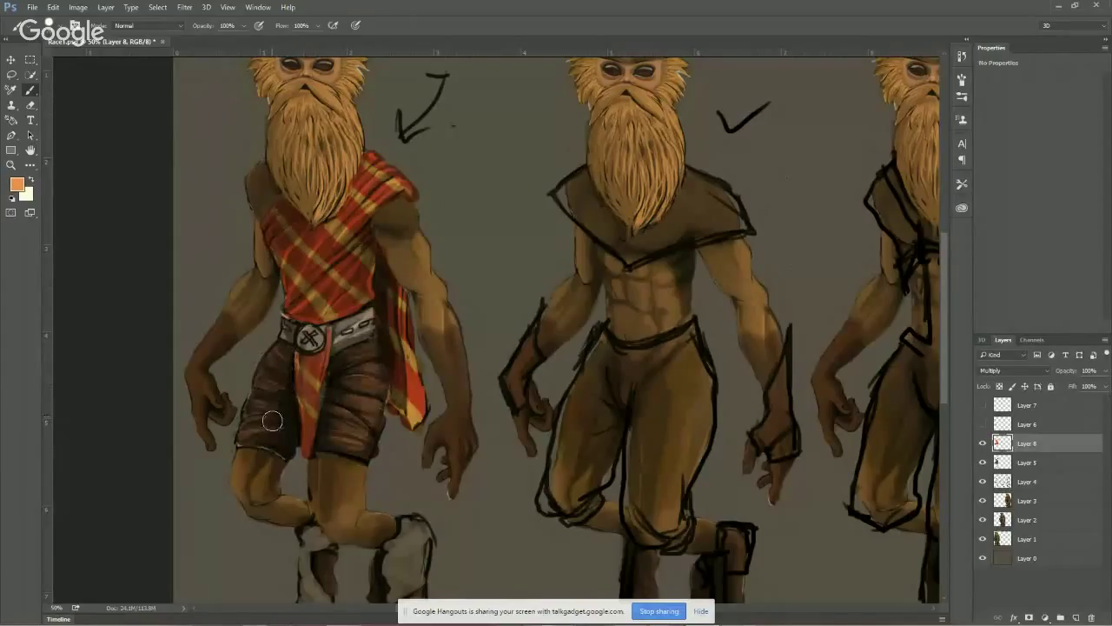
# Paint the hems of the shorts and the leather belt in bright orange (#ff983d)
pyautogui.click(17, 185)
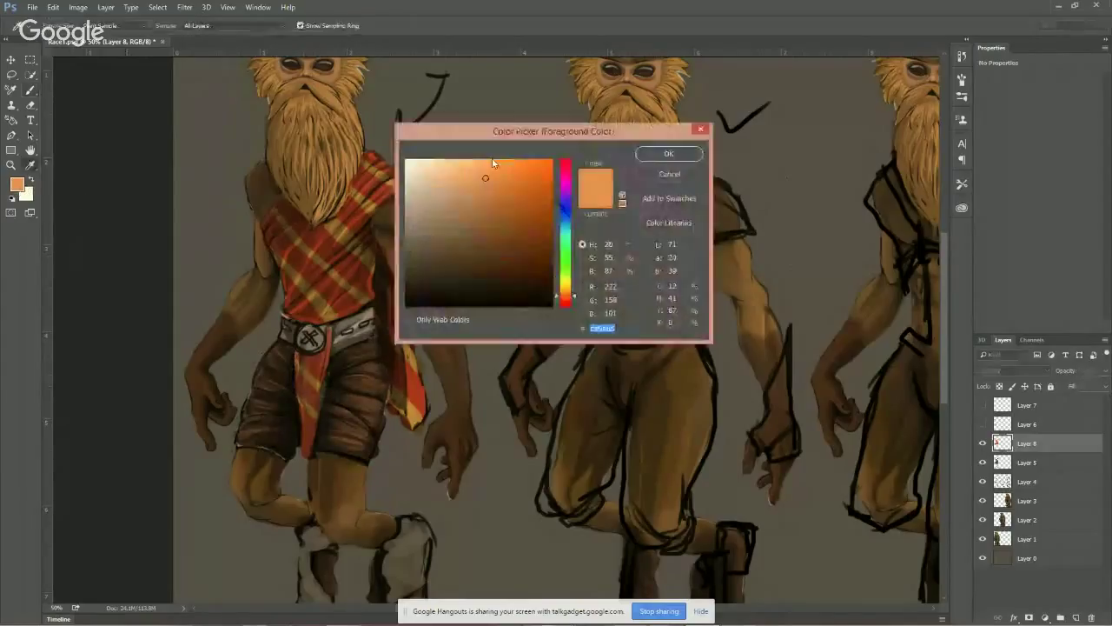
pyautogui.click(520, 159)
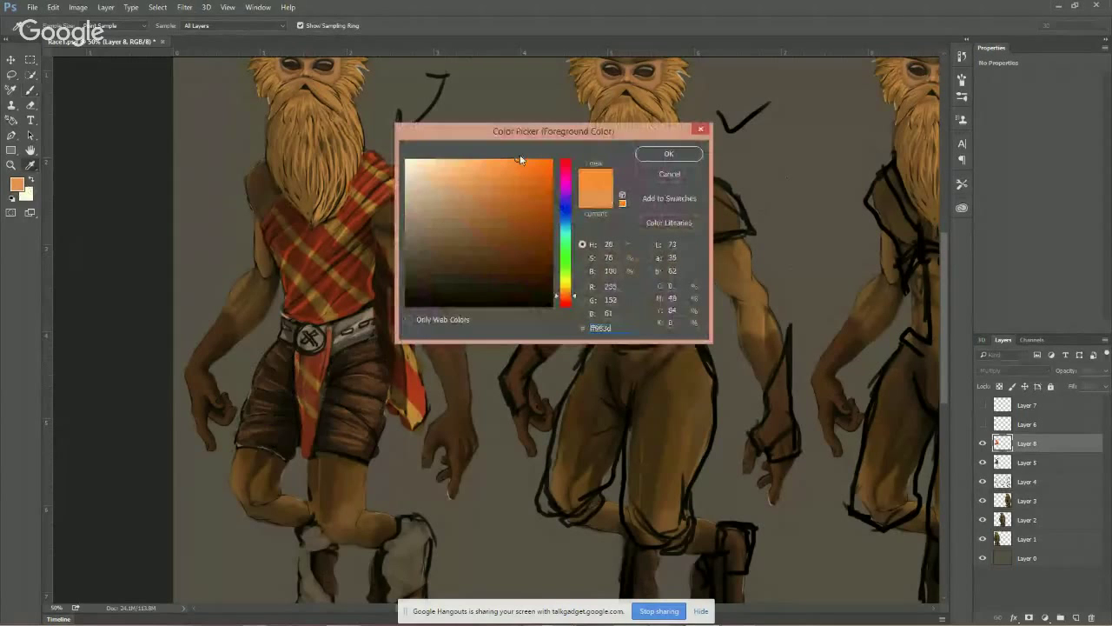
pyautogui.press('Return')
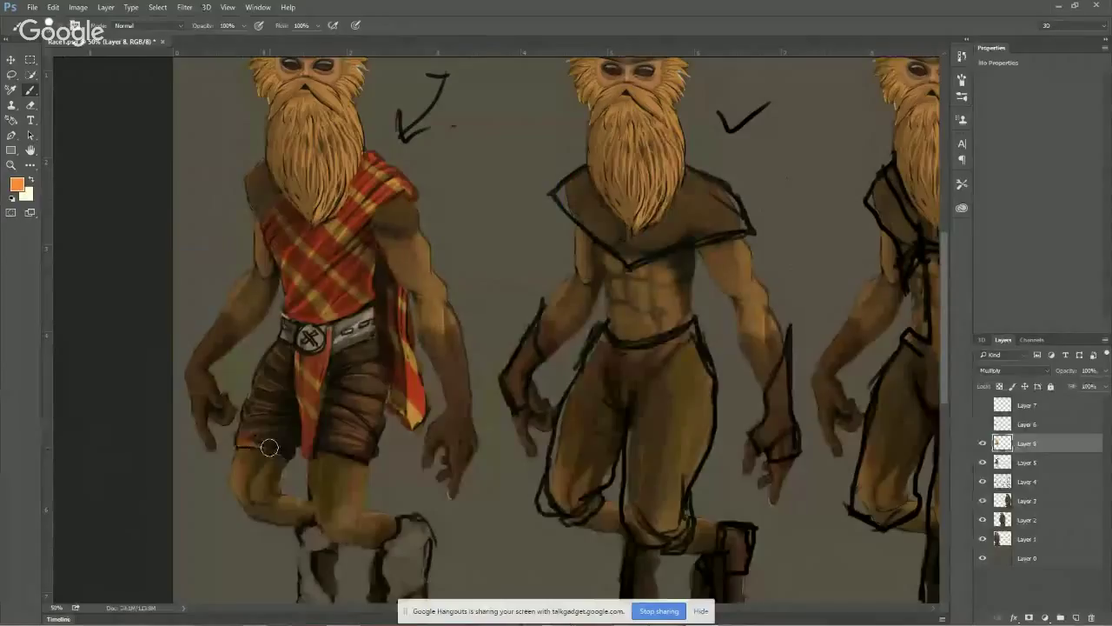
pyautogui.moveTo(246, 443); pyautogui.dragTo(363, 451)
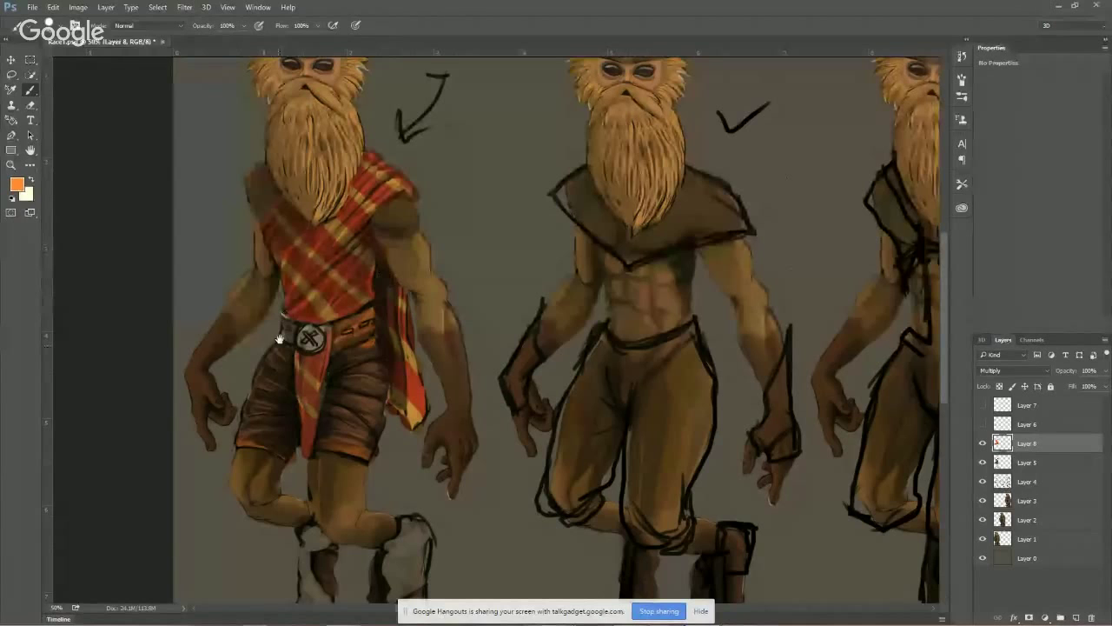
# Try magenta (#ff3def) patches on the chest of the plaid tunic below the beard
pyautogui.moveTo(280, 338); pyautogui.dragTo(309, 303)
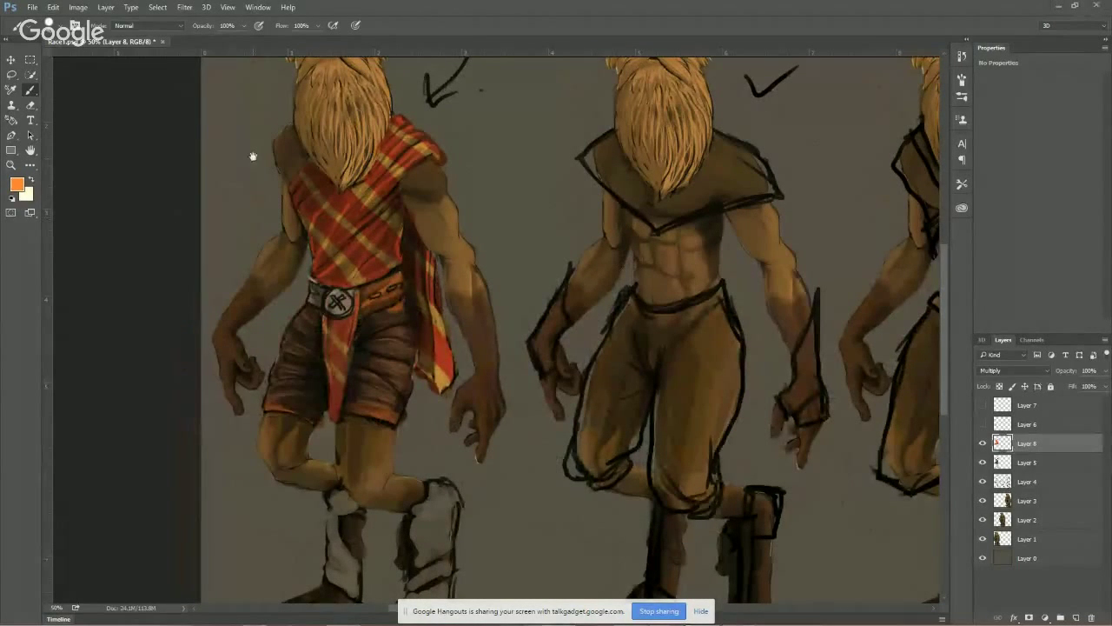
pyautogui.moveTo(253, 156); pyautogui.dragTo(280, 244)
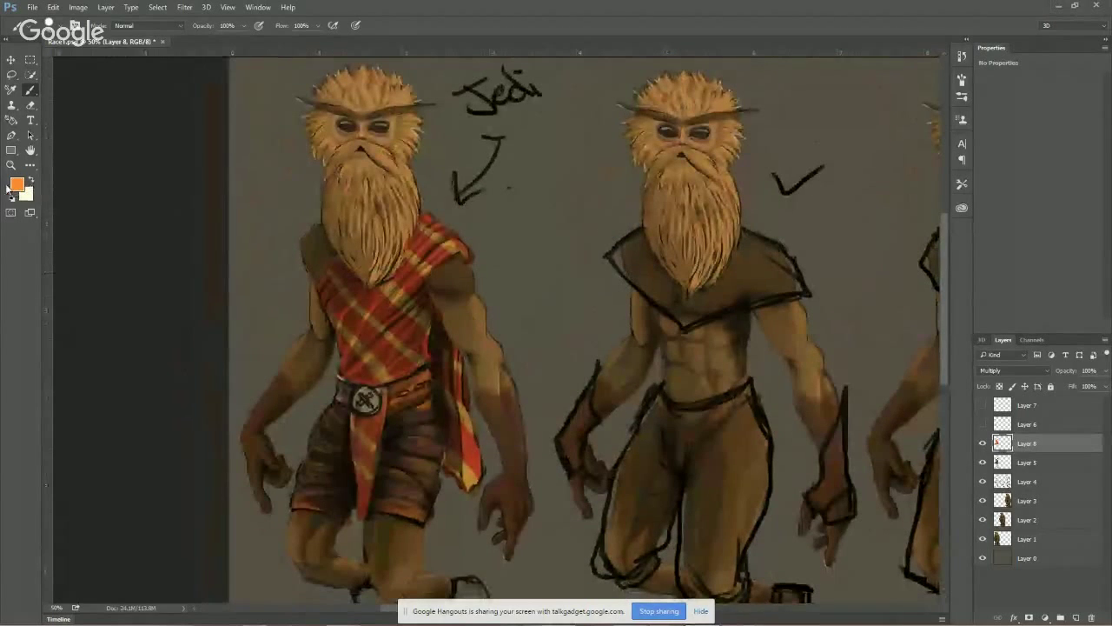
pyautogui.click(17, 184)
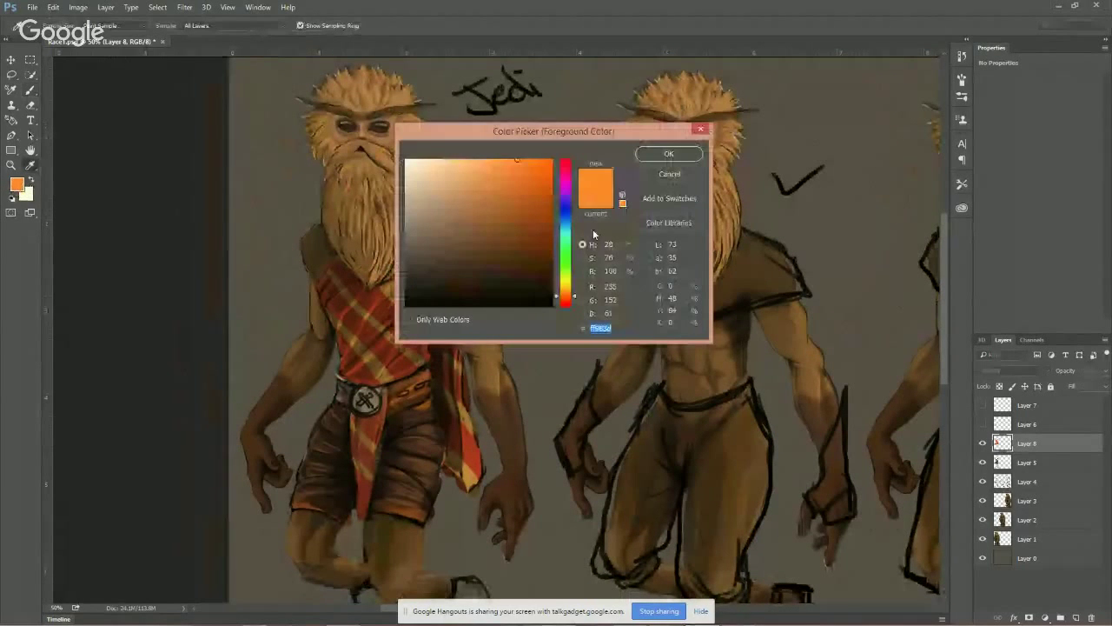
pyautogui.write('ff3def')
pyautogui.click(669, 153)
pyautogui.press('b')
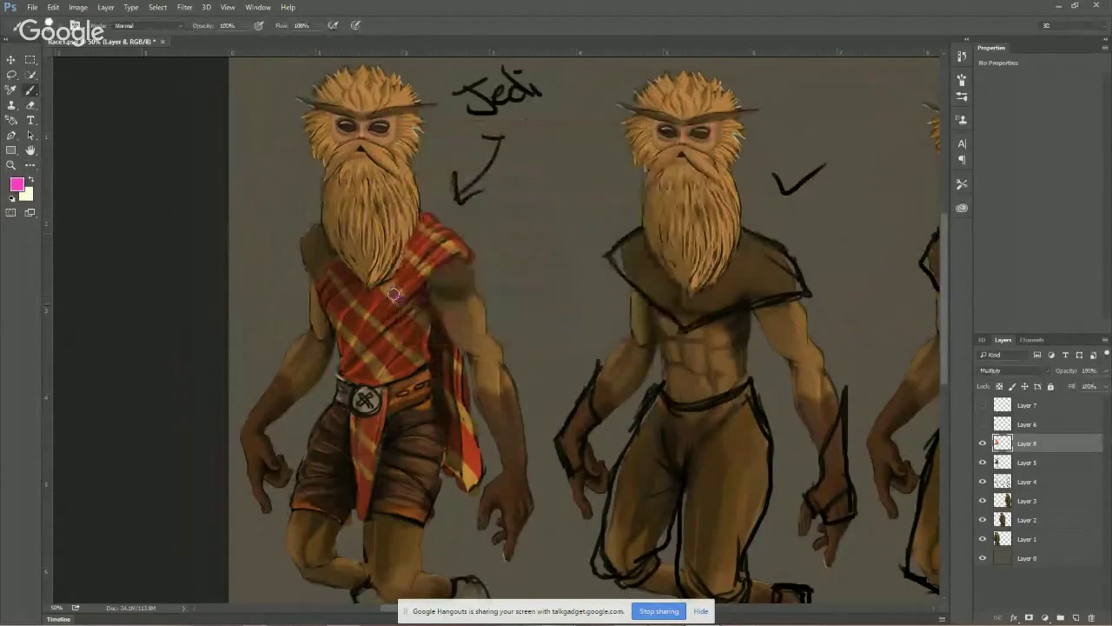
pyautogui.moveTo(395, 290); pyautogui.dragTo(401, 296)
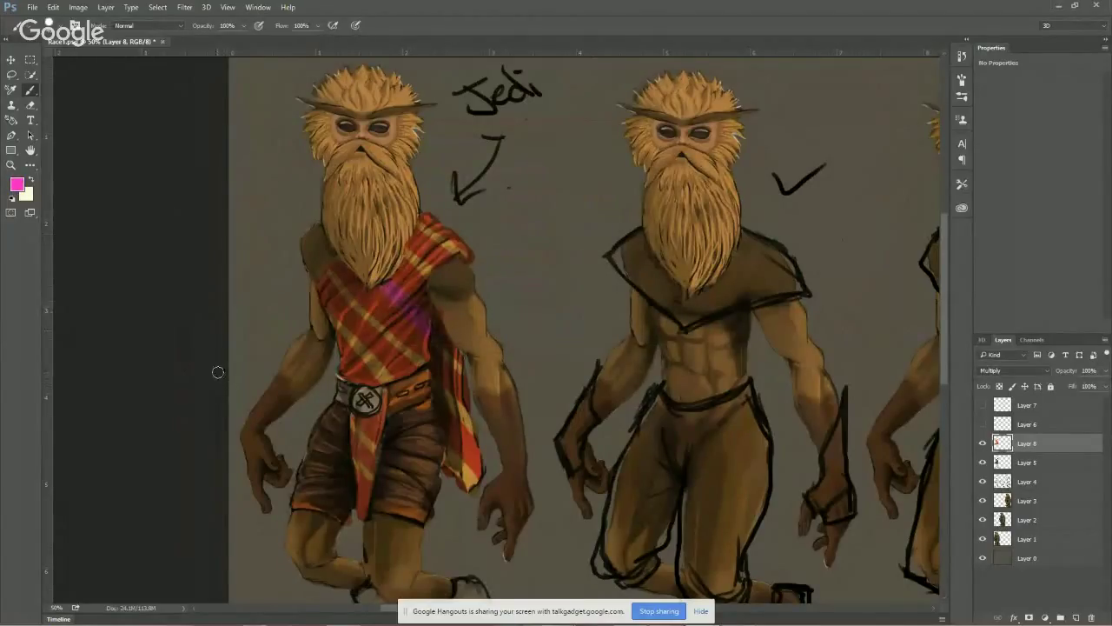
# Paint bright red (#ff3d3d) over the plaid tunic and shoulder drape, and over the shorts leg beside the back cloth
pyautogui.click(16, 184)
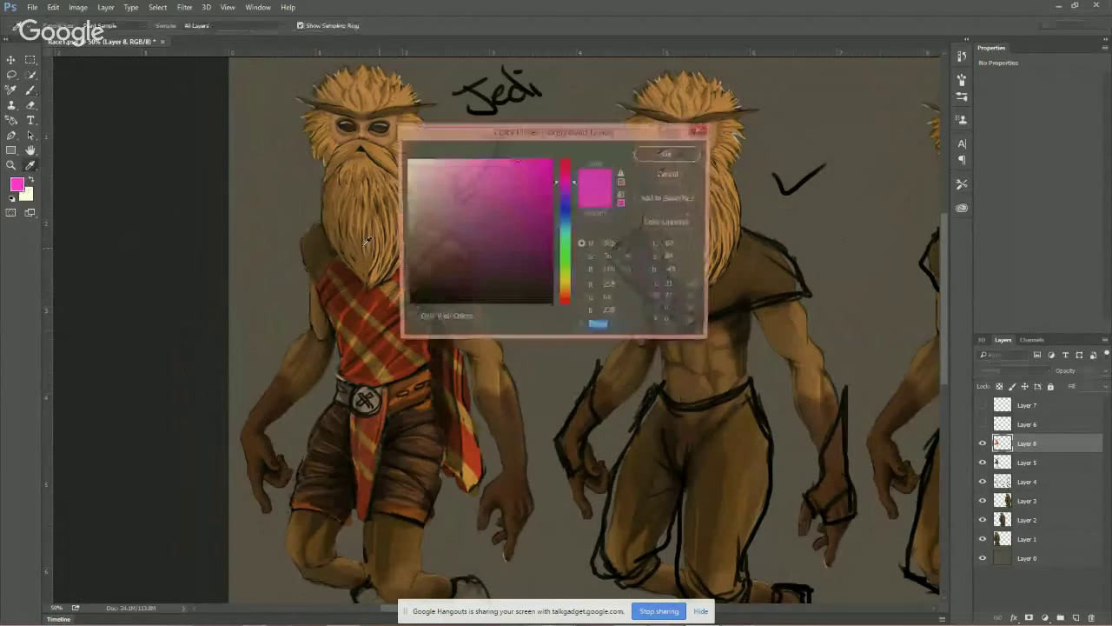
pyautogui.moveTo(565, 181); pyautogui.dragTo(569, 138)
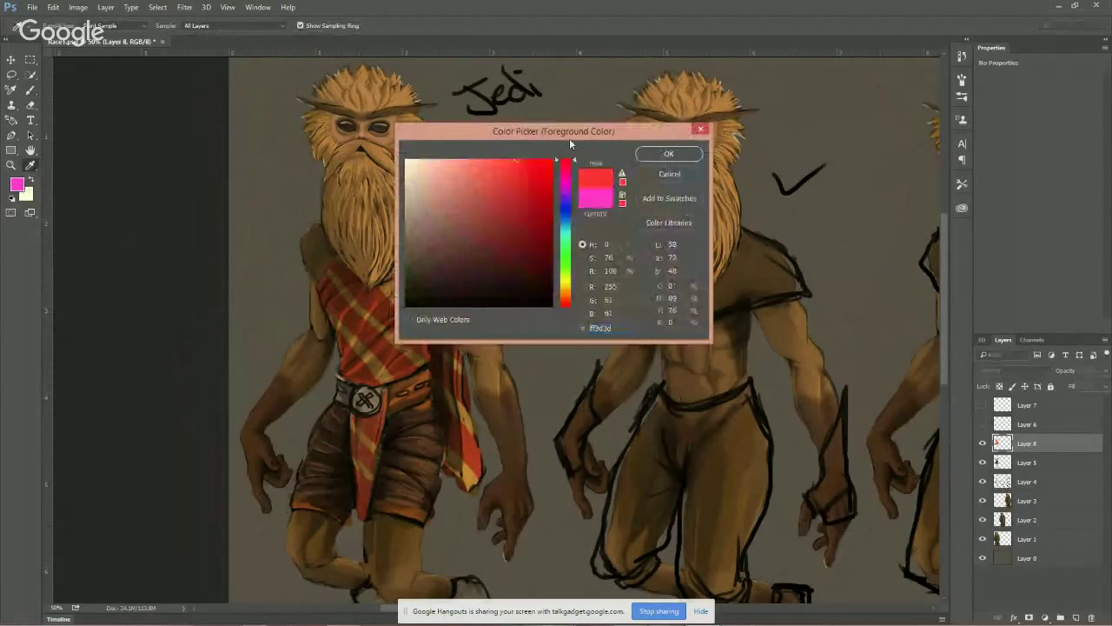
pyautogui.click(659, 155)
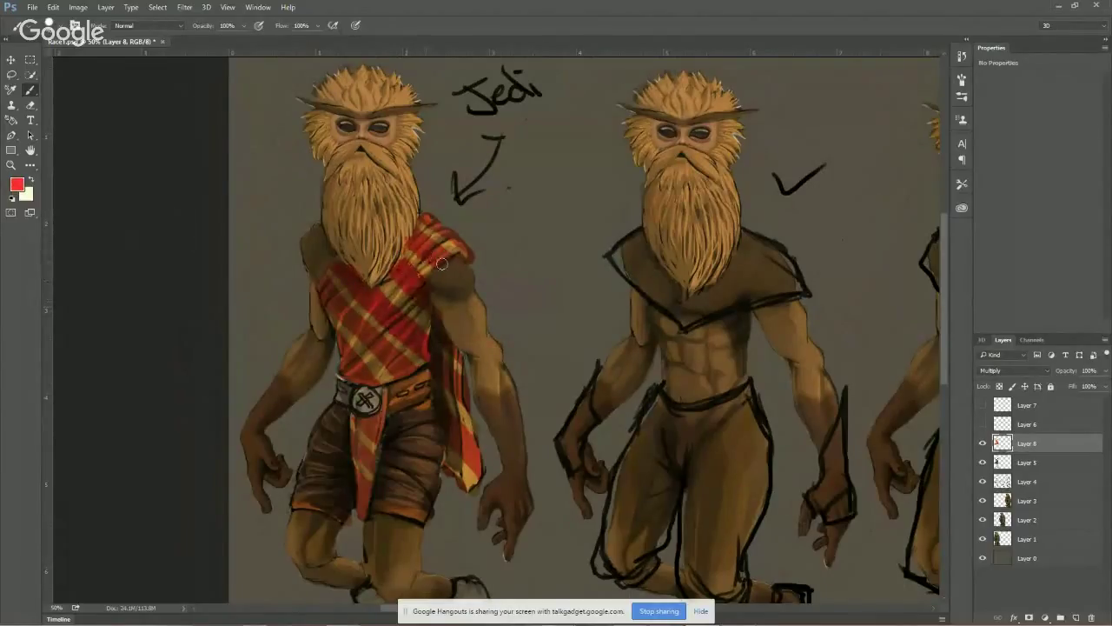
pyautogui.moveTo(437, 228); pyautogui.dragTo(474, 253)
pyautogui.moveTo(377, 376); pyautogui.dragTo(408, 290)
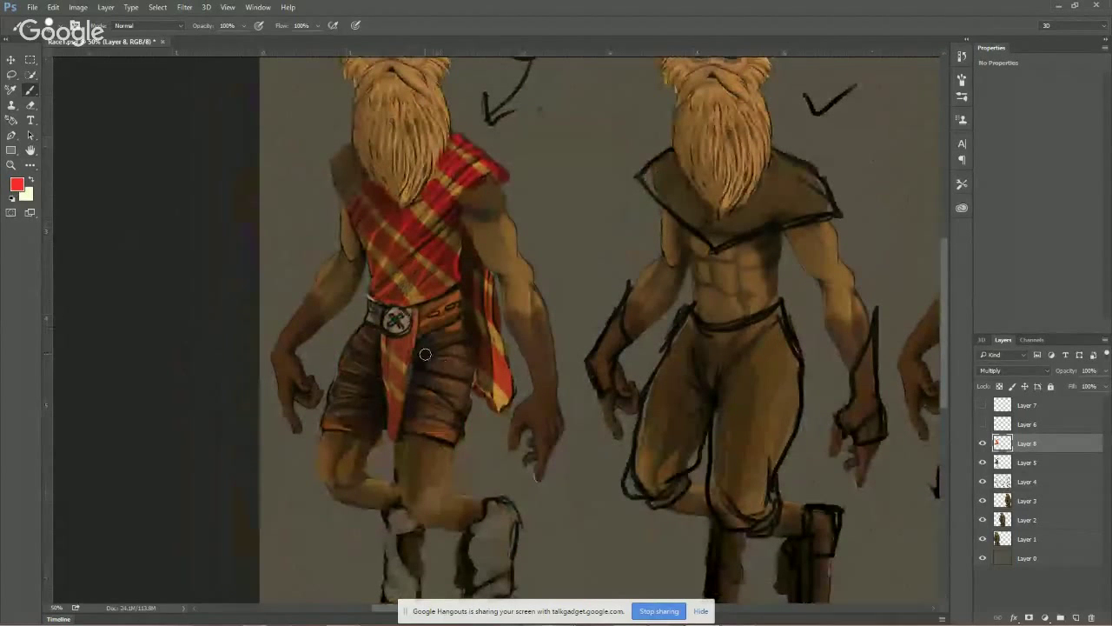
pyautogui.moveTo(444, 375); pyautogui.dragTo(457, 341)
# Cover the plaid on the tunic, shoulder drape and back cloth with solid red, judging the figure at full-page view
pyautogui.click(11, 164)
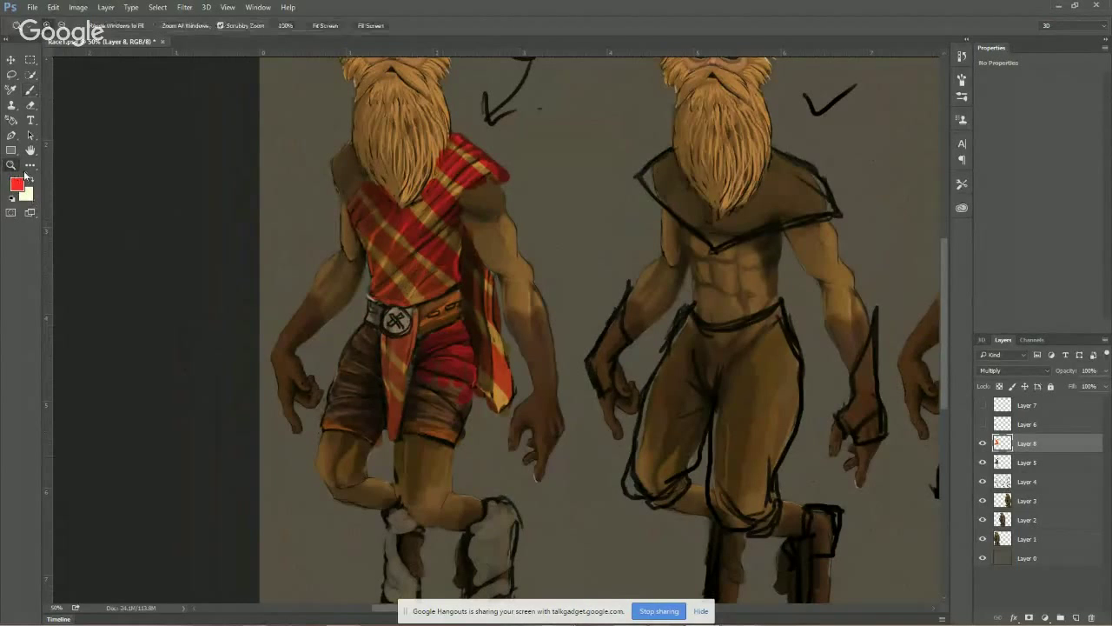
pyautogui.keyDown('alt'); pyautogui.click(295, 242); pyautogui.keyUp('alt')
pyautogui.keyDown('alt'); pyautogui.click(309, 257); pyautogui.keyUp('alt')
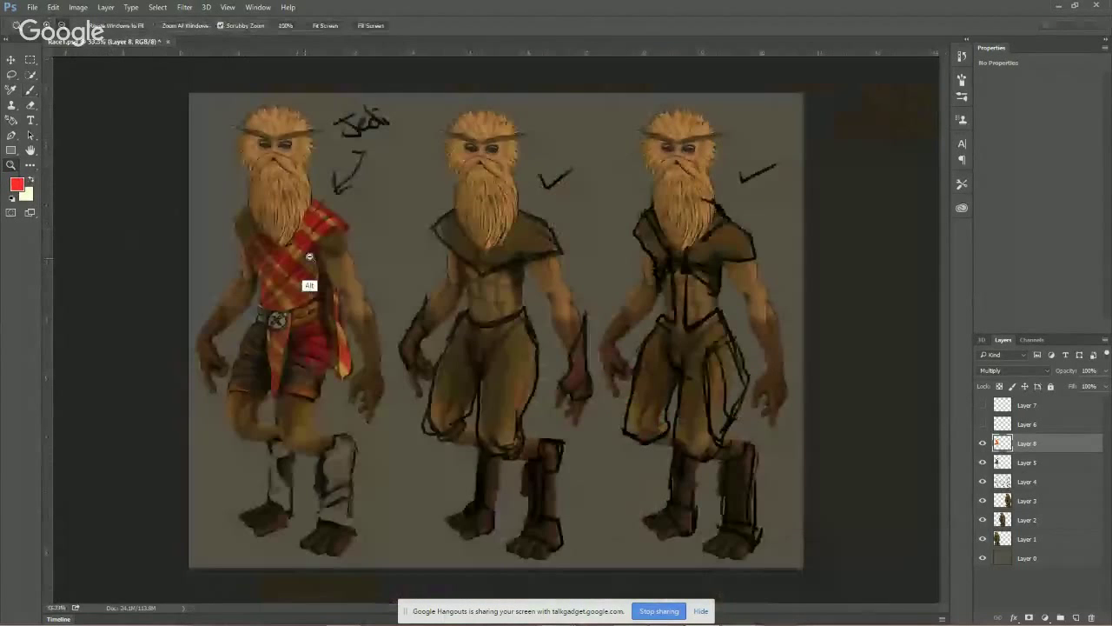
pyautogui.keyDown('alt'); pyautogui.click(309, 257); pyautogui.keyUp('alt')
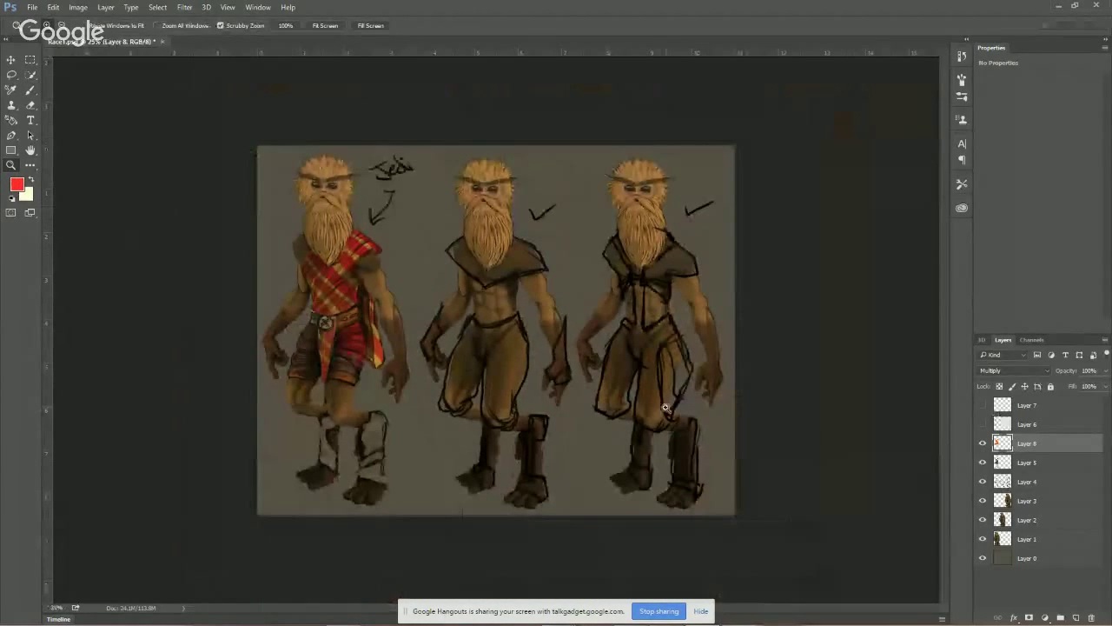
pyautogui.click(31, 90)
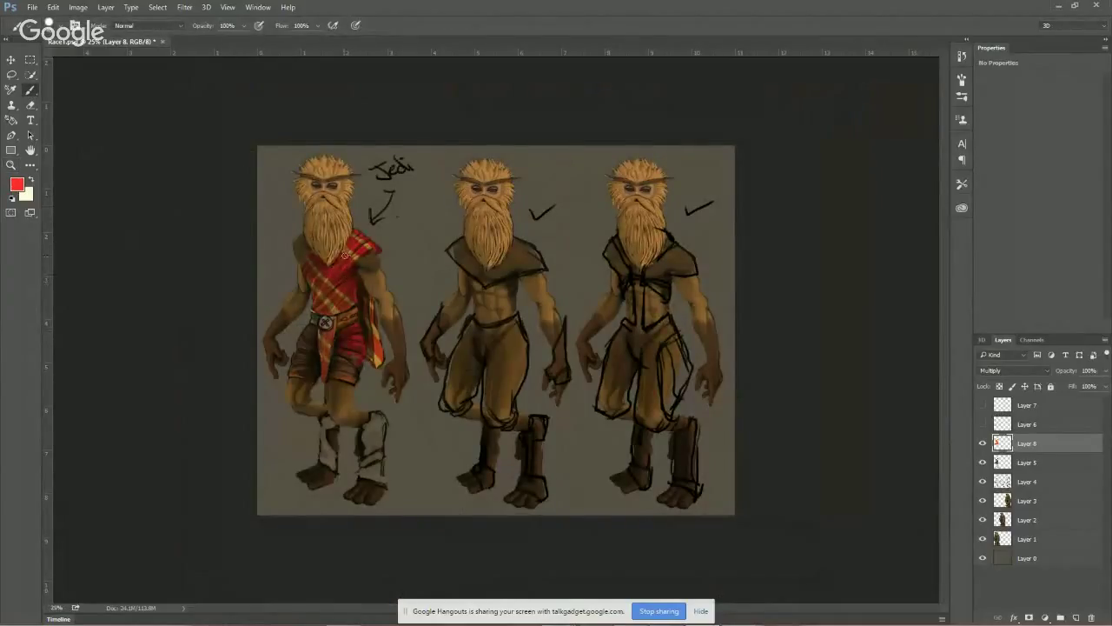
pyautogui.moveTo(354, 260)
pyautogui.mouseDown()
pyautogui.moveTo(352, 235)
pyautogui.moveTo(314, 278)
pyautogui.moveTo(308, 269)
pyautogui.moveTo(329, 301)
pyautogui.moveTo(370, 303)
pyautogui.moveTo(377, 363)
pyautogui.moveTo(368, 354)
pyautogui.moveTo(381, 364)
pyautogui.mouseUp()
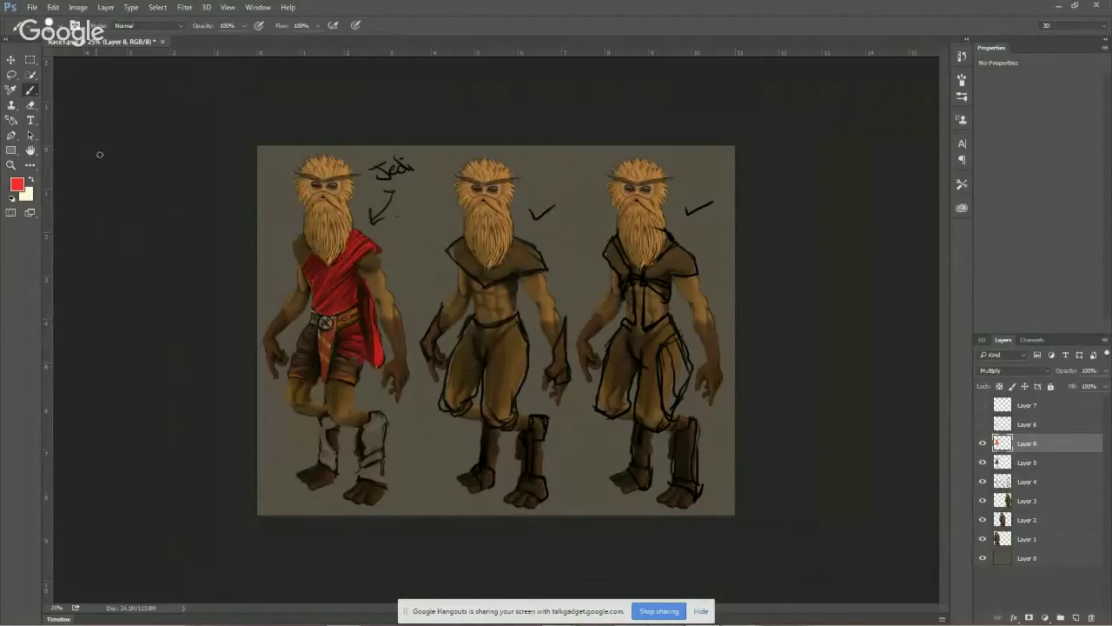
# Erase the red and orange colouring from the first creature's shorts, belt, tunic, shoulder drape and back cloth on Layer 8
pyautogui.click(31, 105)
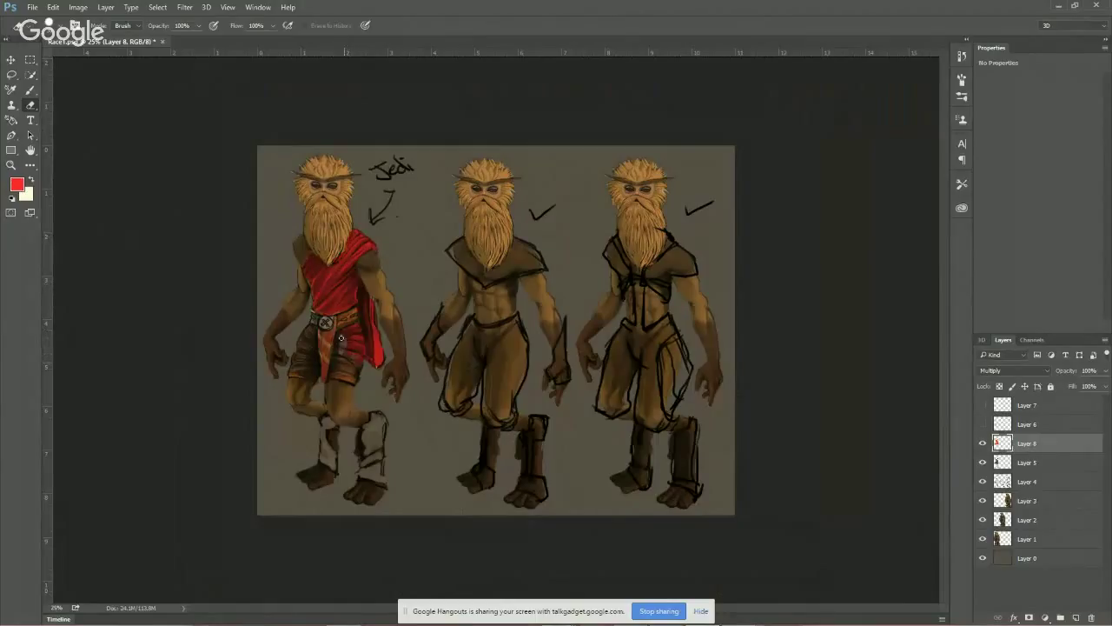
pyautogui.moveTo(340, 342)
pyautogui.mouseDown()
pyautogui.moveTo(355, 366)
pyautogui.moveTo(339, 336)
pyautogui.moveTo(356, 330)
pyautogui.moveTo(360, 367)
pyautogui.moveTo(292, 359)
pyautogui.moveTo(293, 376)
pyautogui.moveTo(315, 387)
pyautogui.moveTo(311, 326)
pyautogui.moveTo(311, 349)
pyautogui.moveTo(315, 326)
pyautogui.moveTo(336, 338)
pyautogui.moveTo(325, 360)
pyautogui.moveTo(334, 320)
pyautogui.moveTo(355, 319)
pyautogui.moveTo(346, 361)
pyautogui.moveTo(333, 339)
pyautogui.mouseUp()
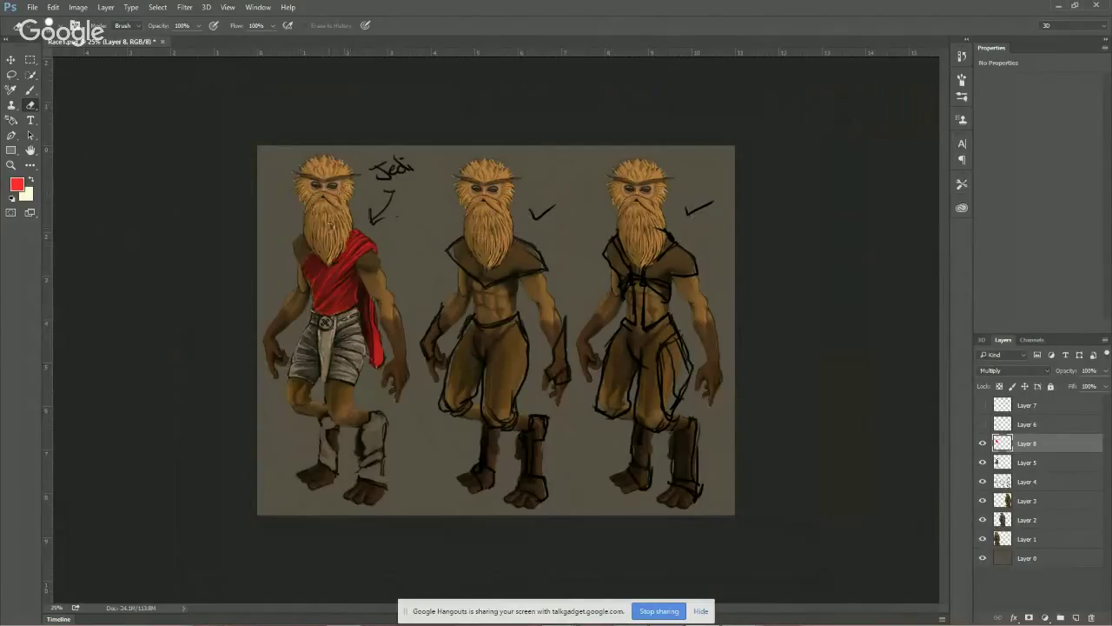
pyautogui.moveTo(323, 261)
pyautogui.mouseDown()
pyautogui.moveTo(313, 288)
pyautogui.moveTo(299, 280)
pyautogui.moveTo(294, 266)
pyautogui.moveTo(345, 238)
pyautogui.moveTo(359, 244)
pyautogui.moveTo(323, 290)
pyautogui.moveTo(372, 261)
pyautogui.moveTo(389, 266)
pyautogui.moveTo(390, 359)
pyautogui.moveTo(379, 296)
pyautogui.moveTo(368, 346)
pyautogui.moveTo(385, 357)
pyautogui.moveTo(371, 299)
pyautogui.moveTo(373, 339)
pyautogui.moveTo(350, 302)
pyautogui.mouseUp()
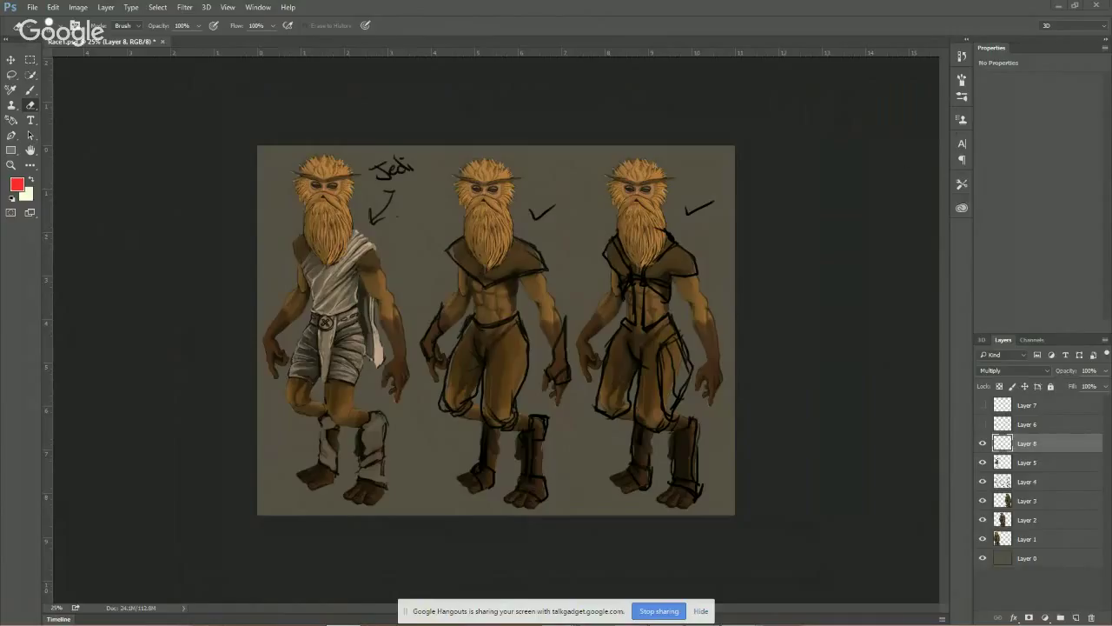
# Save the creature clothing document and exit Photoshop
pyautogui.click(32, 11)
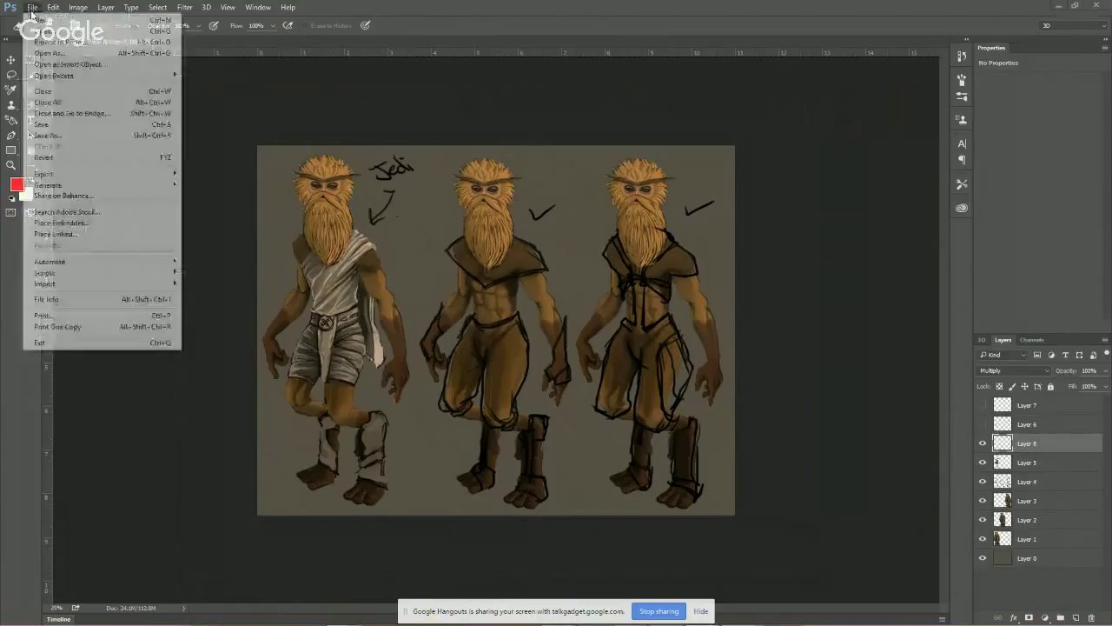
pyautogui.click(66, 124)
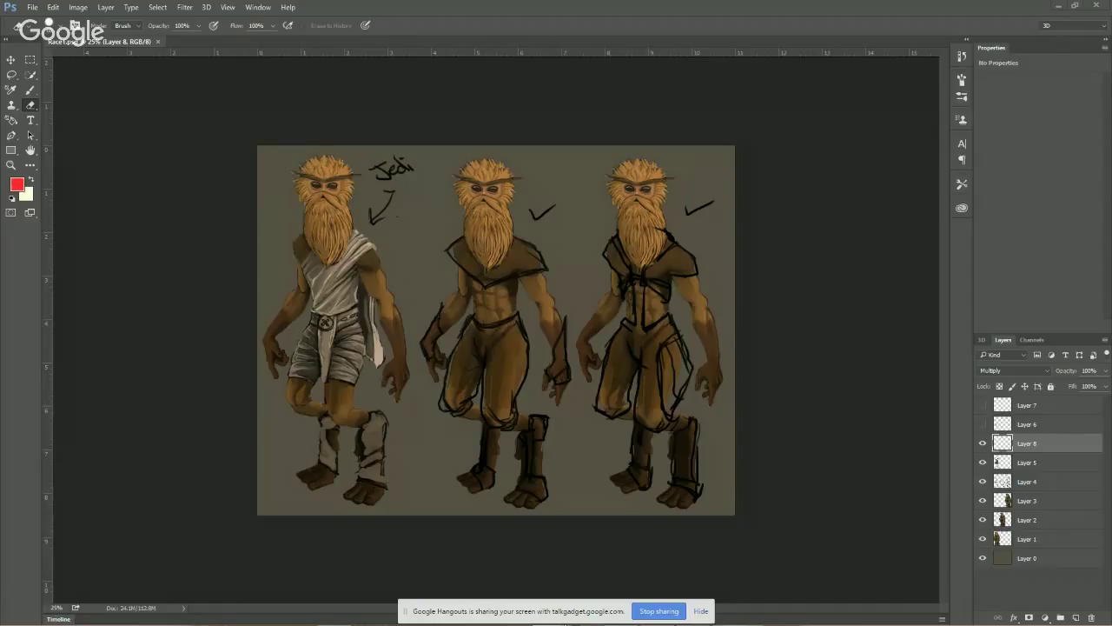
pyautogui.click(1096, 7)
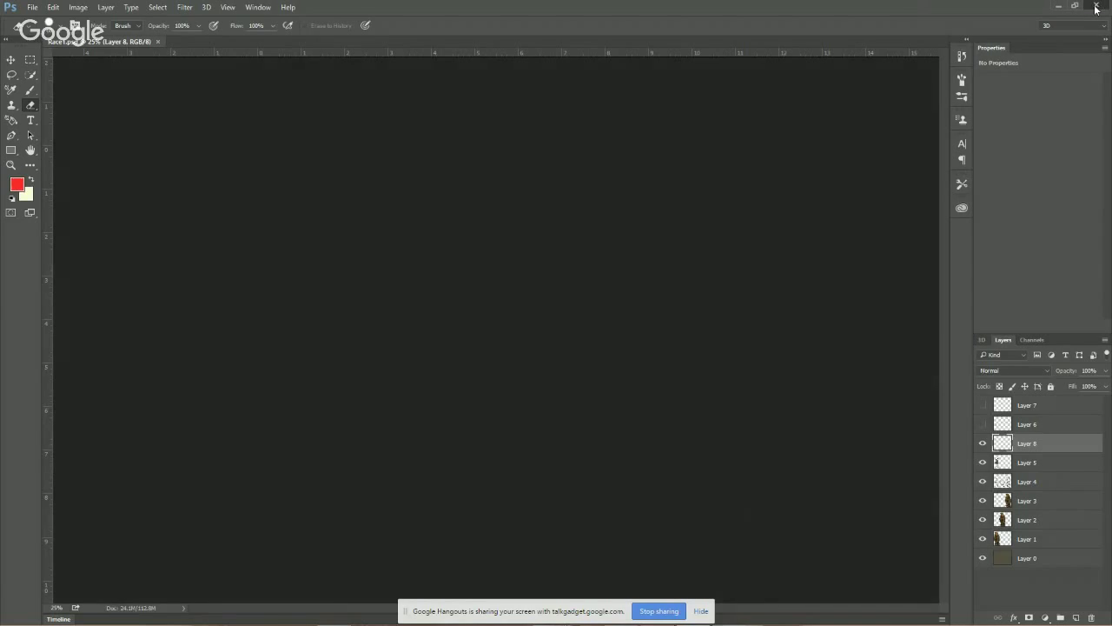
pyautogui.click(1096, 7)
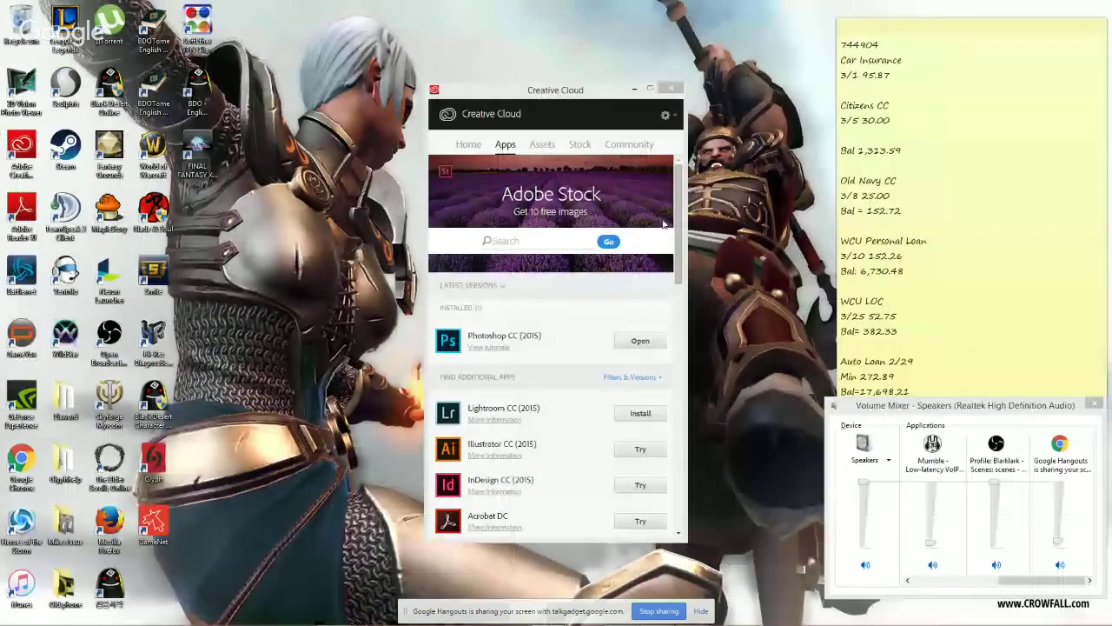
# Close the Creative Cloud window and hide the screen-sharing notice on the desktop
pyautogui.click(679, 89)
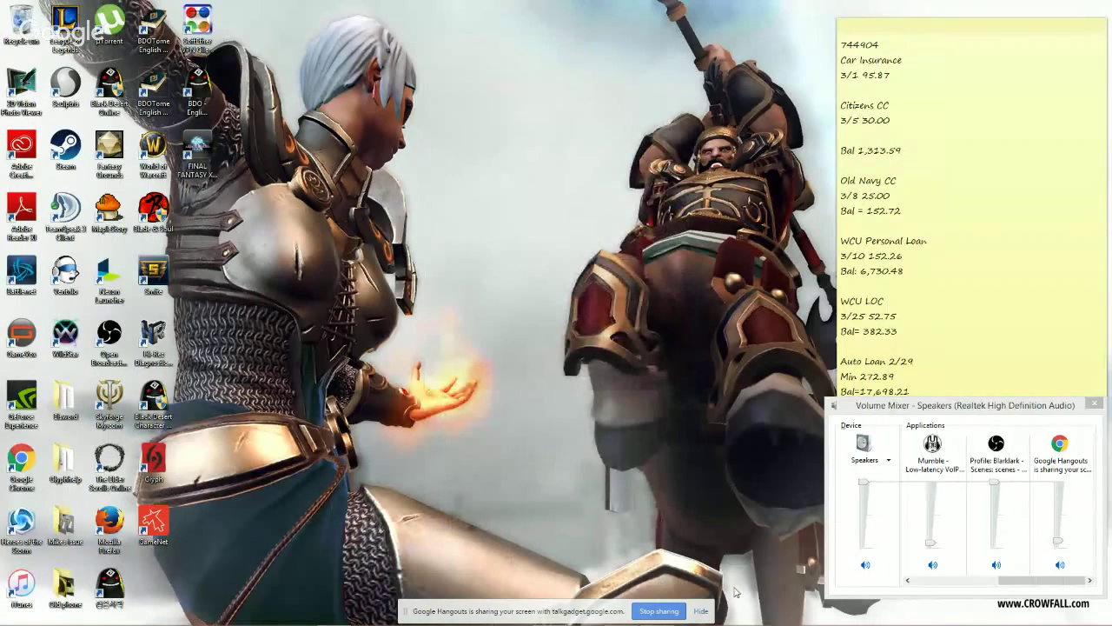
pyautogui.click(701, 611)
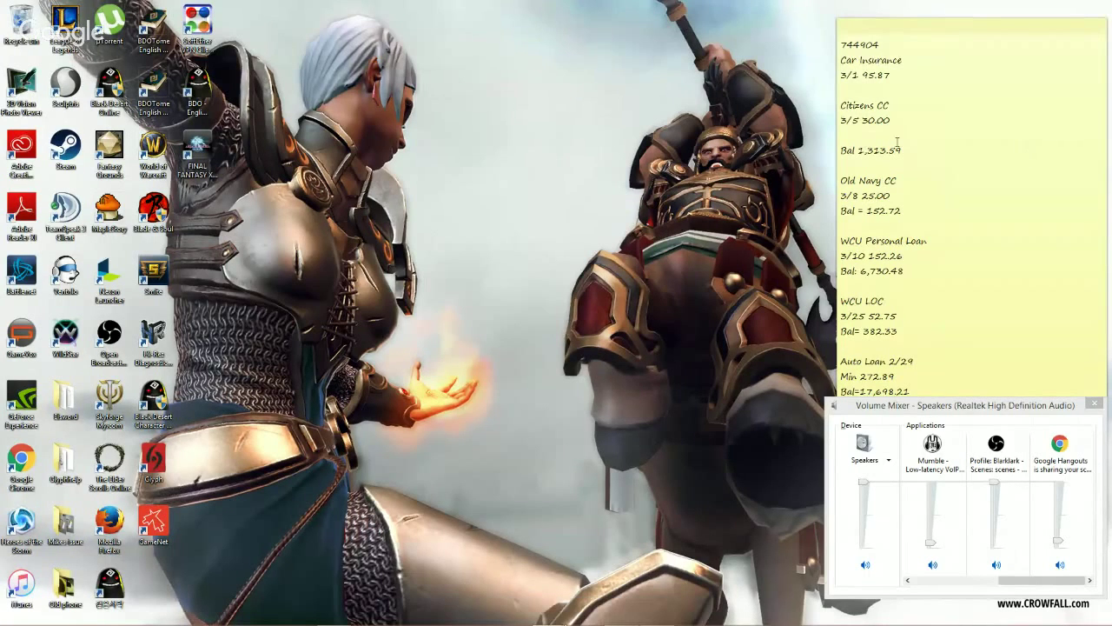